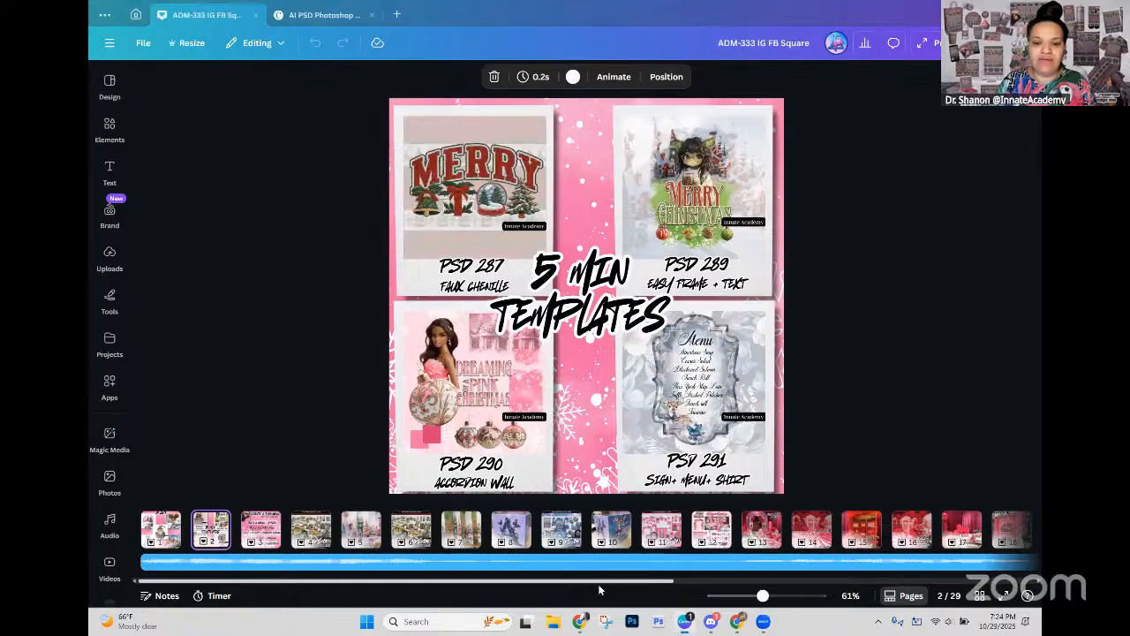
Step: Show the AI Art page of the deck, and review the AI Create-a-Thon ADM-333 course page in Chrome
{"action": "left_click", "coordinate": [151, 532]}
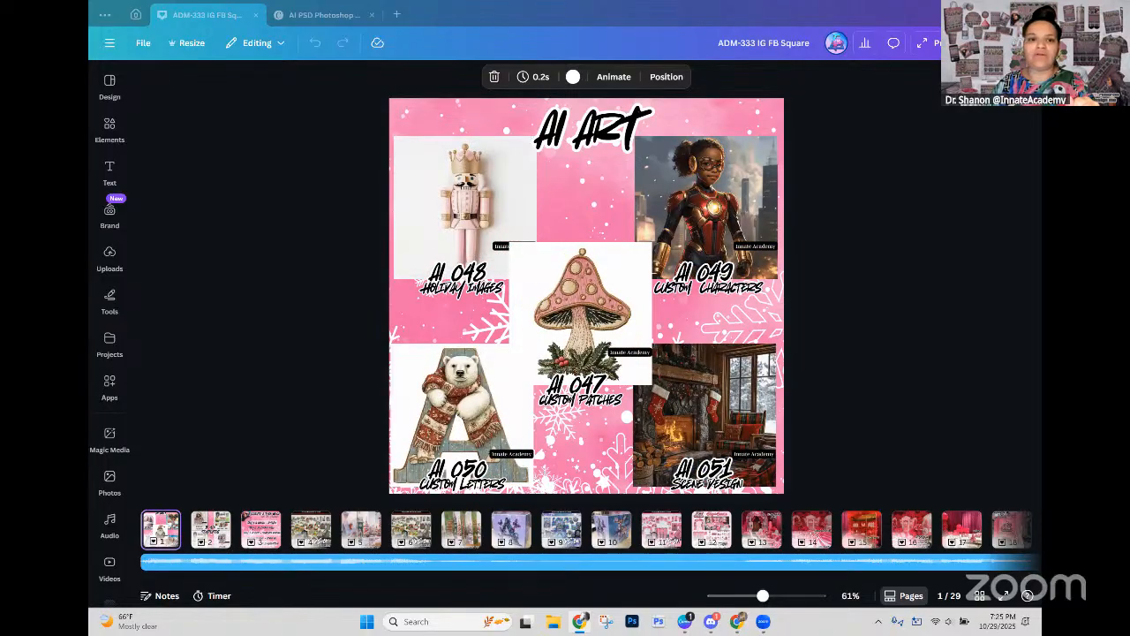
{"action": "key", "text": "alt+Tab"}
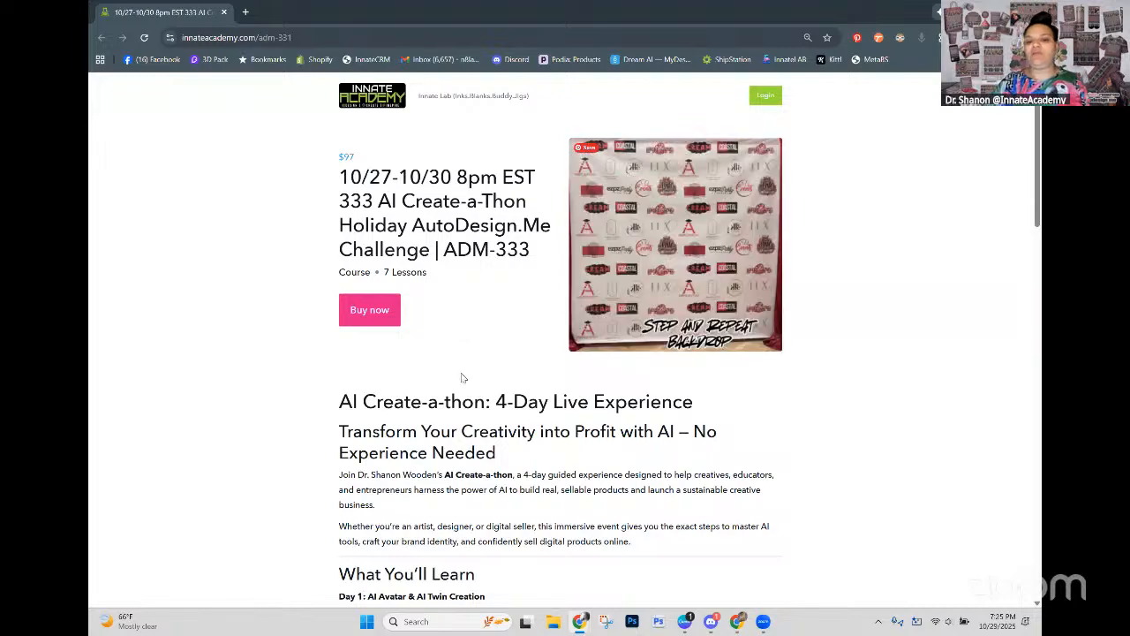
{"action": "scroll", "coordinate": [782, 394], "scroll_direction": "down", "scroll_amount": 2}
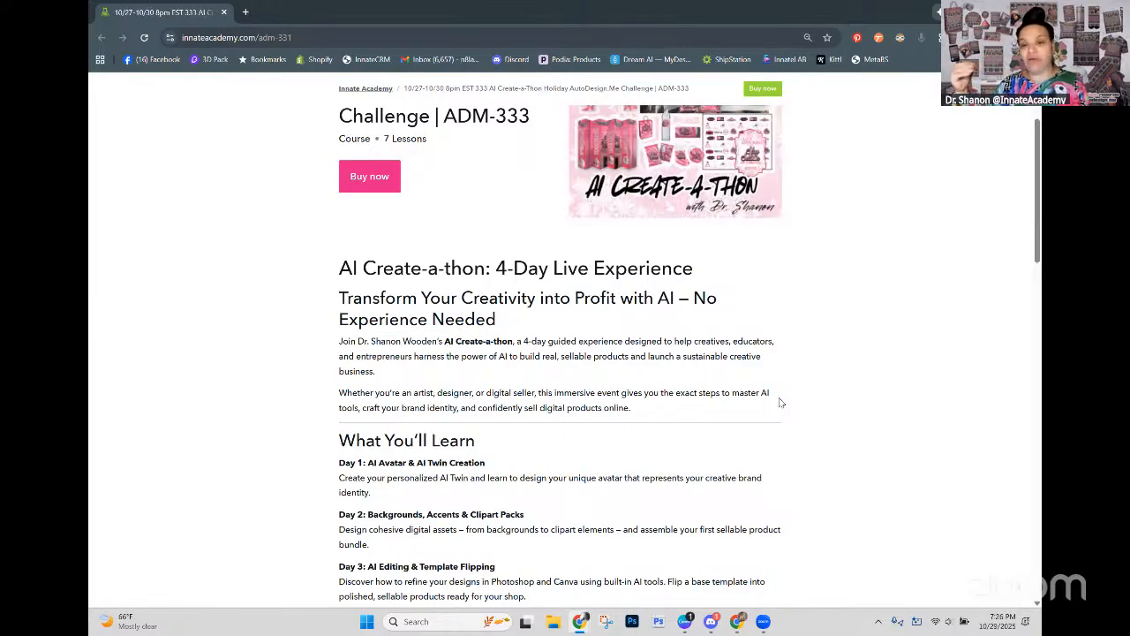
{"action": "scroll", "coordinate": [717, 452], "scroll_direction": "up", "scroll_amount": 3}
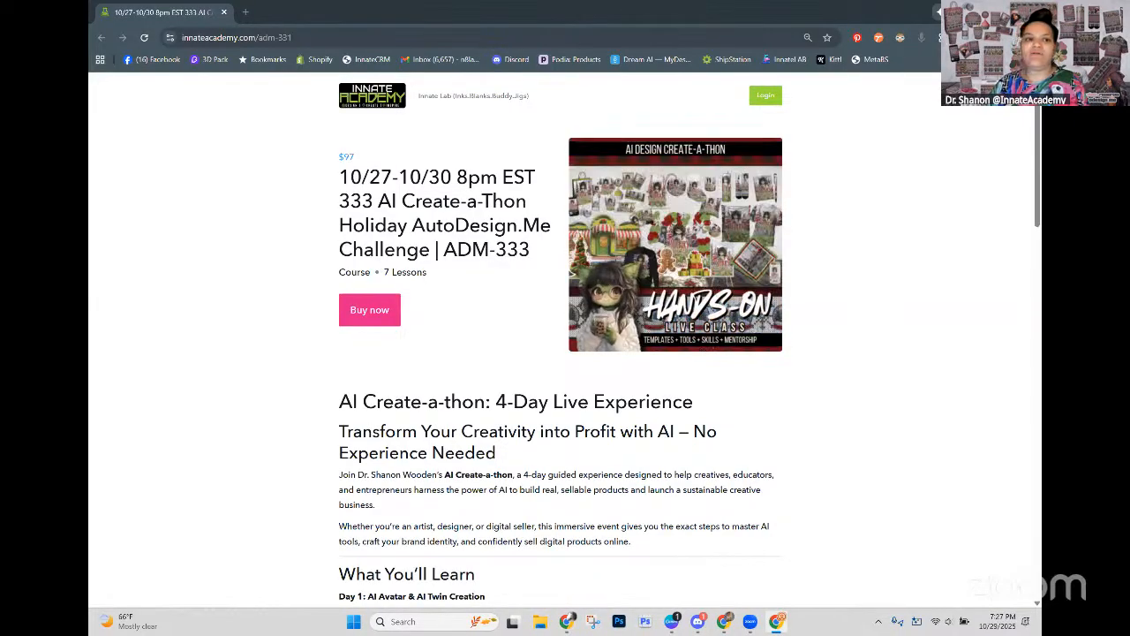
{"action": "left_click_drag", "start_coordinate": [423, 2], "coordinate": [417, 12]}
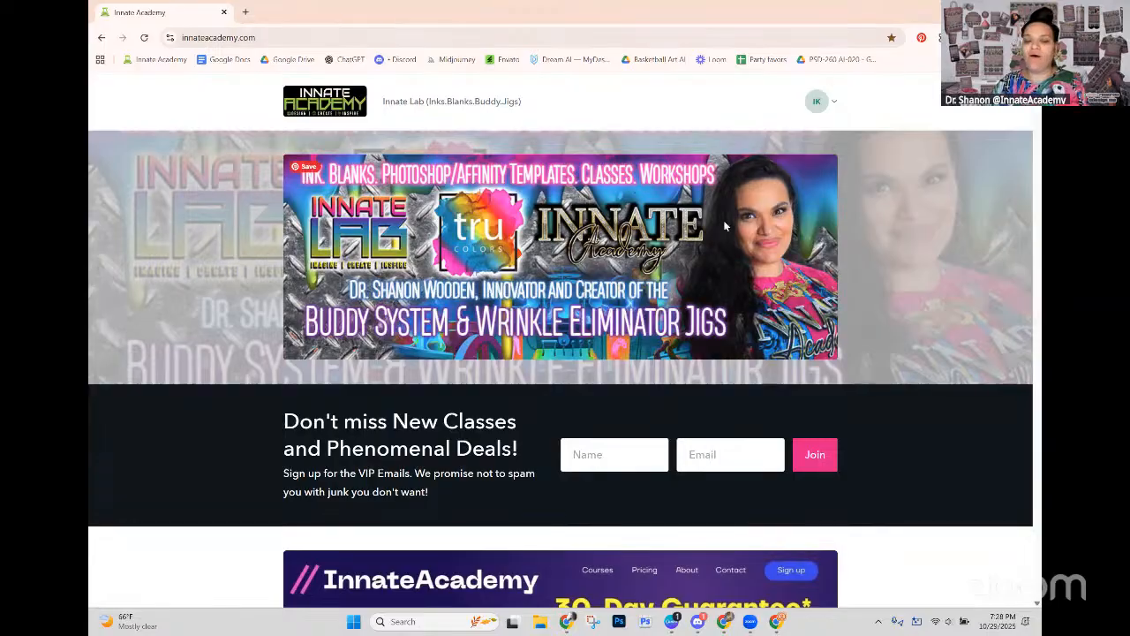
Step: Filter the account's products by 101 and open the PSD-101B REPLAY Beginner-Friendly Photoshop 101 Basics Class
{"action": "scroll", "coordinate": [720, 222], "scroll_direction": "down", "scroll_amount": 1}
{"action": "scroll", "coordinate": [720, 221], "scroll_direction": "down", "scroll_amount": 3}
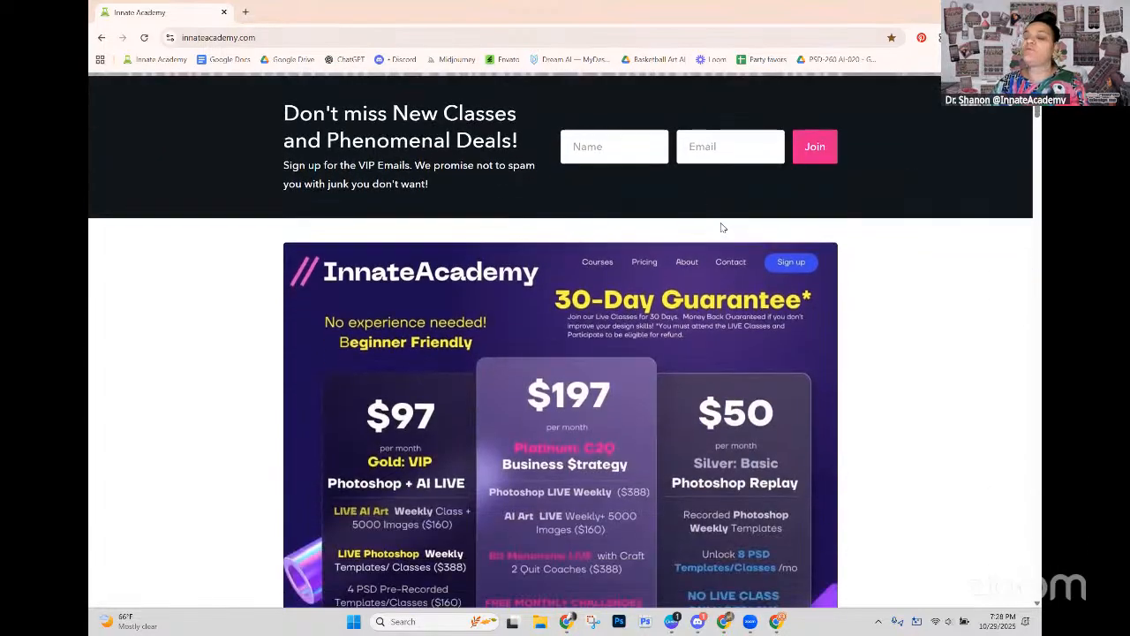
{"action": "scroll", "coordinate": [779, 215], "scroll_direction": "up", "scroll_amount": 3}
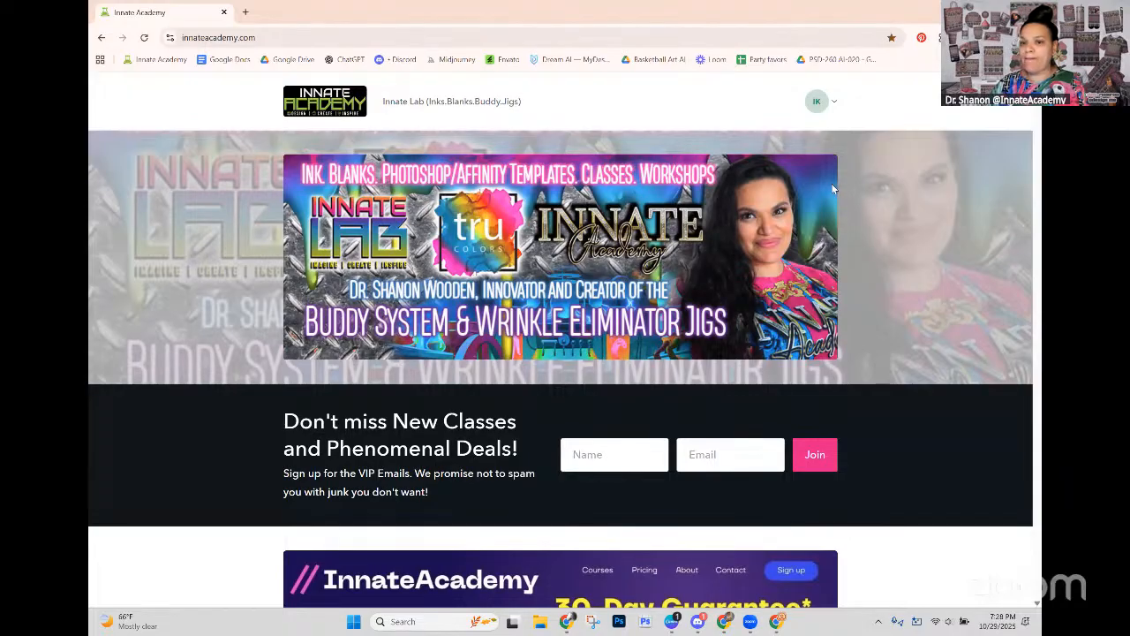
{"action": "left_click", "coordinate": [830, 103]}
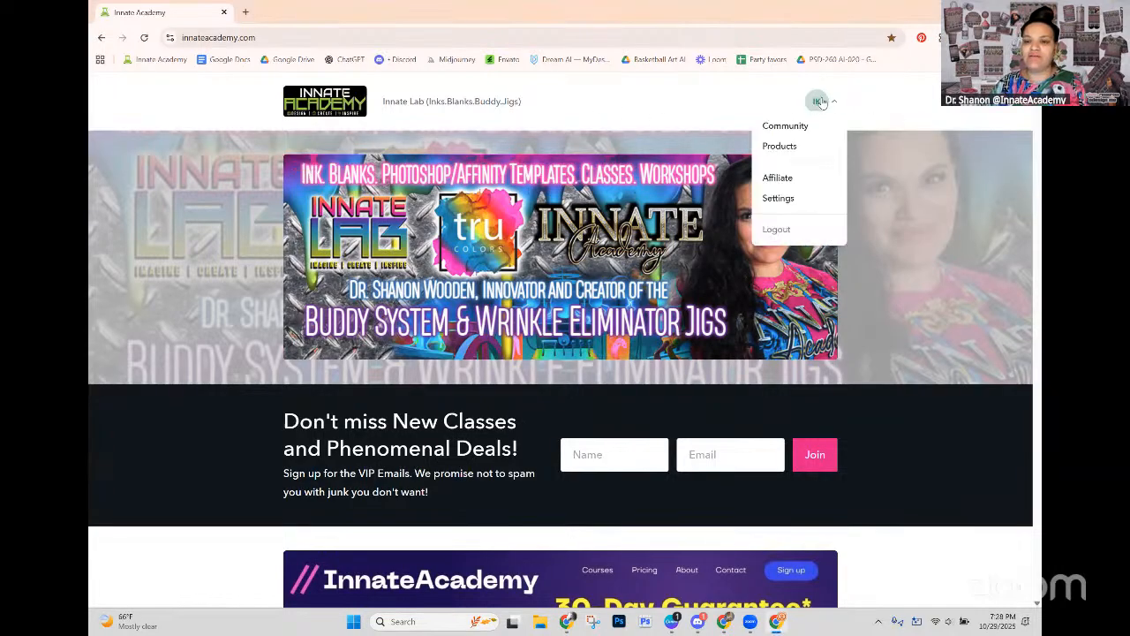
{"action": "left_click", "coordinate": [777, 148]}
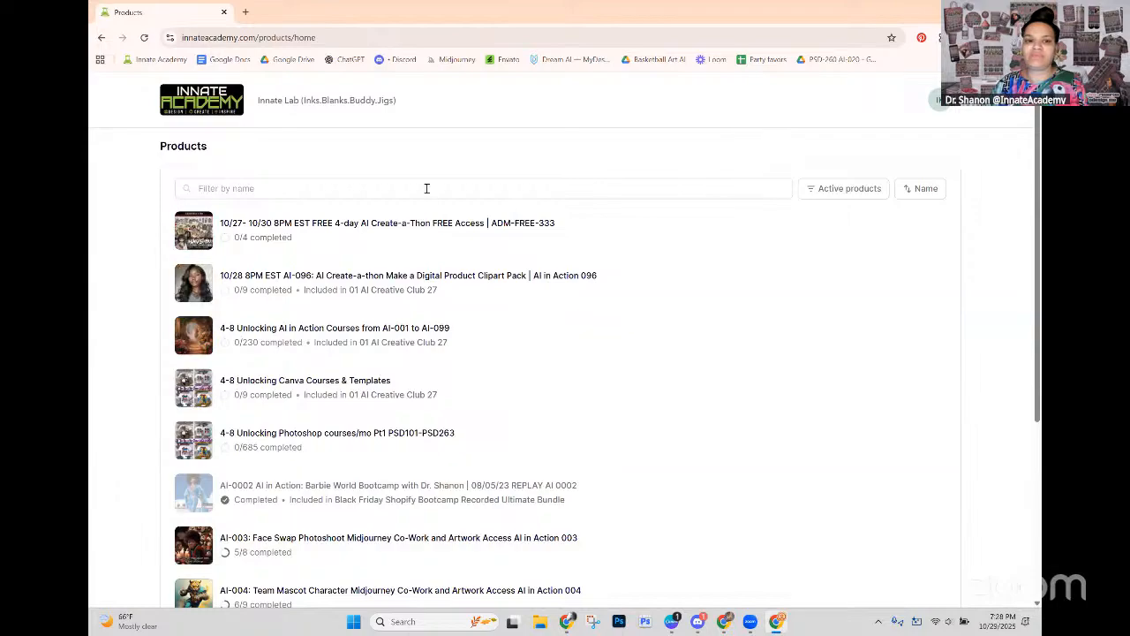
{"action": "left_click", "coordinate": [426, 186]}
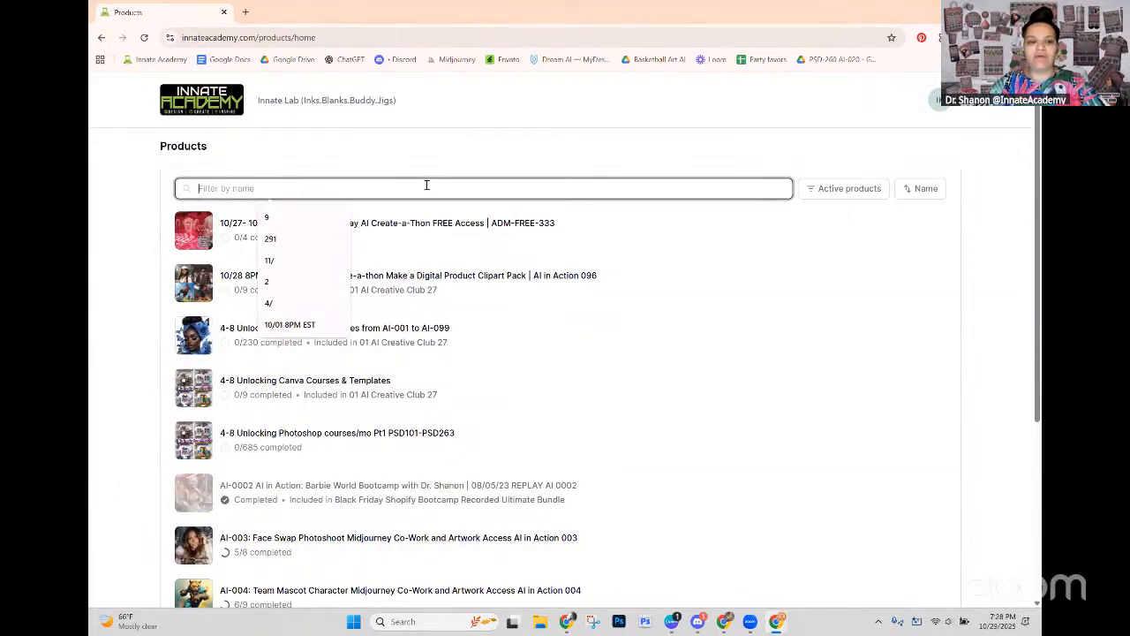
{"action": "type", "text": "101"}
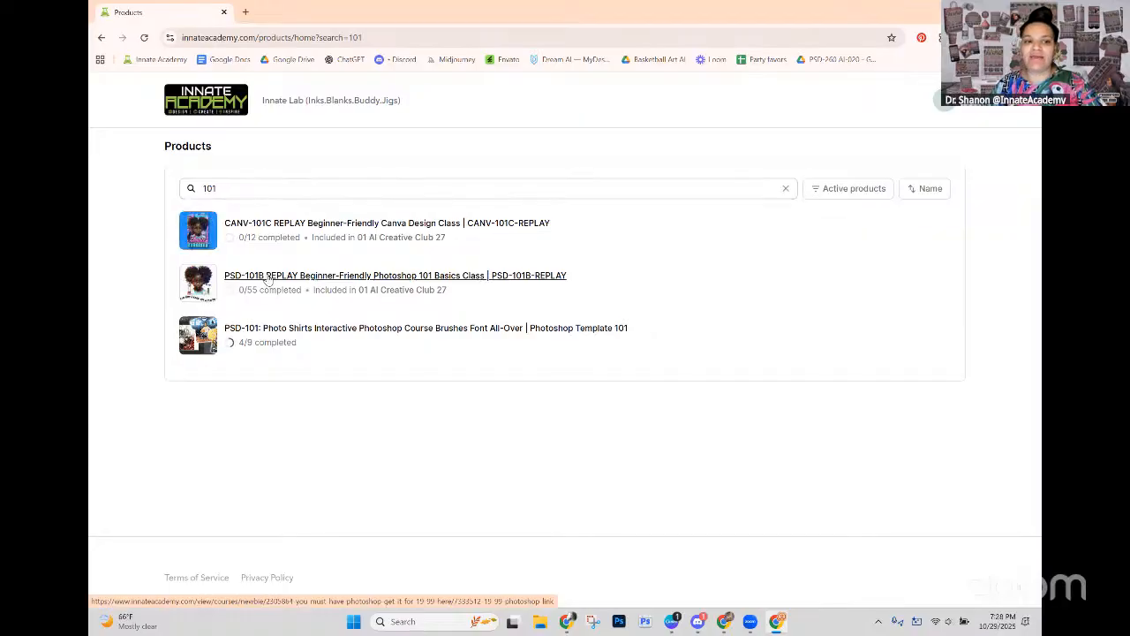
{"action": "left_click", "coordinate": [267, 275]}
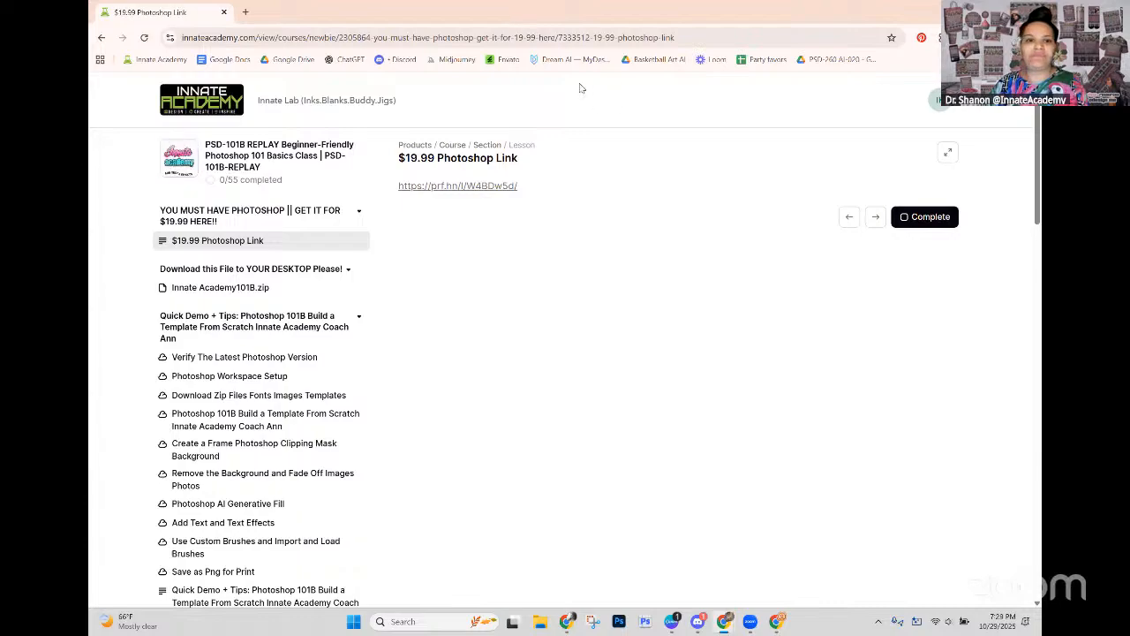
Step: Open the lesson's $19.99 Photoshop link to examine the Adobe checkout offer, and close the checkout page
{"action": "left_click_drag", "start_coordinate": [529, 188], "coordinate": [394, 196]}
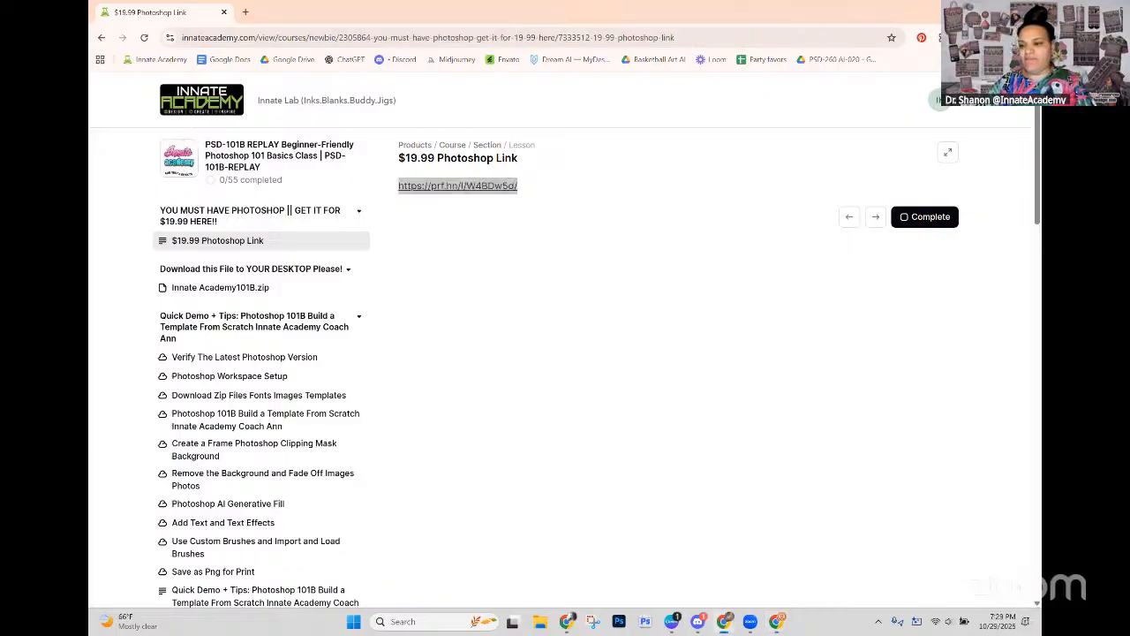
{"action": "left_click", "coordinate": [245, 12]}
{"action": "left_click", "coordinate": [240, 35]}
{"action": "type", "text": "https://prf.hn/l/W4BDzSd/"}
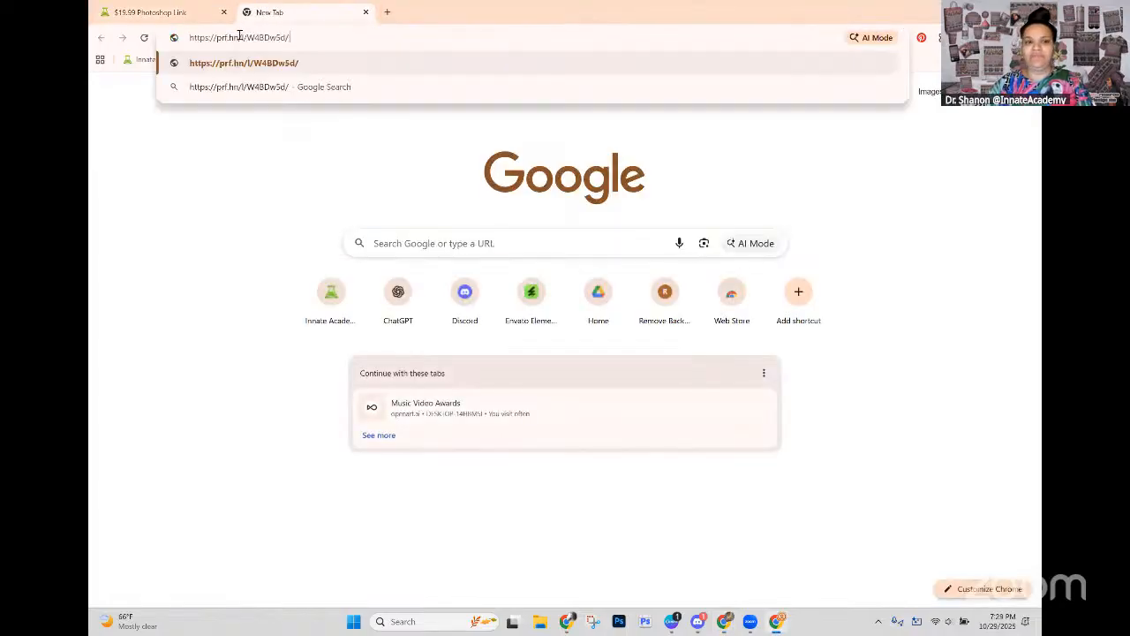
{"action": "key", "text": "Return"}
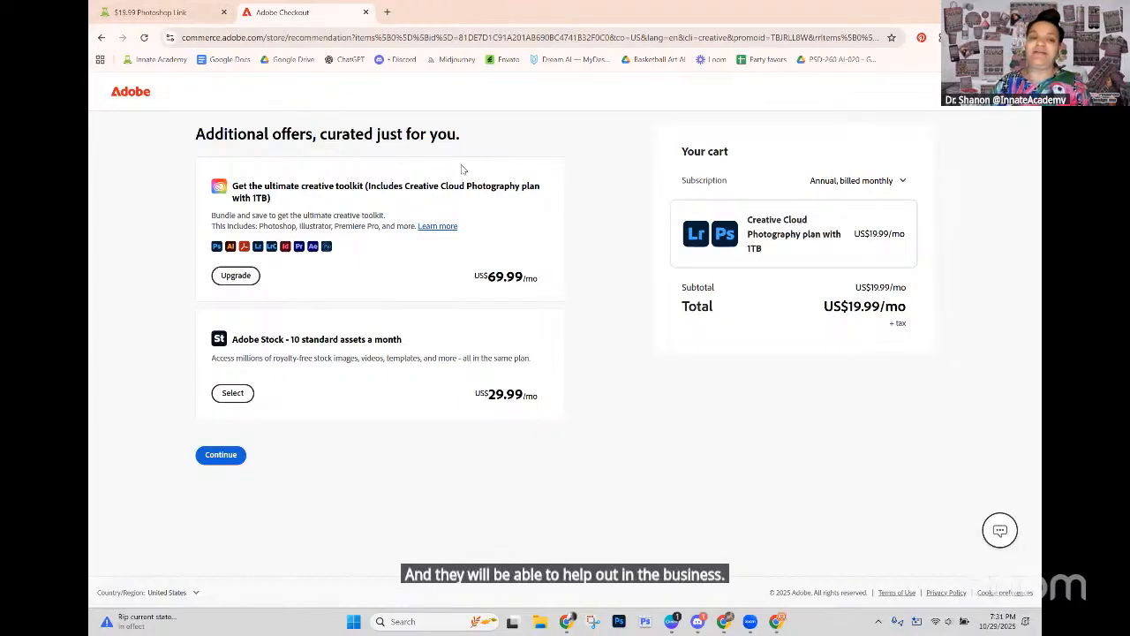
{"action": "left_click", "coordinate": [366, 13]}
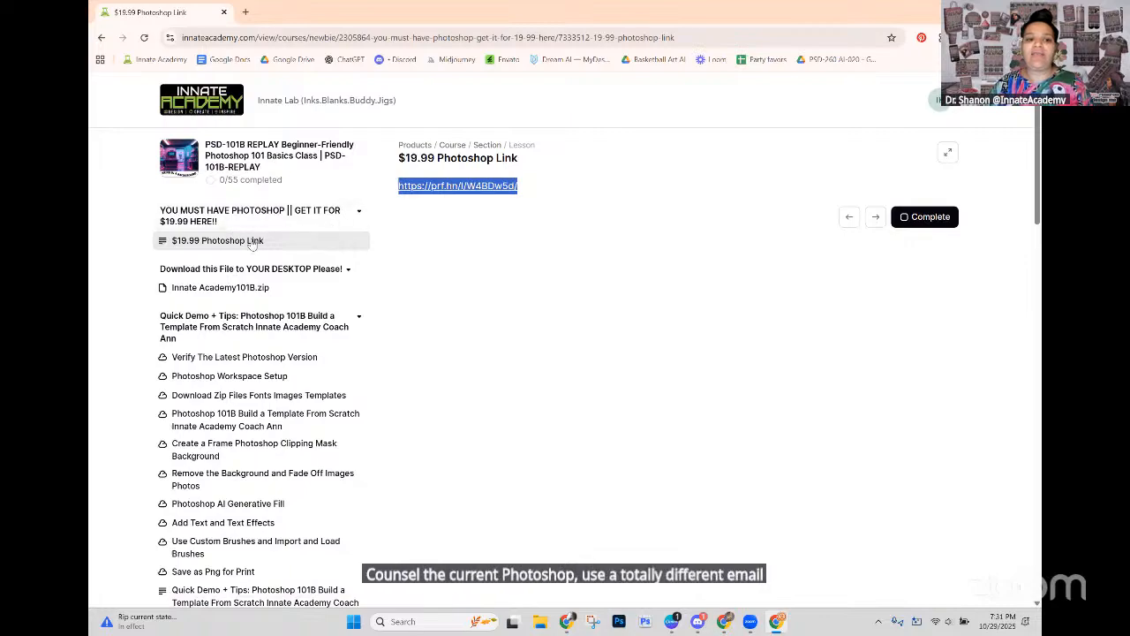
{"action": "left_click", "coordinate": [475, 188]}
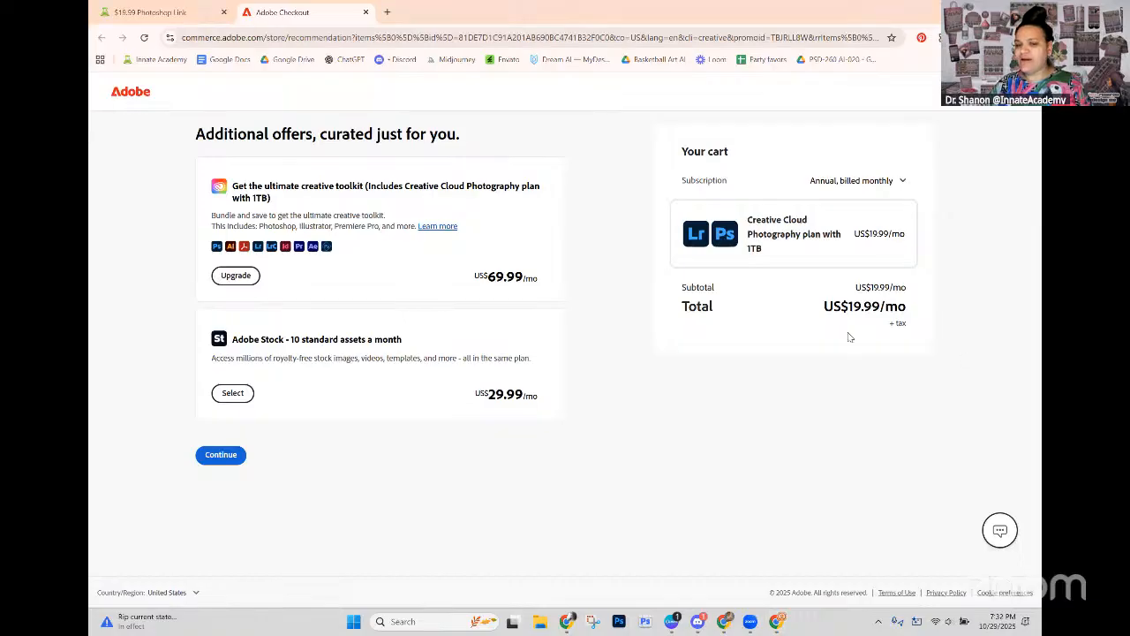
{"action": "left_click", "coordinate": [366, 13]}
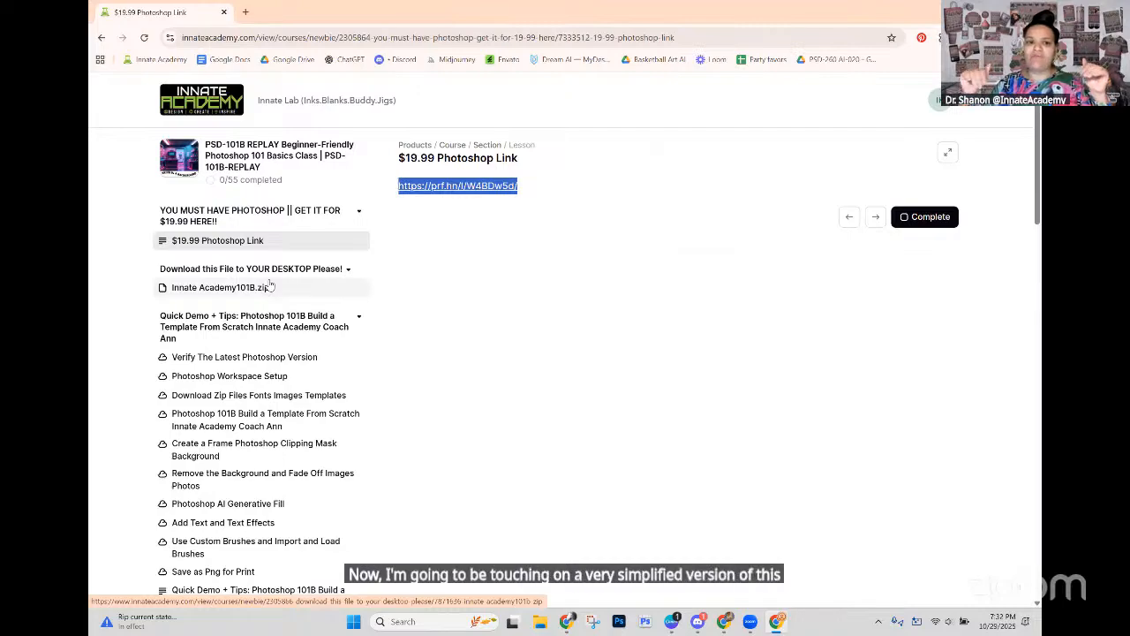
Step: Review the course's lesson outline, including the Quick Demo + Tips lessons and the LIVE Class Video Recap replays
{"action": "scroll", "coordinate": [268, 270], "scroll_direction": "down", "scroll_amount": 15}
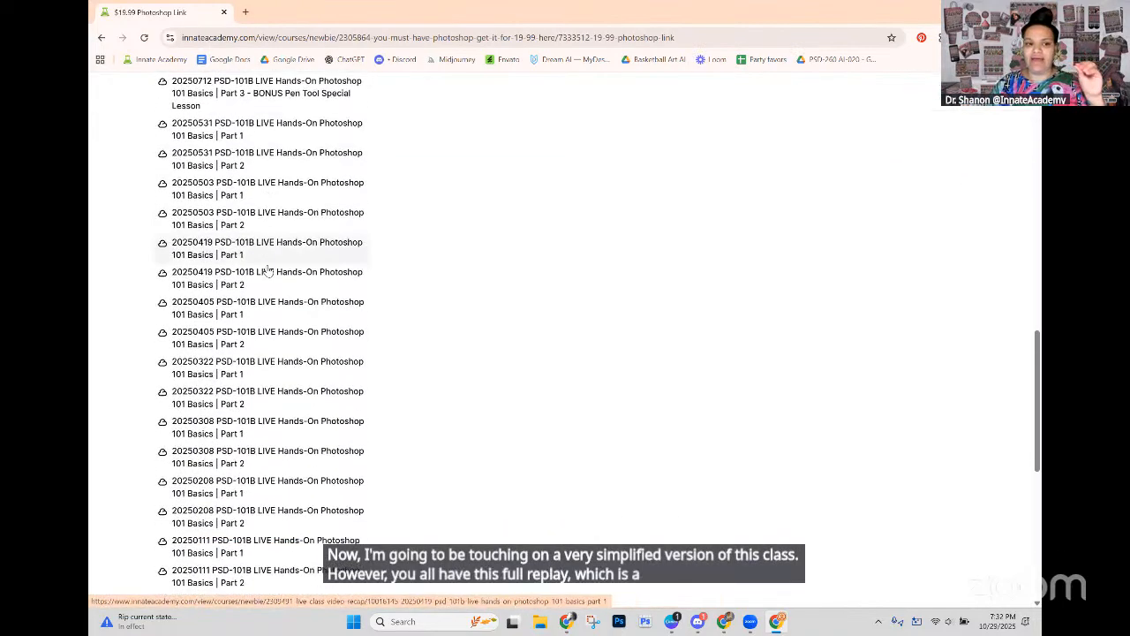
{"action": "scroll", "coordinate": [268, 271], "scroll_direction": "up", "scroll_amount": 6}
{"action": "scroll", "coordinate": [268, 269], "scroll_direction": "up", "scroll_amount": 4}
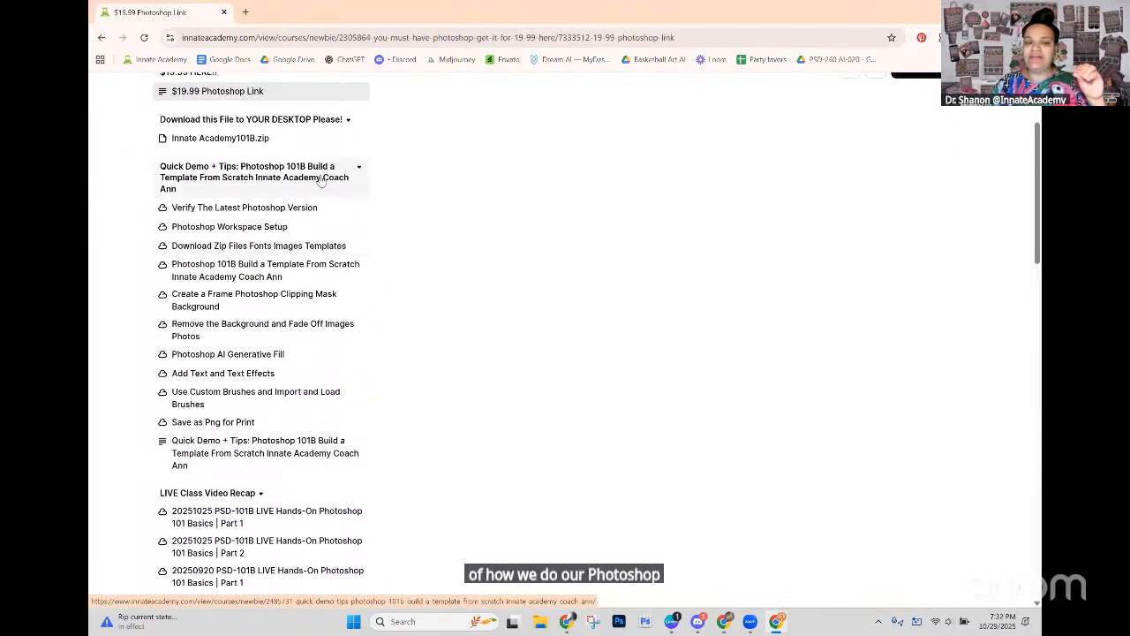
{"action": "scroll", "coordinate": [321, 181], "scroll_direction": "down", "scroll_amount": 5}
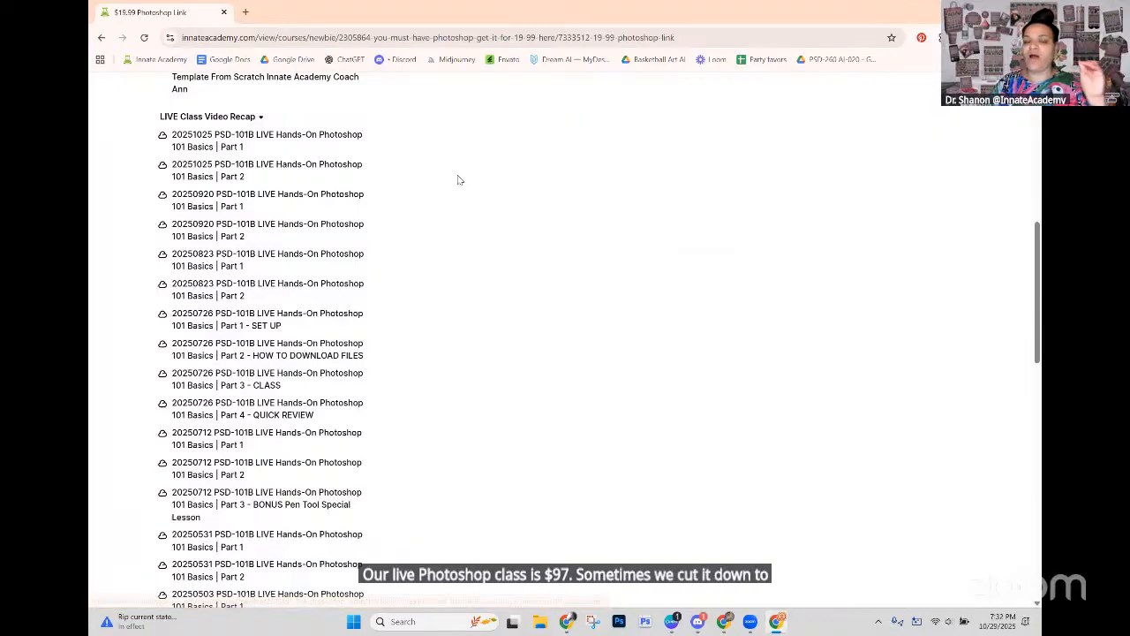
{"action": "scroll", "coordinate": [472, 182], "scroll_direction": "up", "scroll_amount": 5}
{"action": "scroll", "coordinate": [474, 185], "scroll_direction": "up", "scroll_amount": 2}
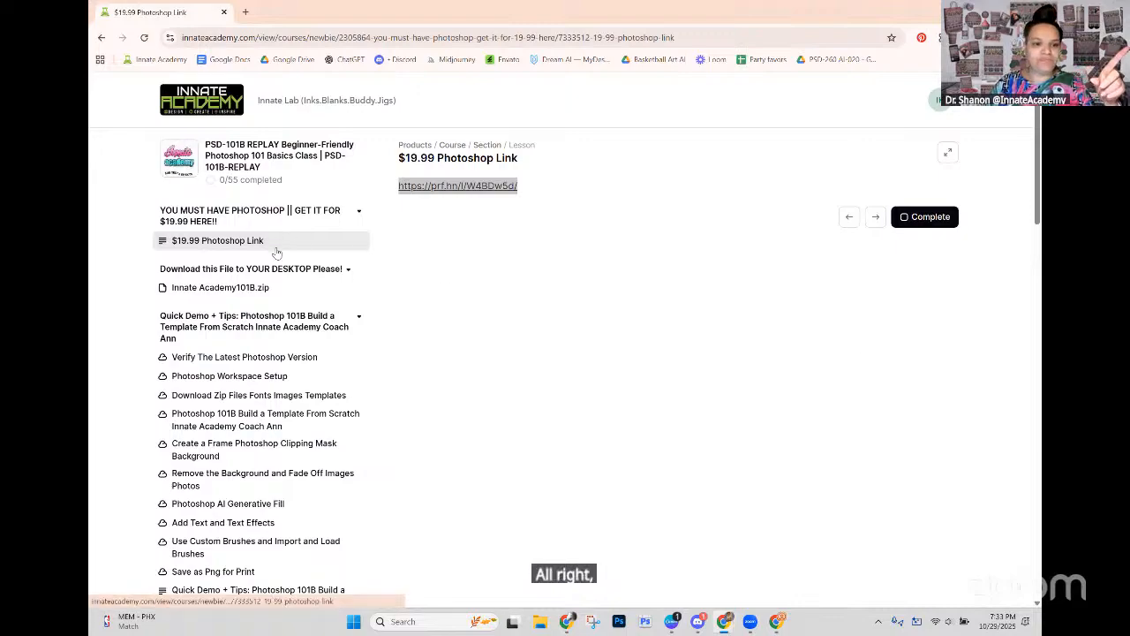
Step: Open the Innate Academy101B.zip lesson and download its zip file
{"action": "scroll", "coordinate": [265, 247], "scroll_direction": "down", "scroll_amount": 1}
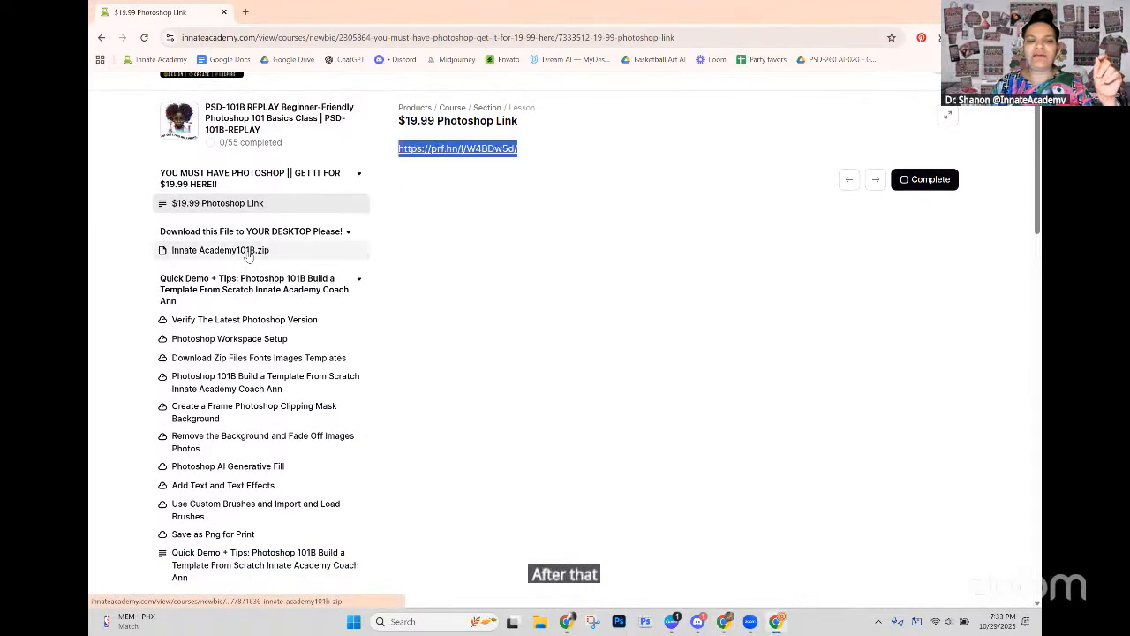
{"action": "left_click", "coordinate": [249, 252]}
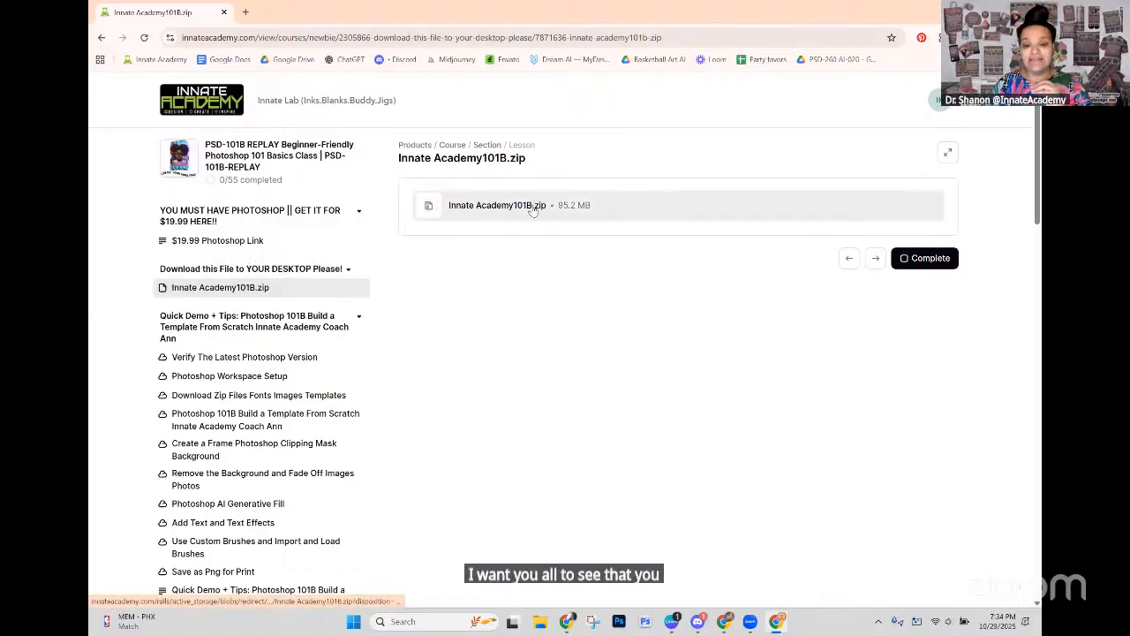
{"action": "mouse_move", "coordinate": [568, 623]}
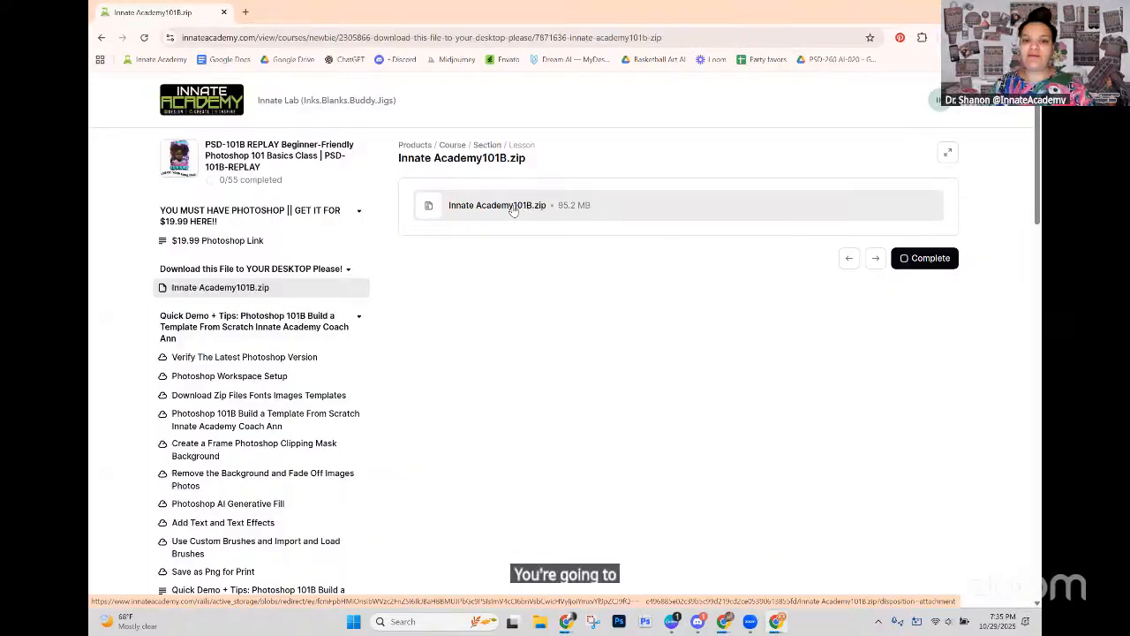
{"action": "left_click", "coordinate": [526, 212]}
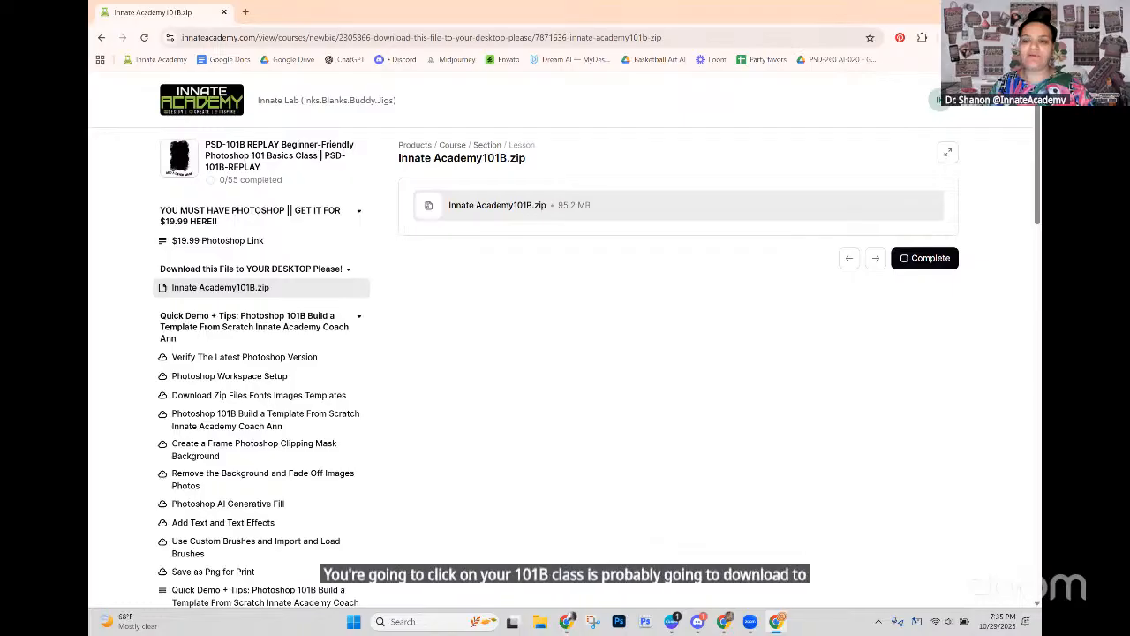
Step: Show the downloaded Innate Academy101B (1).zip in its folder and extract it to the default destination in Downloads
{"action": "left_click", "coordinate": [985, 38]}
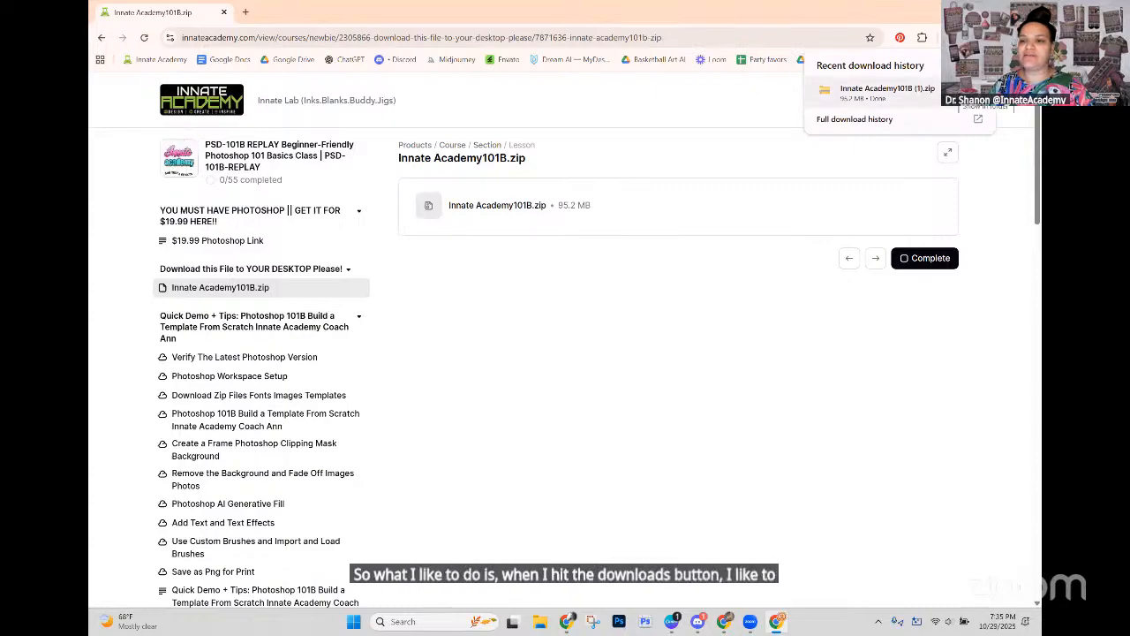
{"action": "left_click", "coordinate": [957, 89]}
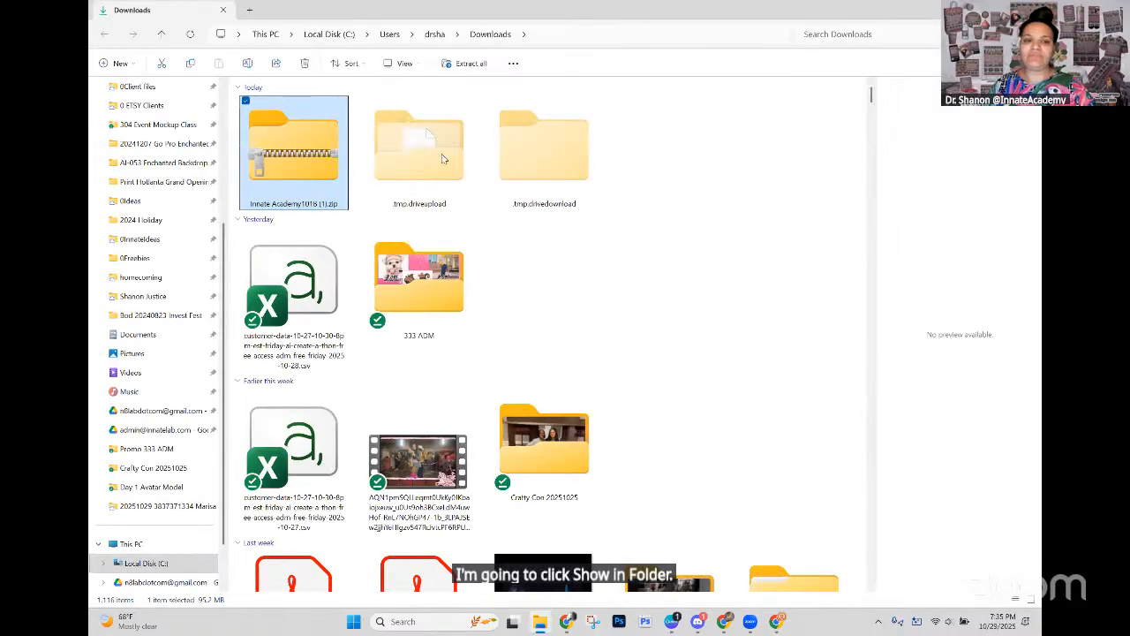
{"action": "right_click", "coordinate": [295, 162]}
{"action": "mouse_move", "coordinate": [352, 306]}
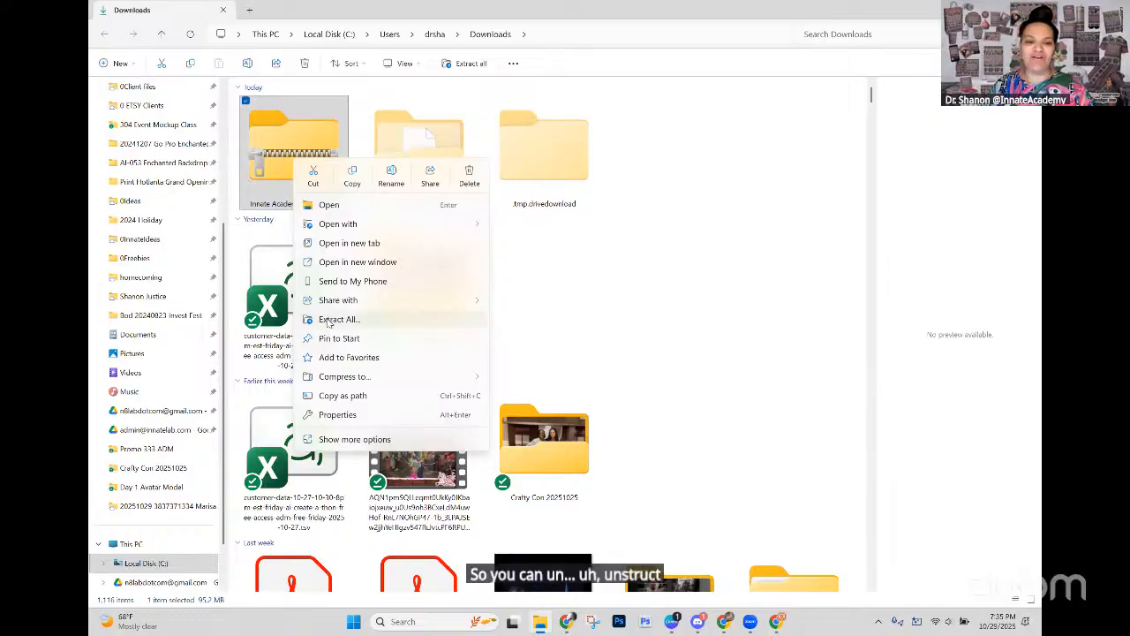
{"action": "left_click", "coordinate": [329, 321]}
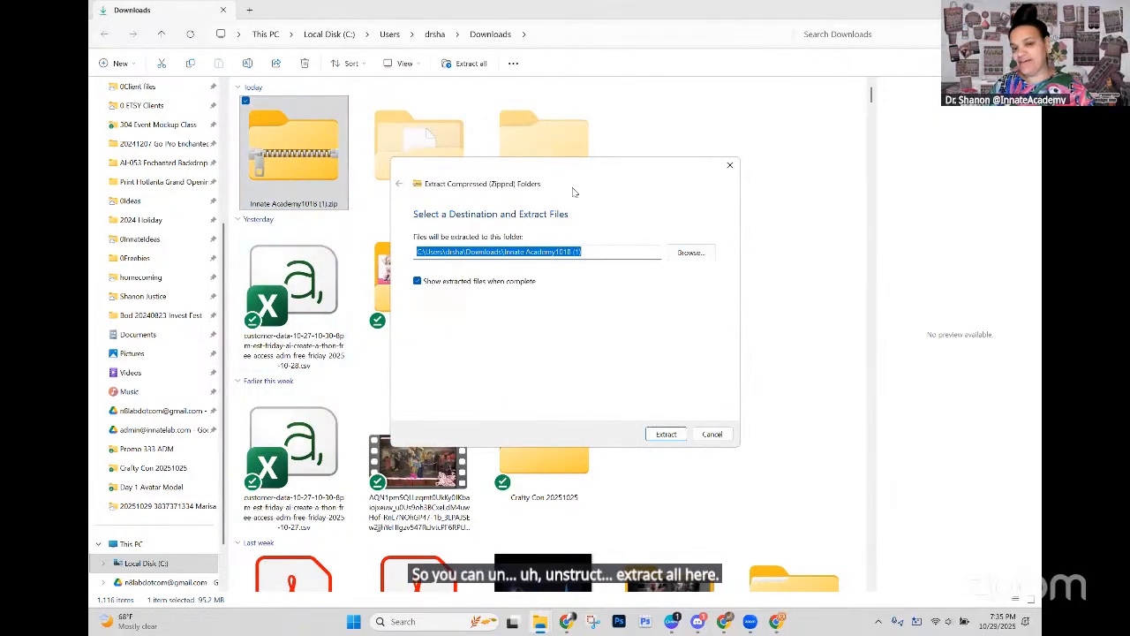
{"action": "left_click", "coordinate": [668, 434]}
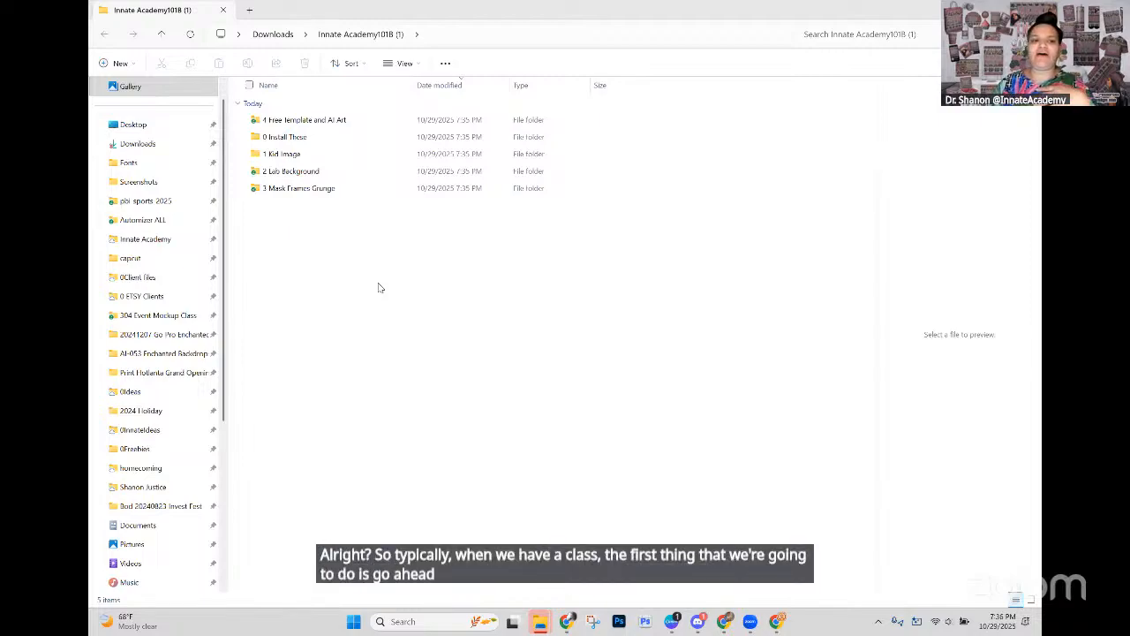
Step: Open the 0 Install These folder of the extracted class files and identify the styles and brushes files
{"action": "left_click", "coordinate": [280, 138]}
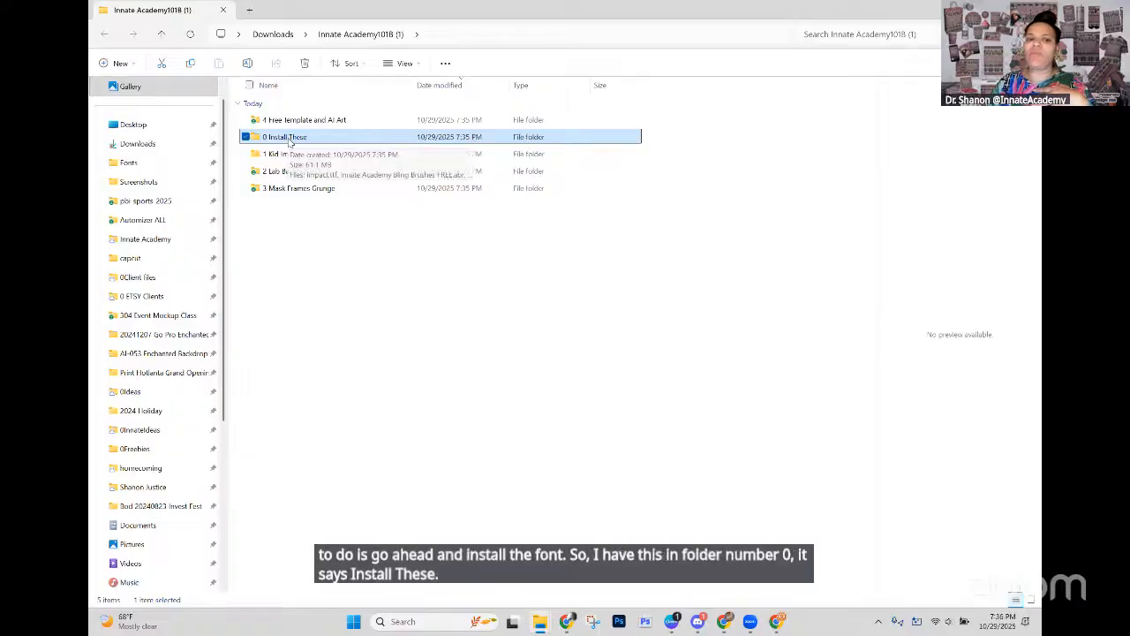
{"action": "double_click", "coordinate": [290, 140]}
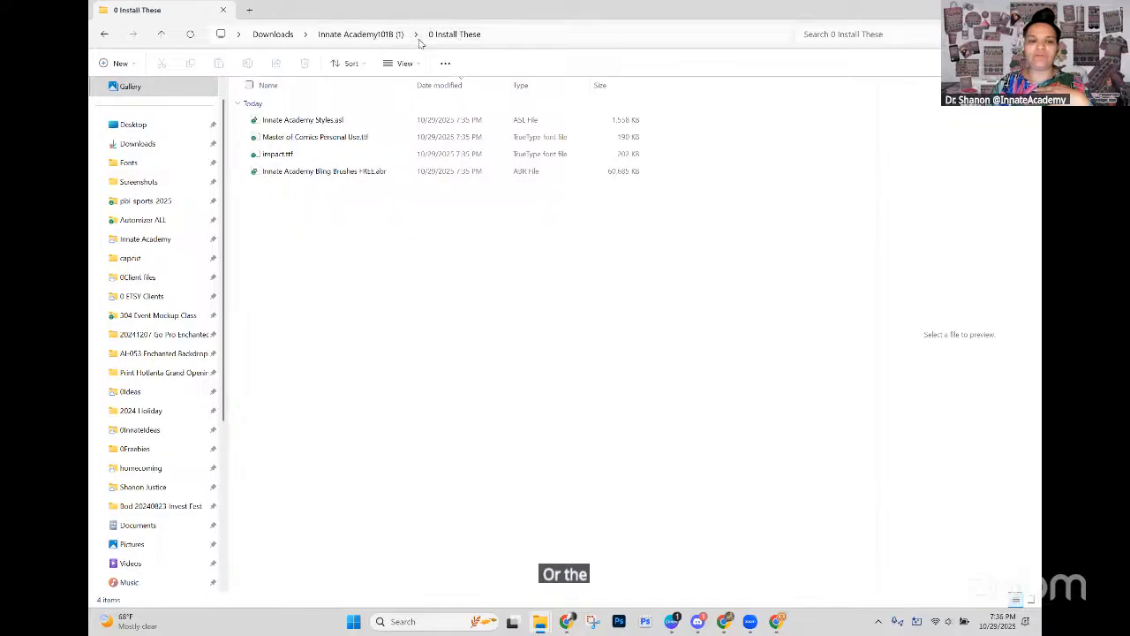
{"action": "left_click", "coordinate": [328, 124]}
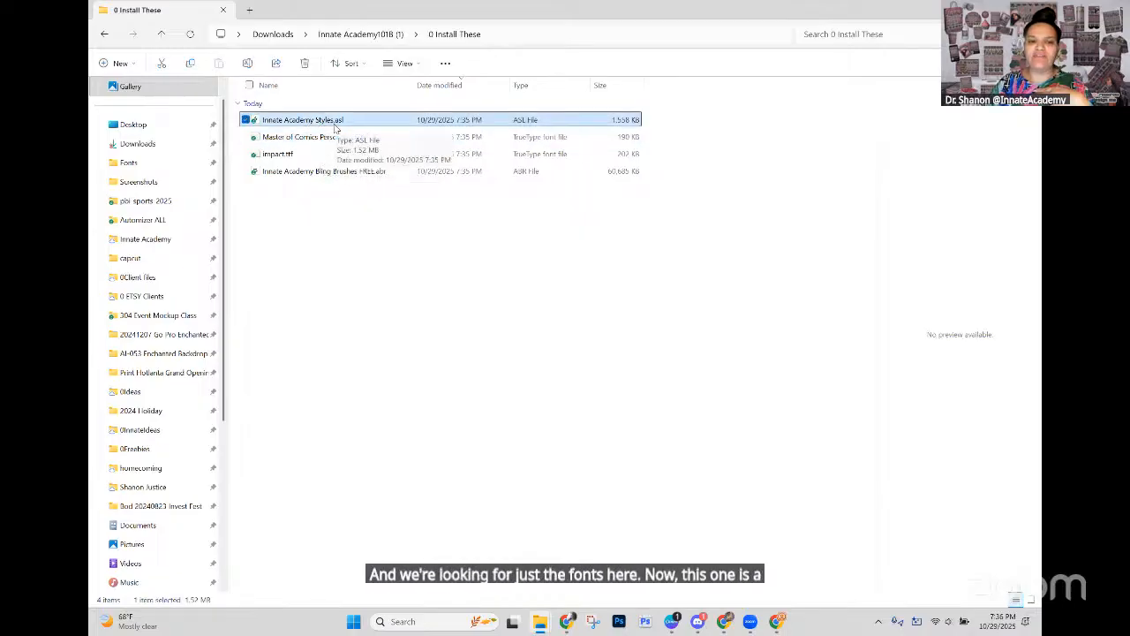
{"action": "left_click", "coordinate": [303, 173]}
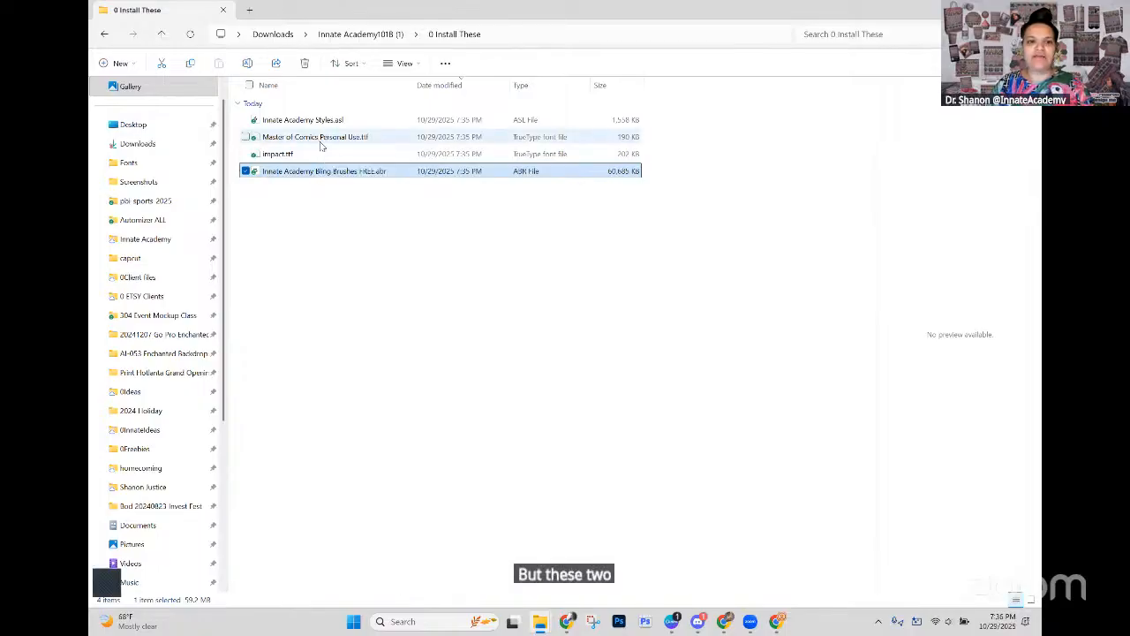
Step: Try to install the Master of Comics Personal Use.ttf and impact.ttf fonts together, declining to replace either existing font
{"action": "left_click", "coordinate": [322, 141]}
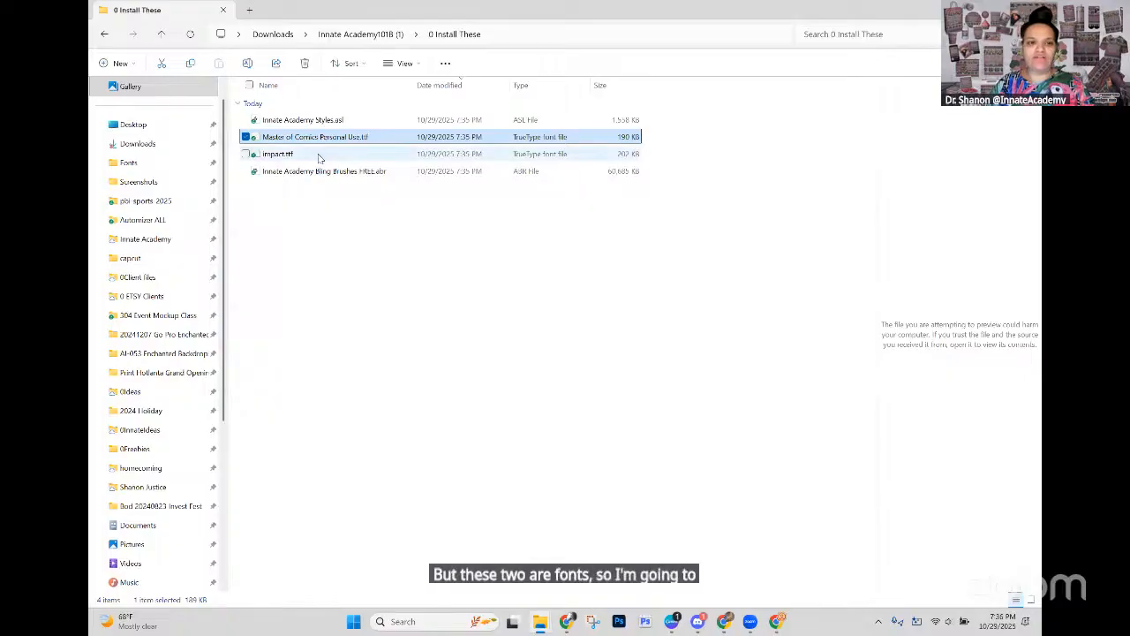
{"action": "left_click", "coordinate": [319, 156], "text": "shift"}
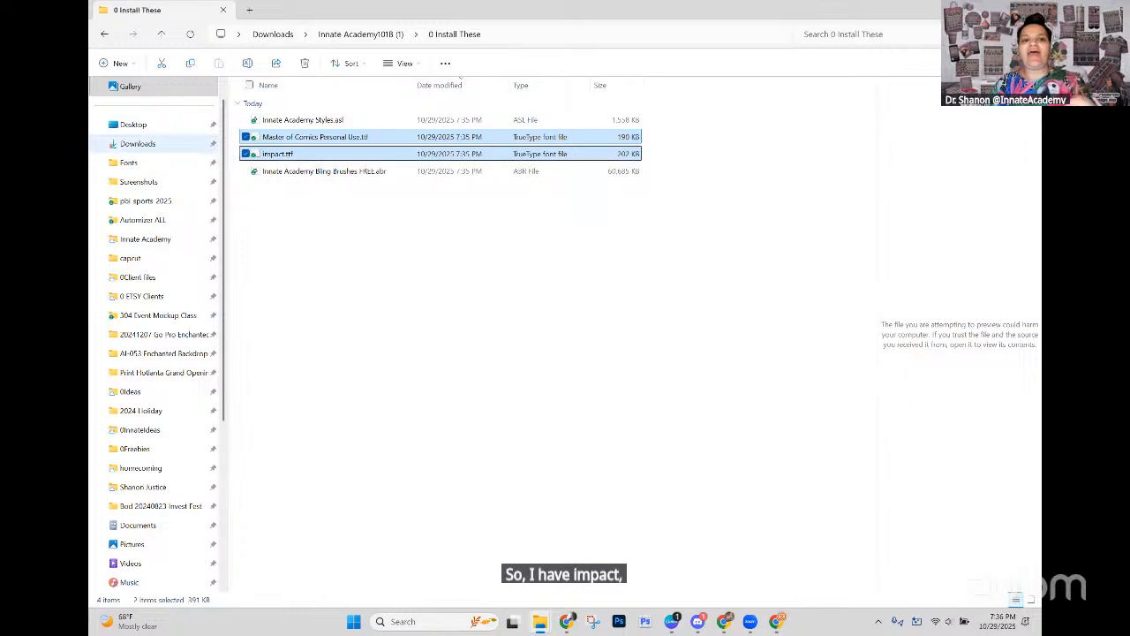
{"action": "right_click", "coordinate": [320, 157]}
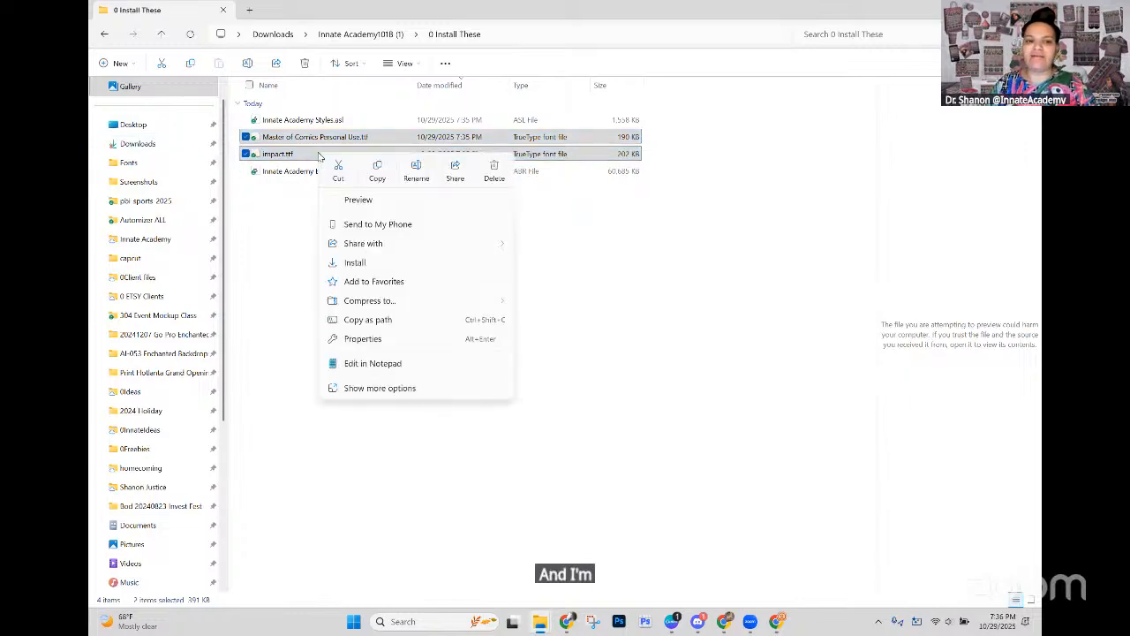
{"action": "left_click", "coordinate": [353, 263]}
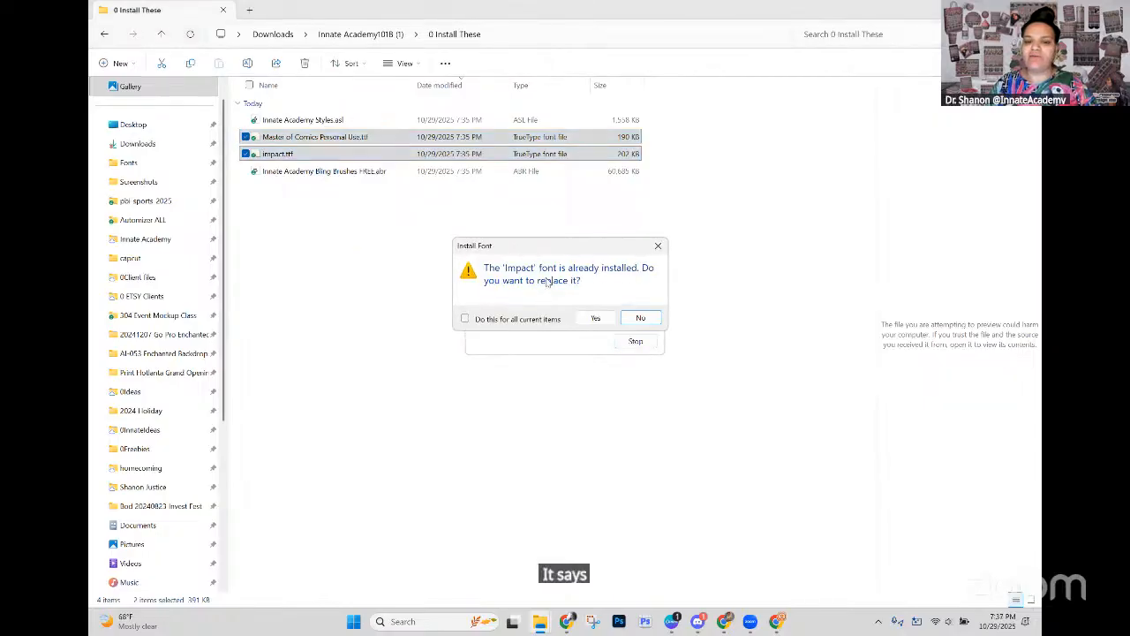
{"action": "left_click", "coordinate": [639, 319]}
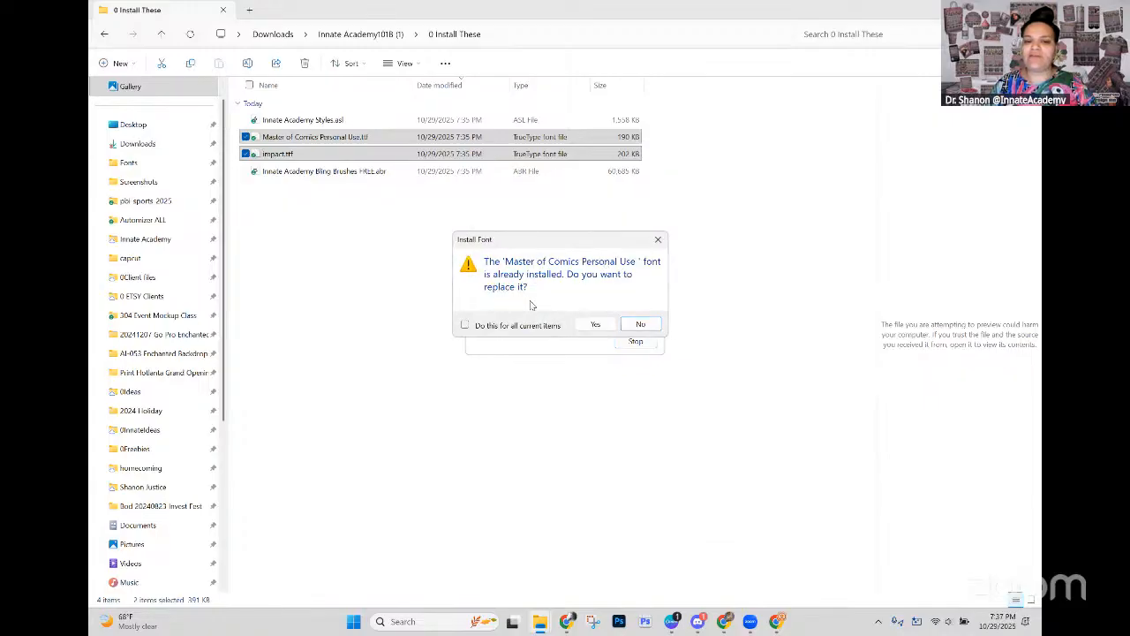
{"action": "left_click", "coordinate": [636, 324]}
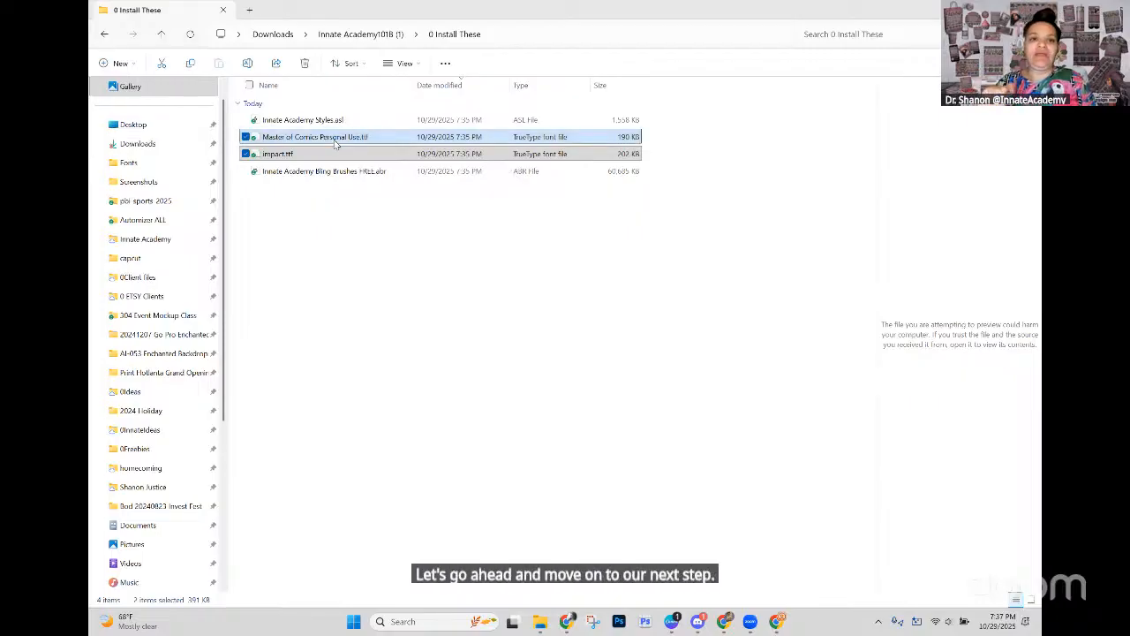
Step: Open Innate Academy Styles.asl with the beta version of Photoshop 2025, and close that program
{"action": "left_click", "coordinate": [326, 230]}
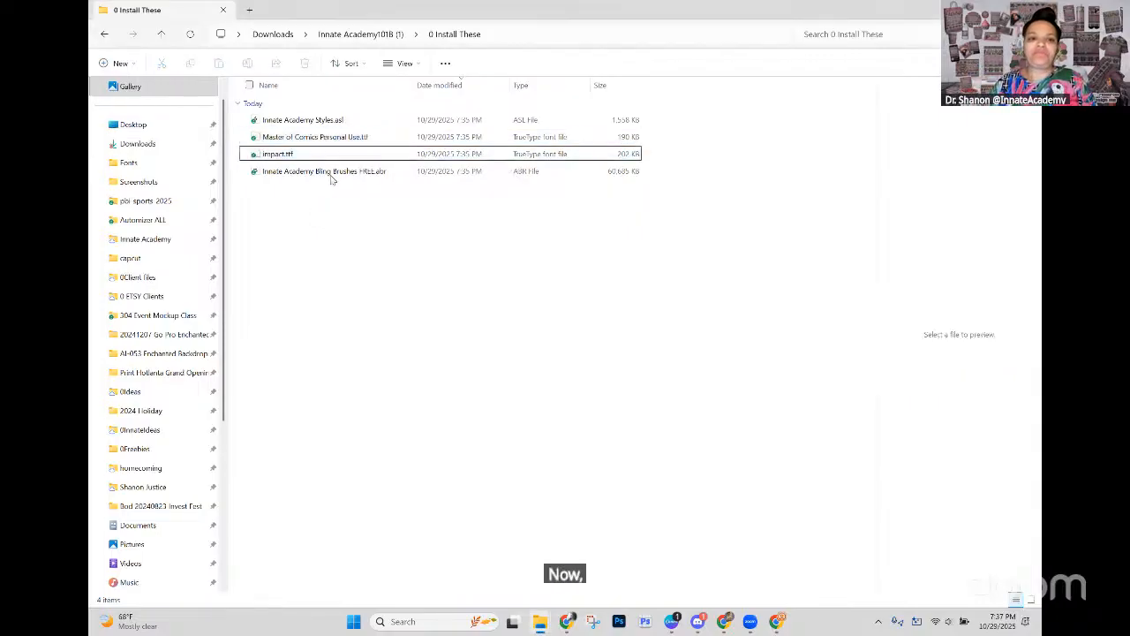
{"action": "left_click", "coordinate": [326, 124]}
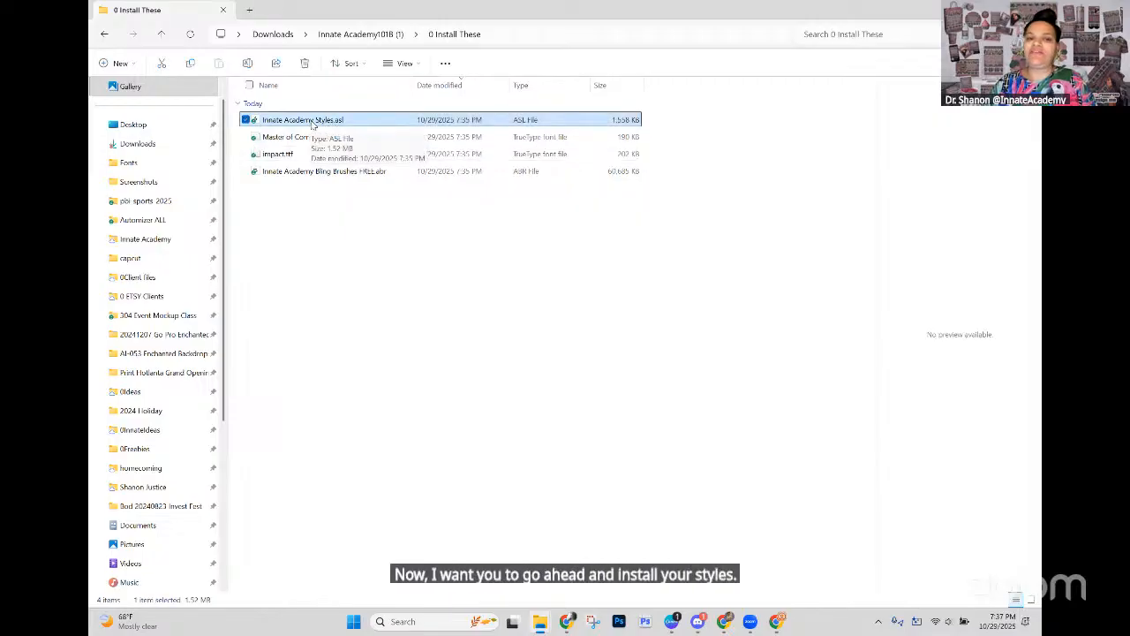
{"action": "right_click", "coordinate": [314, 121]}
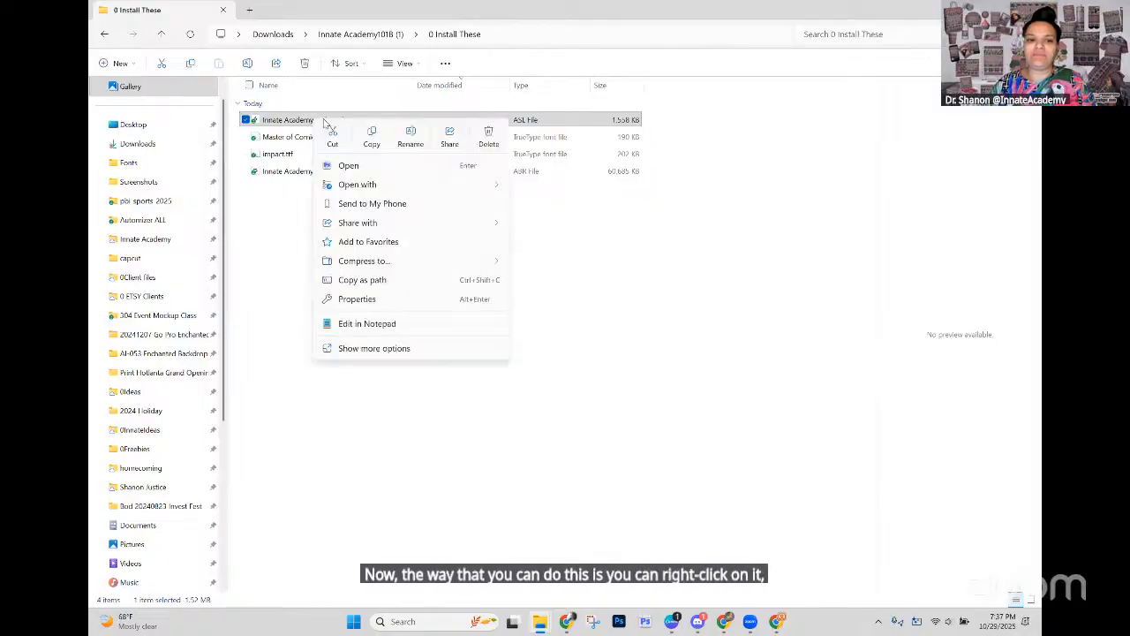
{"action": "mouse_move", "coordinate": [367, 188]}
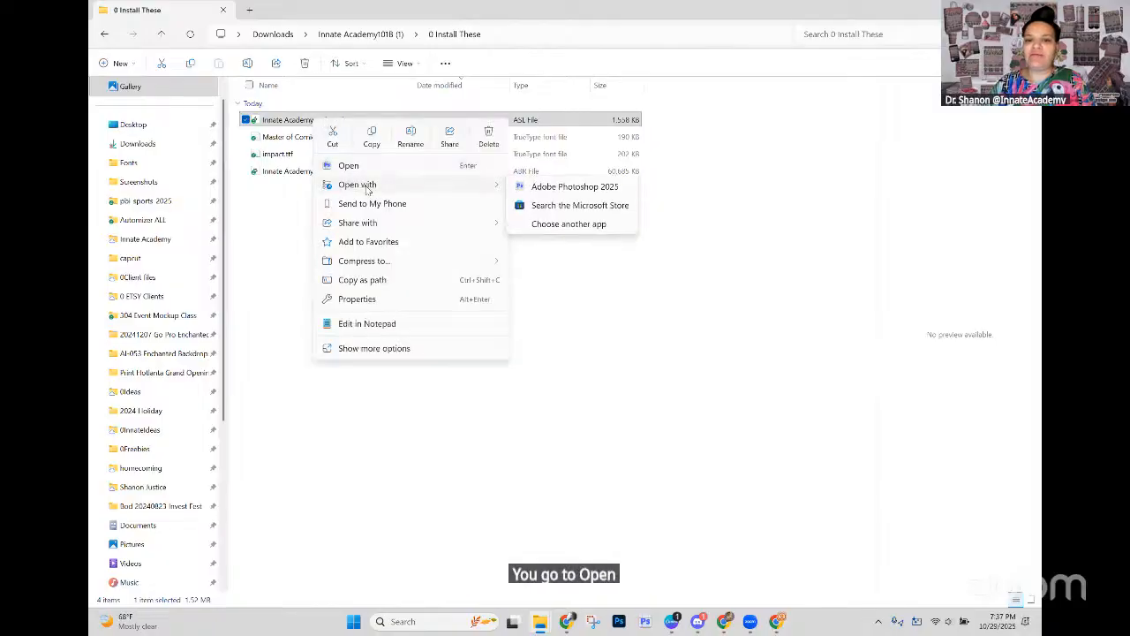
{"action": "left_click", "coordinate": [583, 189]}
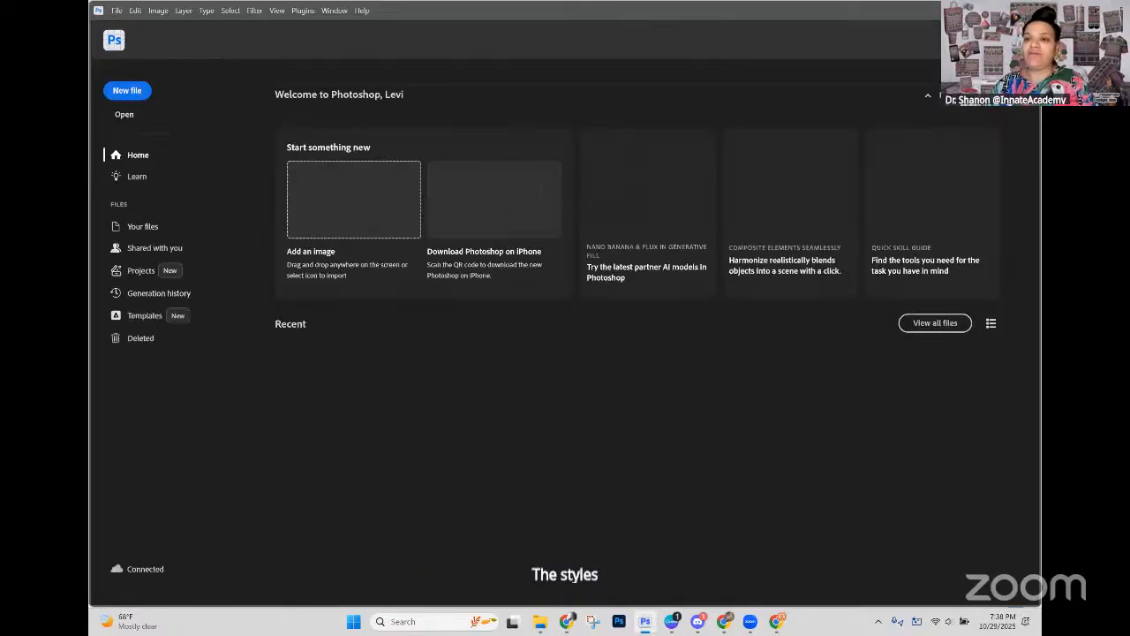
{"action": "left_click", "coordinate": [1029, 11]}
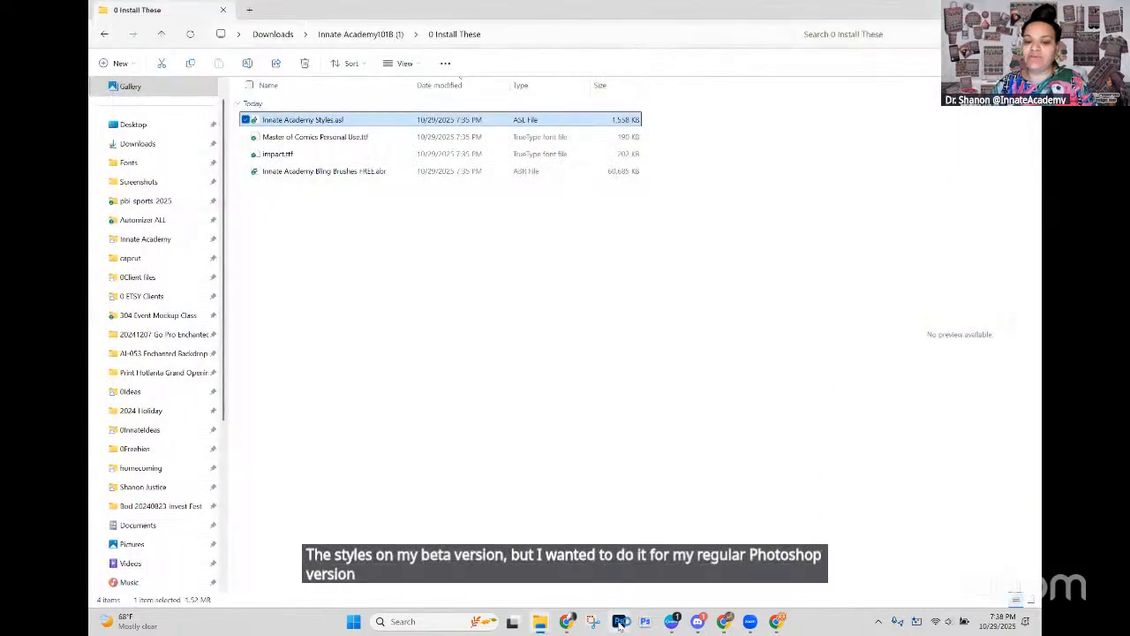
Step: Launch the regular Photoshop 2025, load Innate Academy Styles.asl into it, and return to the 0 Install These folder
{"action": "left_click", "coordinate": [621, 623]}
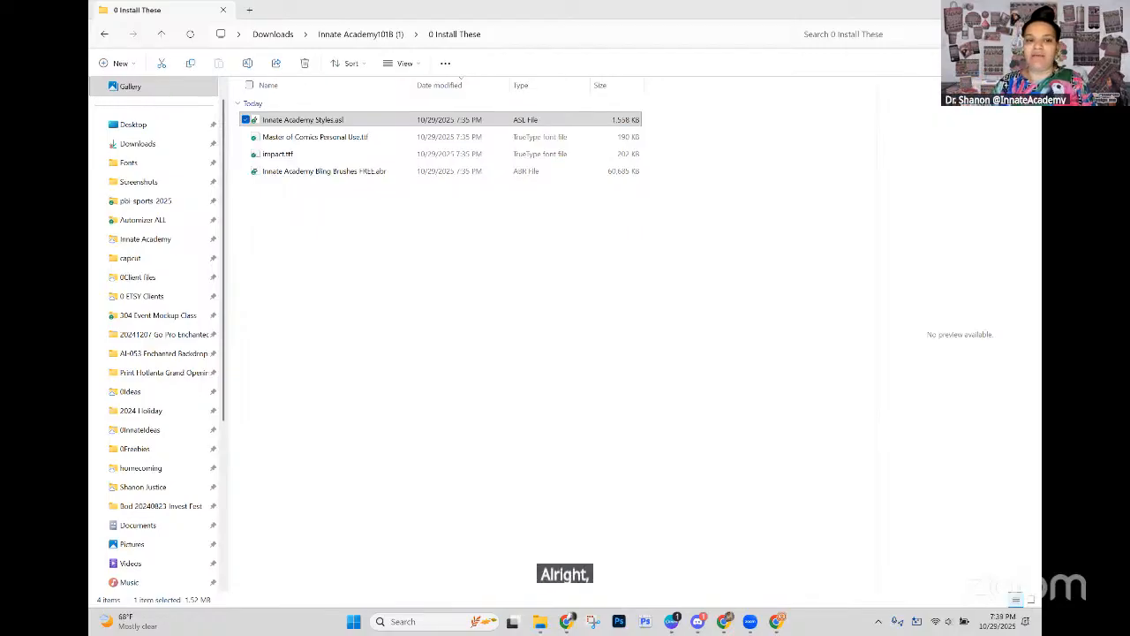
{"action": "double_click", "coordinate": [362, 121]}
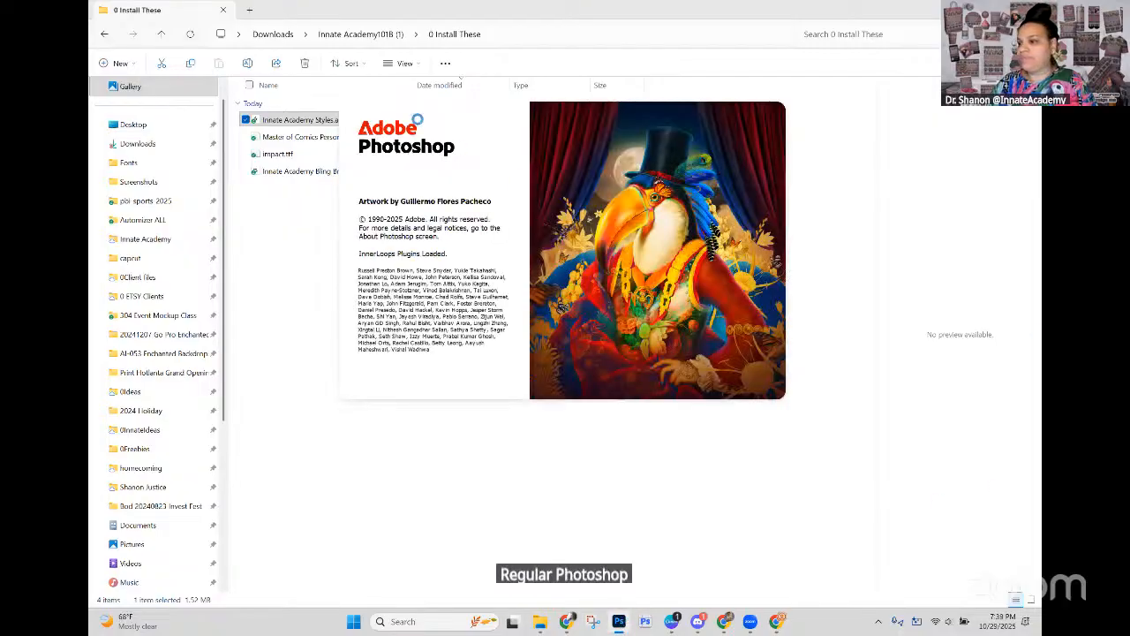
{"action": "right_click", "coordinate": [292, 125]}
{"action": "right_click", "coordinate": [295, 126]}
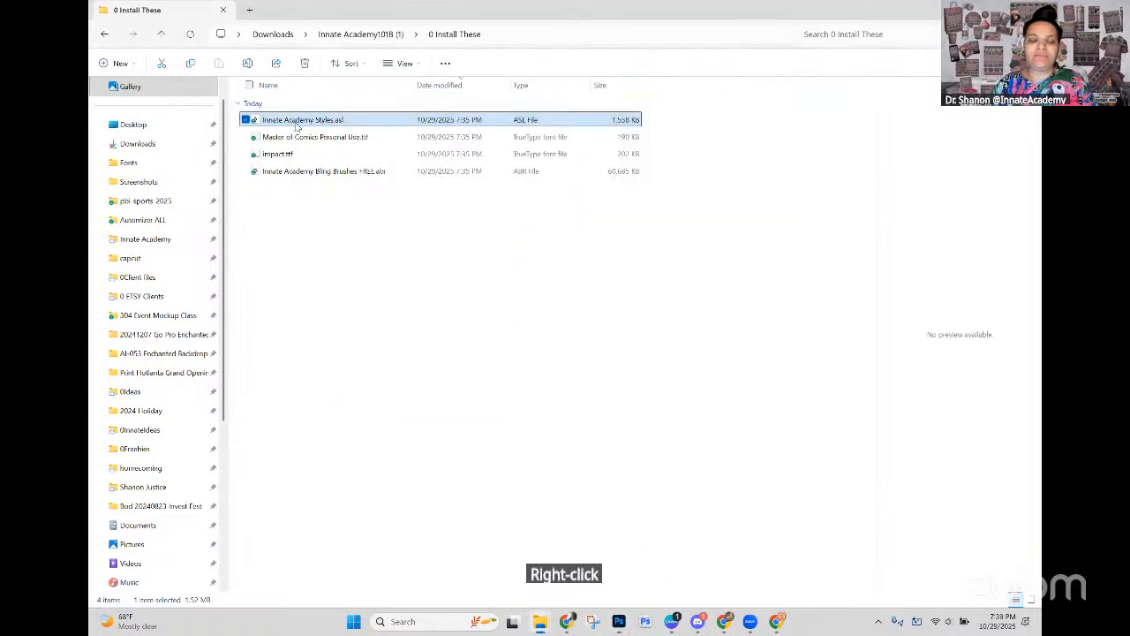
{"action": "right_click", "coordinate": [296, 126]}
{"action": "mouse_move", "coordinate": [361, 189]}
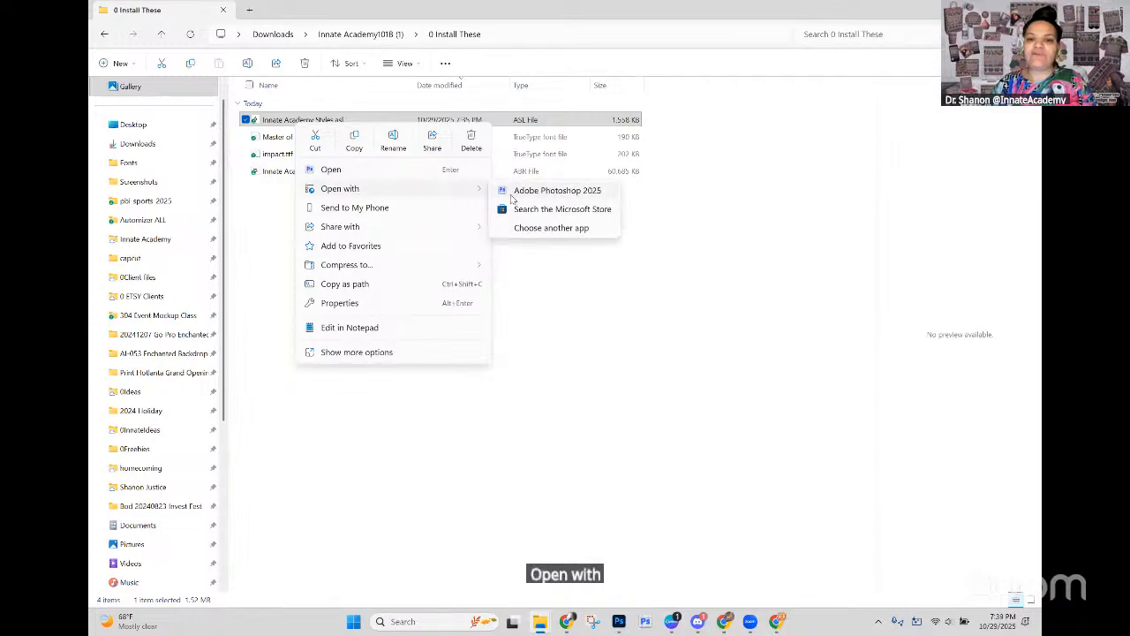
{"action": "left_click", "coordinate": [540, 194]}
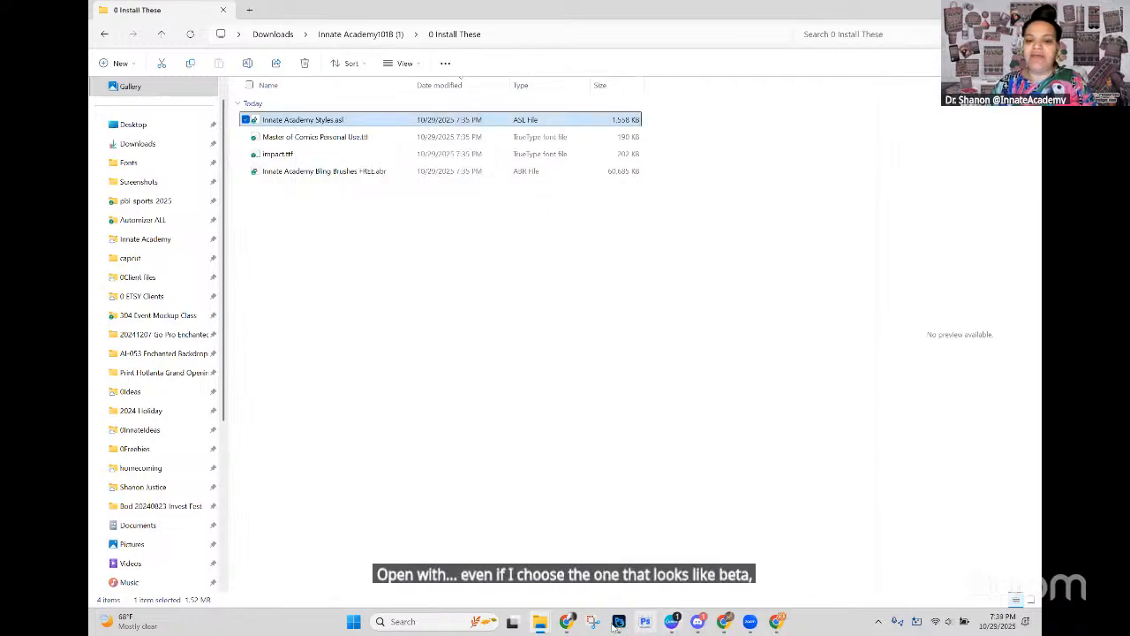
{"action": "mouse_move", "coordinate": [646, 622]}
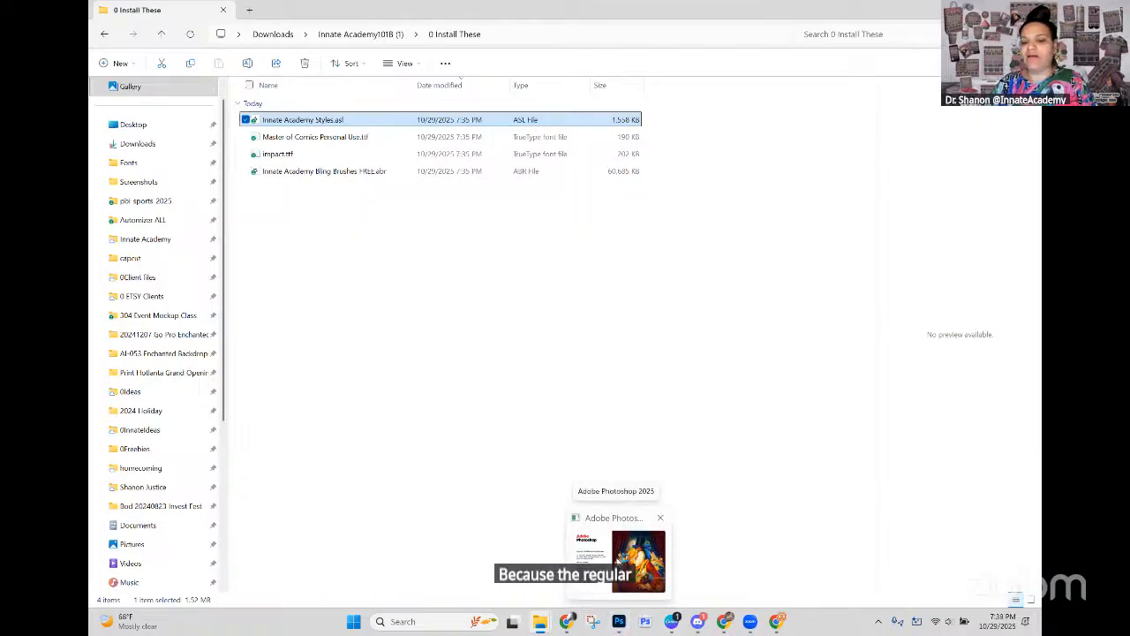
{"action": "left_click", "coordinate": [630, 539]}
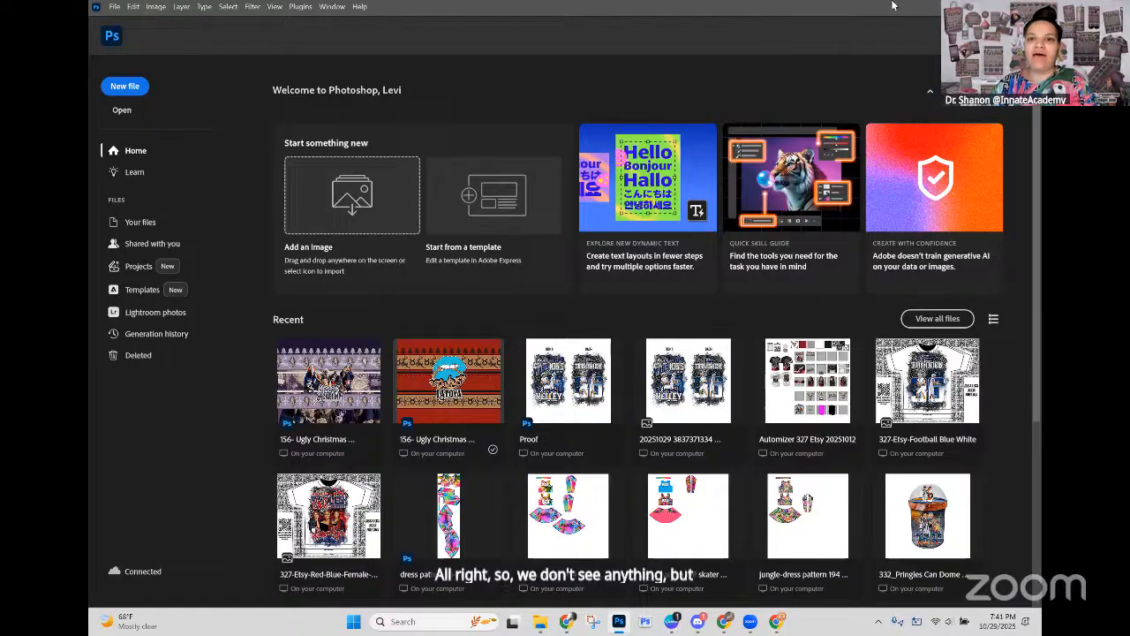
{"action": "left_click", "coordinate": [974, 6]}
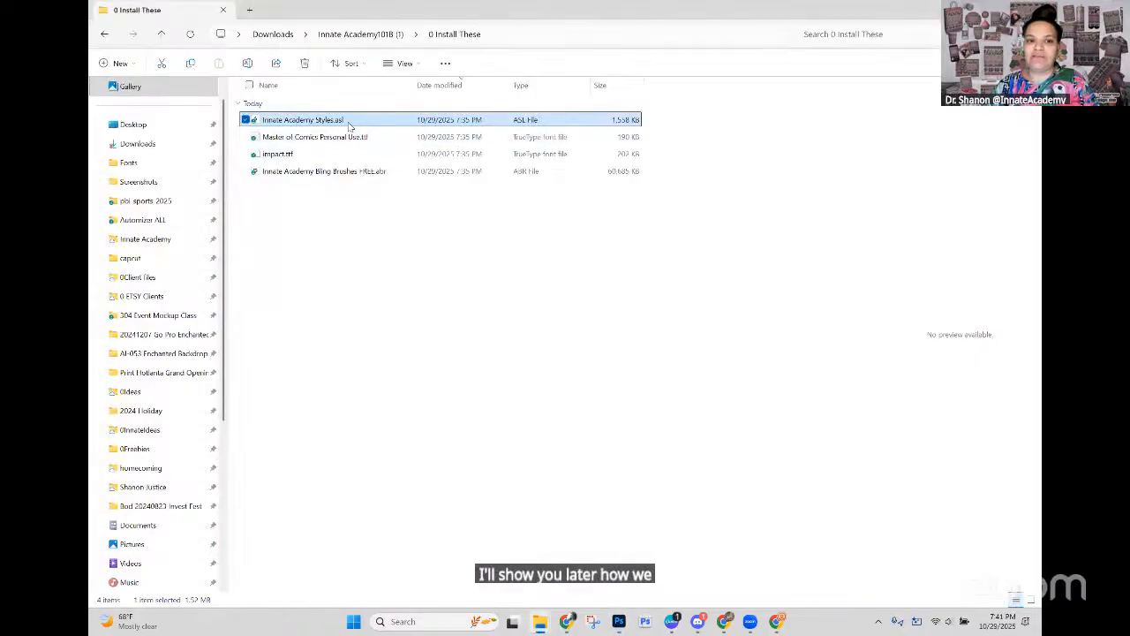
Step: Load Innate Academy Bling Brushes FREE.abr into the running Photoshop 2025, and return to the class files folder
{"action": "left_click", "coordinate": [372, 177]}
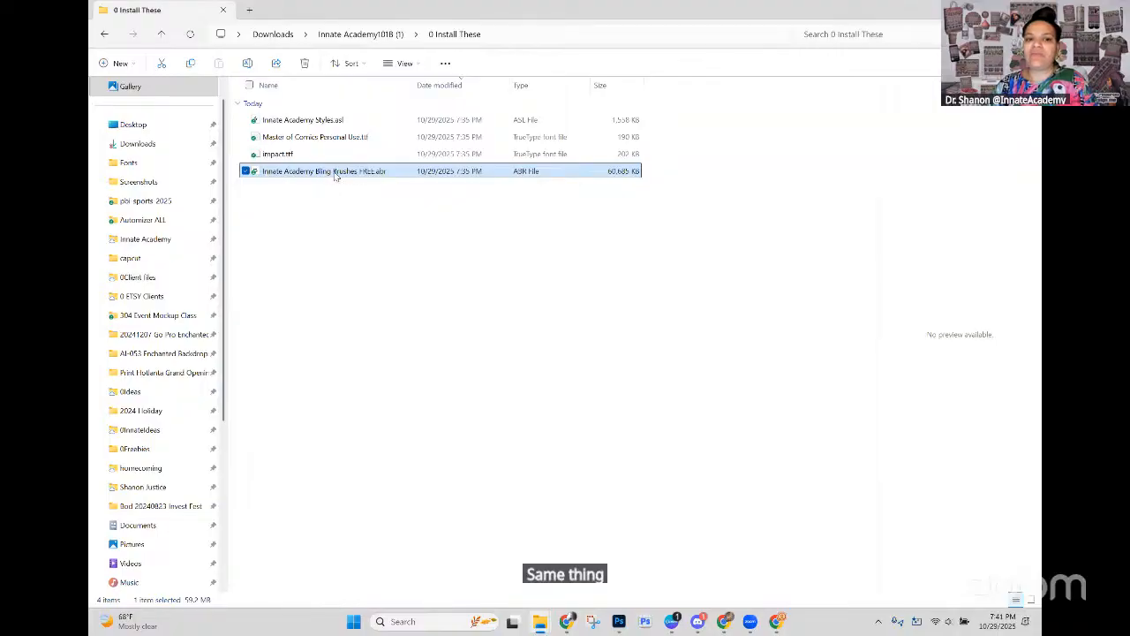
{"action": "mouse_move", "coordinate": [621, 625]}
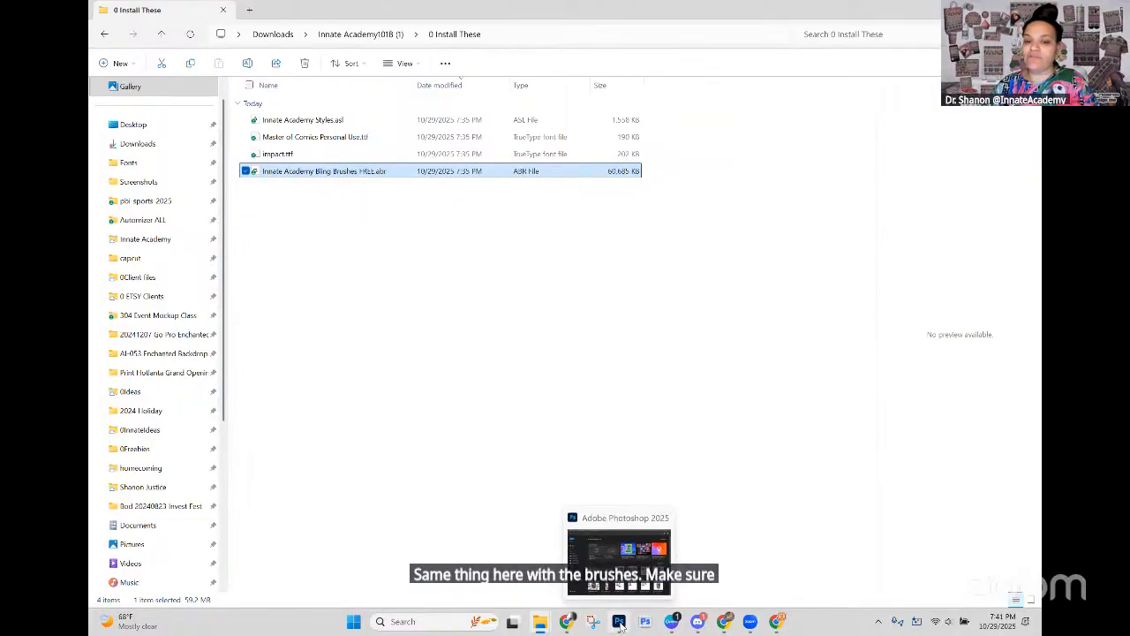
{"action": "right_click", "coordinate": [361, 174]}
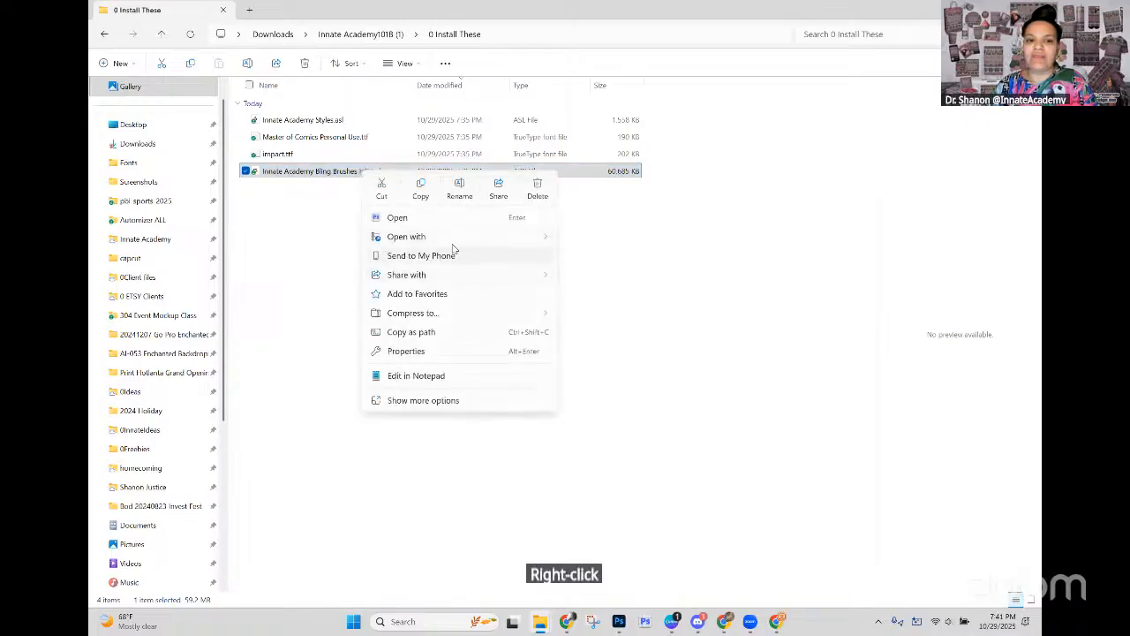
{"action": "mouse_move", "coordinate": [454, 236]}
{"action": "left_click", "coordinate": [616, 240]}
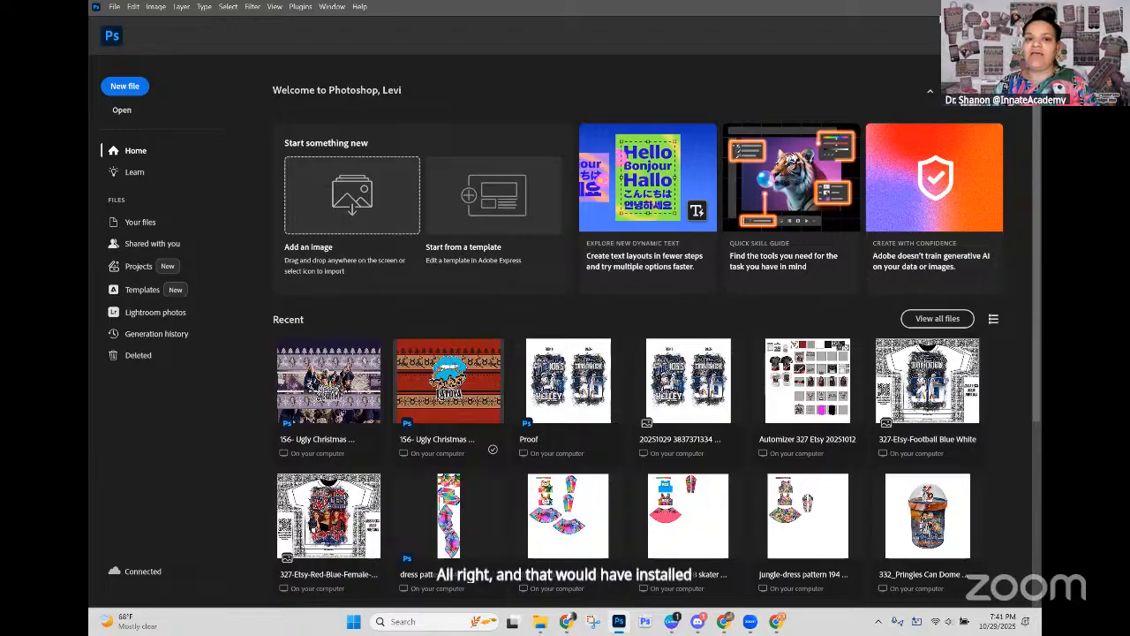
{"action": "key", "text": "super+Down"}
{"action": "key", "text": "super+Down"}
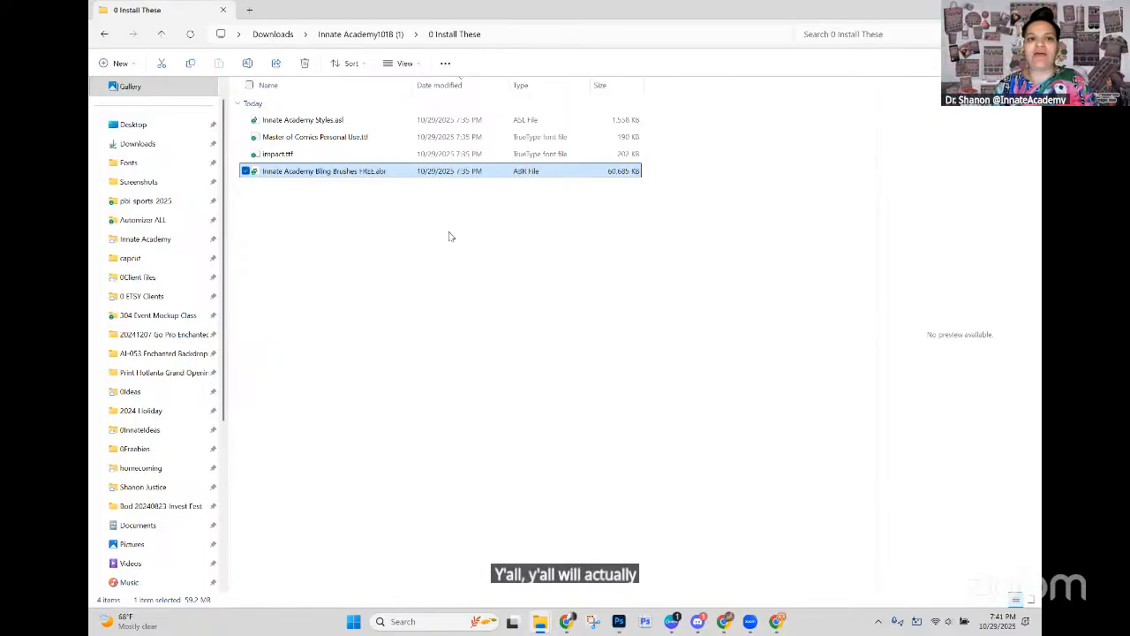
Step: Open the 0008 template PSD from the 4 Free Template and AI Art folder in the regular Adobe Photoshop 2025
{"action": "left_click", "coordinate": [380, 34]}
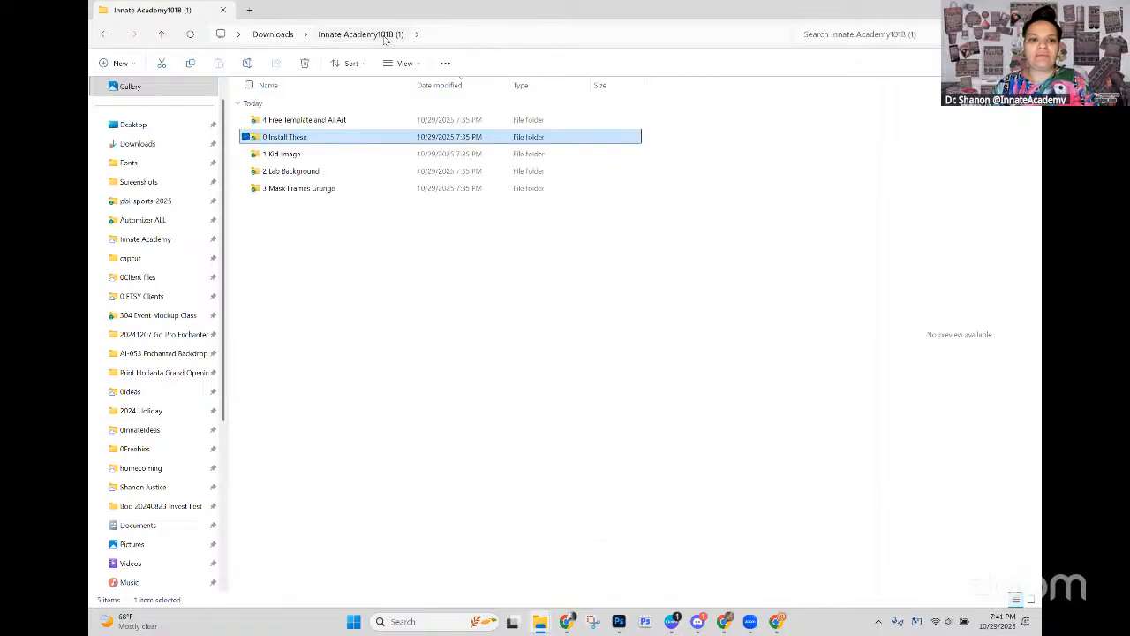
{"action": "double_click", "coordinate": [295, 125]}
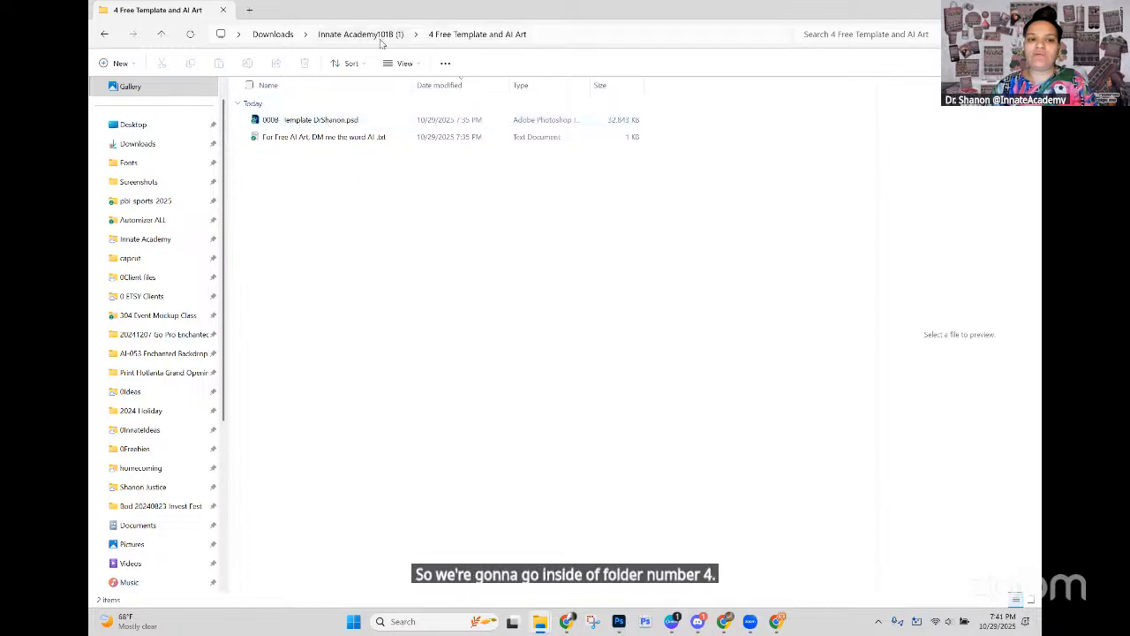
{"action": "left_click", "coordinate": [286, 124]}
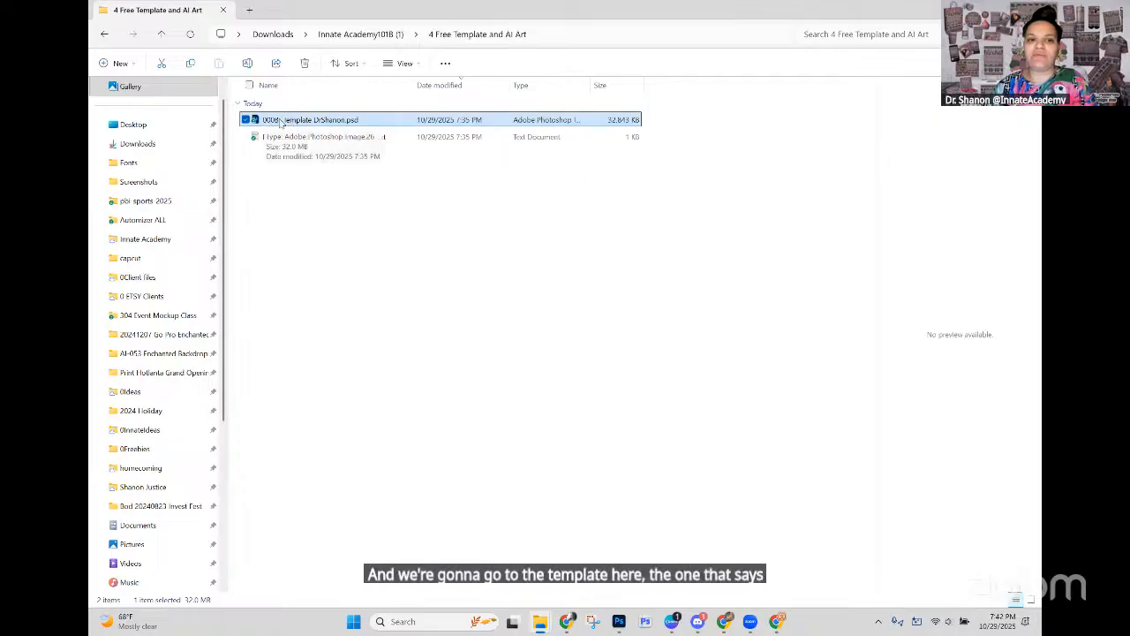
{"action": "right_click", "coordinate": [282, 124]}
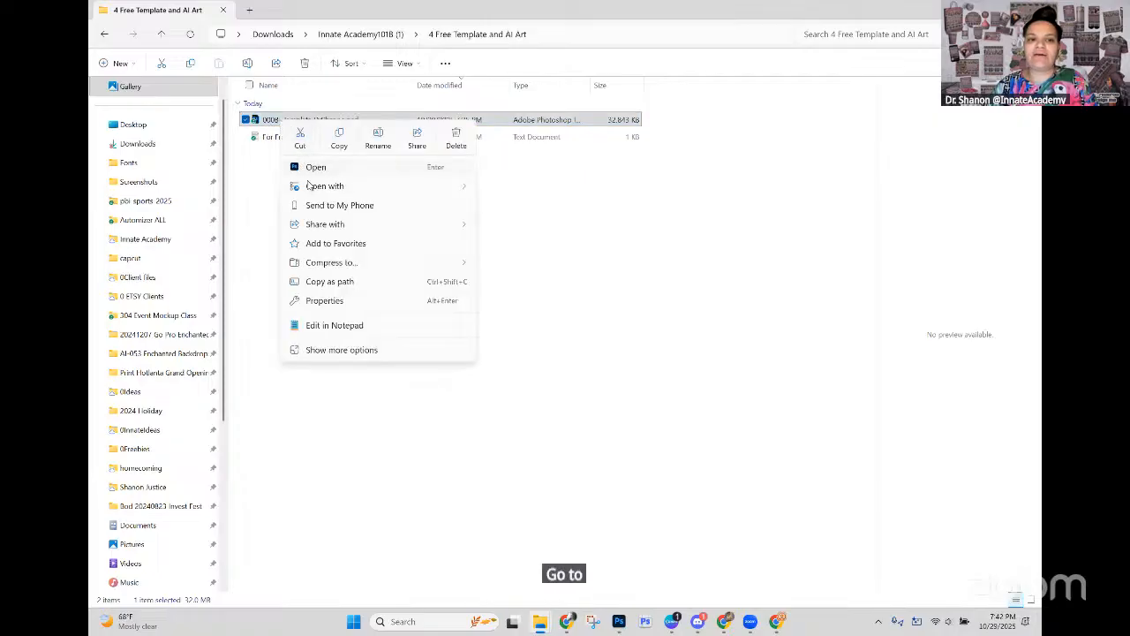
{"action": "mouse_move", "coordinate": [309, 186]}
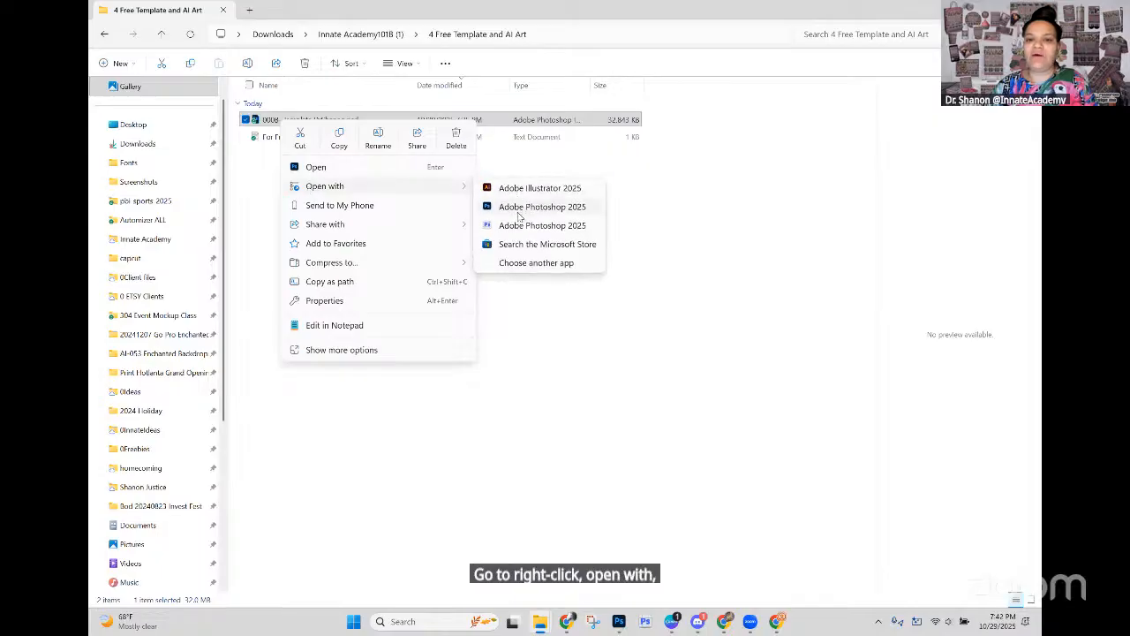
{"action": "left_click", "coordinate": [519, 208]}
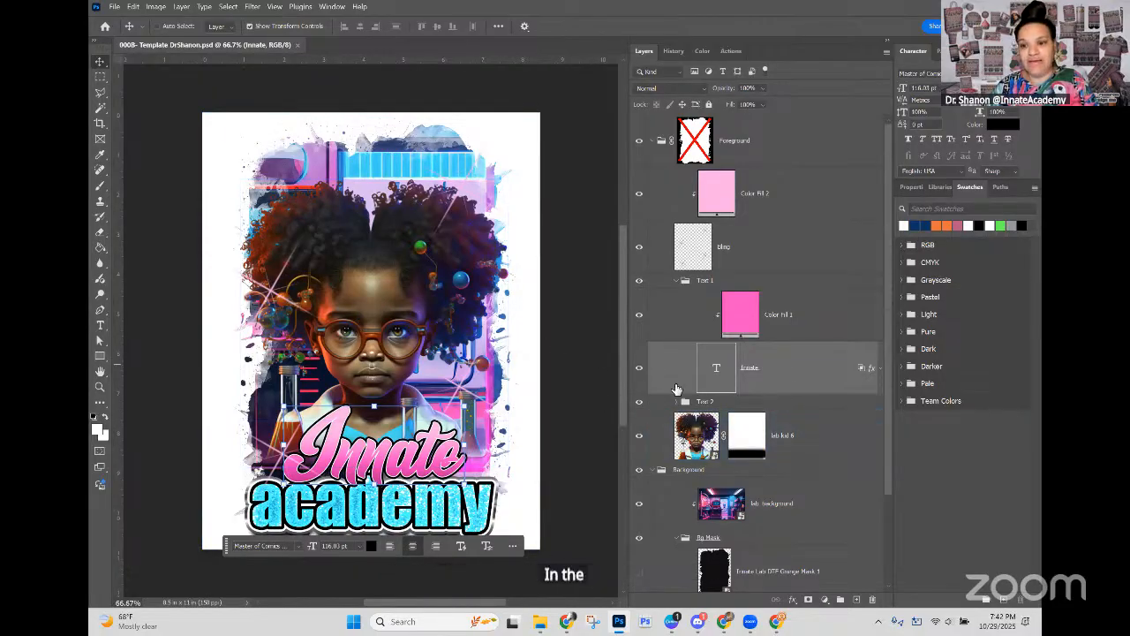
Step: Switch to Canva, view the Hands-On Live Class and 8ft Accordion Walls pages of the ADM-333 IG FB Square design, and return to Photoshop
{"action": "scroll", "coordinate": [394, 271], "scroll_direction": "down", "scroll_amount": 1}
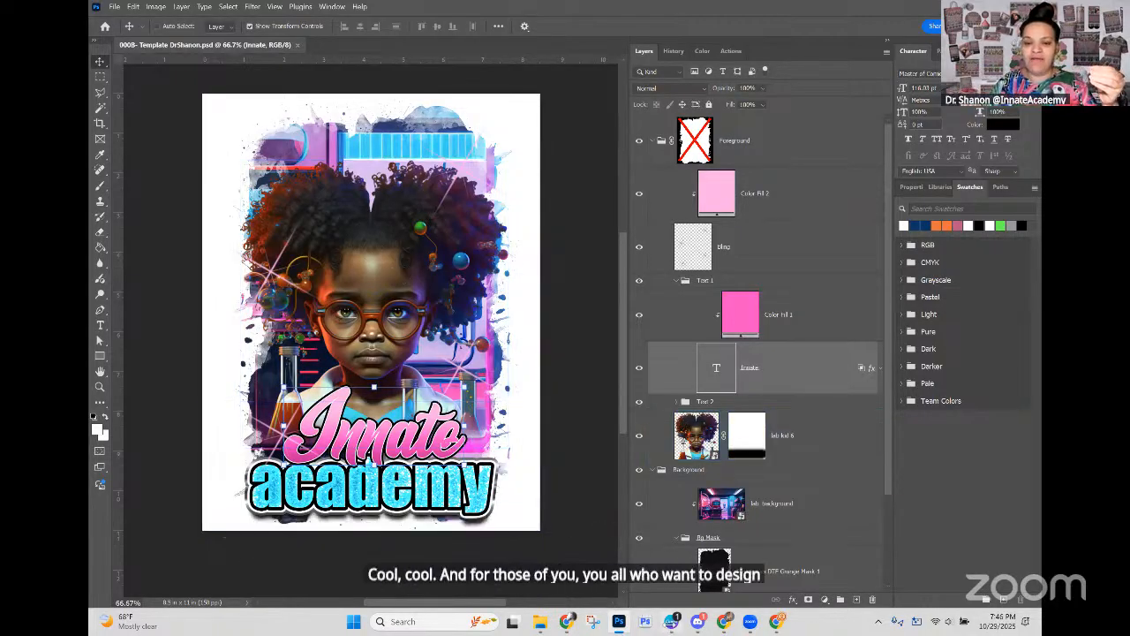
{"action": "left_click", "coordinate": [672, 622]}
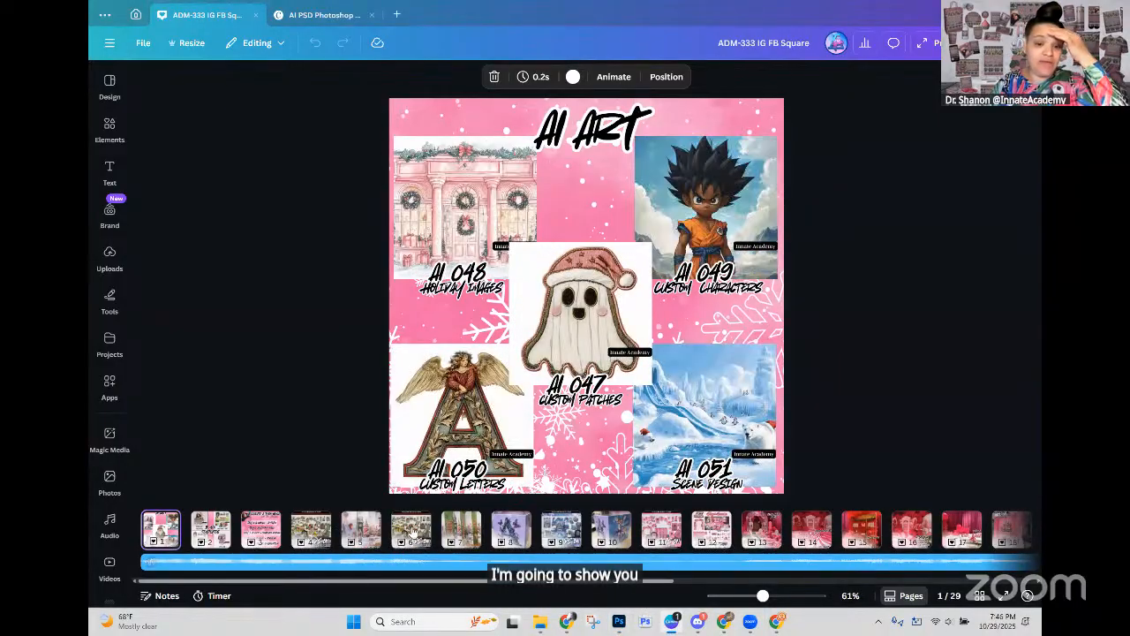
{"action": "left_click", "coordinate": [411, 530]}
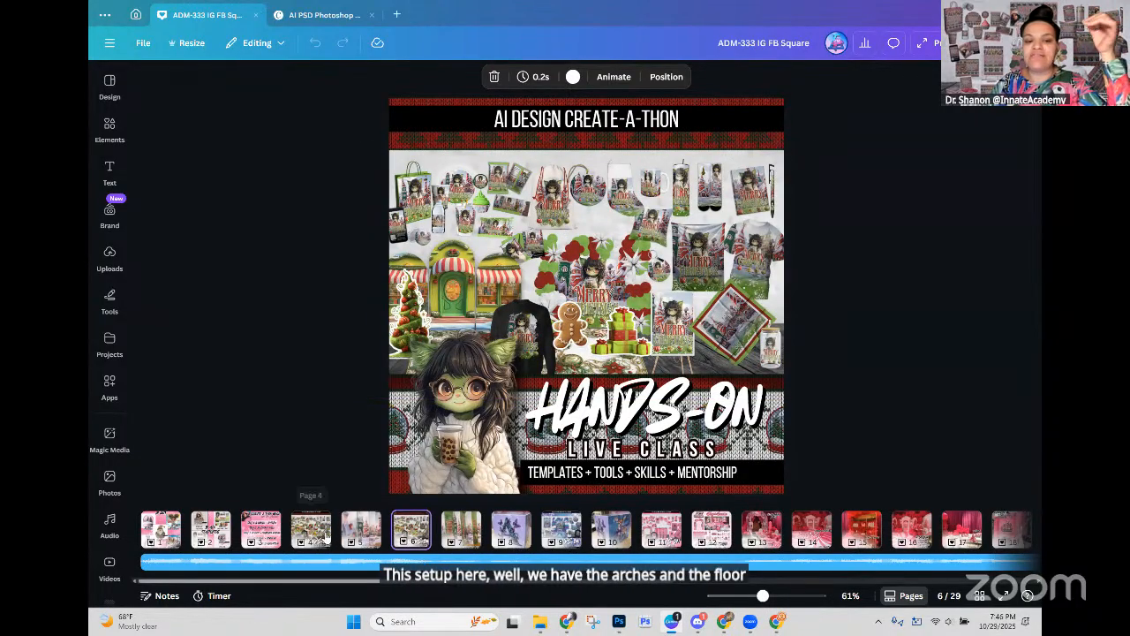
{"action": "left_click", "coordinate": [326, 537]}
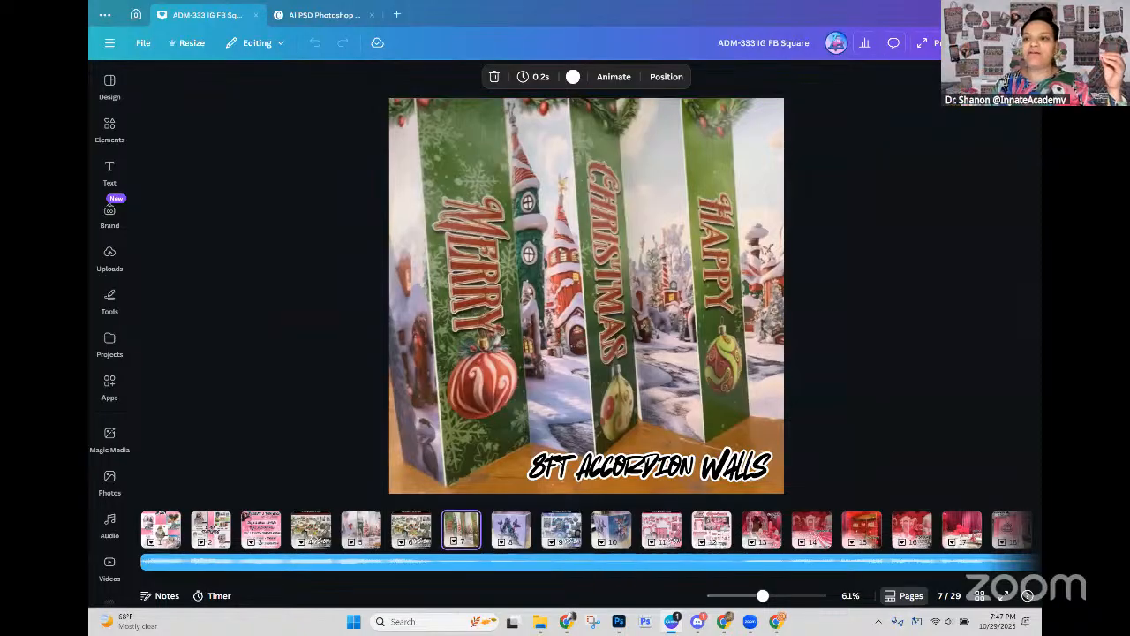
{"action": "left_click", "coordinate": [972, 15]}
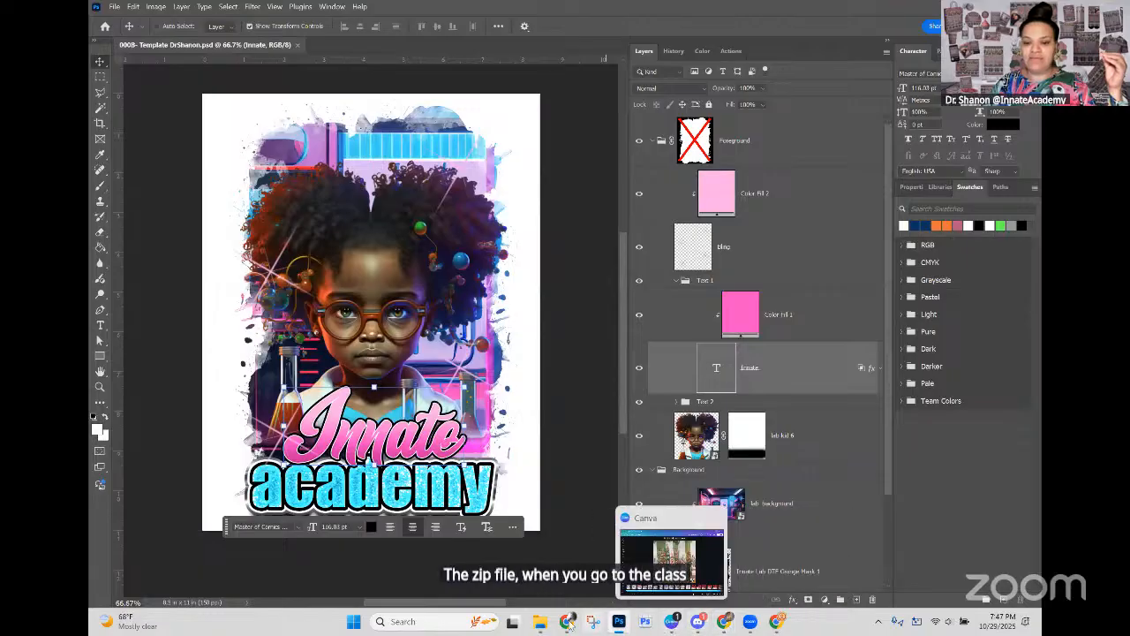
{"action": "mouse_move", "coordinate": [724, 622]}
{"action": "left_click", "coordinate": [667, 556]}
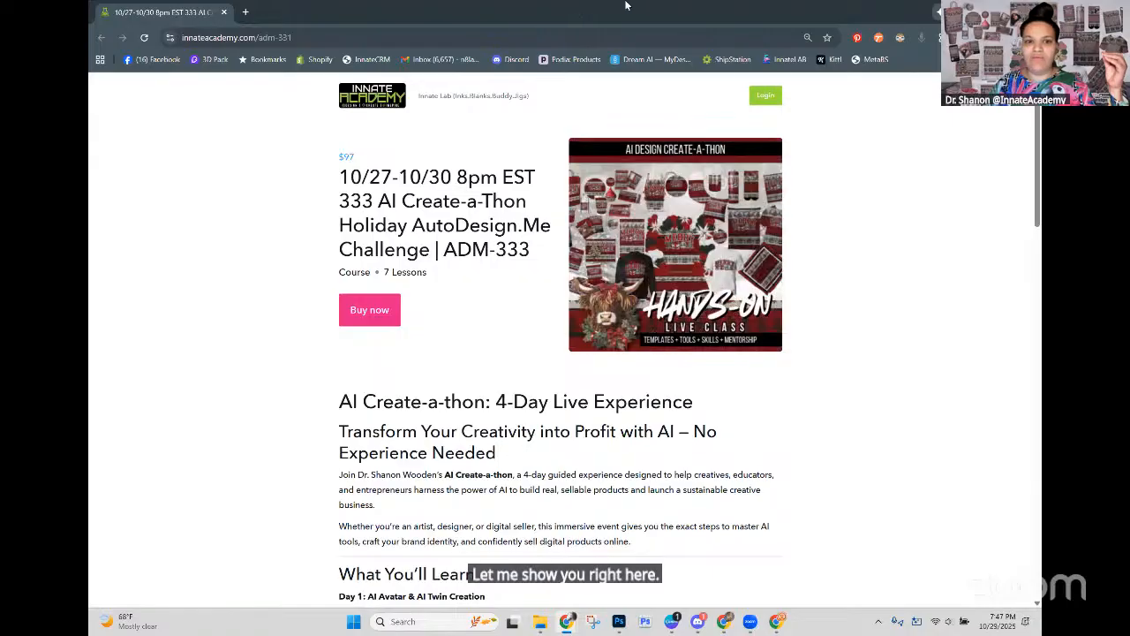
{"action": "left_click", "coordinate": [1027, 13]}
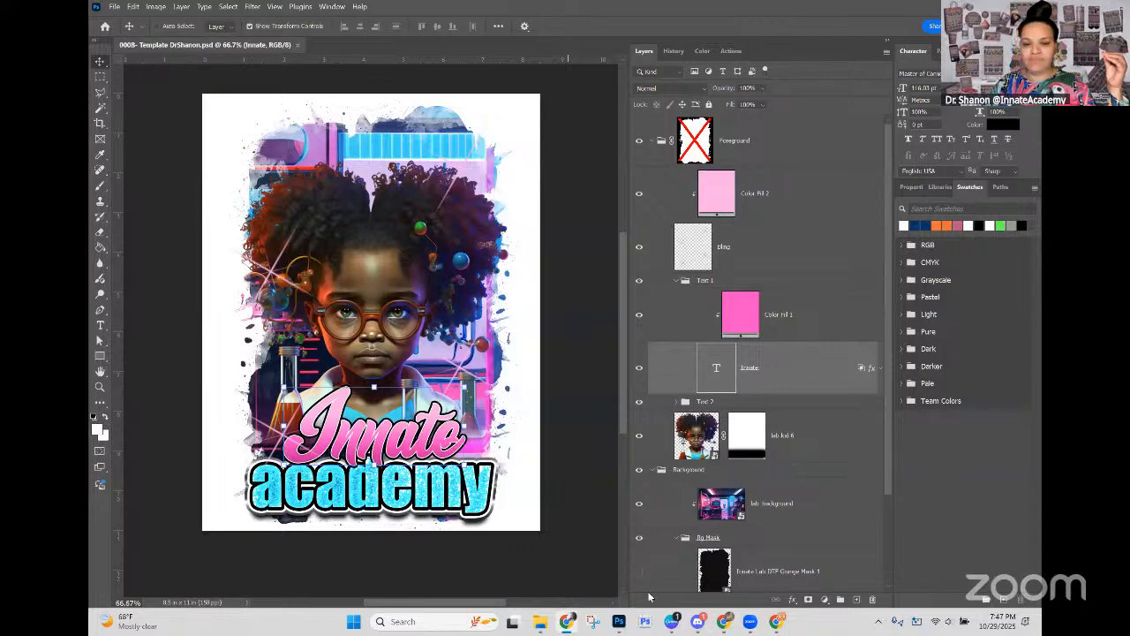
Step: Switch to the Chrome window with the PSD-101B course and view its overview, the $19.99 Photoshop section and the Products page
{"action": "left_click", "coordinate": [776, 621]}
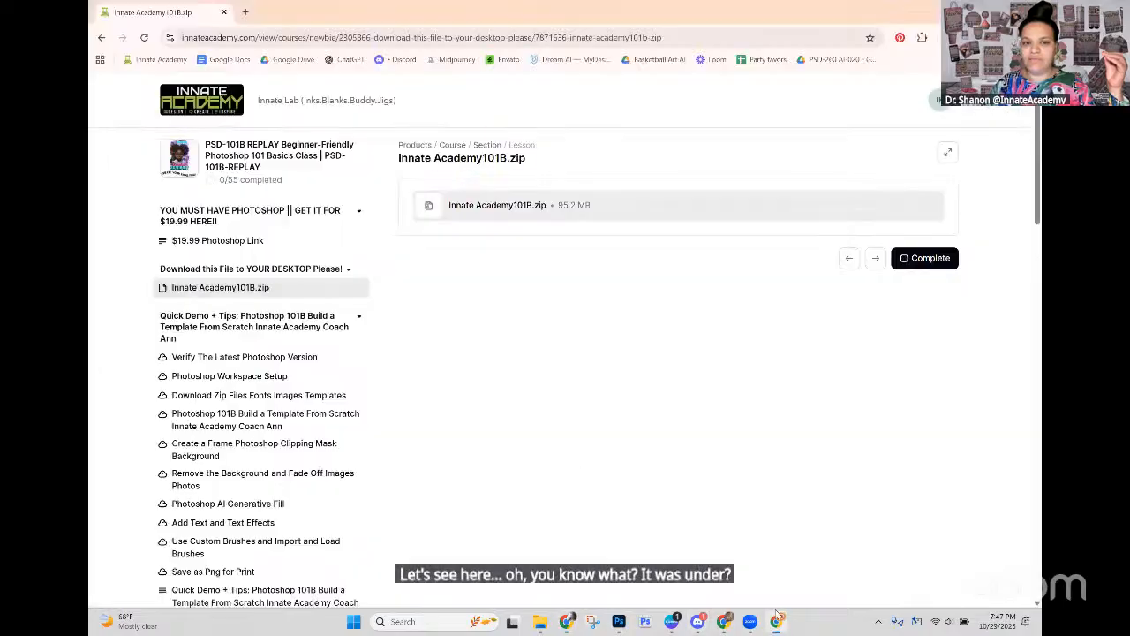
{"action": "left_click", "coordinate": [220, 225]}
{"action": "left_click", "coordinate": [256, 165]}
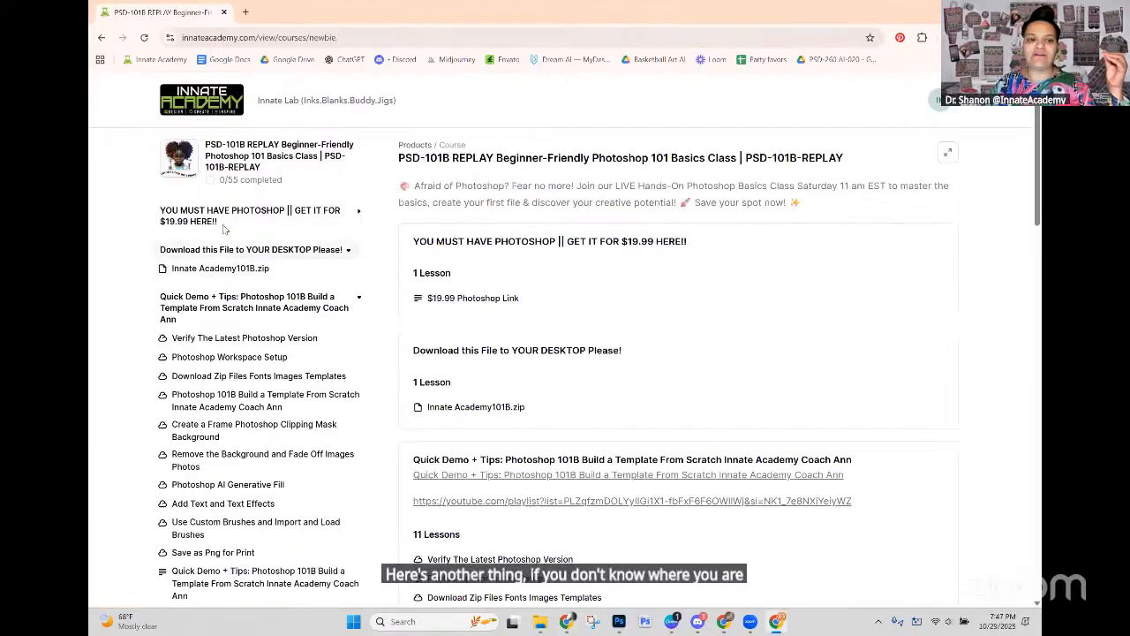
{"action": "left_click", "coordinate": [308, 224]}
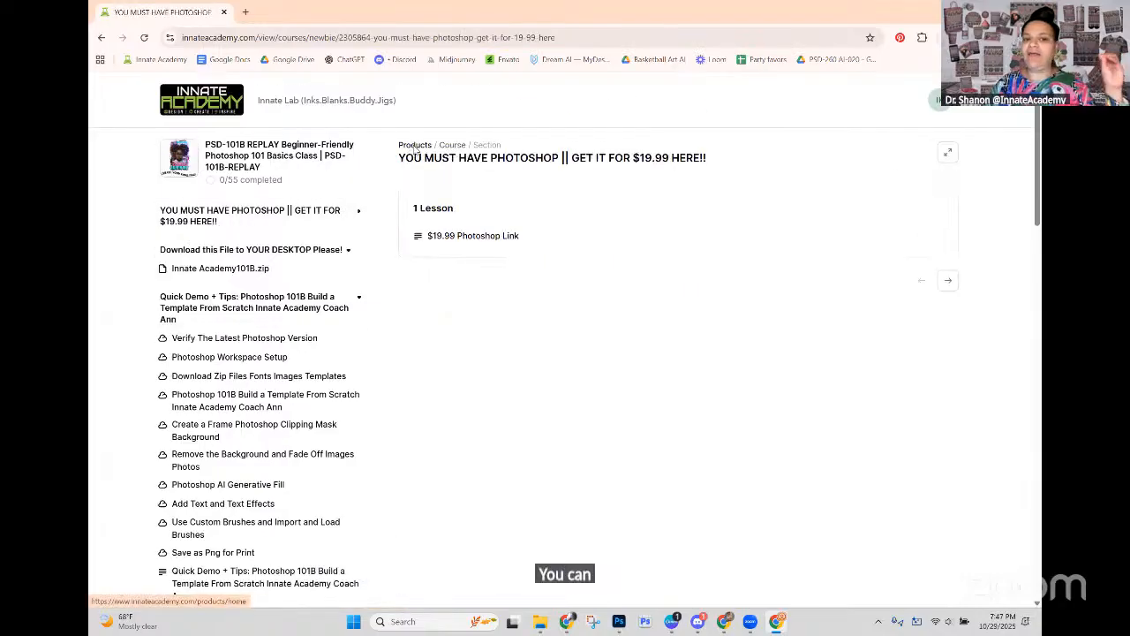
{"action": "left_click", "coordinate": [415, 145]}
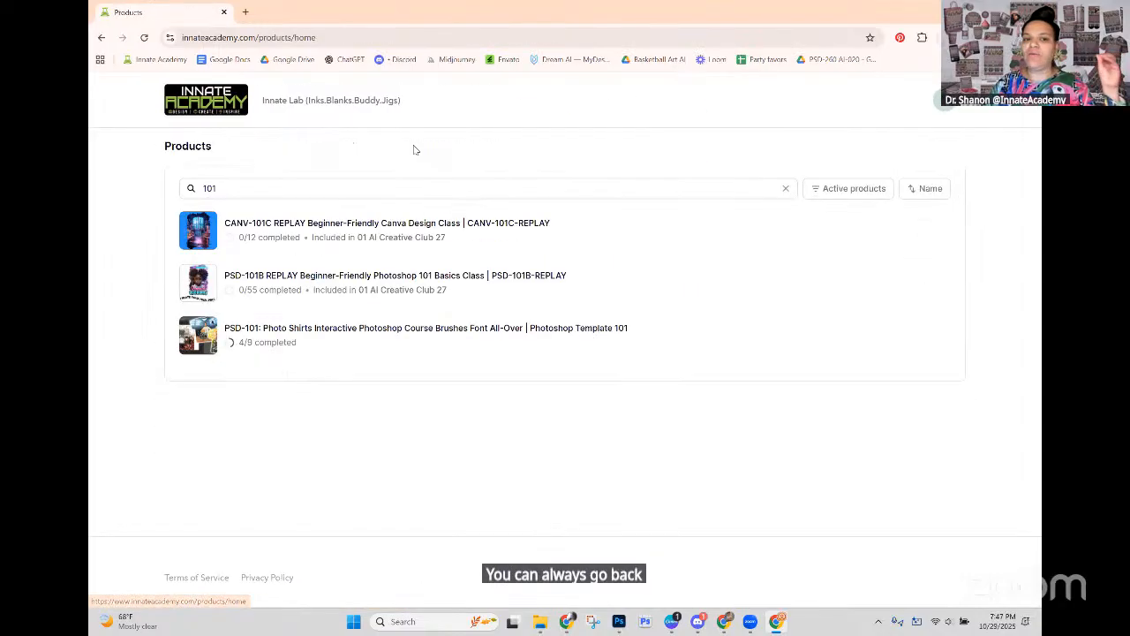
{"action": "left_click", "coordinate": [101, 40]}
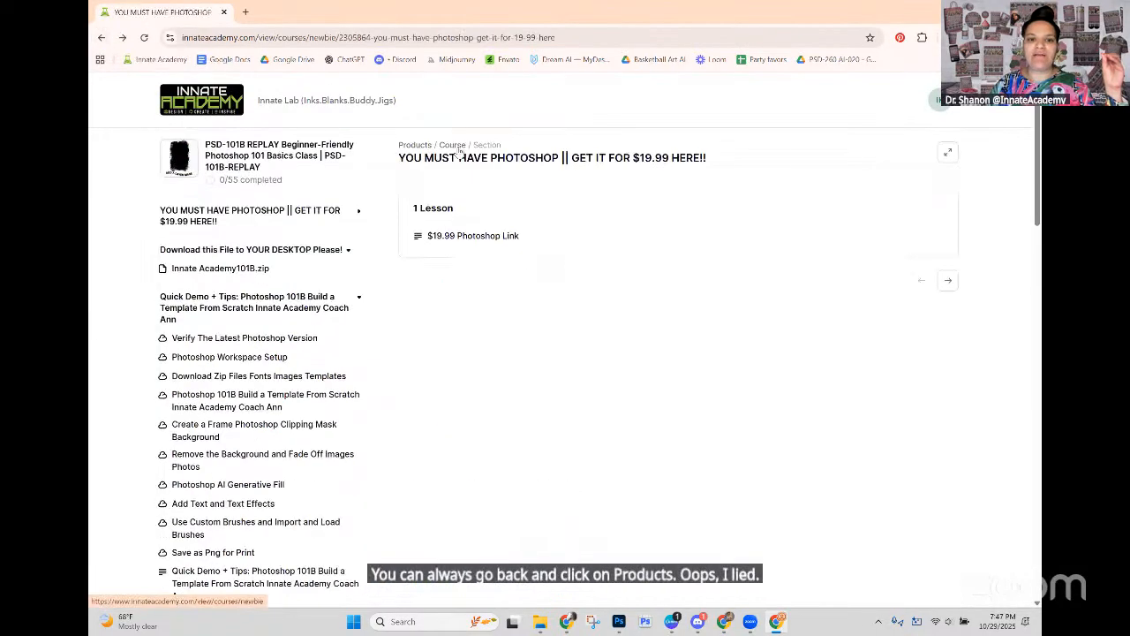
Step: Open the Innate Academy101B.zip lesson from the PSD-101B course overview and download the zip file
{"action": "left_click", "coordinate": [454, 146]}
{"action": "scroll", "coordinate": [570, 232], "scroll_direction": "down", "scroll_amount": 4}
{"action": "scroll", "coordinate": [570, 232], "scroll_direction": "down", "scroll_amount": 6}
{"action": "scroll", "coordinate": [570, 231], "scroll_direction": "up", "scroll_amount": 10}
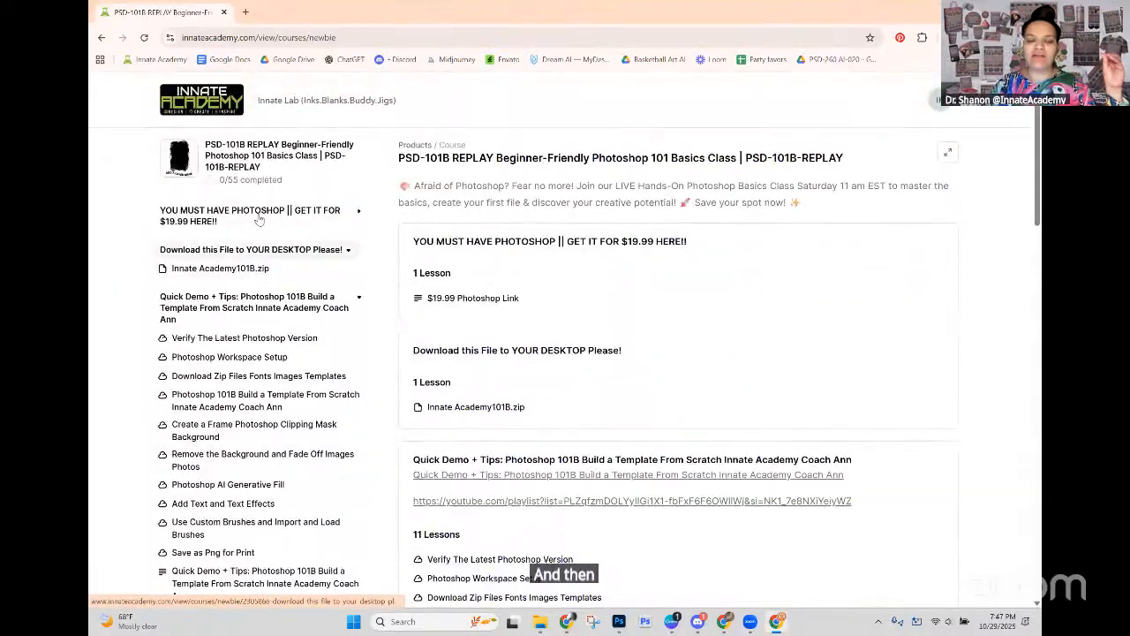
{"action": "scroll", "coordinate": [233, 214], "scroll_direction": "down", "scroll_amount": 1}
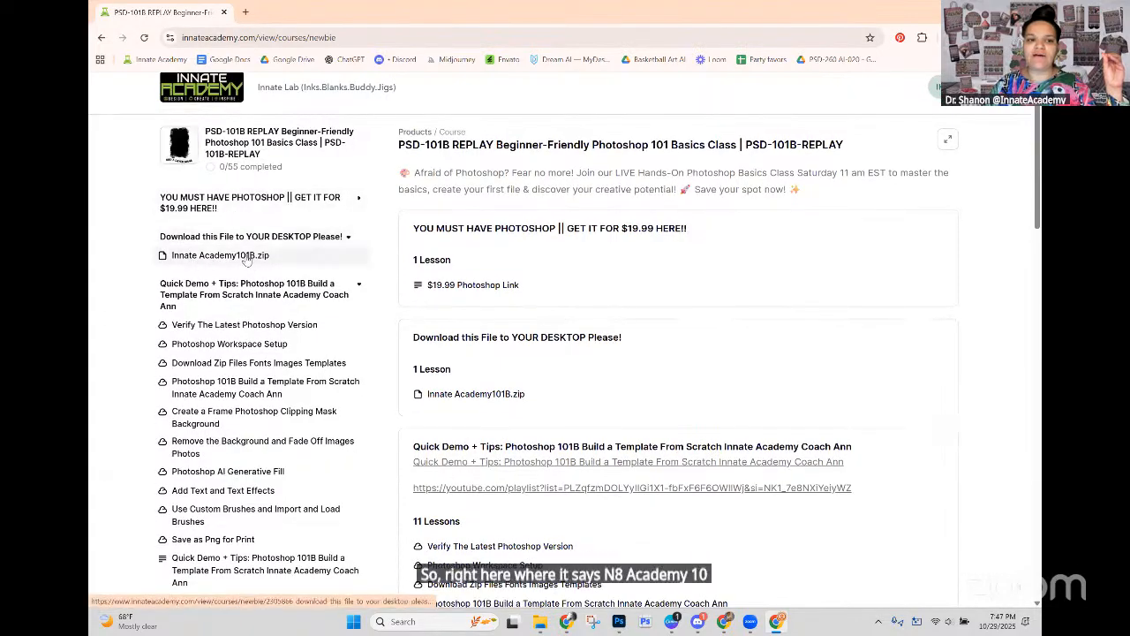
{"action": "left_click", "coordinate": [358, 255]}
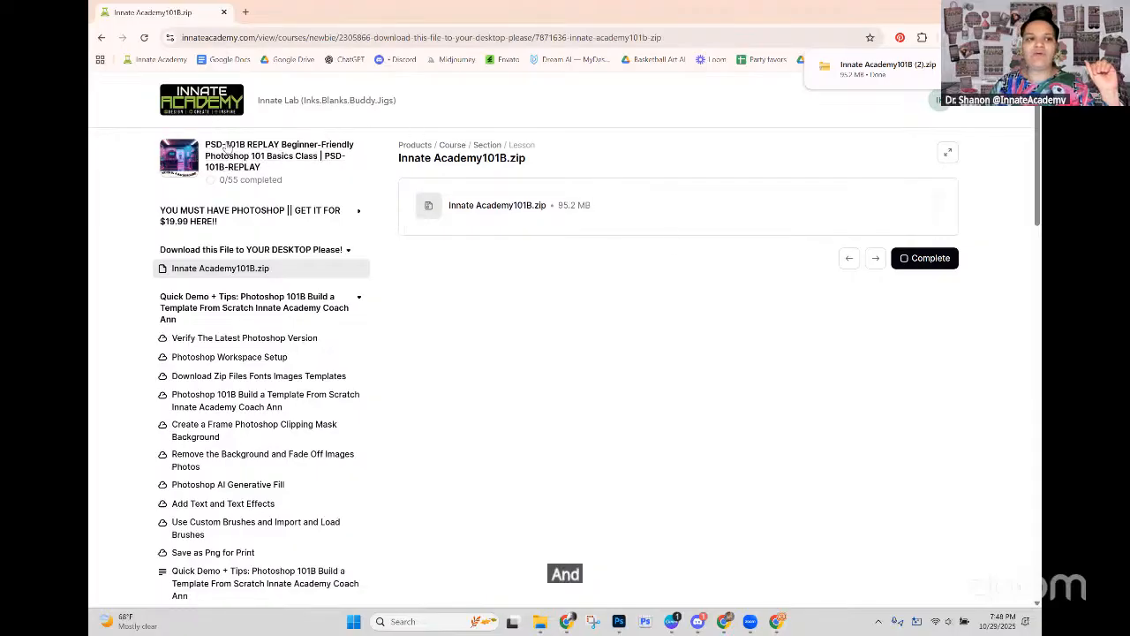
Step: Filter the account's products by 101 and open PSD-101B REPLAY Beginner-Friendly Photoshop 101 Basics Class
{"action": "left_click", "coordinate": [413, 145]}
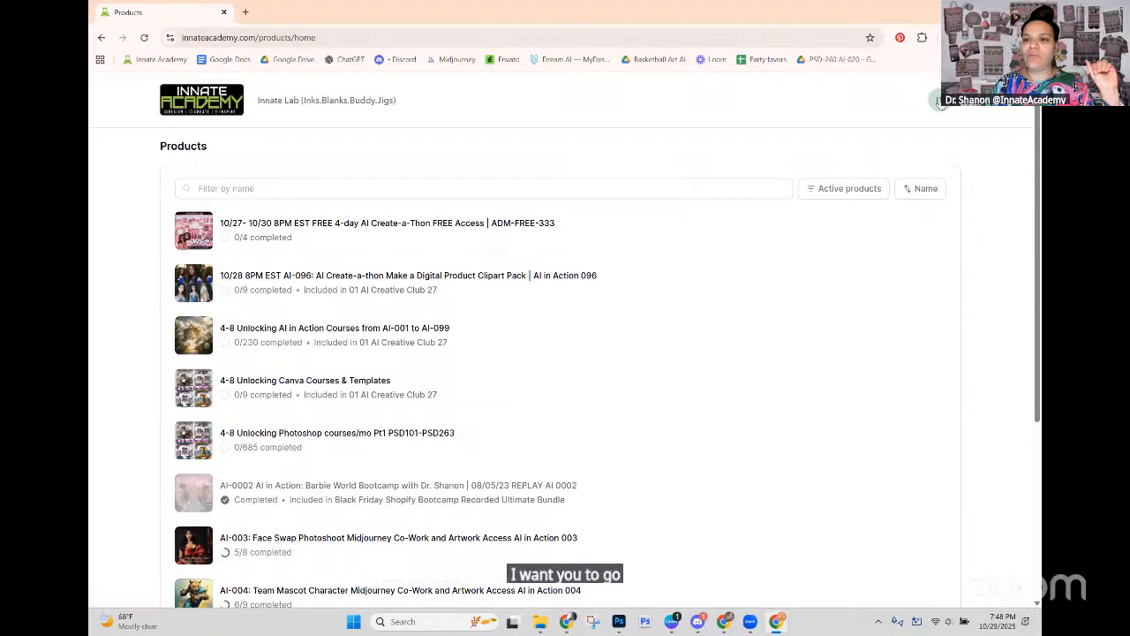
{"action": "left_click", "coordinate": [938, 101]}
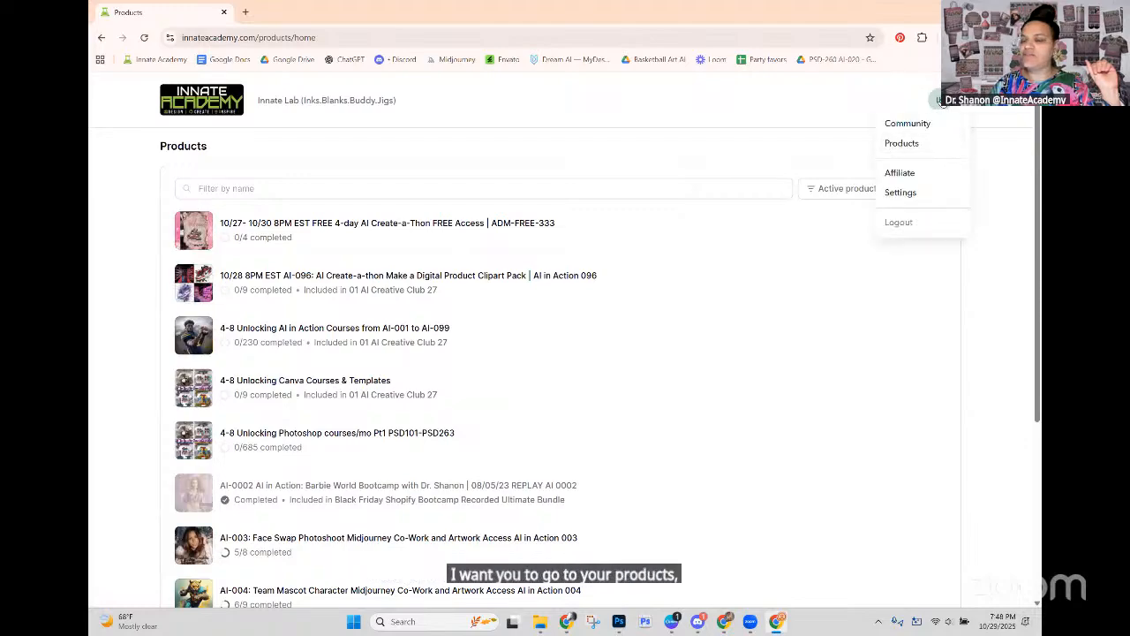
{"action": "left_click", "coordinate": [899, 145]}
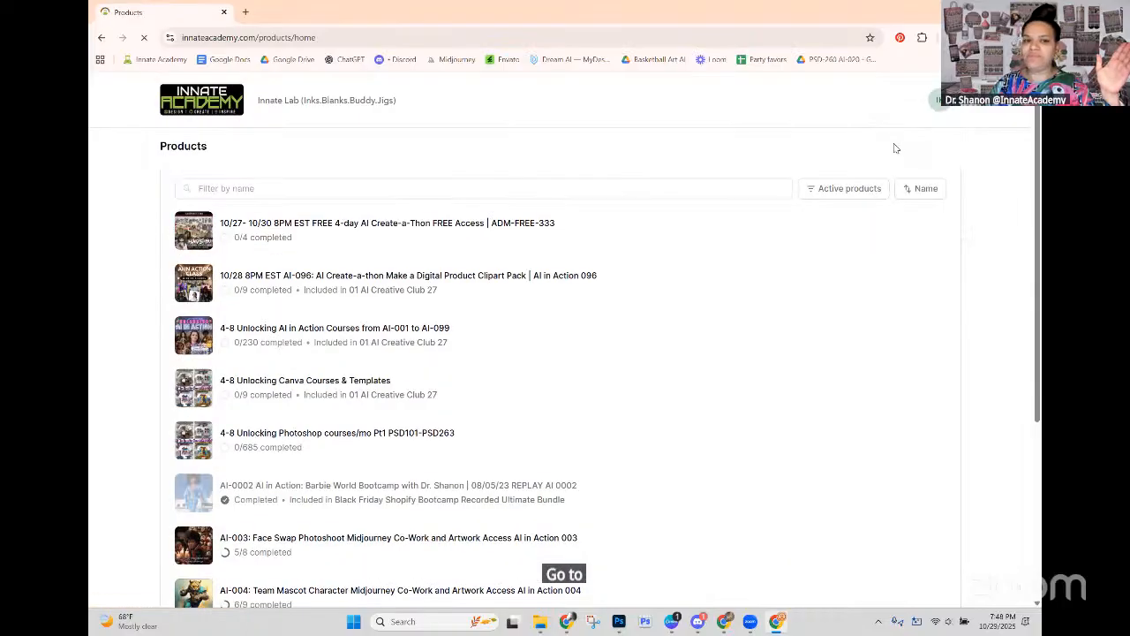
{"action": "left_click", "coordinate": [432, 188]}
{"action": "type", "text": "101"}
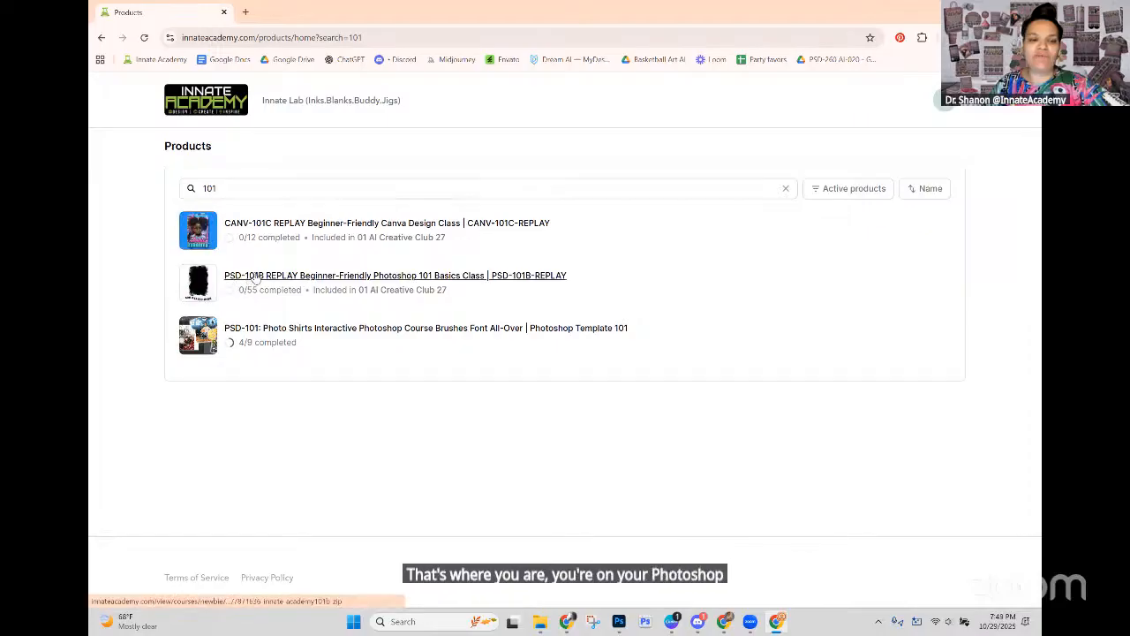
{"action": "left_click", "coordinate": [239, 276]}
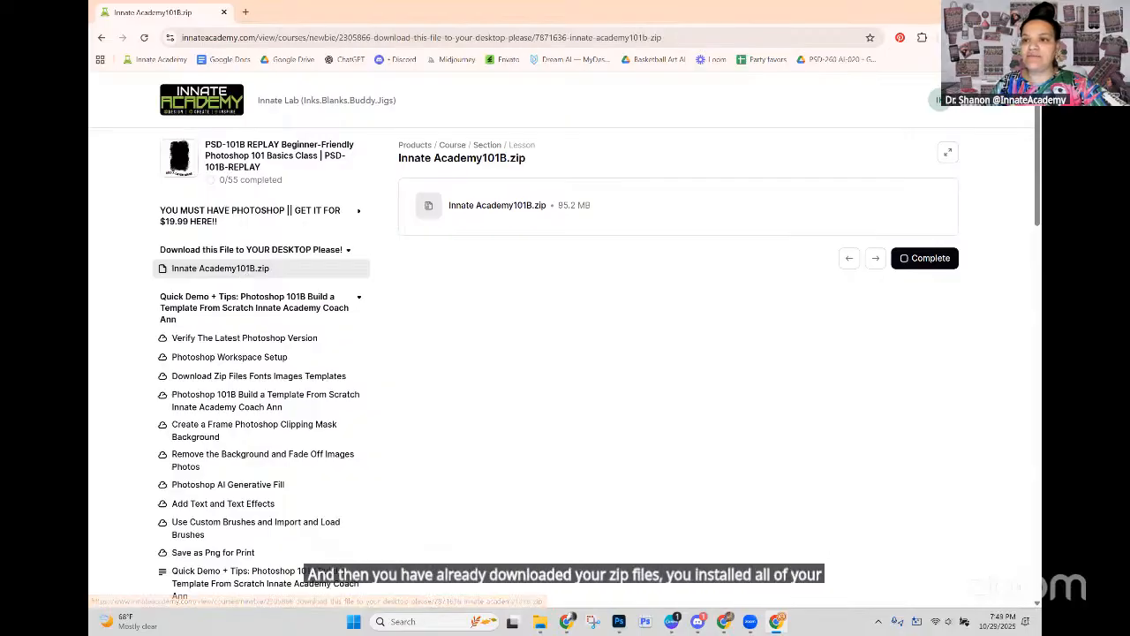
Step: Minimise the browser and go to the Innate Academy101B (1) folder in File Explorer
{"action": "left_click", "coordinate": [966, 12]}
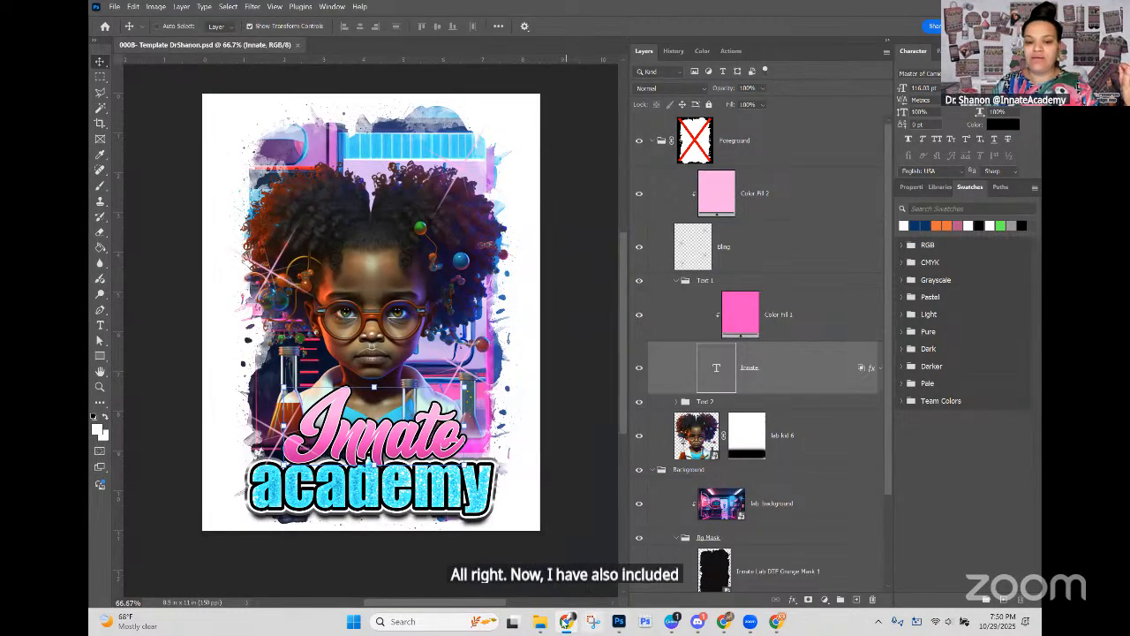
{"action": "scroll", "coordinate": [689, 549], "scroll_direction": "down", "scroll_amount": 2}
{"action": "scroll", "coordinate": [688, 549], "scroll_direction": "down", "scroll_amount": 1}
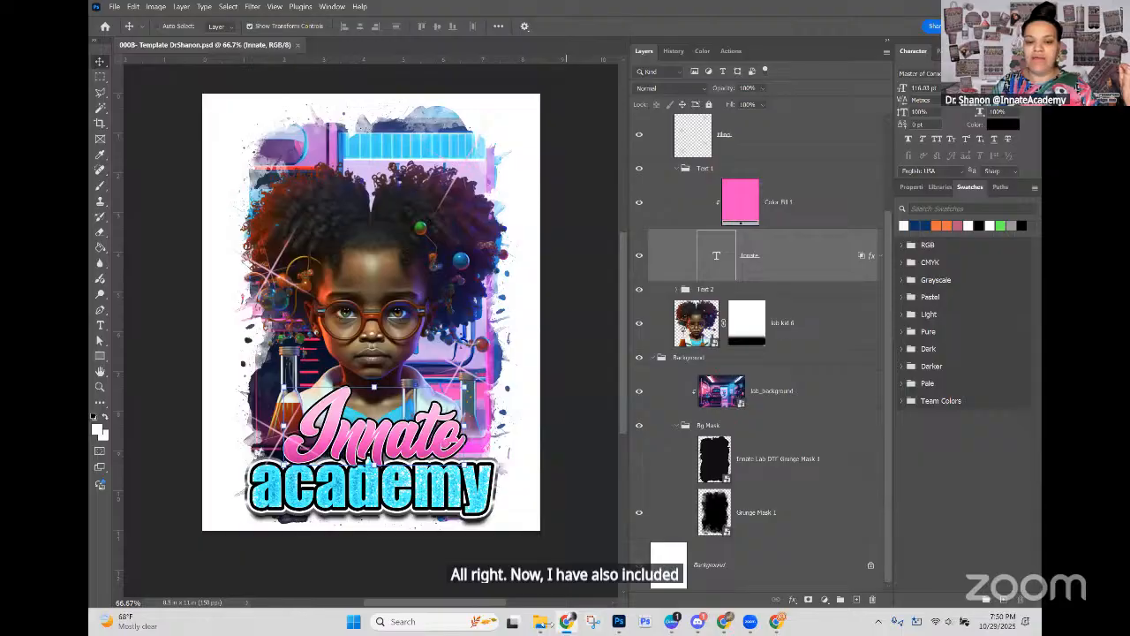
{"action": "left_click", "coordinate": [578, 559]}
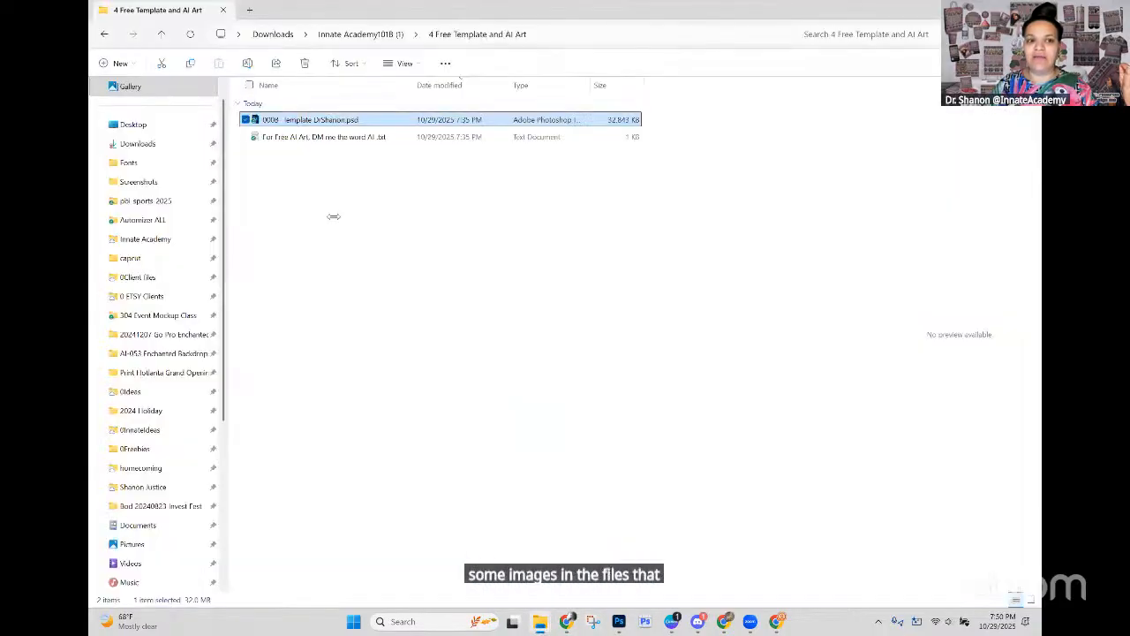
{"action": "left_click", "coordinate": [360, 37]}
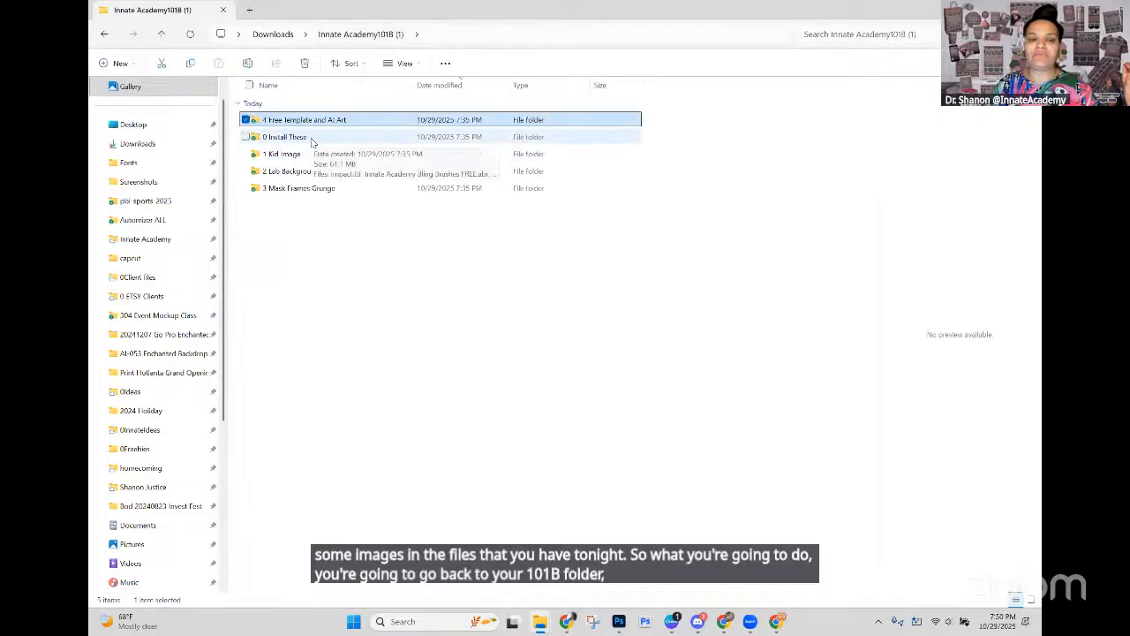
Step: Open the 1 Kid Image folder and display its PNG files as large icons
{"action": "left_click", "coordinate": [291, 155]}
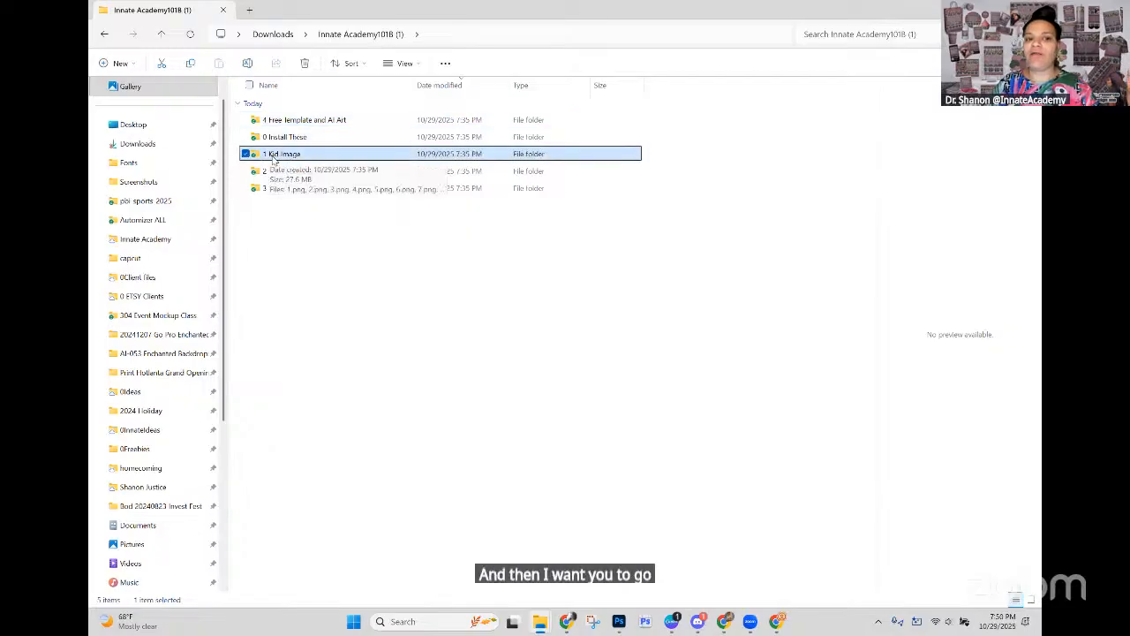
{"action": "double_click", "coordinate": [276, 155]}
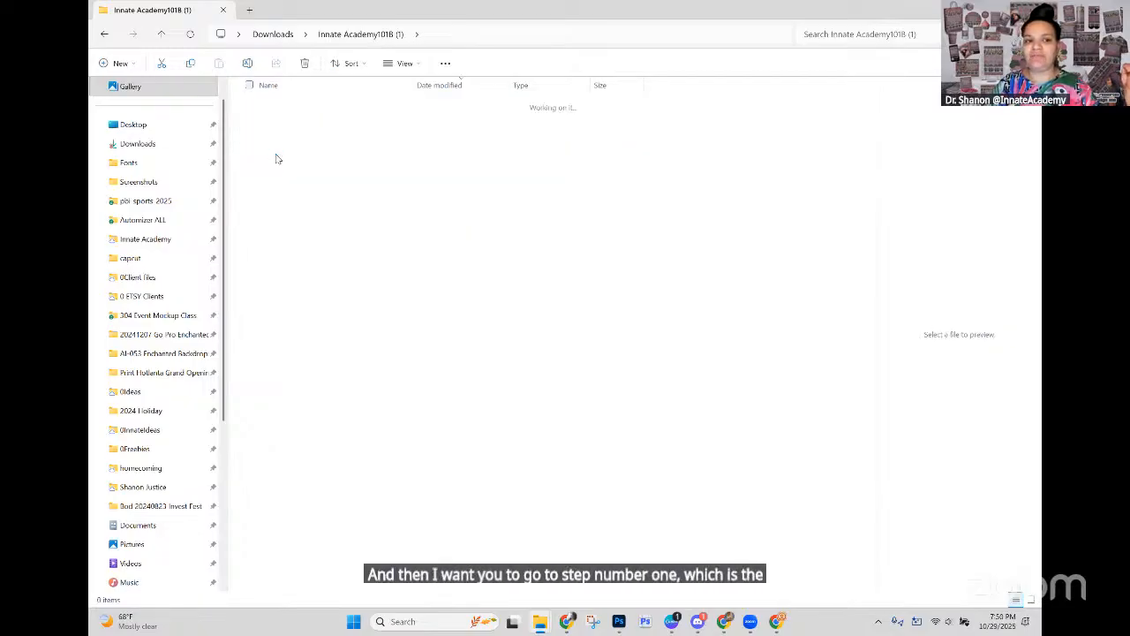
{"action": "left_click", "coordinate": [405, 64]}
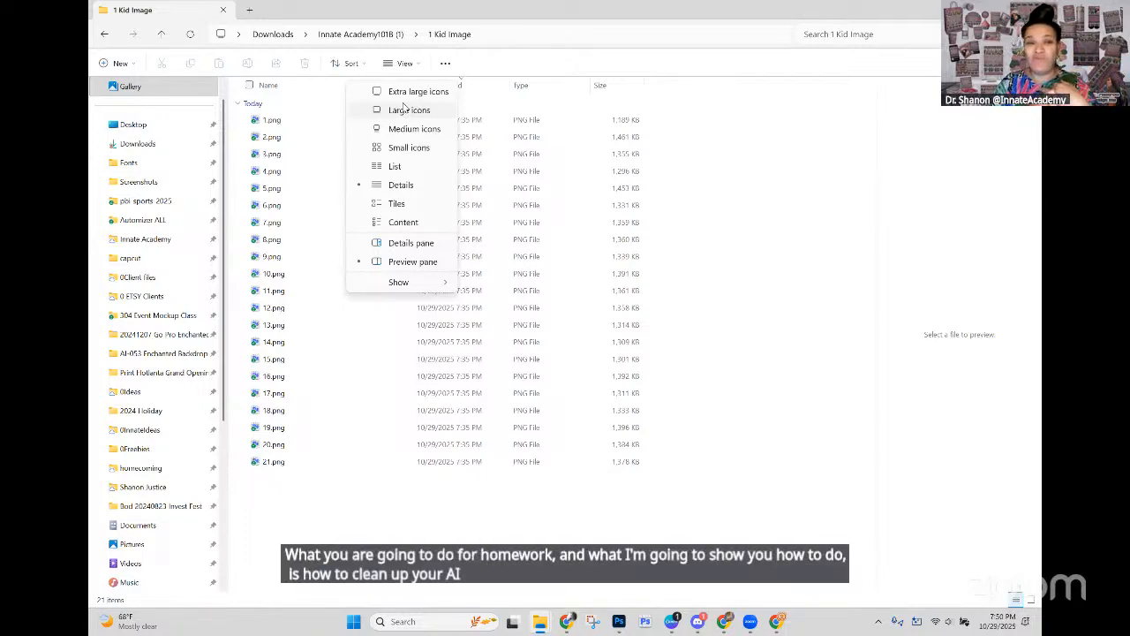
{"action": "left_click", "coordinate": [412, 109]}
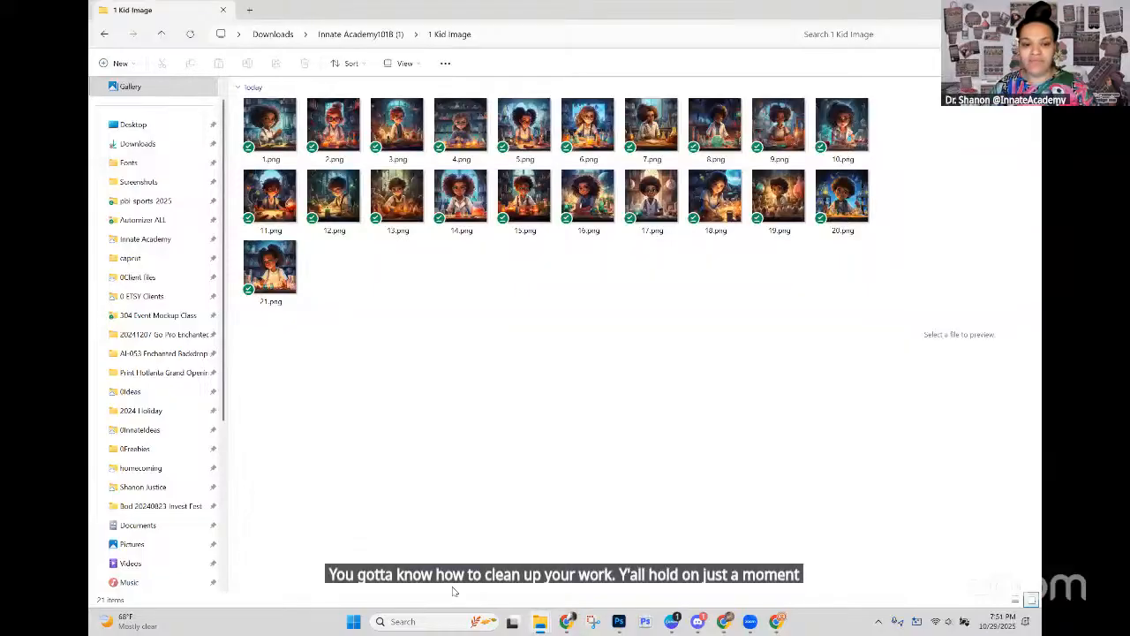
{"action": "mouse_move", "coordinate": [682, 615]}
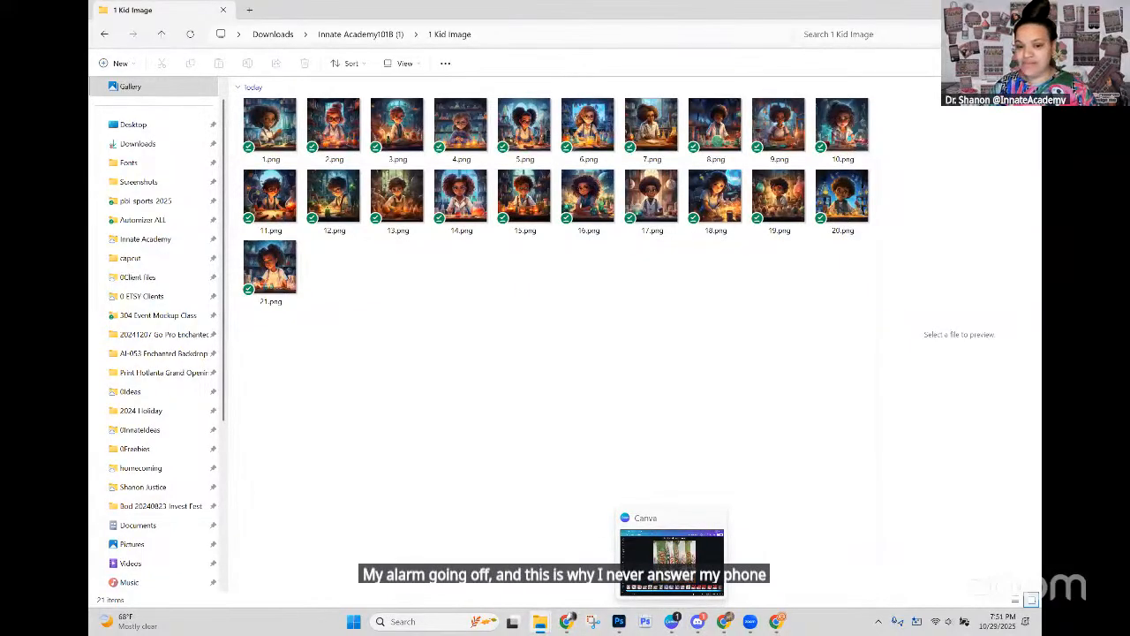
{"action": "left_click", "coordinate": [699, 623]}
{"action": "left_click", "coordinate": [701, 628]}
{"action": "left_click", "coordinate": [702, 628]}
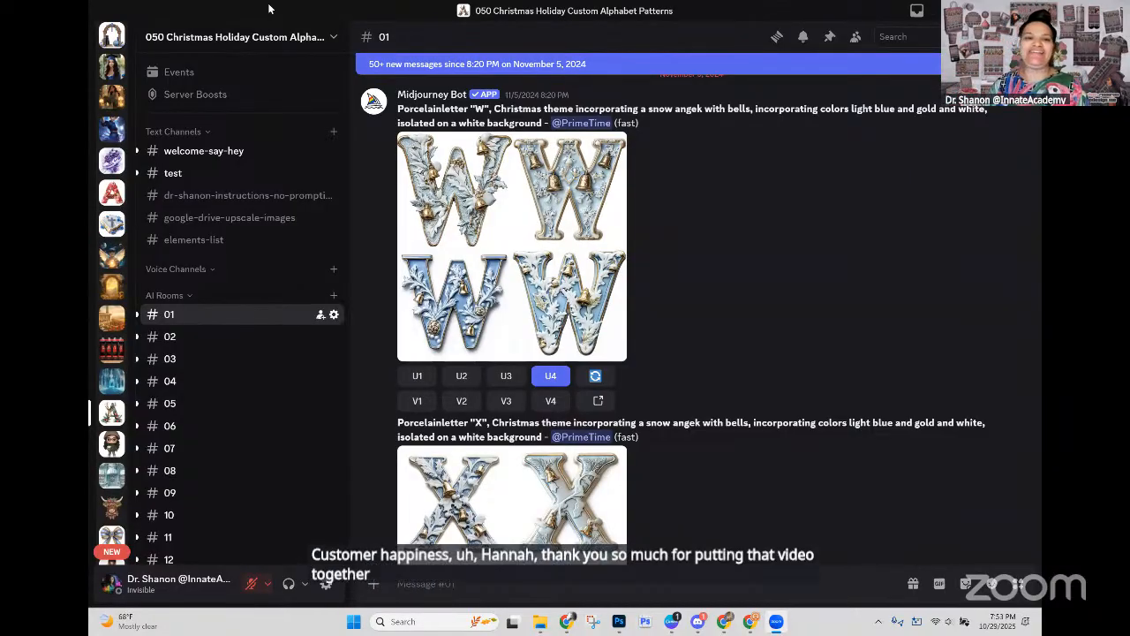
{"action": "left_click", "coordinate": [967, 11]}
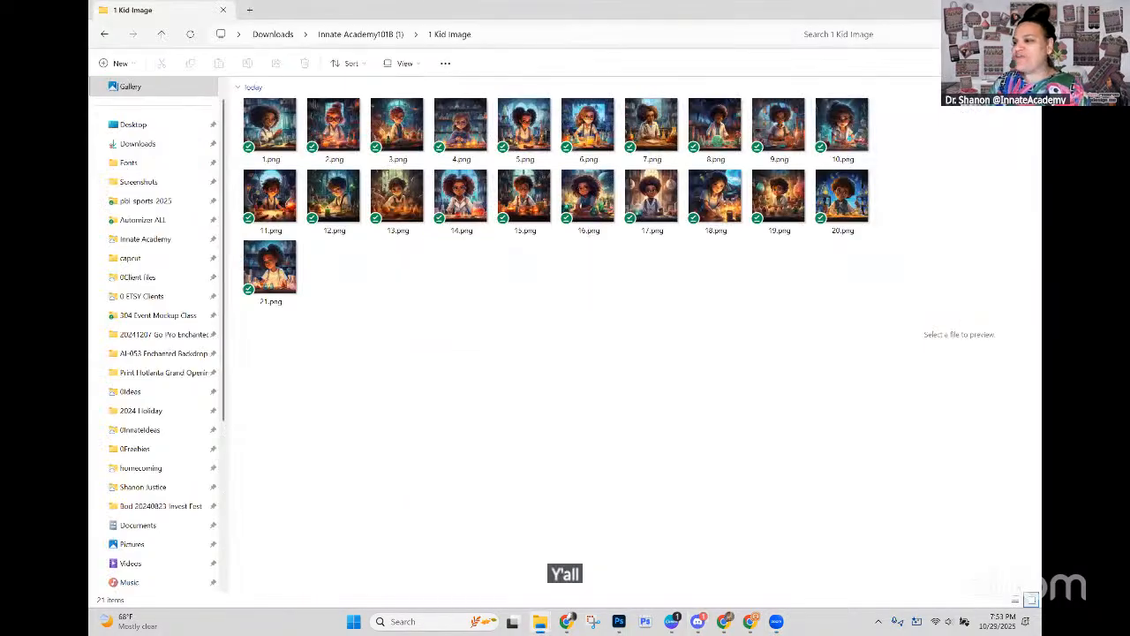
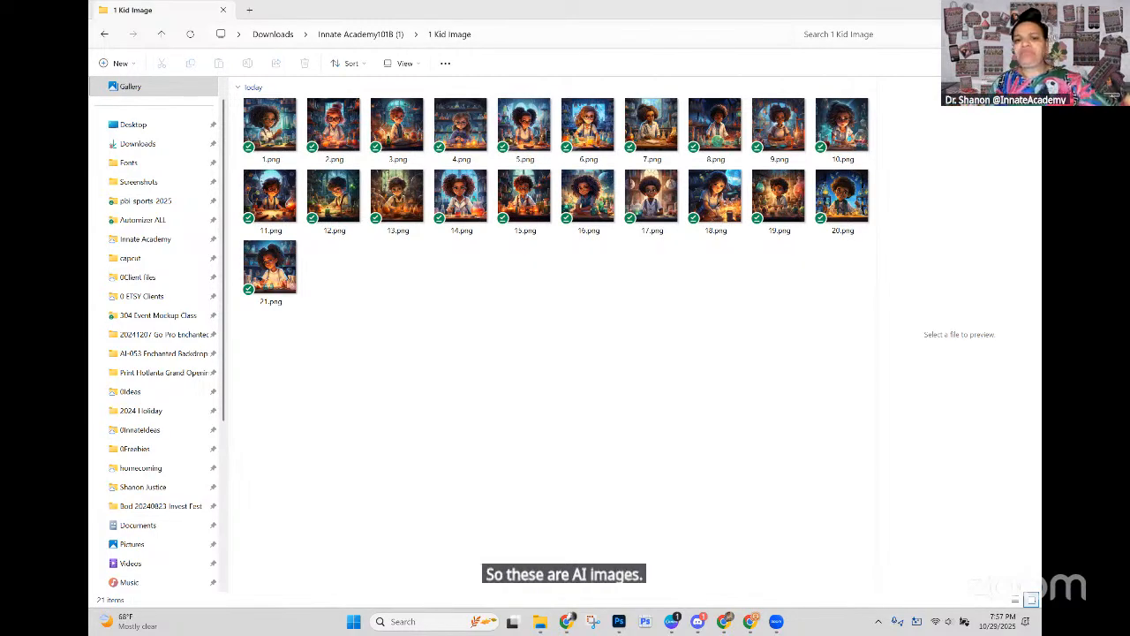
Step: Preview the kid images one by one, including 1.png to 5.png, 9.png, 10.png and 18.png to 20.png
{"action": "left_click", "coordinate": [274, 147]}
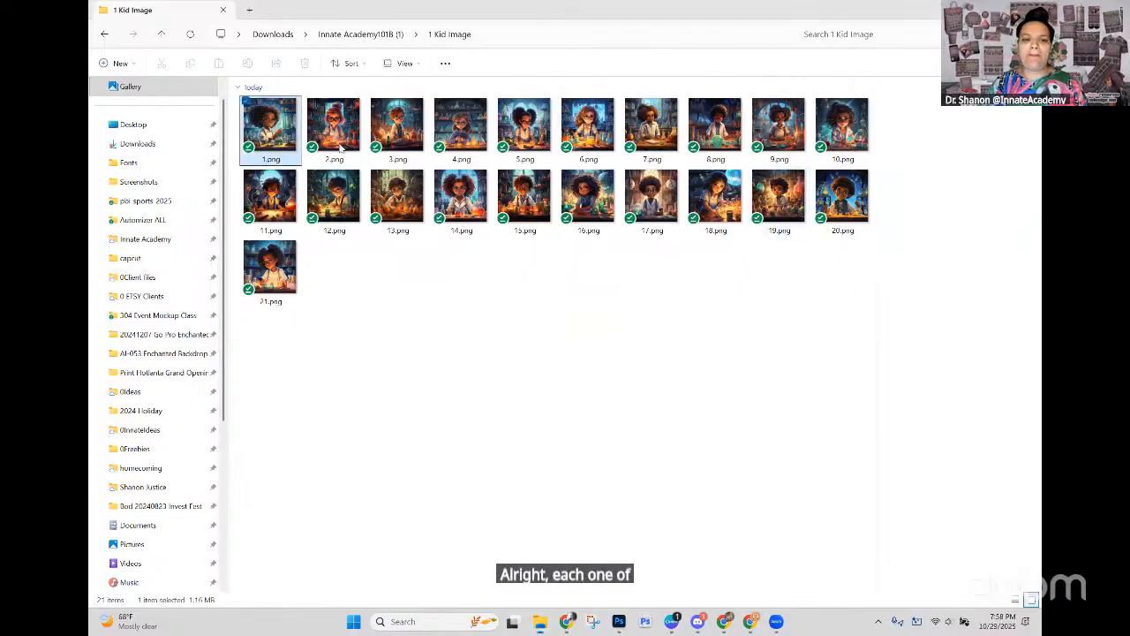
{"action": "left_click", "coordinate": [341, 148]}
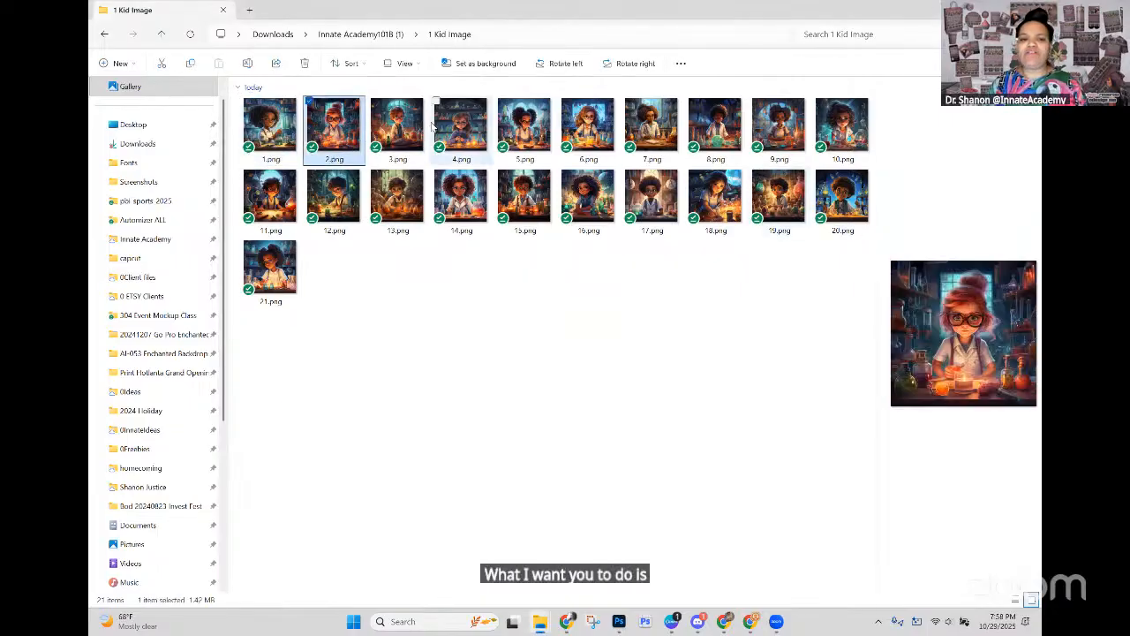
{"action": "left_click", "coordinate": [397, 145]}
{"action": "left_click", "coordinate": [461, 145]}
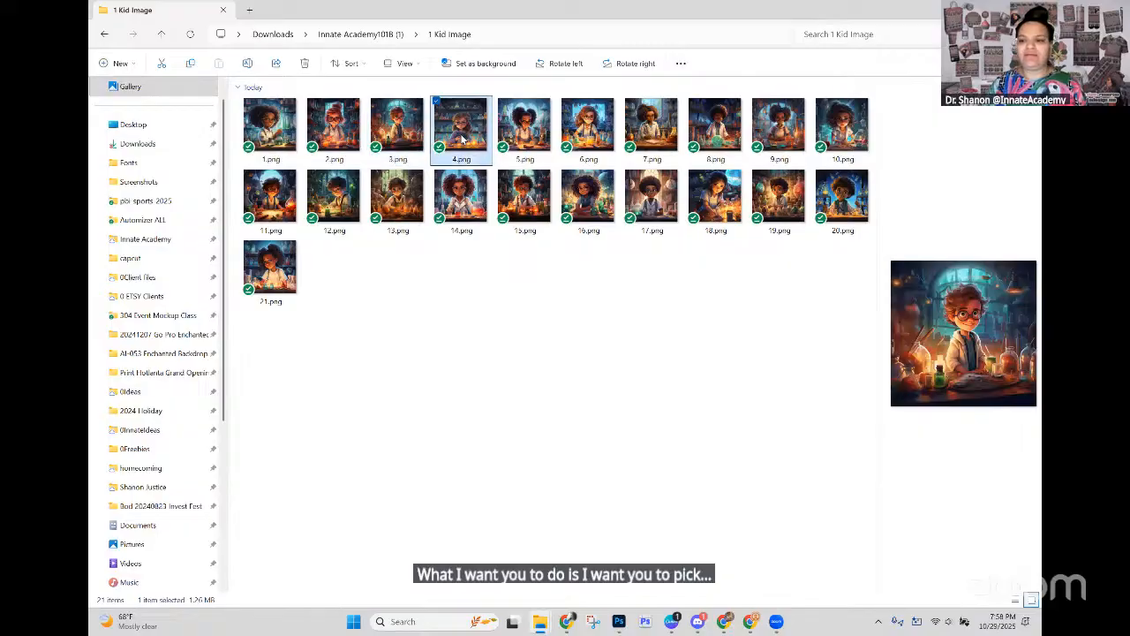
{"action": "left_click", "coordinate": [533, 141]}
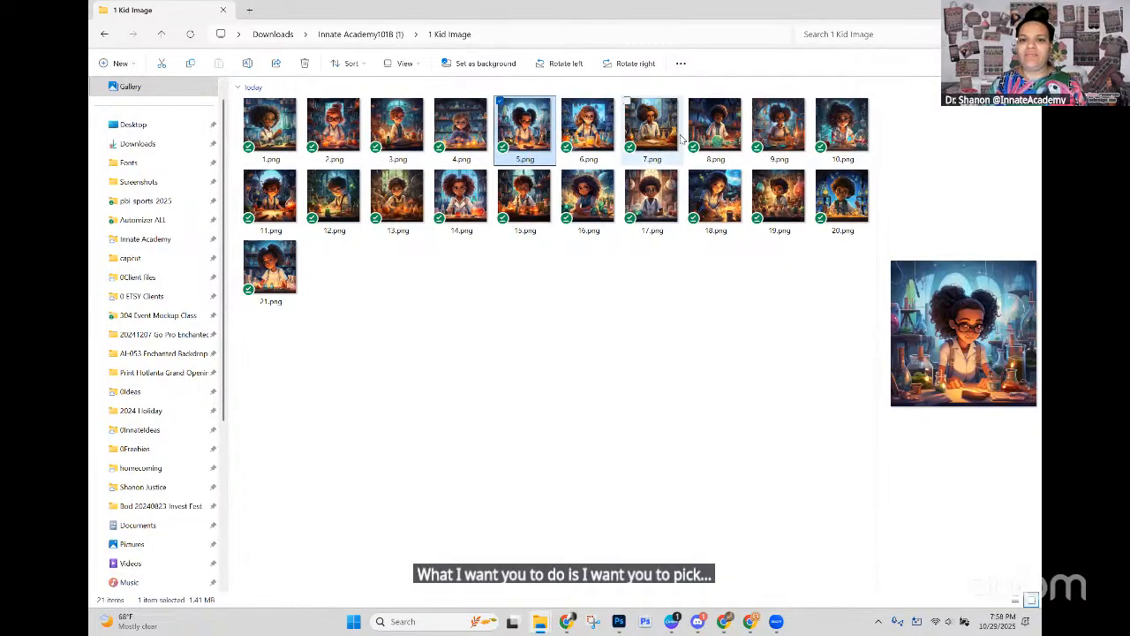
{"action": "left_click", "coordinate": [676, 137]}
{"action": "left_click", "coordinate": [715, 196]}
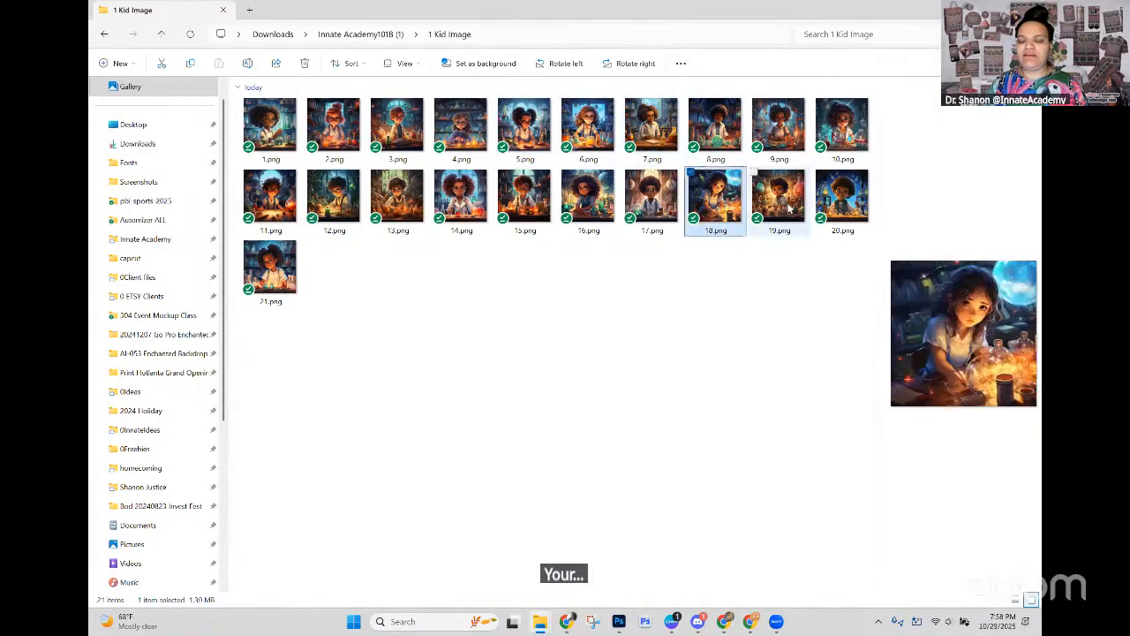
{"action": "left_click", "coordinate": [781, 199]}
{"action": "left_click", "coordinate": [837, 208]}
{"action": "left_click", "coordinate": [844, 154]}
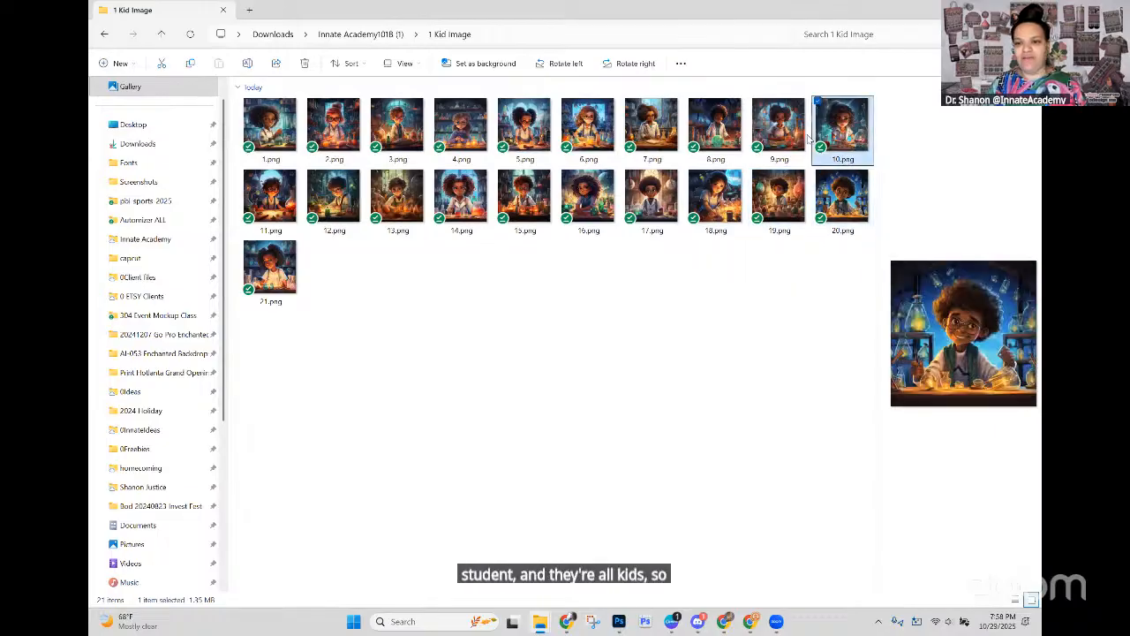
{"action": "left_click", "coordinate": [783, 133]}
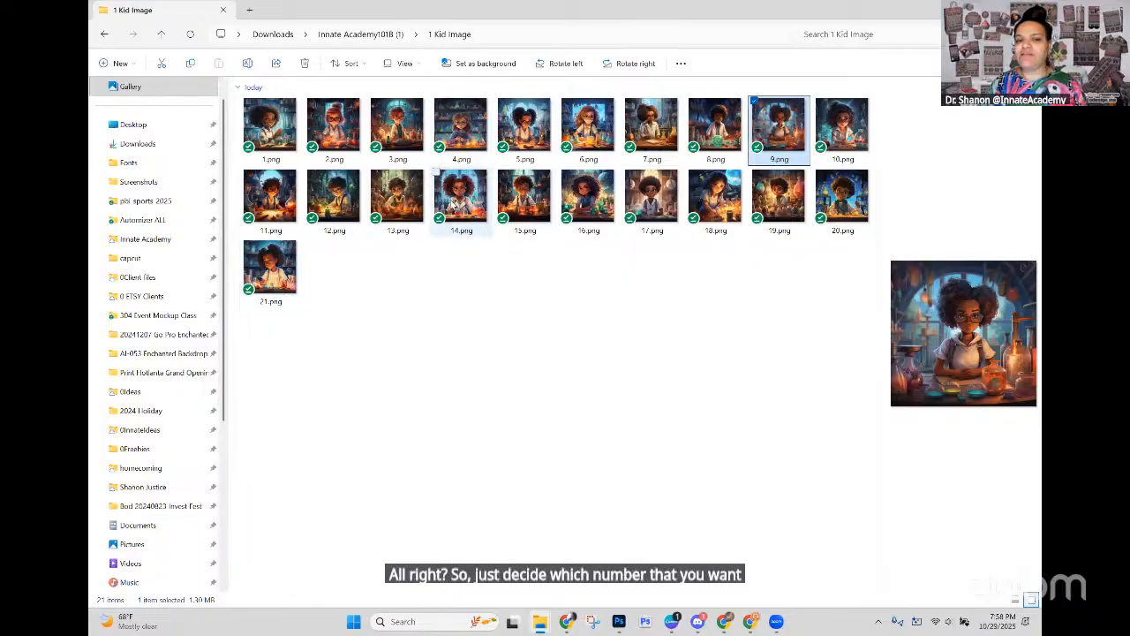
Step: Enlarge the preview area and compare 14.png with other kid images such as 7.png, 15.png, 9.png and 20.png
{"action": "left_click", "coordinate": [454, 202]}
{"action": "left_click_drag", "start_coordinate": [877, 126], "coordinate": [552, 130]}
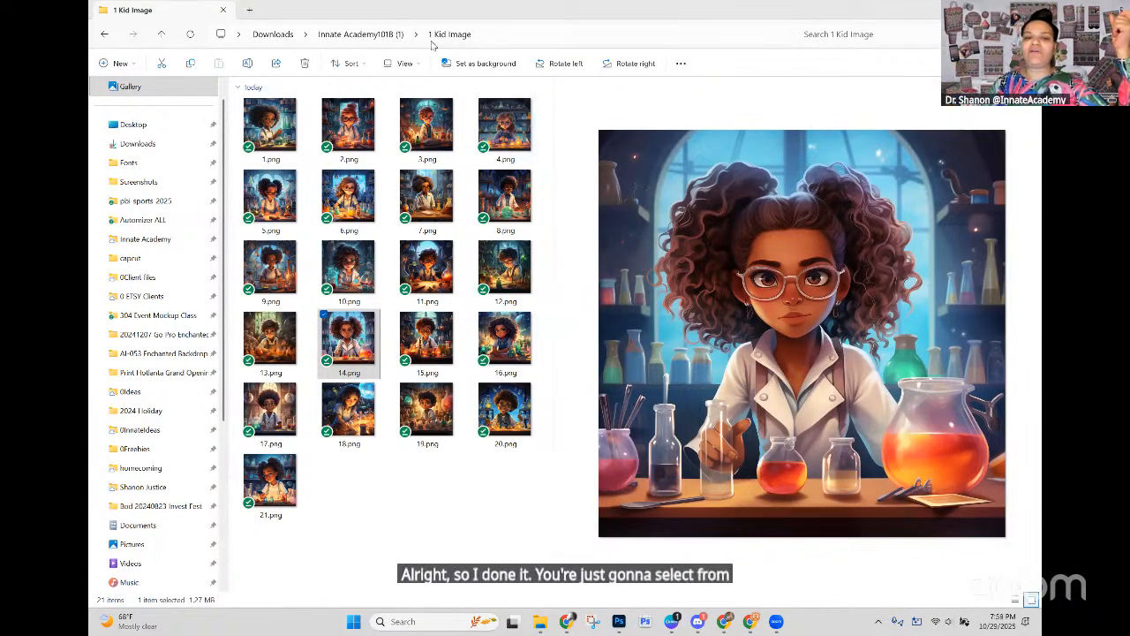
{"action": "left_click", "coordinate": [426, 124]}
{"action": "left_click", "coordinate": [432, 199]}
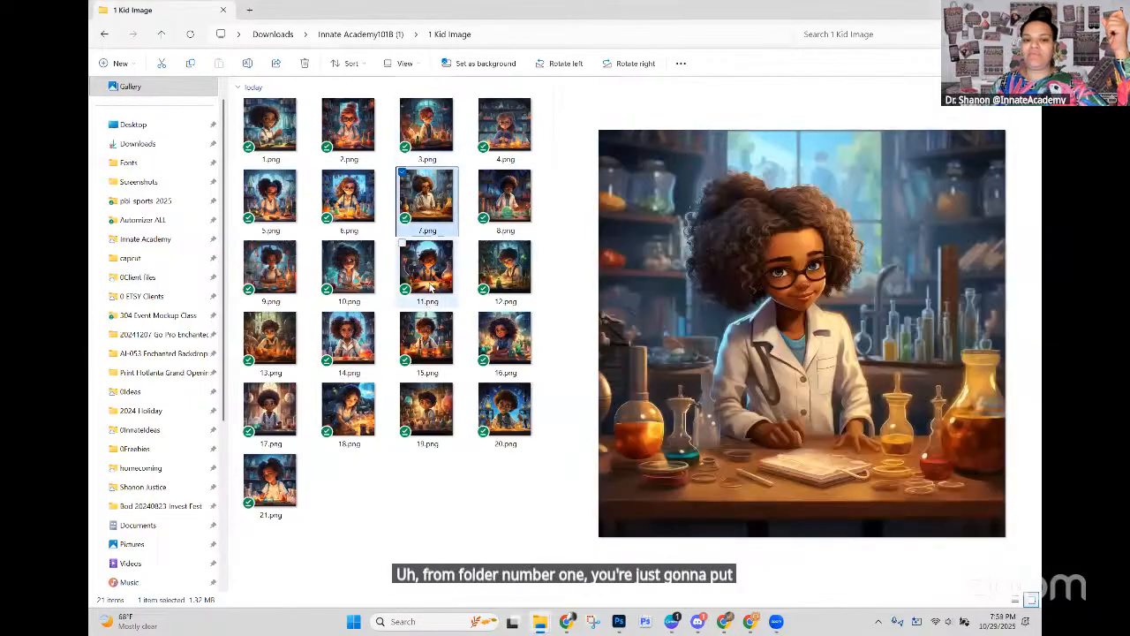
{"action": "left_click", "coordinate": [429, 270]}
{"action": "left_click", "coordinate": [429, 336]}
{"action": "left_click", "coordinate": [367, 353]}
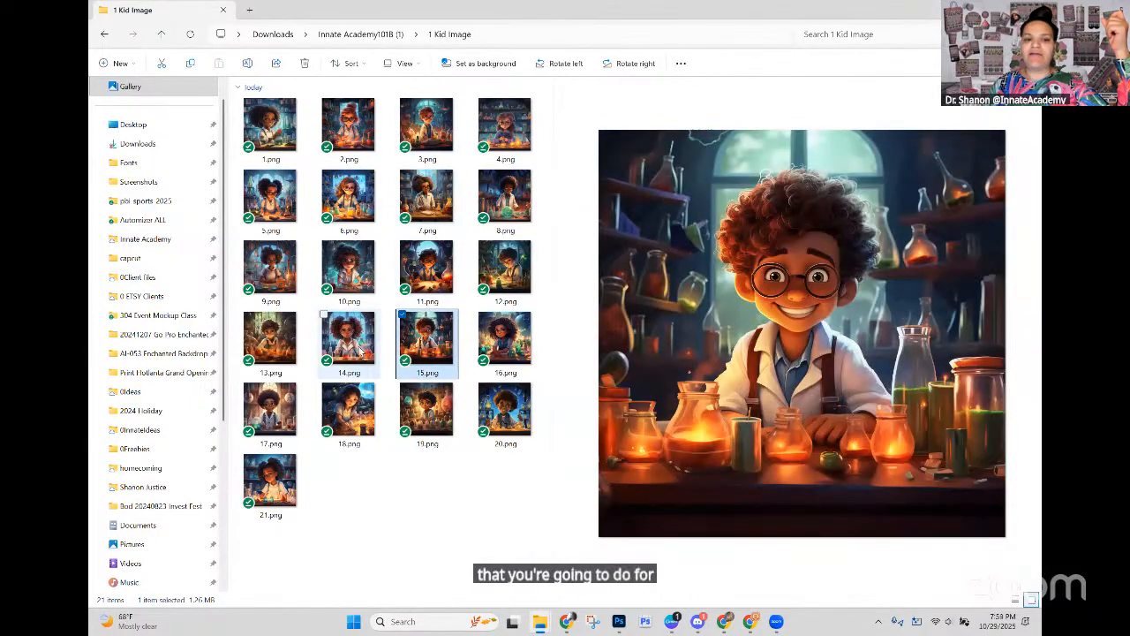
{"action": "left_click", "coordinate": [281, 279]}
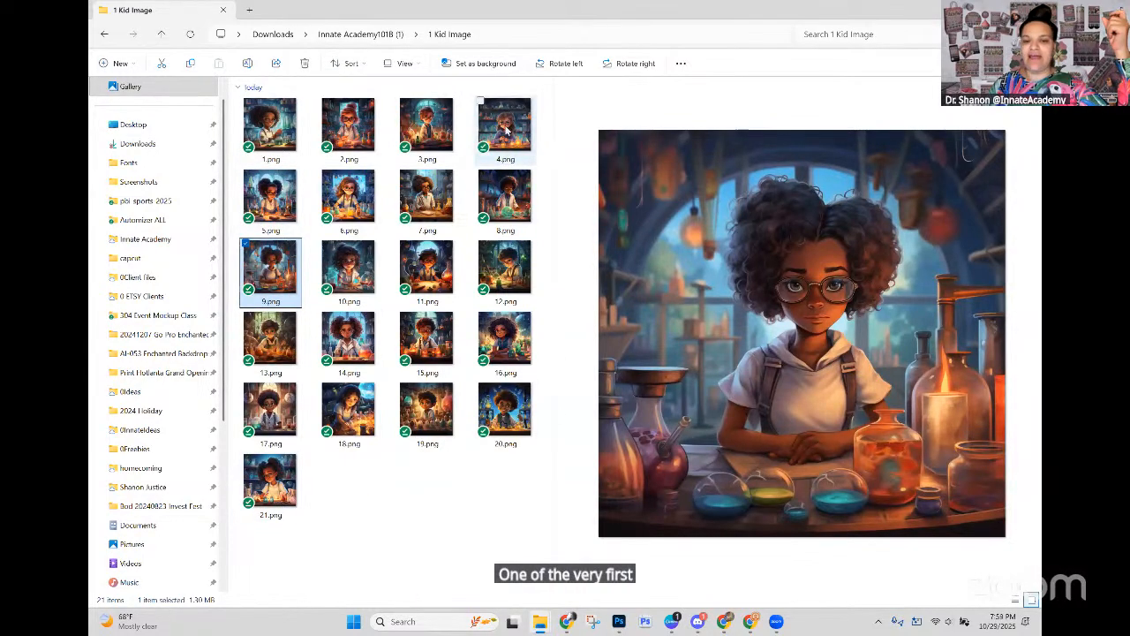
{"action": "left_click", "coordinate": [506, 406]}
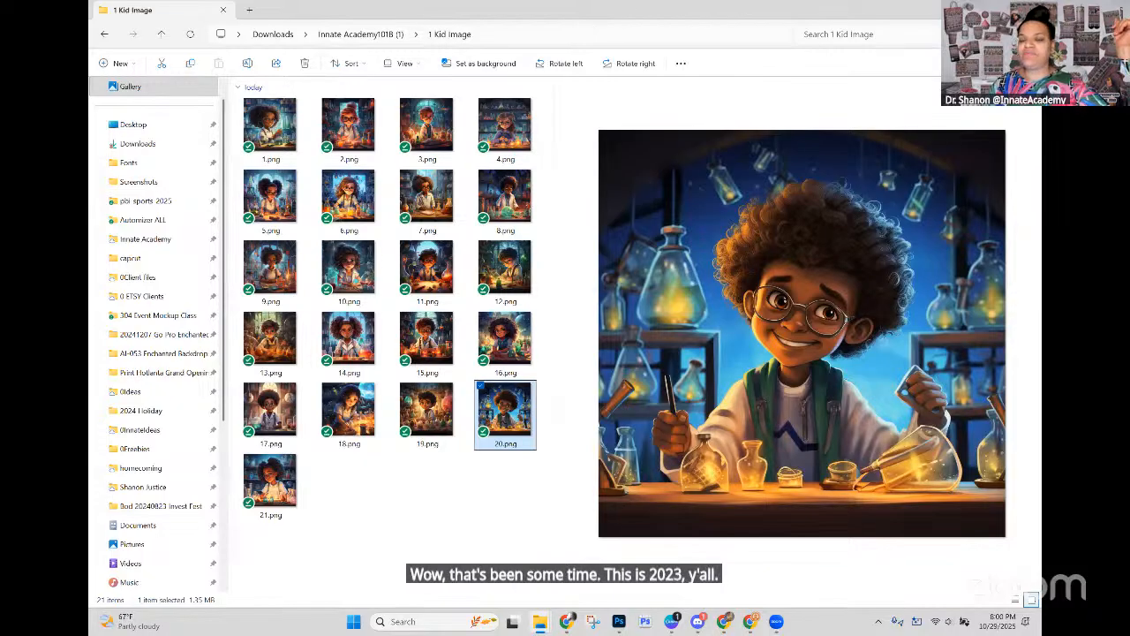
Step: Switch to the Photoshop template and select the lab kid 6 layer from the image on the canvas
{"action": "left_click", "coordinate": [973, 10]}
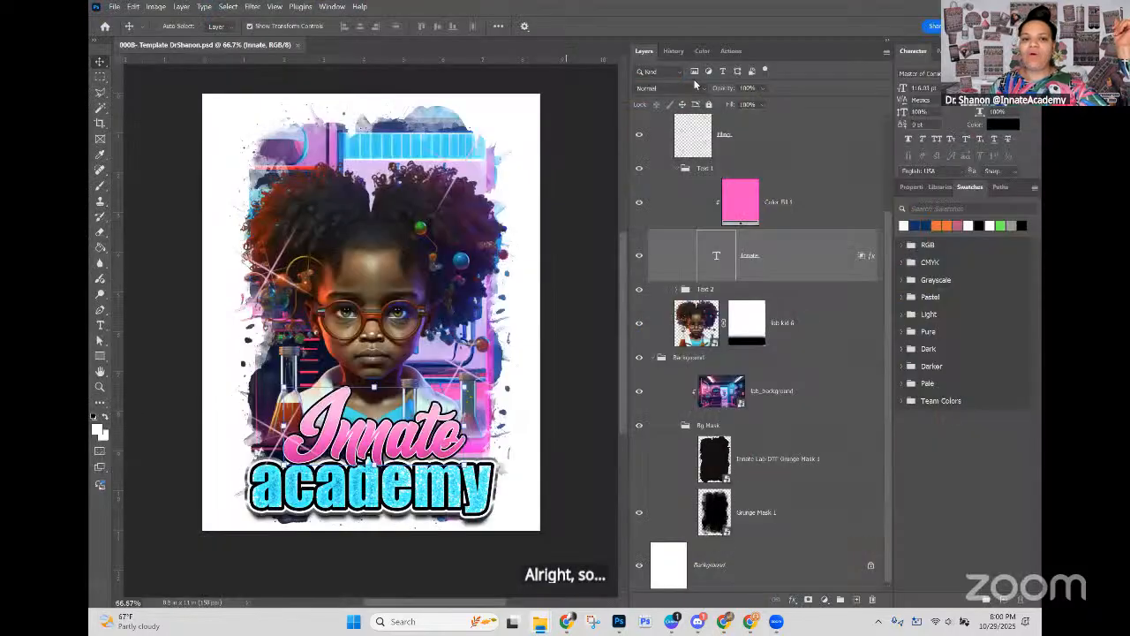
{"action": "left_click", "coordinate": [829, 329]}
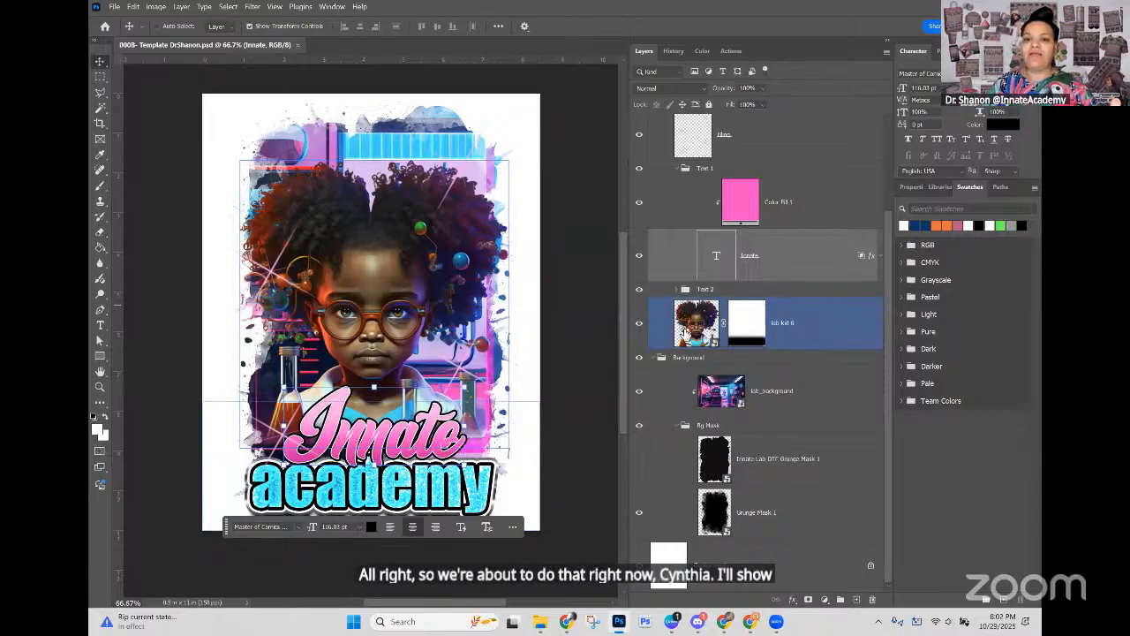
{"action": "left_click", "coordinate": [687, 333]}
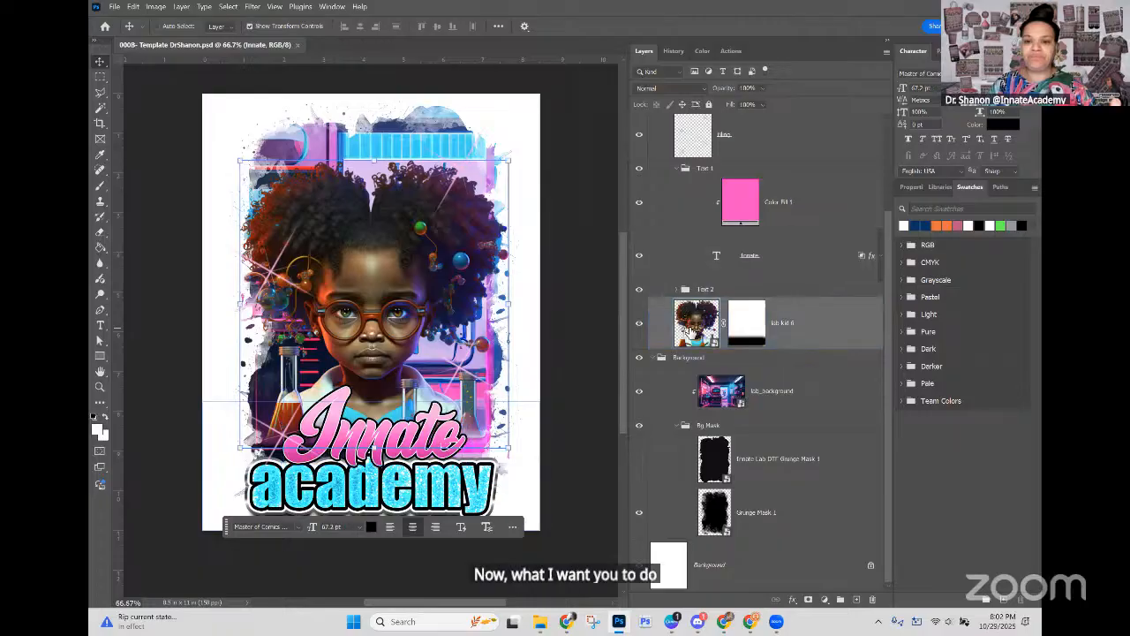
{"action": "scroll", "coordinate": [687, 331], "scroll_direction": "up", "scroll_amount": 3}
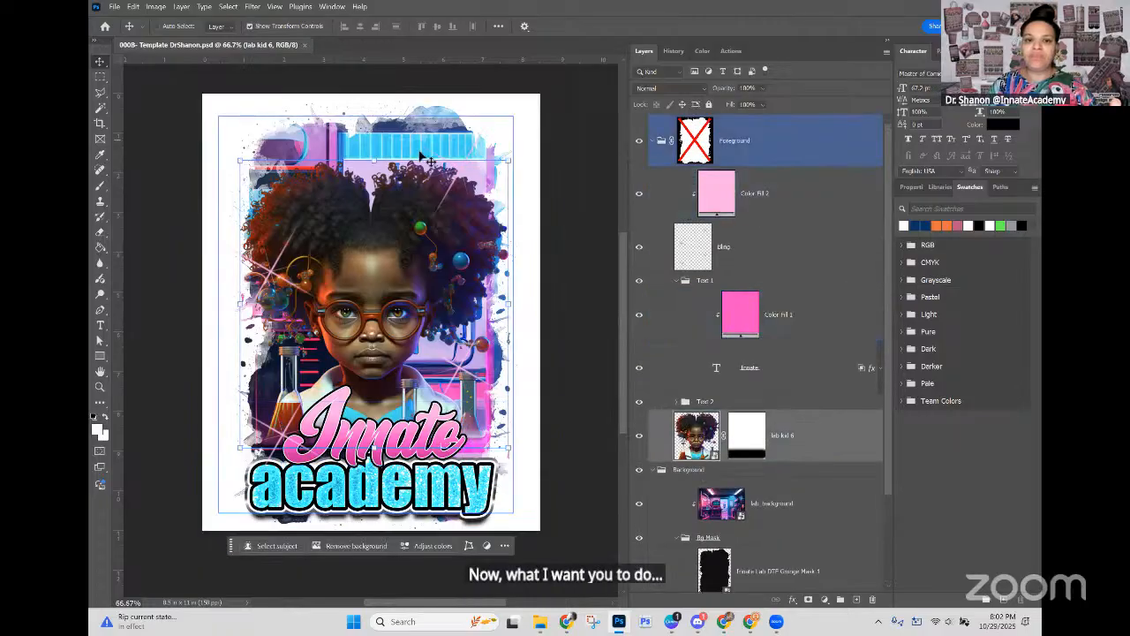
{"action": "right_click", "coordinate": [373, 233]}
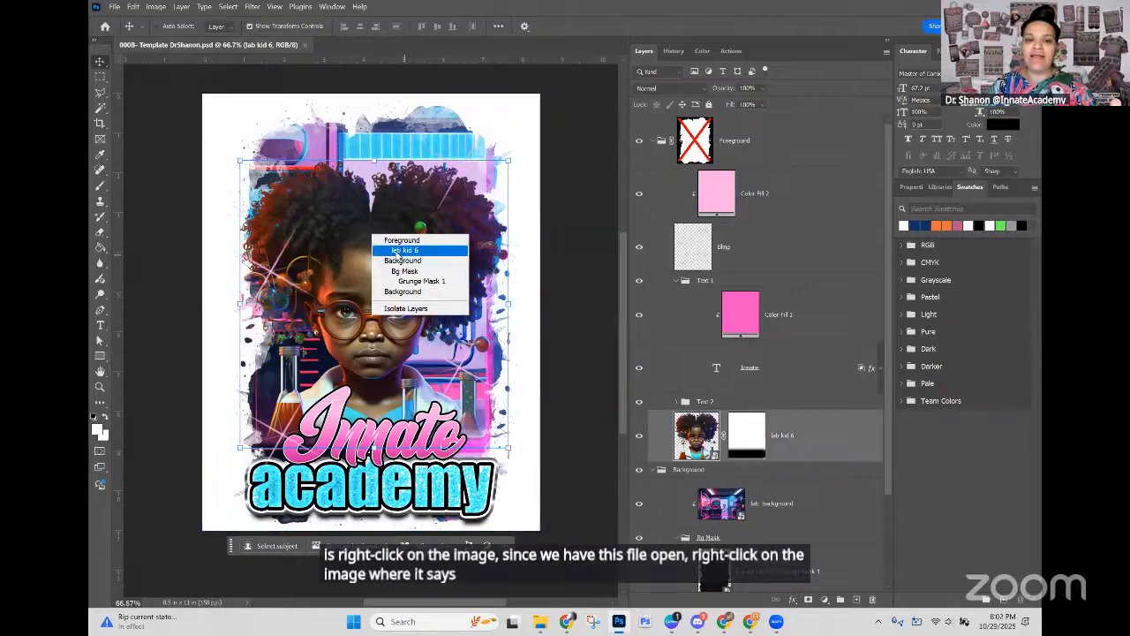
{"action": "left_click", "coordinate": [398, 251]}
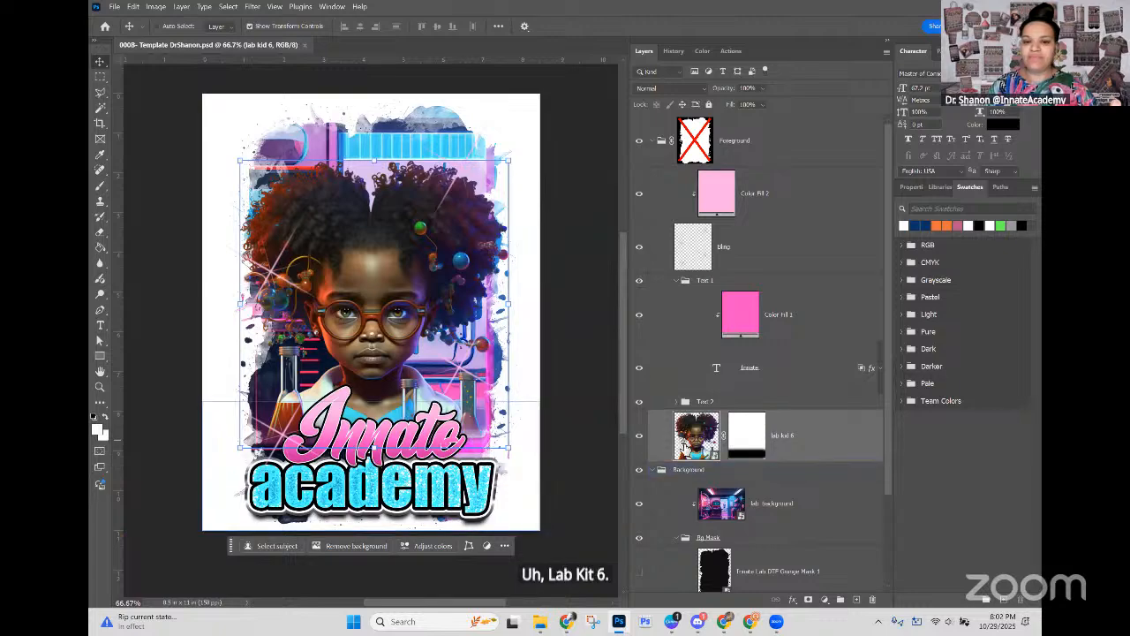
Step: Open the lab kid 6 smart object and start placing an embedded image from the 1 Kid Image folder in Innate Academy101B (1)
{"action": "double_click", "coordinate": [691, 434]}
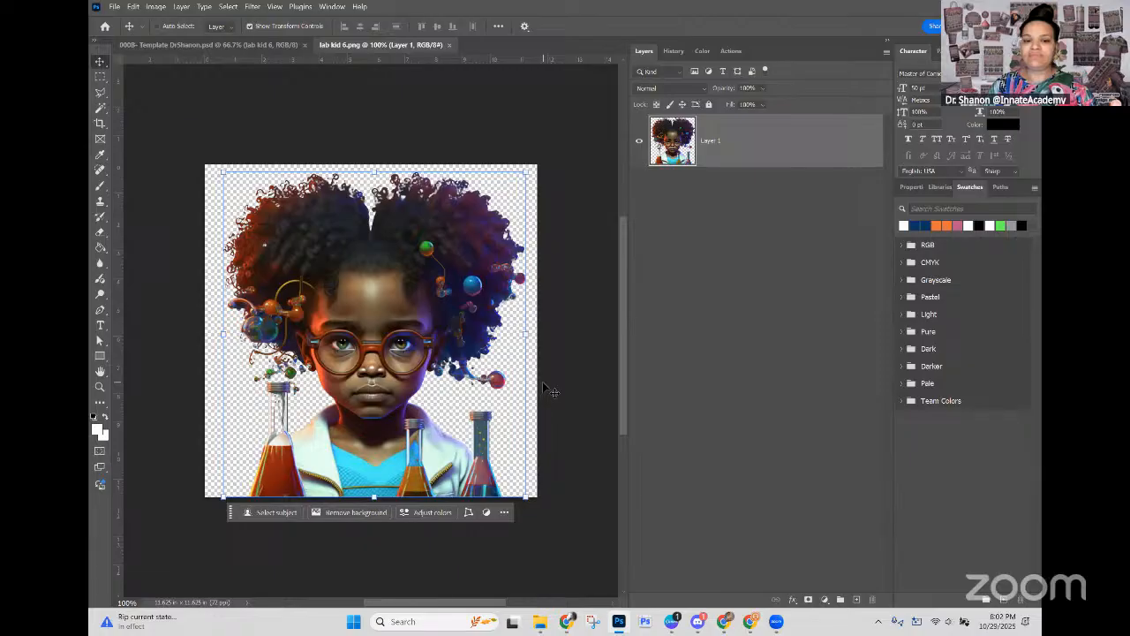
{"action": "left_click", "coordinate": [117, 10]}
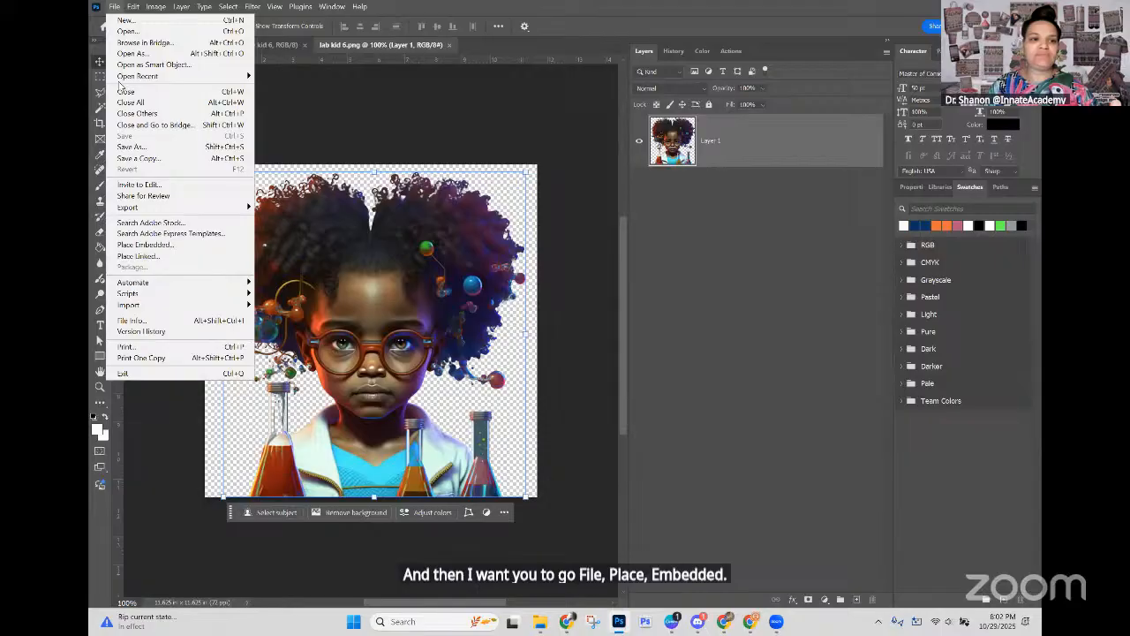
{"action": "left_click", "coordinate": [151, 245]}
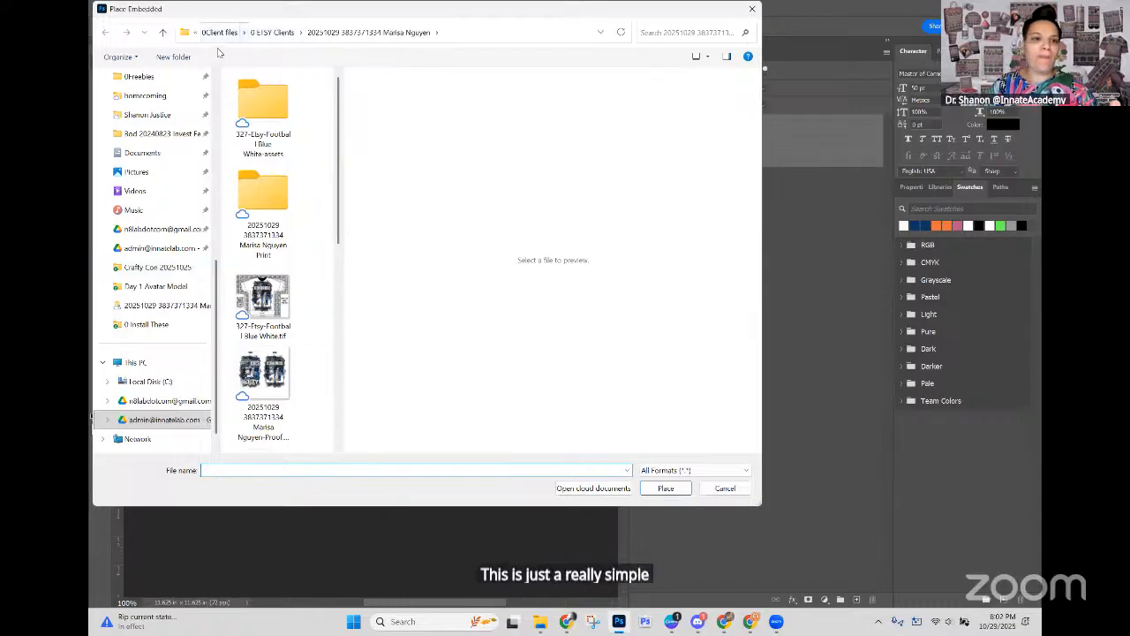
{"action": "scroll", "coordinate": [161, 105], "scroll_direction": "up", "scroll_amount": 5}
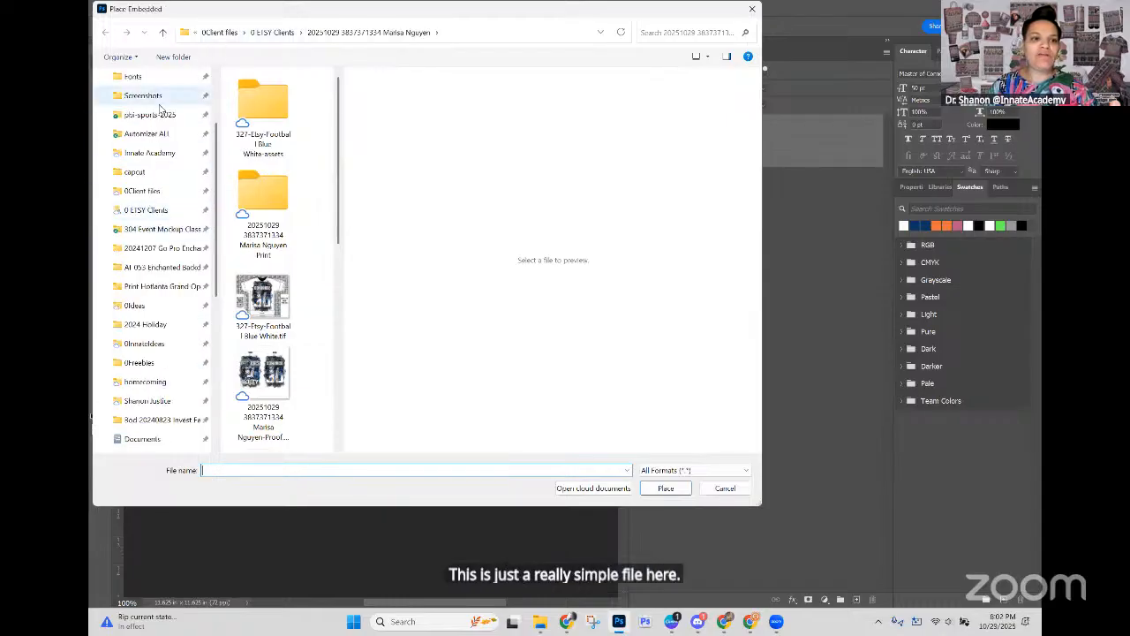
{"action": "scroll", "coordinate": [158, 110], "scroll_direction": "up", "scroll_amount": 2}
{"action": "left_click", "coordinate": [147, 163]}
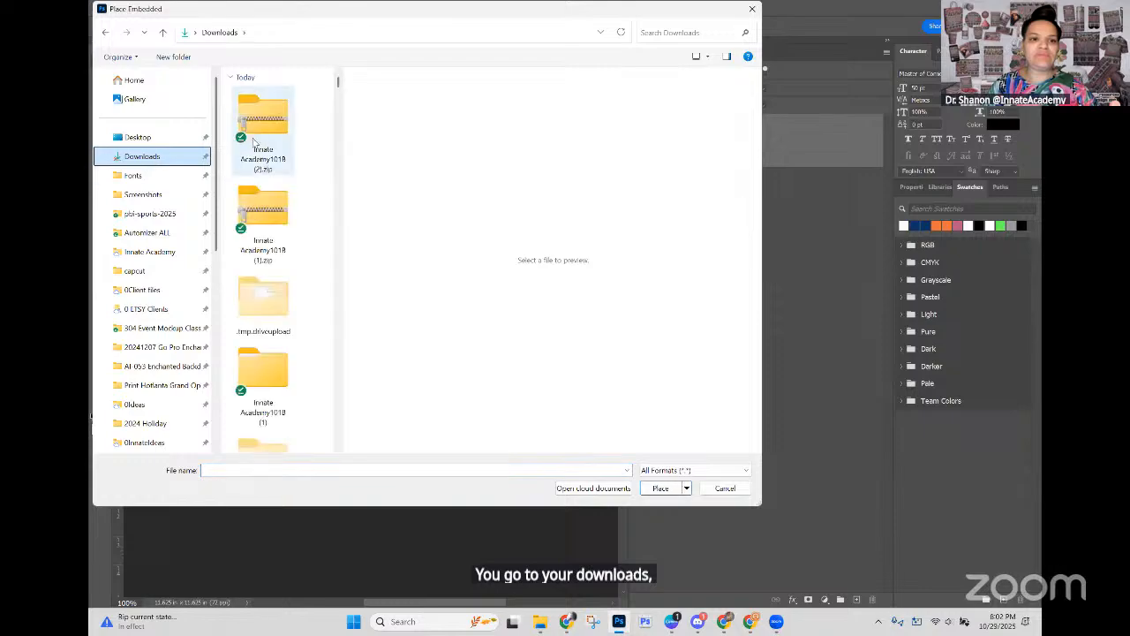
{"action": "double_click", "coordinate": [263, 366]}
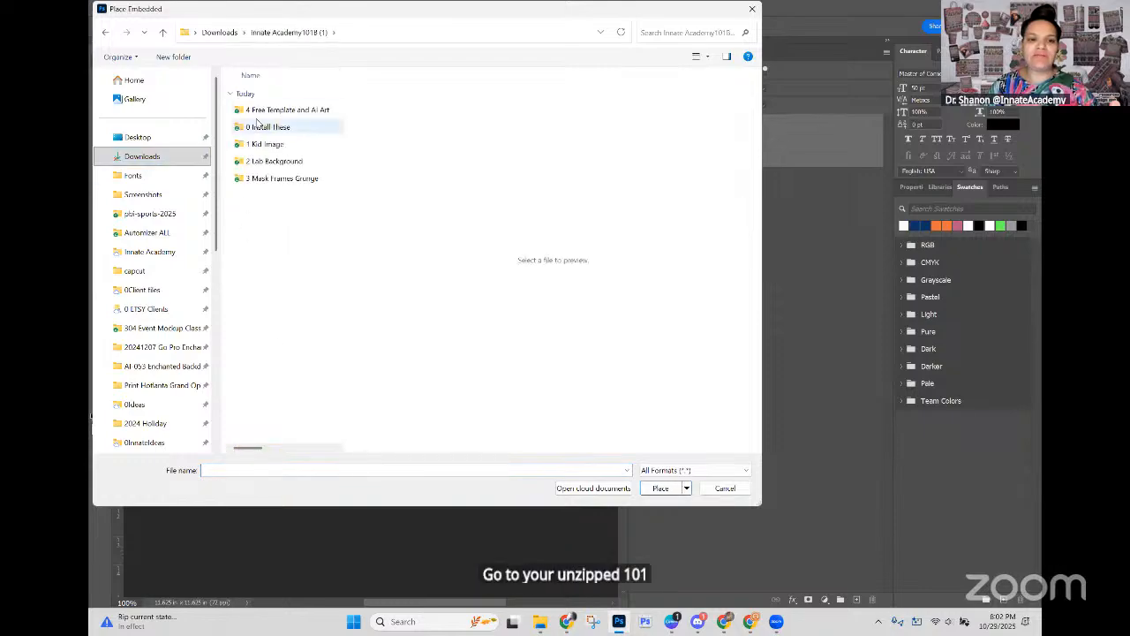
{"action": "double_click", "coordinate": [266, 145]}
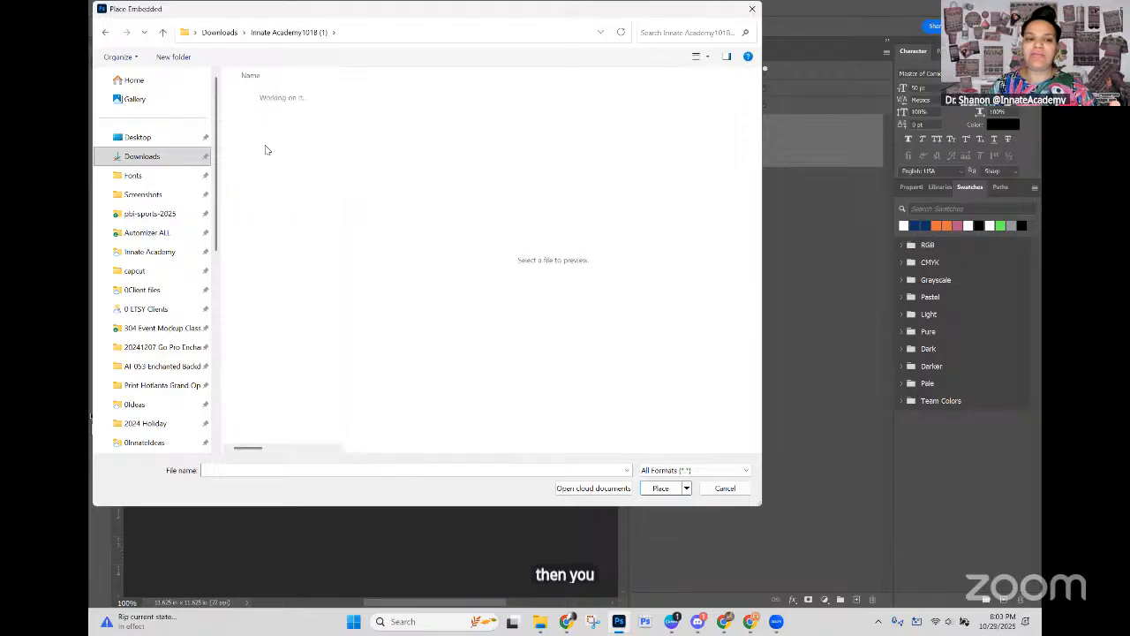
Step: Show the kid images as large icons and place 14.png as an embedded image in lab kid 6.png
{"action": "left_click", "coordinate": [707, 56]}
{"action": "left_click", "coordinate": [731, 40]}
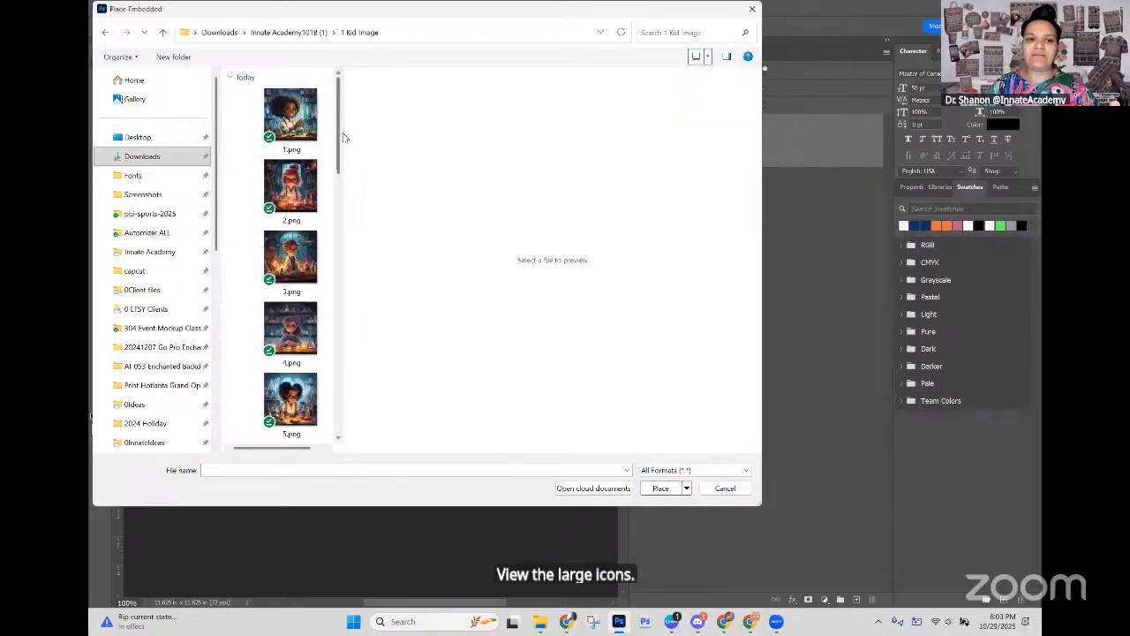
{"action": "left_click_drag", "start_coordinate": [345, 134], "coordinate": [432, 142]}
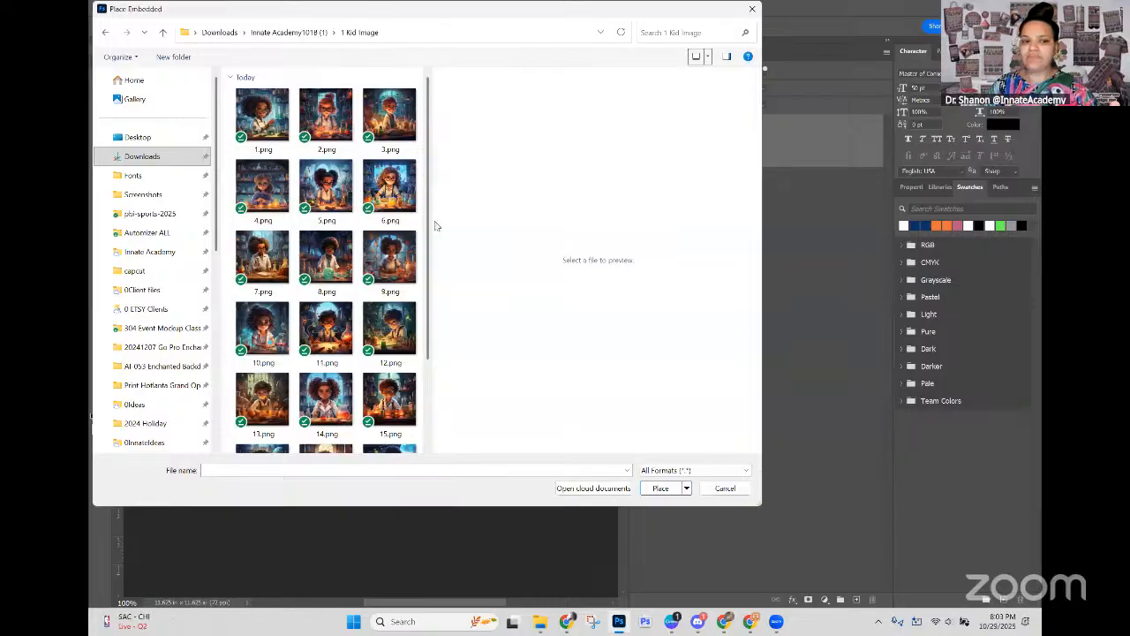
{"action": "left_click", "coordinate": [328, 397]}
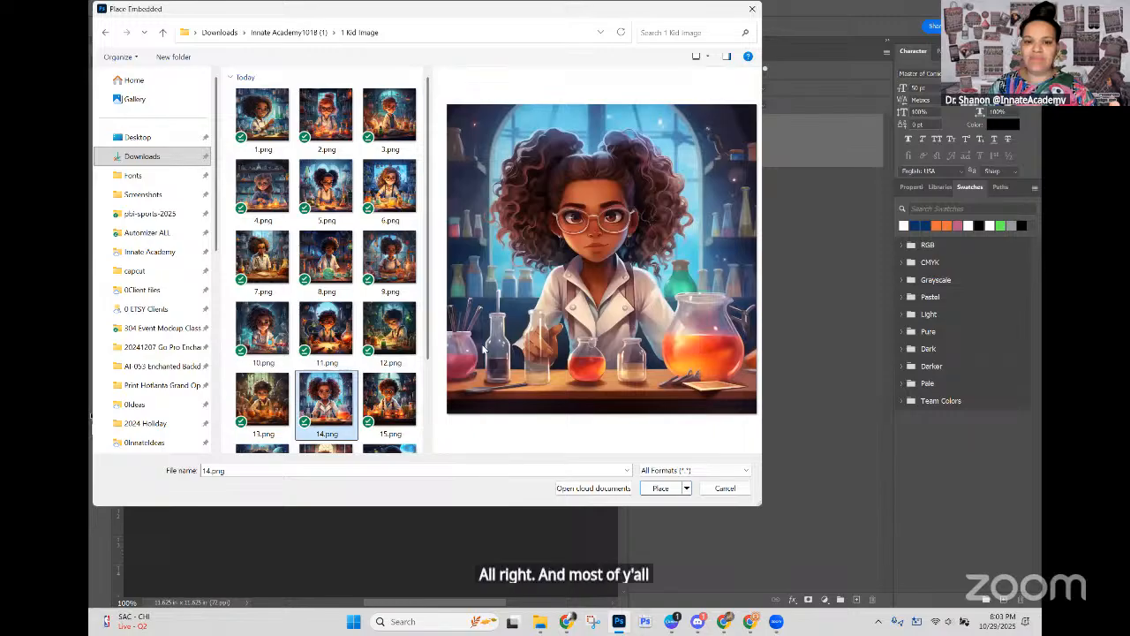
{"action": "left_click", "coordinate": [656, 487]}
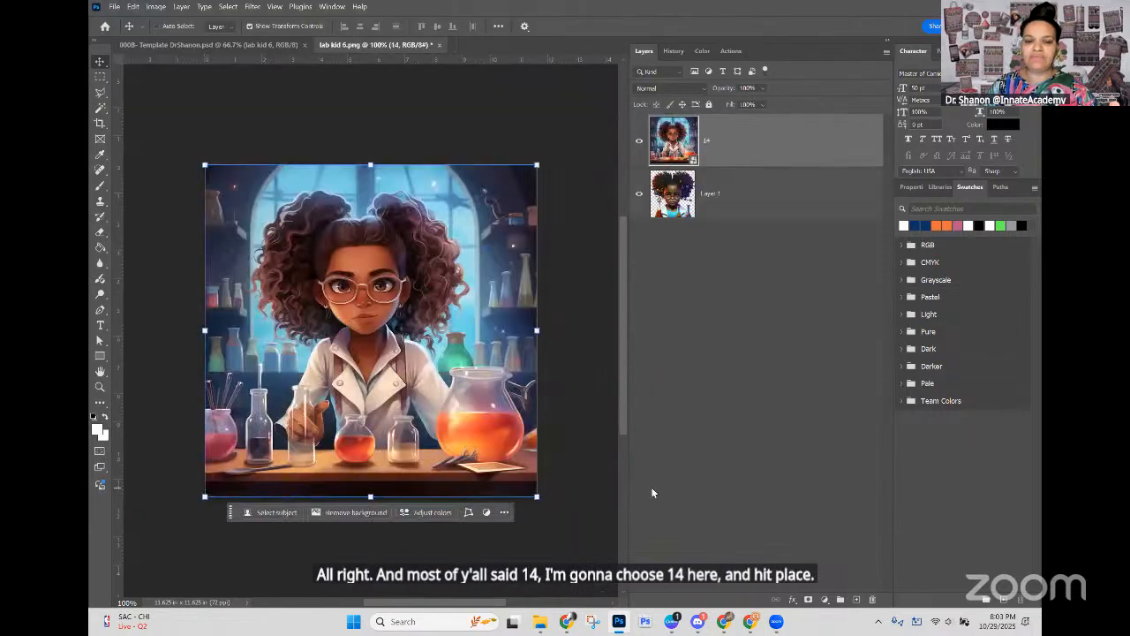
Step: Close the lab kid 6.png document without saving its changes
{"action": "left_click", "coordinate": [765, 202]}
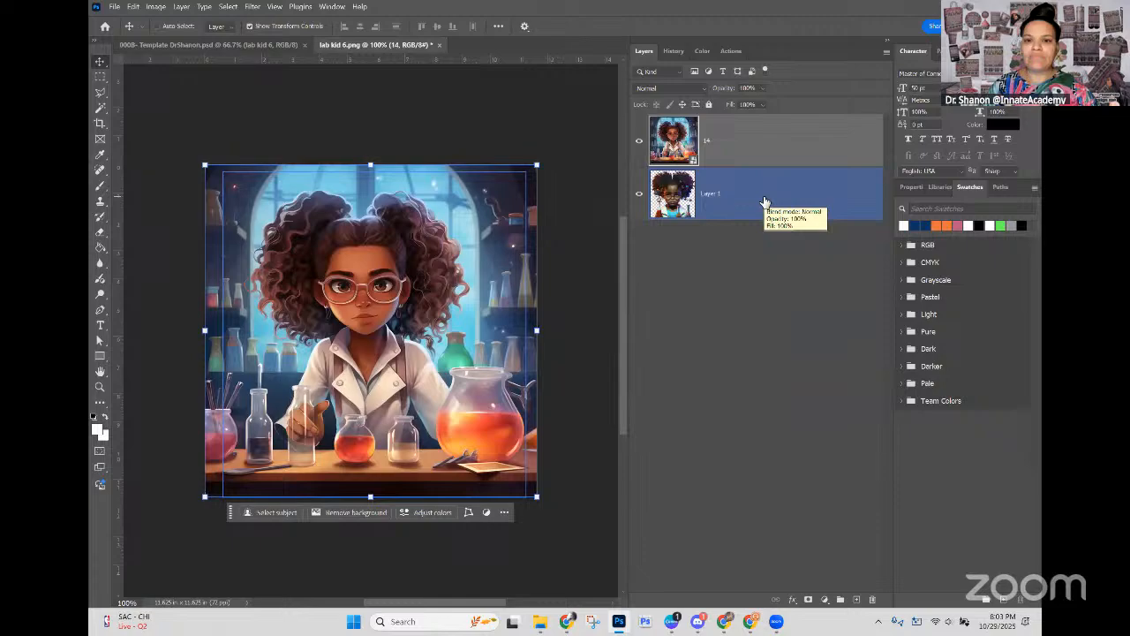
{"action": "left_click", "coordinate": [438, 45]}
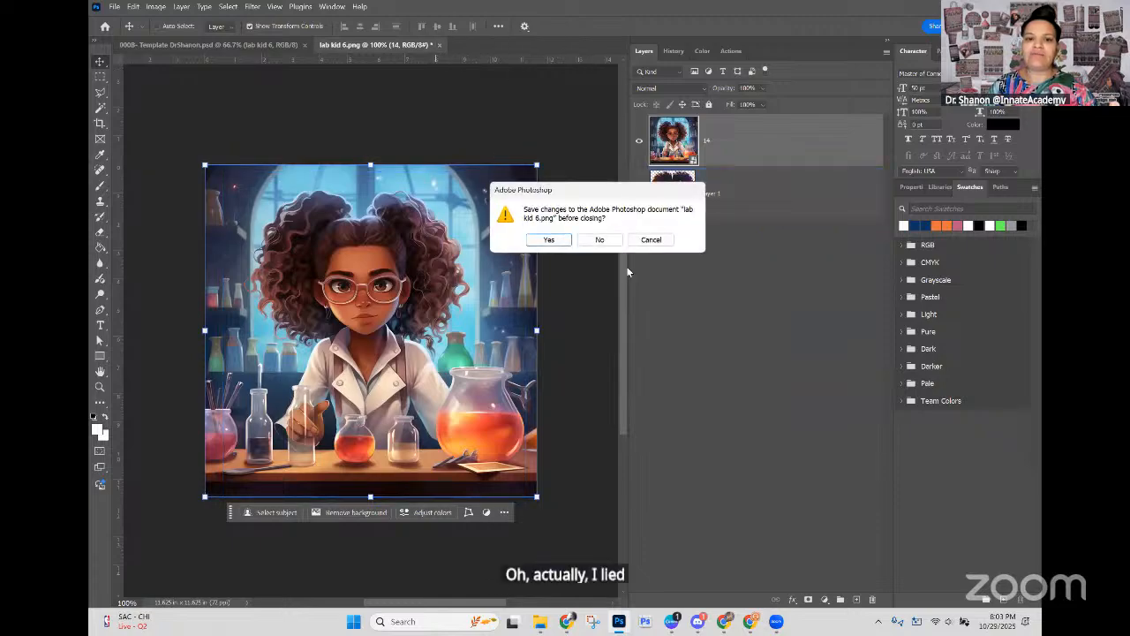
{"action": "left_click", "coordinate": [601, 241]}
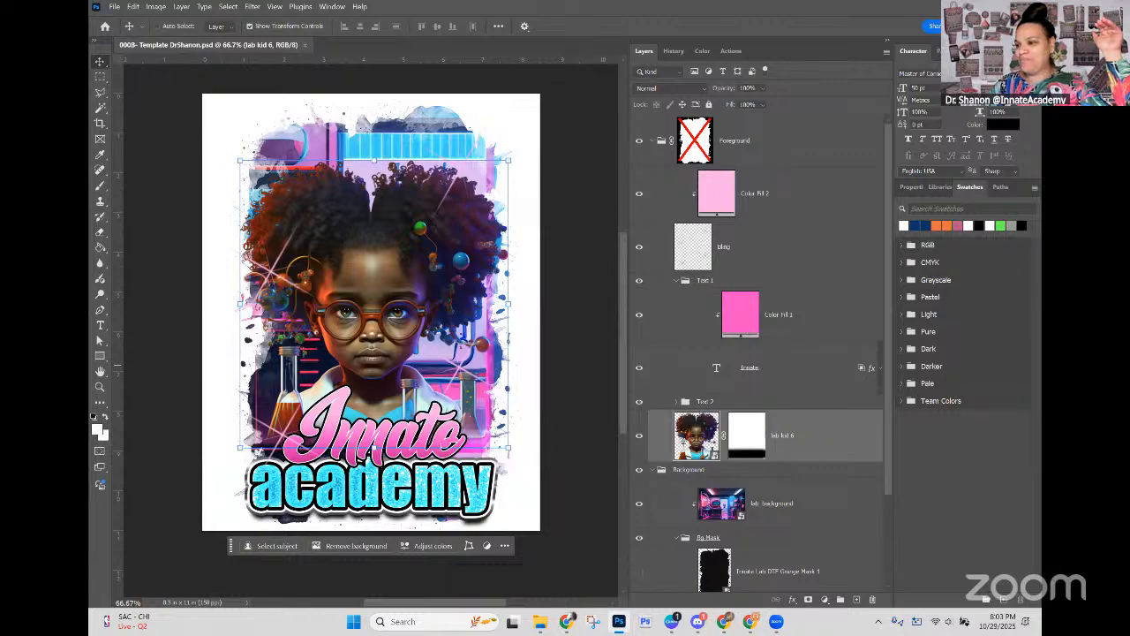
Step: Select the lab kid 6 layer by picking it from the layers beneath the kid image on the canvas
{"action": "left_click", "coordinate": [800, 437]}
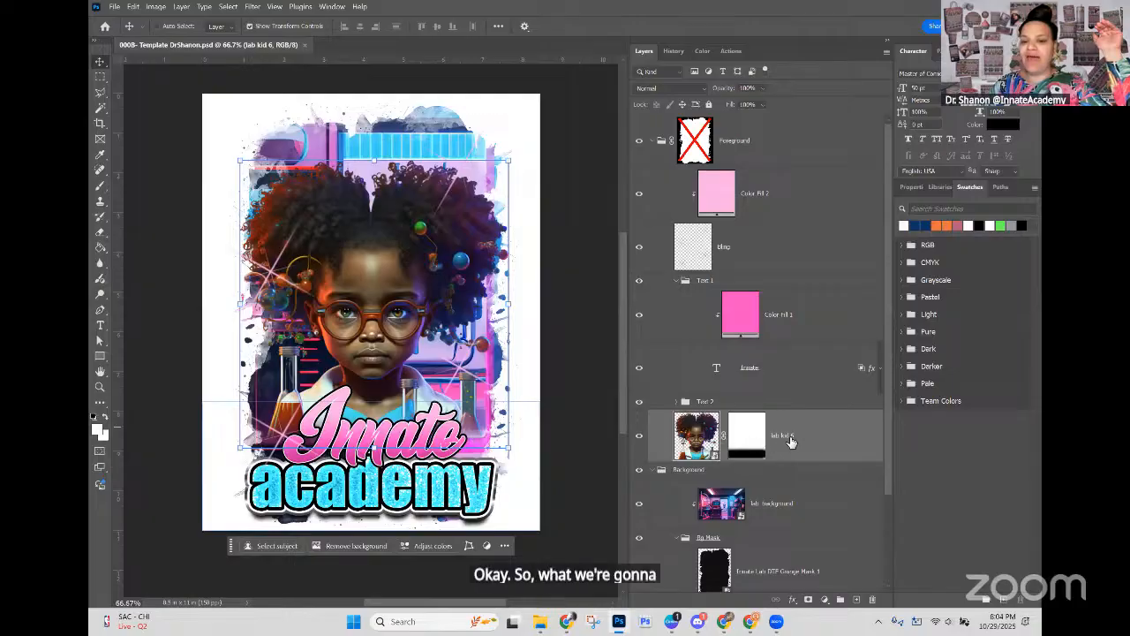
{"action": "right_click", "coordinate": [349, 260]}
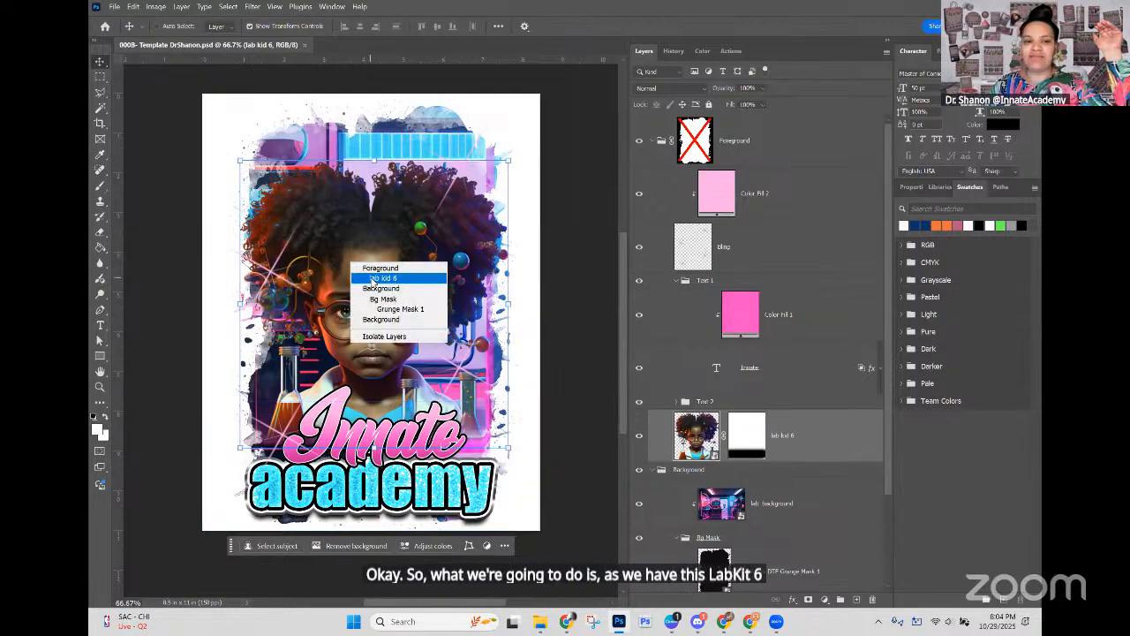
{"action": "left_click", "coordinate": [354, 255]}
{"action": "right_click", "coordinate": [353, 250]}
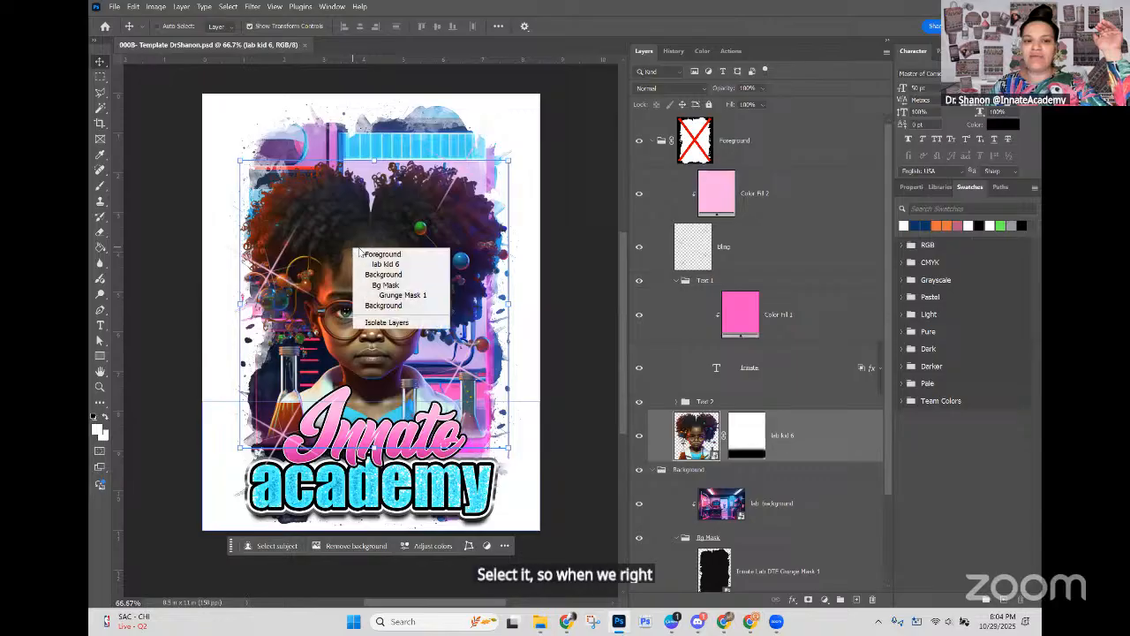
{"action": "left_click", "coordinate": [385, 264]}
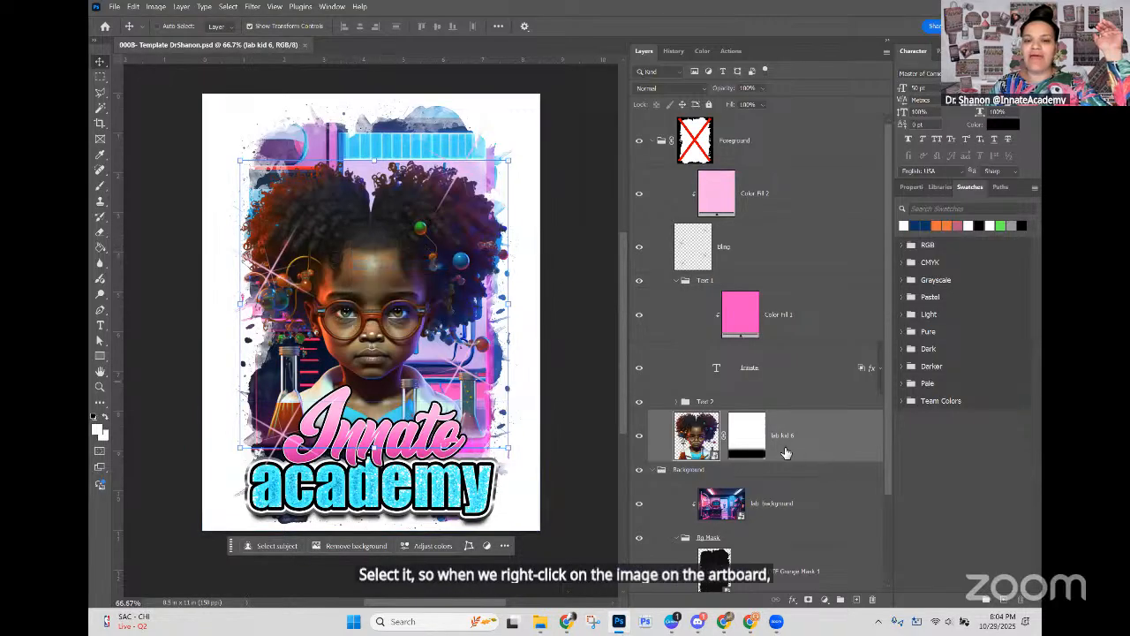
Step: Place 14.png from the 1 Kid Image folder as an embedded image above the lab kid 6 layer
{"action": "left_click", "coordinate": [114, 6]}
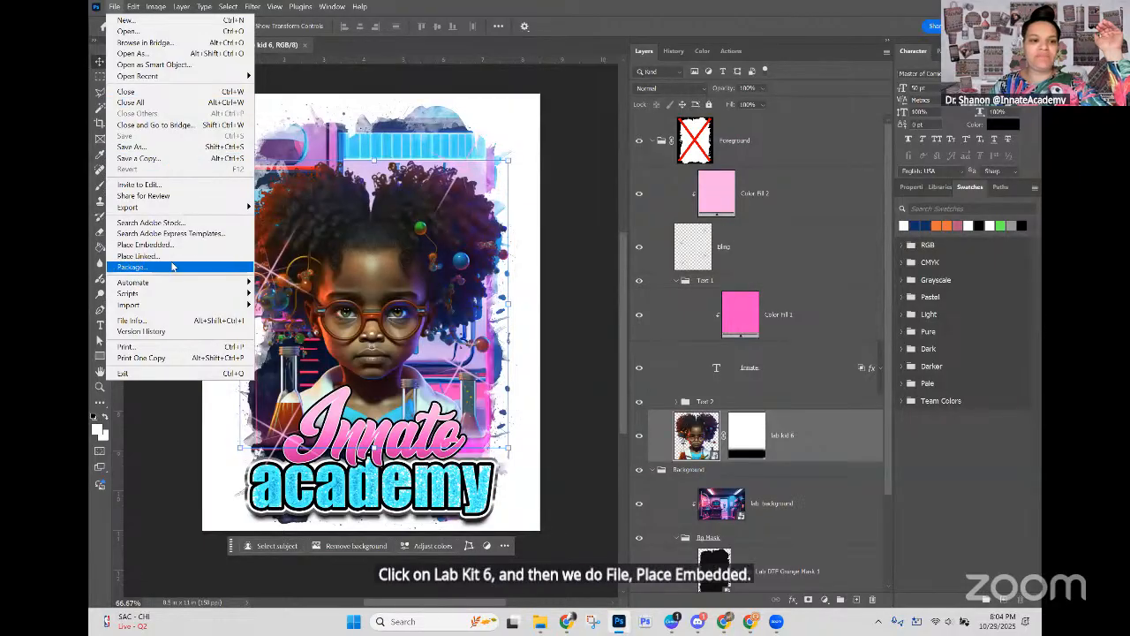
{"action": "left_click", "coordinate": [171, 246]}
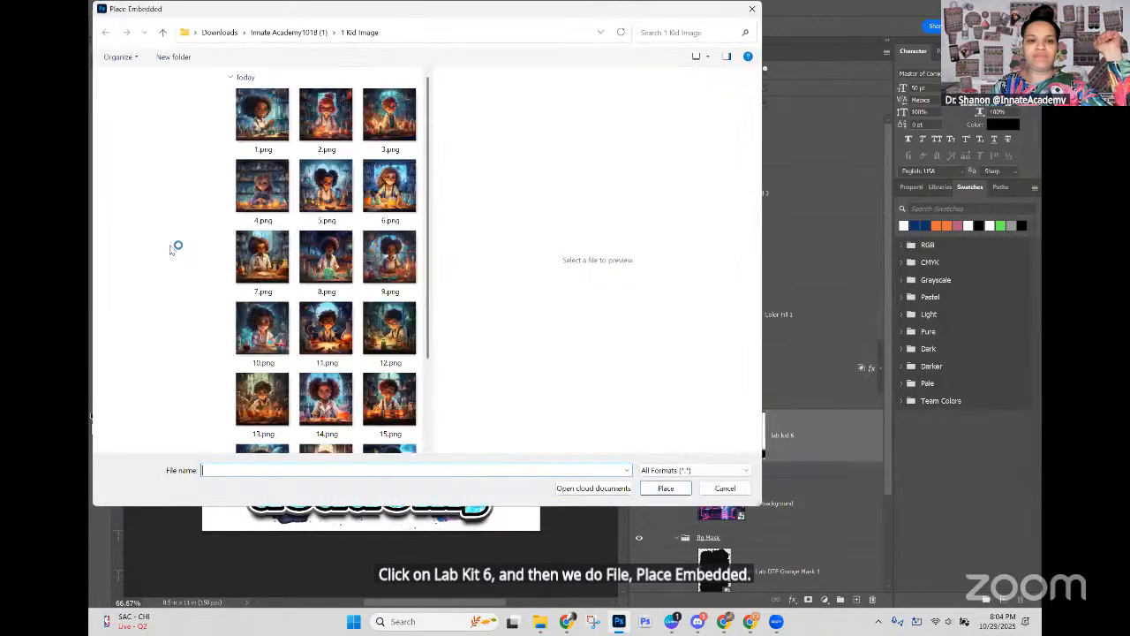
{"action": "left_click", "coordinate": [327, 395]}
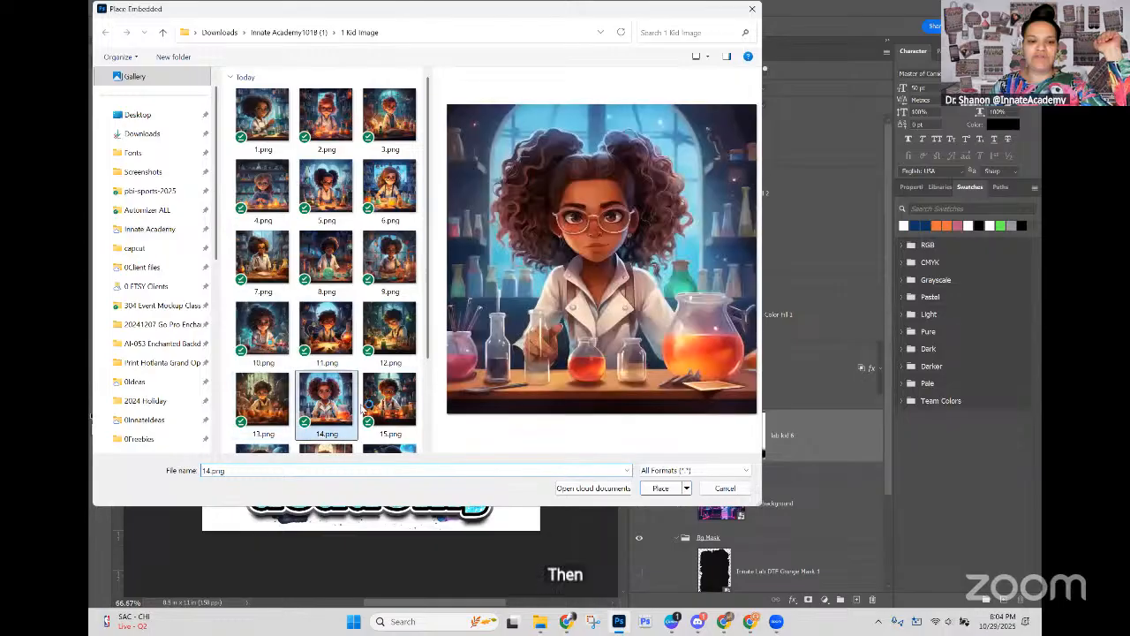
{"action": "left_click", "coordinate": [661, 488]}
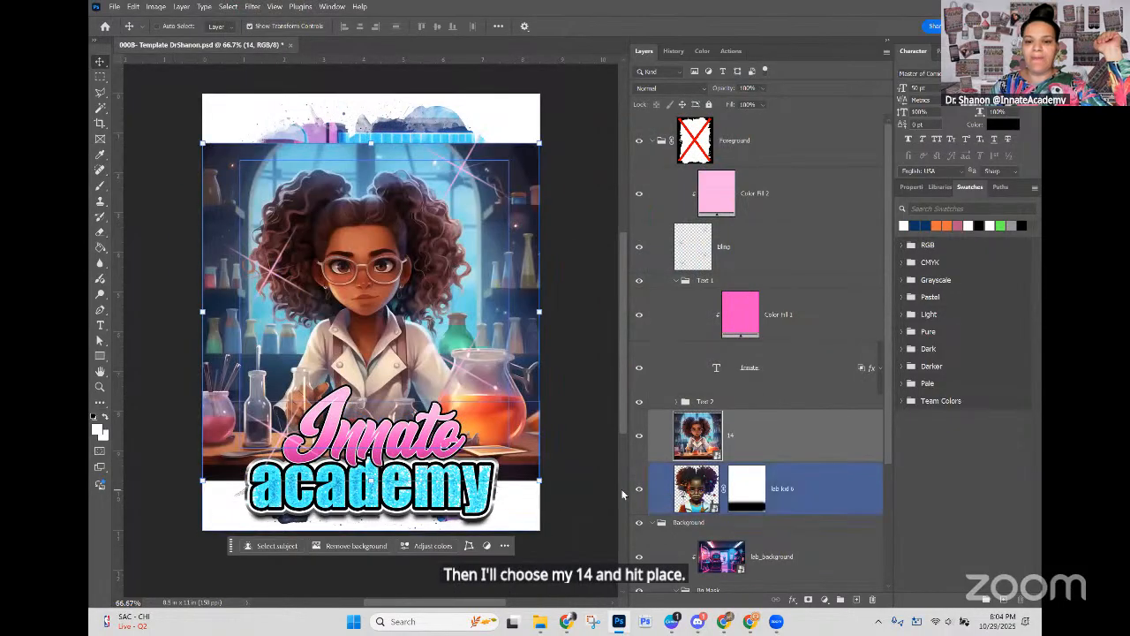
Step: Hide the lab kid 6 layer and select the placed 14 layer
{"action": "left_click", "coordinate": [639, 490]}
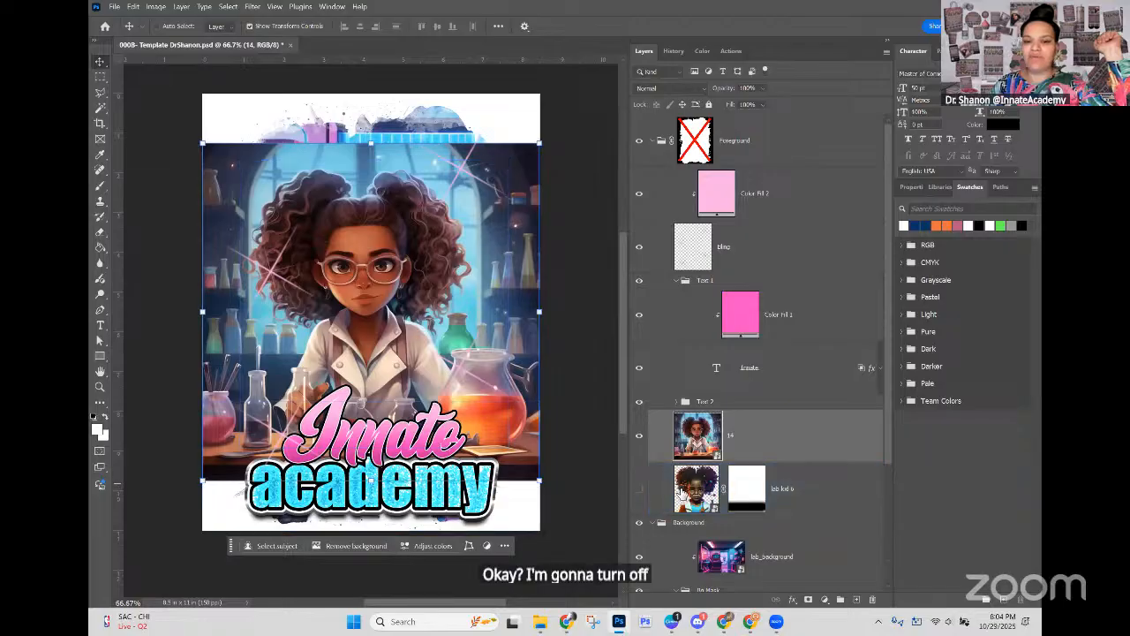
{"action": "left_click", "coordinate": [783, 490]}
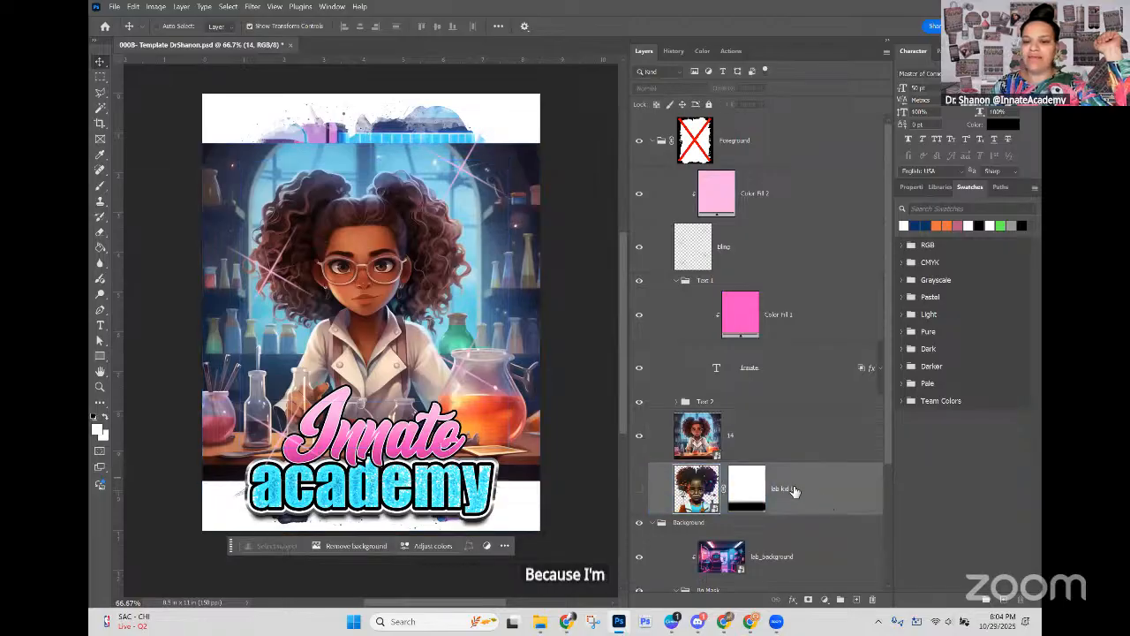
{"action": "left_click", "coordinate": [703, 437]}
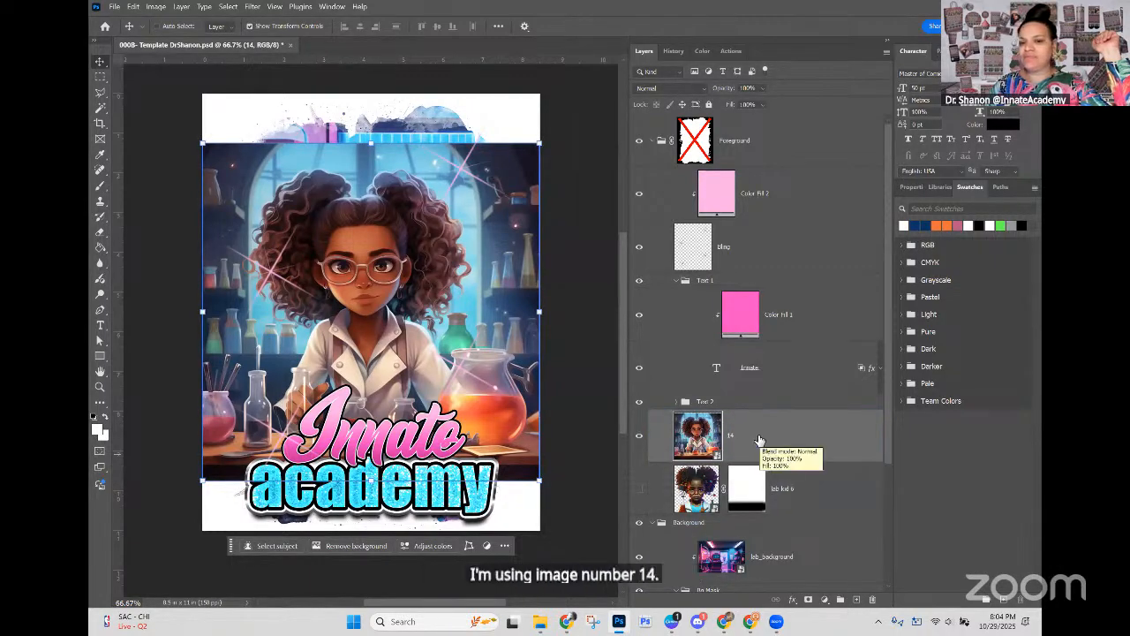
{"action": "mouse_move", "coordinate": [797, 499]}
{"action": "left_mouse_down"}
{"action": "mouse_move", "coordinate": [780, 458]}
{"action": "mouse_move", "coordinate": [804, 495]}
{"action": "left_mouse_up"}
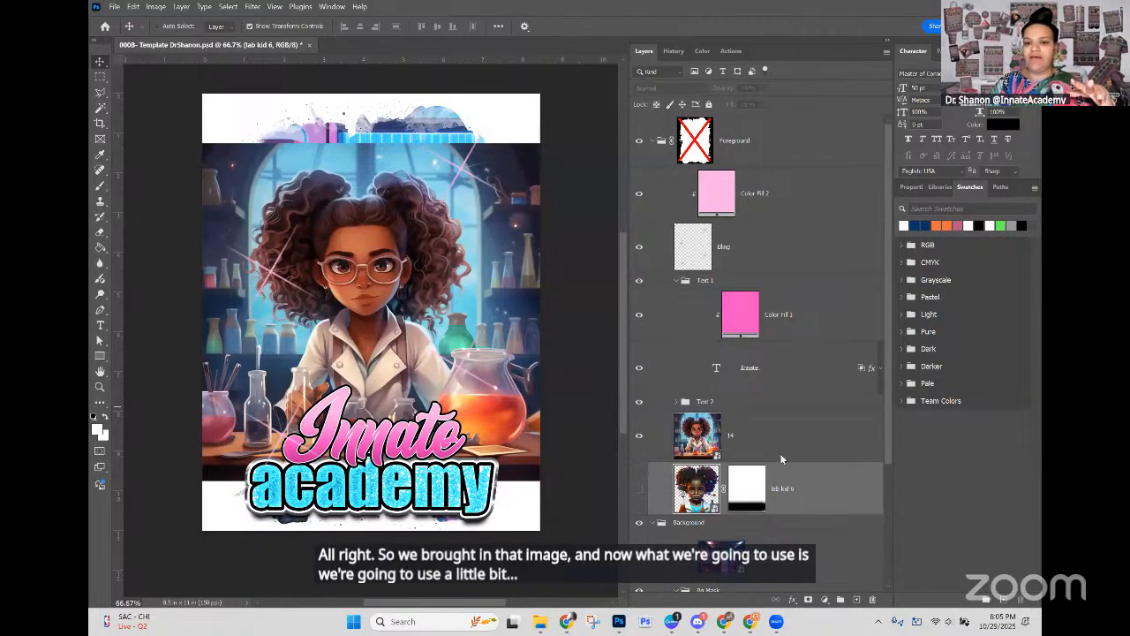
{"action": "scroll", "coordinate": [780, 453], "scroll_direction": "down", "scroll_amount": 3}
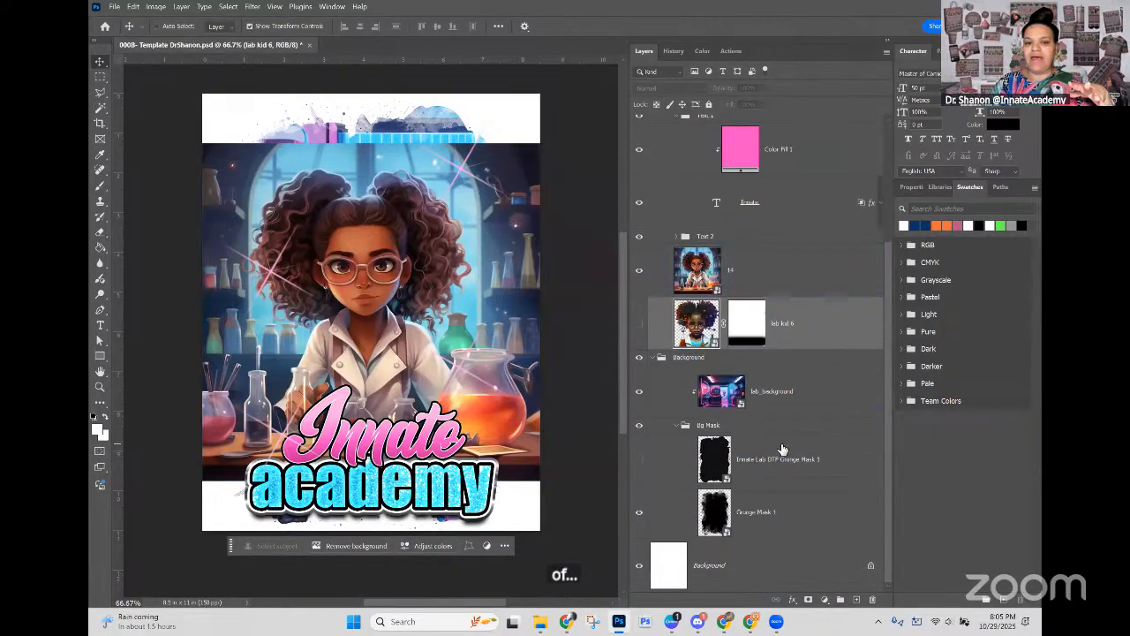
{"action": "left_click", "coordinate": [706, 277]}
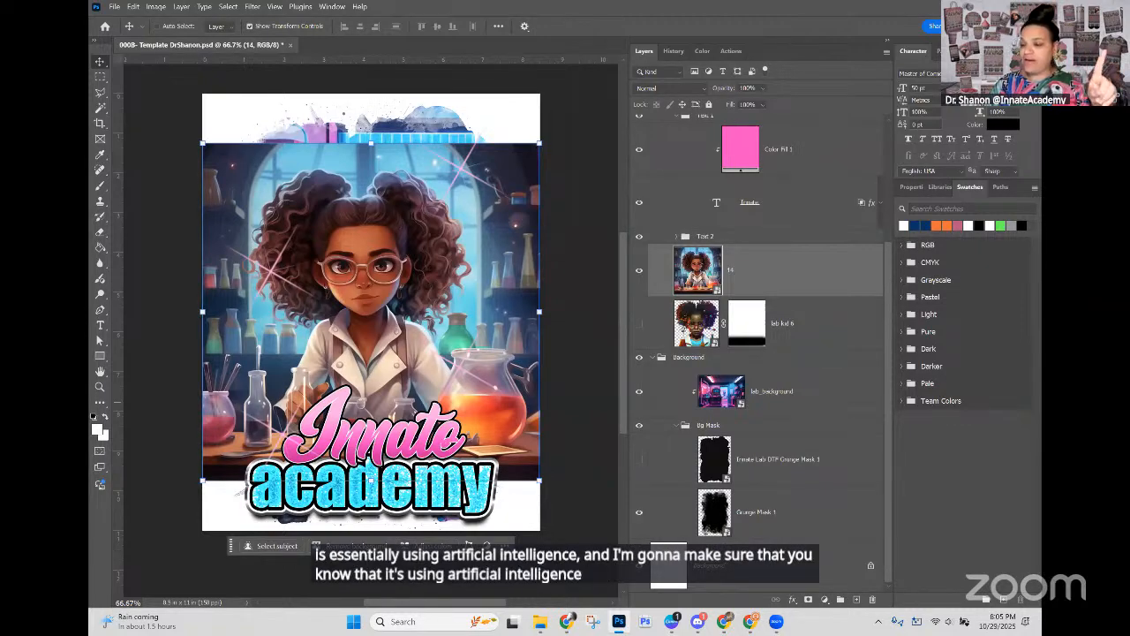
Step: Set Select Subject and Remove Background to Cloud (Detailed results) in the Image Processing preferences
{"action": "left_click", "coordinate": [134, 7]}
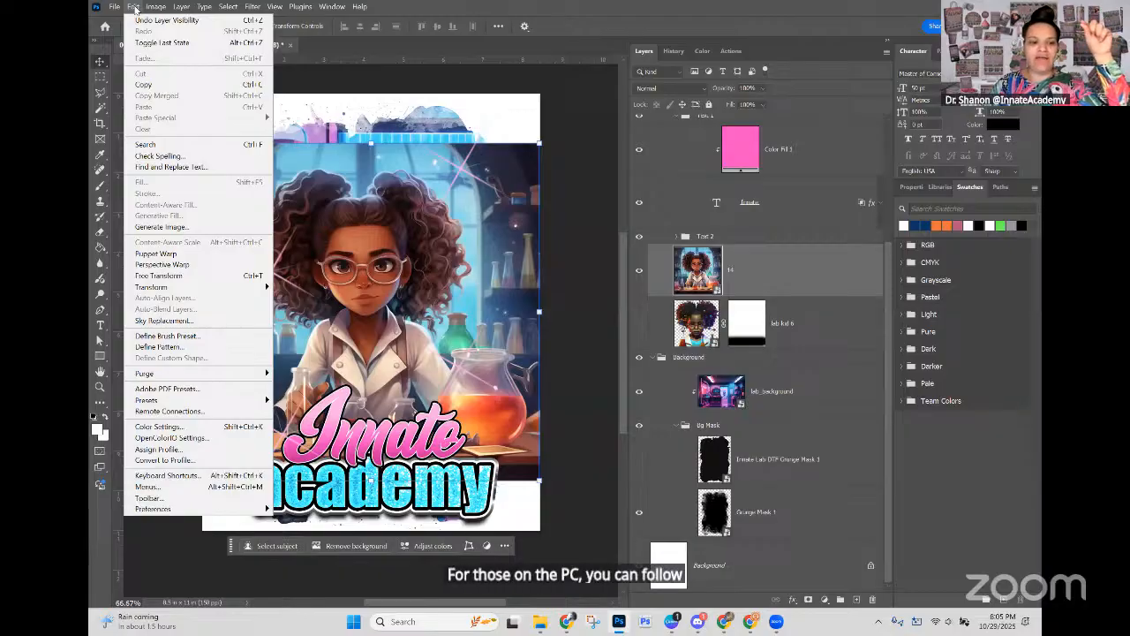
{"action": "mouse_move", "coordinate": [206, 511]}
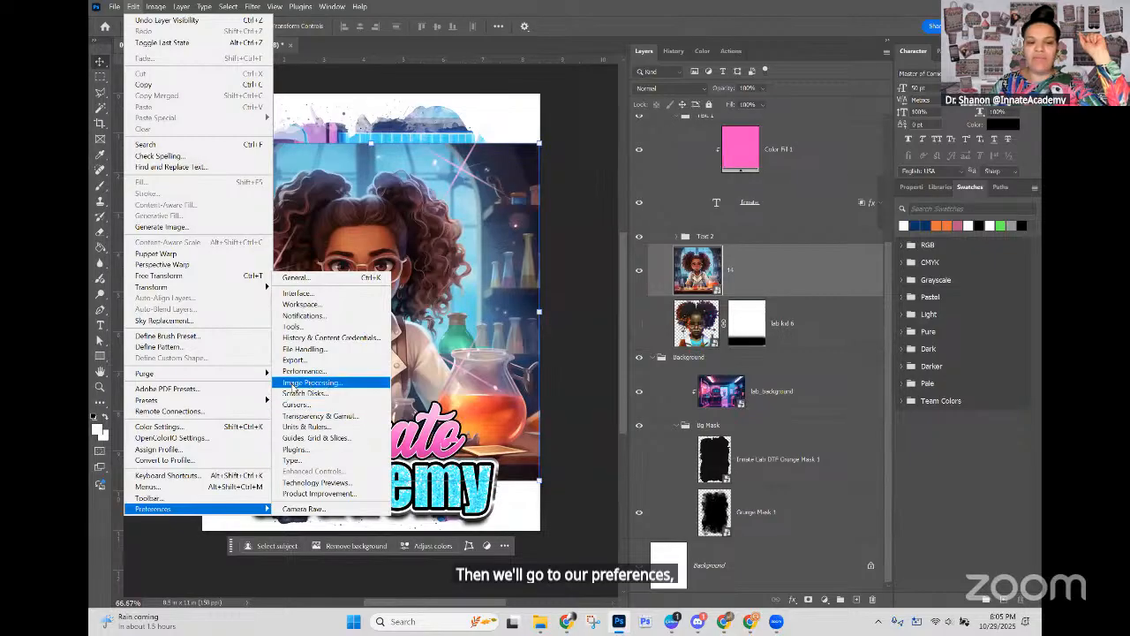
{"action": "left_click", "coordinate": [381, 386]}
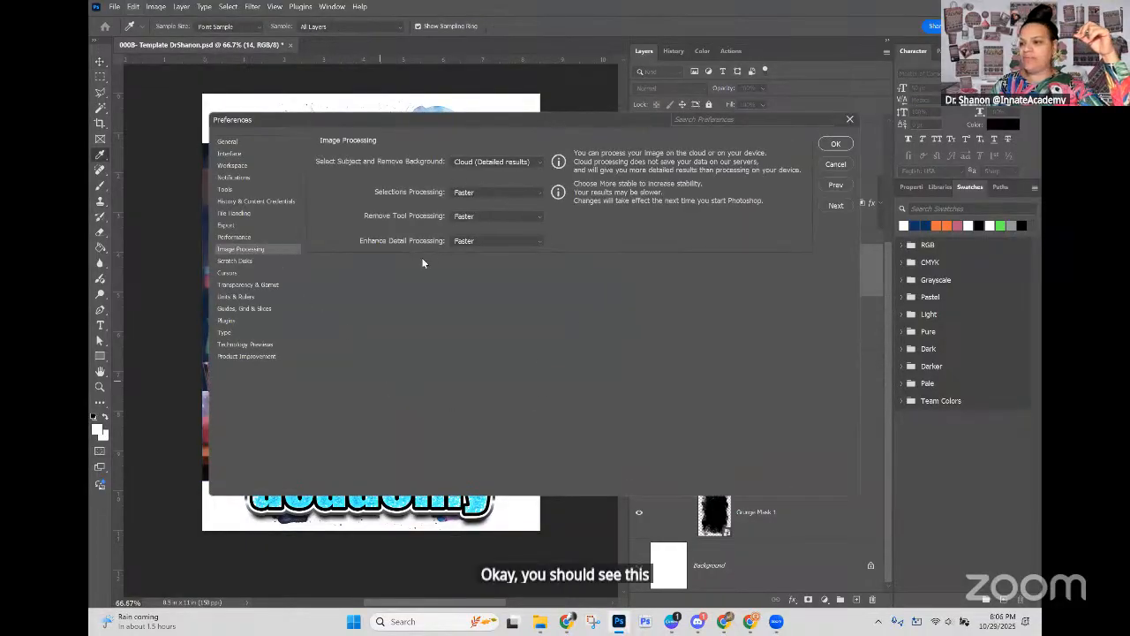
{"action": "left_click", "coordinate": [468, 165]}
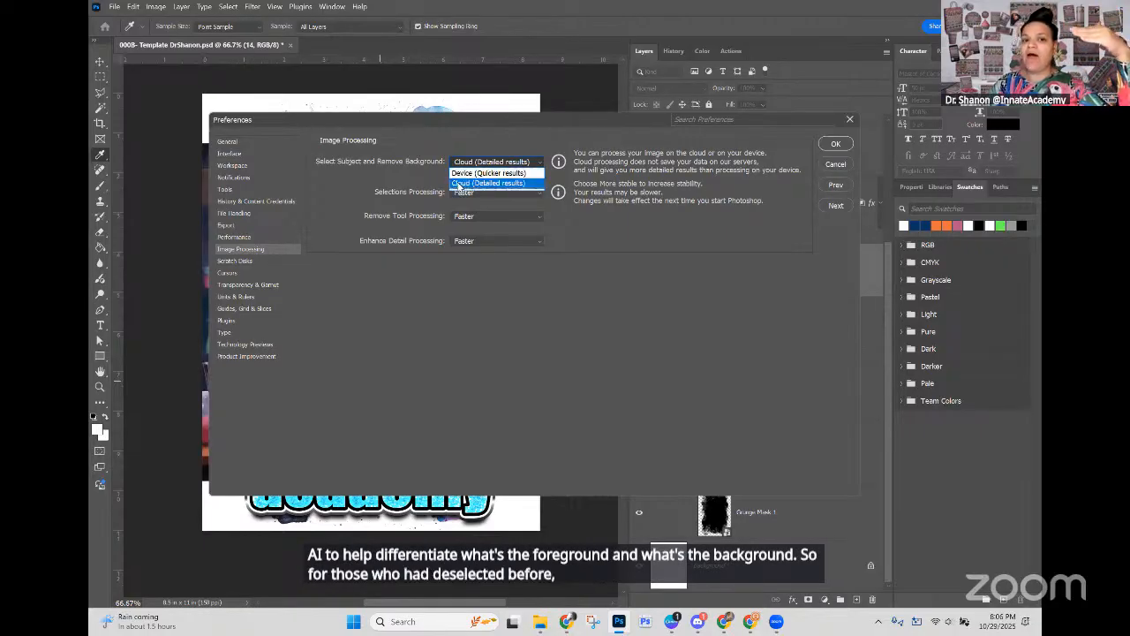
{"action": "left_click", "coordinate": [458, 183]}
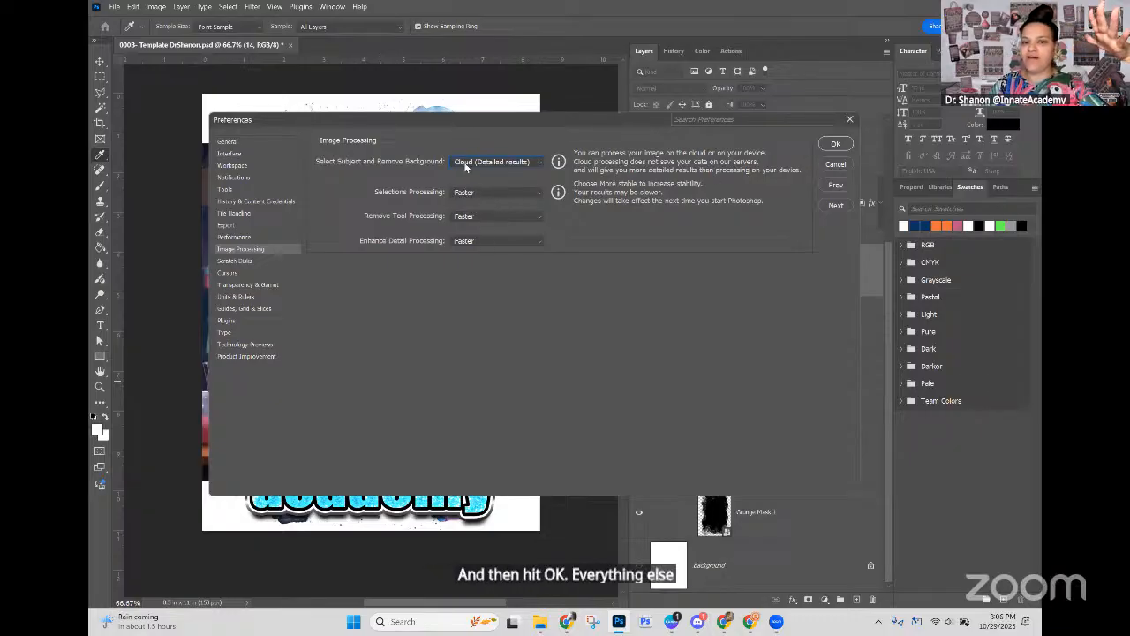
{"action": "left_click", "coordinate": [835, 144]}
{"action": "left_click", "coordinate": [837, 147]}
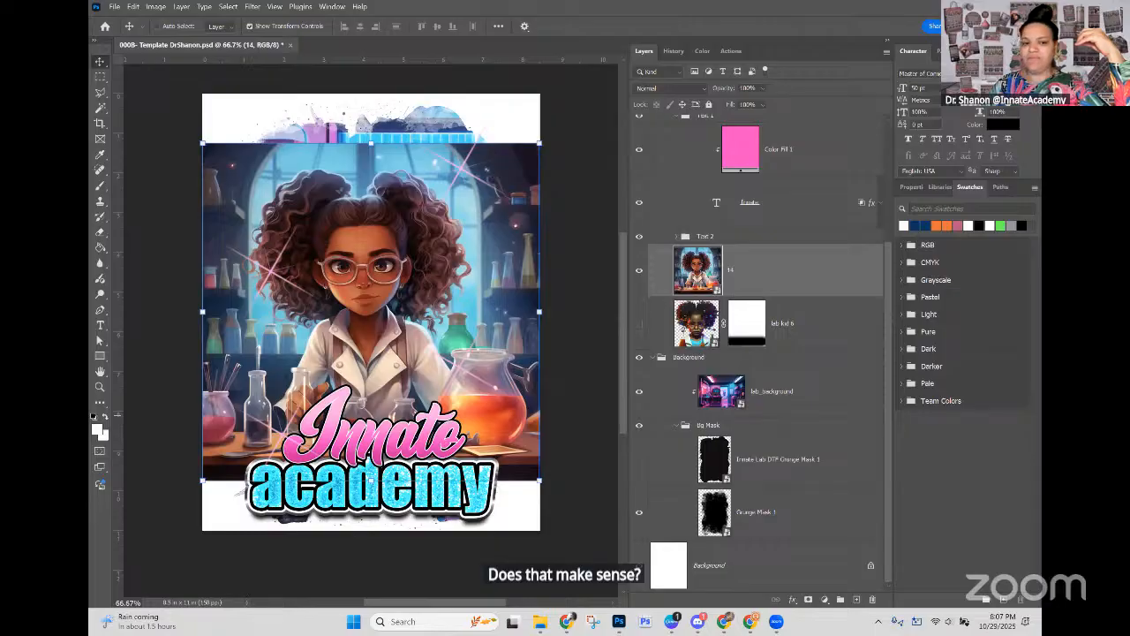
Step: Select the 14 layer and hide the Contextual Task Bar
{"action": "left_click", "coordinate": [723, 279]}
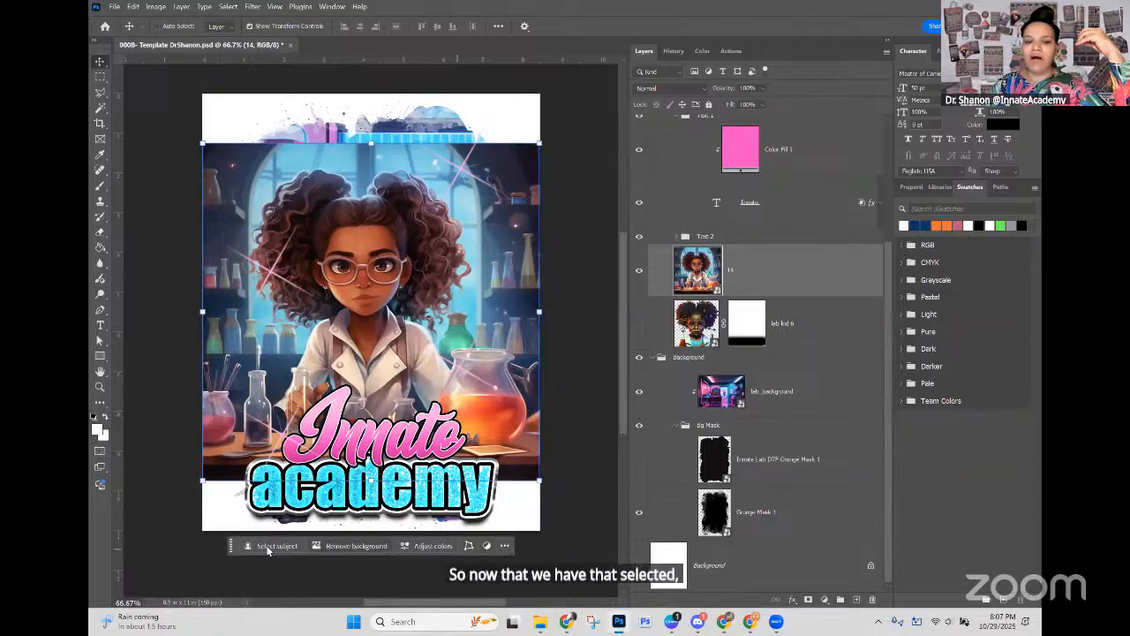
{"action": "left_click", "coordinate": [504, 547]}
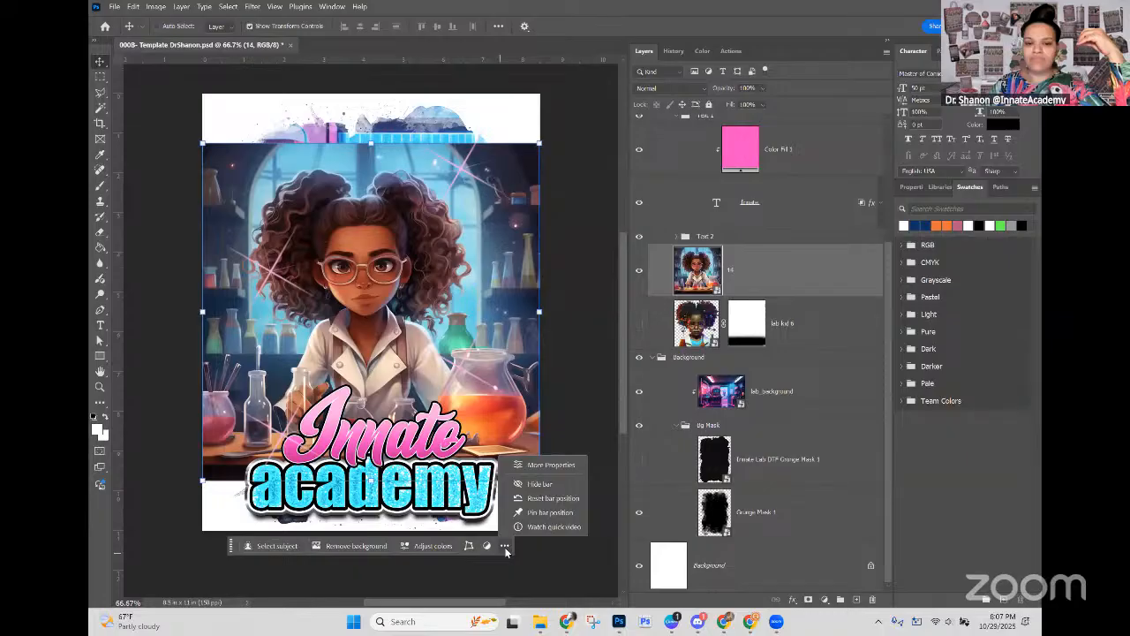
{"action": "left_click", "coordinate": [538, 484]}
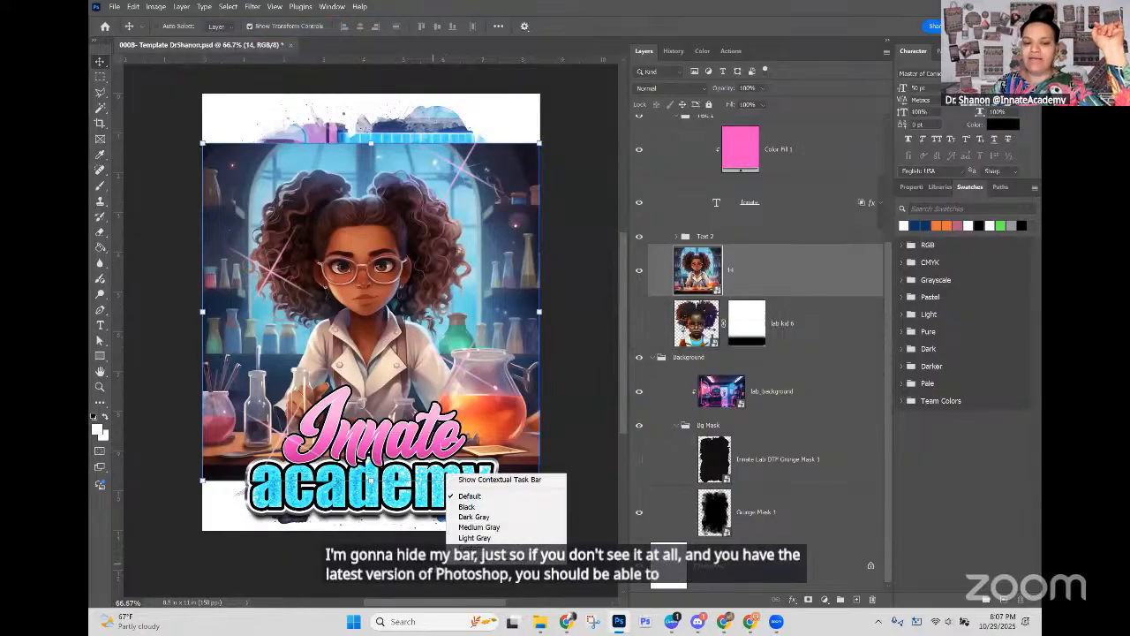
Step: Show the Contextual Task Bar again using the options of the empty area around the canvas
{"action": "right_click", "coordinate": [593, 482]}
{"action": "right_click", "coordinate": [156, 357]}
{"action": "right_click", "coordinate": [565, 160]}
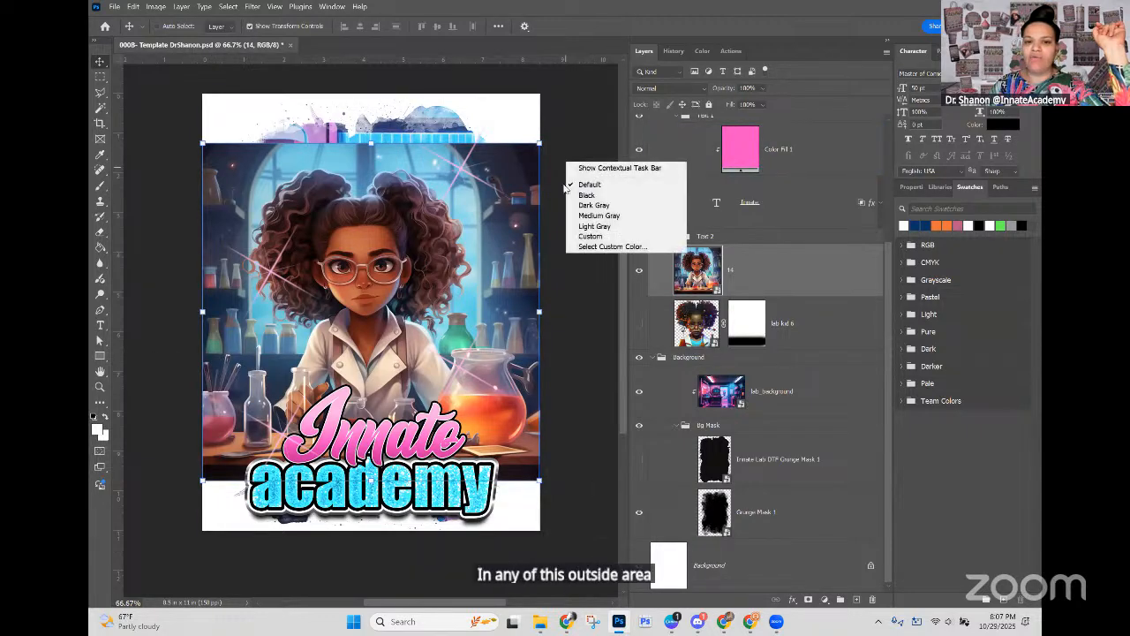
{"action": "right_click", "coordinate": [369, 550]}
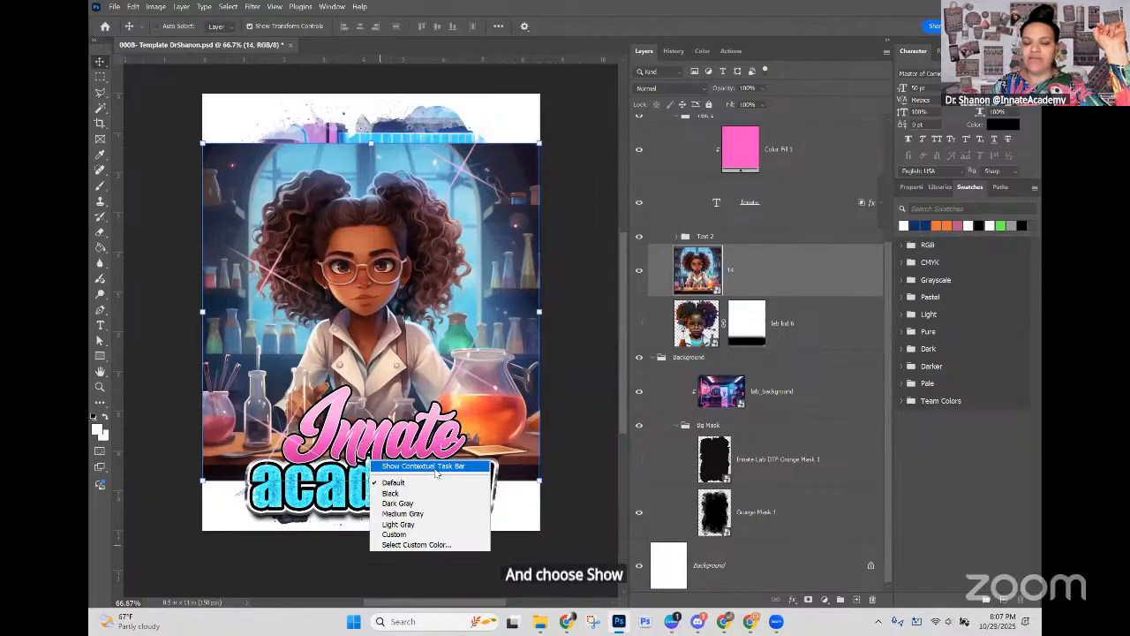
{"action": "left_click", "coordinate": [442, 468]}
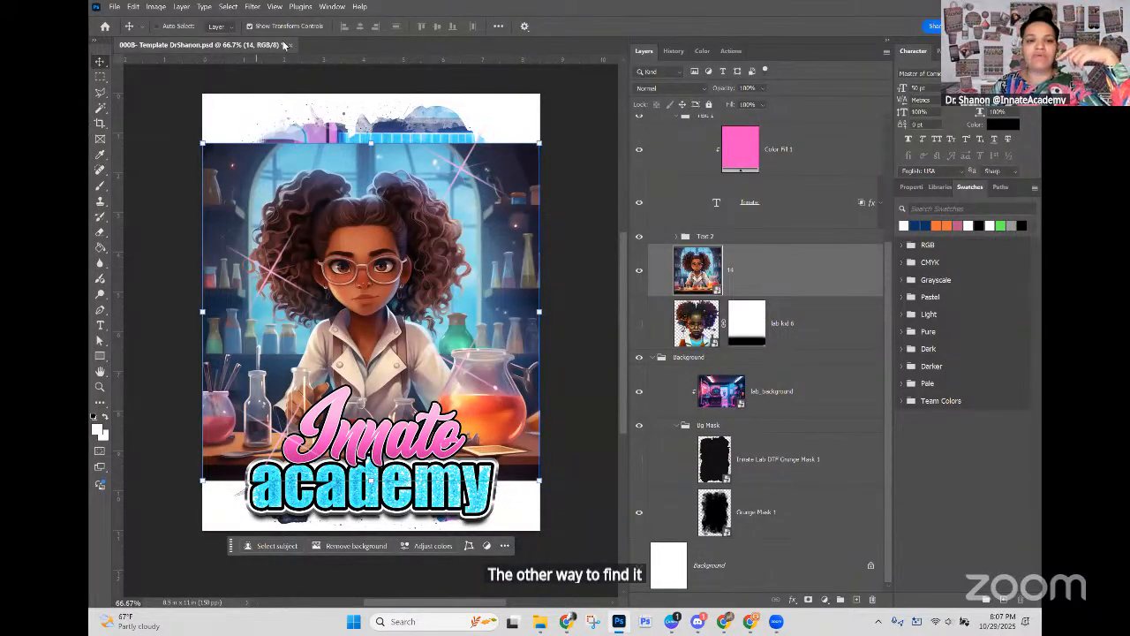
Step: Switch the Contextual Task Bar off and back on, and check its visibility setting
{"action": "left_click", "coordinate": [329, 7]}
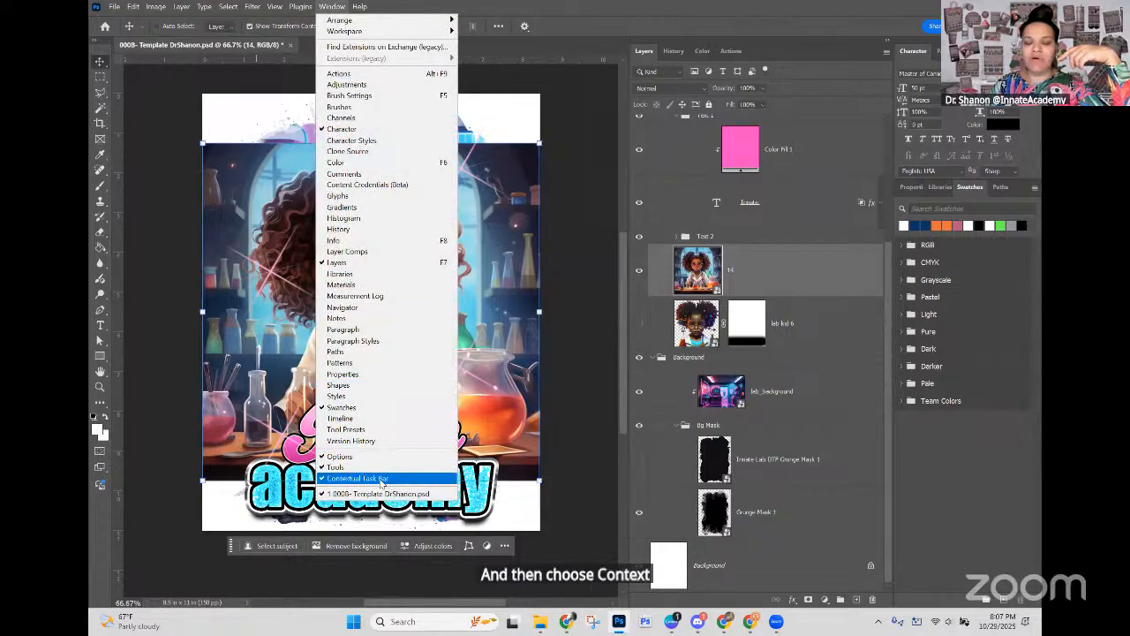
{"action": "left_click", "coordinate": [377, 480]}
{"action": "left_click", "coordinate": [331, 8]}
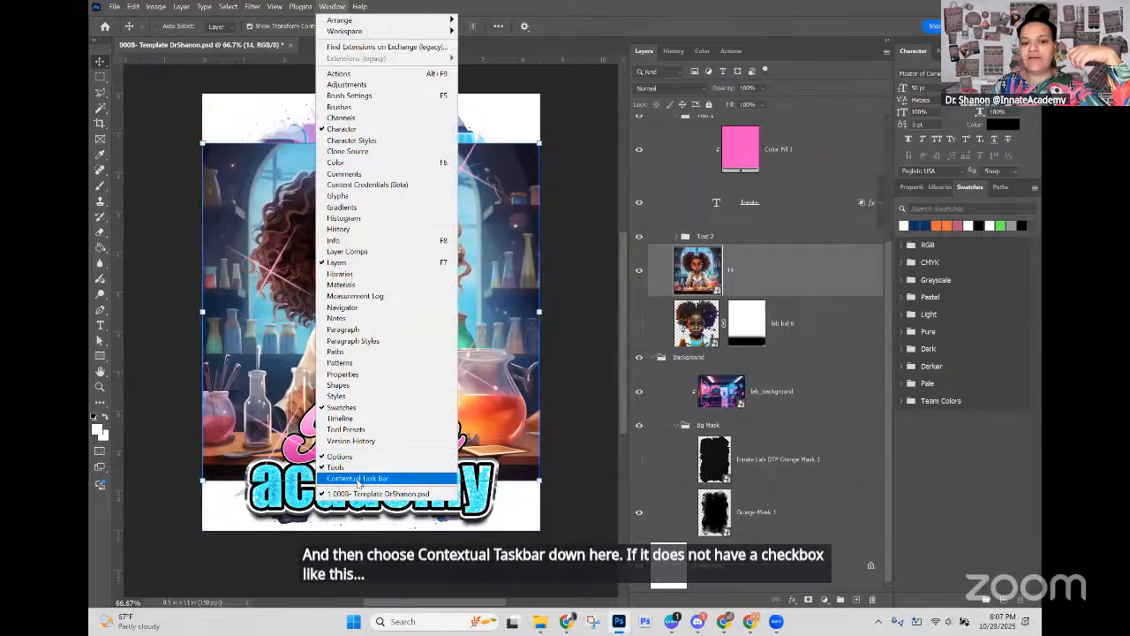
{"action": "left_click", "coordinate": [358, 479]}
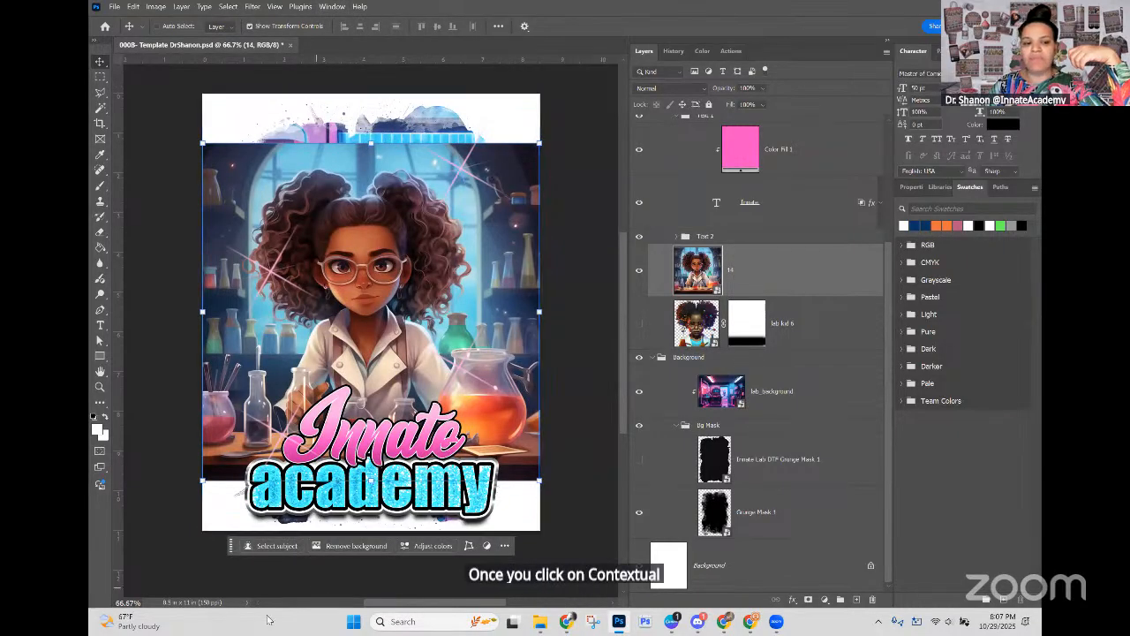
{"action": "left_click", "coordinate": [331, 7]}
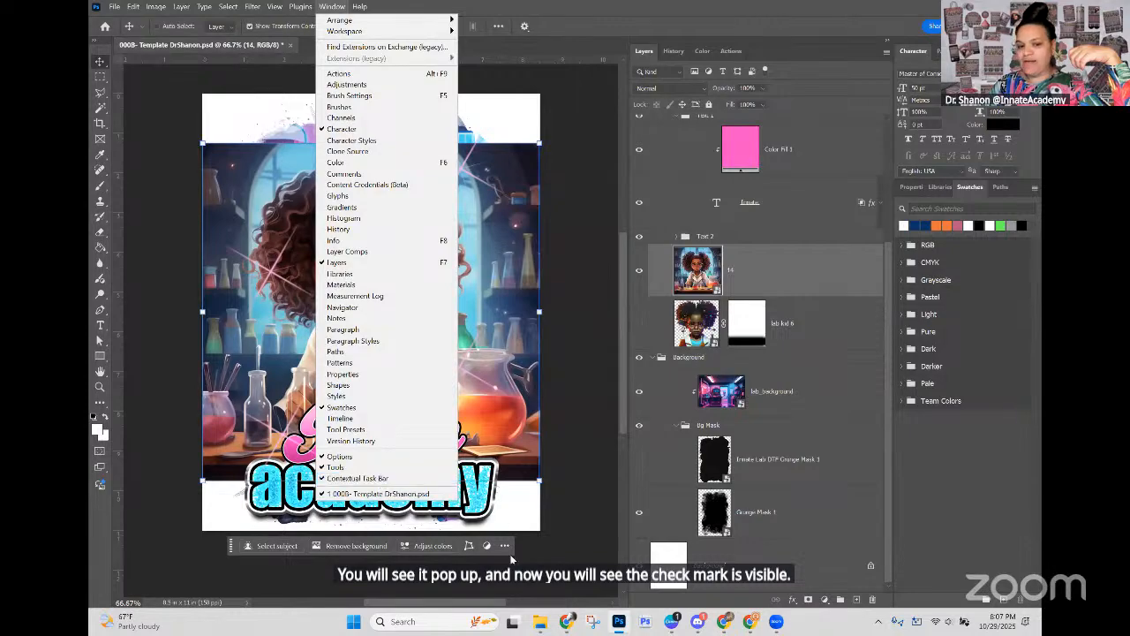
{"action": "left_click", "coordinate": [533, 555]}
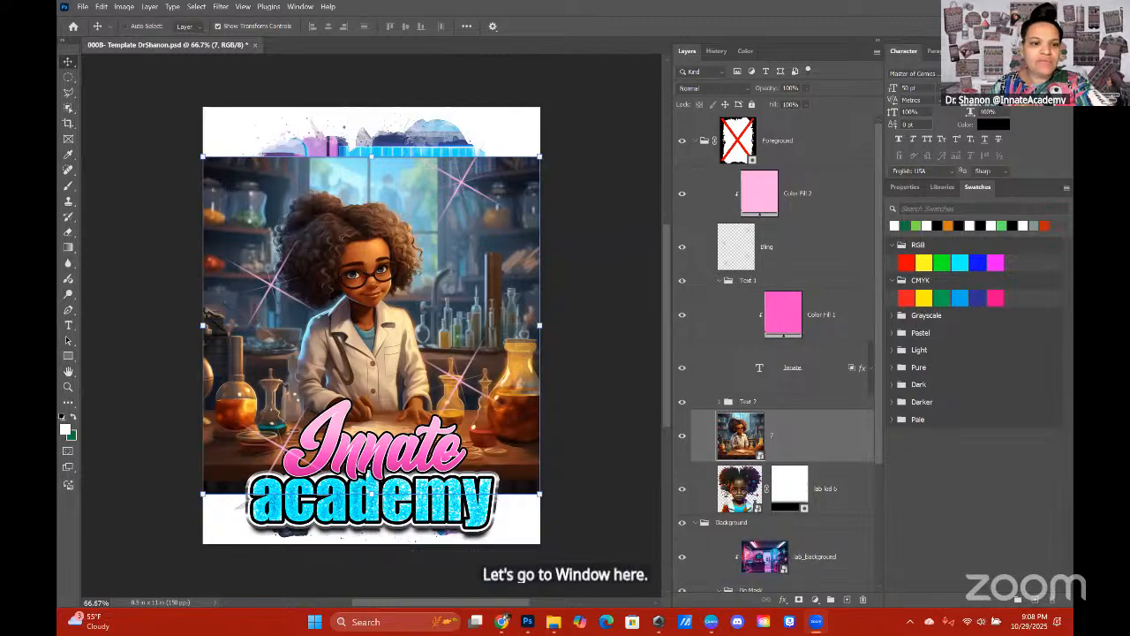
Step: Check that the Contextual Task Bar is enabled and pin its position
{"action": "left_click", "coordinate": [294, 7]}
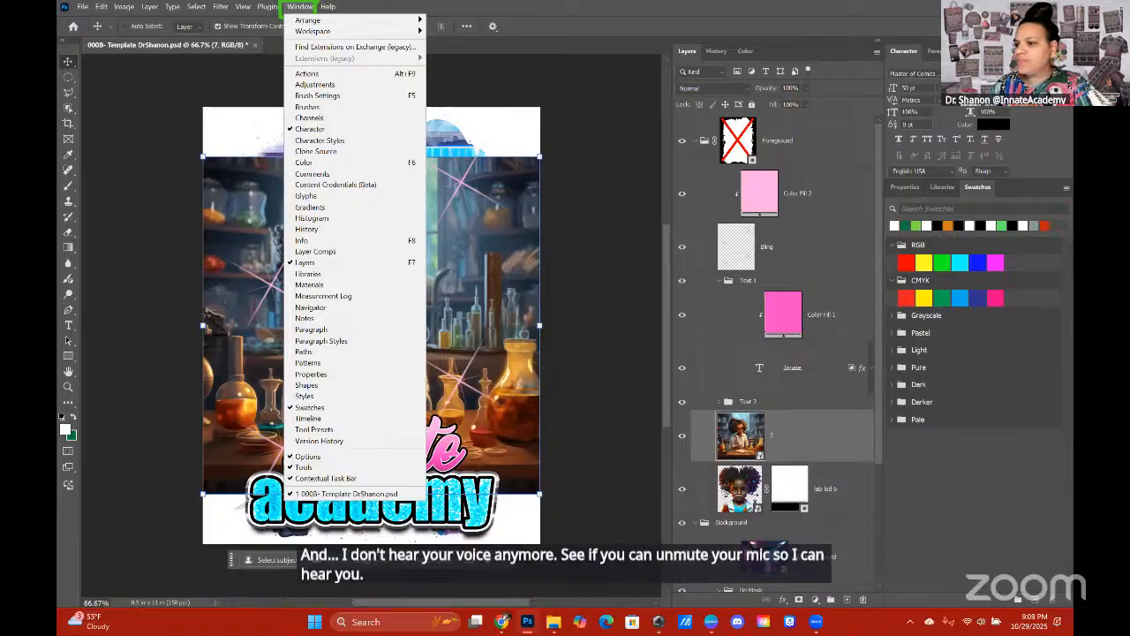
{"action": "left_click", "coordinate": [225, 78]}
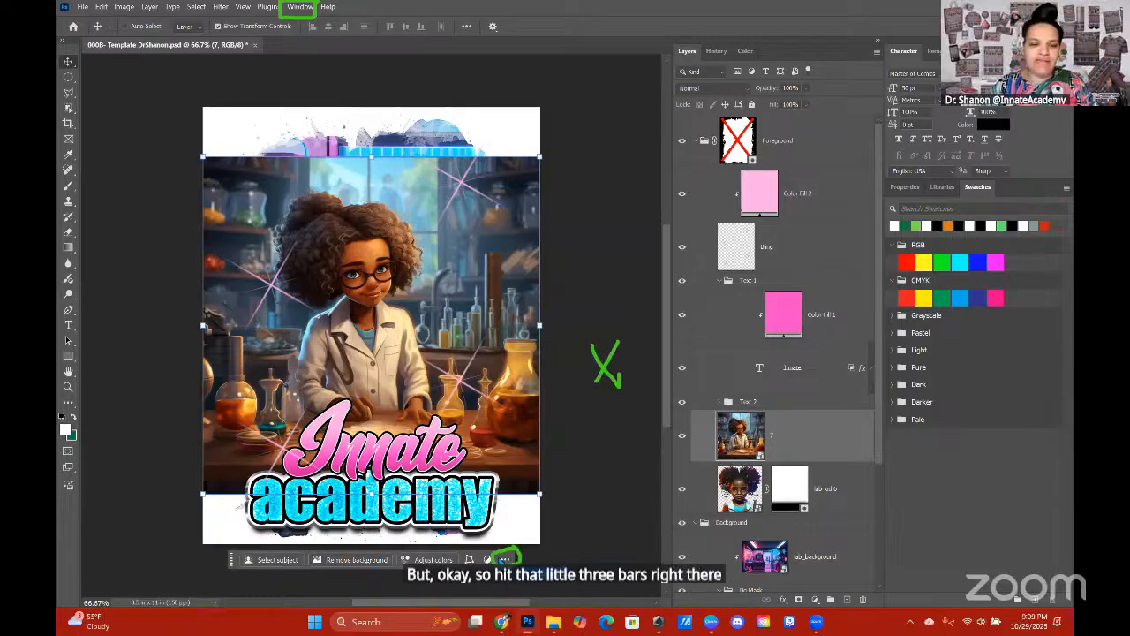
{"action": "left_click", "coordinate": [506, 560]}
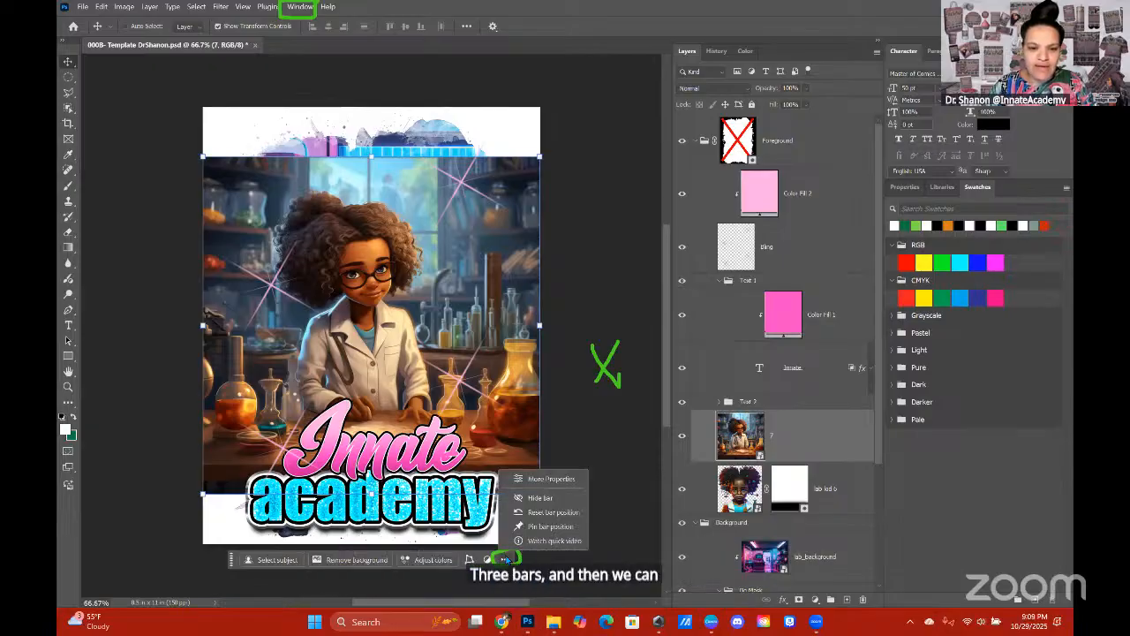
{"action": "left_click", "coordinate": [552, 527]}
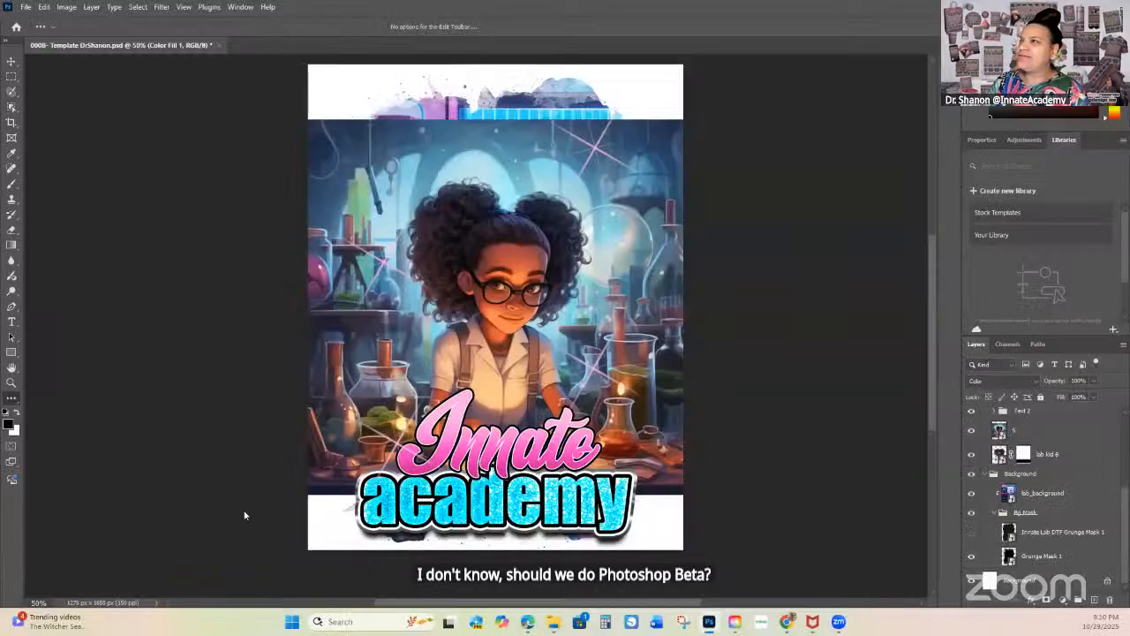
Step: Hide the Contextual Task Bar and show it again using the options of the empty area beside the canvas
{"action": "right_click", "coordinate": [280, 523]}
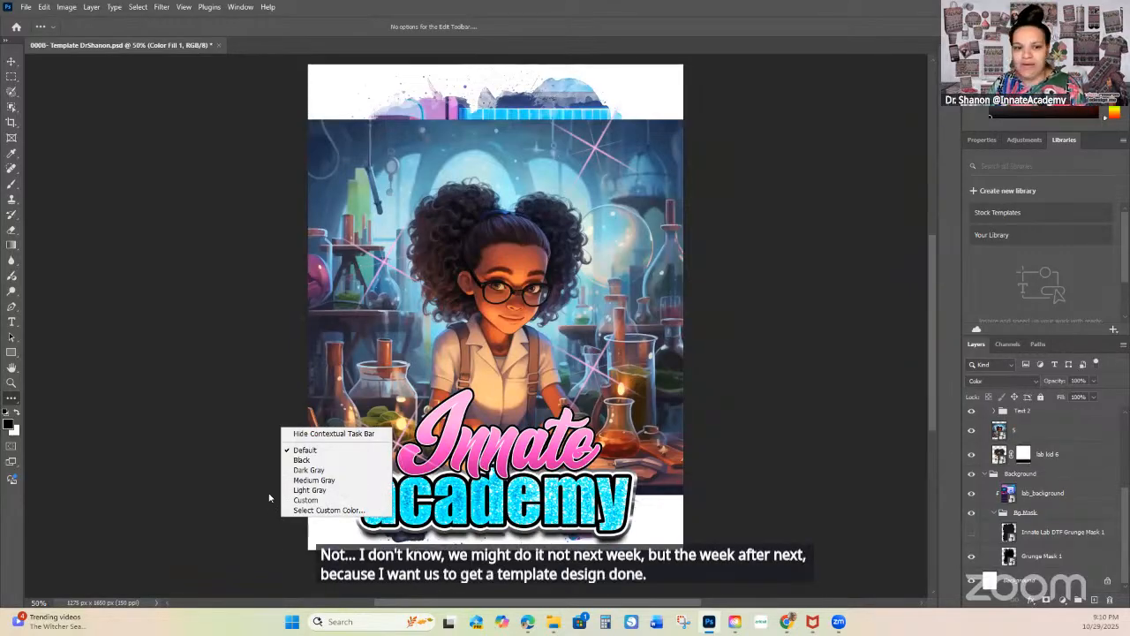
{"action": "left_click", "coordinate": [301, 434]}
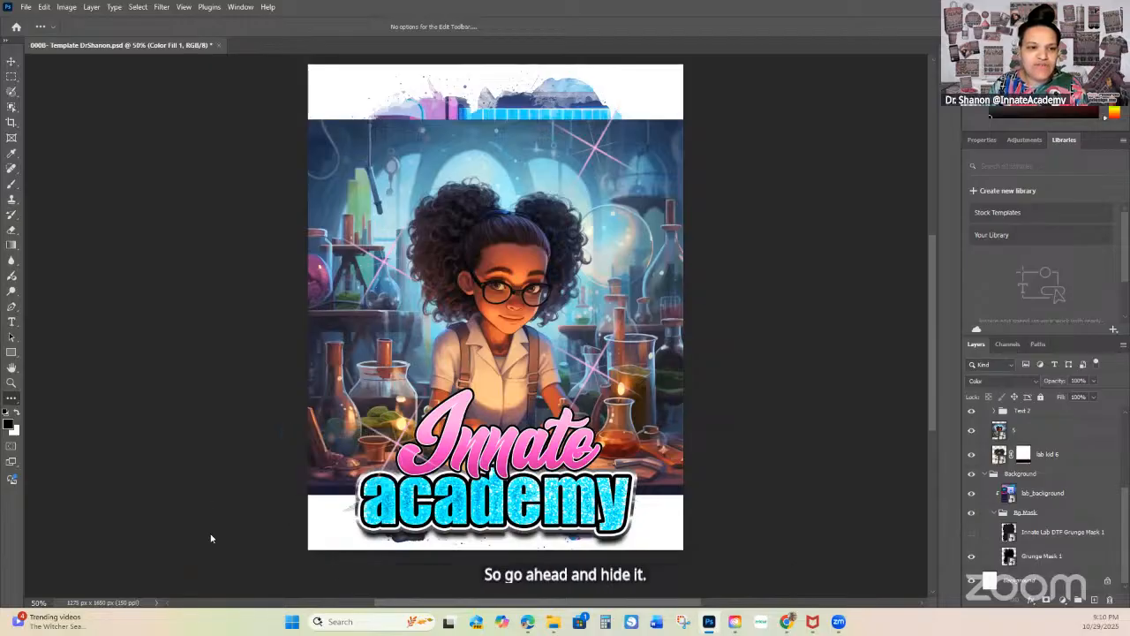
{"action": "right_click", "coordinate": [246, 524]}
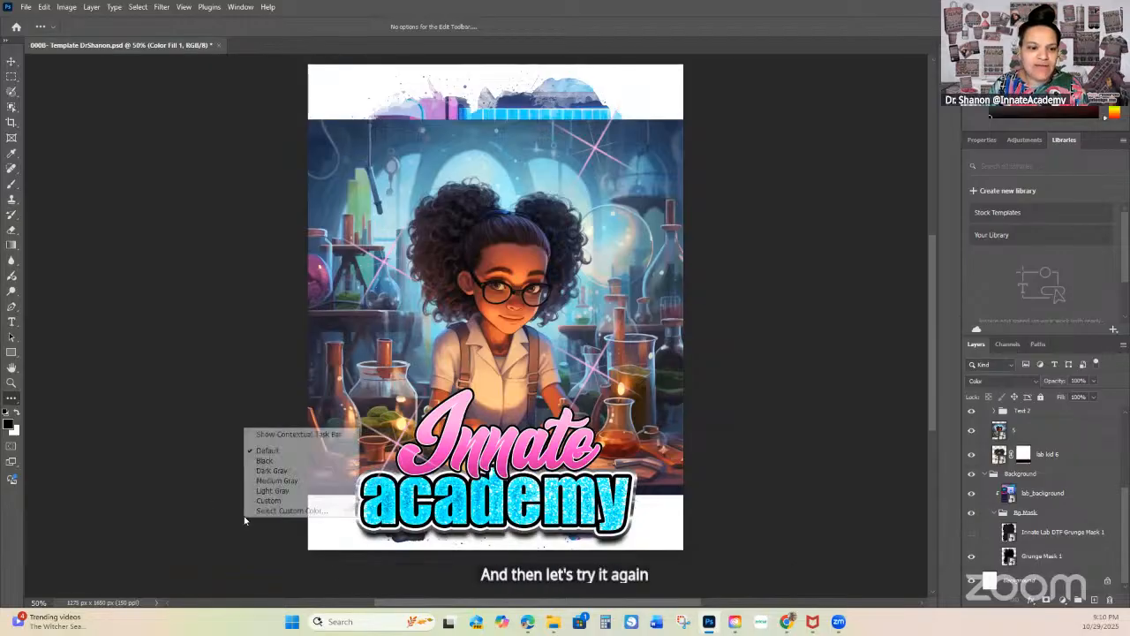
{"action": "left_click", "coordinate": [277, 435]}
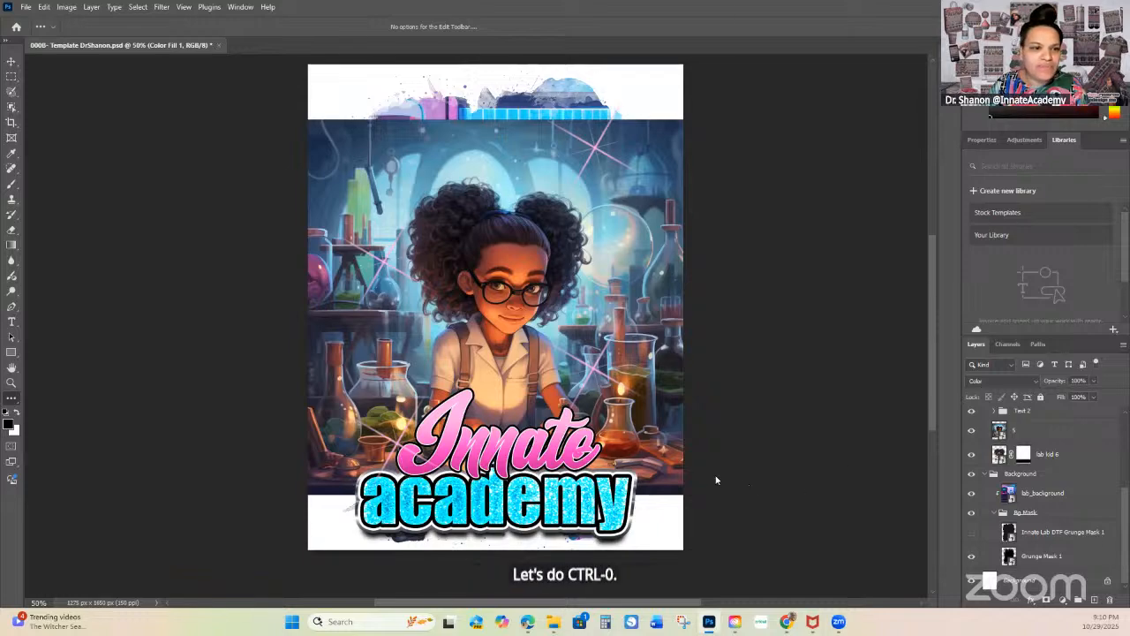
Step: Select the 5 layer to bring up its Contextual Task Bar and widen the docked panel area to include History
{"action": "key", "text": "ctrl+0"}
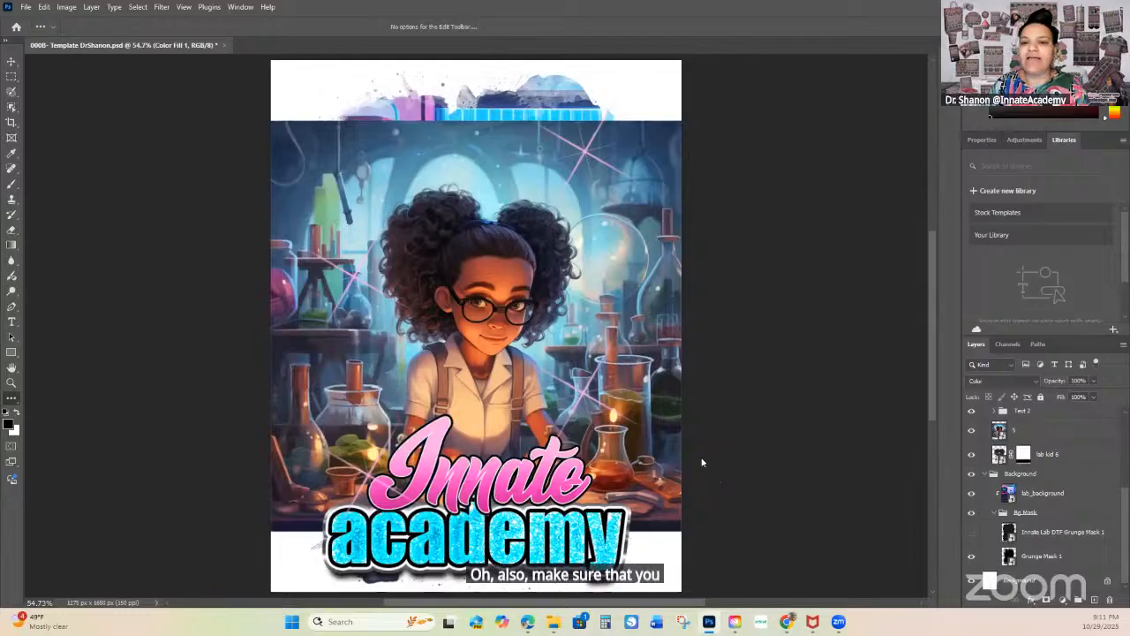
{"action": "left_click", "coordinate": [1004, 431]}
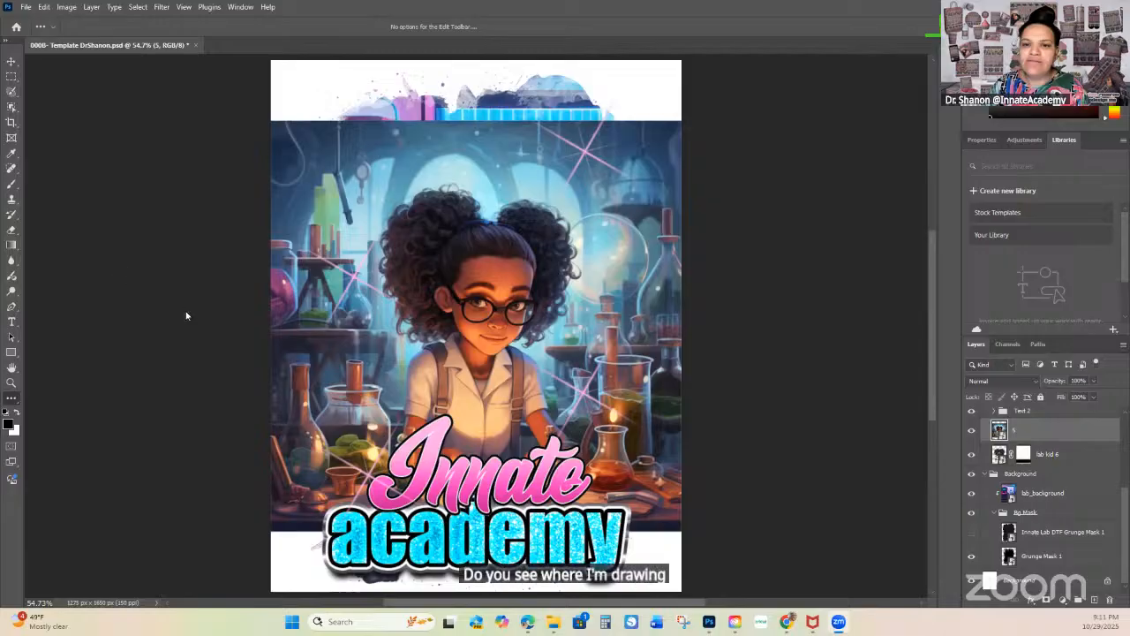
{"action": "scroll", "coordinate": [187, 331], "scroll_direction": "down", "scroll_amount": 2}
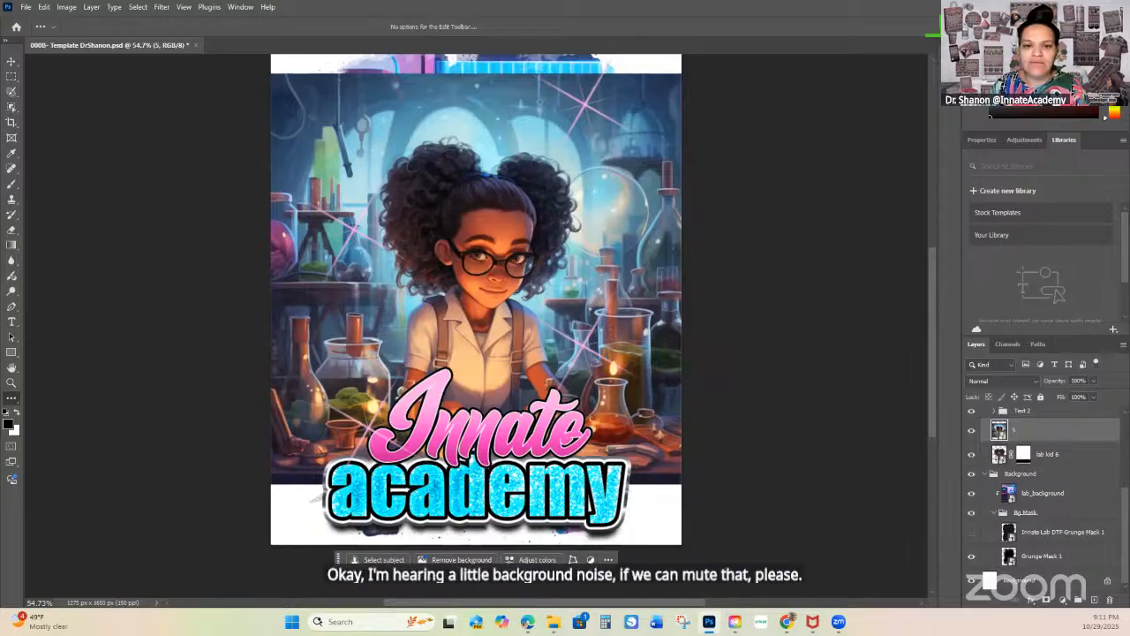
{"action": "left_click", "coordinate": [247, 507]}
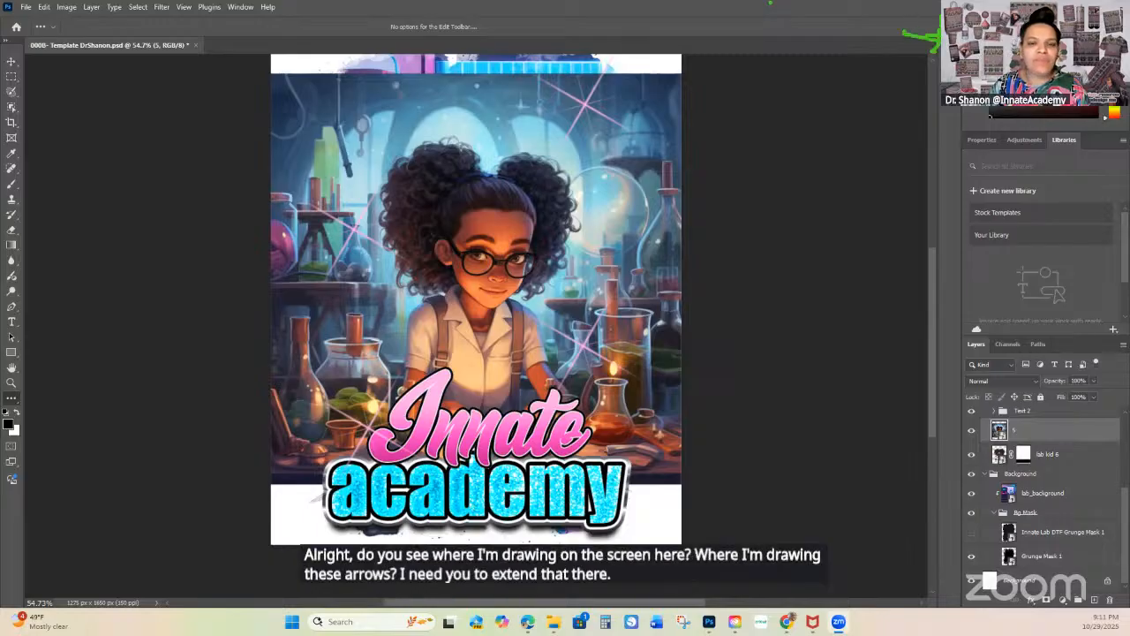
{"action": "left_click_drag", "start_coordinate": [962, 265], "coordinate": [847, 265]}
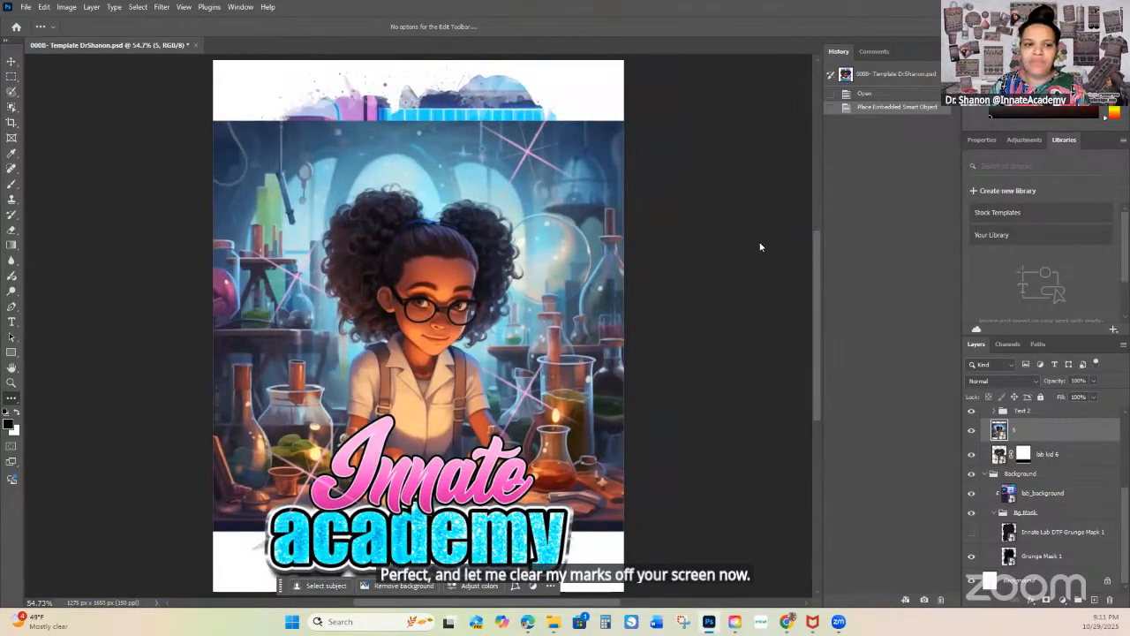
Step: Pin the position of the Contextual Task Bar below the artwork
{"action": "scroll", "coordinate": [758, 260], "scroll_direction": "down", "scroll_amount": 4}
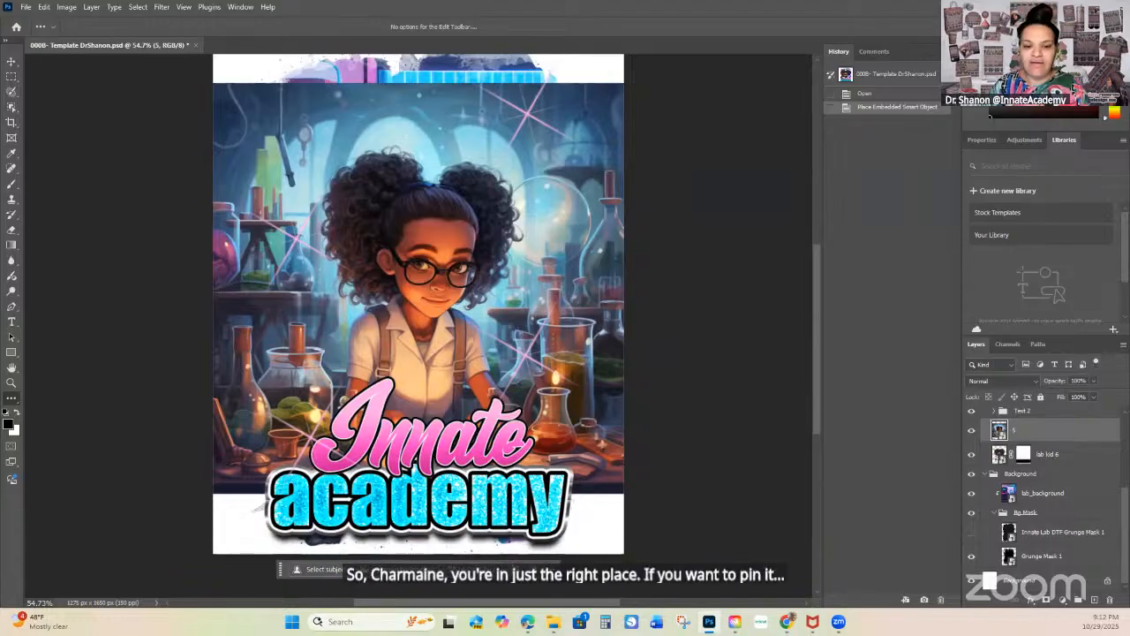
{"action": "left_click", "coordinate": [554, 569]}
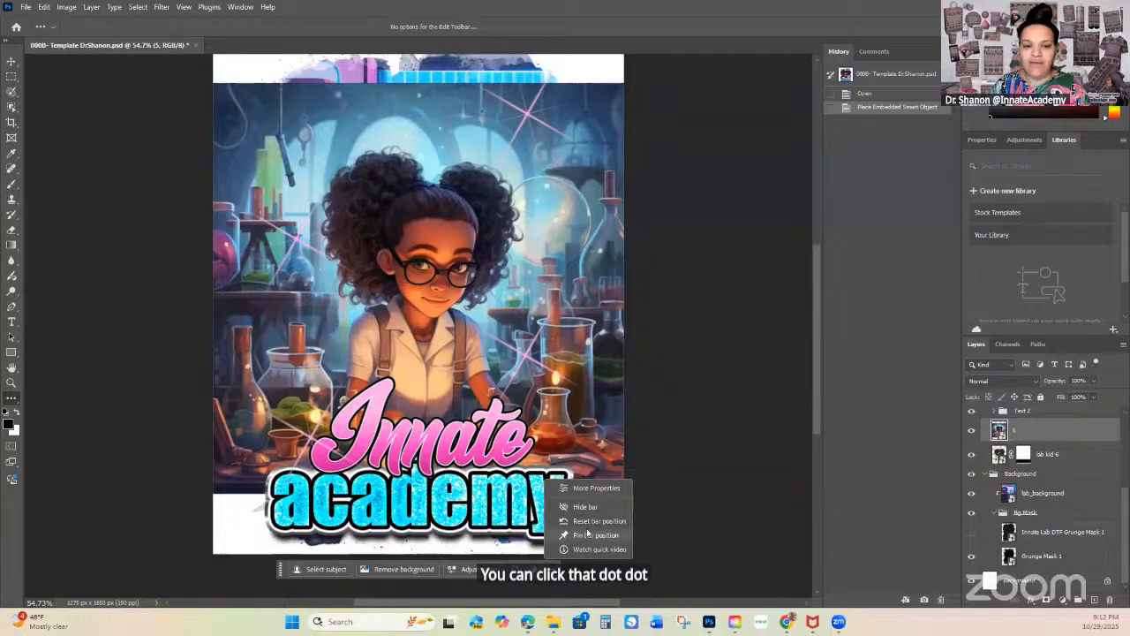
{"action": "left_click", "coordinate": [592, 534]}
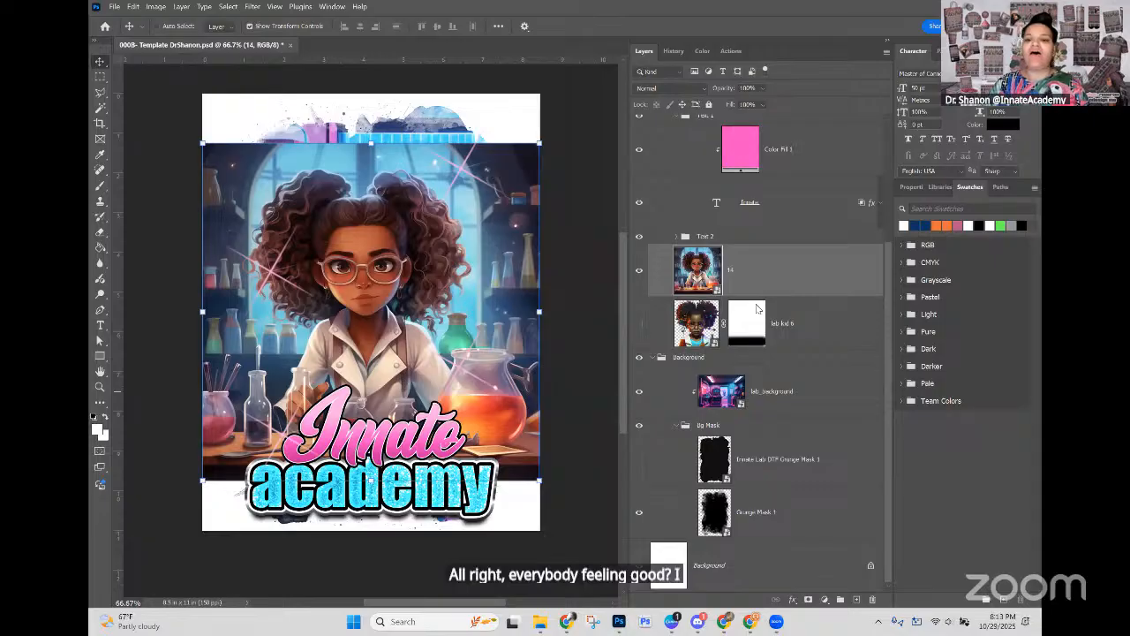
Step: Remove the background of the image on the 14 layer and hide the Background group
{"action": "left_click", "coordinate": [757, 273]}
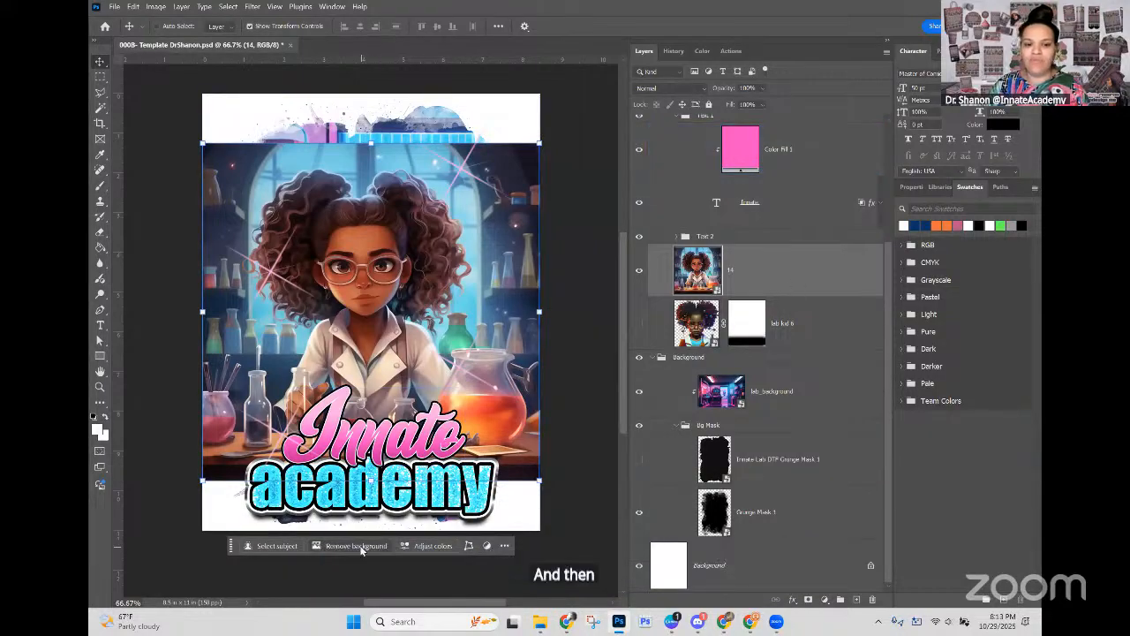
{"action": "left_click", "coordinate": [357, 546]}
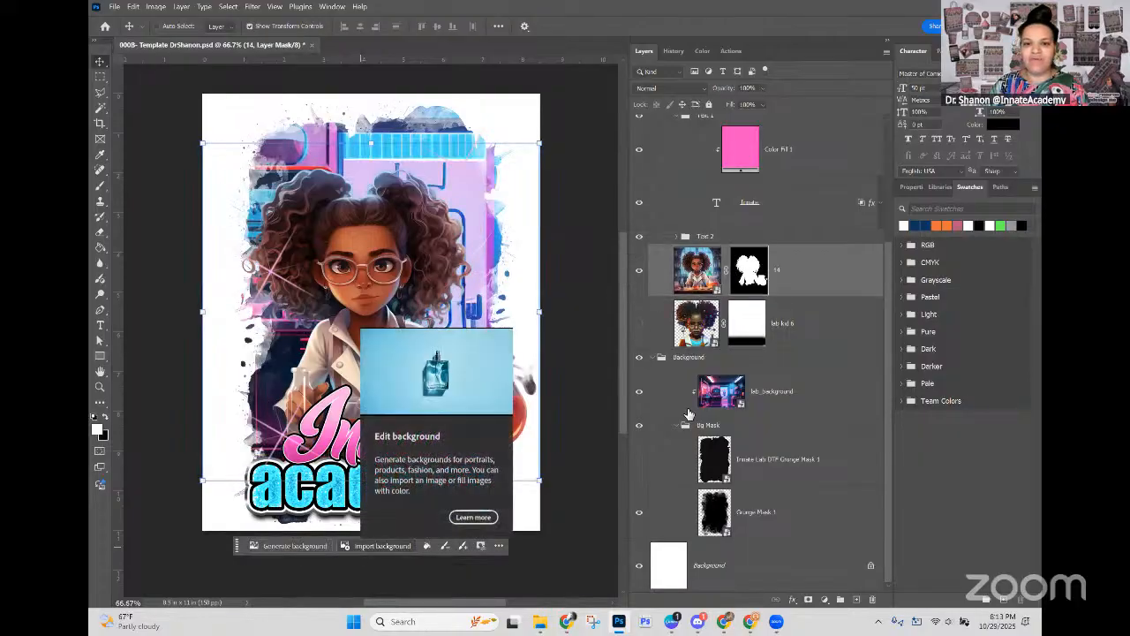
{"action": "left_click", "coordinate": [639, 358]}
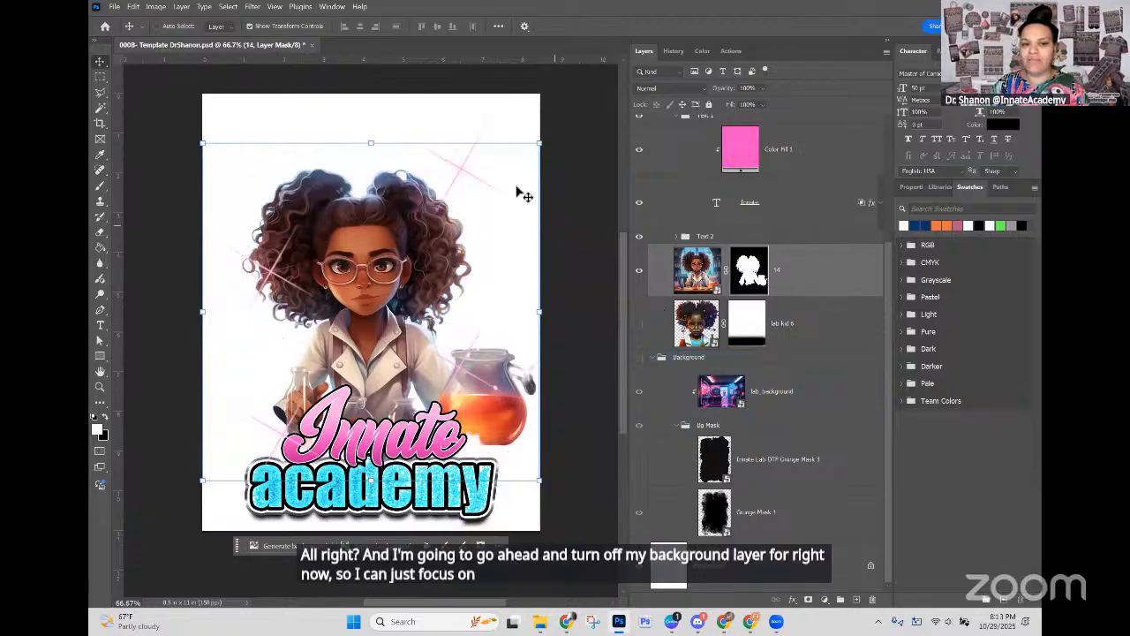
Step: Hide the Bling layer and the Text 1 and Text 2 groups, leaving Text 1 collapsed
{"action": "scroll", "coordinate": [746, 287], "scroll_direction": "up", "scroll_amount": 5}
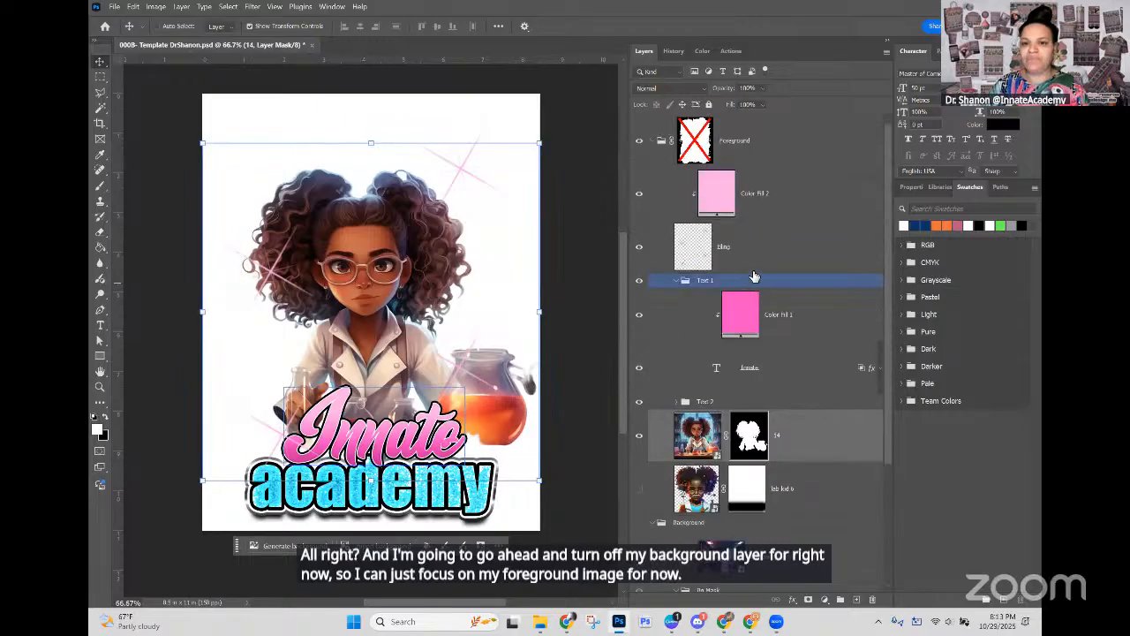
{"action": "left_click", "coordinate": [805, 174]}
{"action": "left_click", "coordinate": [680, 249]}
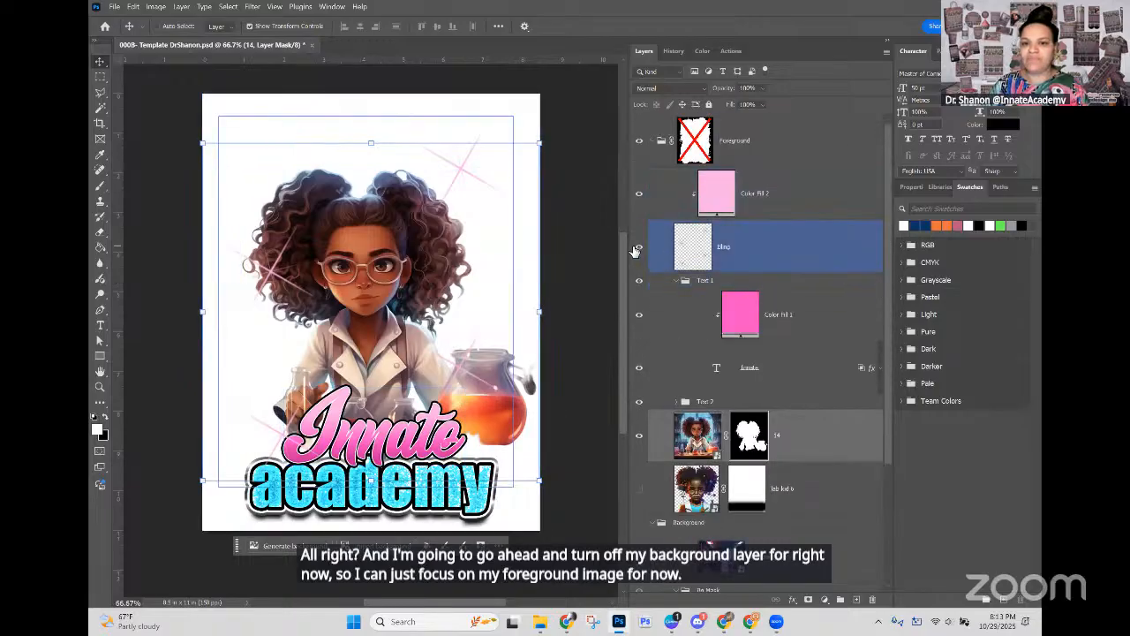
{"action": "left_click", "coordinate": [638, 248]}
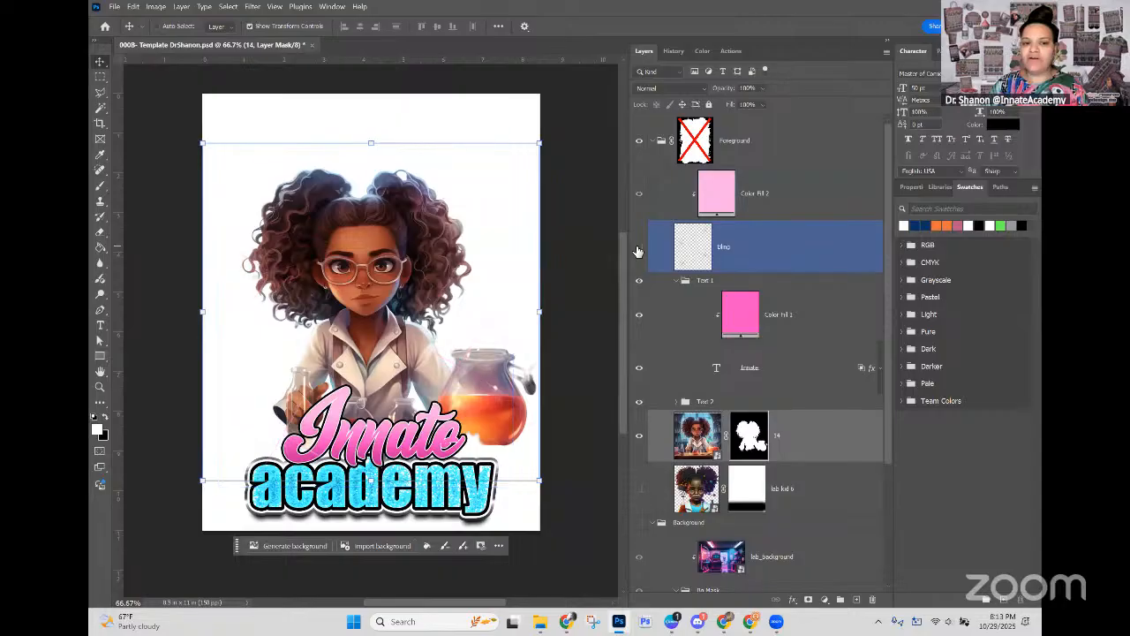
{"action": "left_click", "coordinate": [664, 281]}
{"action": "left_click", "coordinate": [675, 280]}
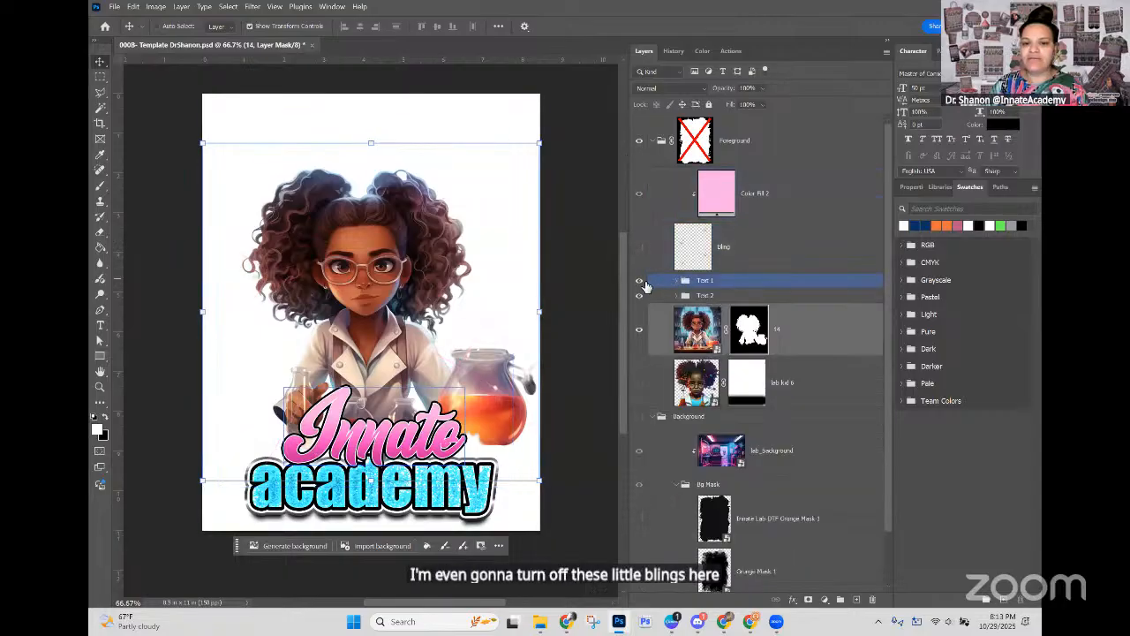
{"action": "left_click", "coordinate": [638, 281]}
{"action": "left_click", "coordinate": [638, 296]}
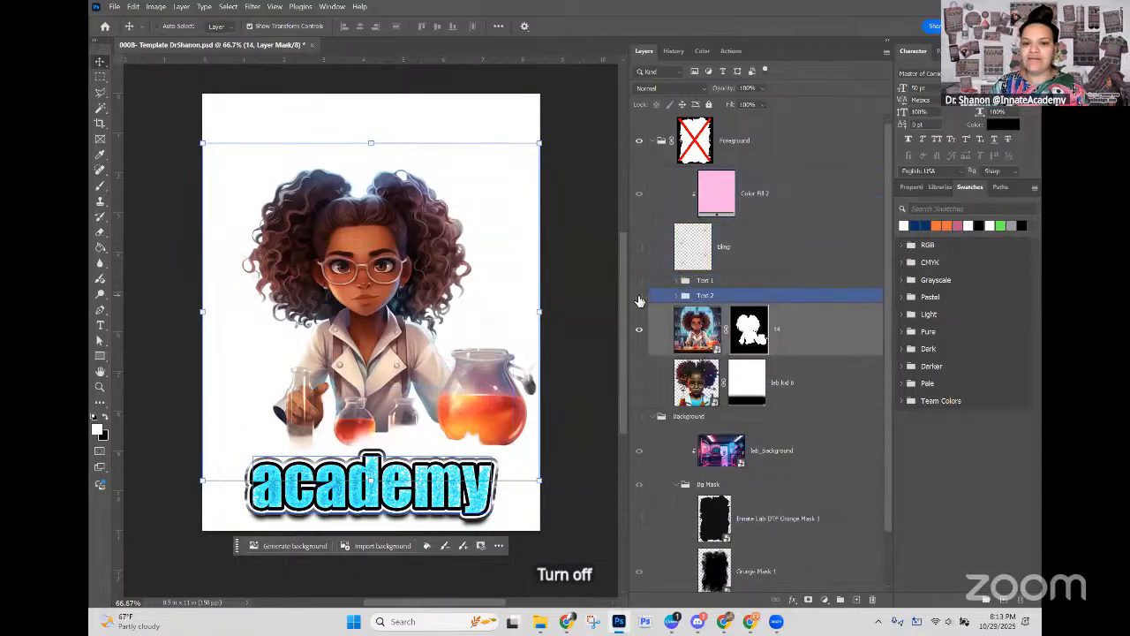
{"action": "left_click", "coordinate": [638, 296]}
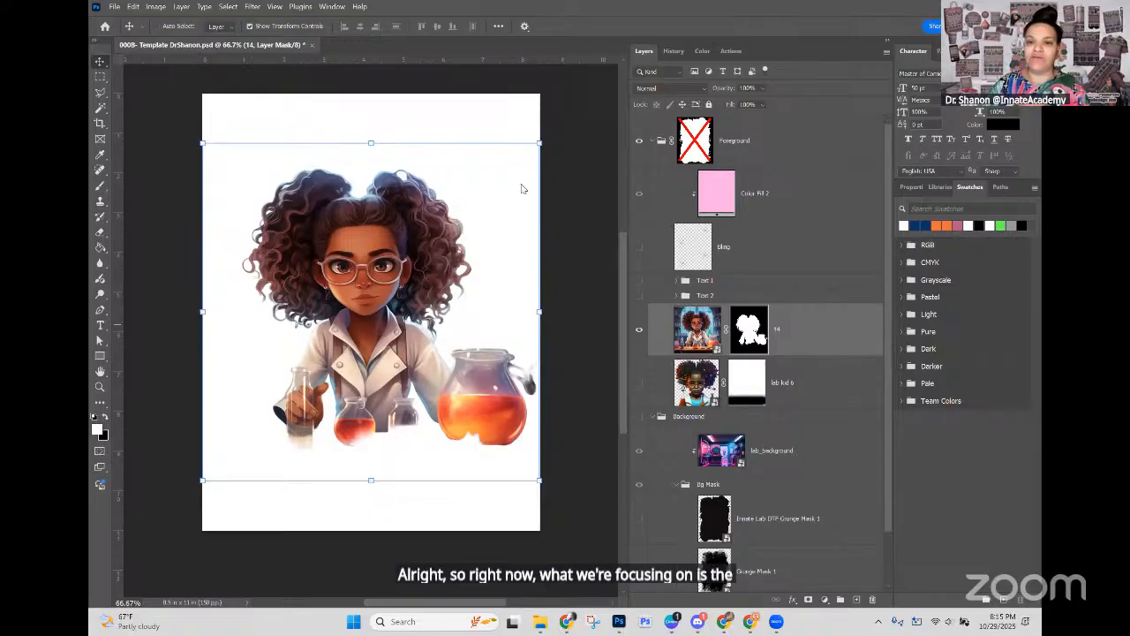
Step: Collapse the Foreground and Background groups and toggle the Background group's visibility on and off to compare them
{"action": "left_click", "coordinate": [654, 145]}
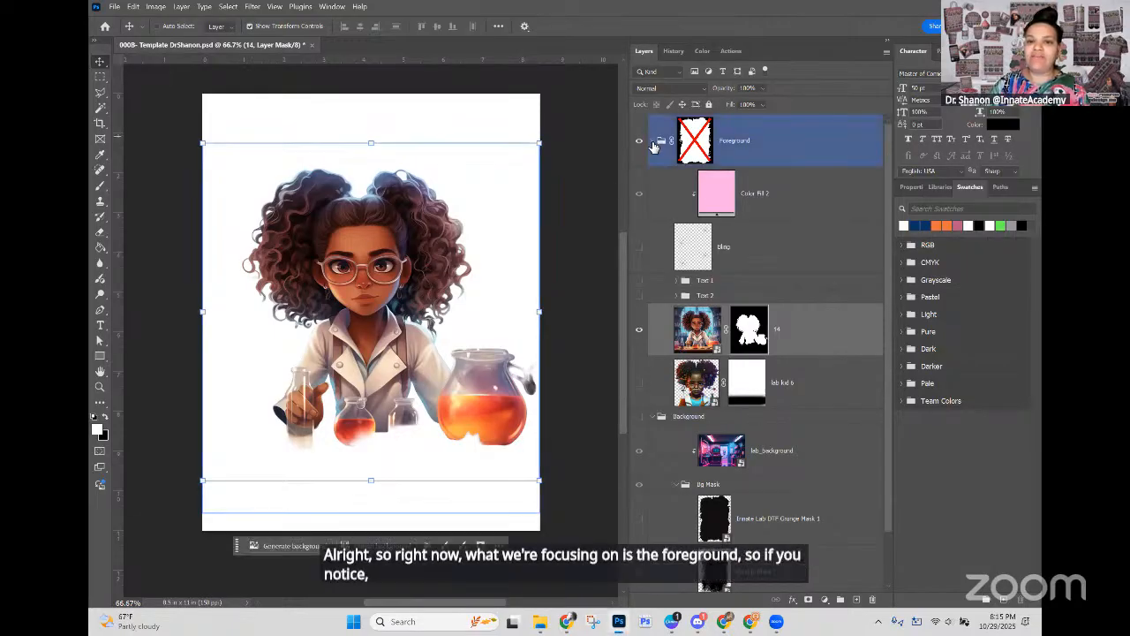
{"action": "left_click", "coordinate": [654, 142]}
{"action": "left_click", "coordinate": [653, 176]}
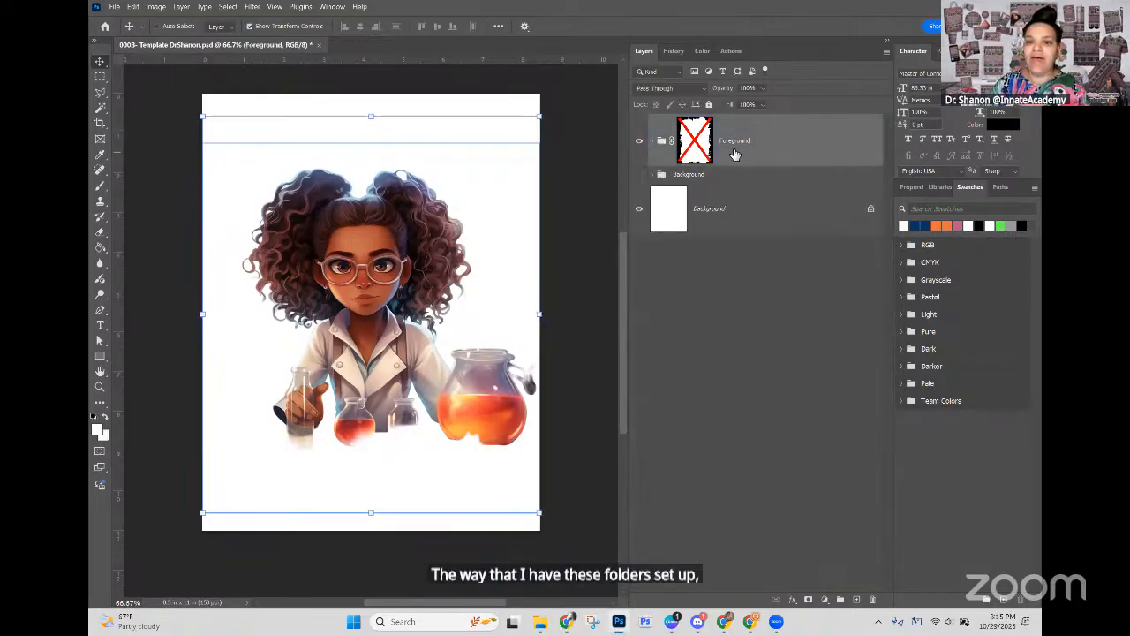
{"action": "left_click", "coordinate": [636, 176]}
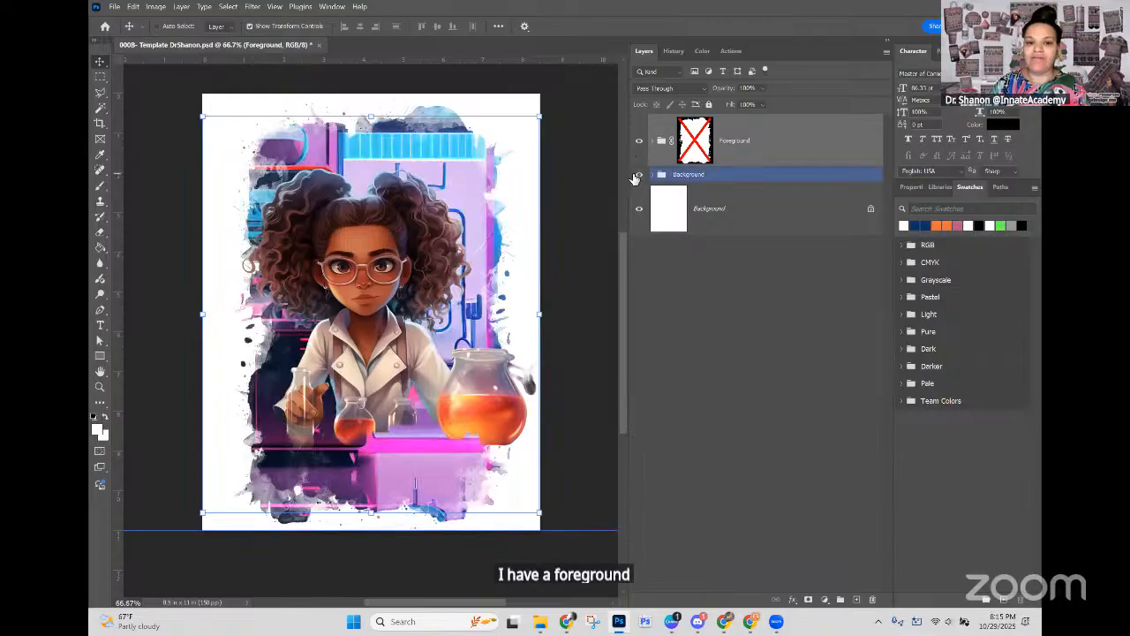
{"action": "left_click", "coordinate": [637, 176]}
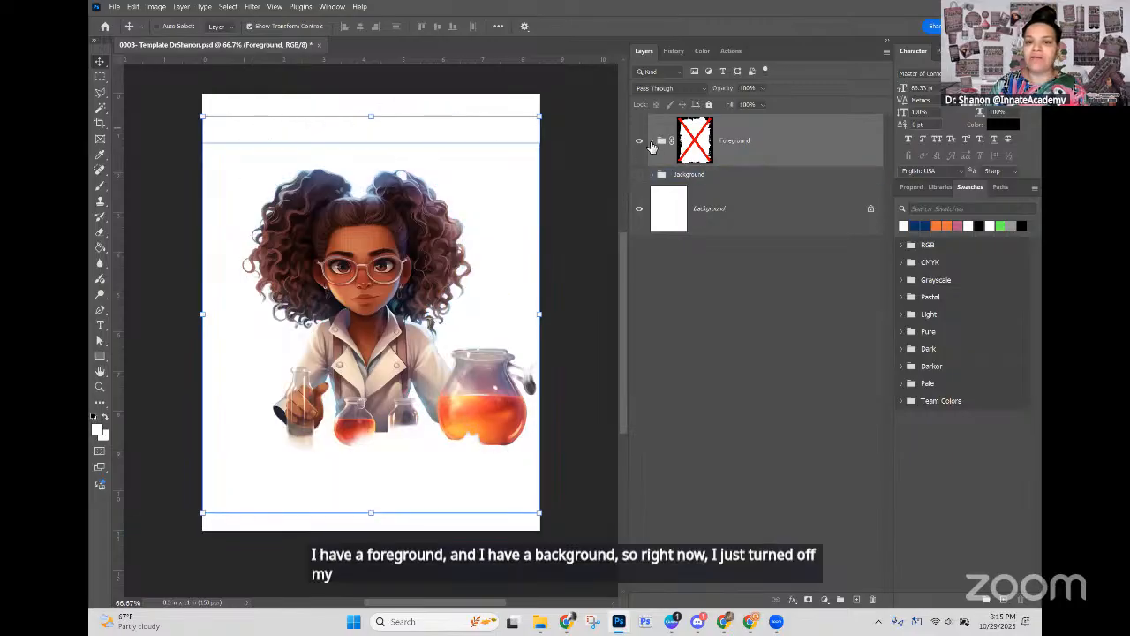
Step: Expand the Foreground group and delete the layer mask from the 14 layer
{"action": "left_click", "coordinate": [652, 141]}
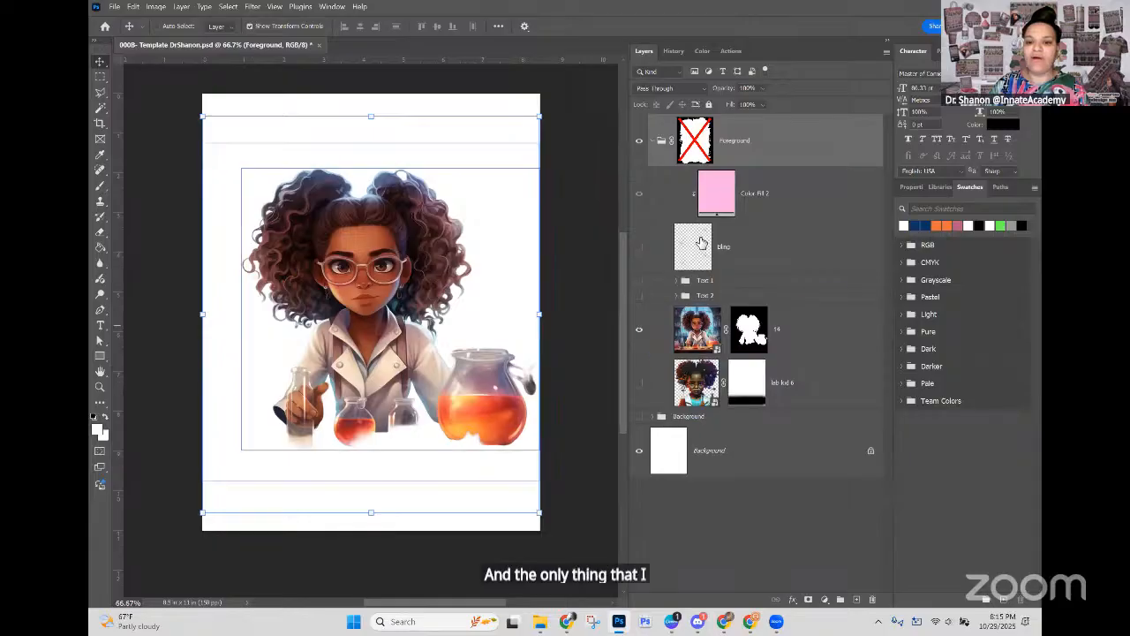
{"action": "left_click", "coordinate": [690, 196]}
{"action": "left_click", "coordinate": [682, 338]}
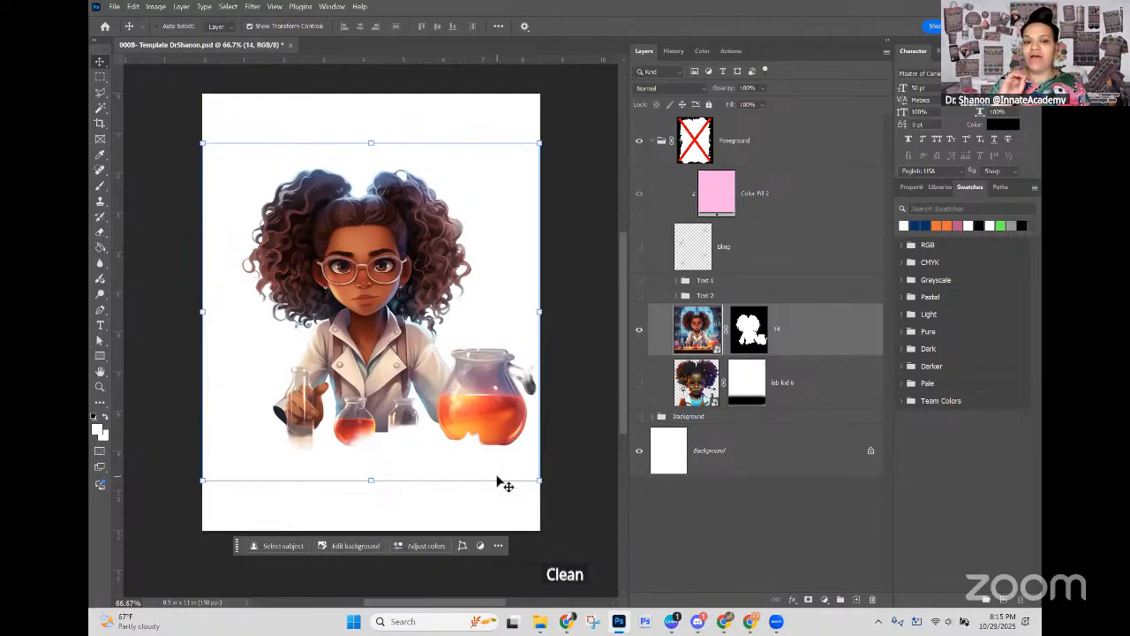
{"action": "left_click", "coordinate": [740, 328]}
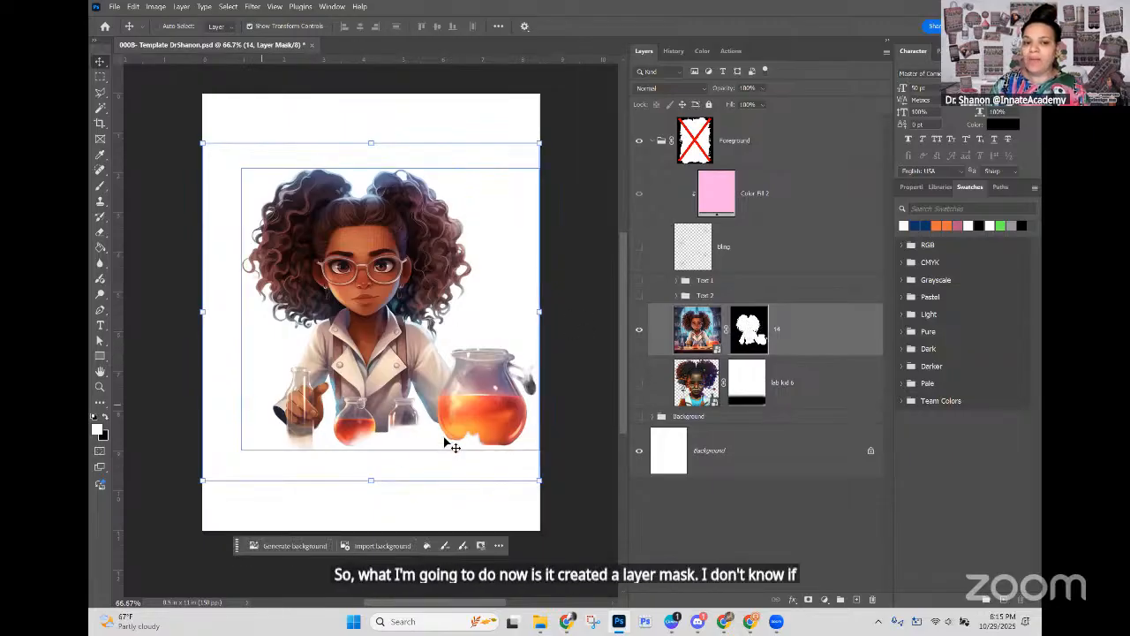
{"action": "right_click", "coordinate": [743, 328]}
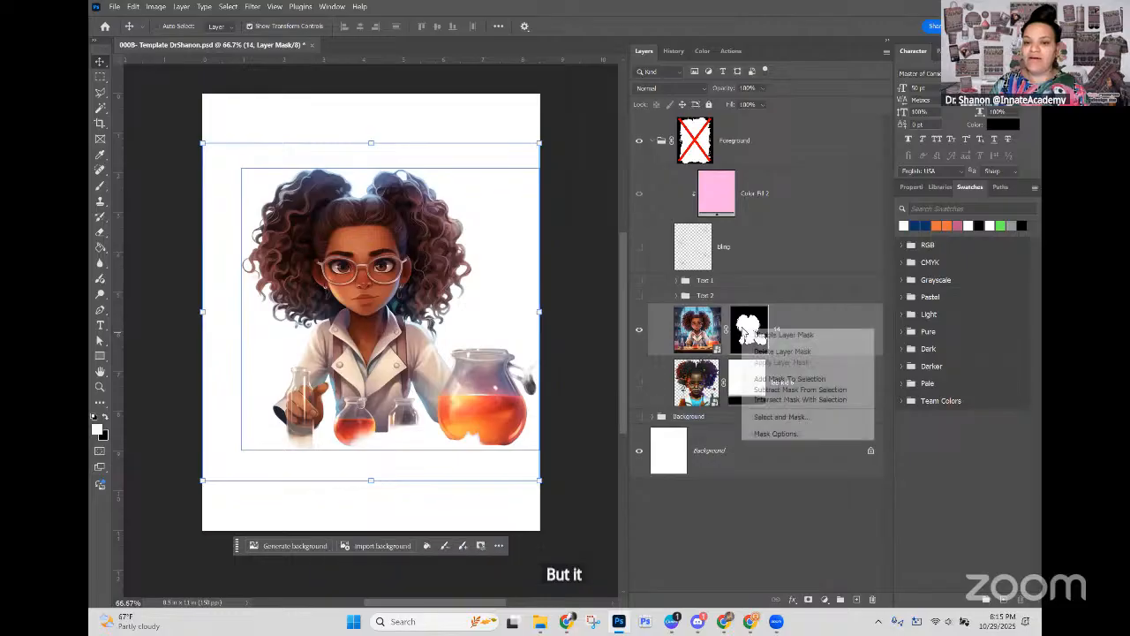
{"action": "left_click", "coordinate": [765, 352]}
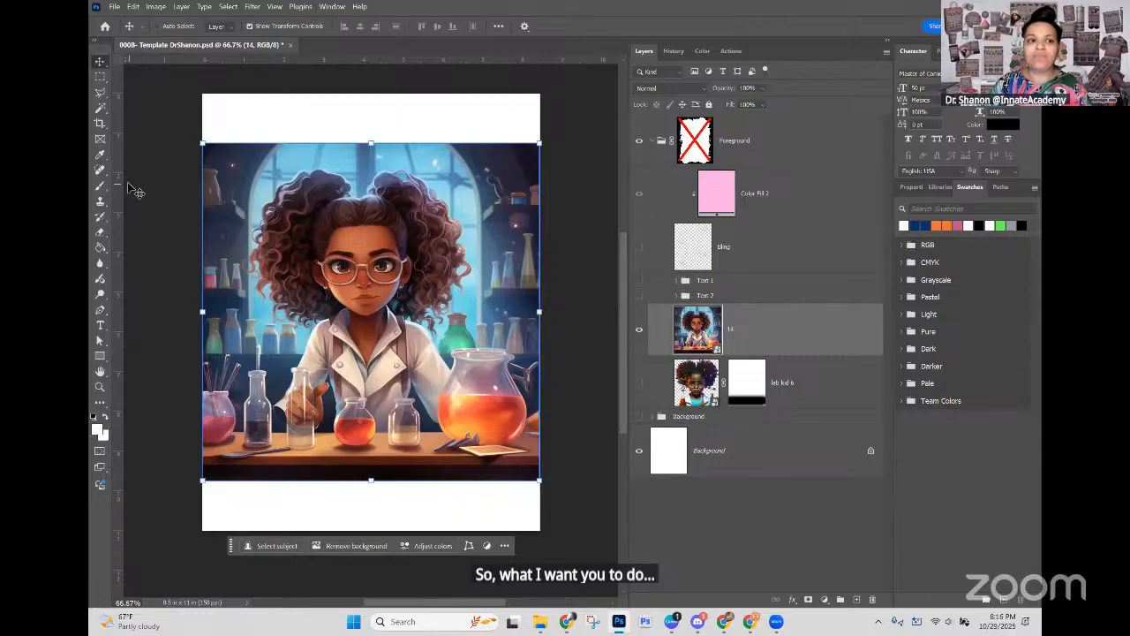
Step: Switch from the Magic Wand to the Object Selection Tool, checking the other tools grouped with it
{"action": "left_click", "coordinate": [102, 110]}
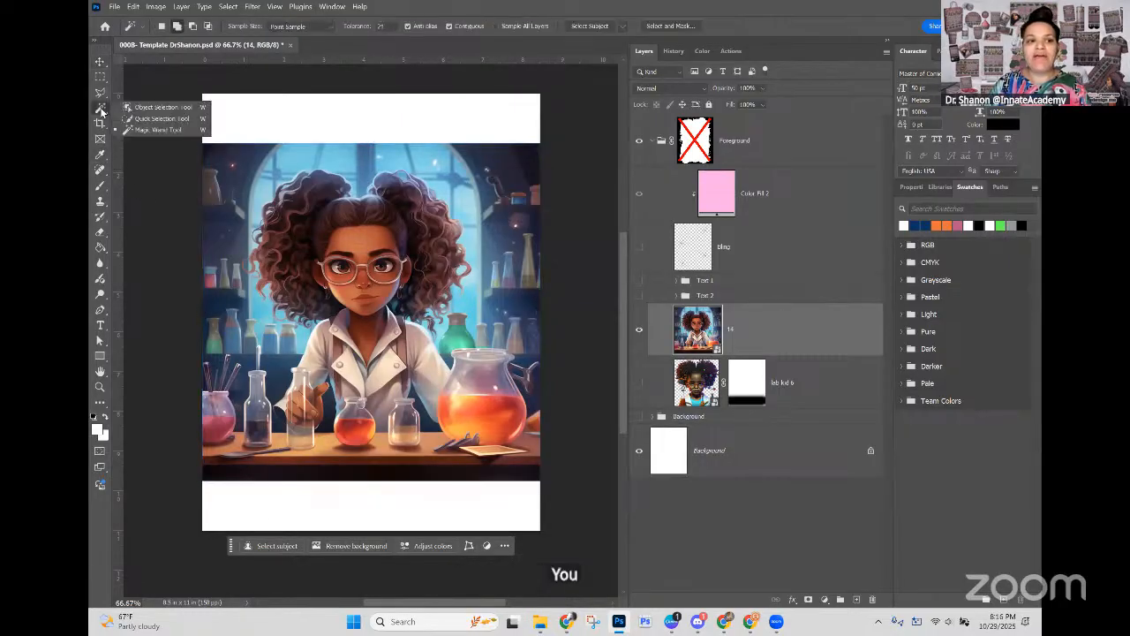
{"action": "left_click", "coordinate": [159, 110]}
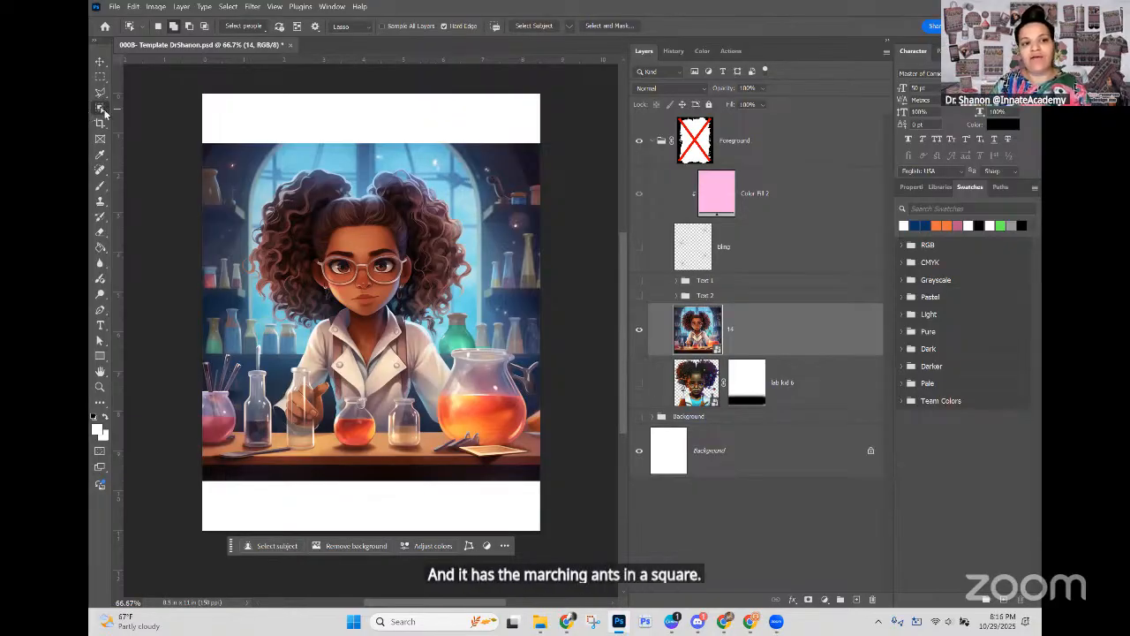
{"action": "left_click", "coordinate": [102, 109]}
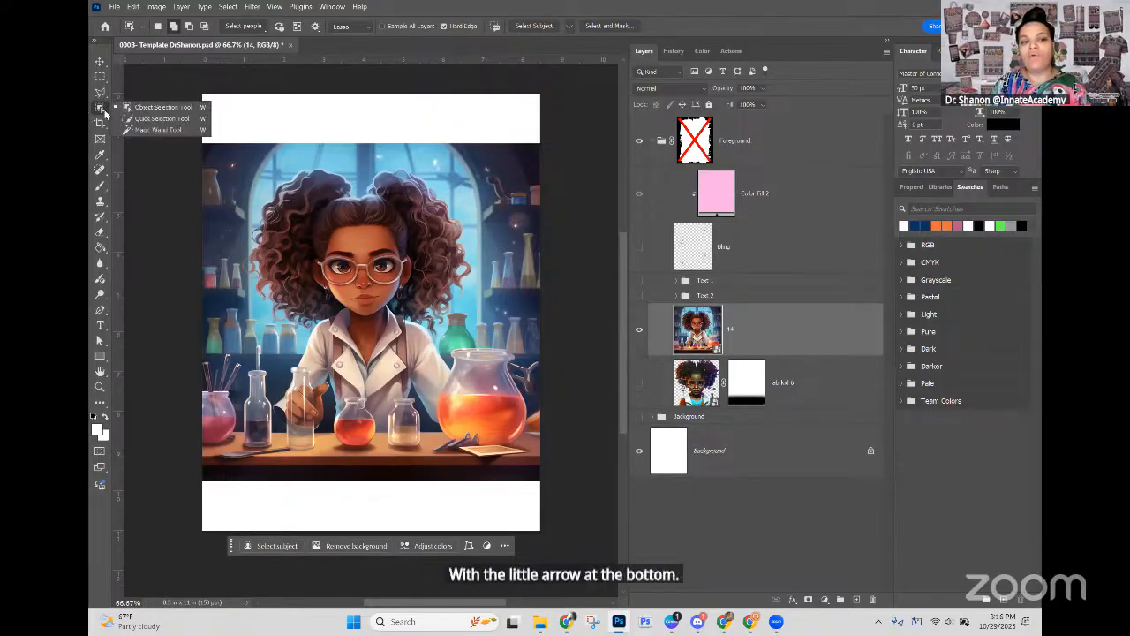
{"action": "left_click", "coordinate": [162, 108]}
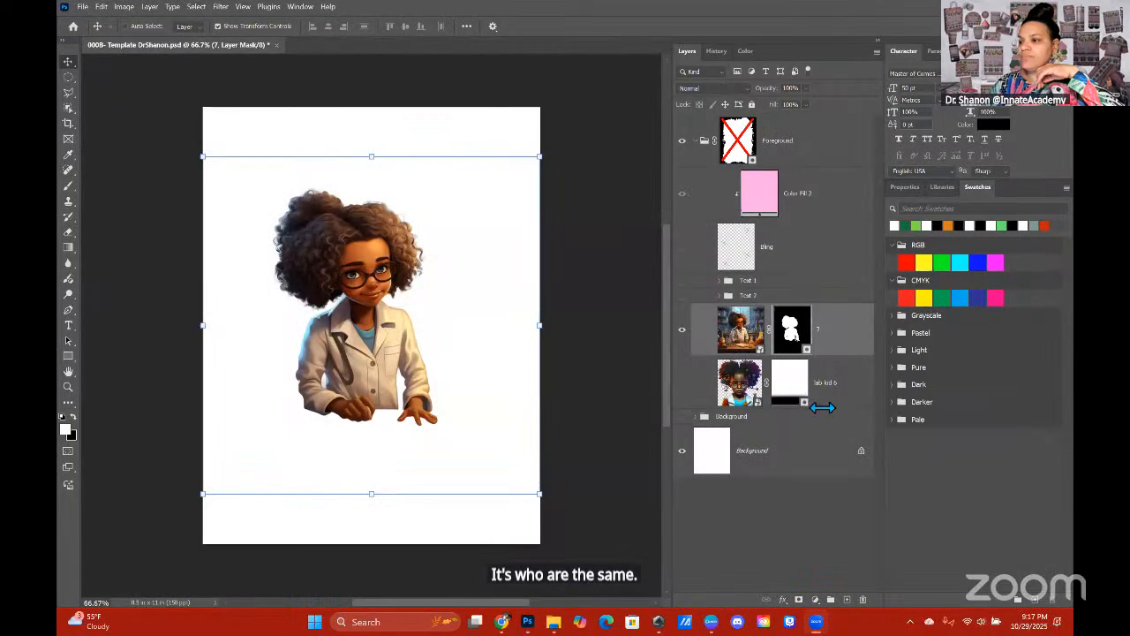
{"action": "left_click", "coordinate": [815, 521]}
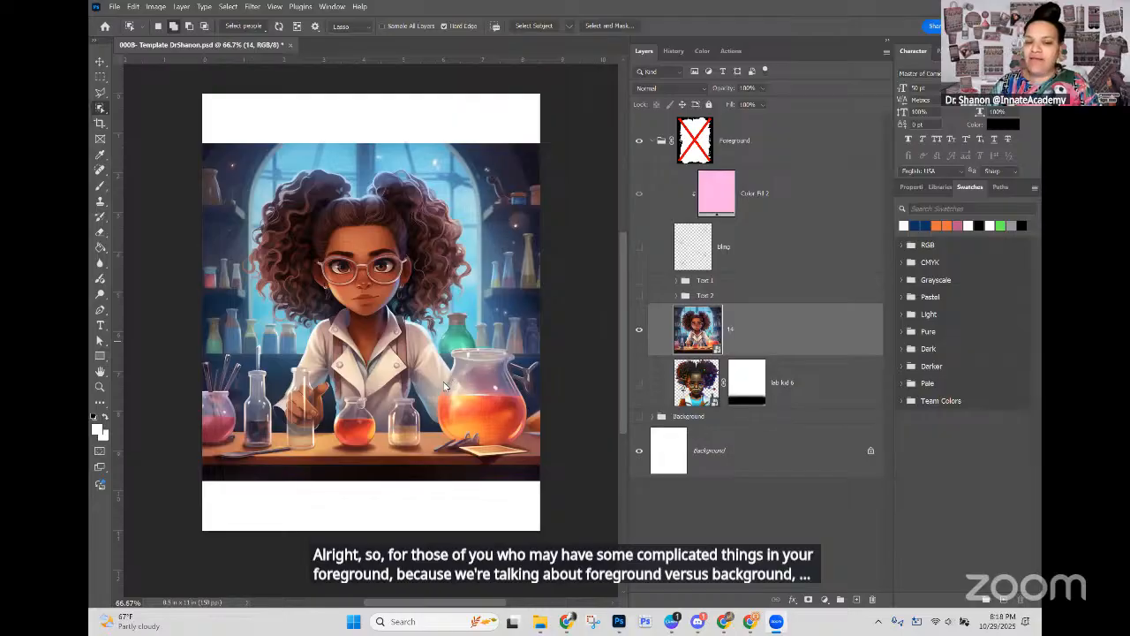
Step: Loosely outline the girl, the front flasks and the large orange jug with the Object Selection Tool to select them
{"action": "scroll", "coordinate": [442, 381], "scroll_direction": "up", "scroll_amount": 2}
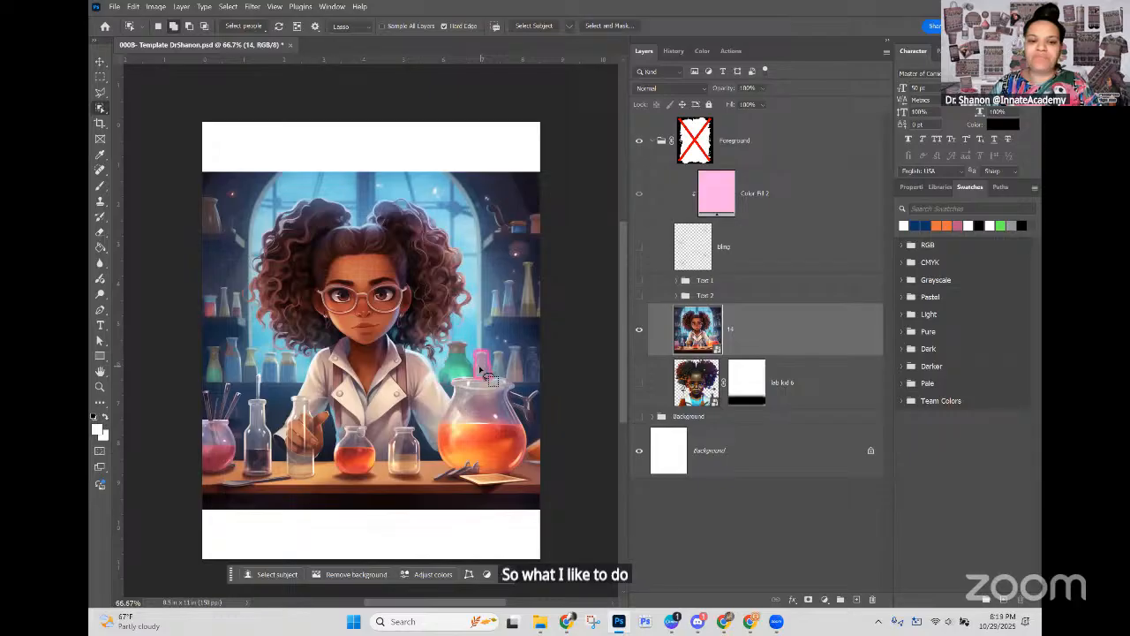
{"action": "mouse_move", "coordinate": [454, 373]}
{"action": "left_mouse_down"}
{"action": "mouse_move", "coordinate": [488, 307]}
{"action": "mouse_move", "coordinate": [482, 259]}
{"action": "mouse_move", "coordinate": [442, 206]}
{"action": "mouse_move", "coordinate": [399, 178]}
{"action": "mouse_move", "coordinate": [244, 198]}
{"action": "mouse_move", "coordinate": [209, 263]}
{"action": "mouse_move", "coordinate": [230, 330]}
{"action": "mouse_move", "coordinate": [291, 366]}
{"action": "mouse_move", "coordinate": [273, 438]}
{"action": "mouse_move", "coordinate": [290, 487]}
{"action": "mouse_move", "coordinate": [541, 489]}
{"action": "left_mouse_up"}
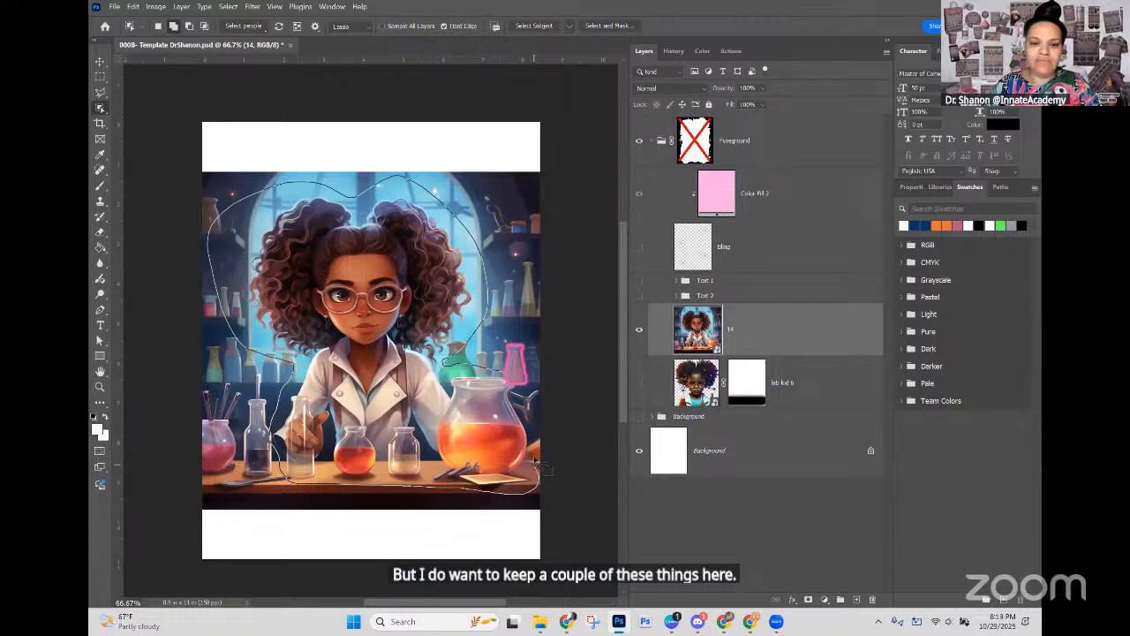
{"action": "mouse_move", "coordinate": [535, 440]}
{"action": "left_mouse_down"}
{"action": "mouse_move", "coordinate": [535, 399]}
{"action": "mouse_move", "coordinate": [521, 380]}
{"action": "mouse_move", "coordinate": [427, 353]}
{"action": "left_mouse_up"}
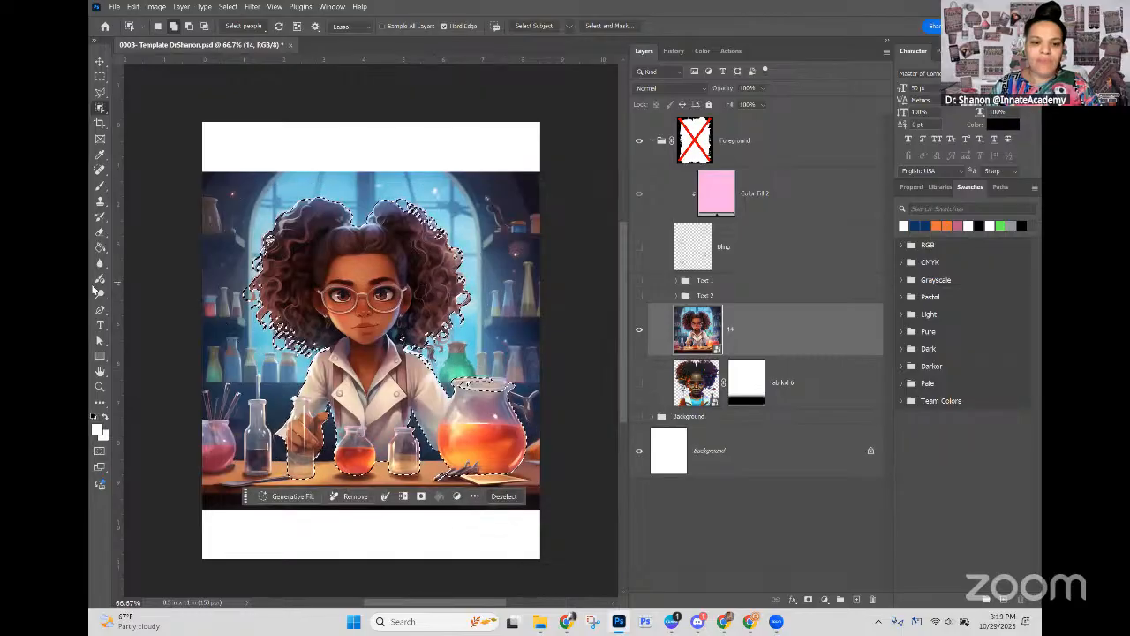
Step: Set the Object Selection Tool's mode to Lasso and its selection operation to Add to Selection
{"action": "left_click", "coordinate": [372, 28]}
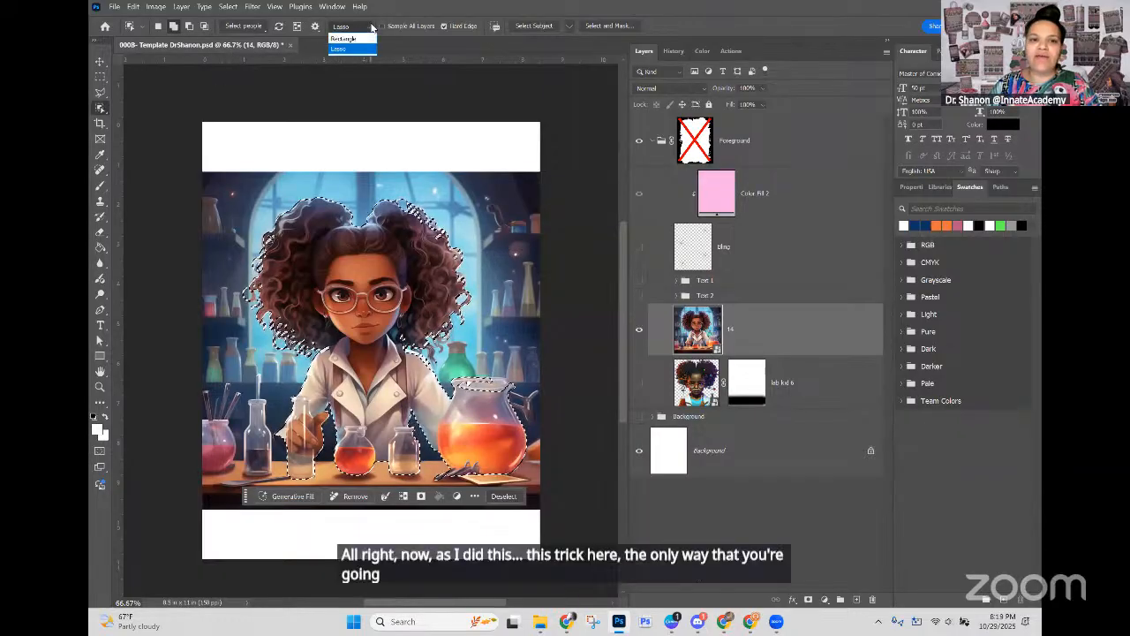
{"action": "left_click", "coordinate": [101, 110]}
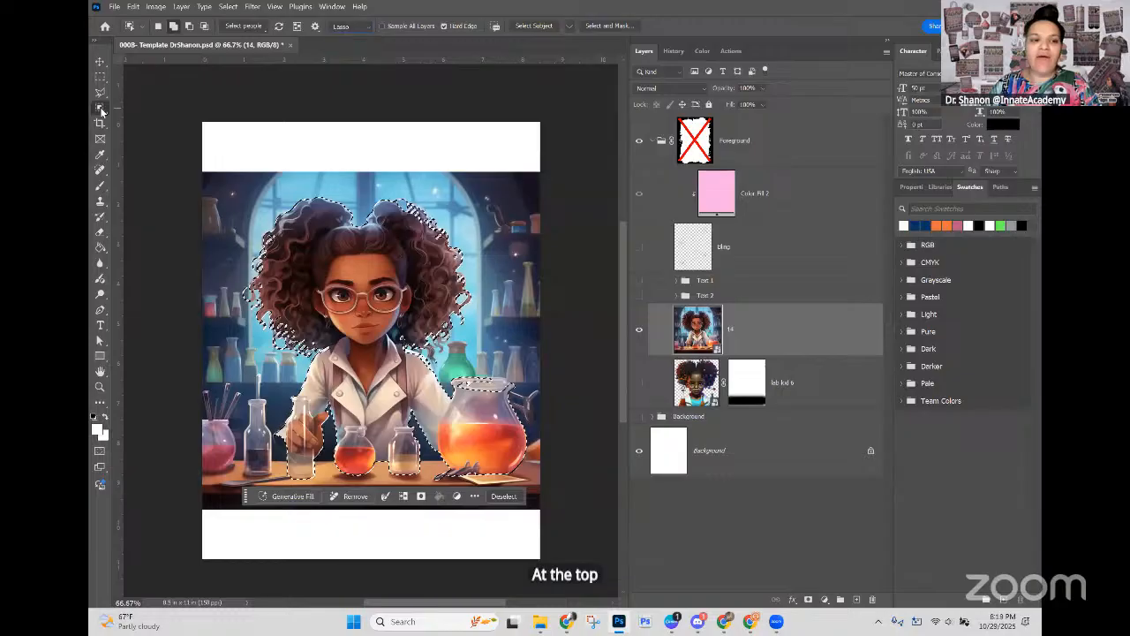
{"action": "left_click", "coordinate": [370, 27]}
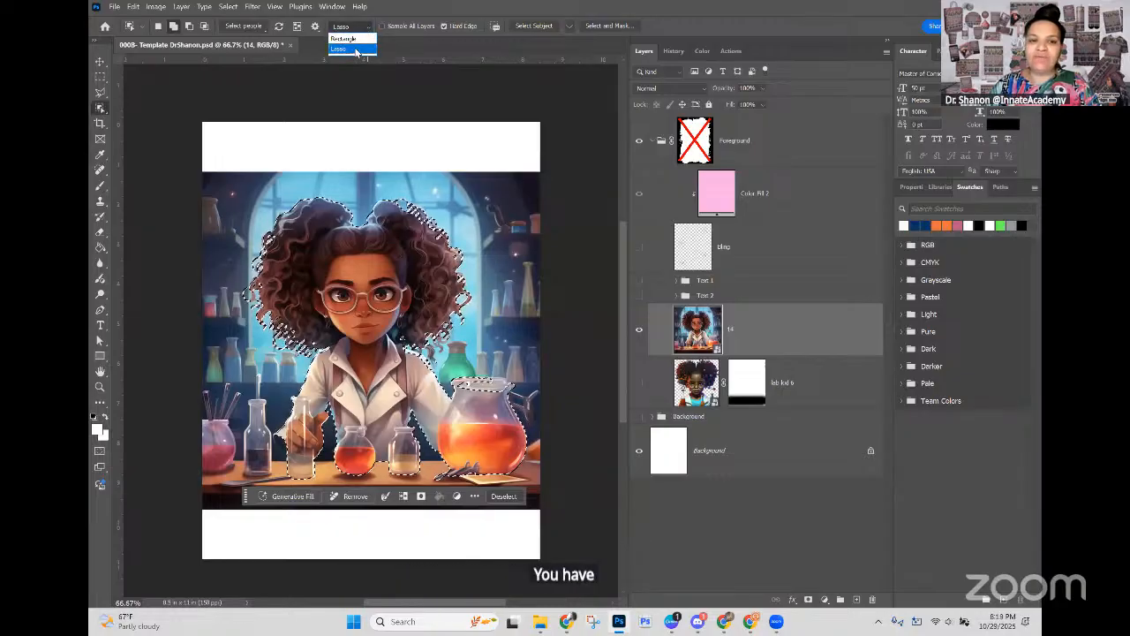
{"action": "left_click", "coordinate": [355, 53]}
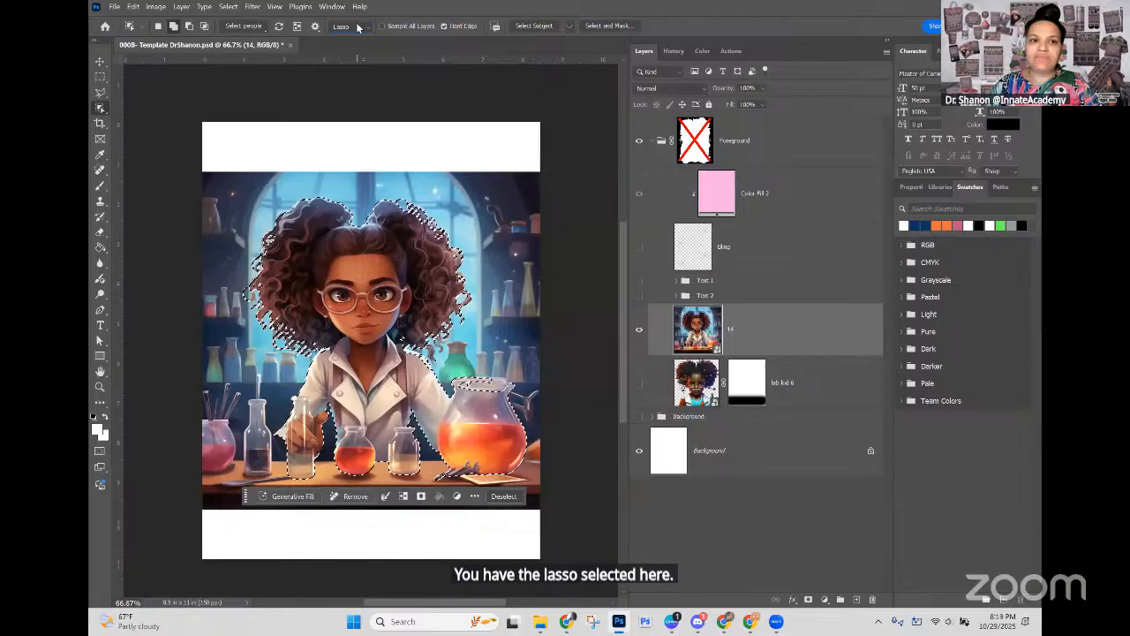
{"action": "left_click", "coordinate": [246, 27]}
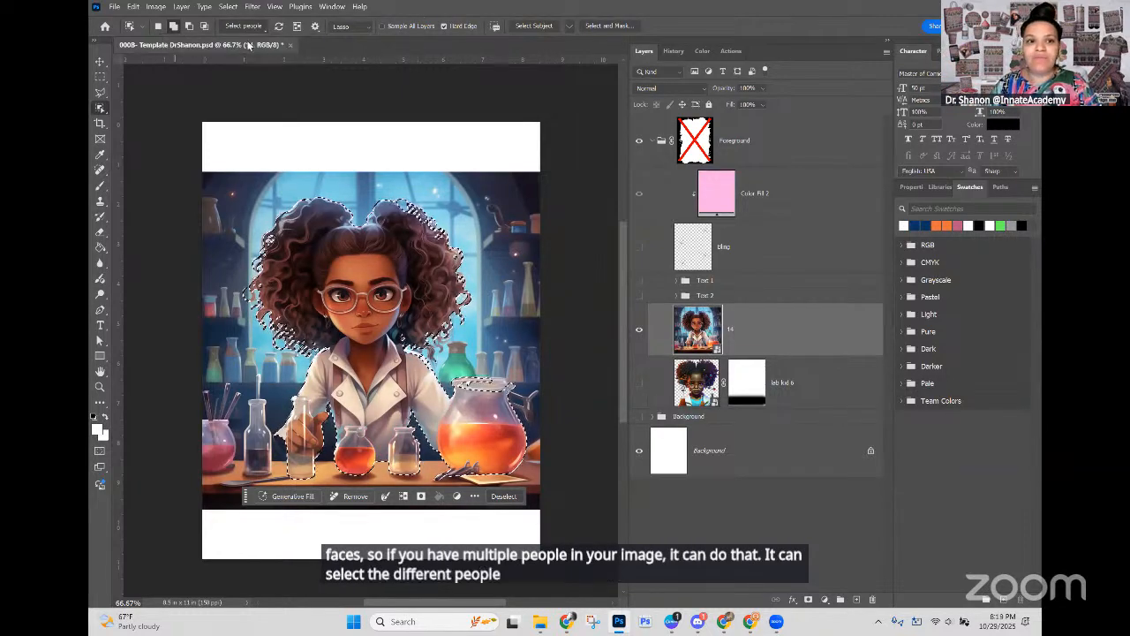
{"action": "left_click", "coordinate": [174, 27]}
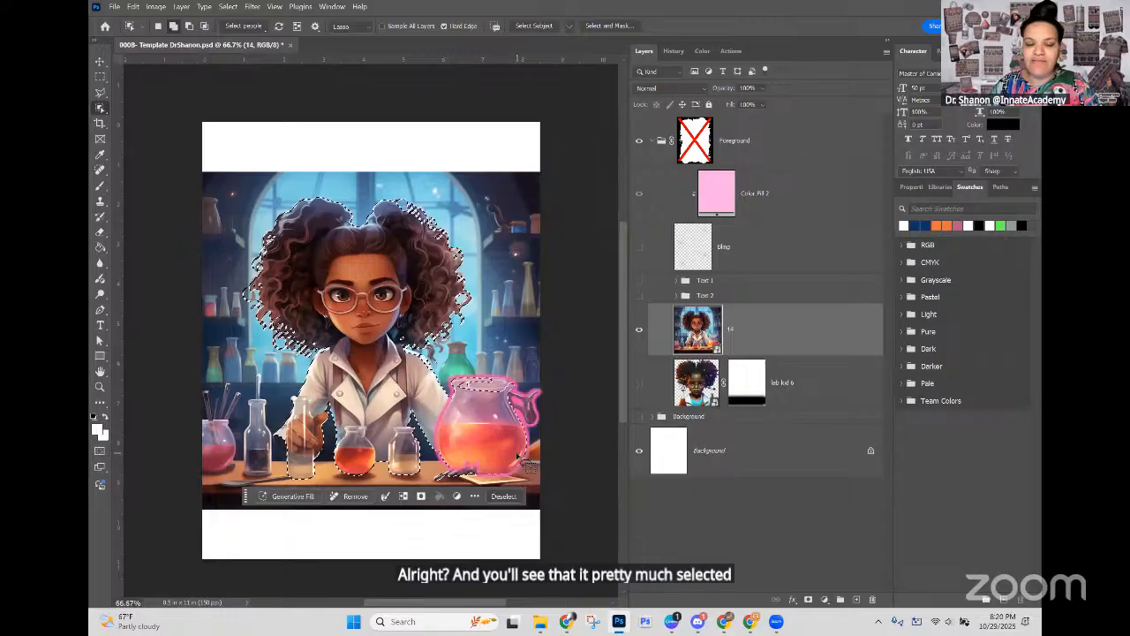
Step: Extend the object selection over the paper beneath the orange jug and the jug's missed upper rim
{"action": "mouse_move", "coordinate": [512, 462]}
{"action": "left_mouse_down"}
{"action": "mouse_move", "coordinate": [536, 481]}
{"action": "mouse_move", "coordinate": [517, 491]}
{"action": "mouse_move", "coordinate": [495, 481]}
{"action": "mouse_move", "coordinate": [490, 469]}
{"action": "mouse_move", "coordinate": [512, 462]}
{"action": "left_mouse_up"}
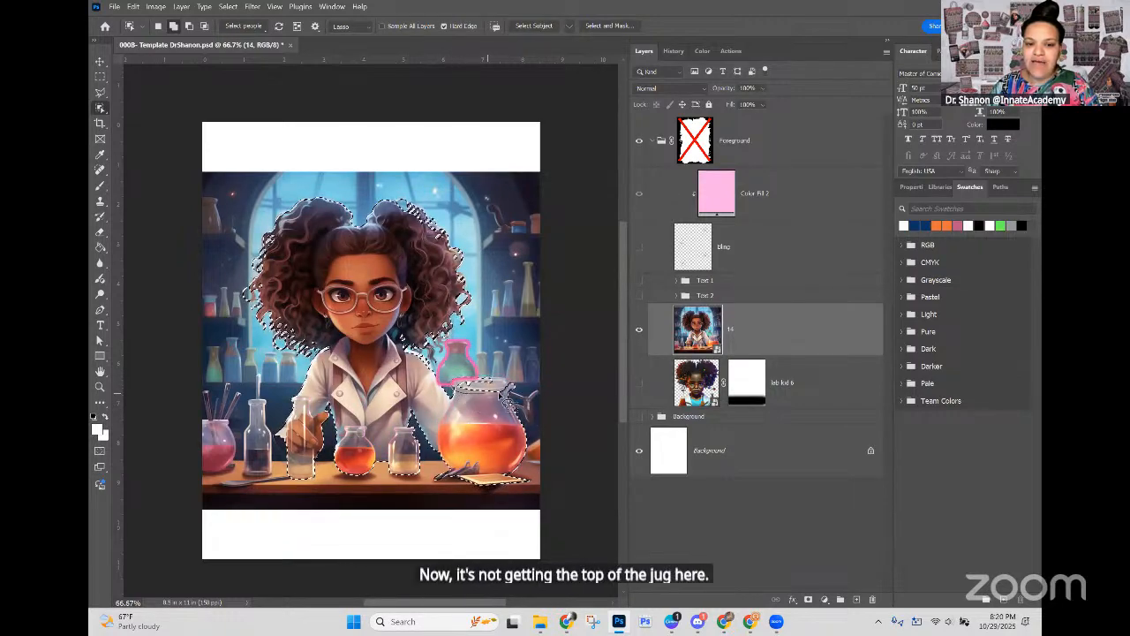
{"action": "mouse_move", "coordinate": [519, 388]}
{"action": "left_mouse_down"}
{"action": "mouse_move", "coordinate": [458, 378]}
{"action": "mouse_move", "coordinate": [447, 421]}
{"action": "left_mouse_up"}
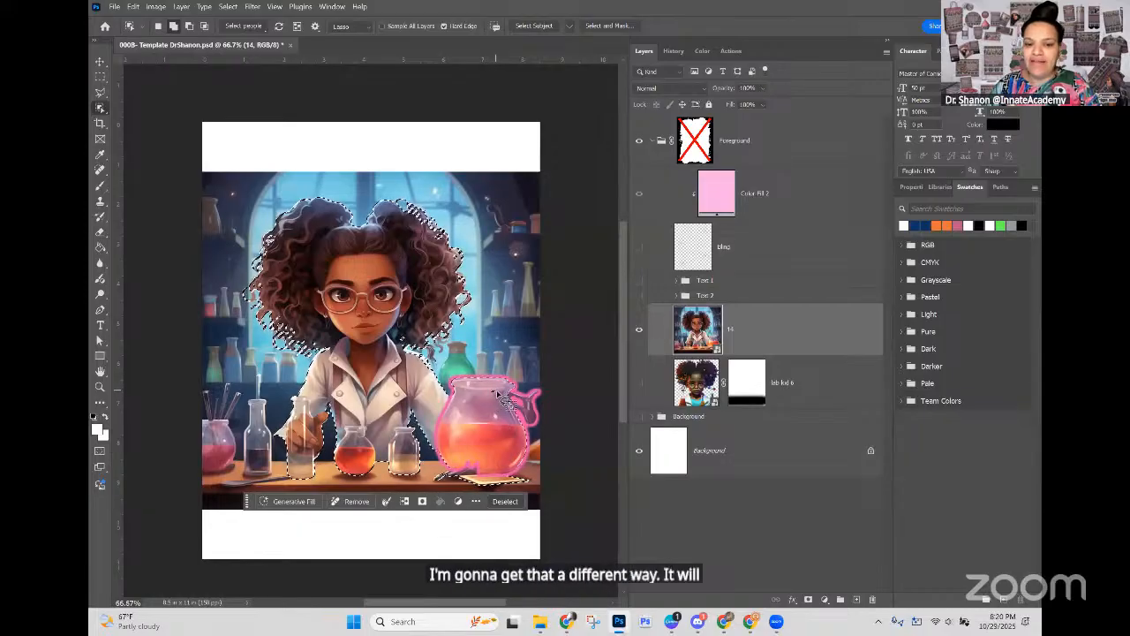
Step: Add the small missed area at the orange jug's rim to the selection with the regular Lasso Tool
{"action": "left_click", "coordinate": [102, 93]}
{"action": "right_click", "coordinate": [101, 93]}
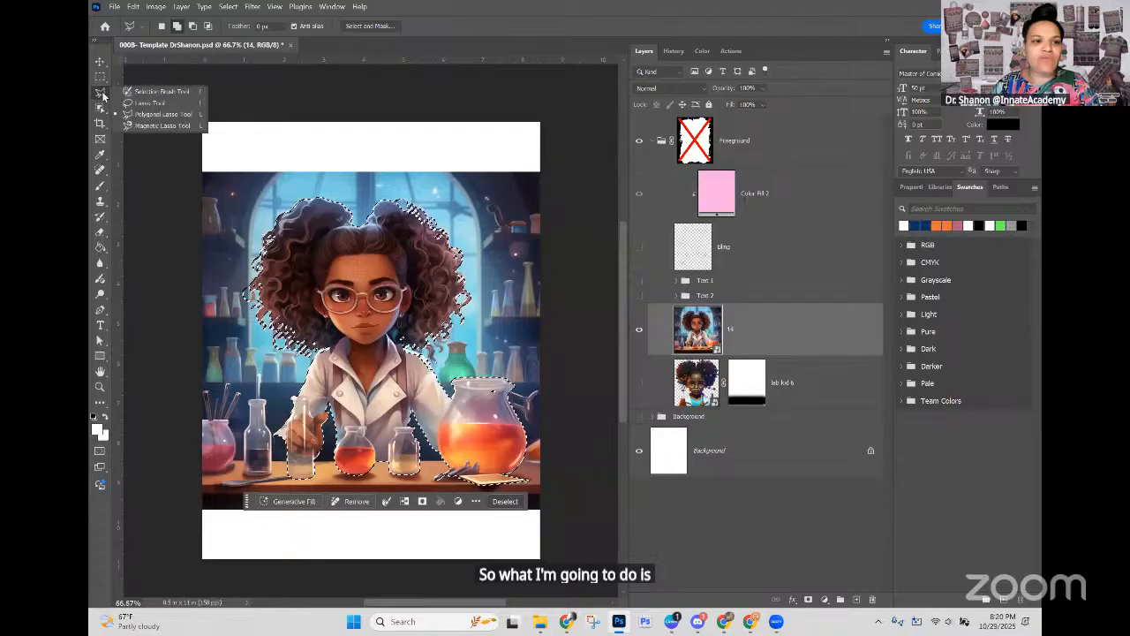
{"action": "left_click", "coordinate": [146, 93]}
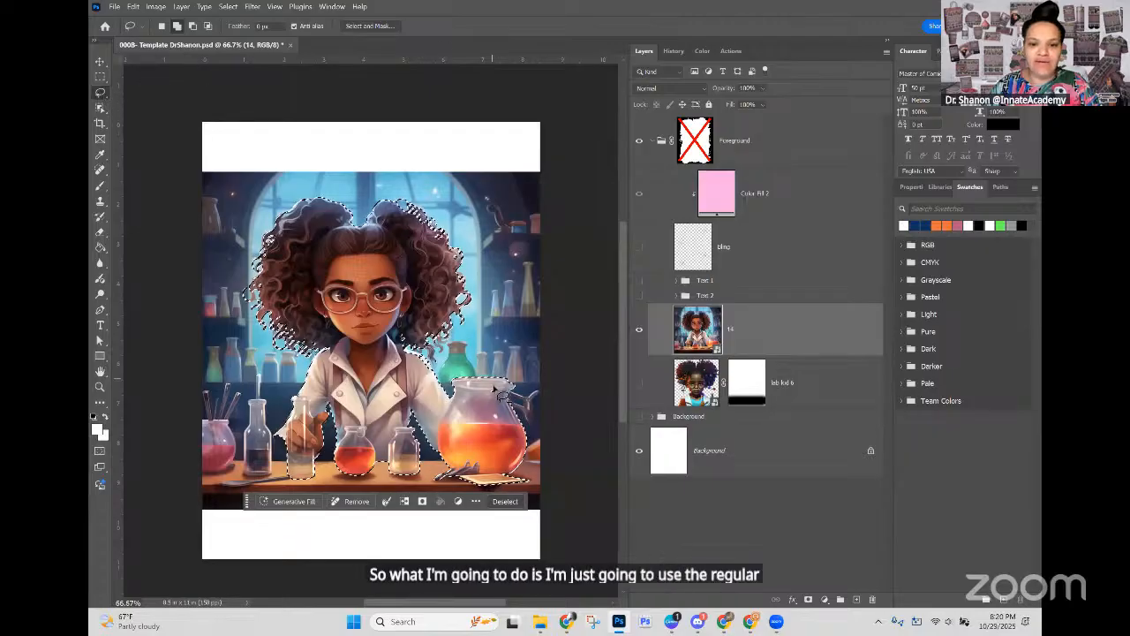
{"action": "mouse_move", "coordinate": [507, 386]}
{"action": "left_mouse_down"}
{"action": "mouse_move", "coordinate": [487, 397]}
{"action": "mouse_move", "coordinate": [509, 395]}
{"action": "left_mouse_up"}
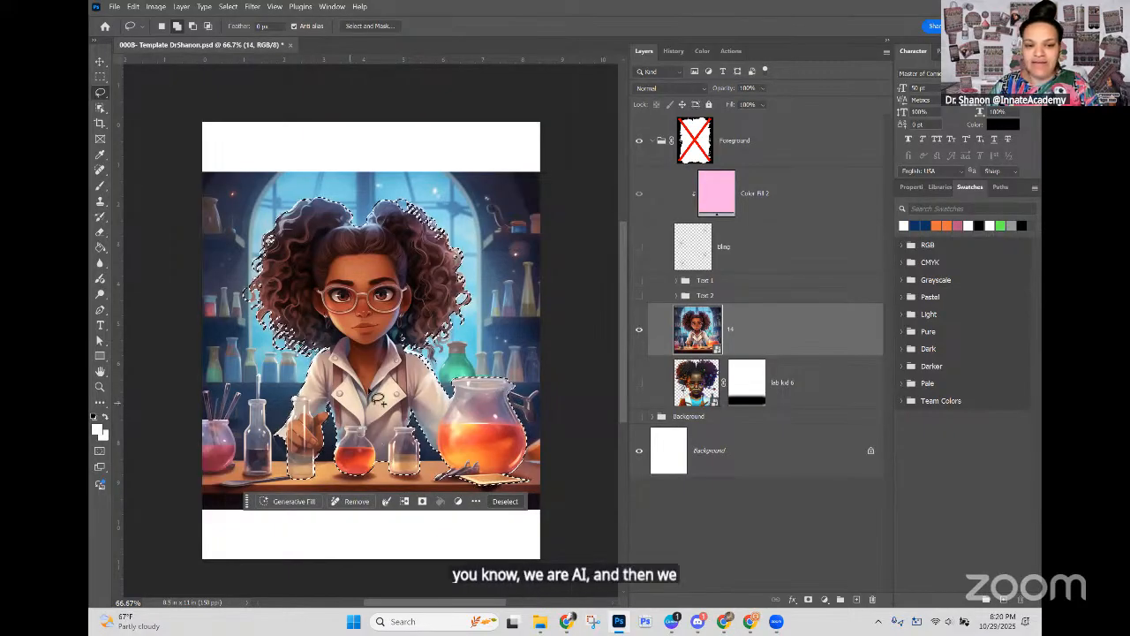
{"action": "right_click", "coordinate": [101, 93]}
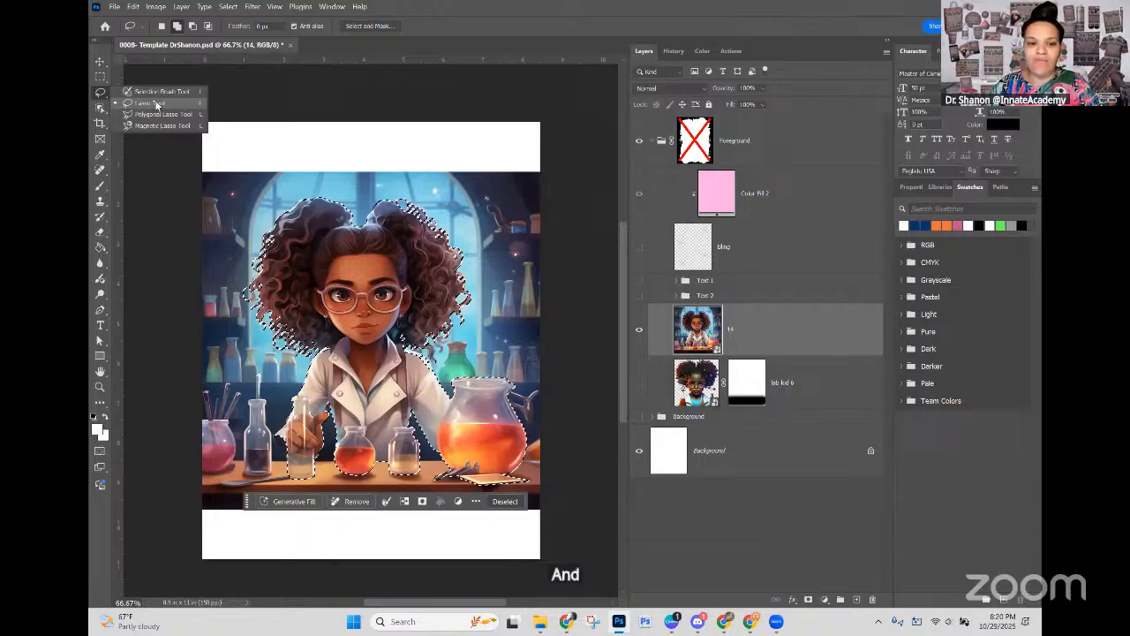
{"action": "left_click", "coordinate": [156, 104]}
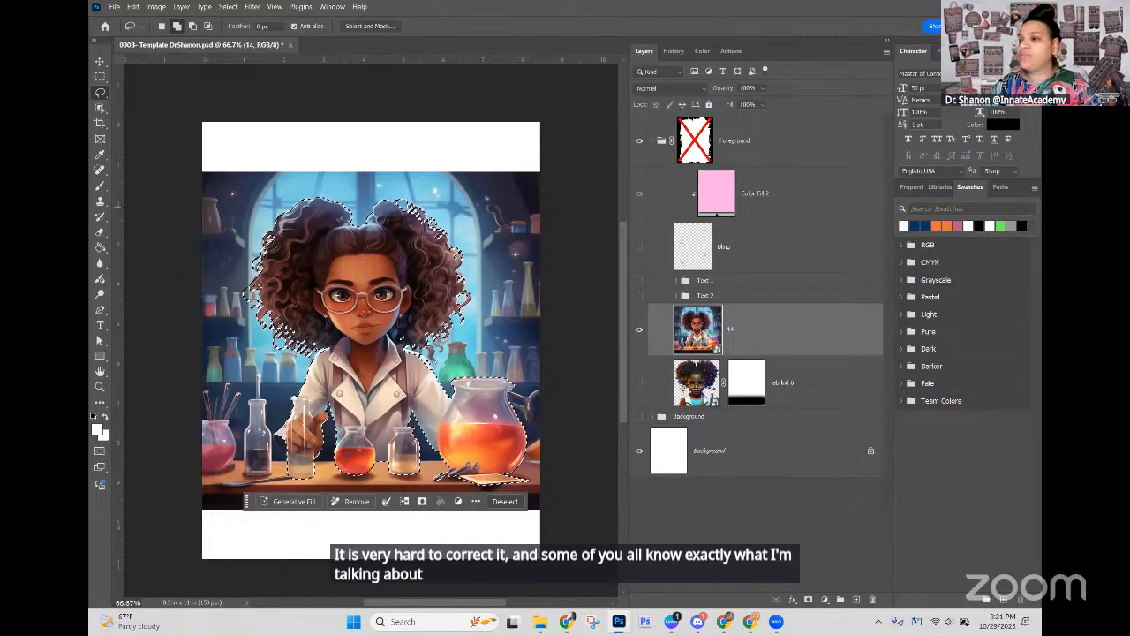
{"action": "left_click_drag", "start_coordinate": [404, 342], "coordinate": [402, 337]}
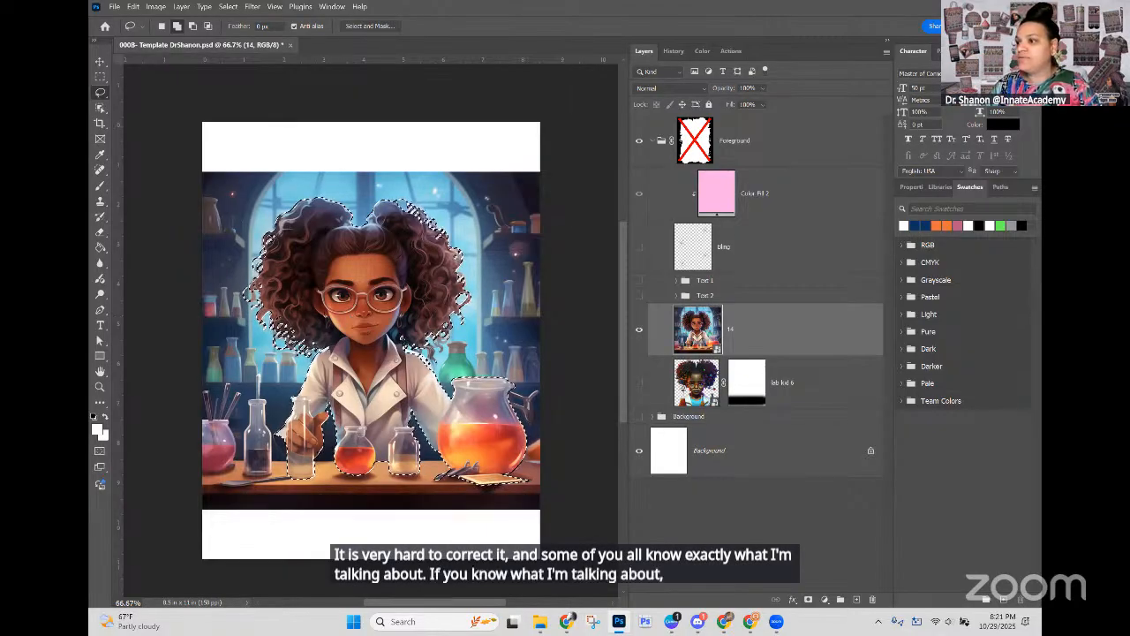
{"action": "key", "text": "alt+Tab"}
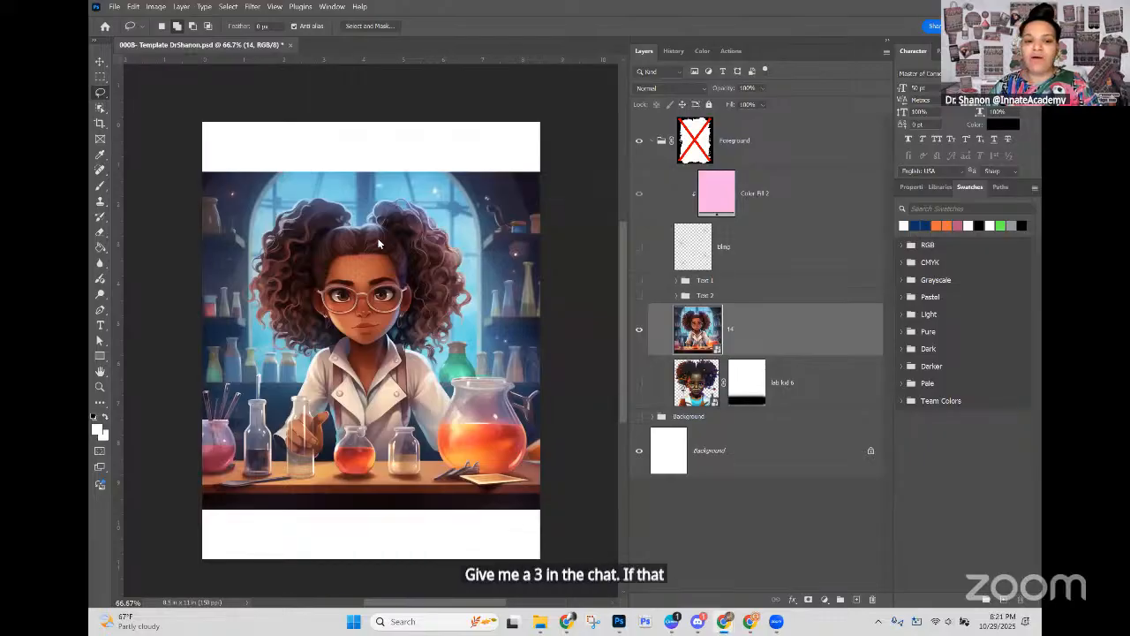
{"action": "left_click", "coordinate": [699, 326], "text": "ctrl"}
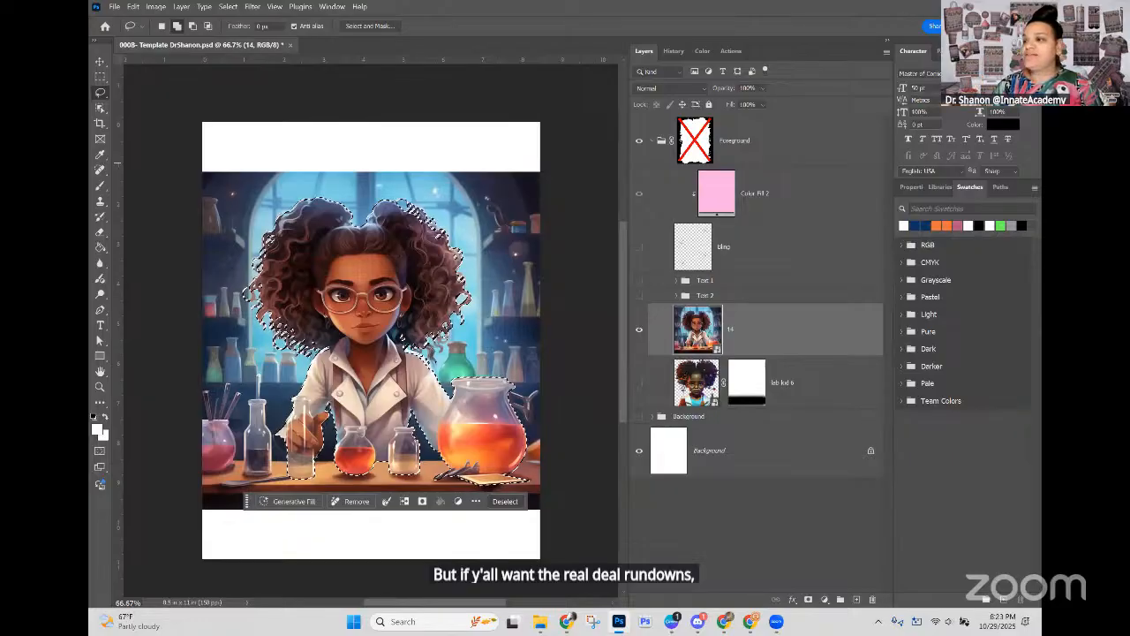
{"action": "key", "text": "ctrl+d"}
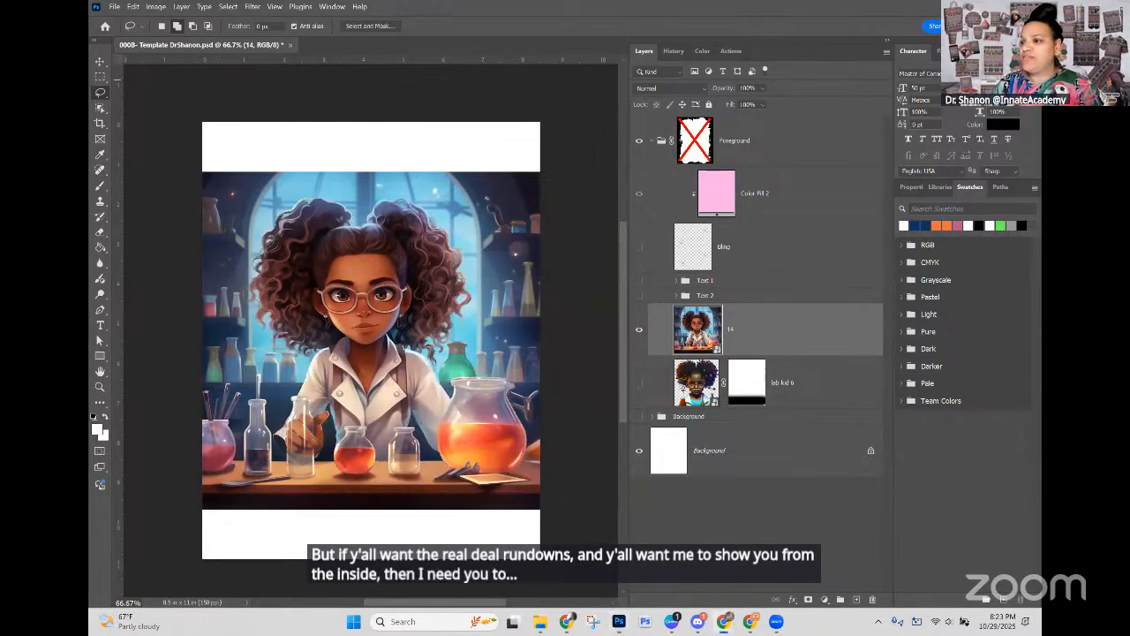
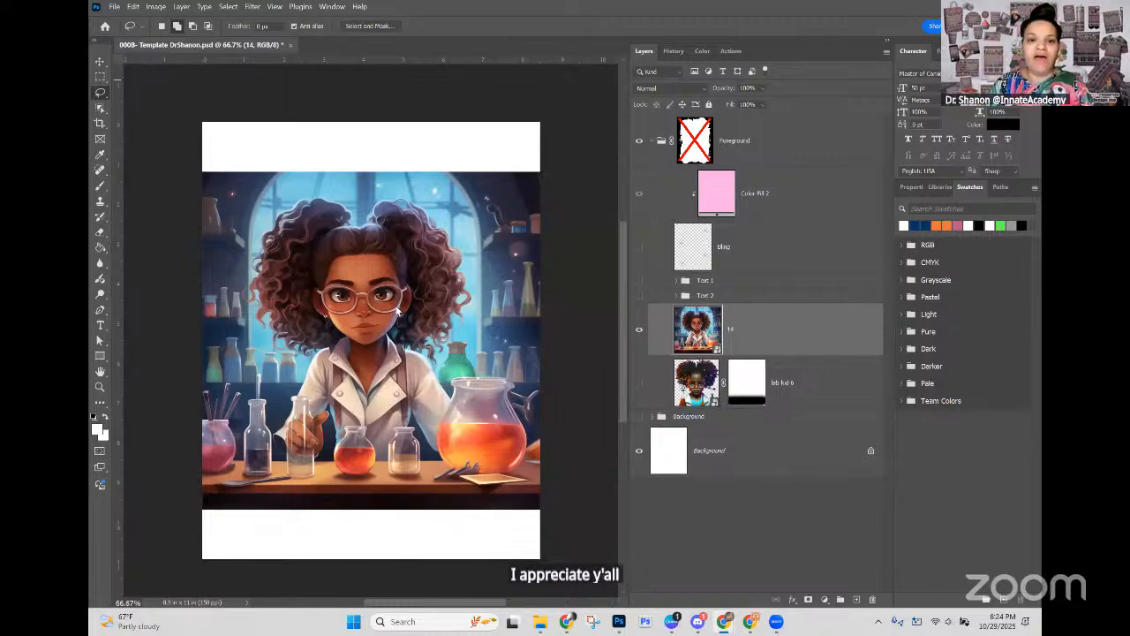
Step: Open Select and Mask for the layer 14 selection and preview it in Overlay view at 100% opacity
{"action": "left_click", "coordinate": [785, 339]}
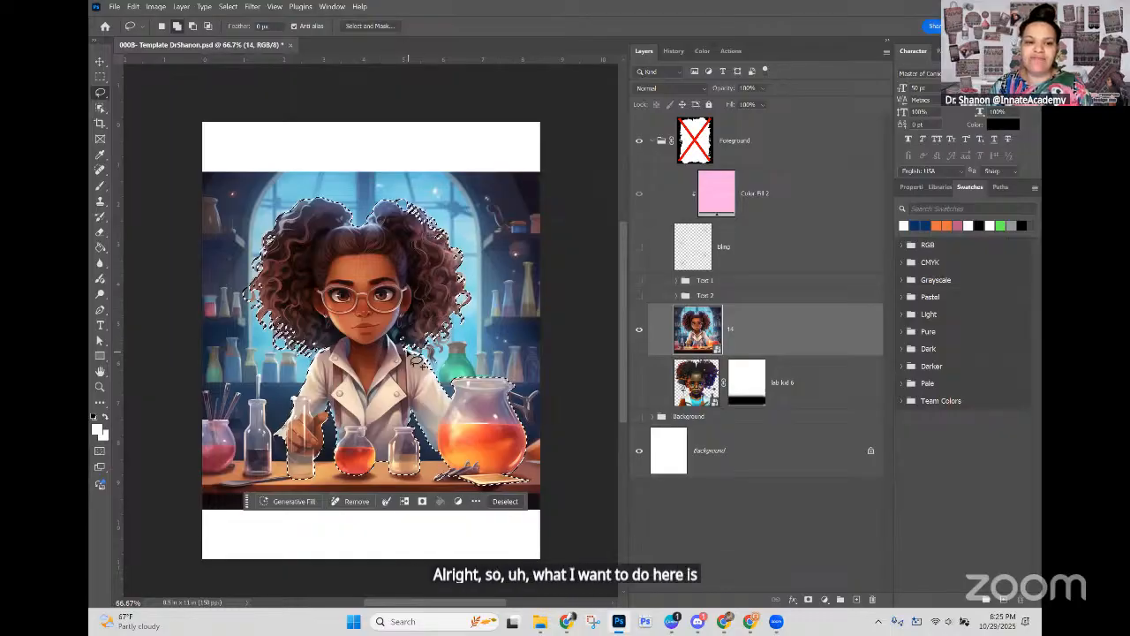
{"action": "left_click", "coordinate": [362, 26]}
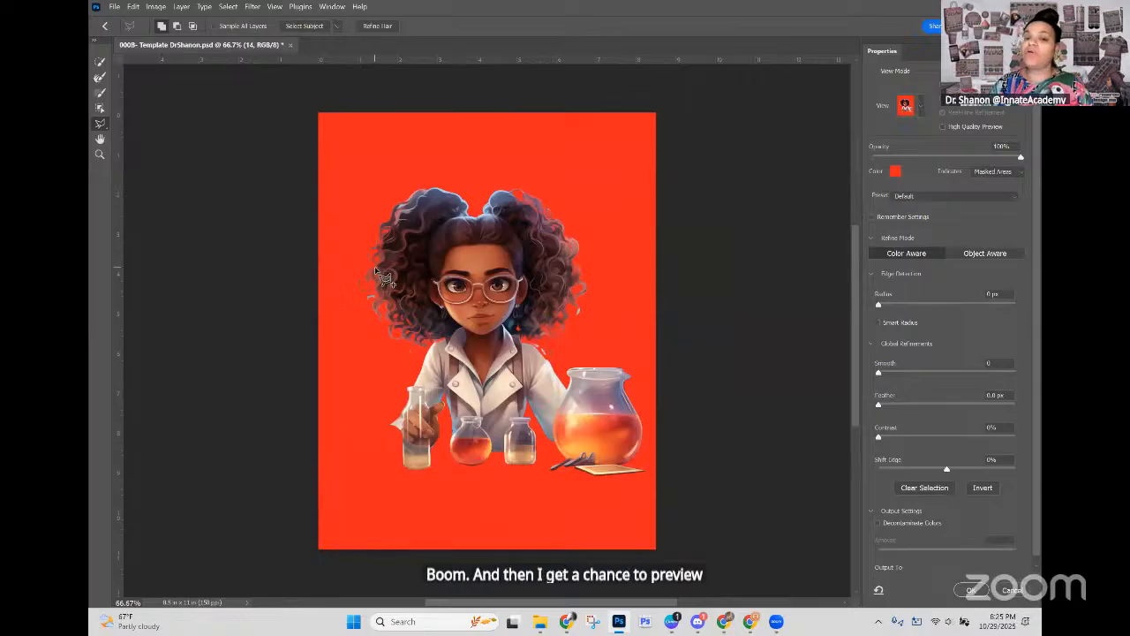
{"action": "left_click", "coordinate": [918, 106]}
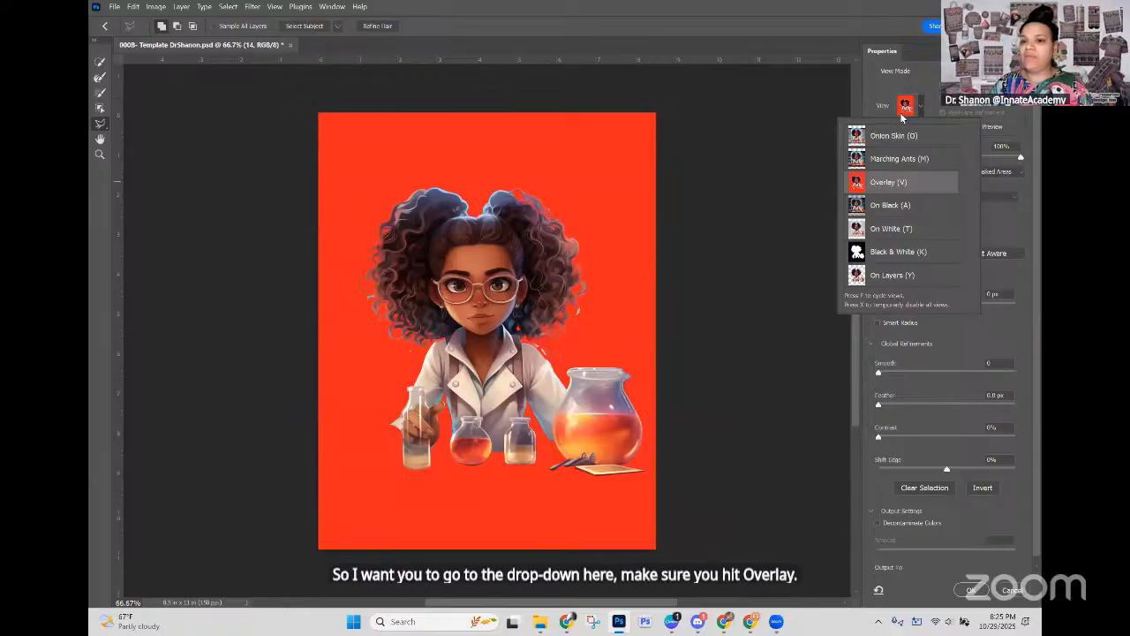
{"action": "left_click", "coordinate": [900, 80]}
{"action": "left_click_drag", "start_coordinate": [945, 158], "coordinate": [1030, 166]}
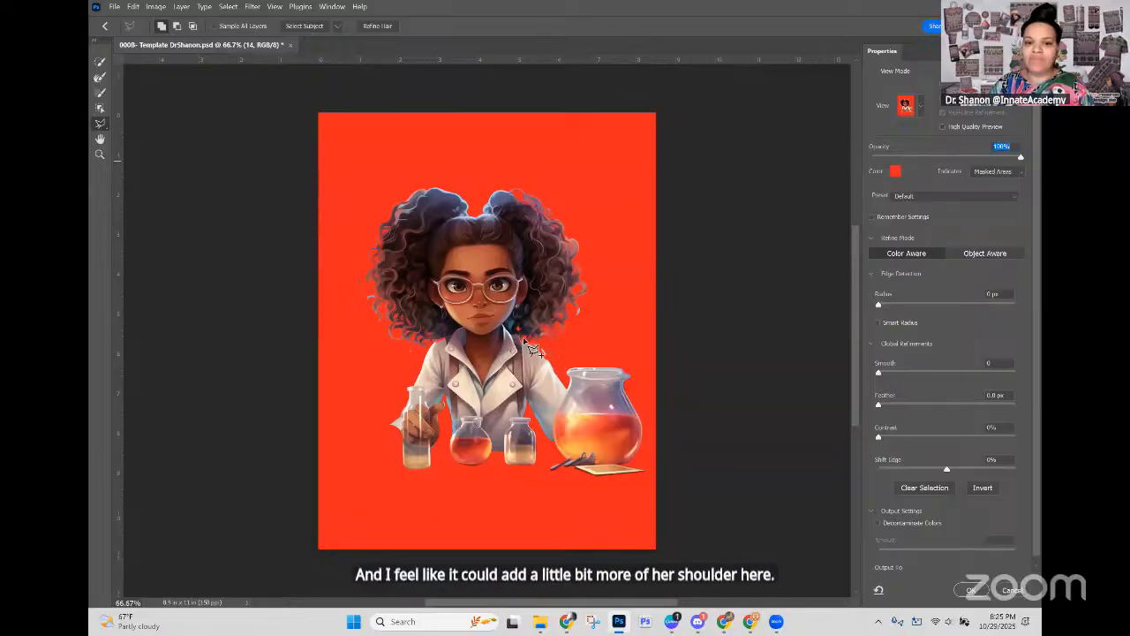
Step: Add the missed coat shoulder on the jug's side to the selection with the Object Selection Tool
{"action": "left_click", "coordinate": [99, 109]}
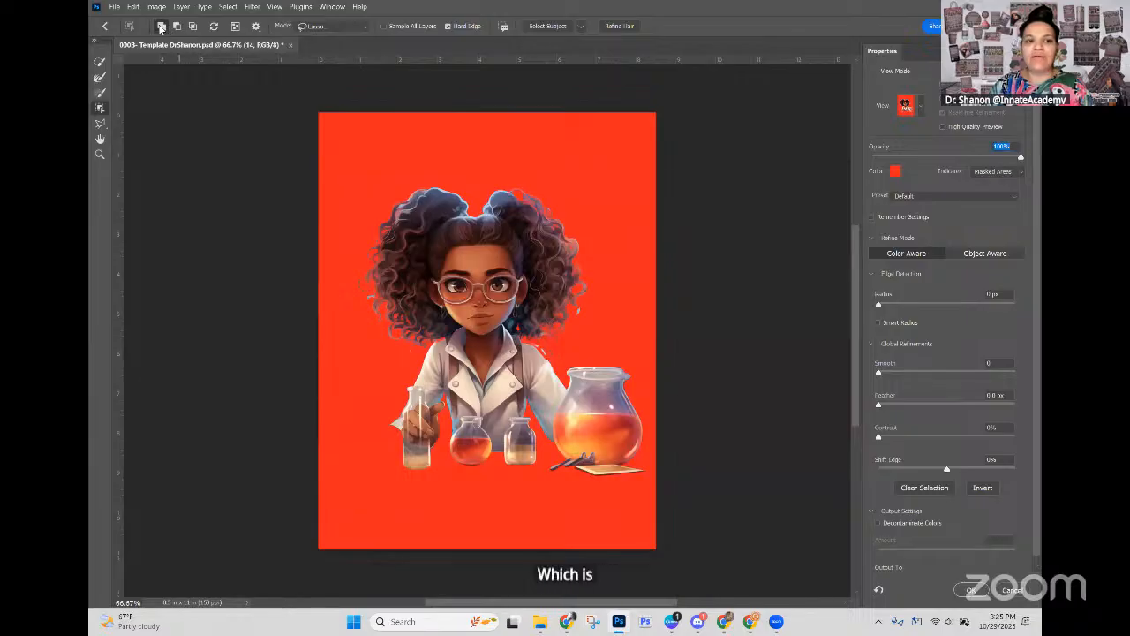
{"action": "mouse_move", "coordinate": [622, 397]}
{"action": "left_mouse_down"}
{"action": "mouse_move", "coordinate": [586, 367]}
{"action": "mouse_move", "coordinate": [557, 378]}
{"action": "left_mouse_up"}
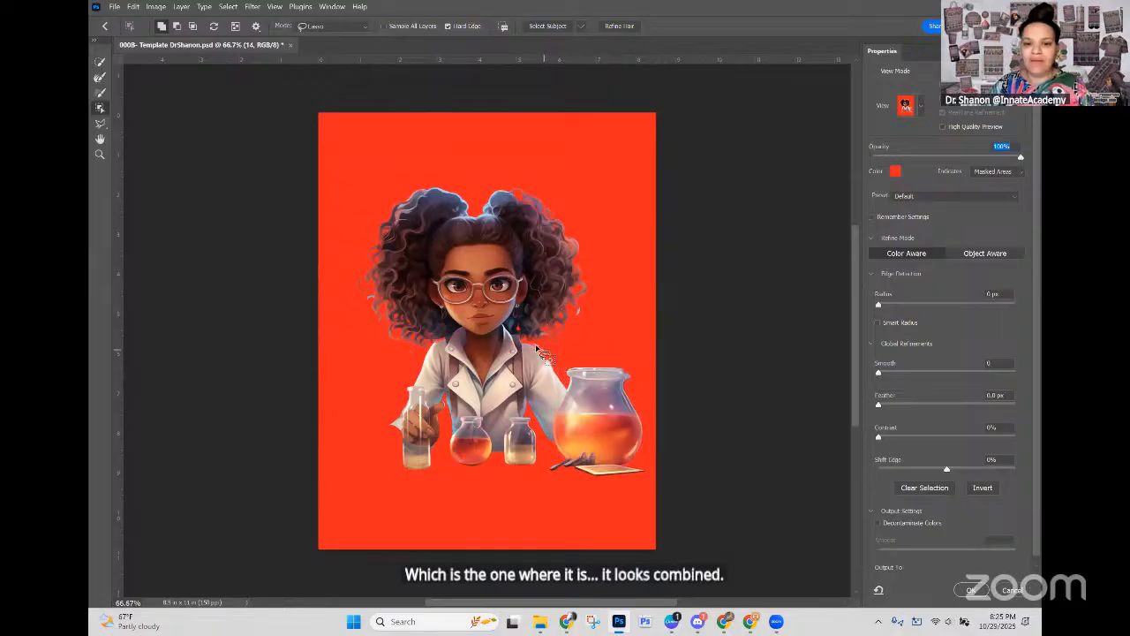
{"action": "mouse_move", "coordinate": [520, 340]}
{"action": "left_mouse_down"}
{"action": "mouse_move", "coordinate": [549, 351]}
{"action": "mouse_move", "coordinate": [549, 363]}
{"action": "mouse_move", "coordinate": [505, 347]}
{"action": "mouse_move", "coordinate": [459, 382]}
{"action": "left_mouse_up"}
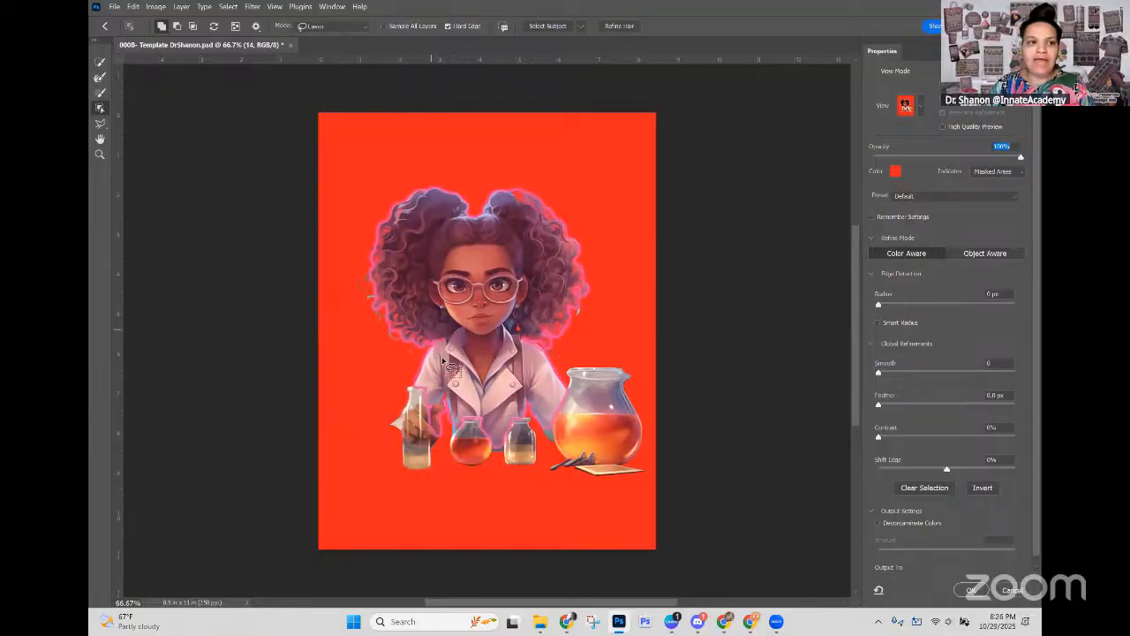
Step: Add the small missed area between the hair and the opposite coat shoulder with the regular Lasso Tool
{"action": "left_click", "coordinate": [99, 122]}
{"action": "left_click", "coordinate": [136, 121]}
{"action": "mouse_move", "coordinate": [452, 332]}
{"action": "left_mouse_down"}
{"action": "mouse_move", "coordinate": [433, 346]}
{"action": "mouse_move", "coordinate": [461, 341]}
{"action": "mouse_move", "coordinate": [450, 342]}
{"action": "left_mouse_up"}
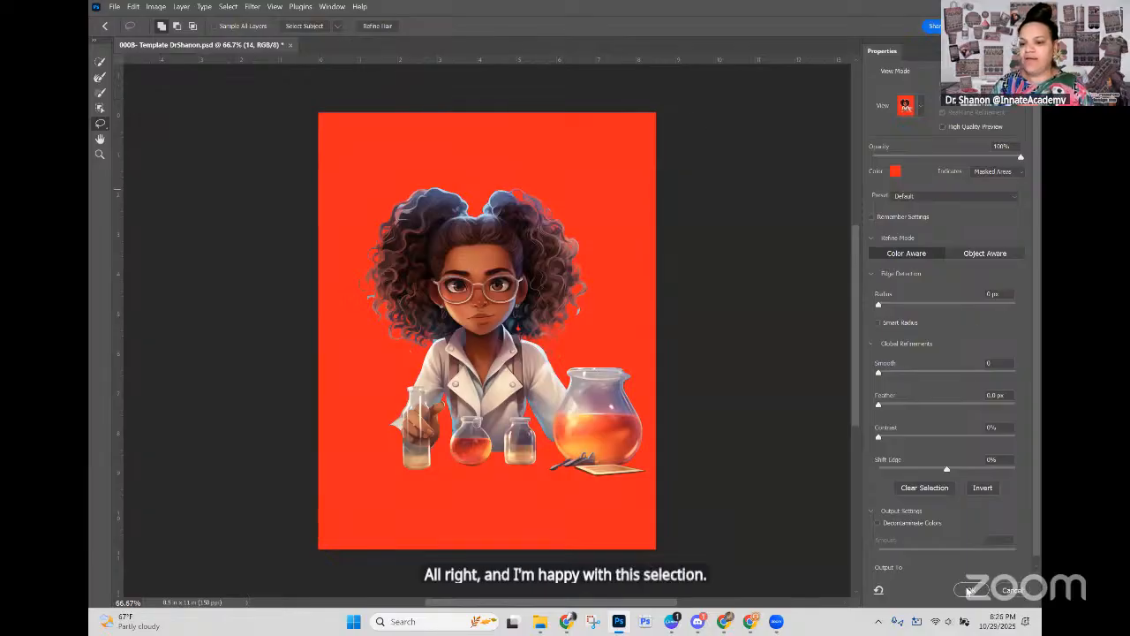
Step: Refine the girl's hair edges and output the cutout with Decontaminate Colors to a New Layer with Layer Mask
{"action": "scroll", "coordinate": [951, 530], "scroll_direction": "down", "scroll_amount": 1}
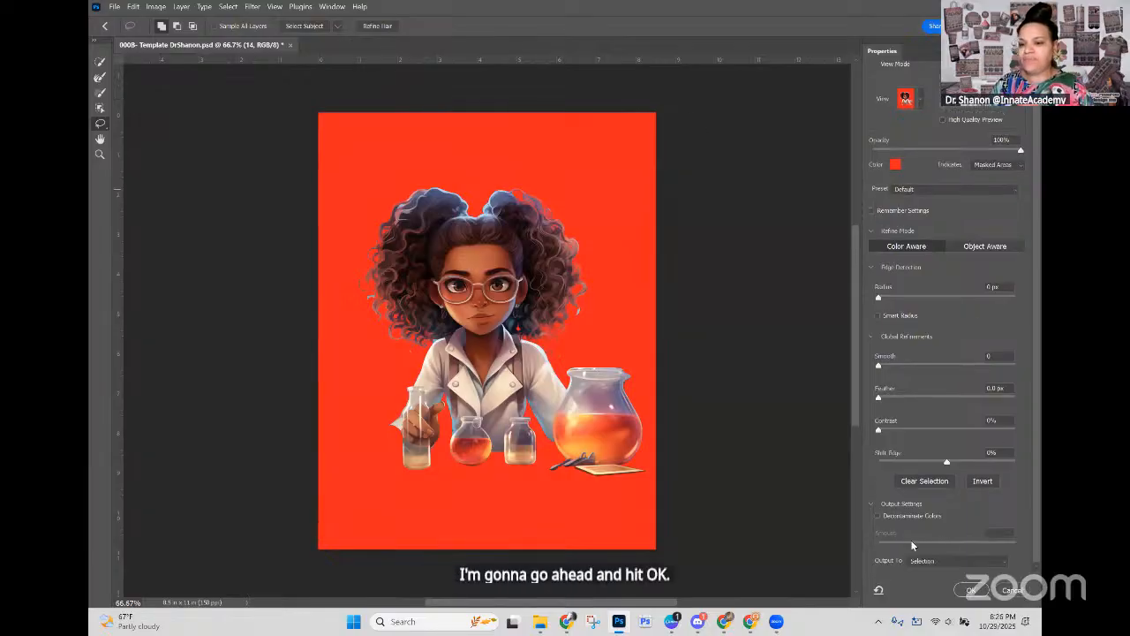
{"action": "scroll", "coordinate": [850, 382], "scroll_direction": "down", "scroll_amount": 1}
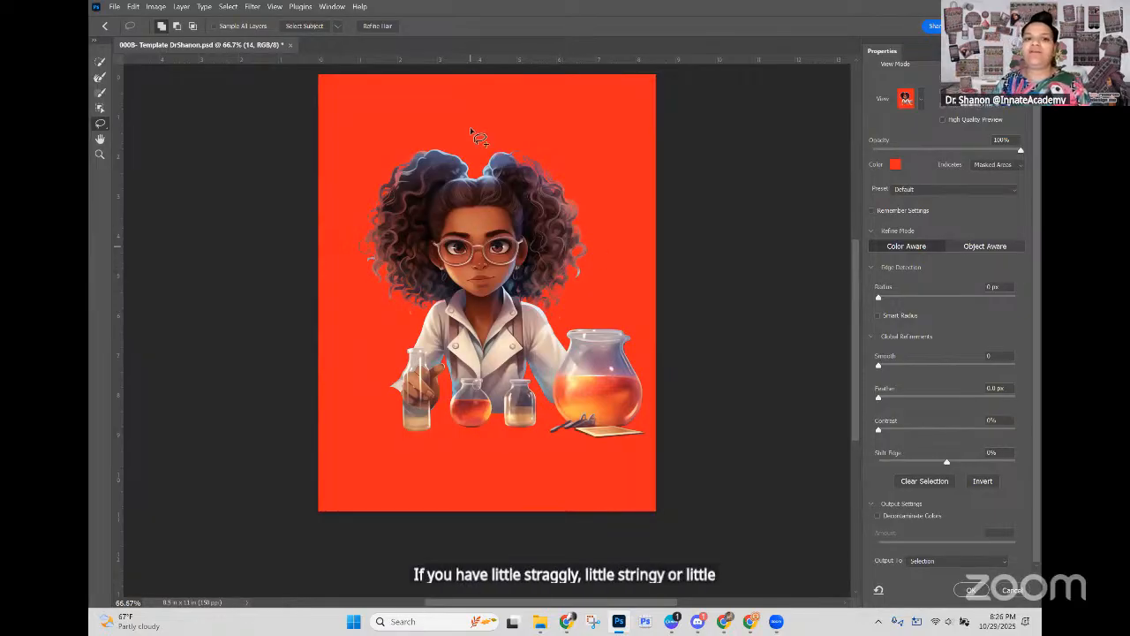
{"action": "left_click", "coordinate": [877, 517]}
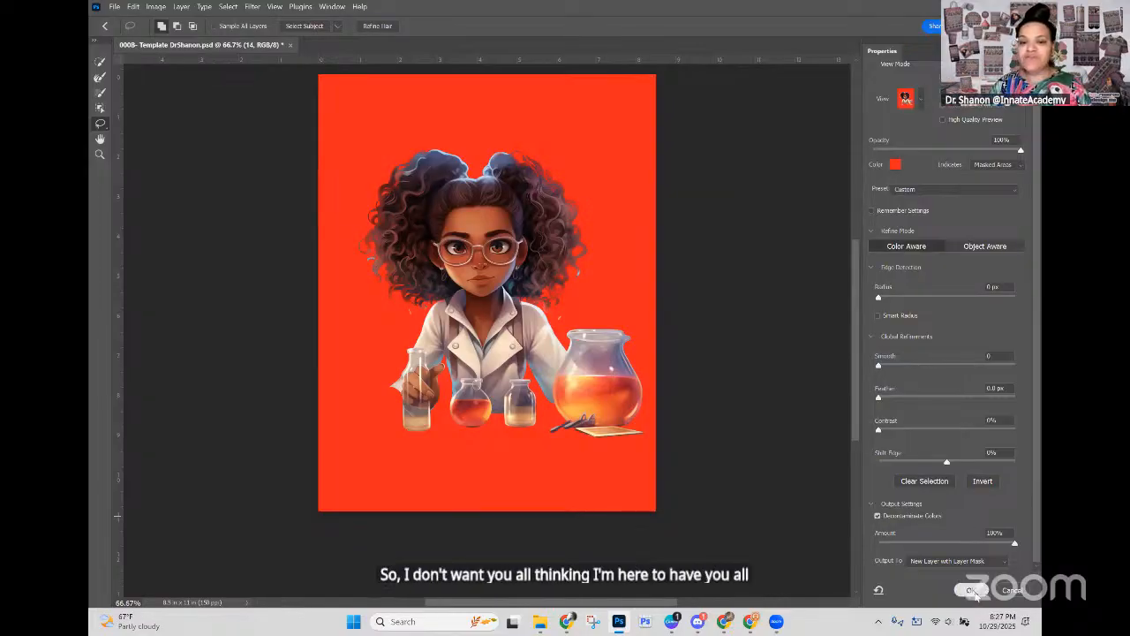
{"action": "left_click", "coordinate": [971, 590]}
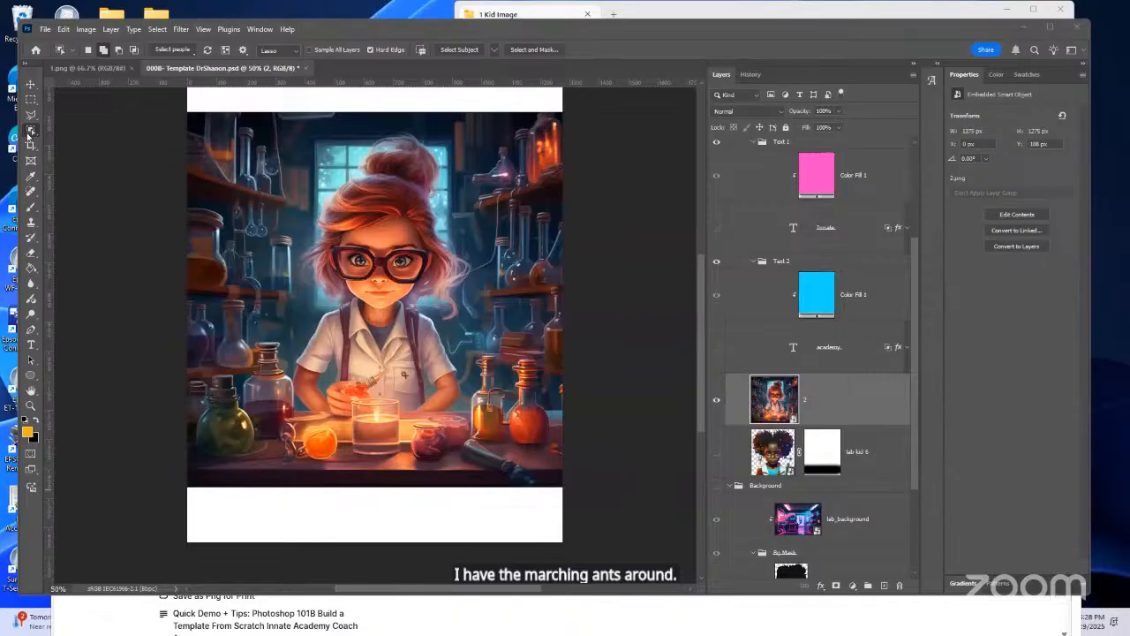
{"action": "left_click", "coordinate": [45, 29]}
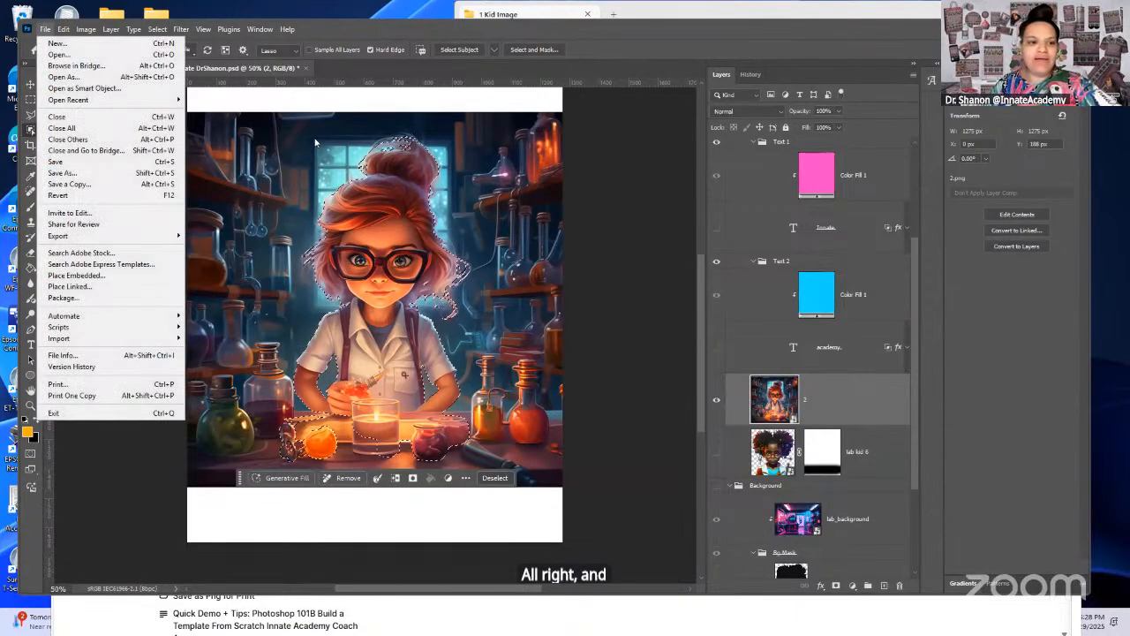
{"action": "key", "text": "Right"}
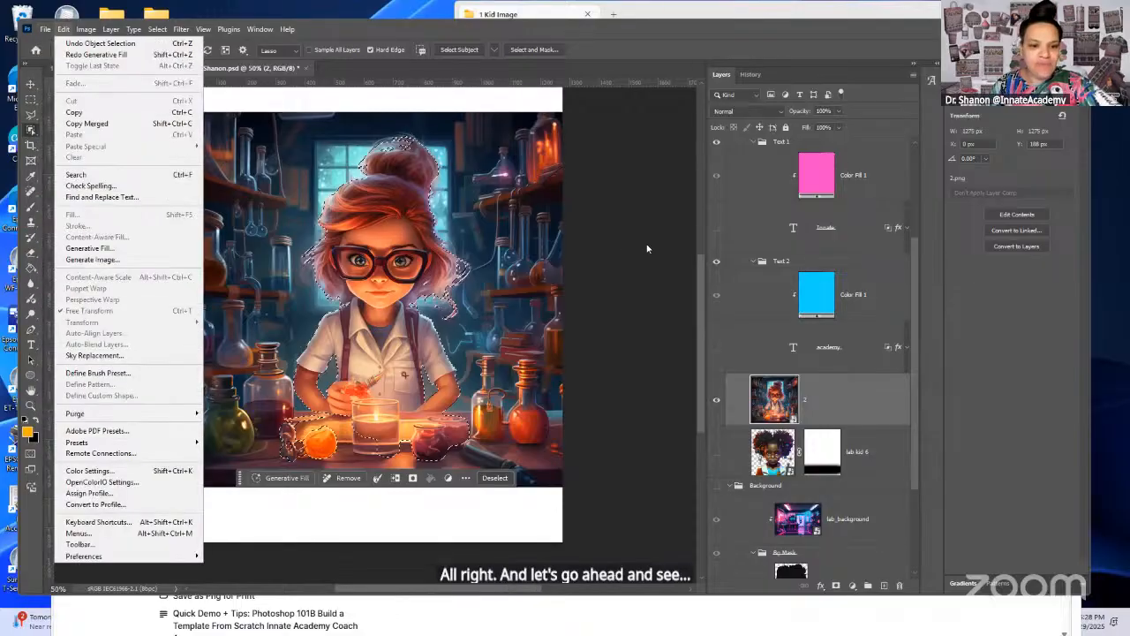
{"action": "left_click", "coordinate": [869, 413]}
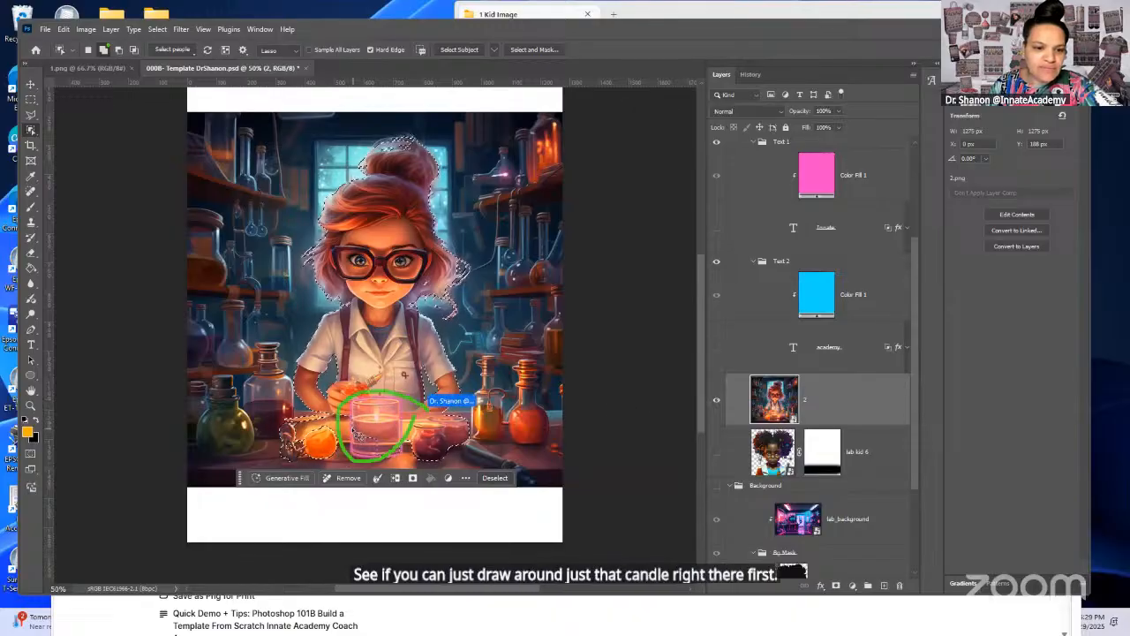
Step: Outline the candle glass to add it to the red-haired girl's selection and open Select and Mask
{"action": "mouse_move", "coordinate": [402, 458]}
{"action": "left_mouse_down"}
{"action": "mouse_move", "coordinate": [342, 457]}
{"action": "mouse_move", "coordinate": [335, 445]}
{"action": "left_mouse_up"}
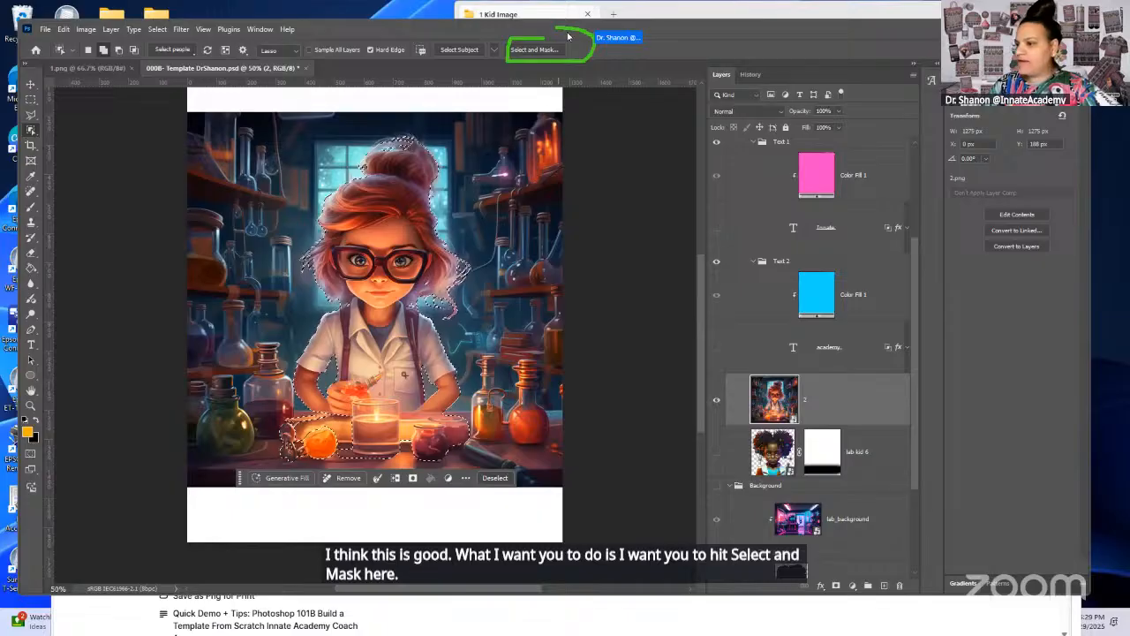
{"action": "left_click", "coordinate": [536, 50]}
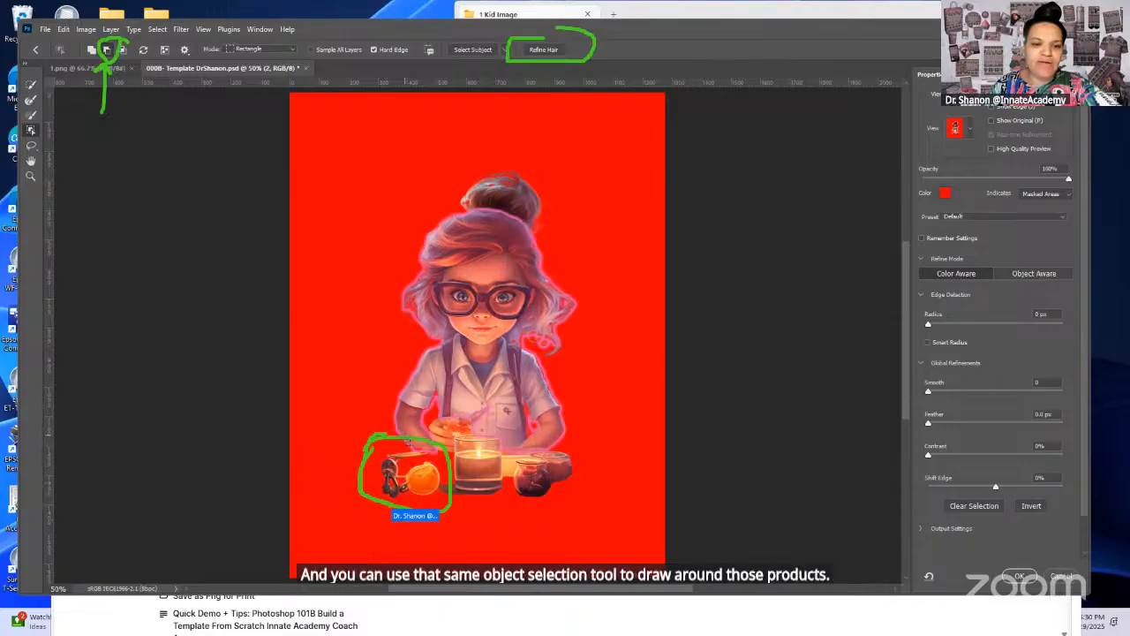
Step: Subtract the orange fruit and the dark object beside the candle, using the Object Selection Tool in Lasso mode
{"action": "left_click_drag", "start_coordinate": [394, 440], "coordinate": [350, 506]}
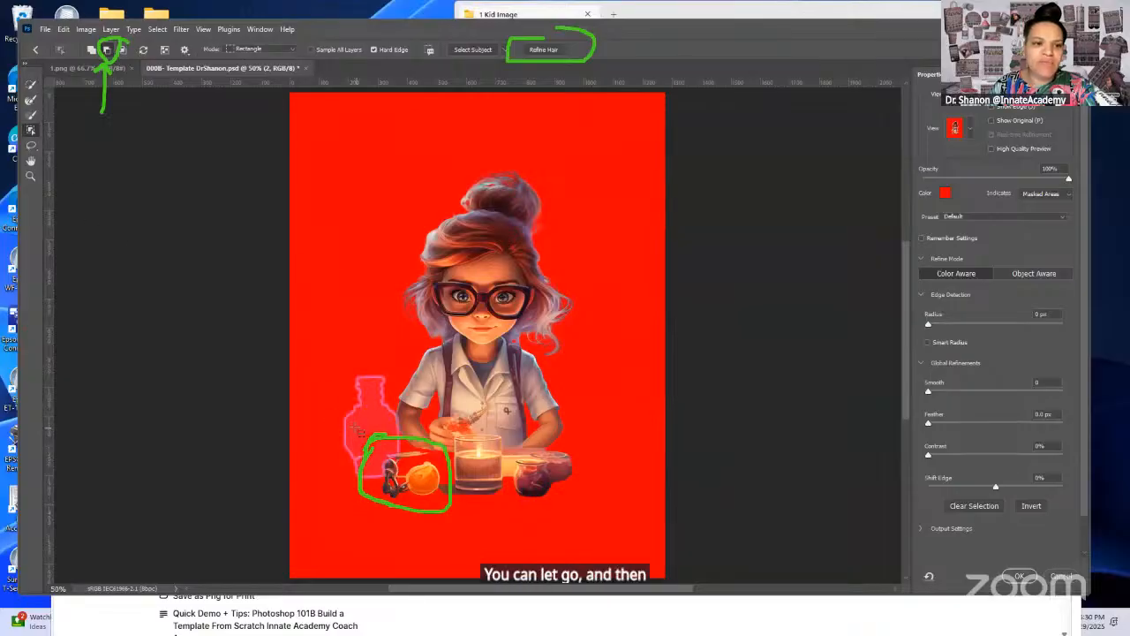
{"action": "left_click", "coordinate": [255, 48]}
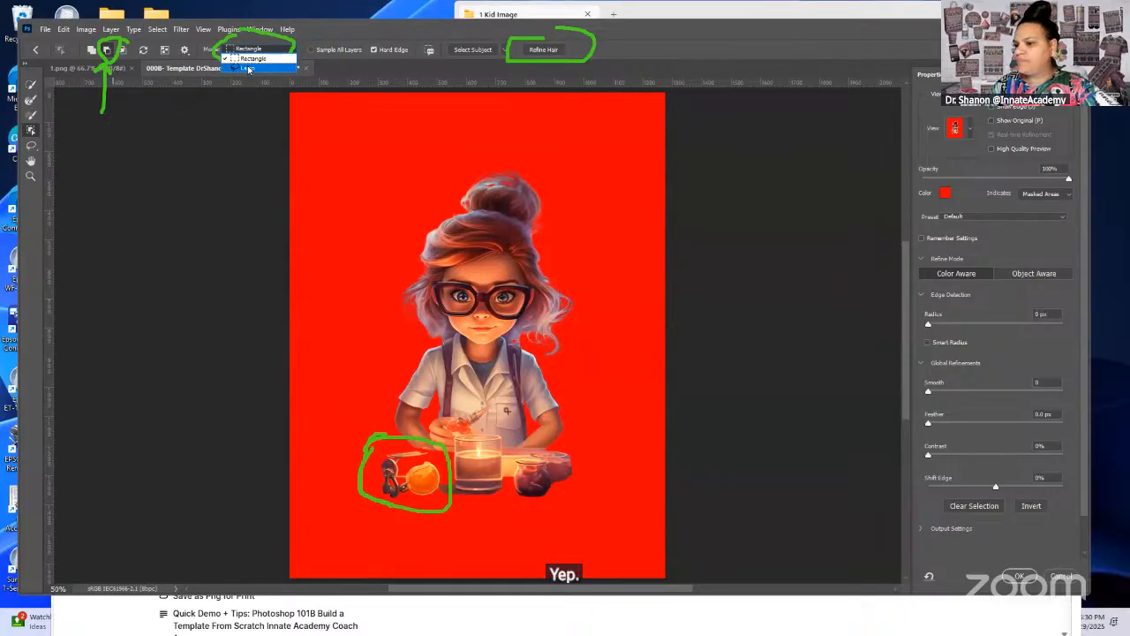
{"action": "left_click", "coordinate": [248, 68]}
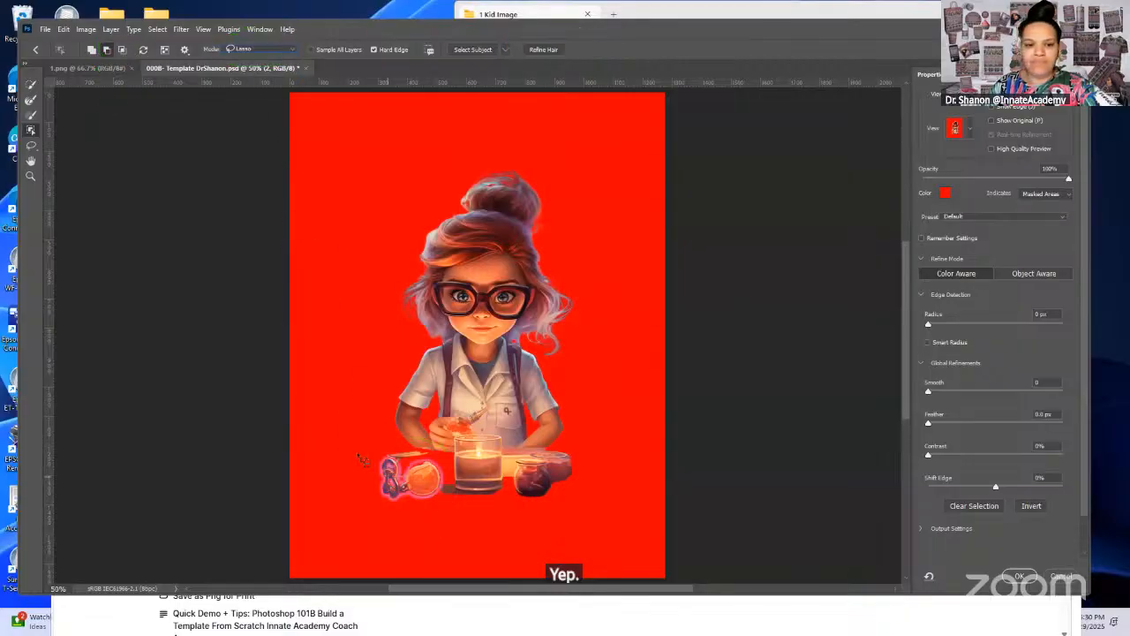
{"action": "left_click_drag", "start_coordinate": [376, 452], "coordinate": [382, 498]}
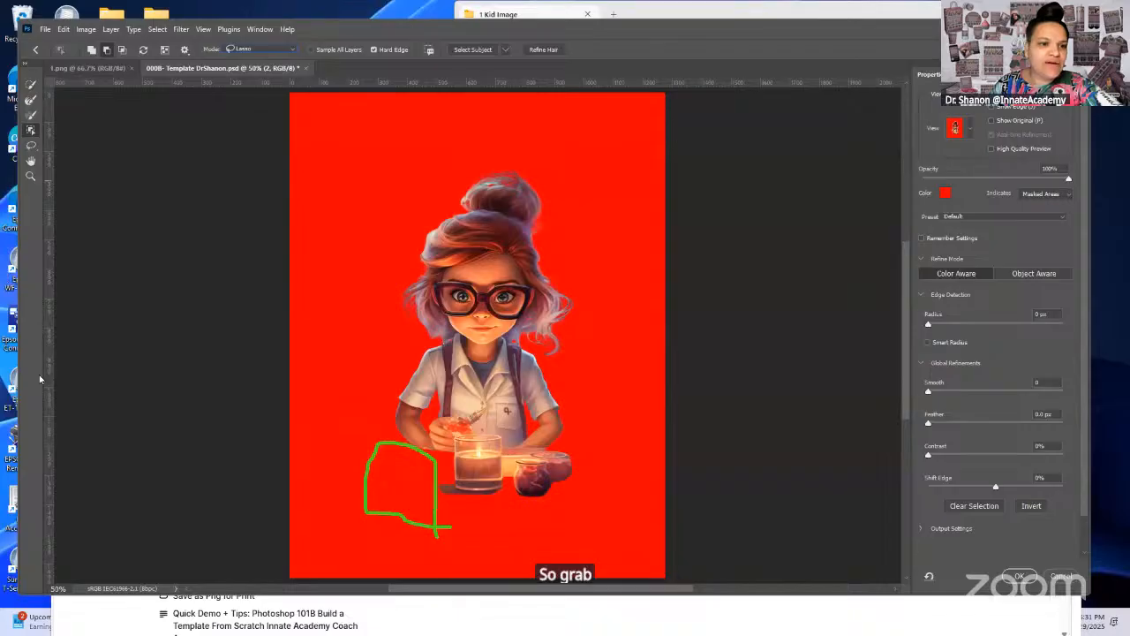
Step: Paint the leftover shadow beside the candle out of the selection with an enlarged Brush Tool in subtract mode
{"action": "mouse_move", "coordinate": [23, 111]}
{"action": "left_mouse_down"}
{"action": "mouse_move", "coordinate": [22, 122]}
{"action": "mouse_move", "coordinate": [104, 116]}
{"action": "left_mouse_up"}
{"action": "left_click", "coordinate": [38, 116]}
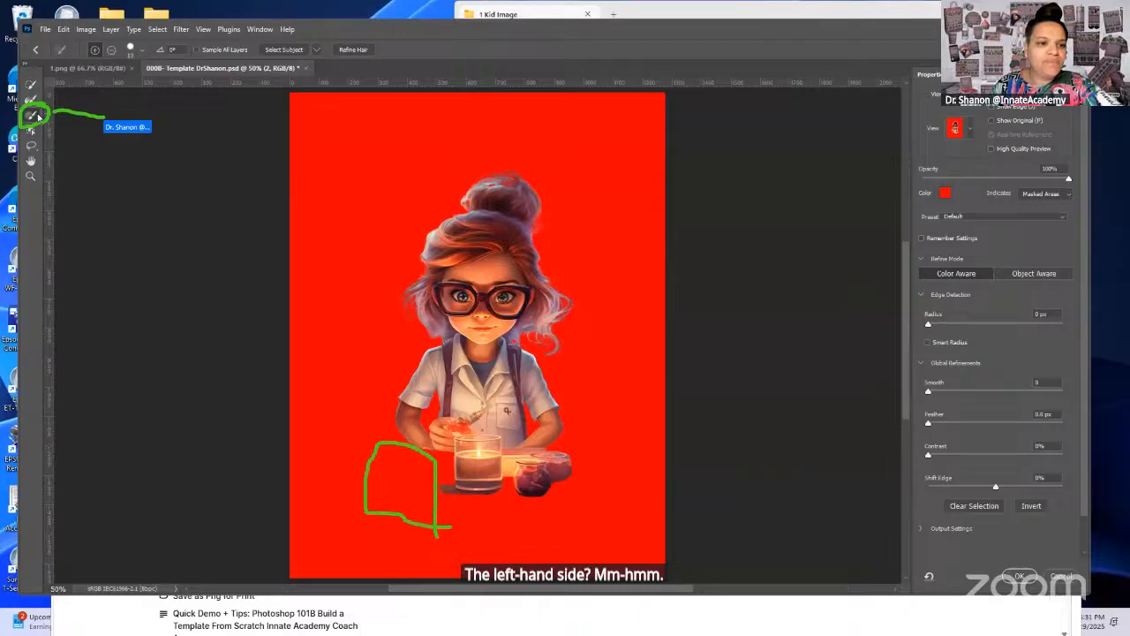
{"action": "left_click", "coordinate": [144, 53]}
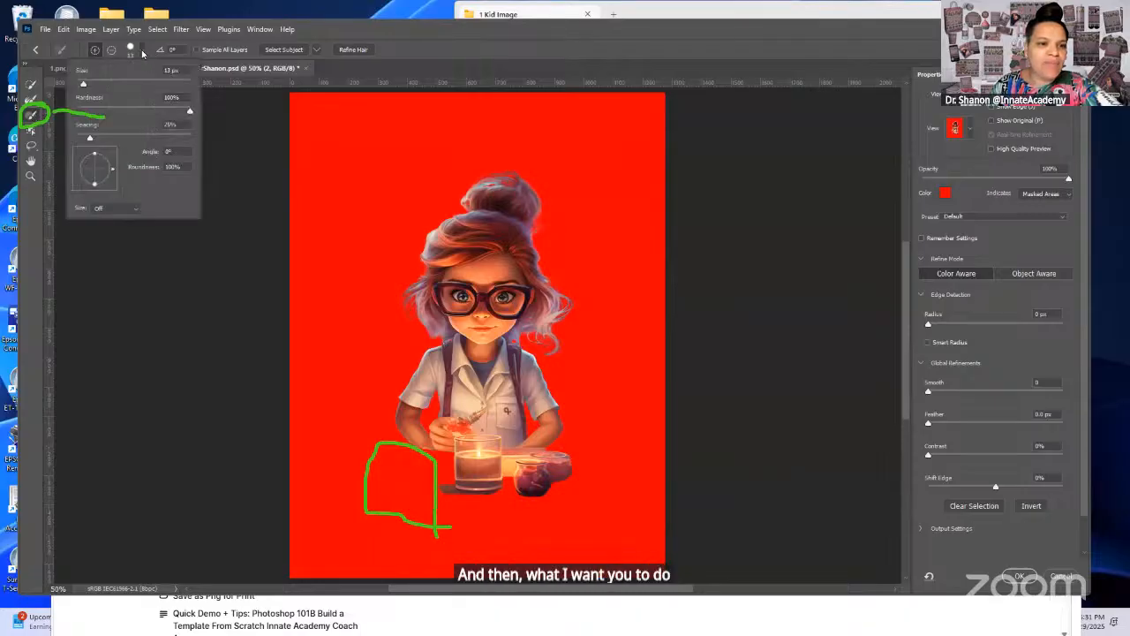
{"action": "left_click_drag", "start_coordinate": [82, 83], "coordinate": [108, 84]}
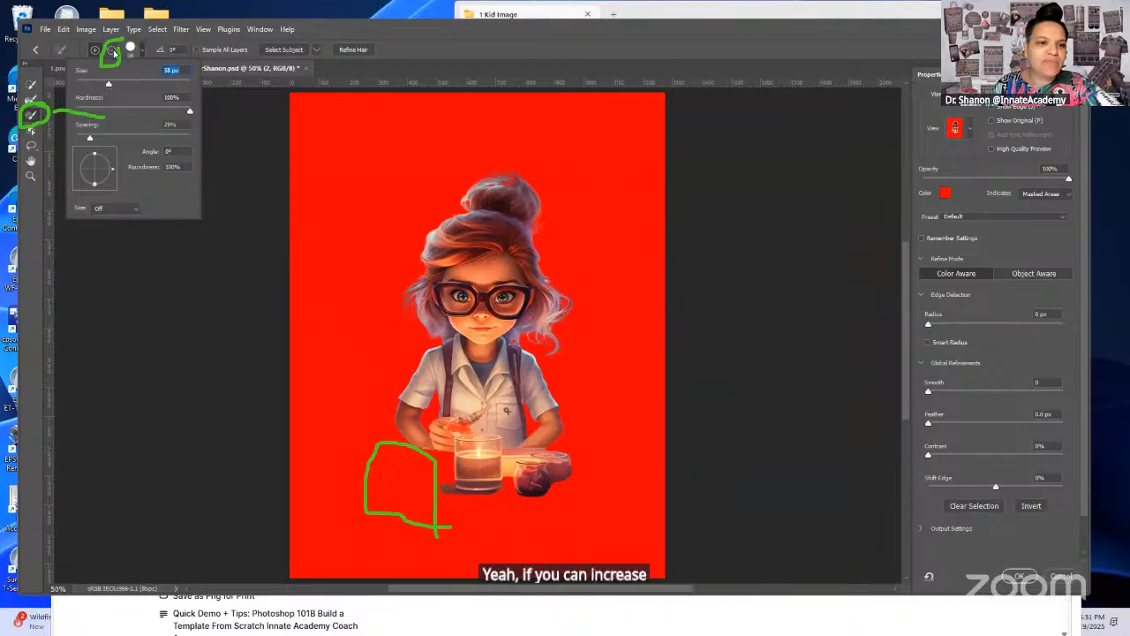
{"action": "left_click", "coordinate": [112, 52]}
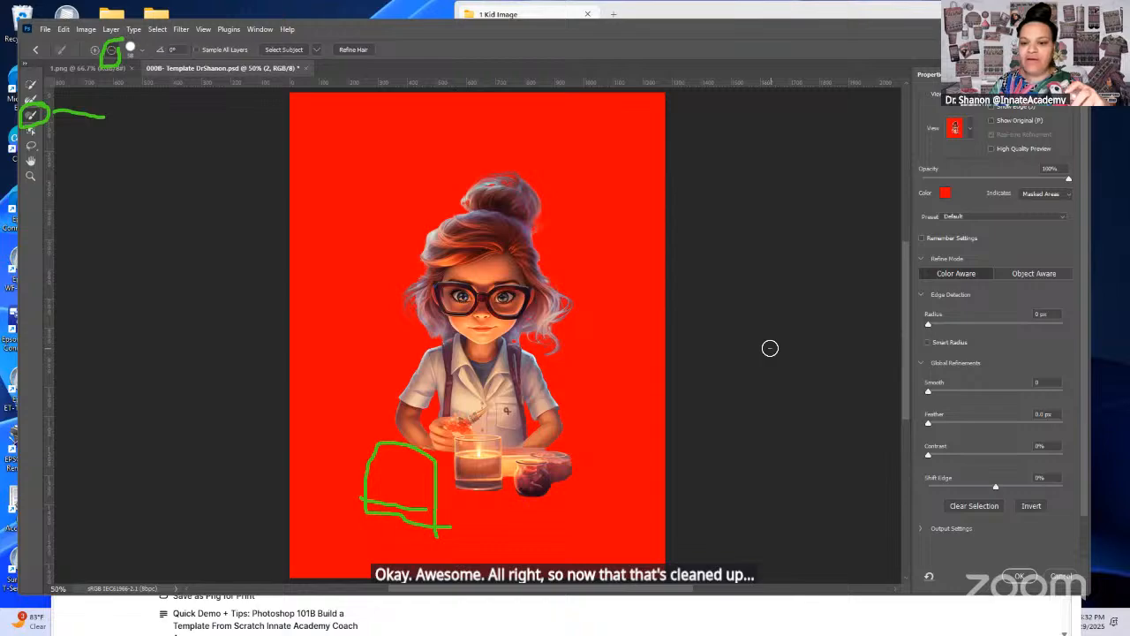
Step: Accept the refined selection as a layer mask on layer 2 and show the Background group
{"action": "left_click", "coordinate": [1020, 576]}
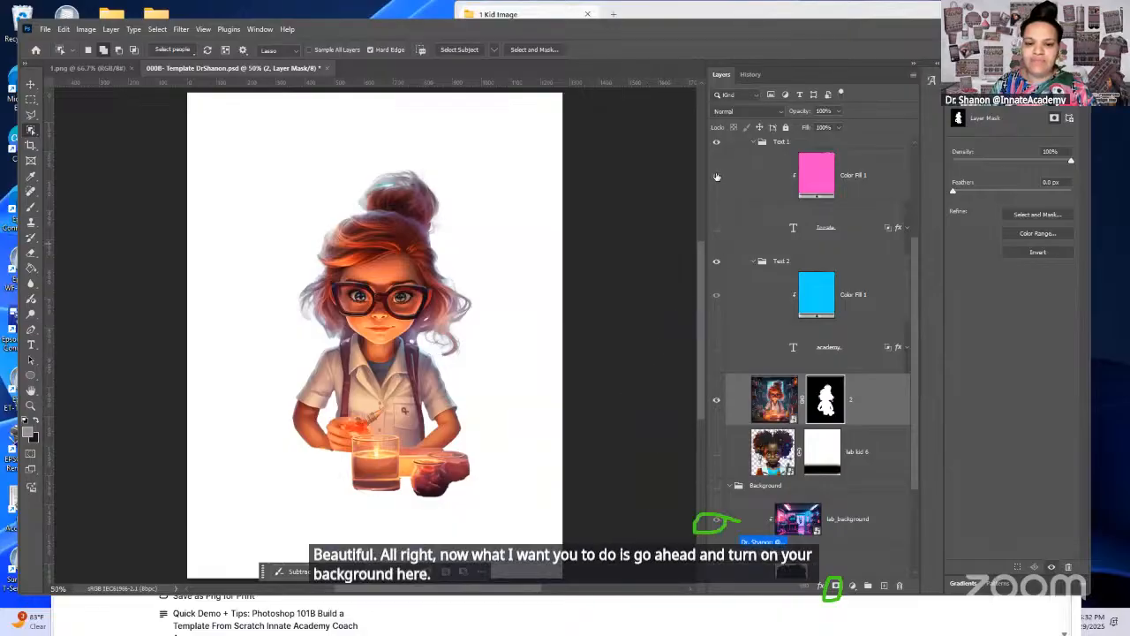
{"action": "left_click", "coordinate": [717, 521]}
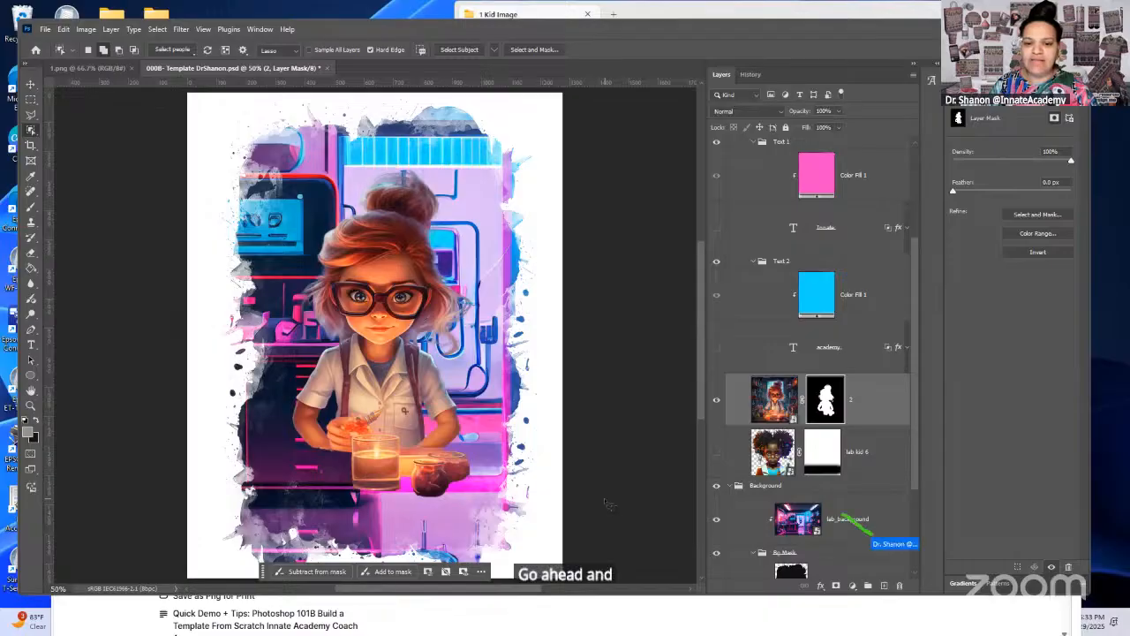
Step: Select the lab_background layer and open the 2 Lab Background folder for placing an embedded image
{"action": "left_click", "coordinate": [757, 529]}
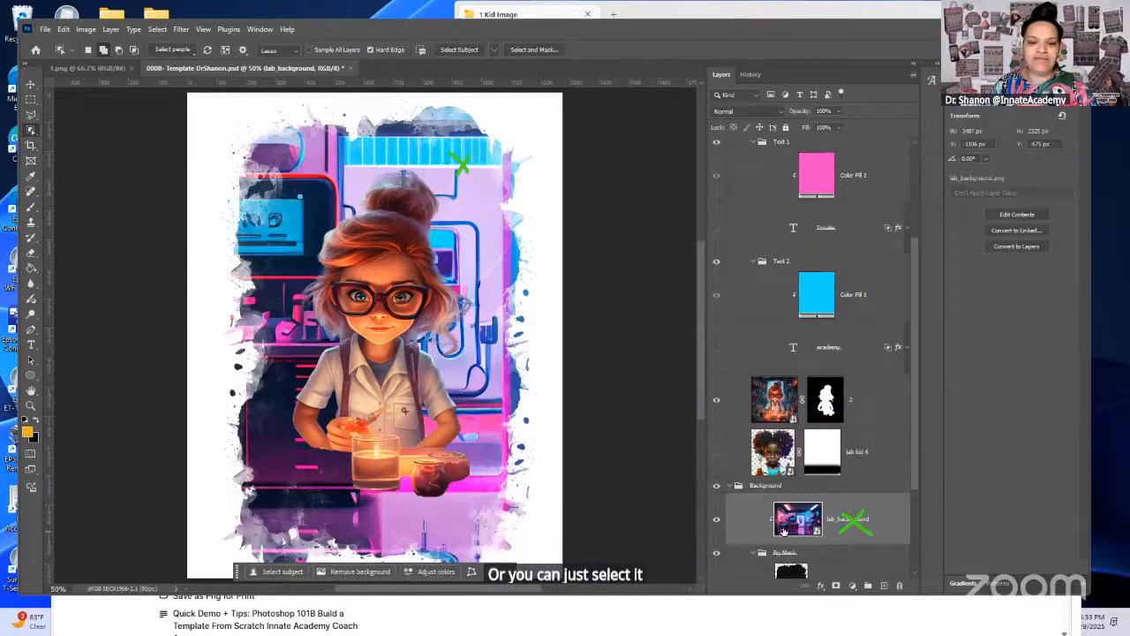
{"action": "left_click_drag", "start_coordinate": [700, 399], "coordinate": [692, 427]}
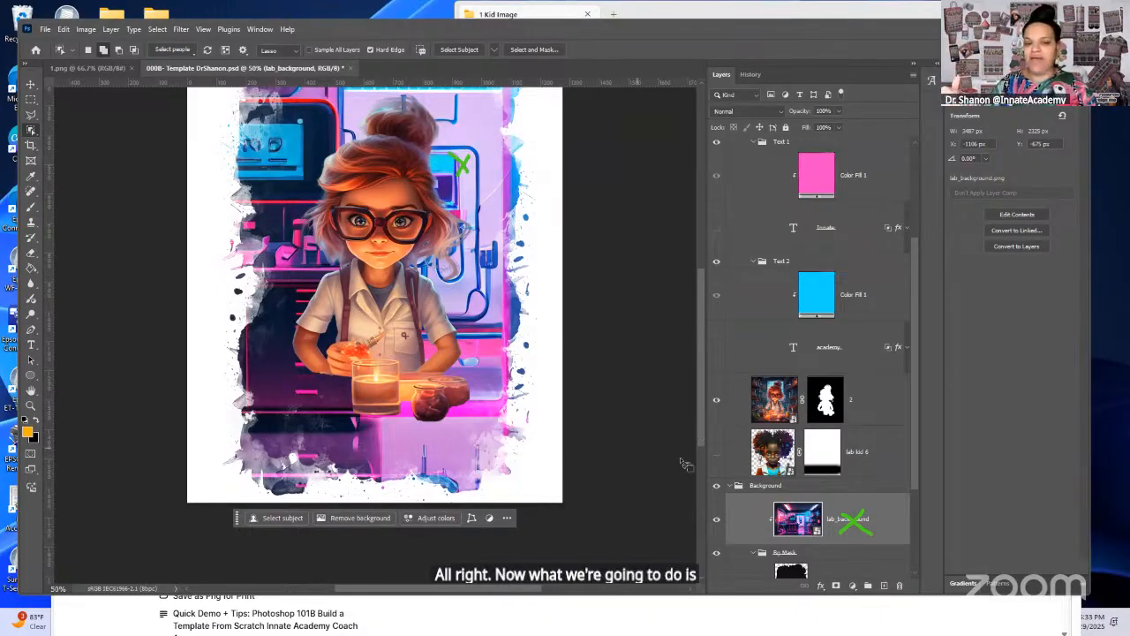
{"action": "left_click", "coordinate": [45, 29]}
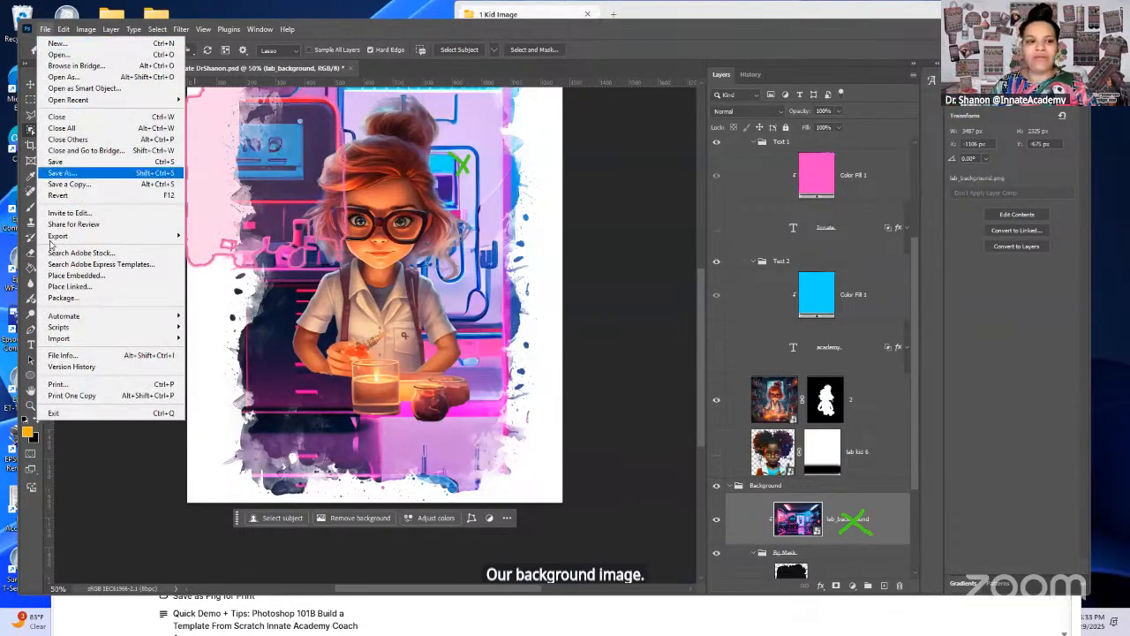
{"action": "left_click", "coordinate": [82, 278]}
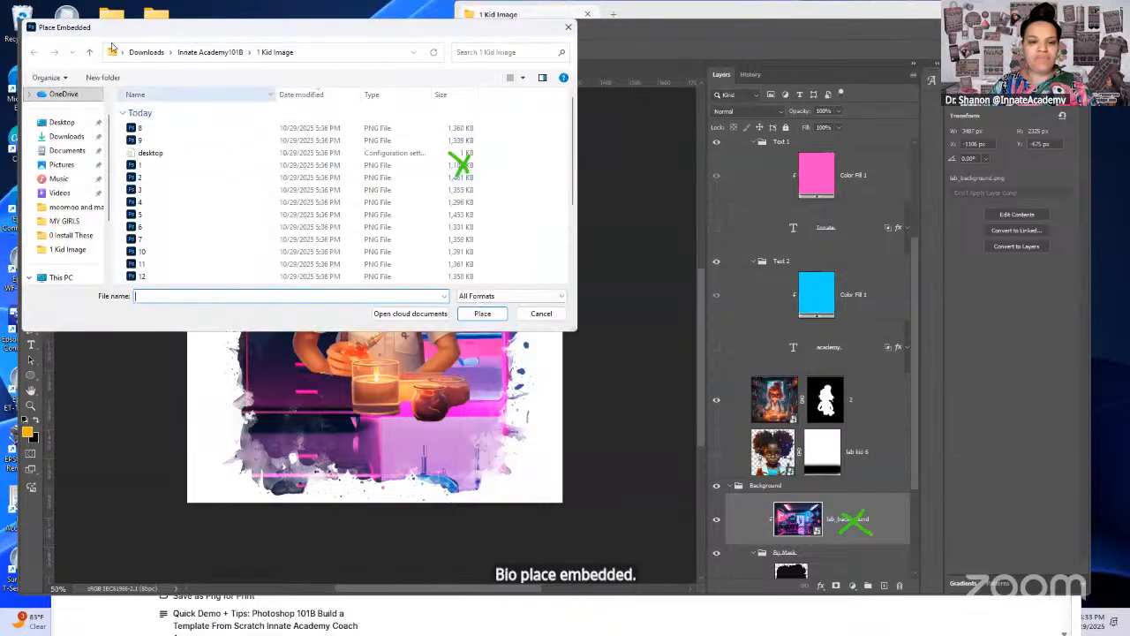
{"action": "left_click", "coordinate": [89, 52]}
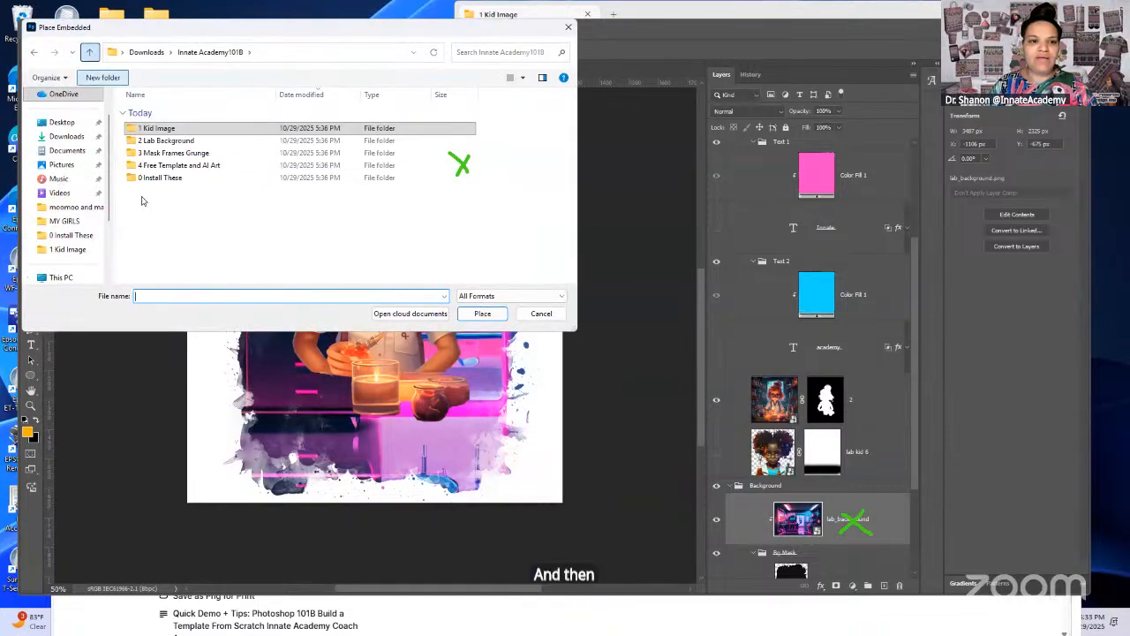
{"action": "left_click", "coordinate": [203, 141]}
{"action": "double_click", "coordinate": [204, 142]}
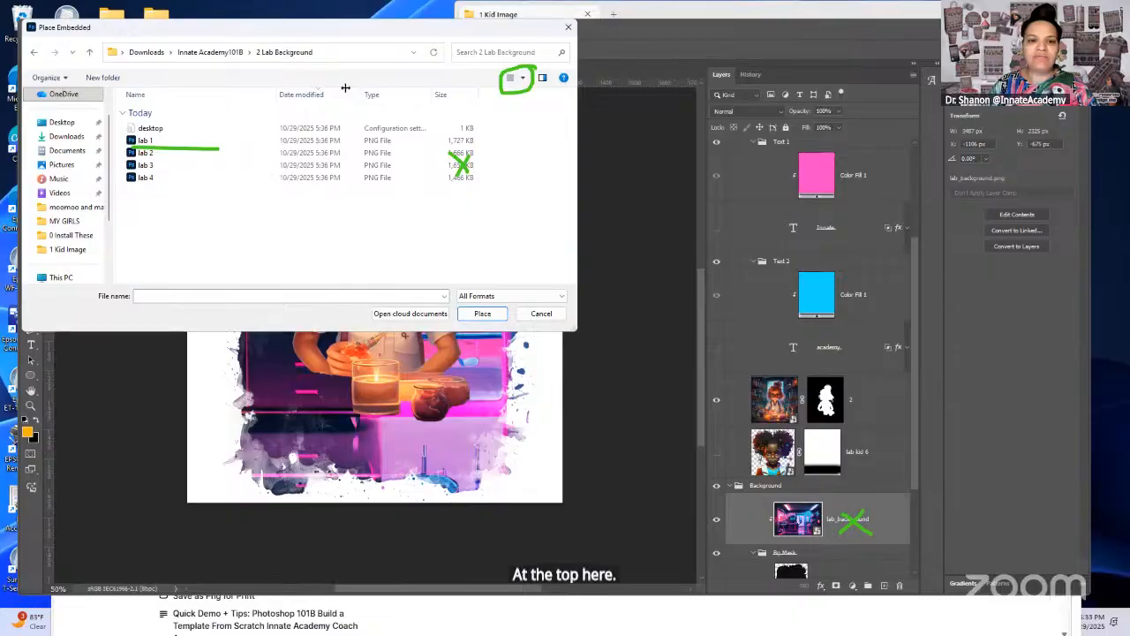
Step: Show the lab files as large icons and place lab 4 as an embedded image above the lab_background layer
{"action": "left_click", "coordinate": [522, 77]}
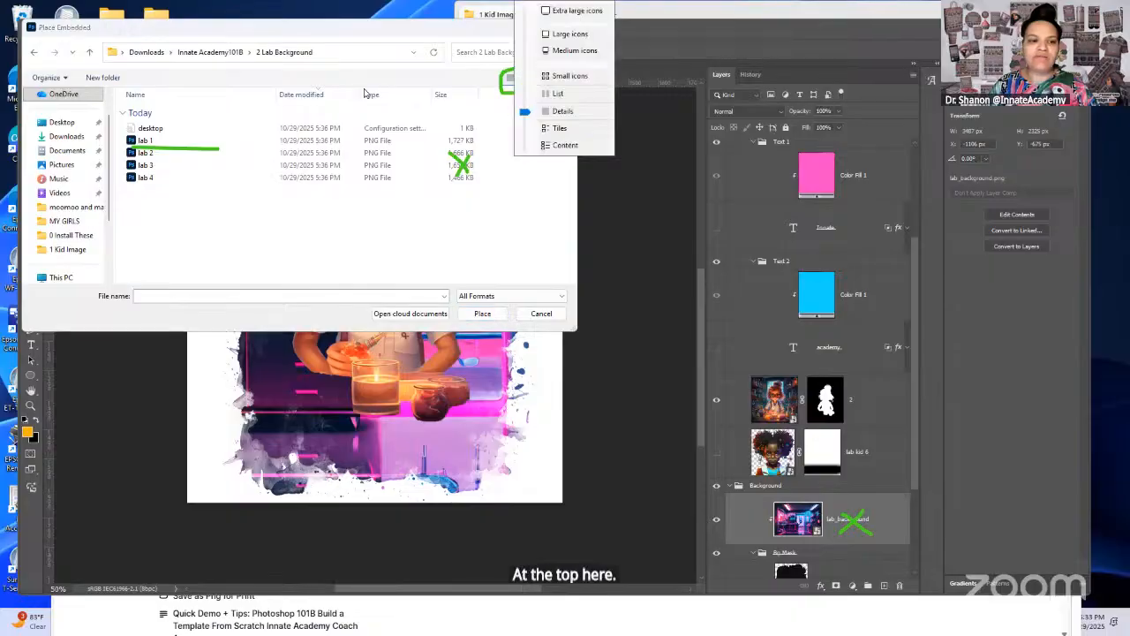
{"action": "left_click", "coordinate": [569, 35]}
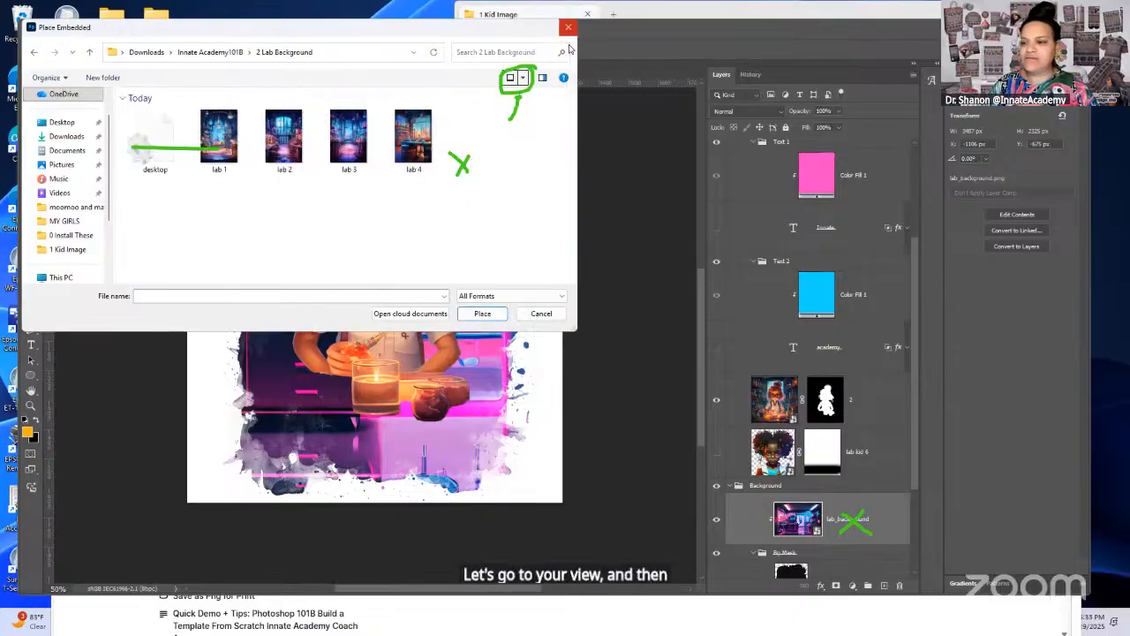
{"action": "left_click", "coordinate": [422, 143]}
{"action": "left_click", "coordinate": [485, 315]}
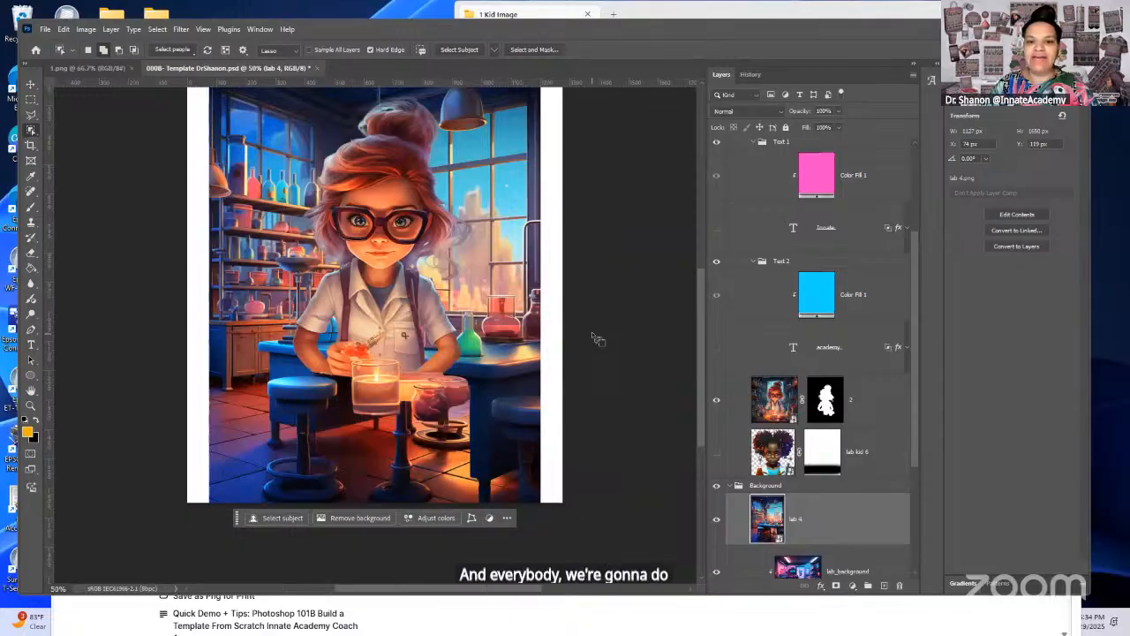
{"action": "left_click", "coordinate": [45, 29]}
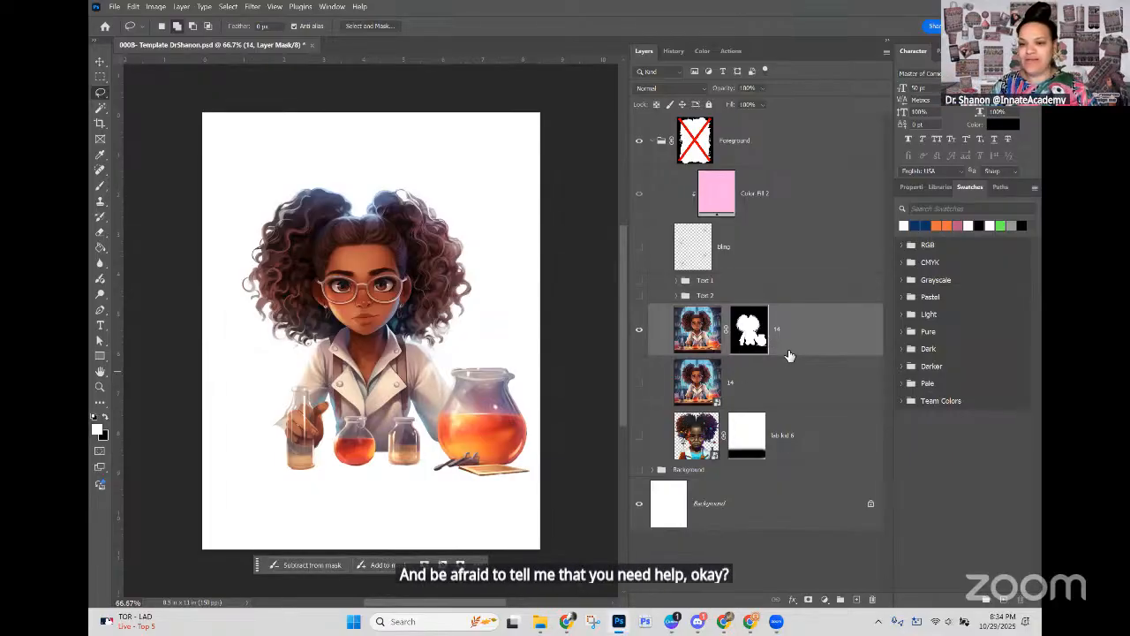
Step: In the curly-haired girl's document, show the Background group and expand it
{"action": "left_click", "coordinate": [784, 390]}
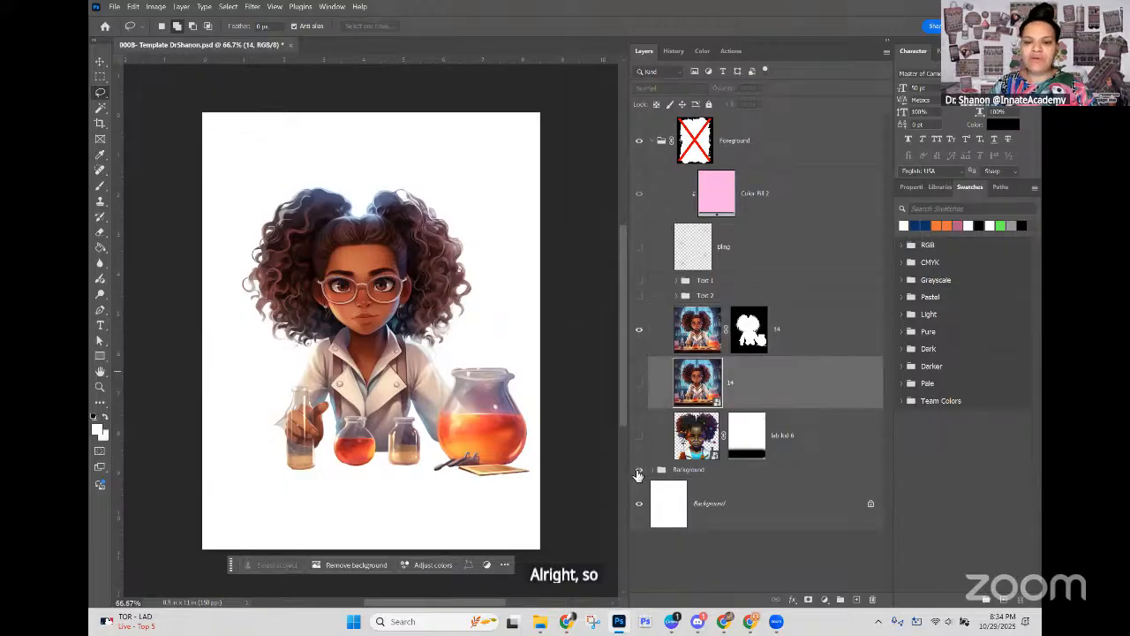
{"action": "left_click", "coordinate": [637, 470]}
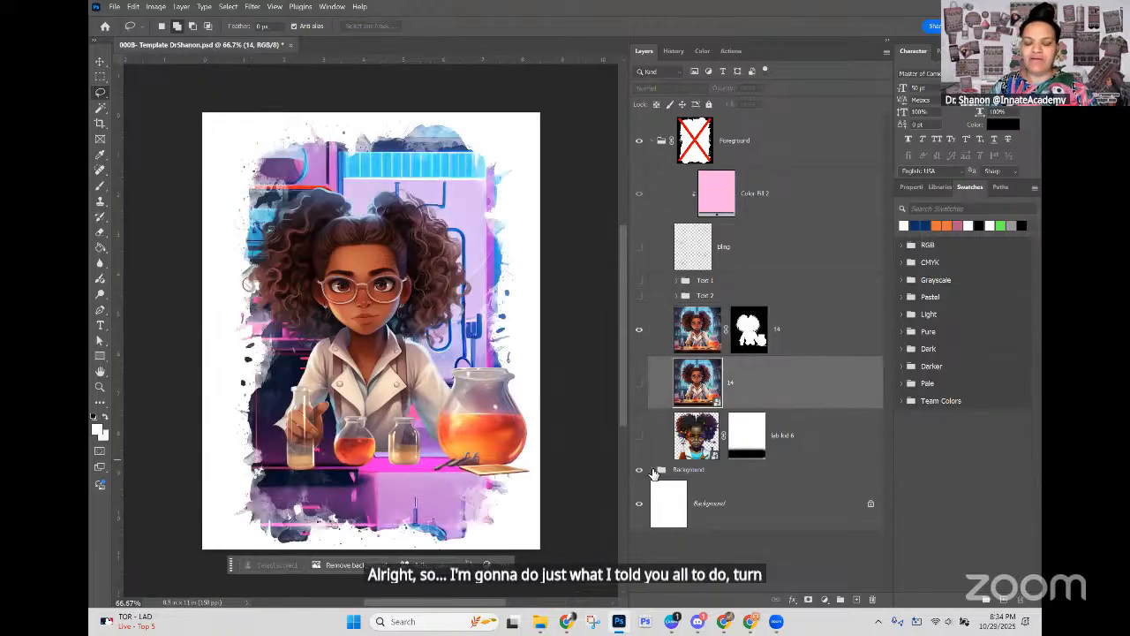
{"action": "left_click", "coordinate": [655, 471]}
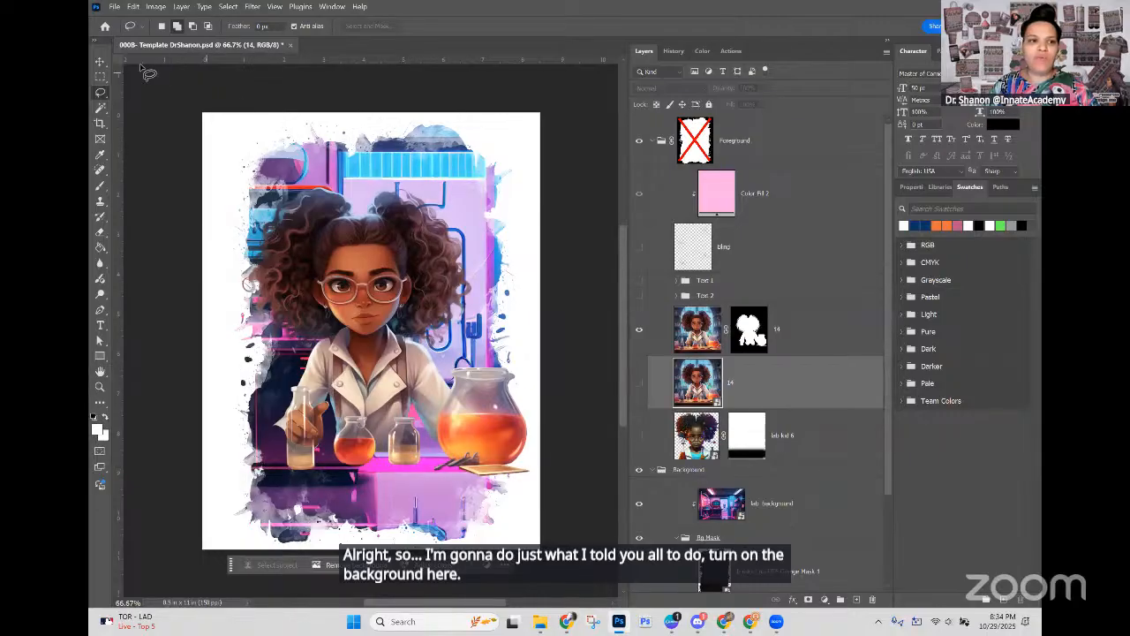
Step: With the Move tool, locate Grunge Mask 1 from the artwork's background and select the lab_background layer above it
{"action": "left_click", "coordinate": [100, 61]}
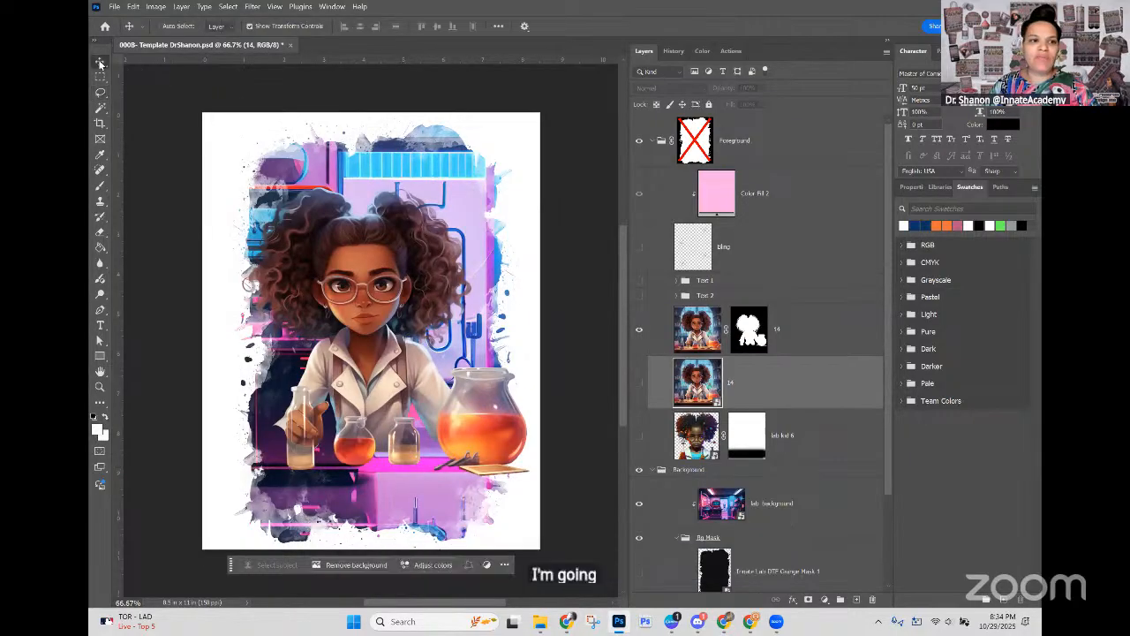
{"action": "right_click", "coordinate": [427, 167]}
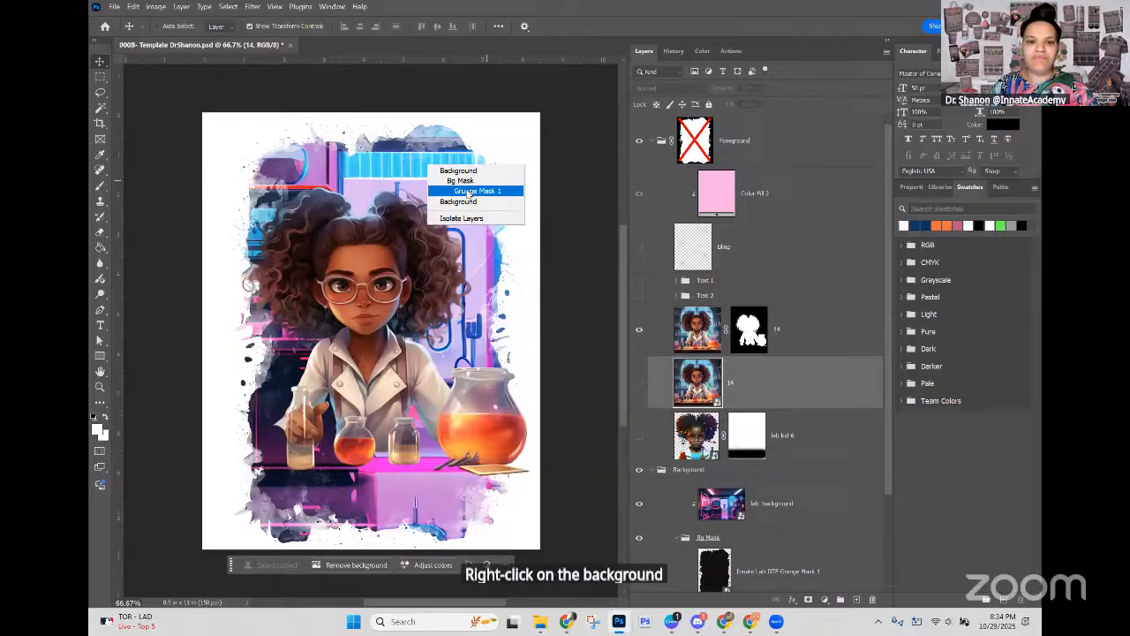
{"action": "right_click", "coordinate": [396, 167]}
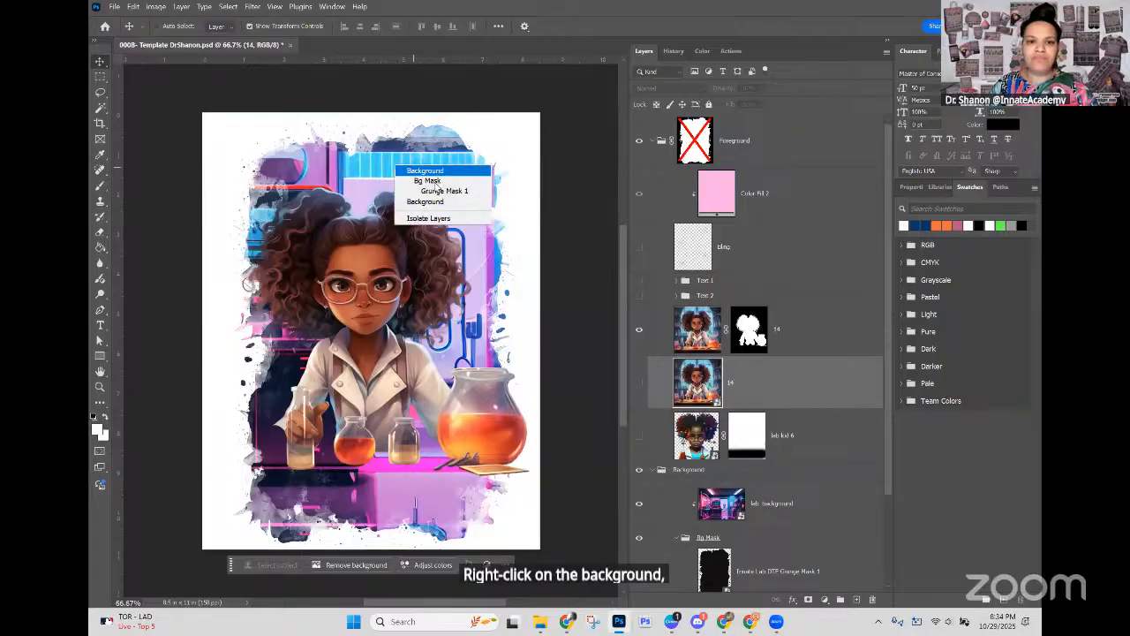
{"action": "left_click", "coordinate": [435, 191]}
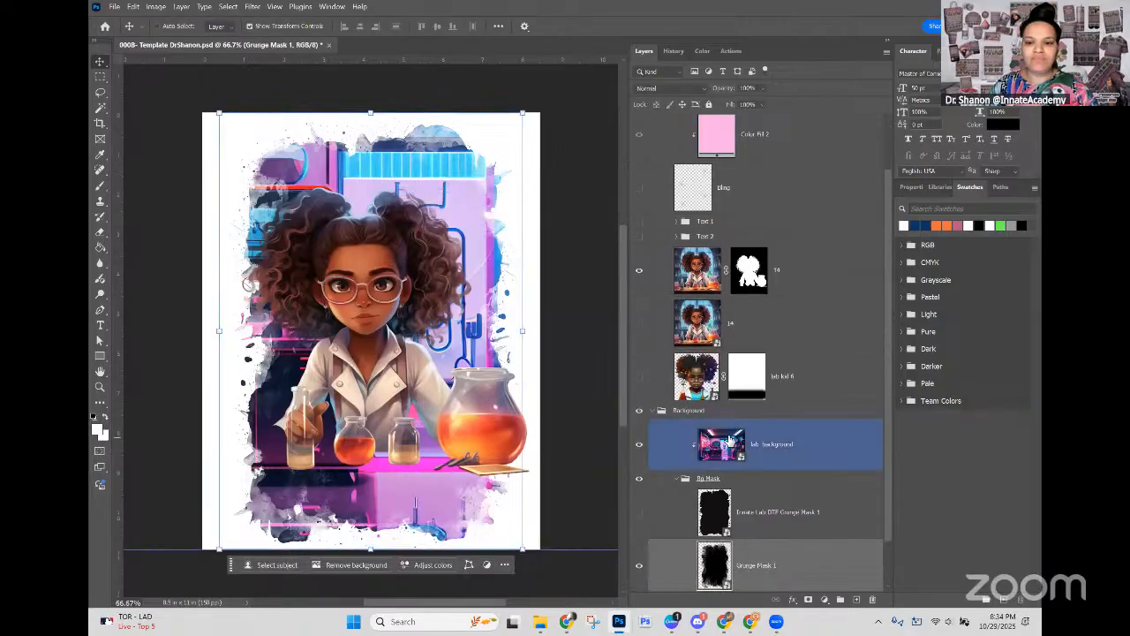
{"action": "left_click", "coordinate": [764, 396]}
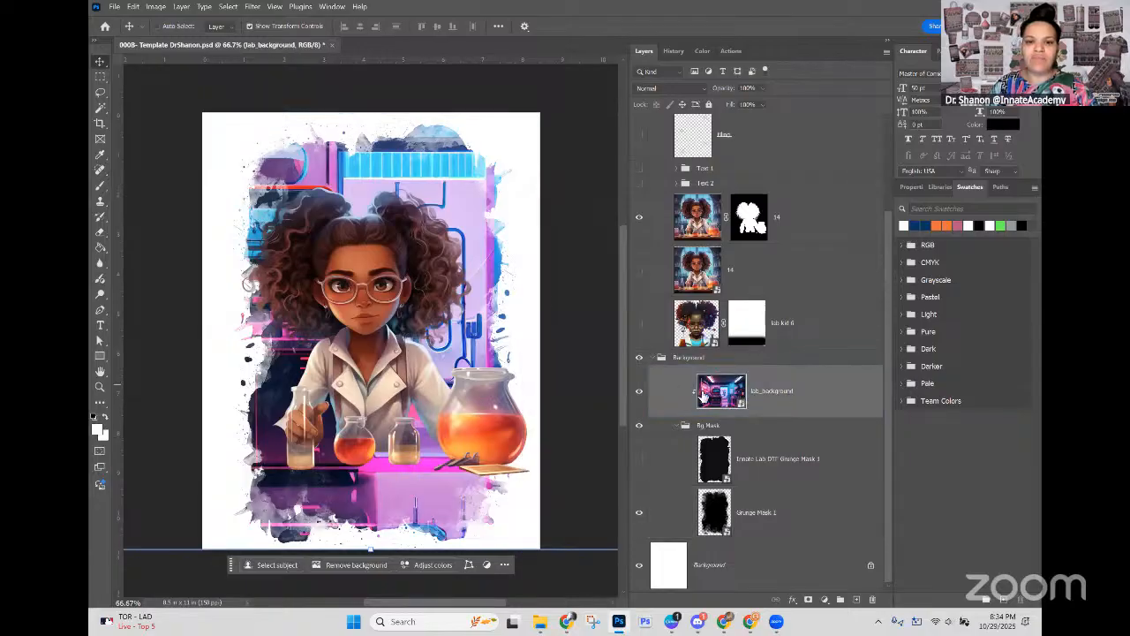
{"action": "right_click", "coordinate": [475, 199]}
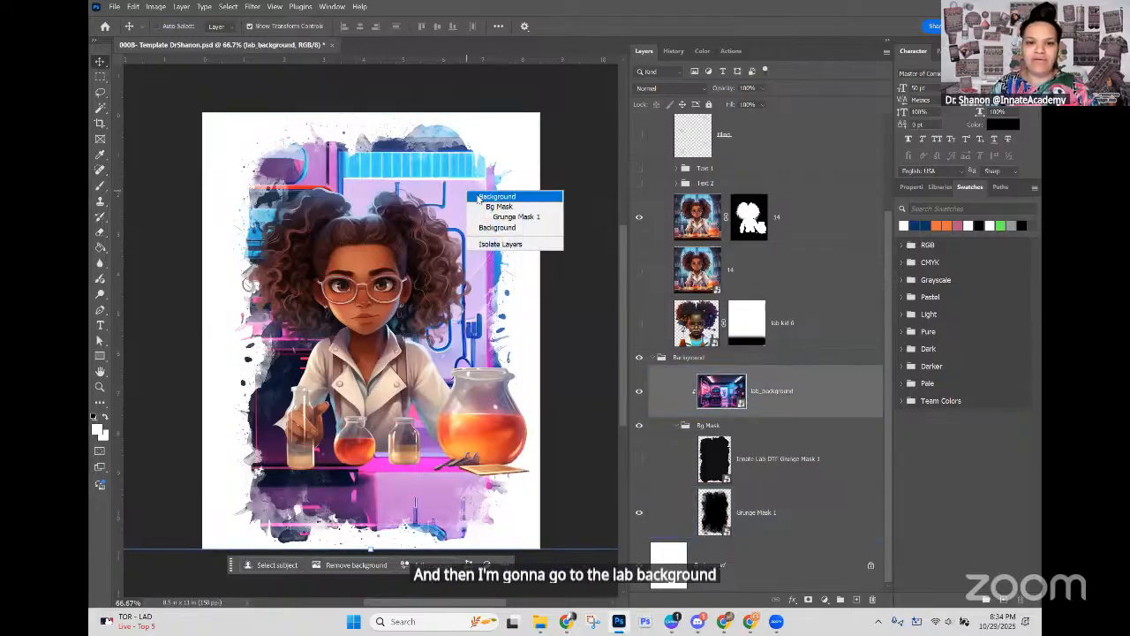
{"action": "left_click", "coordinate": [784, 400]}
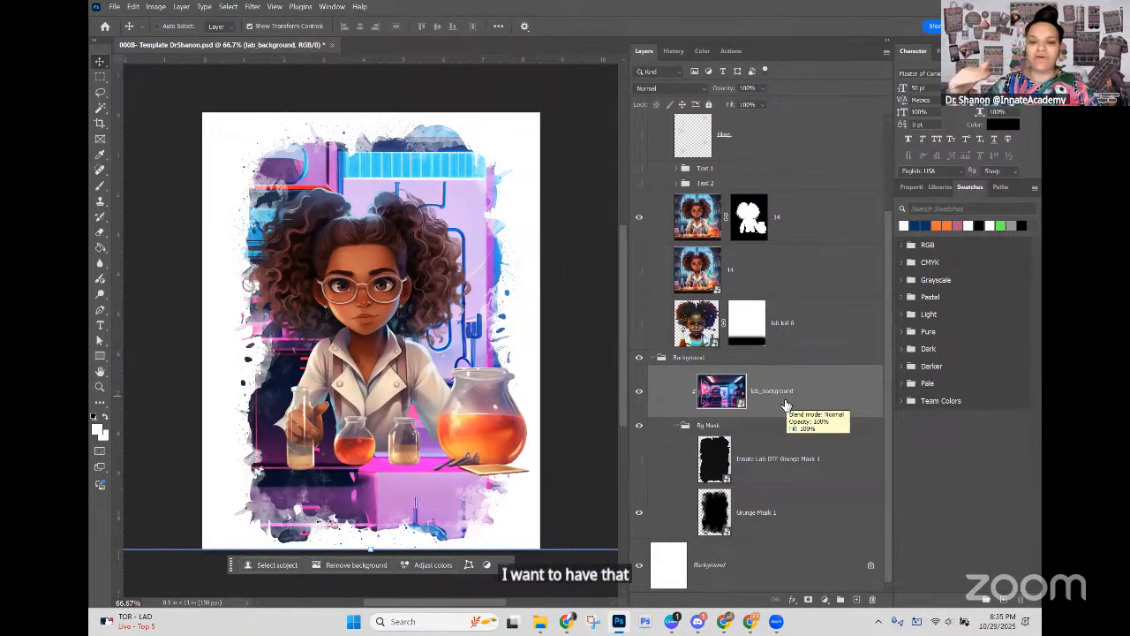
Step: Start placing an embedded image and show the contents of the 2 Lab Background folder as large icons
{"action": "left_click", "coordinate": [114, 6]}
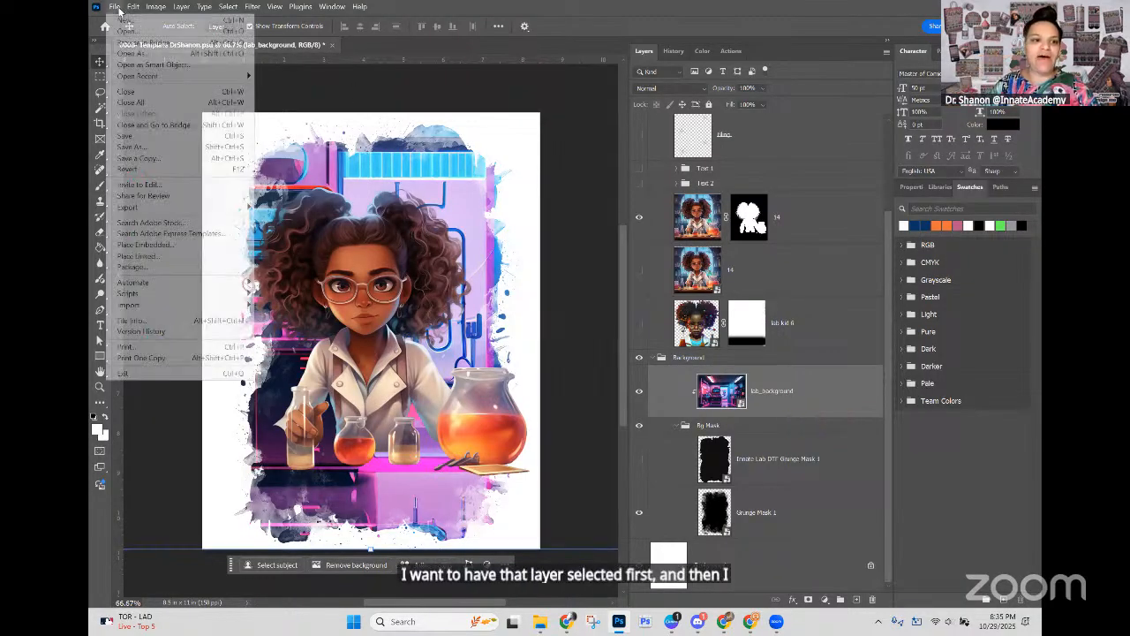
{"action": "left_click", "coordinate": [186, 246]}
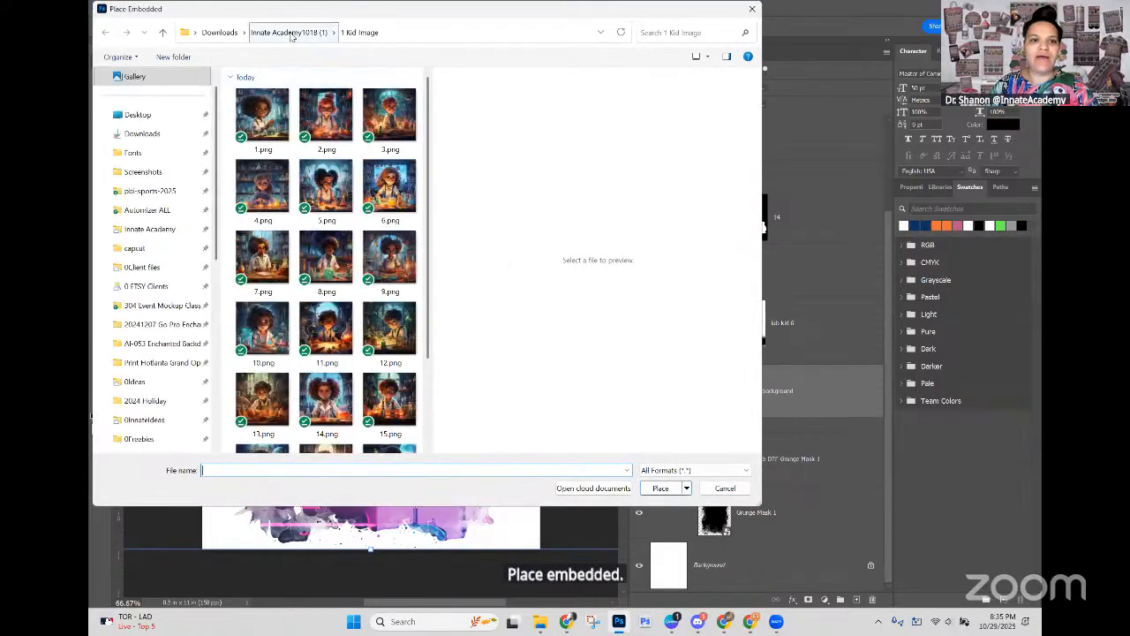
{"action": "left_click", "coordinate": [291, 34]}
{"action": "double_click", "coordinate": [265, 161]}
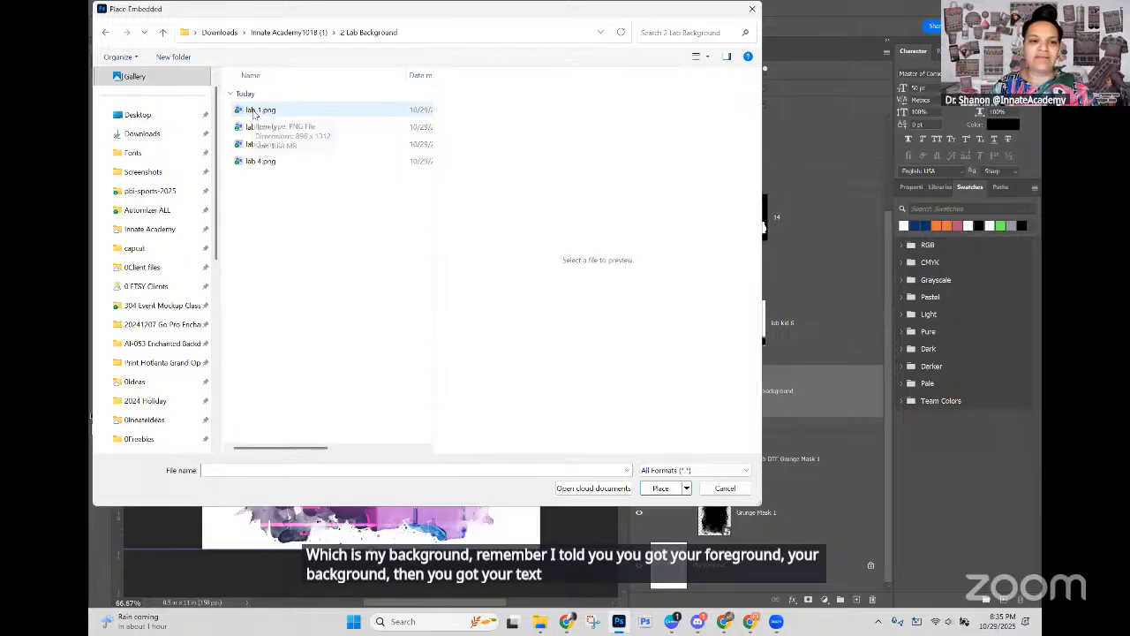
{"action": "left_click", "coordinate": [707, 55]}
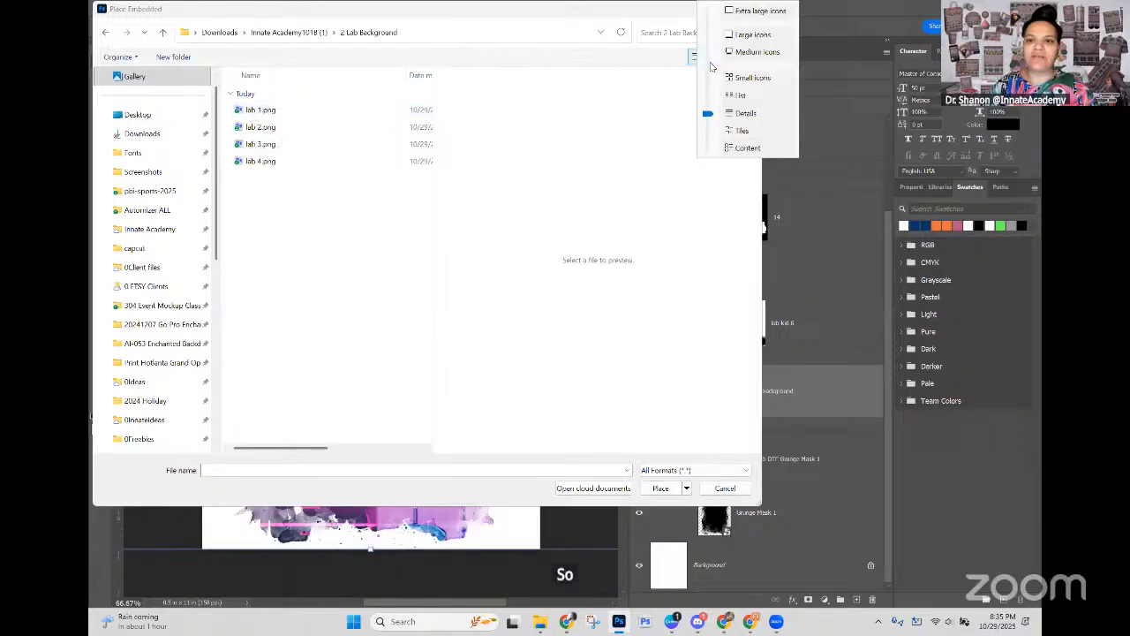
{"action": "left_click", "coordinate": [743, 35]}
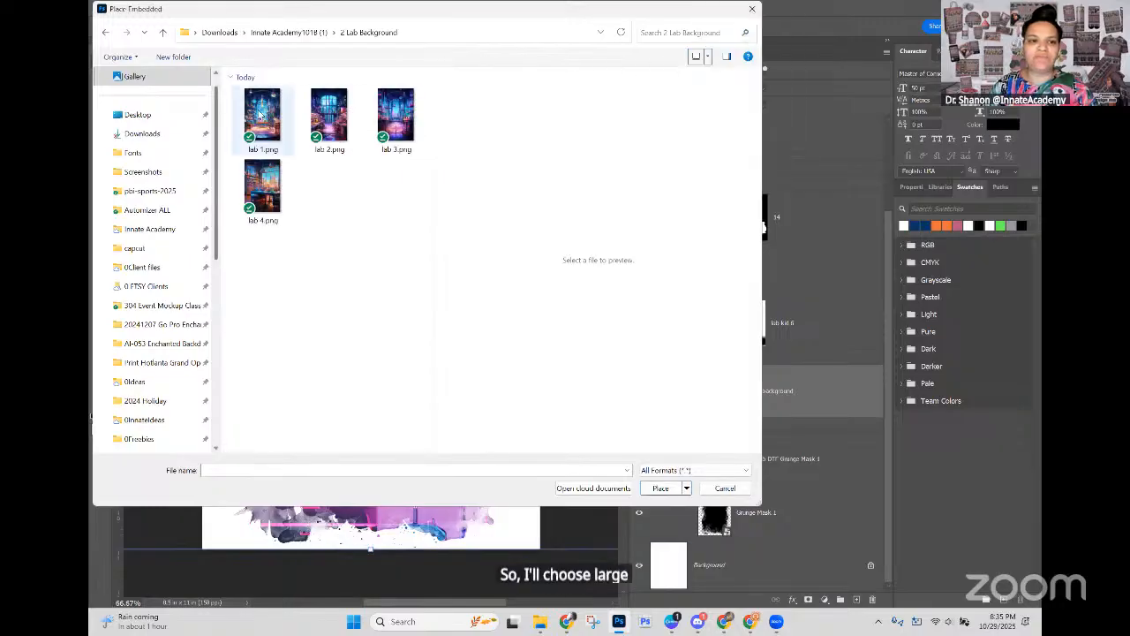
Step: Preview the lab images and place lab 1.png as an embedded image above the lab_background layer
{"action": "left_click", "coordinate": [253, 116]}
{"action": "left_click", "coordinate": [265, 201]}
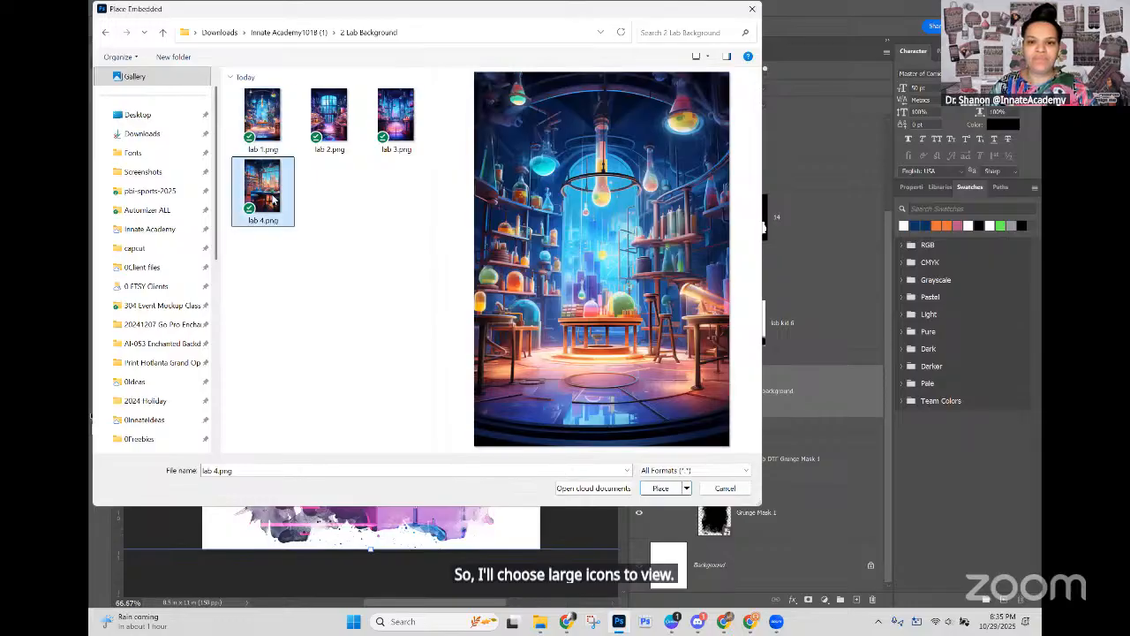
{"action": "left_click", "coordinate": [331, 119]}
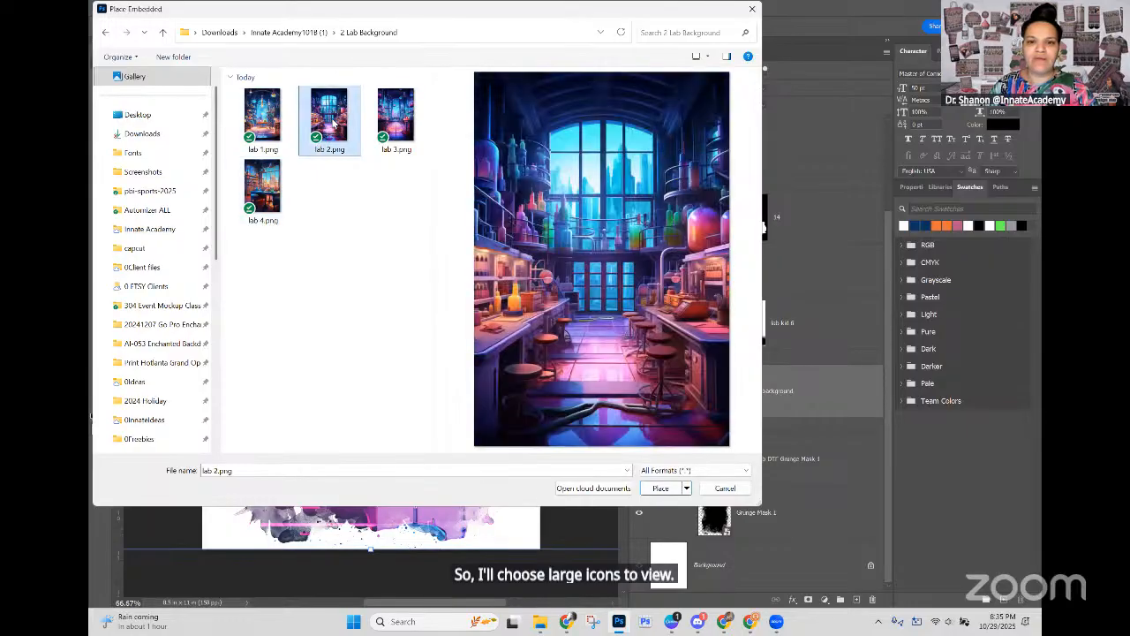
{"action": "left_click", "coordinate": [407, 118]}
{"action": "left_click", "coordinate": [258, 128]}
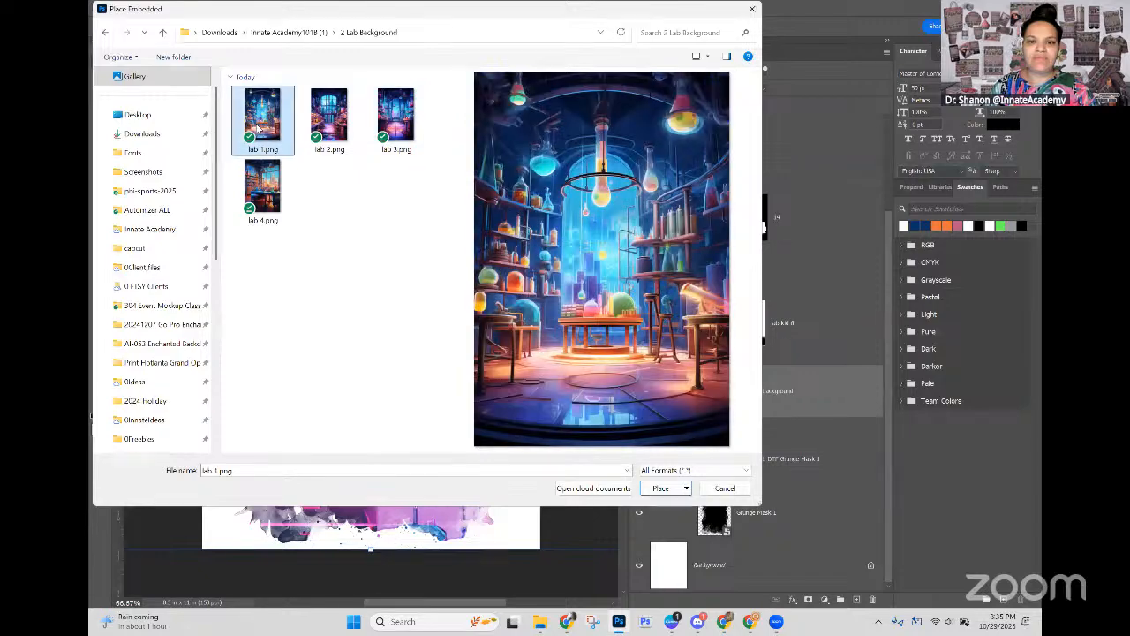
{"action": "left_click", "coordinate": [661, 488]}
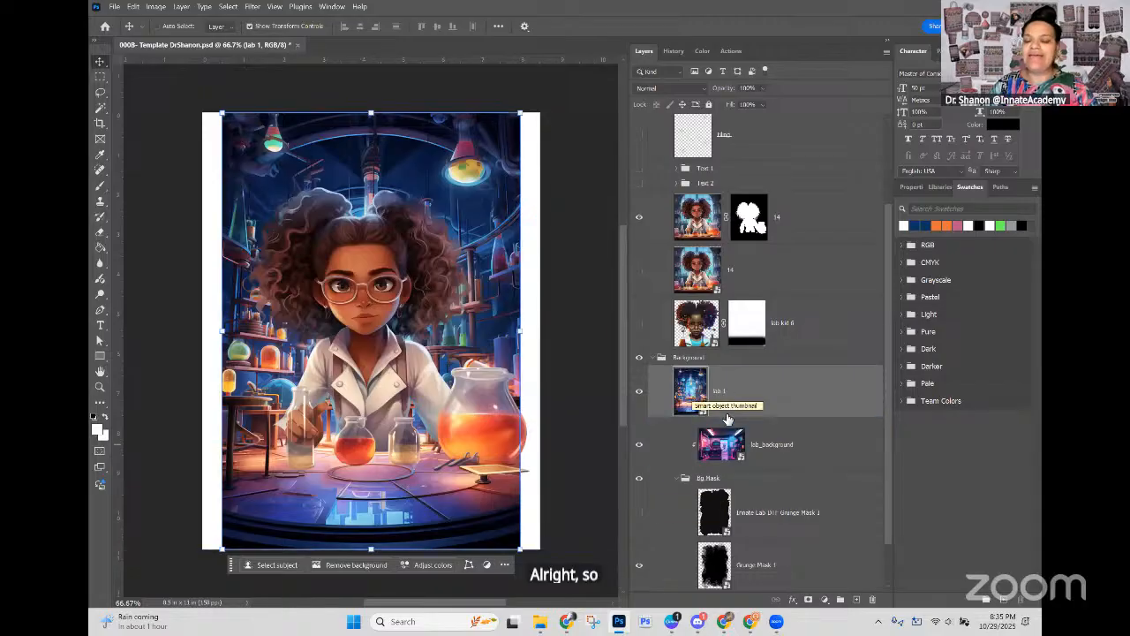
Step: Create a clipping mask so the lab 1 layer is confined to the grunge mask shape
{"action": "scroll", "coordinate": [712, 523], "scroll_direction": "down", "scroll_amount": 2}
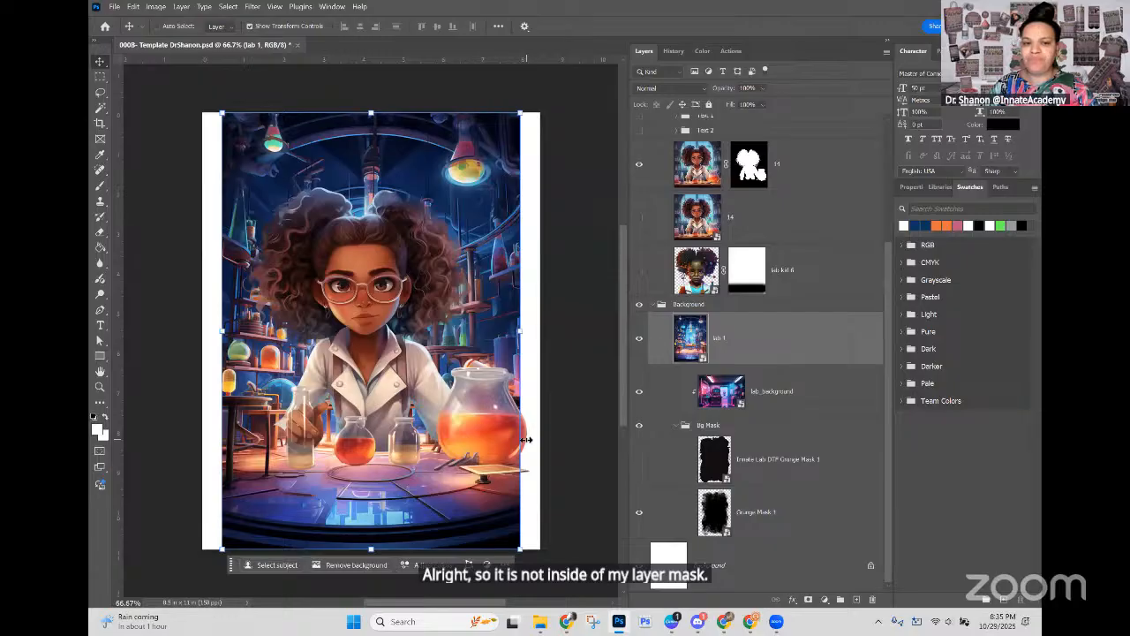
{"action": "right_click", "coordinate": [762, 342]}
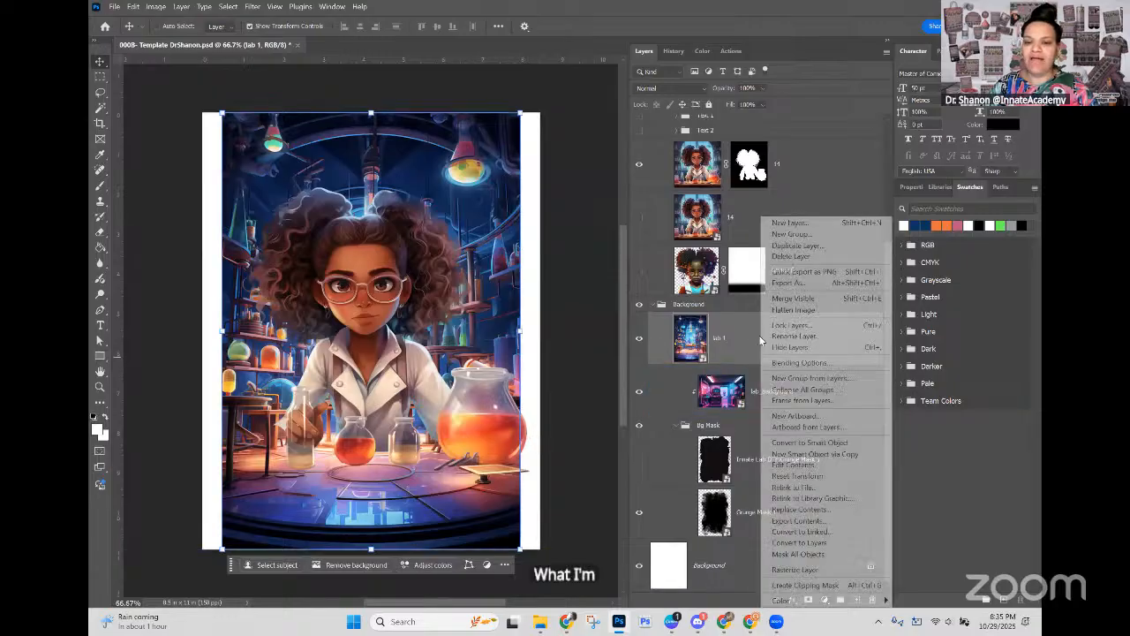
{"action": "left_click", "coordinate": [802, 585]}
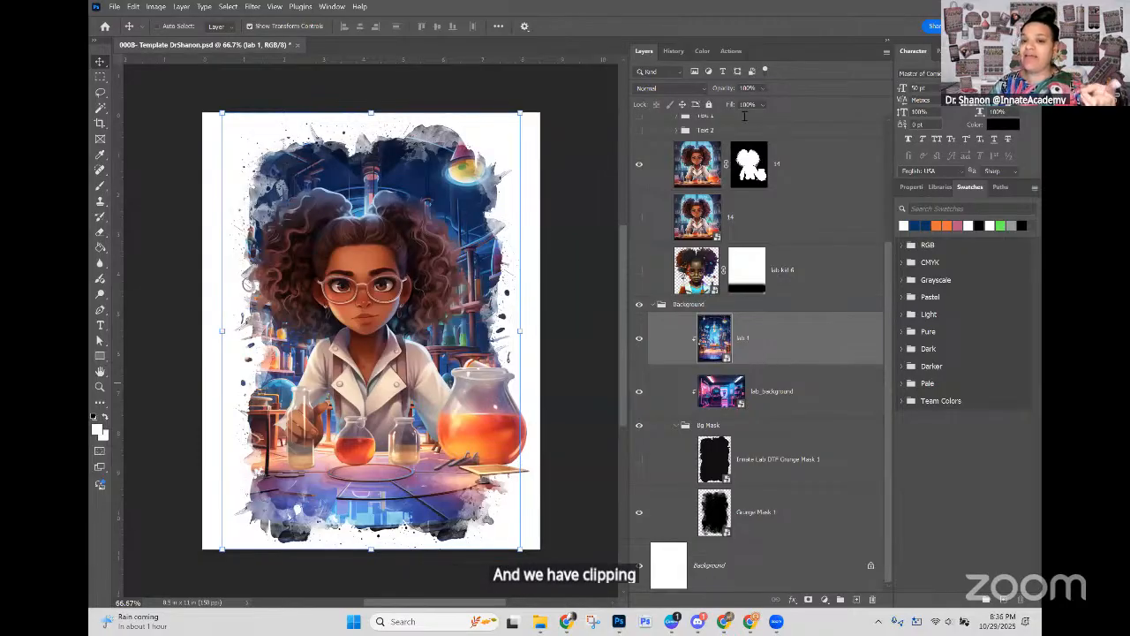
Step: Examine the masked kid layer 14 by toggling its visibility, and compare its layer mask with the clipped lab 1 layer
{"action": "left_click", "coordinate": [750, 168]}
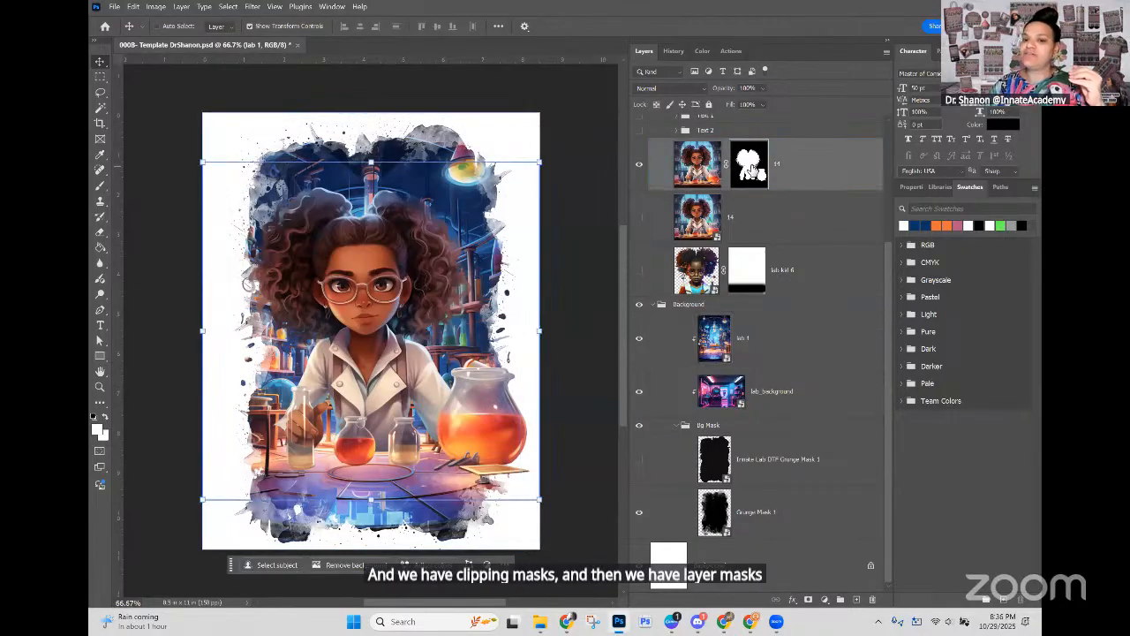
{"action": "left_click", "coordinate": [640, 165]}
{"action": "left_click", "coordinate": [639, 166]}
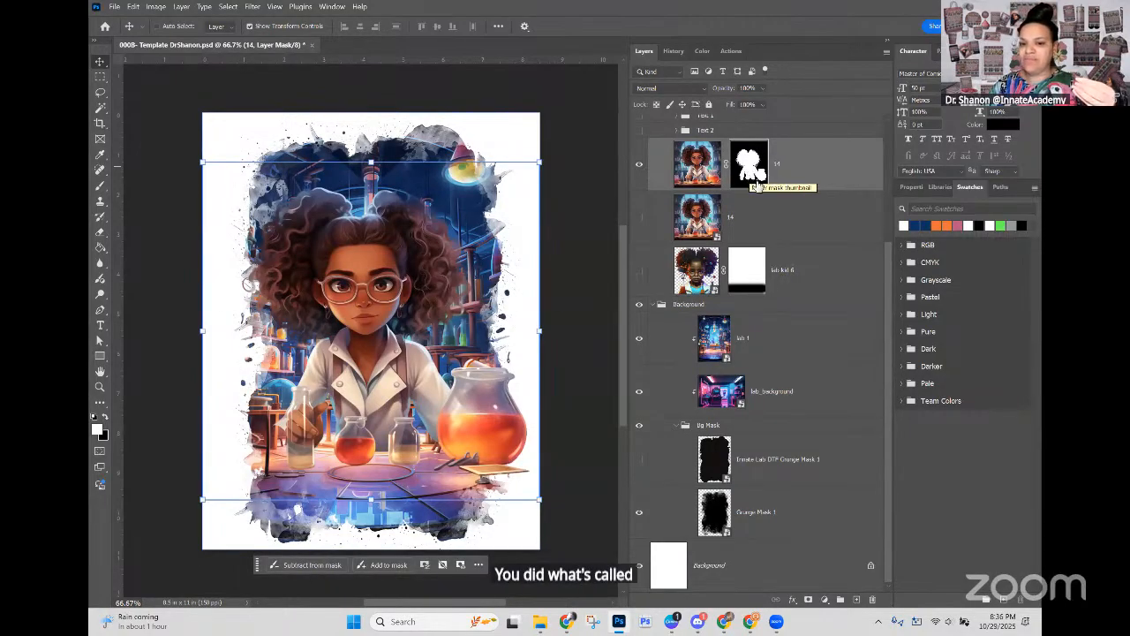
{"action": "left_click", "coordinate": [764, 341]}
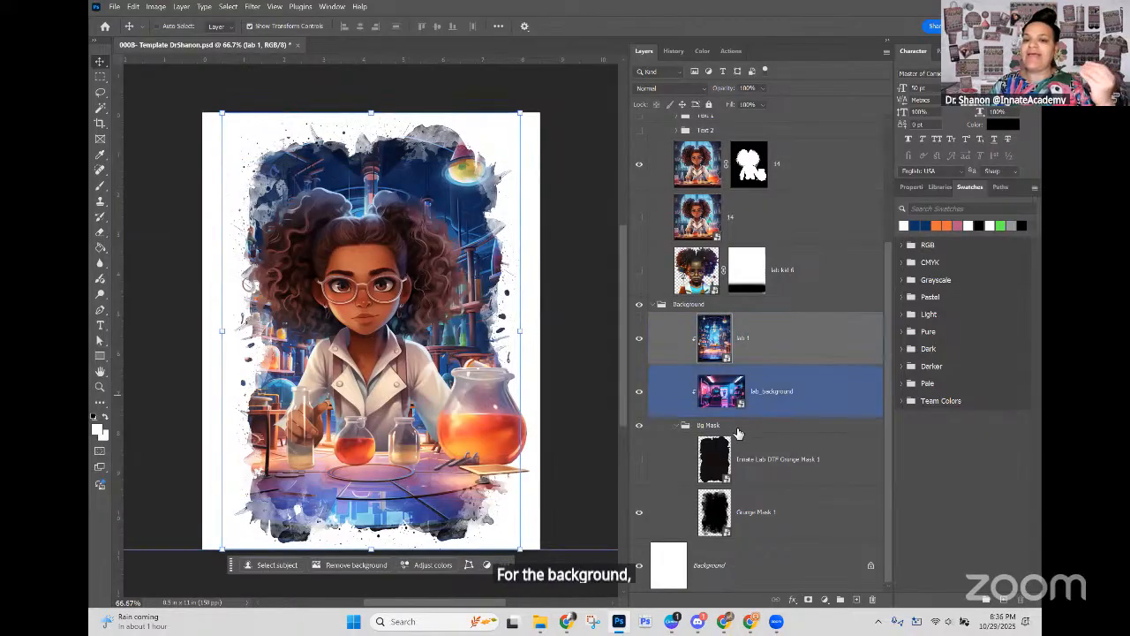
Step: Hide the Background group and disable the layer mask on the masked kid layer 14
{"action": "left_click", "coordinate": [764, 173]}
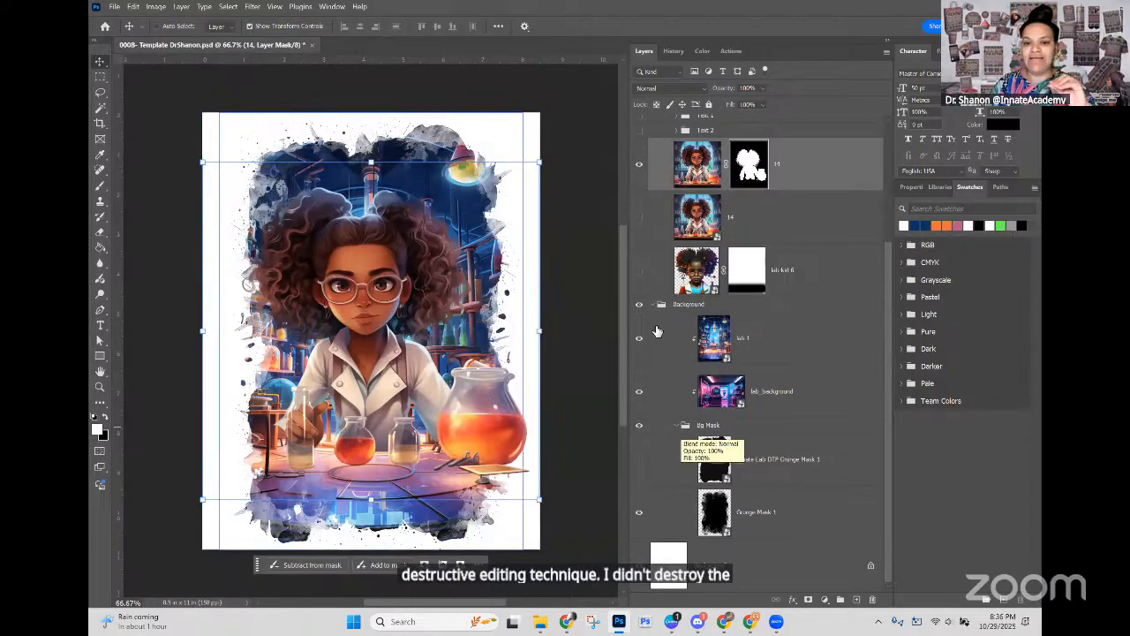
{"action": "left_click", "coordinate": [639, 304]}
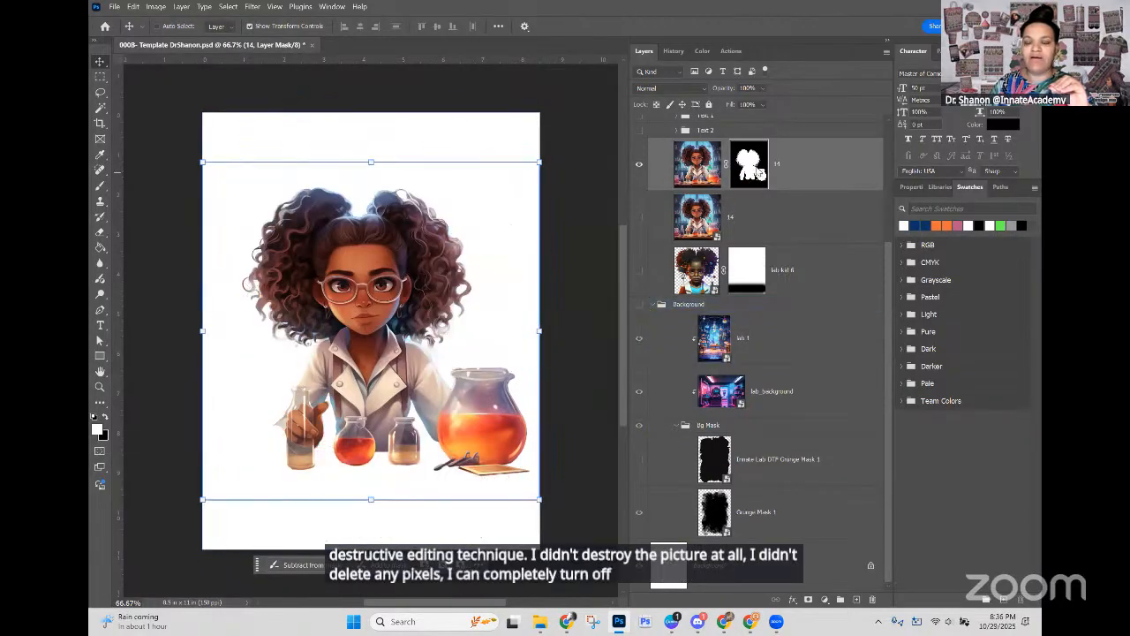
{"action": "right_click", "coordinate": [754, 169]}
{"action": "left_click", "coordinate": [793, 174]}
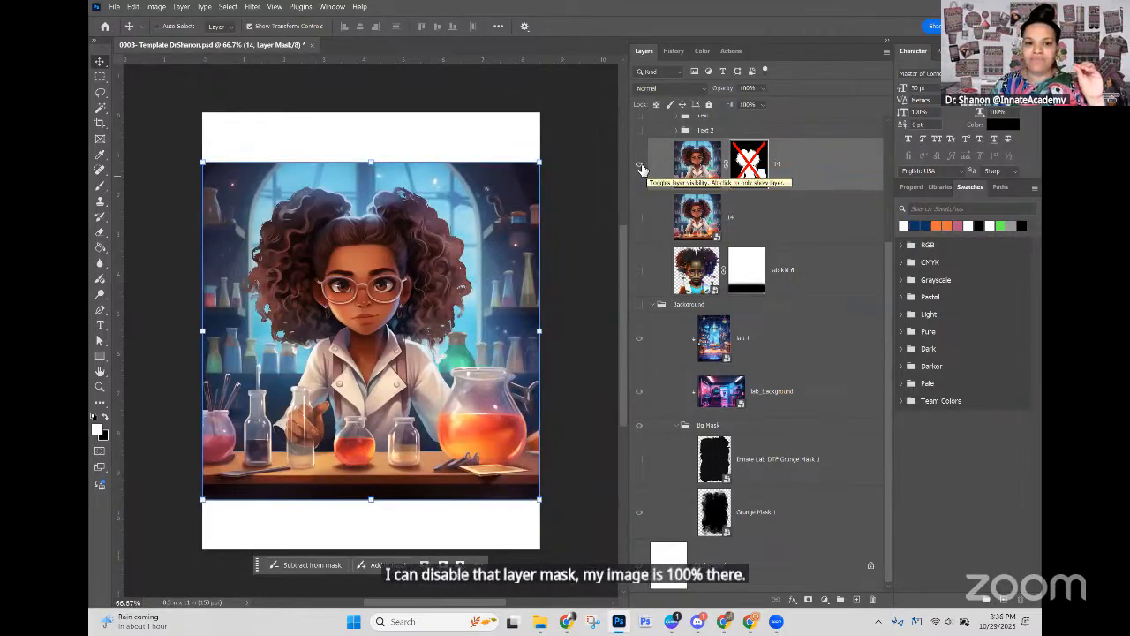
Step: Try applying the disabled layer mask on layer 14 permanently, and undo it each time
{"action": "right_click", "coordinate": [751, 168]}
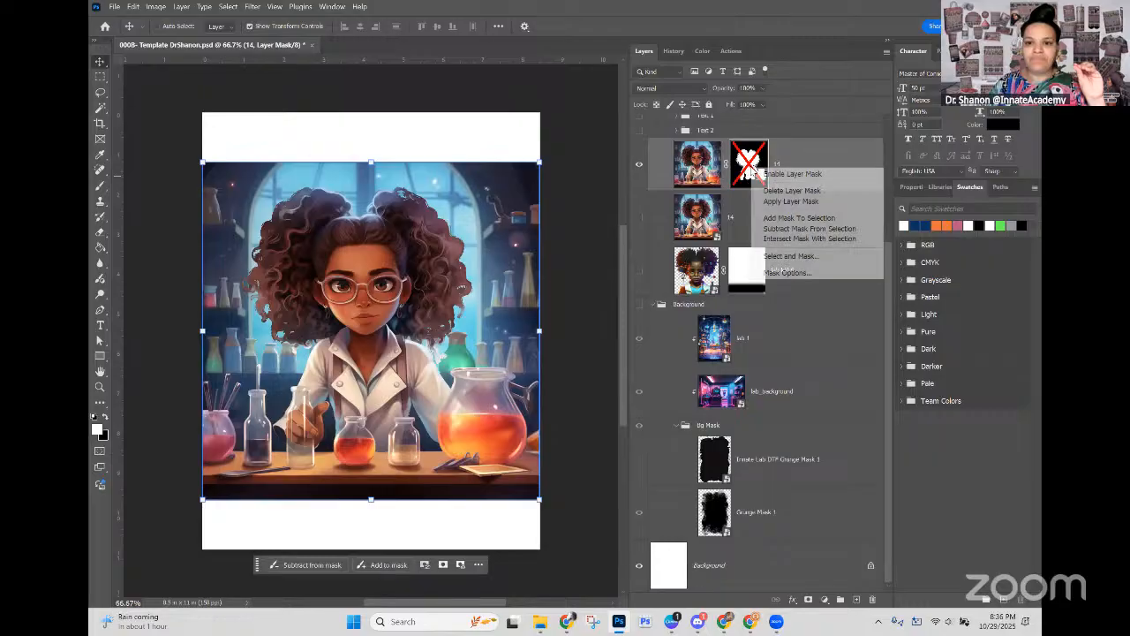
{"action": "left_click", "coordinate": [779, 201]}
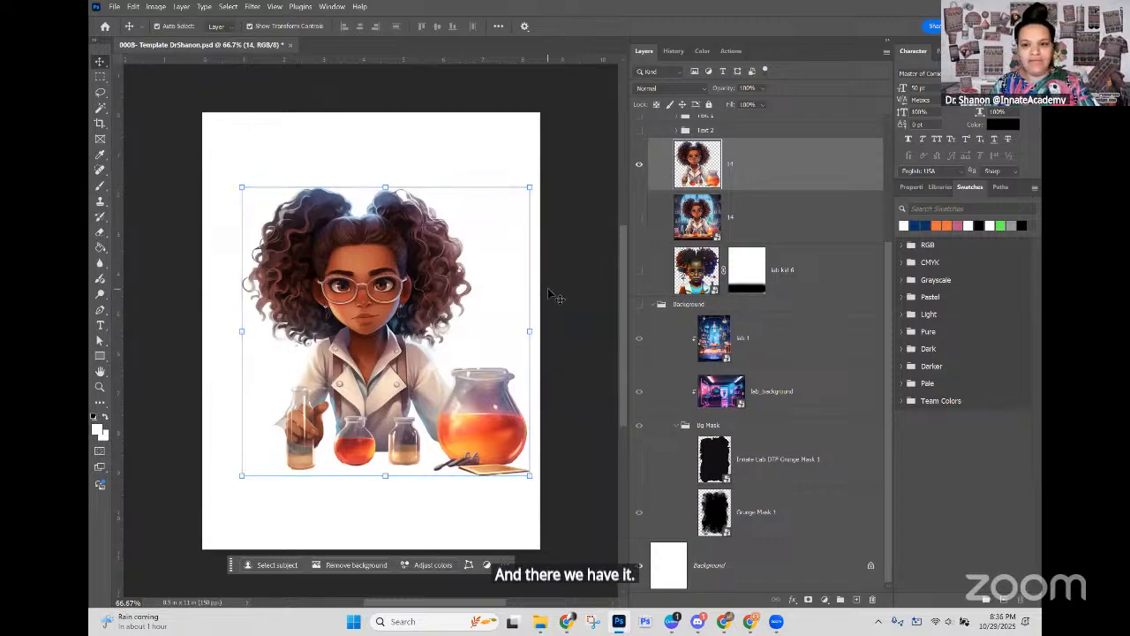
{"action": "key", "text": "ctrl+z"}
{"action": "right_click", "coordinate": [750, 174]}
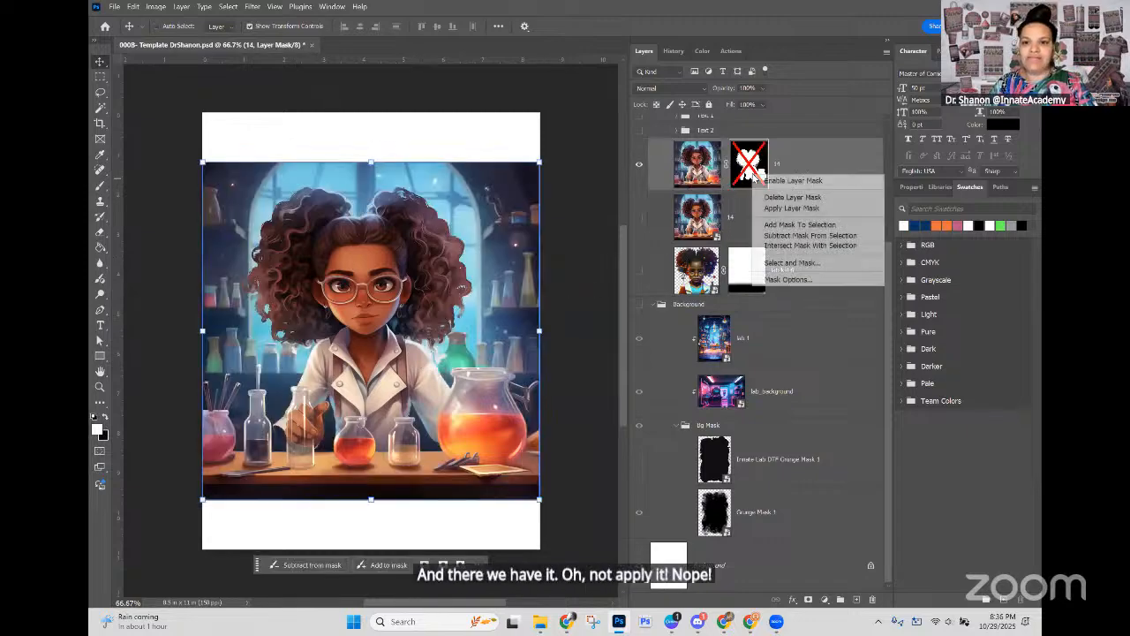
{"action": "left_click", "coordinate": [793, 208]}
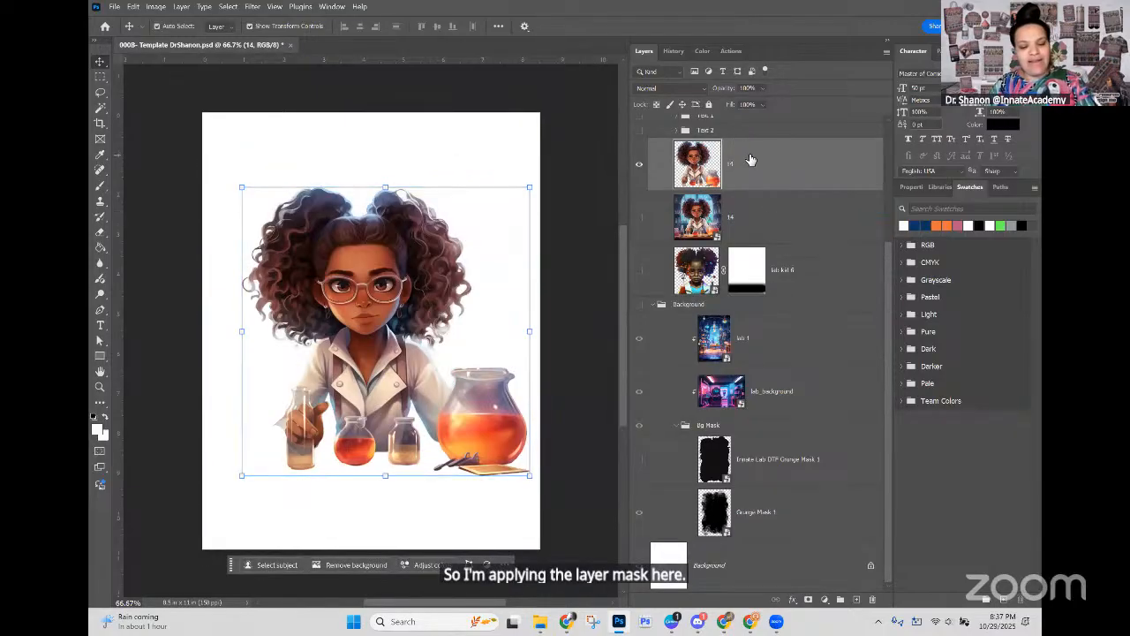
{"action": "key", "text": "ctrl+z"}
Step: Enable the layer mask on layer 14 again and show the Background group
{"action": "left_click", "coordinate": [749, 164], "text": "shift"}
{"action": "right_click", "coordinate": [757, 172]}
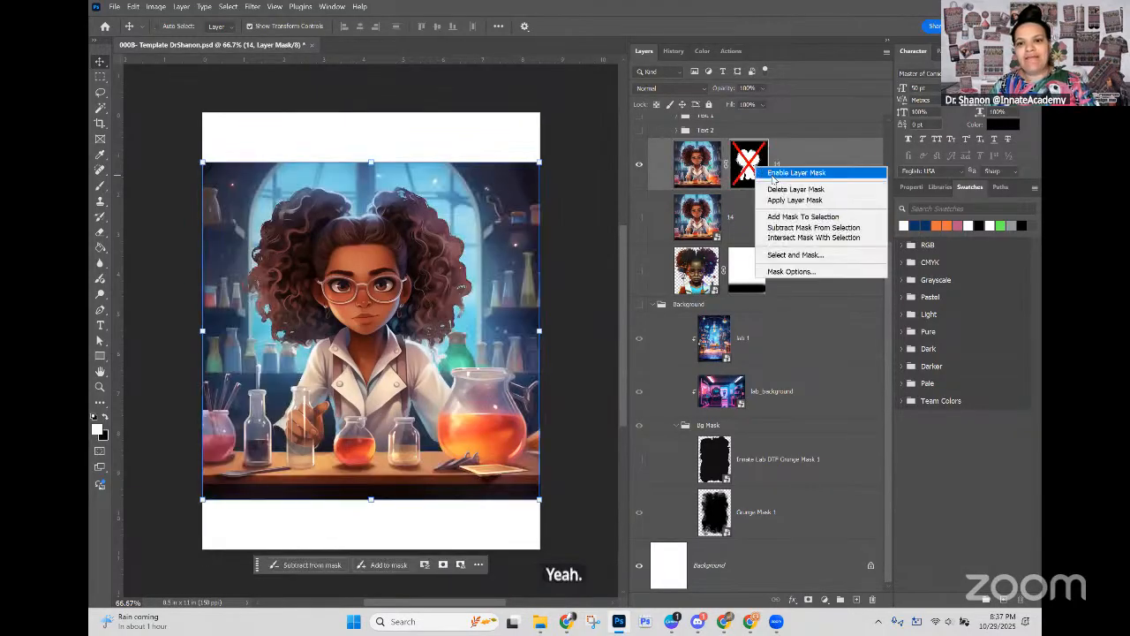
{"action": "left_click", "coordinate": [768, 173]}
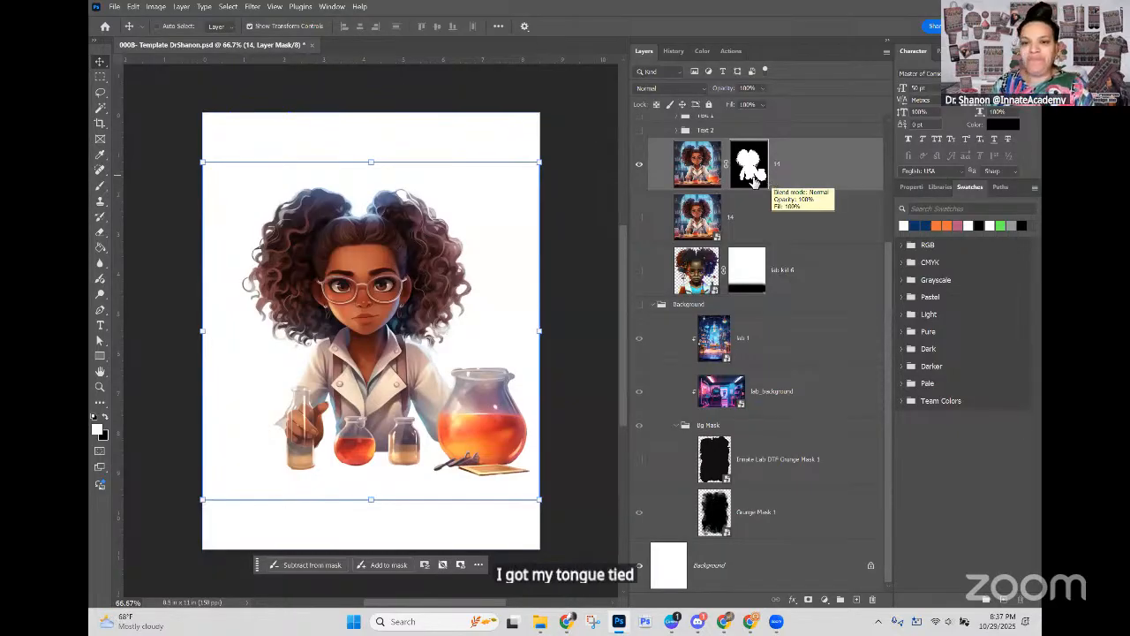
{"action": "left_click", "coordinate": [636, 306]}
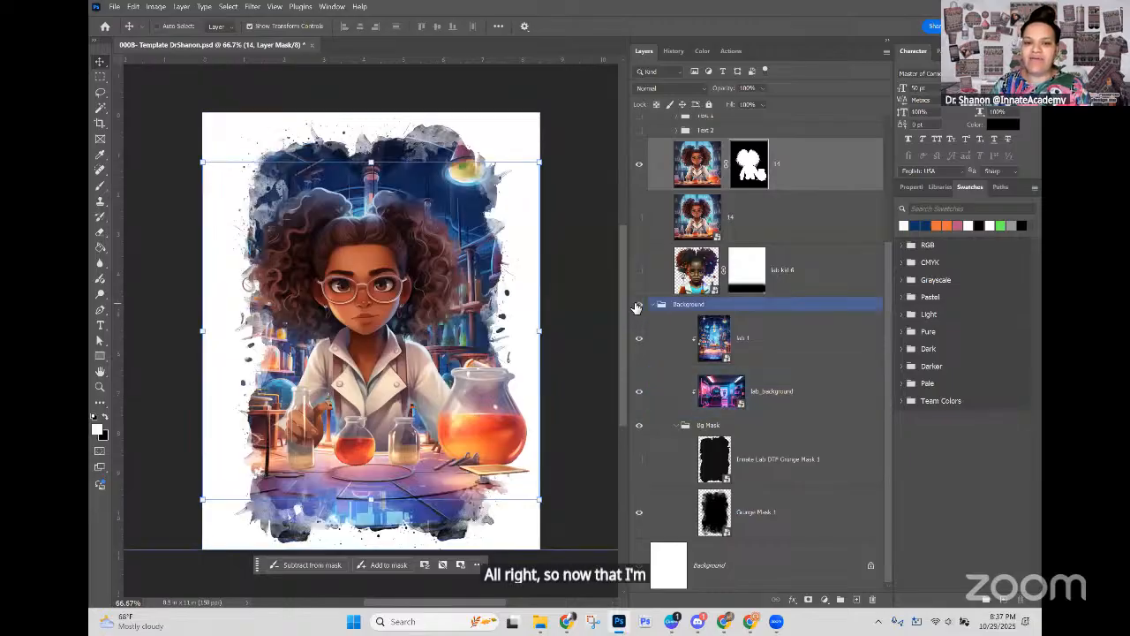
{"action": "left_click", "coordinate": [704, 333]}
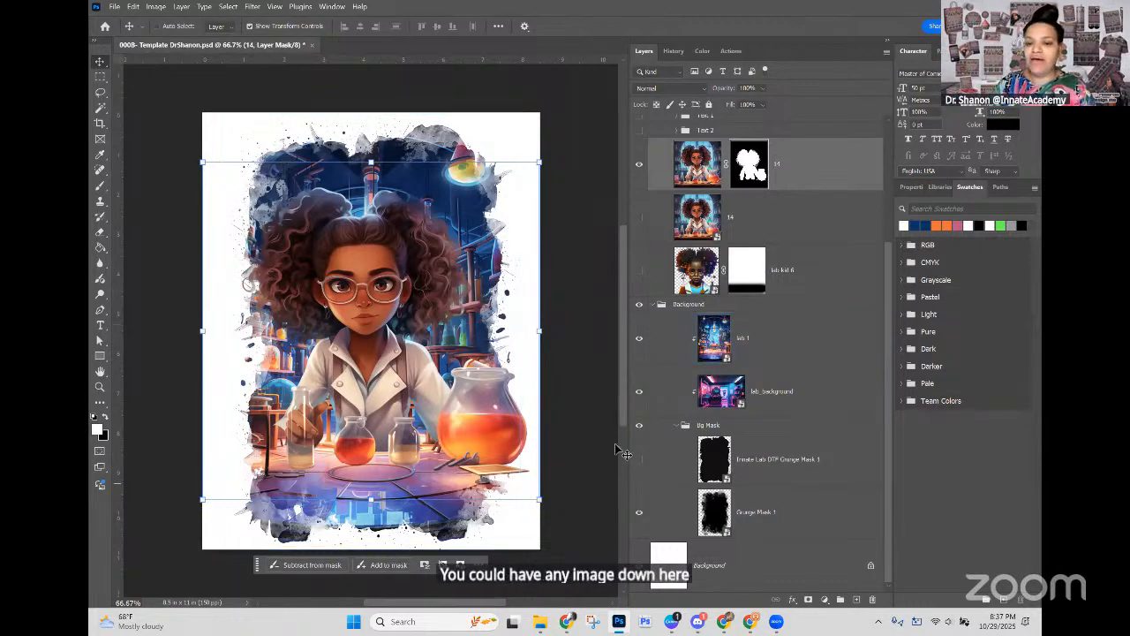
Step: Examine the background frame with Innate Lab DTF Grunge Mask 1 in place of Grunge Mask 1, and switch back
{"action": "left_click", "coordinate": [641, 516]}
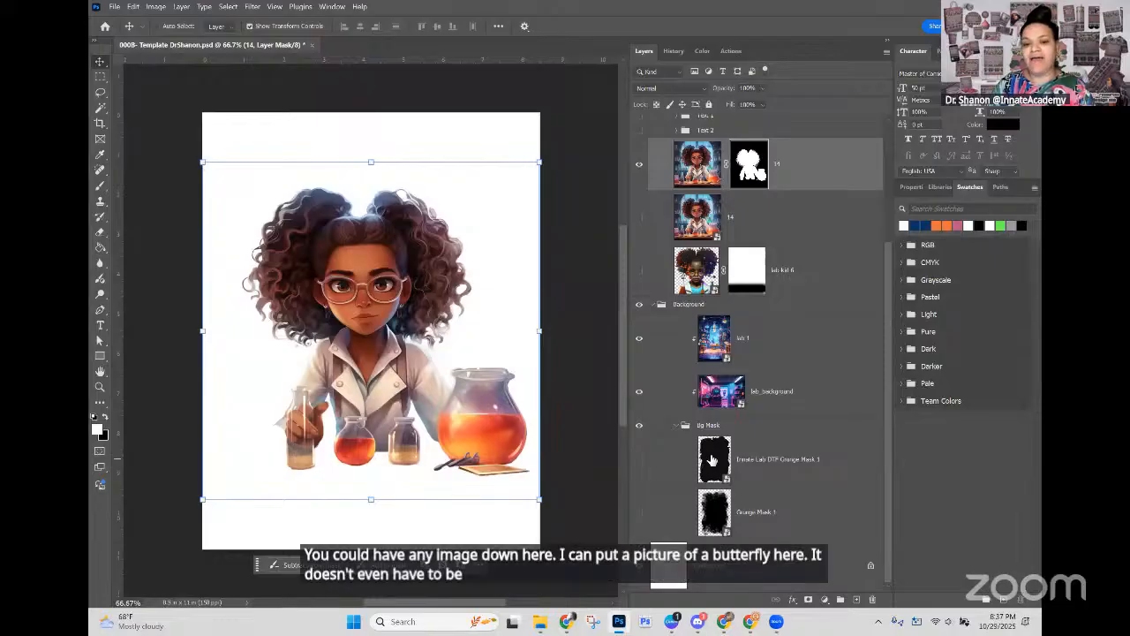
{"action": "left_click", "coordinate": [742, 465]}
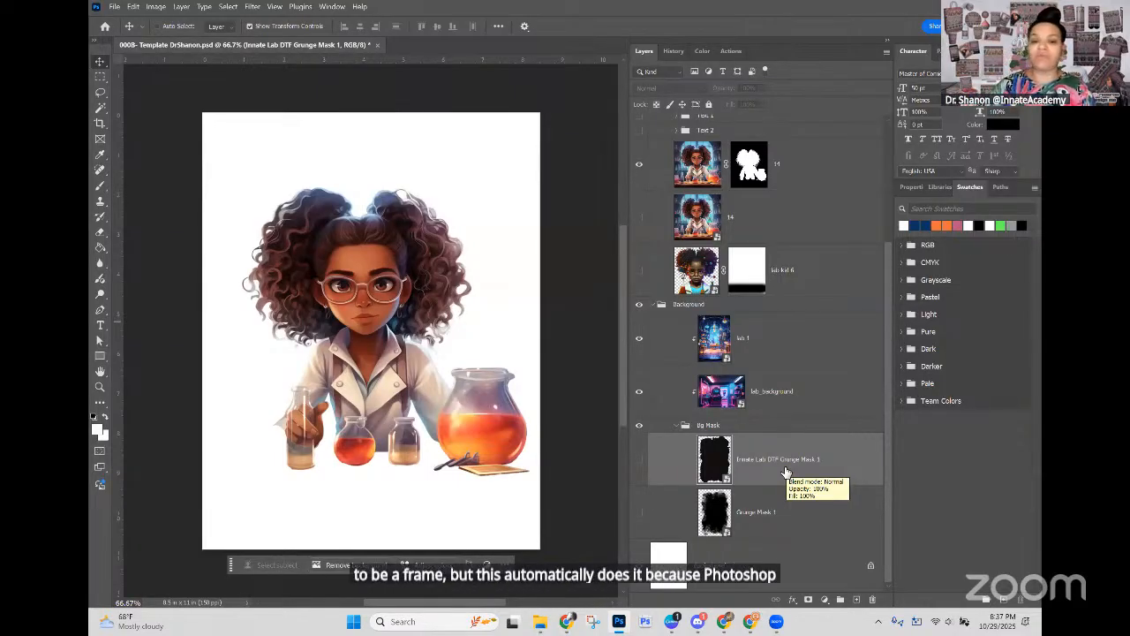
{"action": "left_click", "coordinate": [639, 461]}
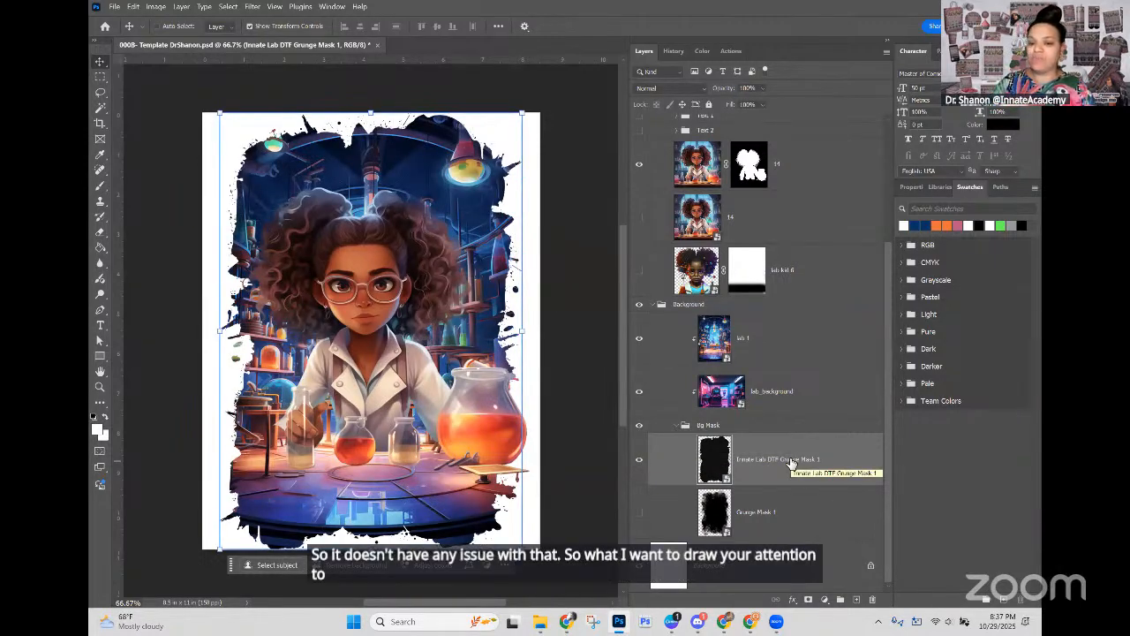
{"action": "left_click", "coordinate": [640, 460]}
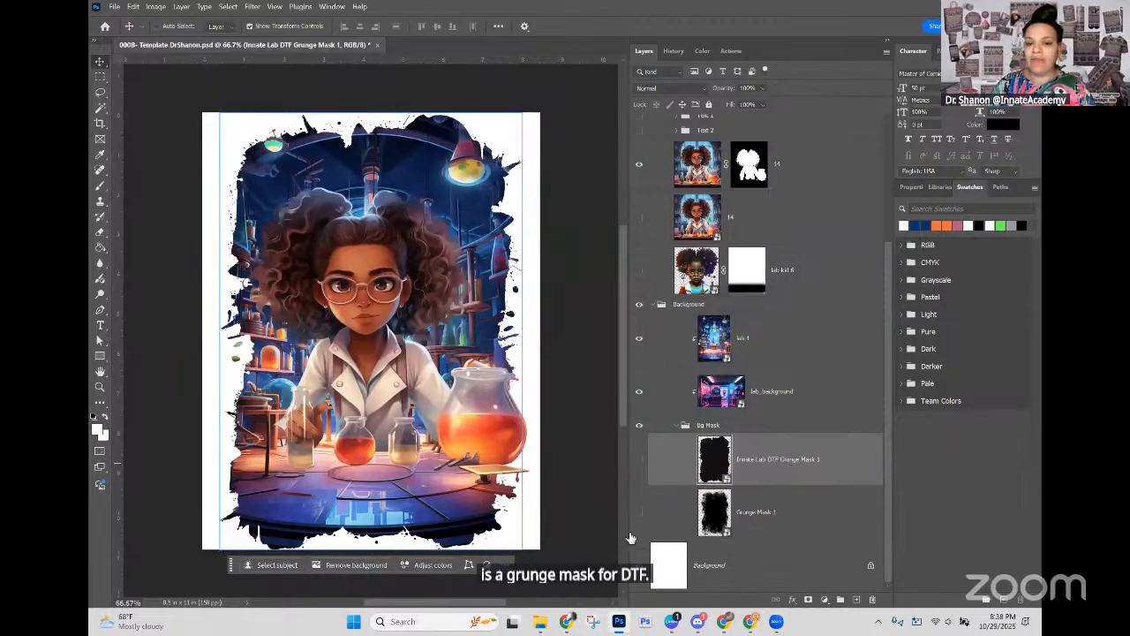
{"action": "left_click", "coordinate": [640, 515]}
{"action": "left_click", "coordinate": [639, 516]}
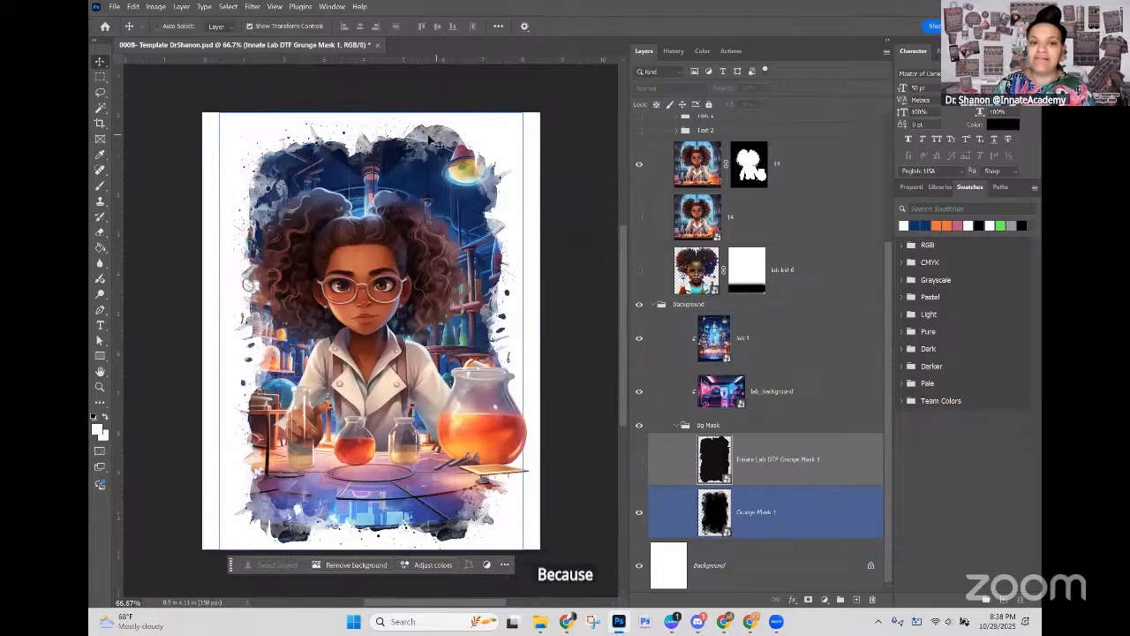
Step: Add a bright green Solid Color fill layer directly above the white Background layer
{"action": "left_click", "coordinate": [720, 579]}
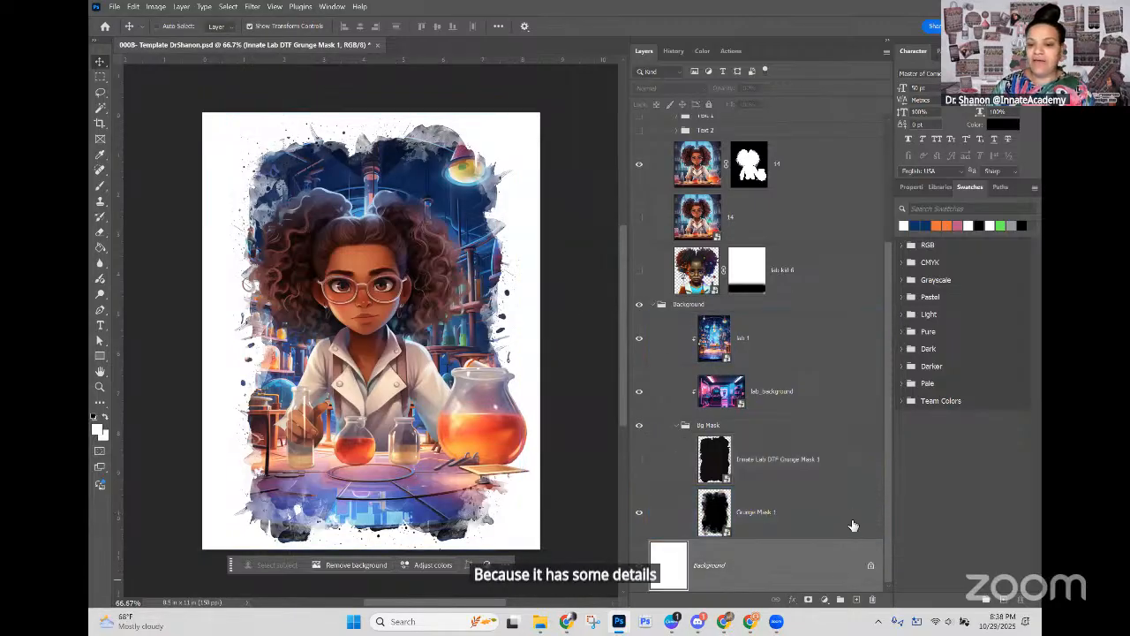
{"action": "left_click", "coordinate": [824, 599]}
{"action": "left_click", "coordinate": [843, 386]}
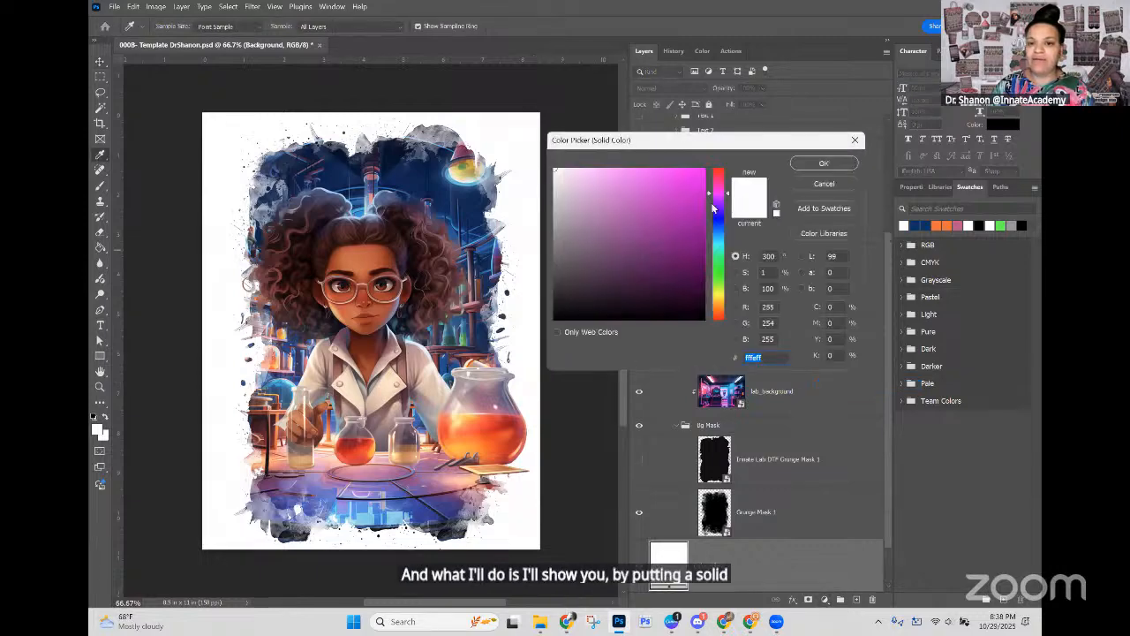
{"action": "left_click", "coordinate": [718, 263]}
{"action": "left_click", "coordinate": [672, 182]}
{"action": "left_click", "coordinate": [686, 180]}
{"action": "left_click", "coordinate": [811, 161]}
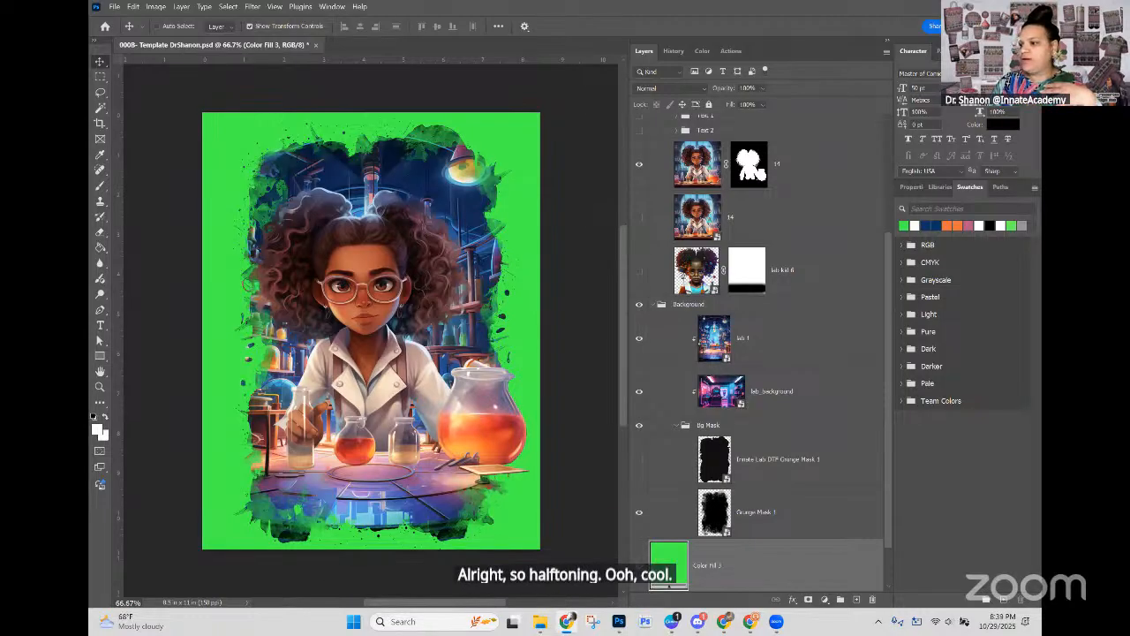
Step: Compare the edges of Grunge Mask 1 and Innate Lab DTF Grunge Mask 1 against the green fill by alternating their visibility
{"action": "left_click", "coordinate": [640, 513]}
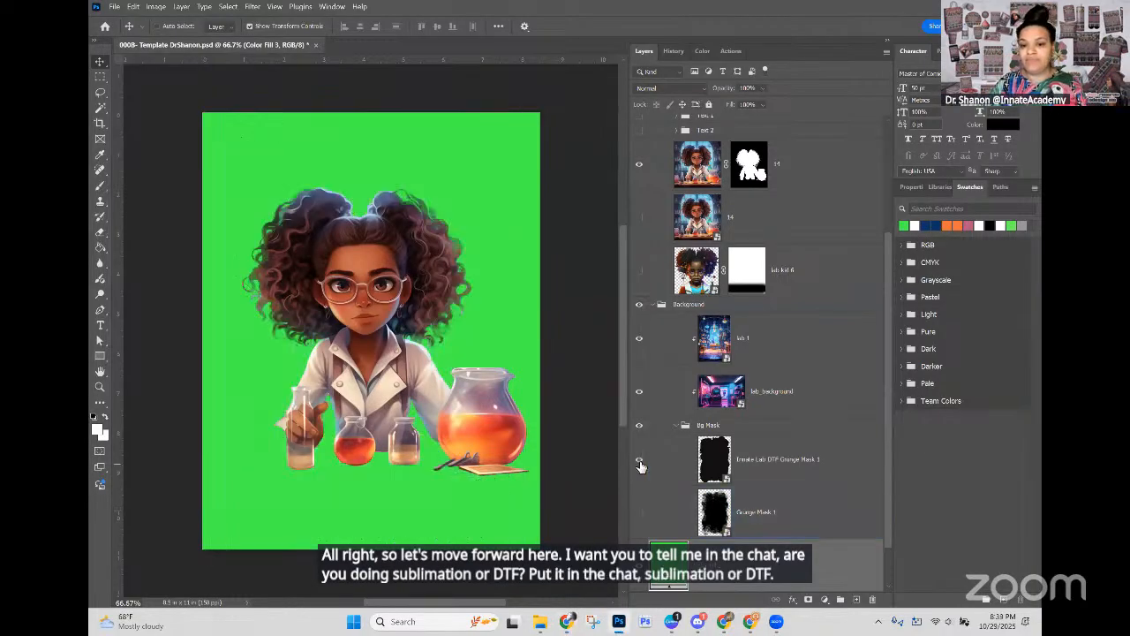
{"action": "left_click", "coordinate": [641, 461]}
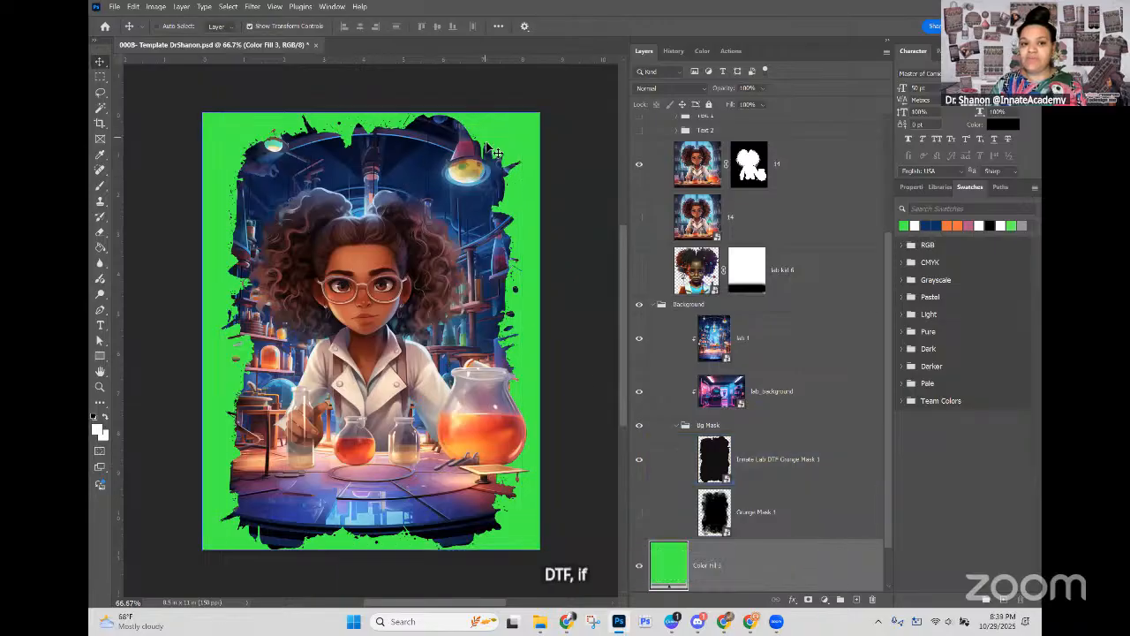
{"action": "left_click", "coordinate": [641, 459]}
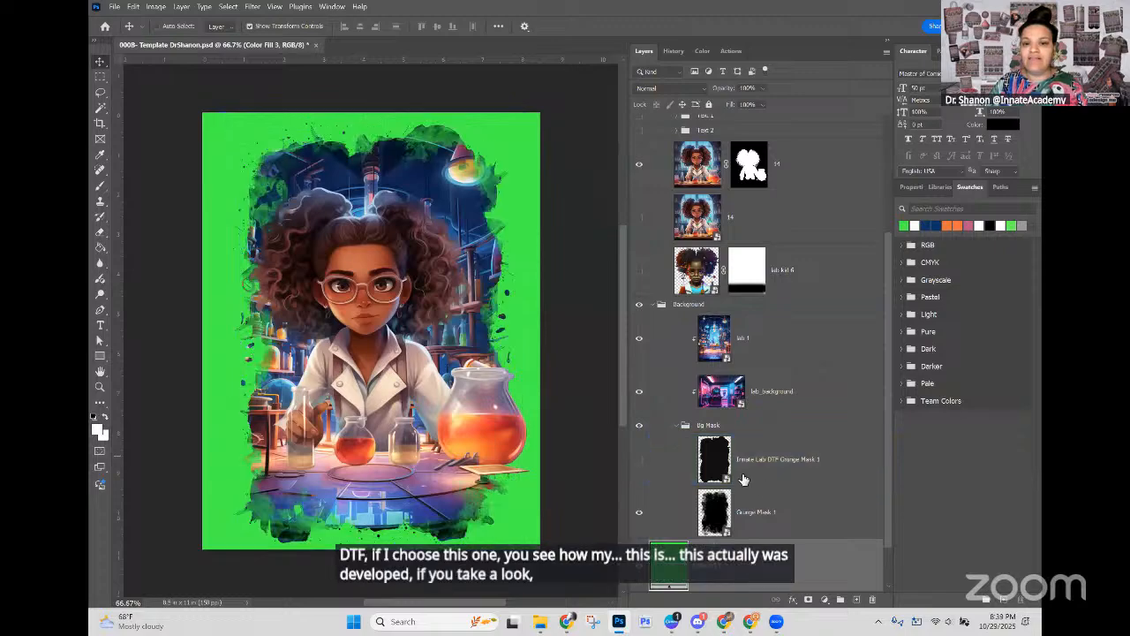
{"action": "left_click", "coordinate": [639, 460]}
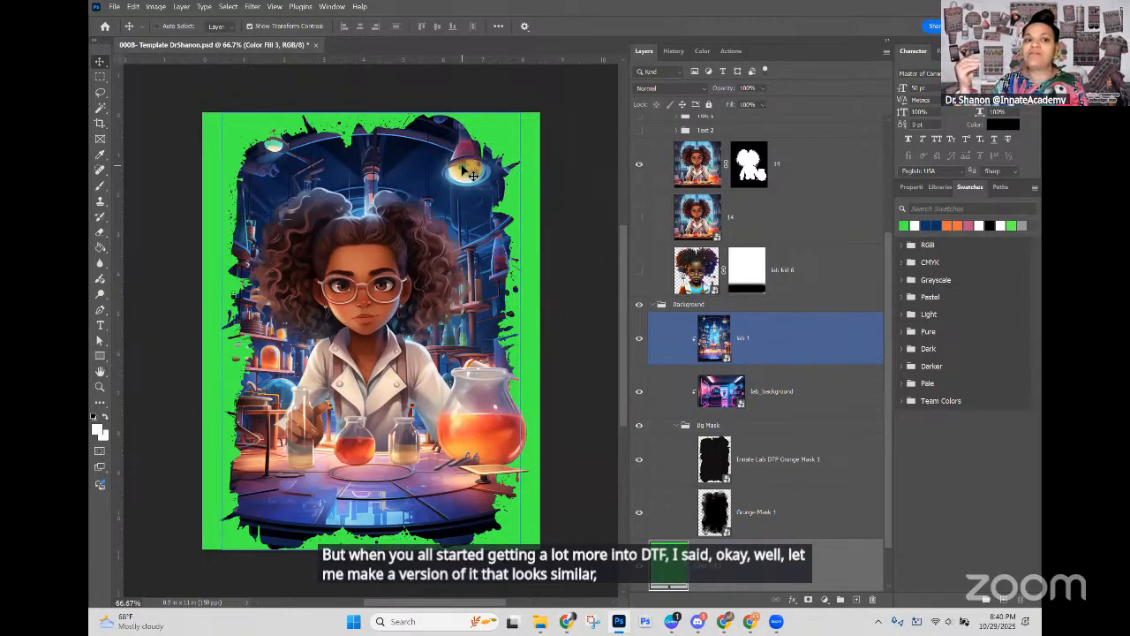
{"action": "left_click", "coordinate": [676, 513]}
{"action": "left_click", "coordinate": [639, 512]}
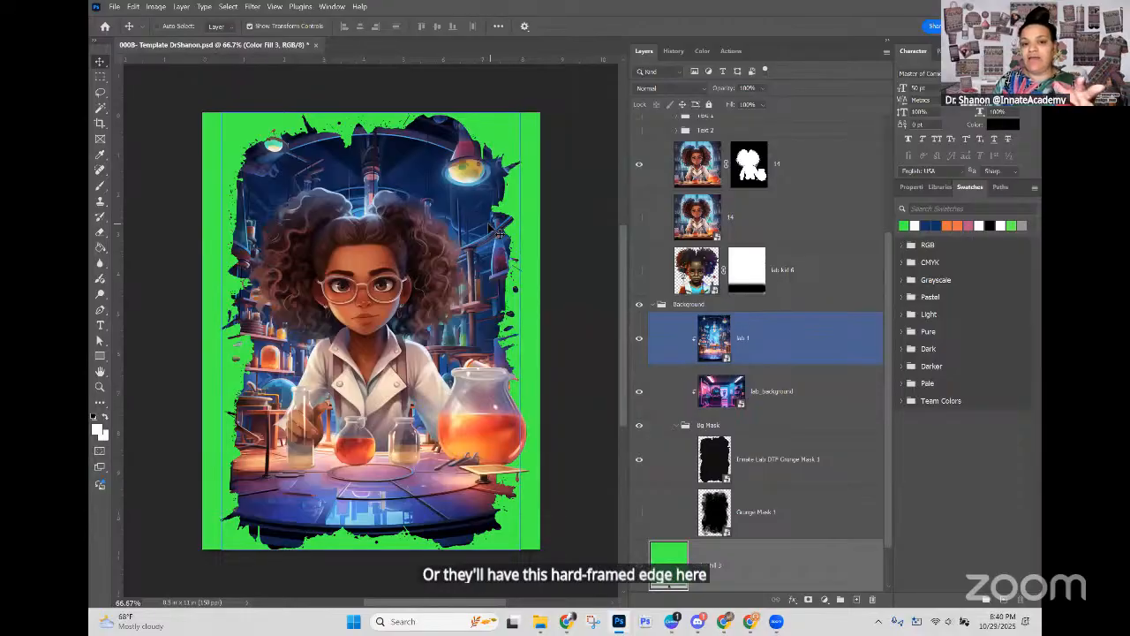
Step: Switch to the semi-transparent Grunge Mask 1 frame and back to the hard-edged DTF mask to review the difference again
{"action": "left_click", "coordinate": [643, 472]}
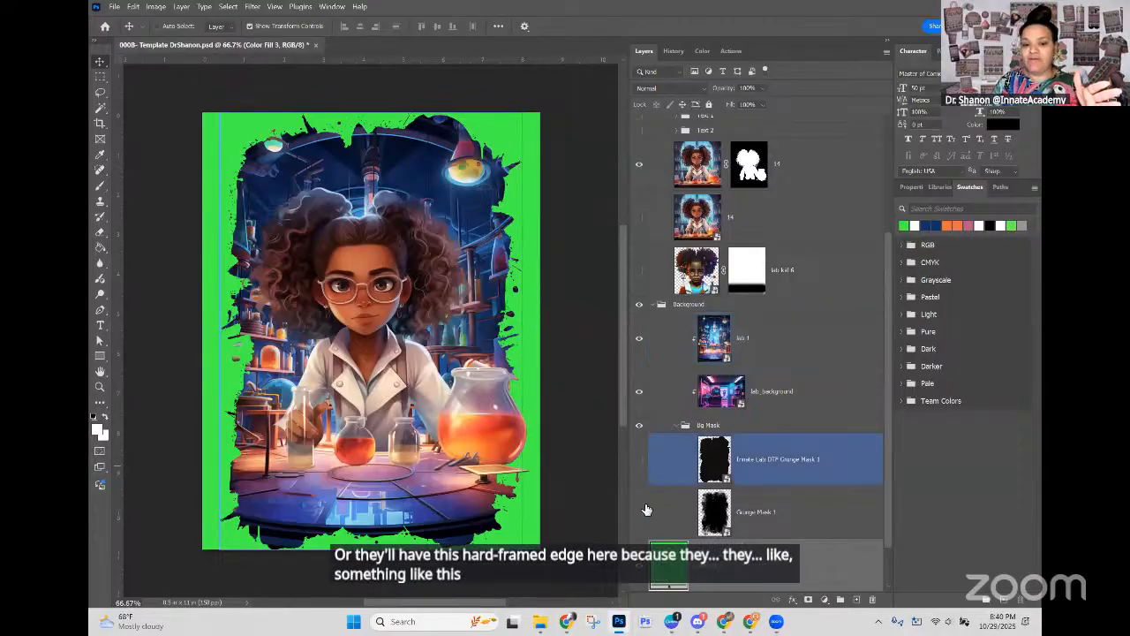
{"action": "left_click", "coordinate": [641, 478]}
{"action": "left_click", "coordinate": [639, 514]}
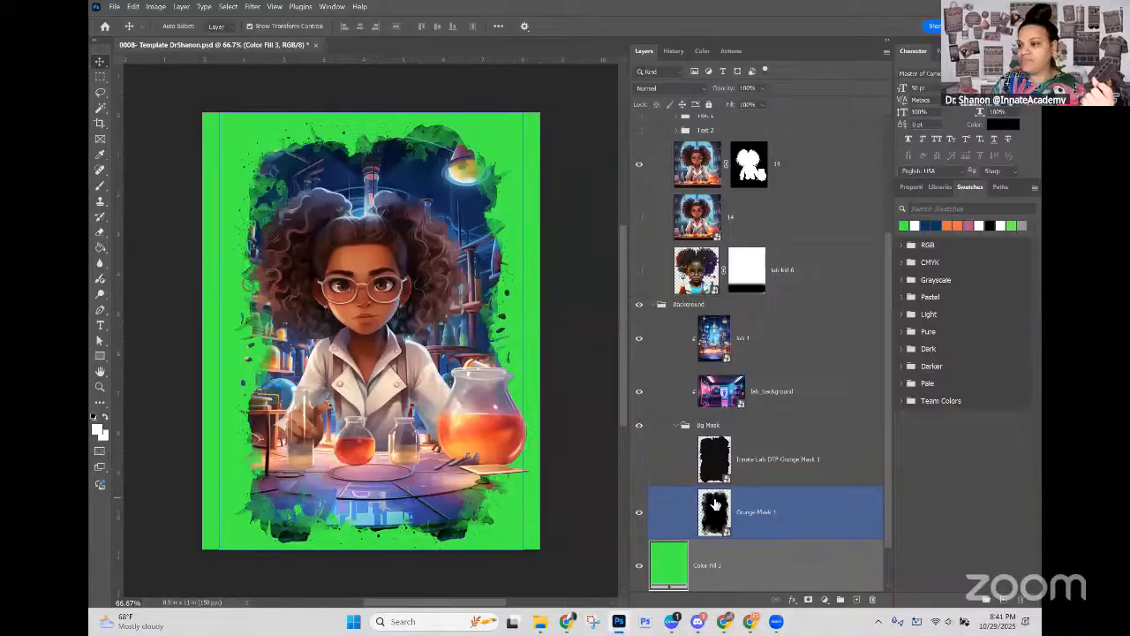
{"action": "left_click", "coordinate": [640, 464]}
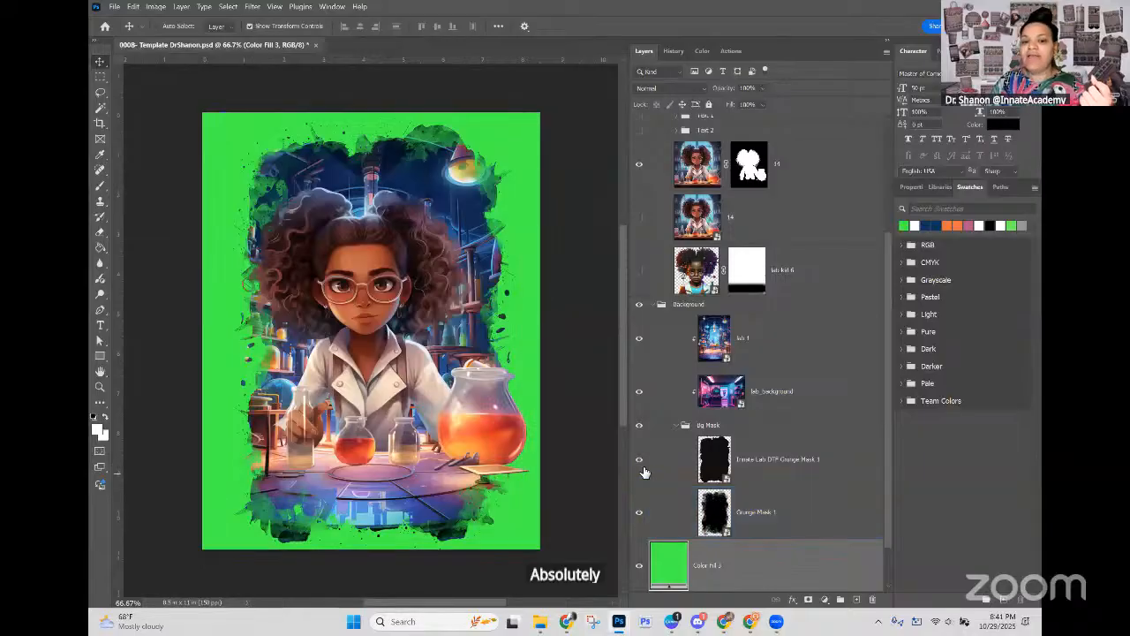
{"action": "left_click", "coordinate": [641, 515]}
{"action": "left_click", "coordinate": [622, 512]}
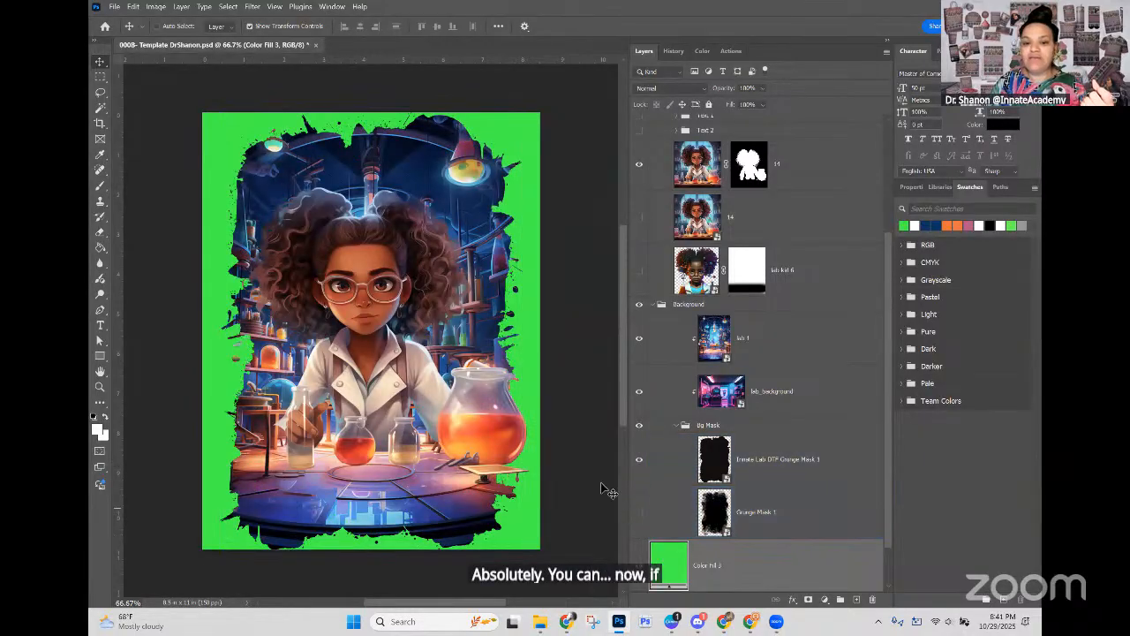
Step: Hide Innate Lab DTF Grunge Mask 1 and show Grunge Mask 1 as the sublimation frame for the background
{"action": "left_click", "coordinate": [469, 252]}
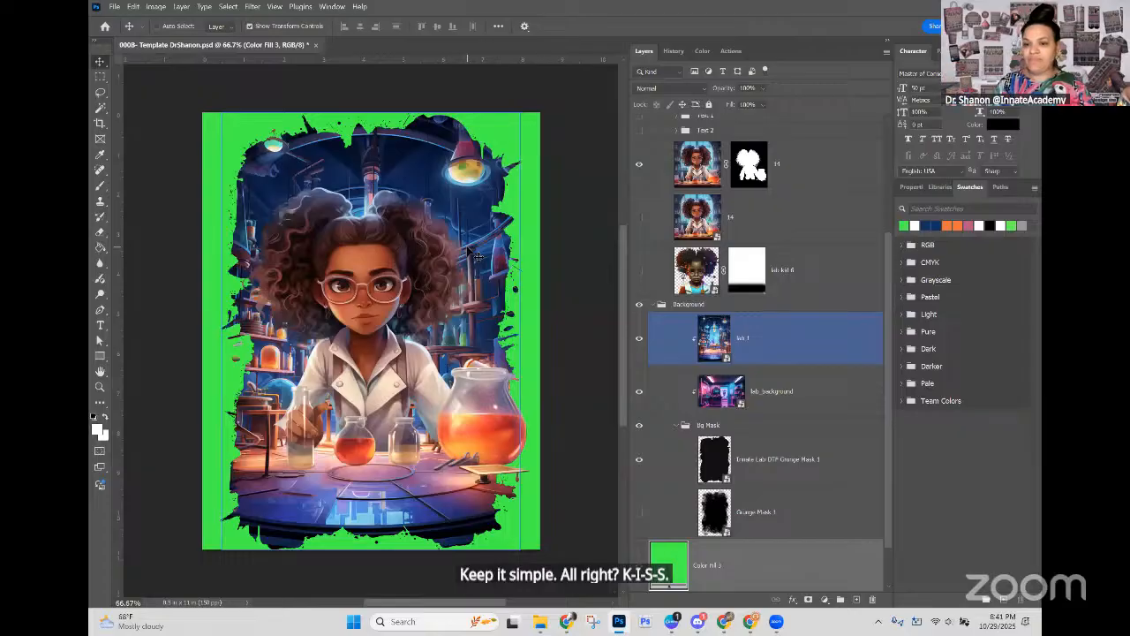
{"action": "scroll", "coordinate": [475, 257], "scroll_direction": "down", "scroll_amount": 1}
{"action": "left_click", "coordinate": [649, 473]}
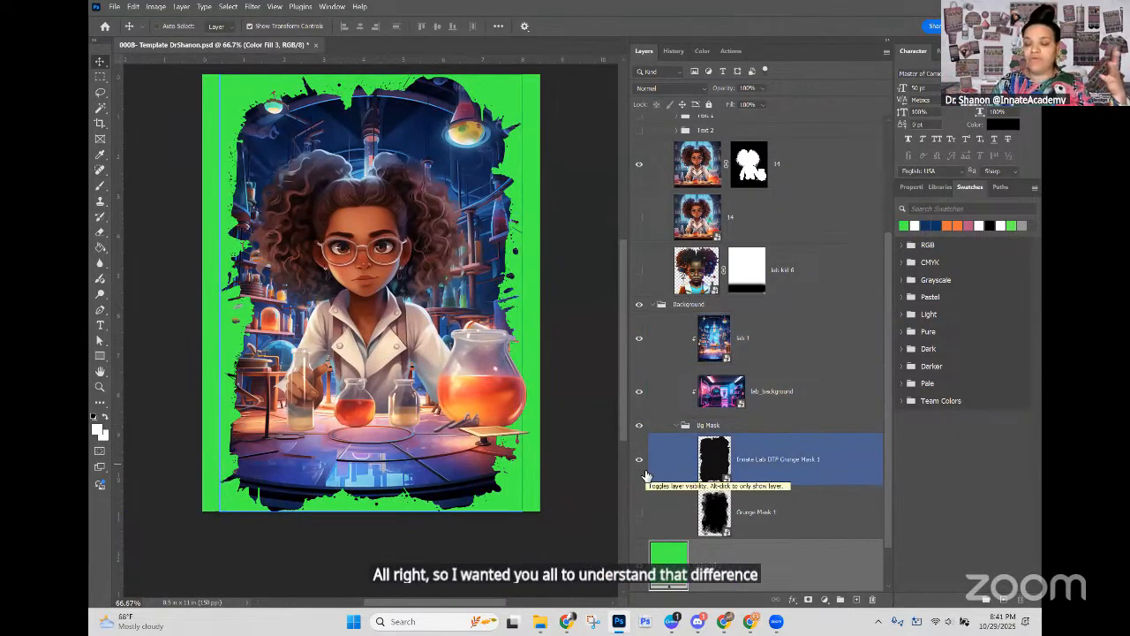
{"action": "left_click", "coordinate": [809, 521]}
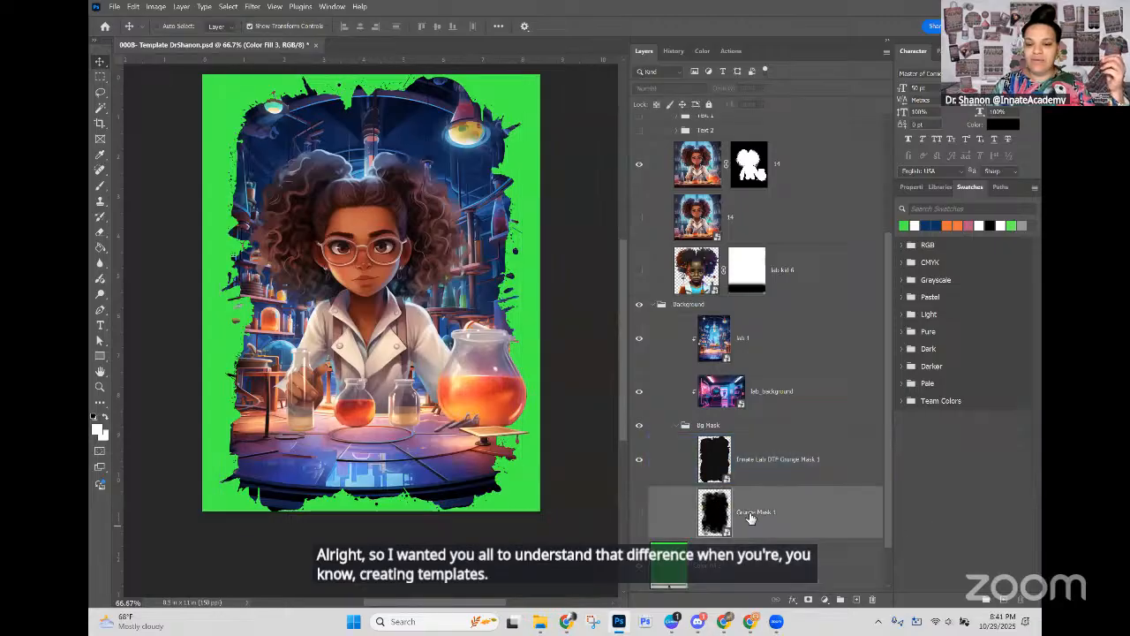
{"action": "left_click", "coordinate": [639, 459]}
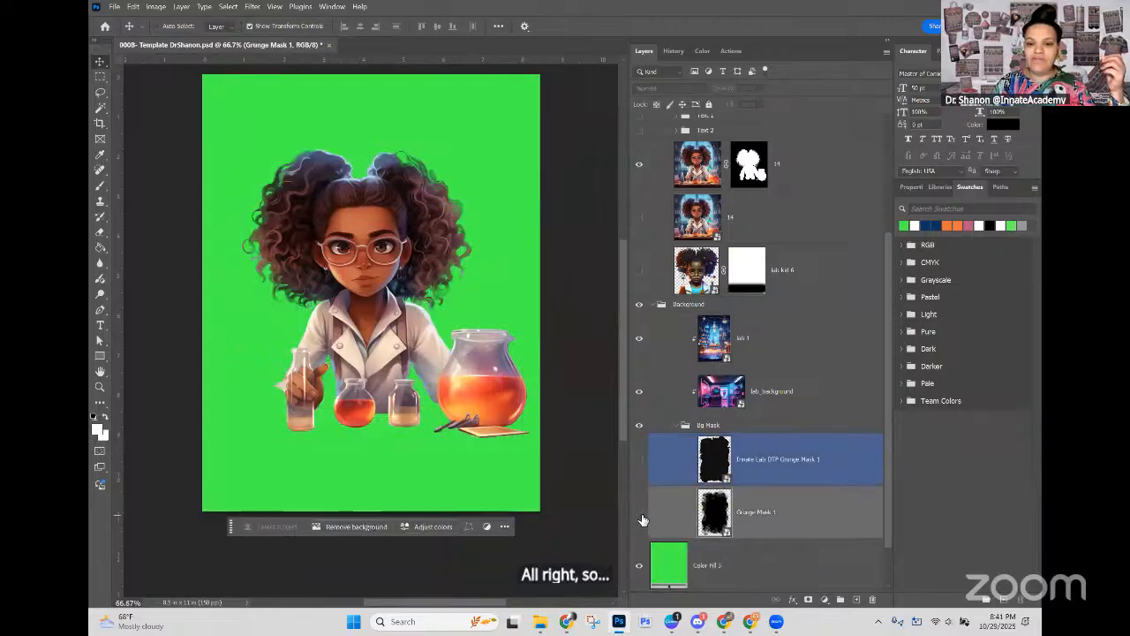
{"action": "left_click", "coordinate": [641, 512]}
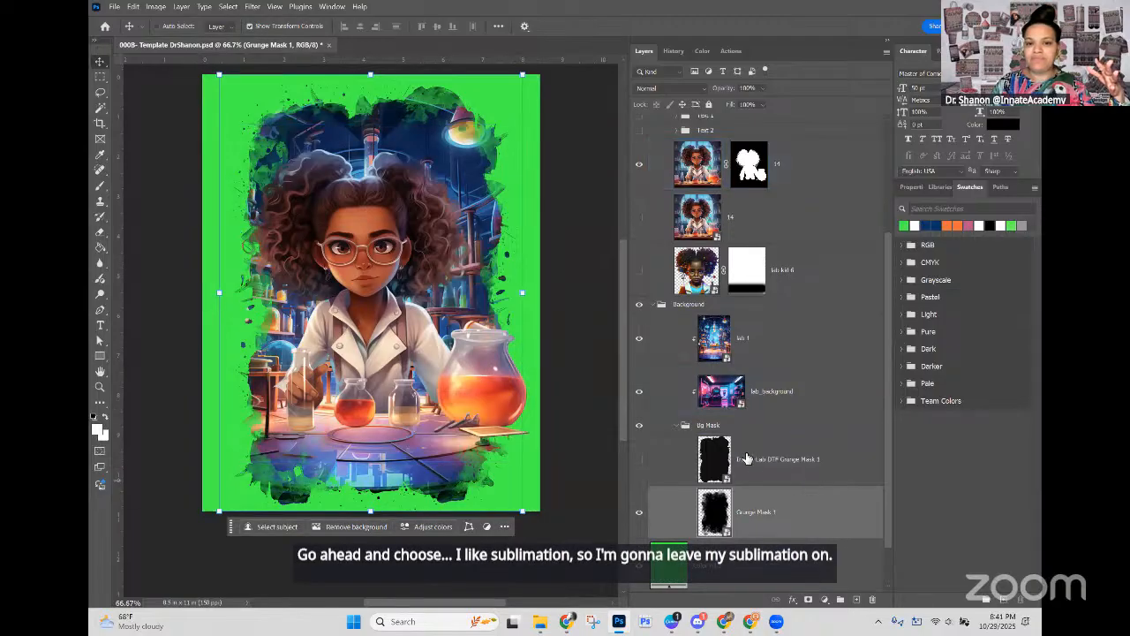
Step: Show the Text 1 and Text 2 groups in the Foreground group
{"action": "scroll", "coordinate": [746, 458], "scroll_direction": "up", "scroll_amount": 3}
{"action": "scroll", "coordinate": [747, 459], "scroll_direction": "up", "scroll_amount": 2}
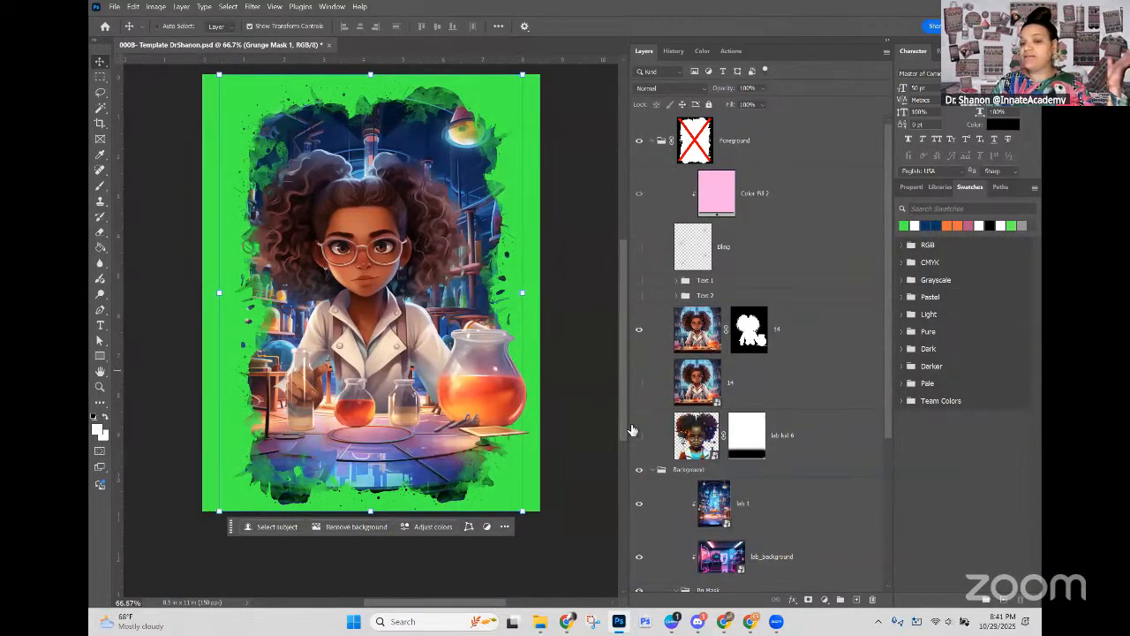
{"action": "left_click", "coordinate": [640, 297]}
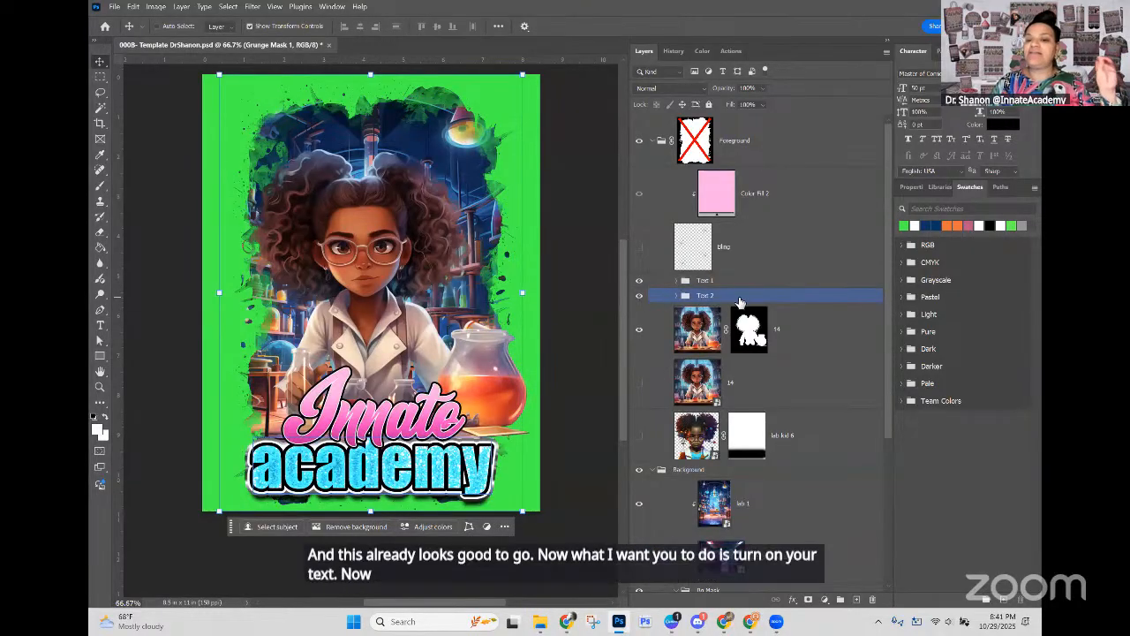
{"action": "left_click", "coordinate": [739, 282]}
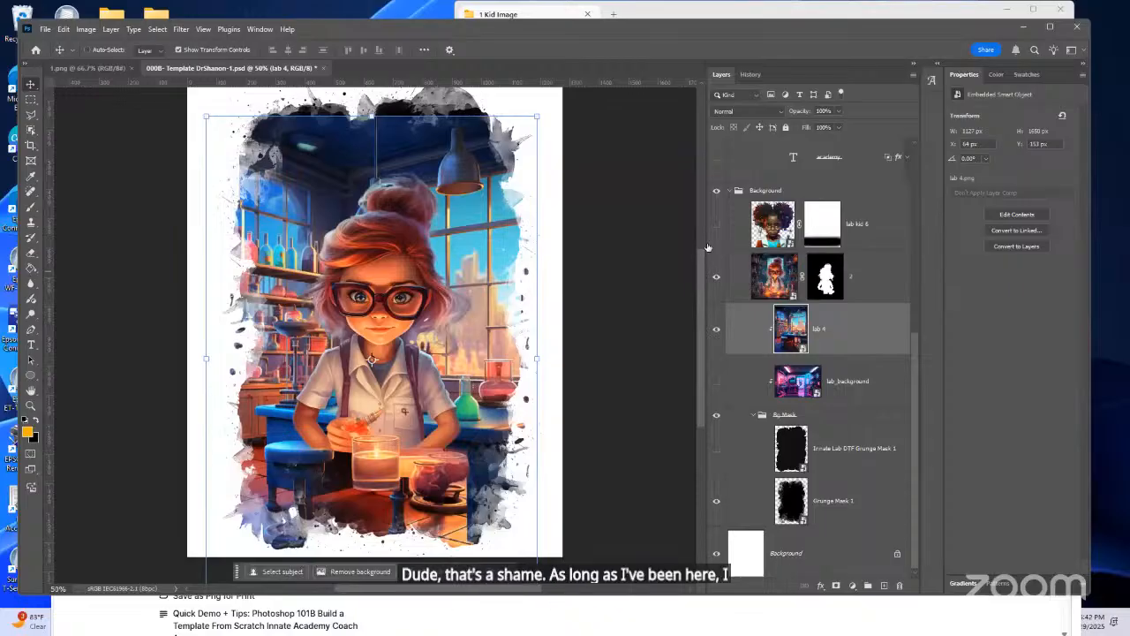
{"action": "scroll", "coordinate": [698, 265], "scroll_direction": "up", "scroll_amount": 3}
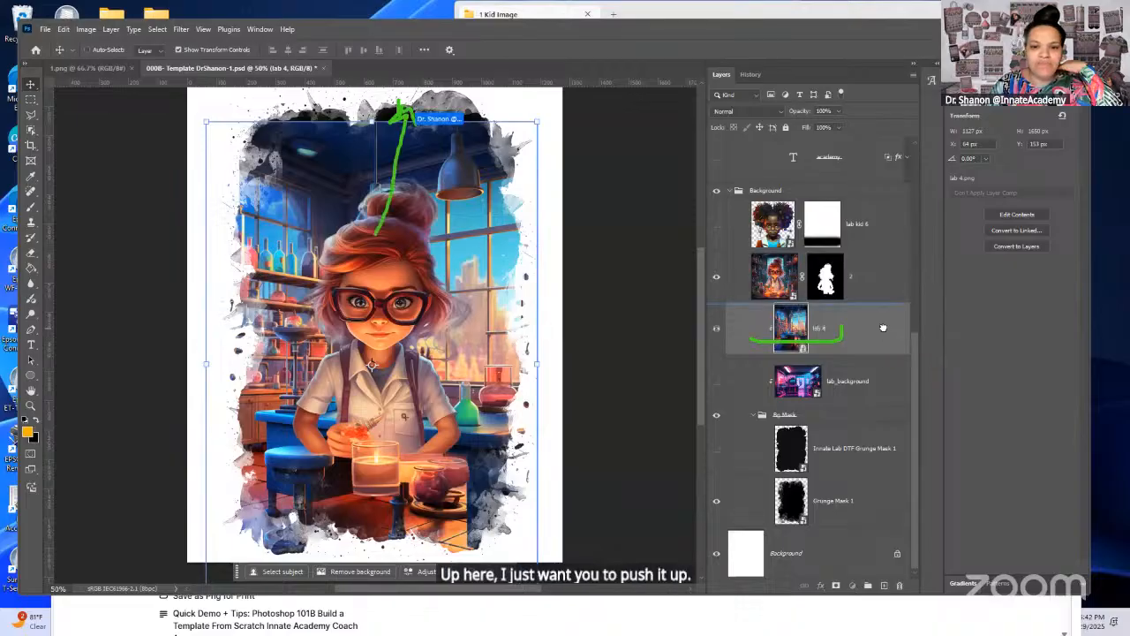
Step: Move the lab 4 background up behind the kid and scale it to about 56.53%
{"action": "left_click_drag", "start_coordinate": [885, 322], "coordinate": [860, 335]}
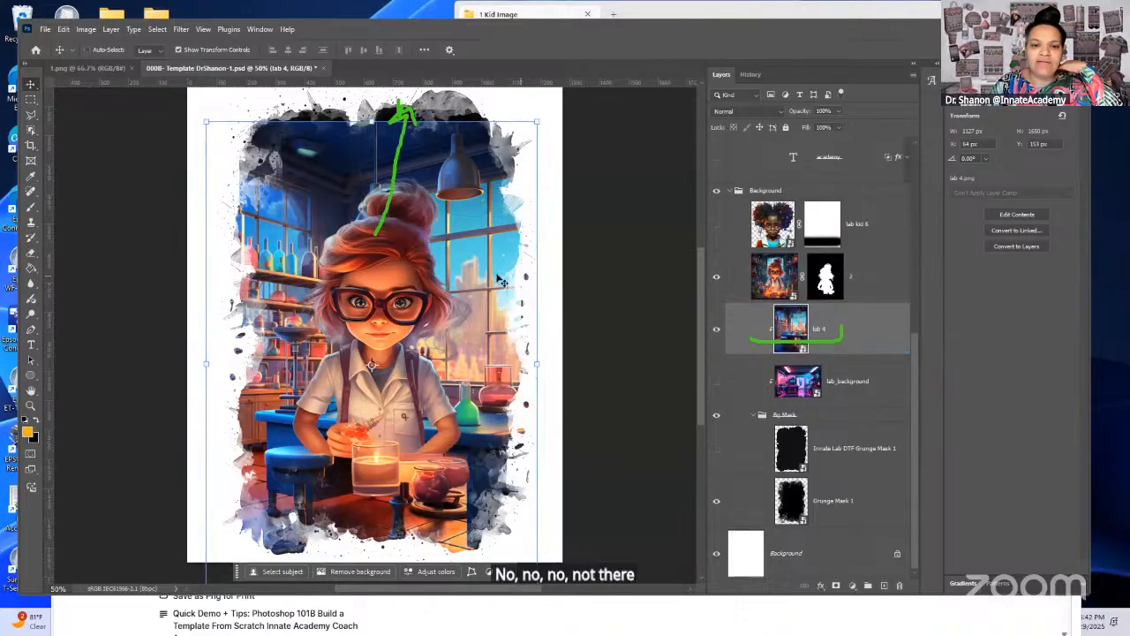
{"action": "left_click_drag", "start_coordinate": [492, 274], "coordinate": [486, 233]}
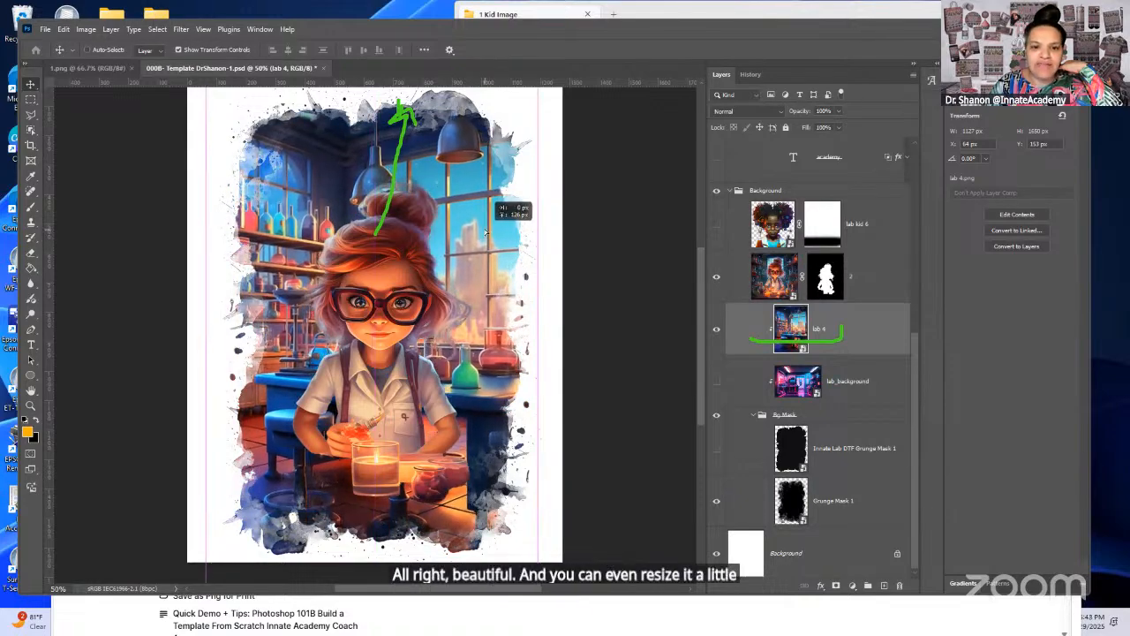
{"action": "key", "text": "ctrl+t"}
{"action": "left_click_drag", "start_coordinate": [537, 565], "coordinate": [514, 532]}
{"action": "left_click_drag", "start_coordinate": [421, 349], "coordinate": [431, 359]}
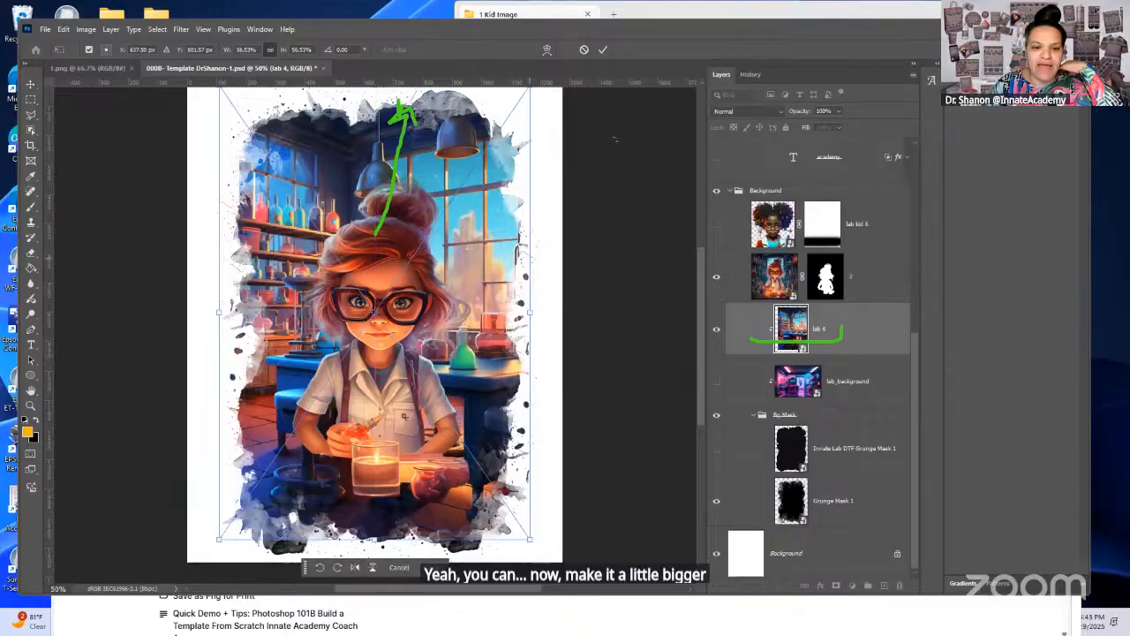
Step: Enlarge the lab 4 background proportionally to about 72.11% so it covers the whole grunge mask, and apply the transform
{"action": "left_click_drag", "start_coordinate": [700, 255], "coordinate": [700, 240]}
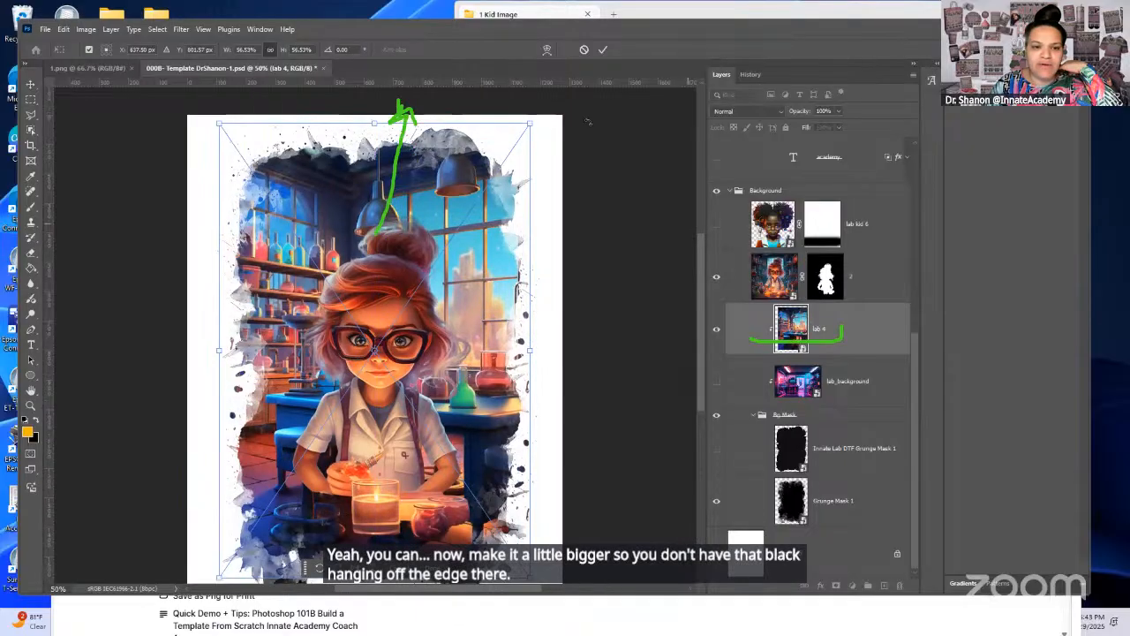
{"action": "mouse_move", "coordinate": [378, 118]}
{"action": "left_mouse_down"}
{"action": "mouse_move", "coordinate": [388, 95]}
{"action": "mouse_move", "coordinate": [378, 115]}
{"action": "left_mouse_up"}
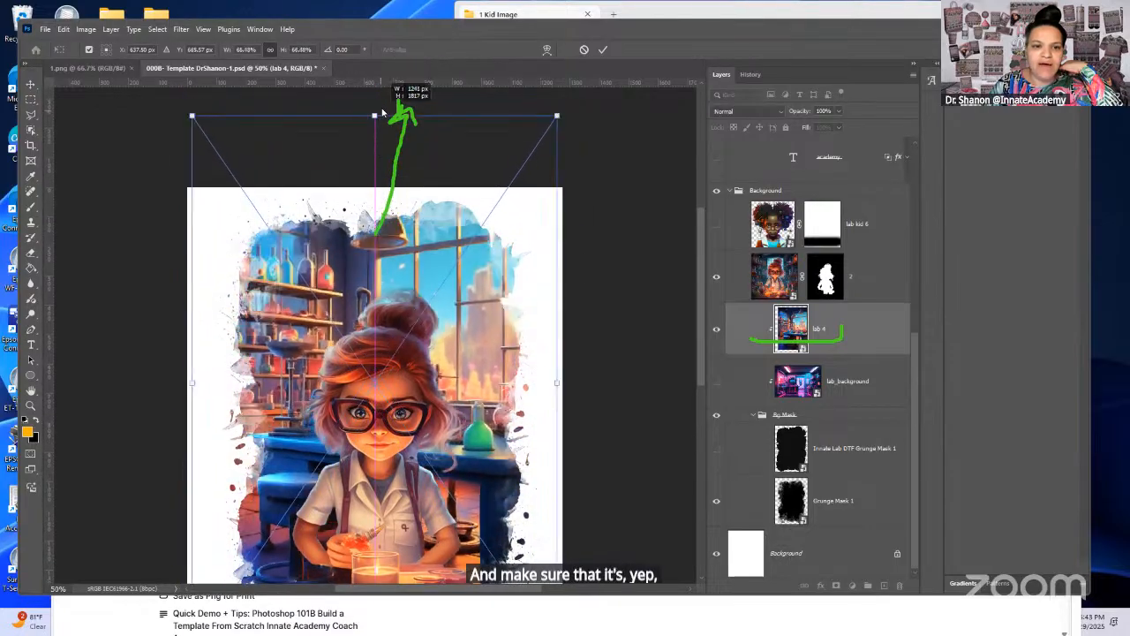
{"action": "left_click_drag", "start_coordinate": [698, 259], "coordinate": [682, 343]}
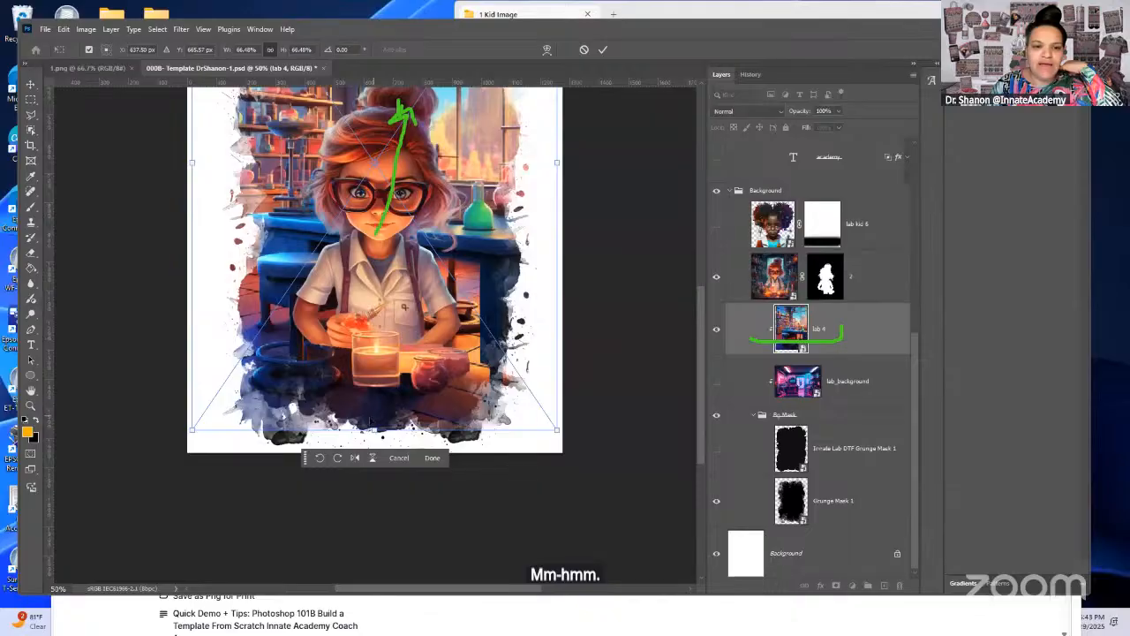
{"action": "left_click_drag", "start_coordinate": [373, 431], "coordinate": [370, 481]}
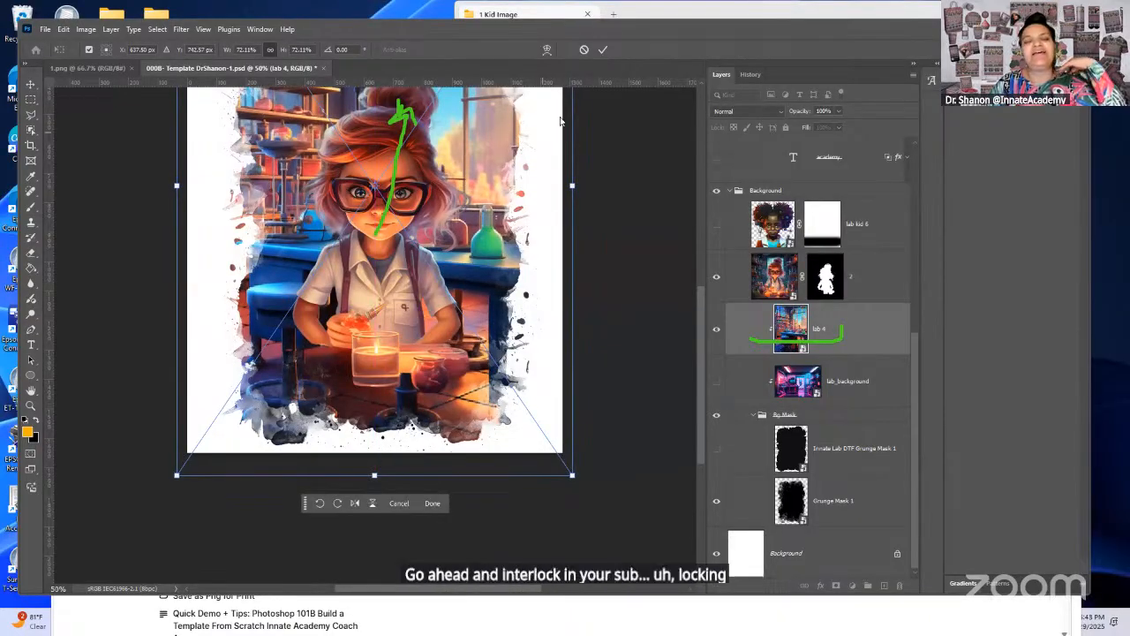
{"action": "left_click", "coordinate": [603, 49]}
{"action": "left_click_drag", "start_coordinate": [701, 312], "coordinate": [700, 285]}
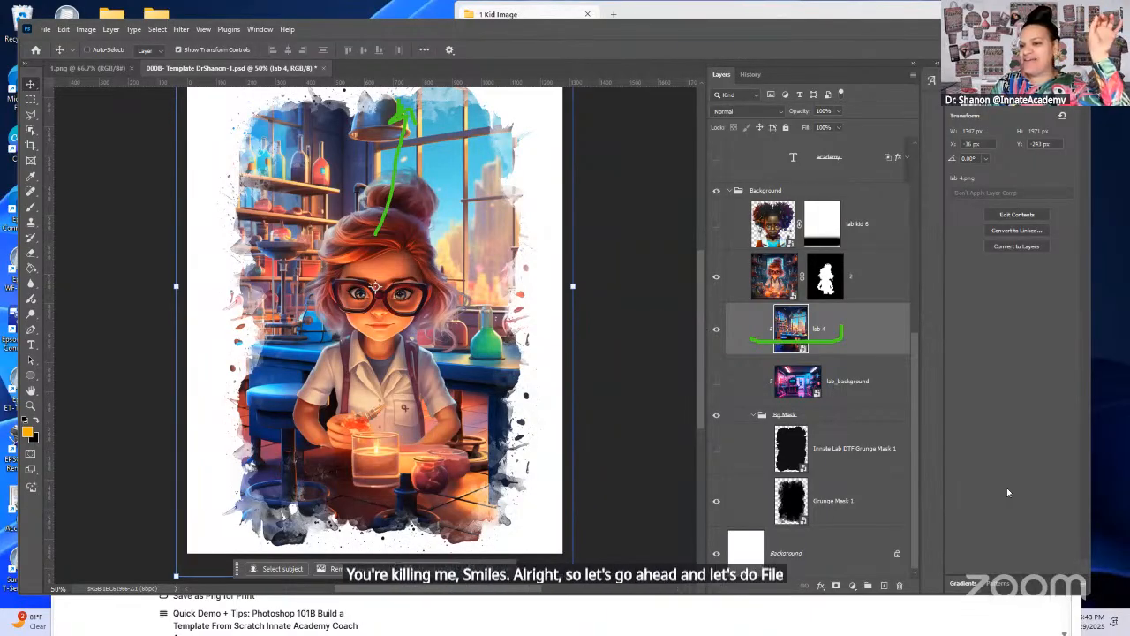
Step: Start saving the document under a new file name and remove the instructor's name after "000B- Template"
{"action": "left_click", "coordinate": [45, 29]}
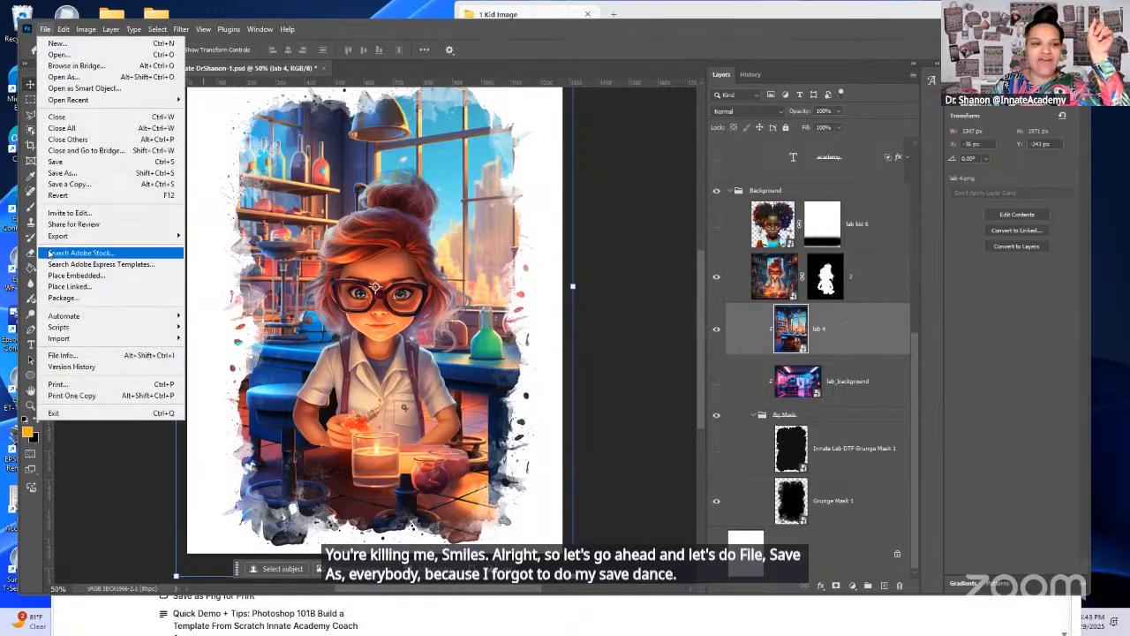
{"action": "left_click", "coordinate": [81, 174]}
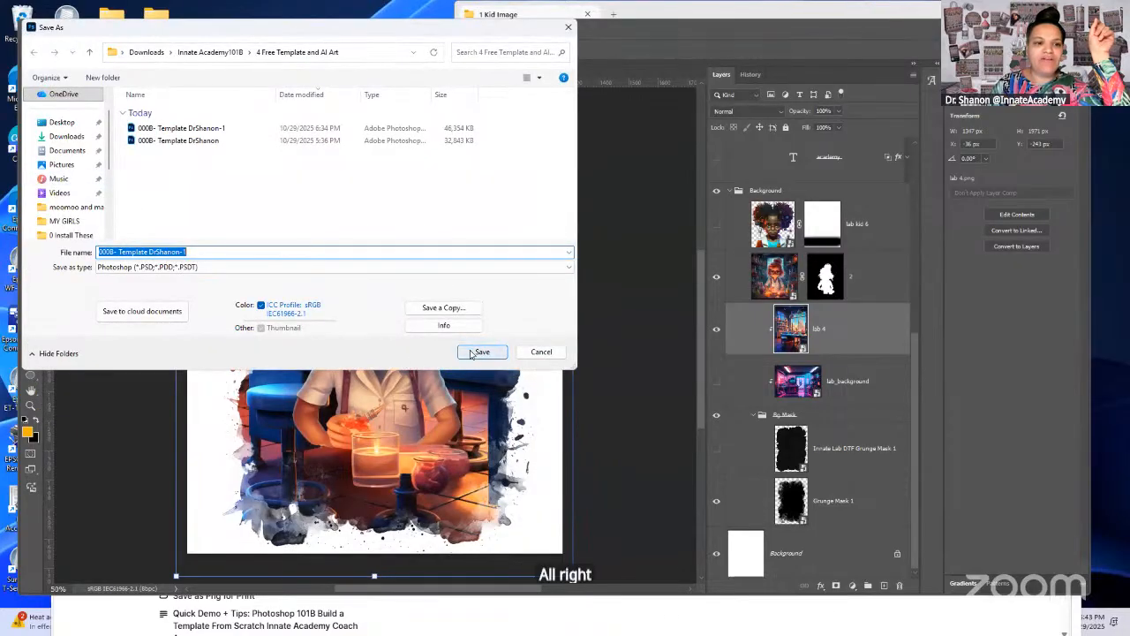
{"action": "left_click", "coordinate": [193, 252]}
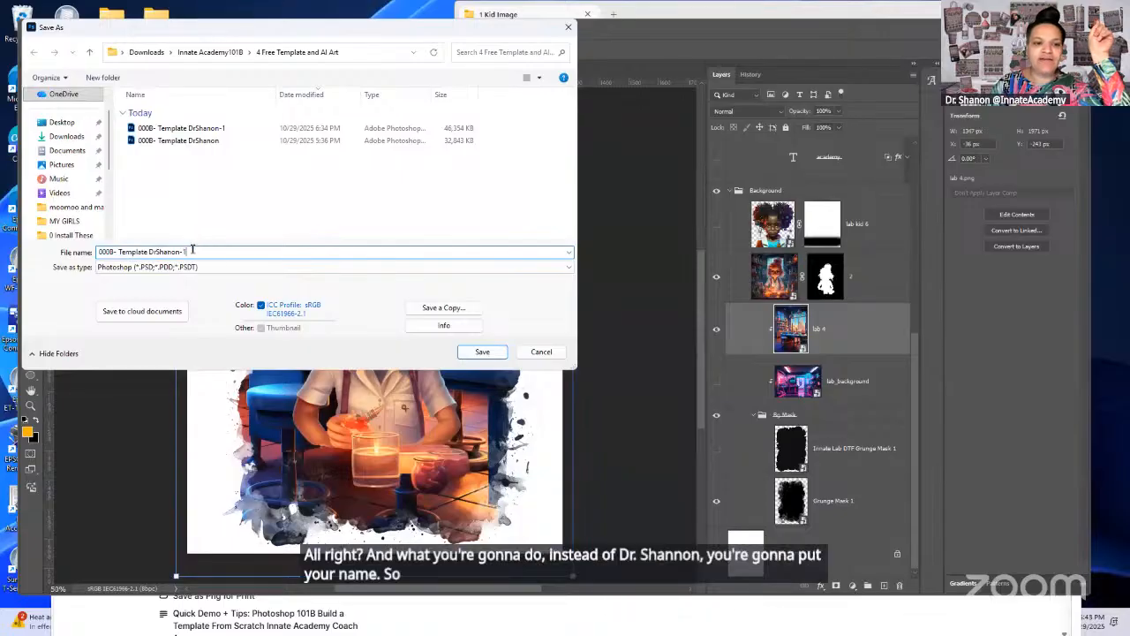
{"action": "left_click_drag", "start_coordinate": [193, 252], "coordinate": [122, 251]}
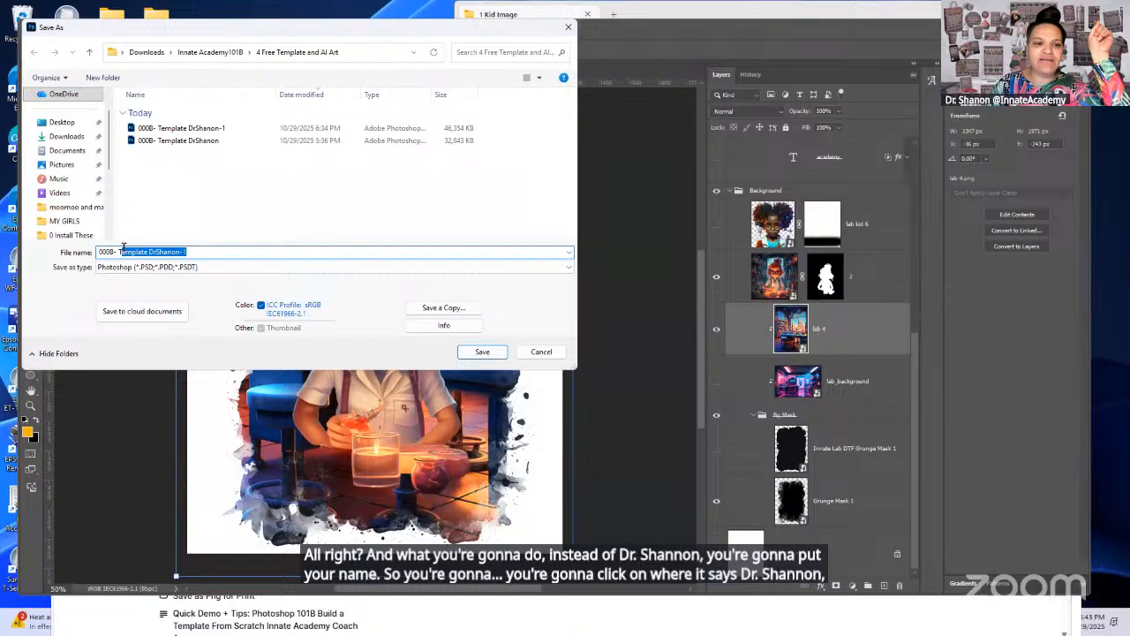
{"action": "left_click", "coordinate": [192, 251]}
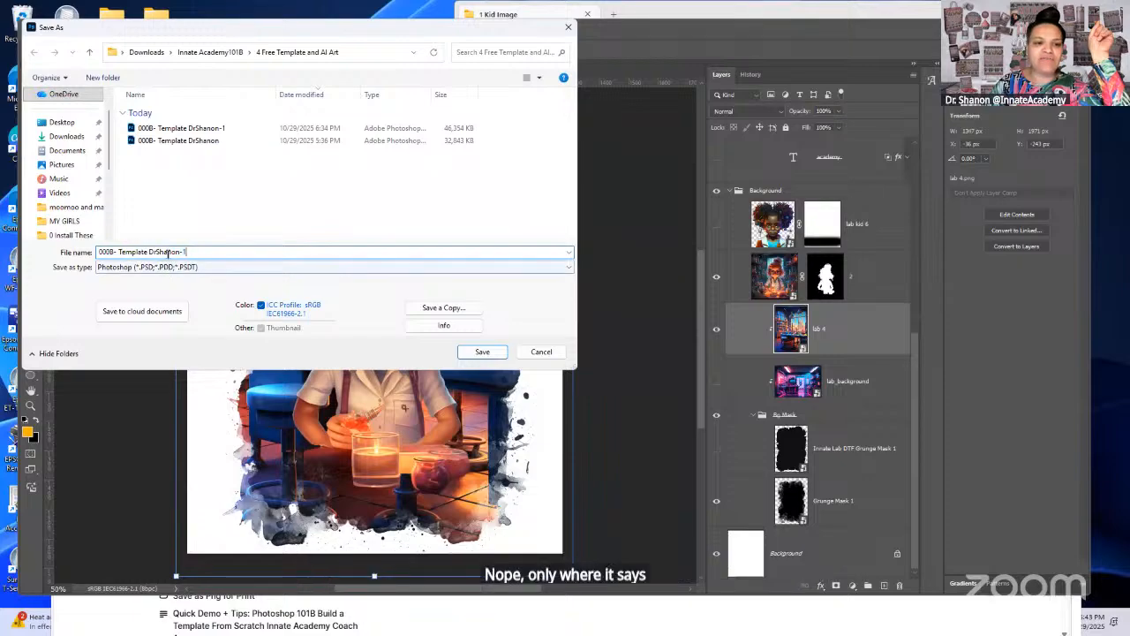
{"action": "left_click_drag", "start_coordinate": [184, 252], "coordinate": [139, 252]}
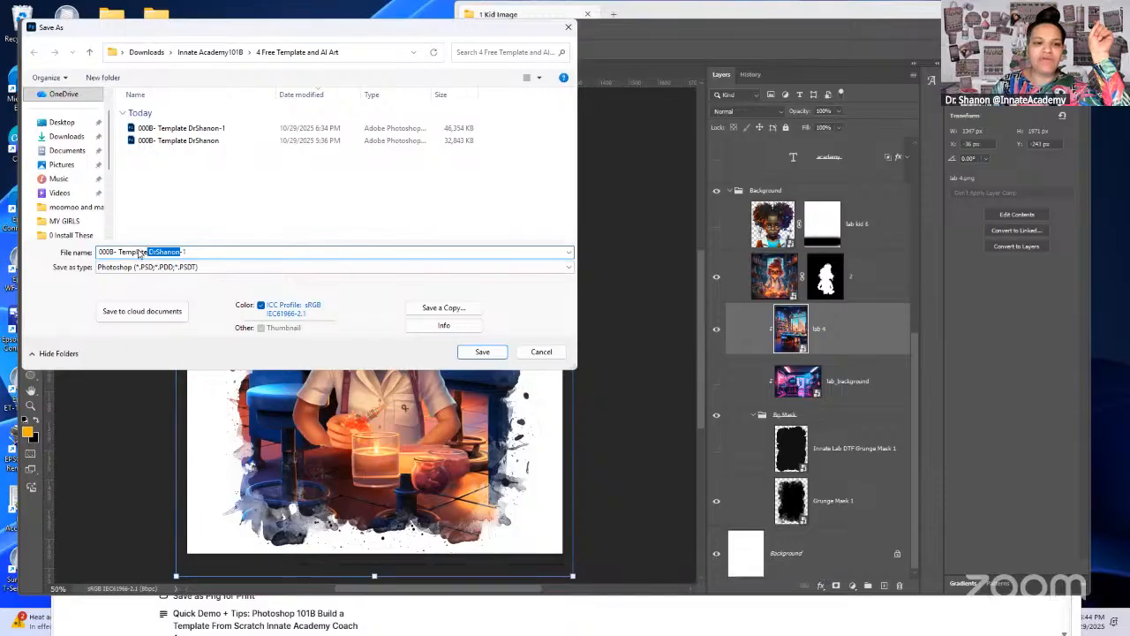
{"action": "key", "text": "BackSpace"}
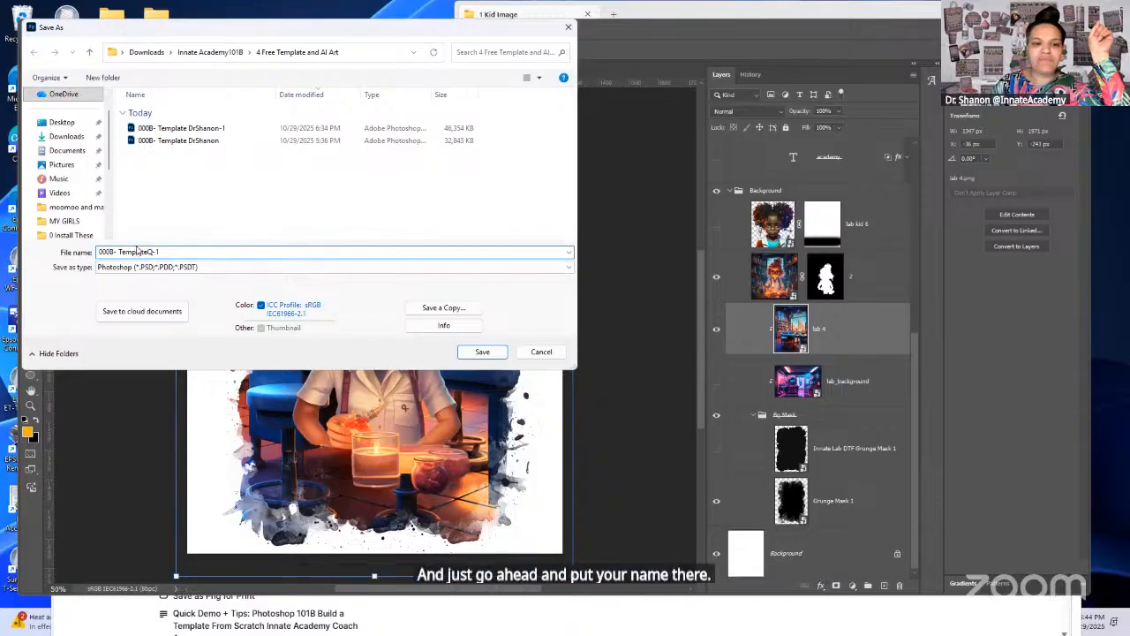
{"action": "key", "text": "BackSpace"}
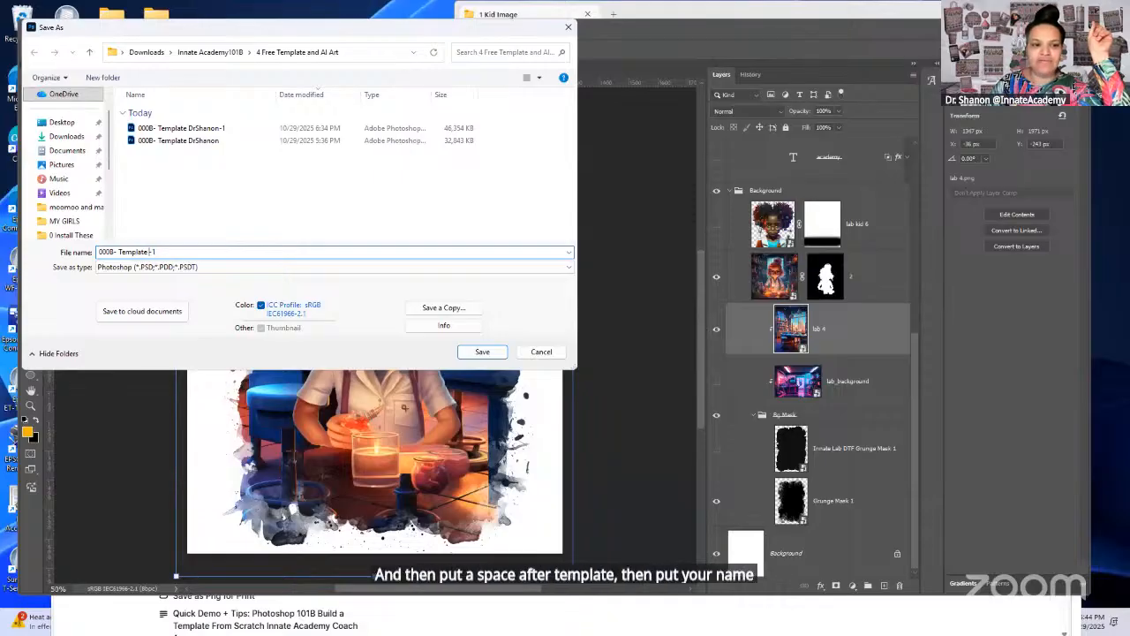
Step: Add the owner's first name after "000B- Template", remove the "-1" suffix, and save the Photoshop file
{"action": "type", "text": "A"}
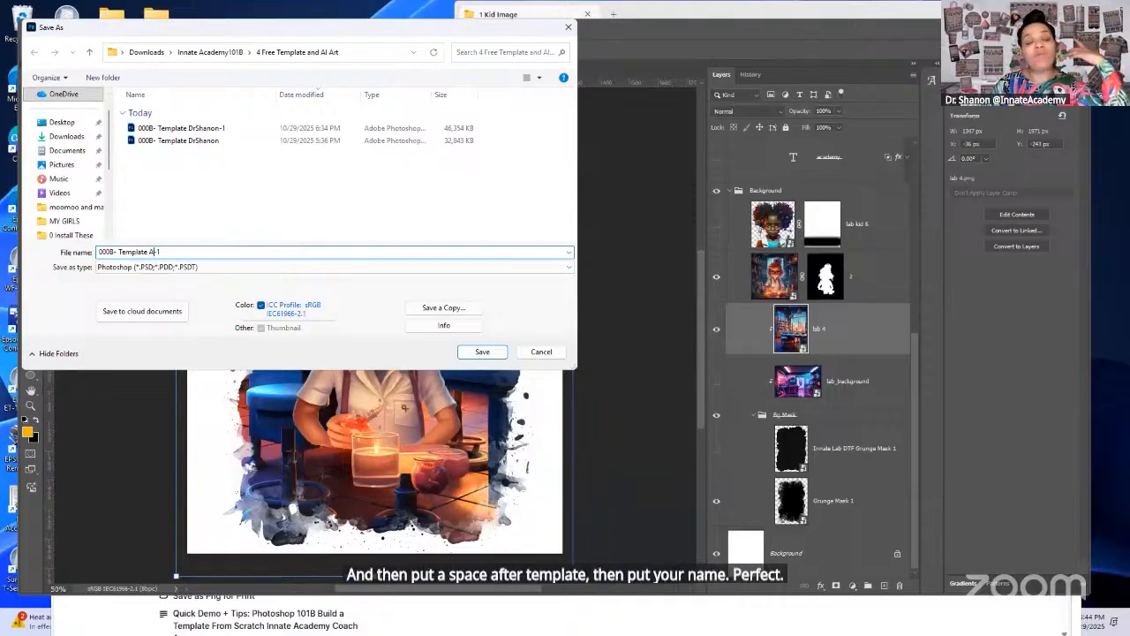
{"action": "type", "text": "NNETTE"}
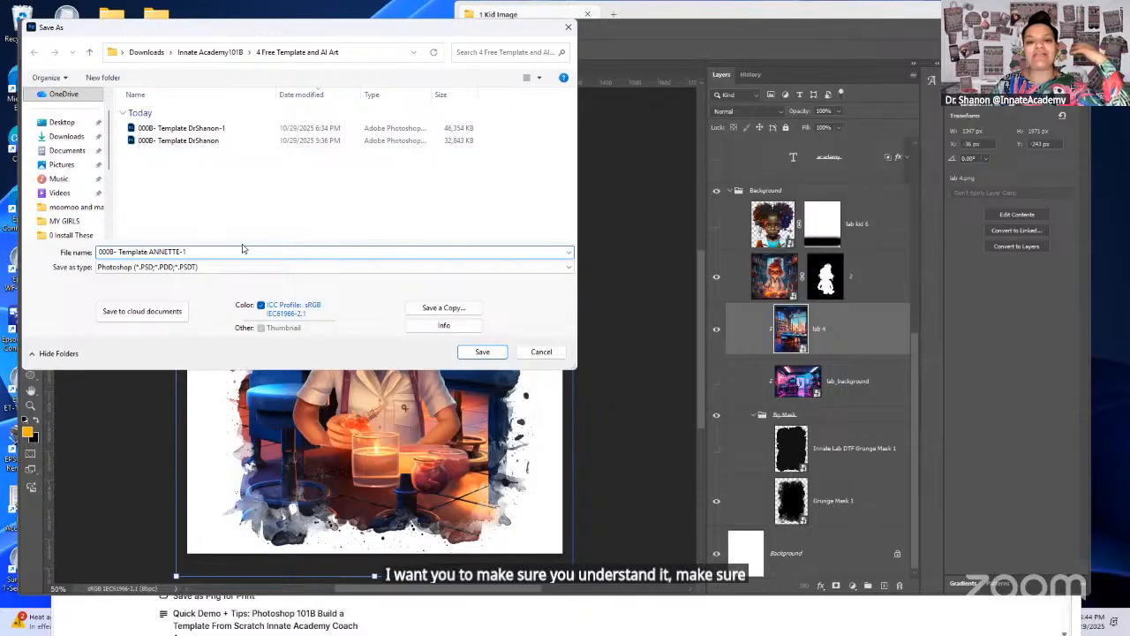
{"action": "key", "text": "Delete"}
{"action": "key", "text": "Delete"}
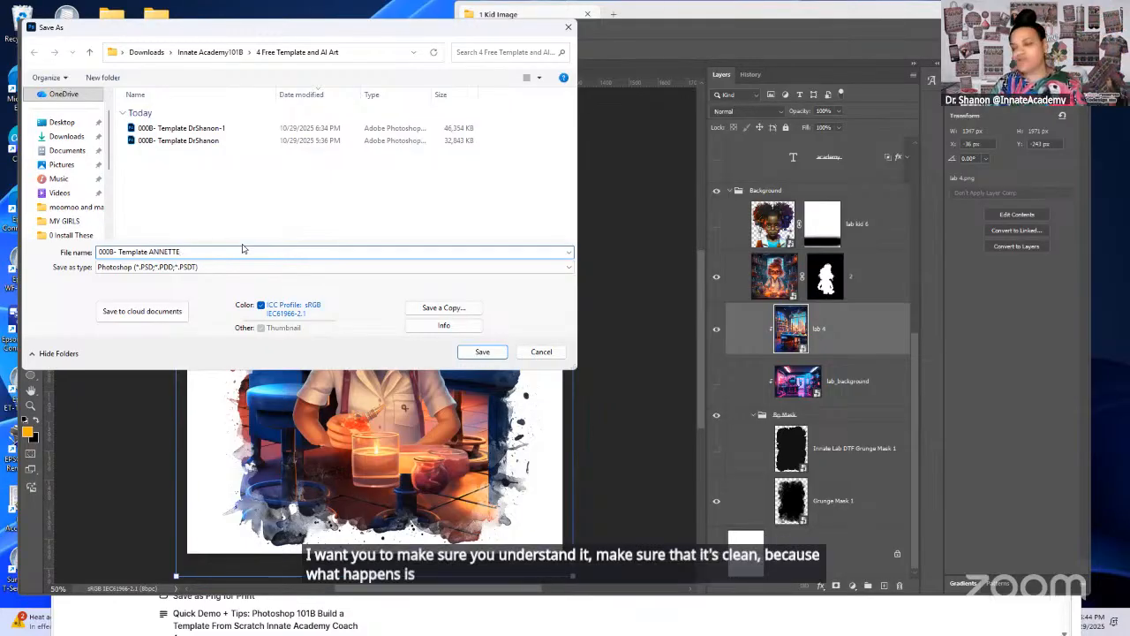
{"action": "left_click", "coordinate": [483, 351]}
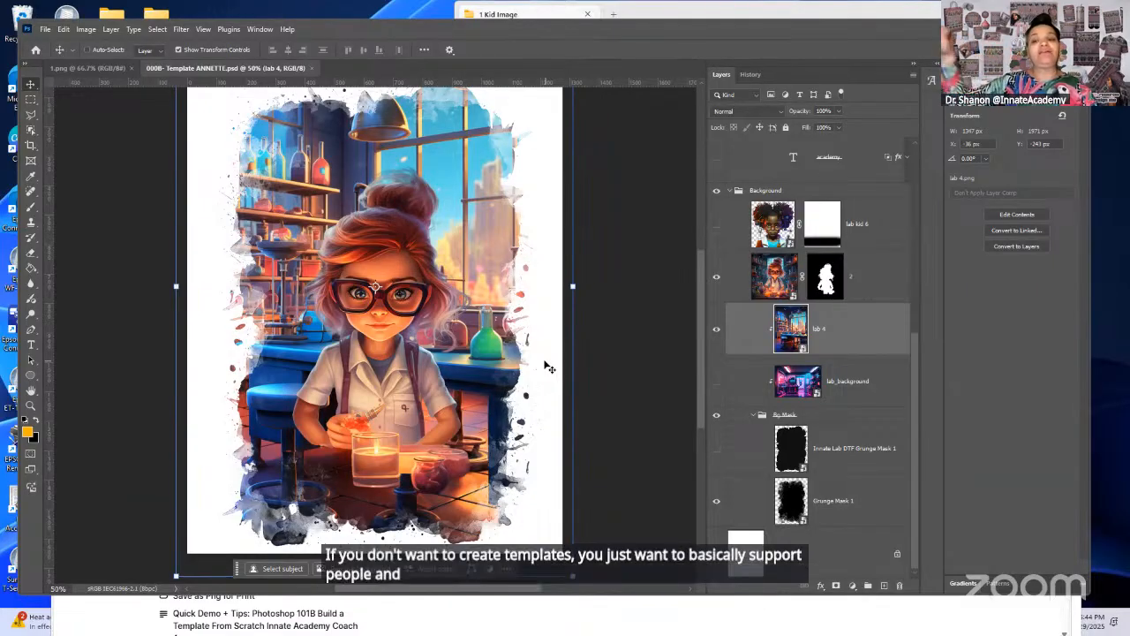
{"action": "left_click", "coordinate": [800, 478]}
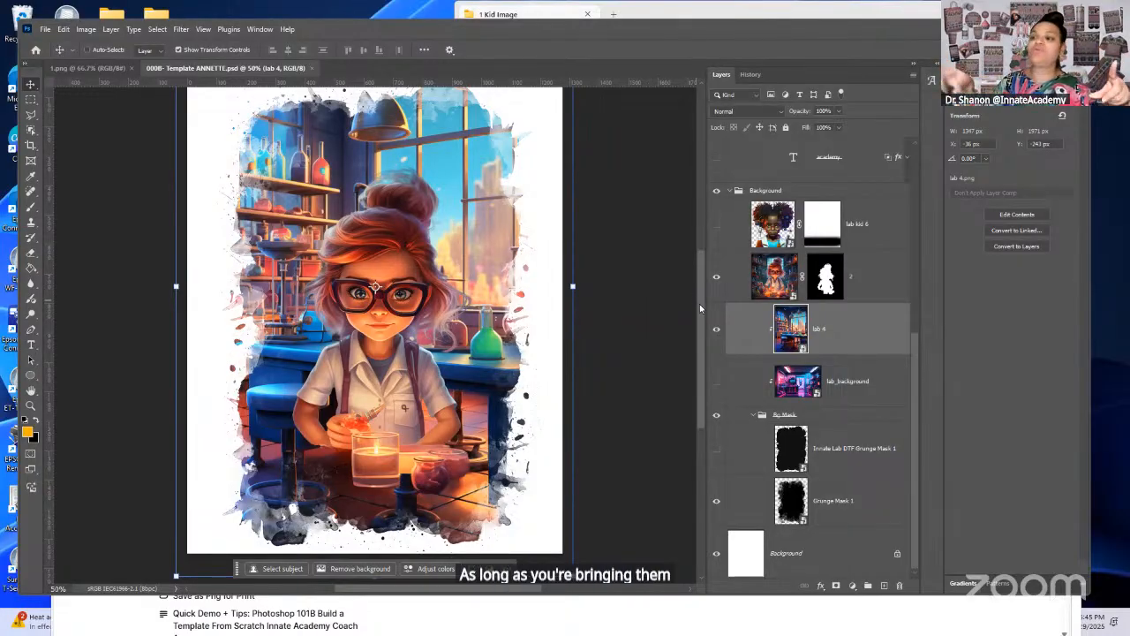
{"action": "left_click_drag", "start_coordinate": [701, 303], "coordinate": [700, 299]}
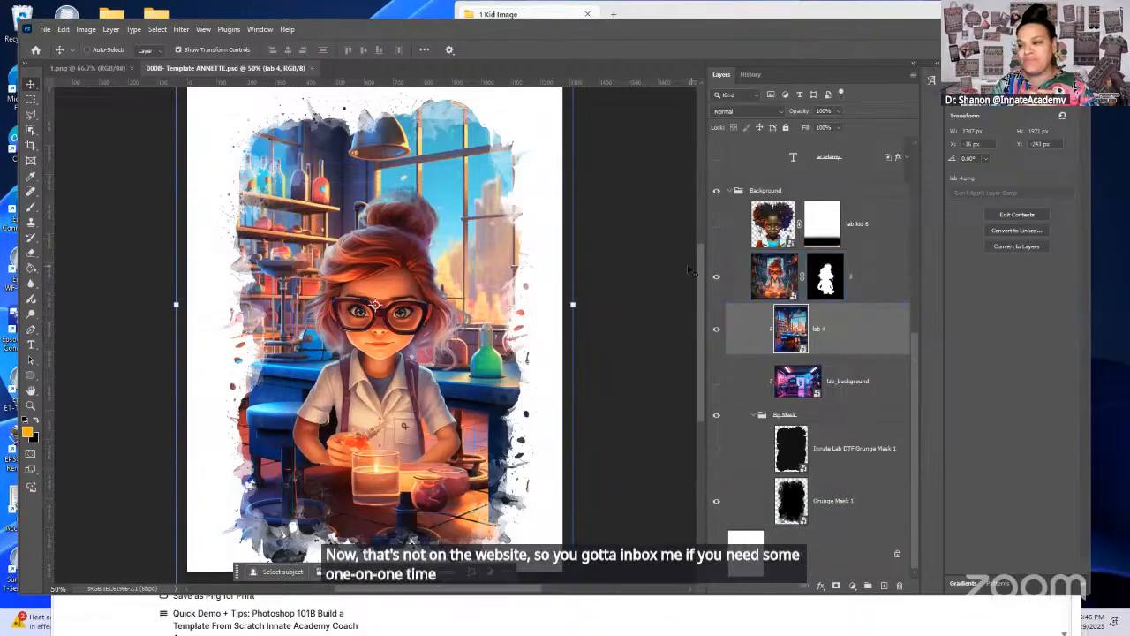
{"action": "left_click", "coordinate": [865, 281]}
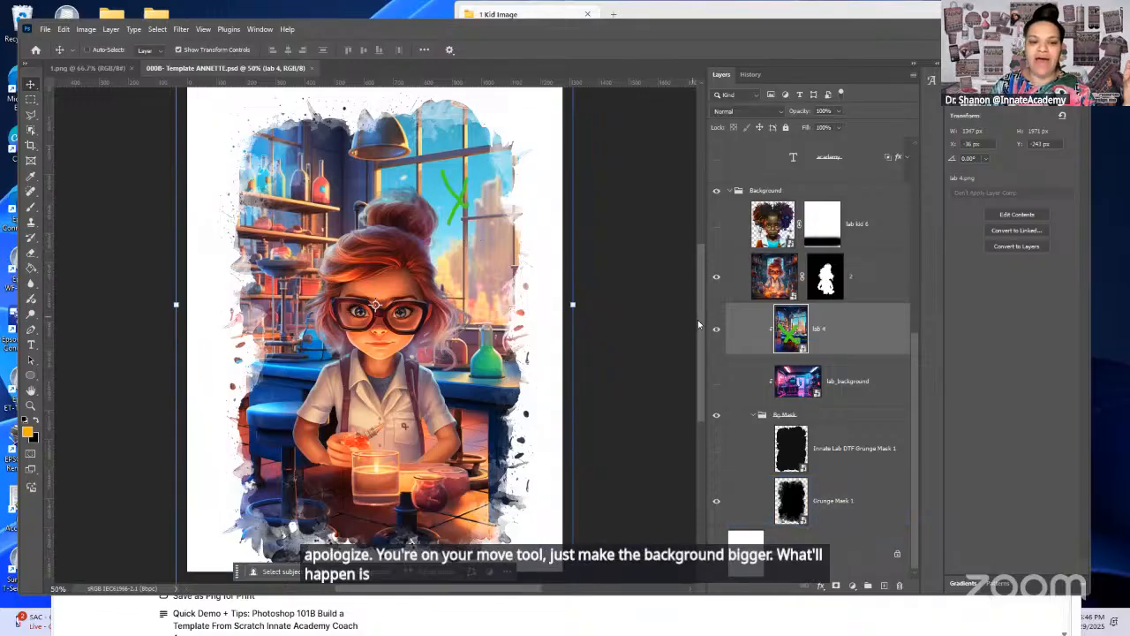
Step: Enlarge the lab 4 background downward to about 99.67% so its table forms a desk in front of the kid, and apply the transform
{"action": "left_click_drag", "start_coordinate": [699, 322], "coordinate": [701, 227]}
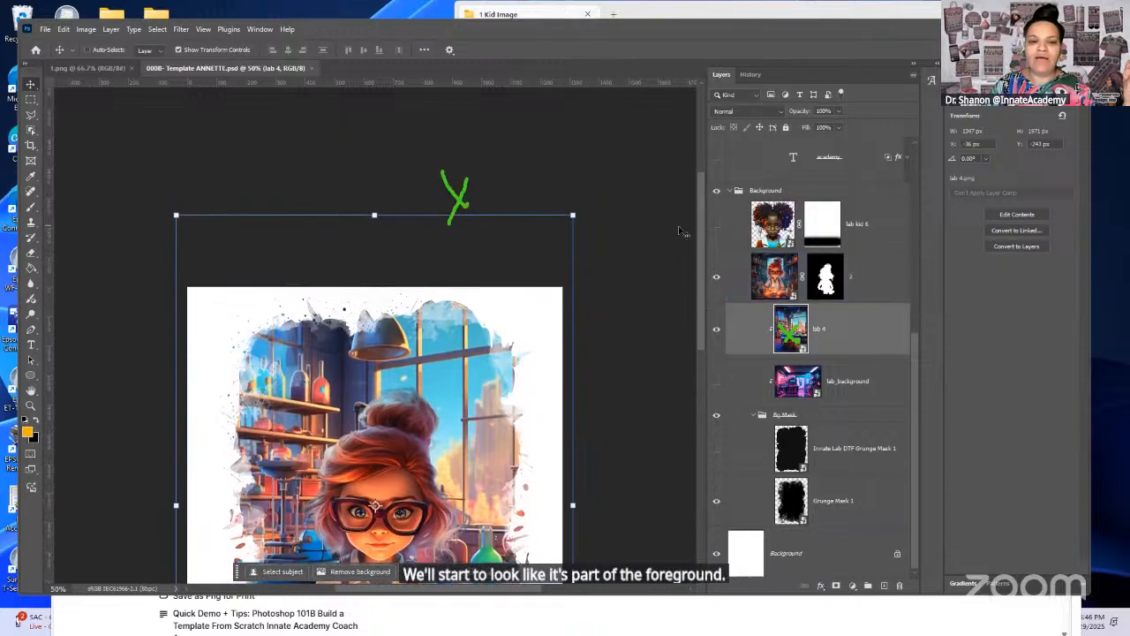
{"action": "left_click", "coordinate": [374, 212]}
{"action": "left_click_drag", "start_coordinate": [374, 213], "coordinate": [374, 212]}
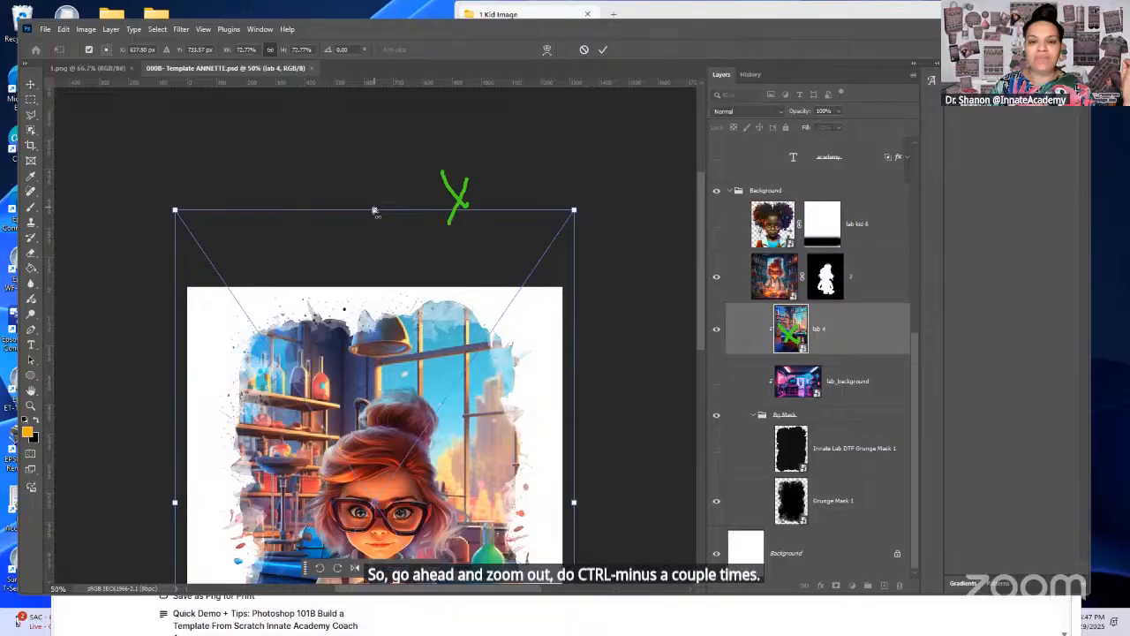
{"action": "key", "text": "ctrl+minus"}
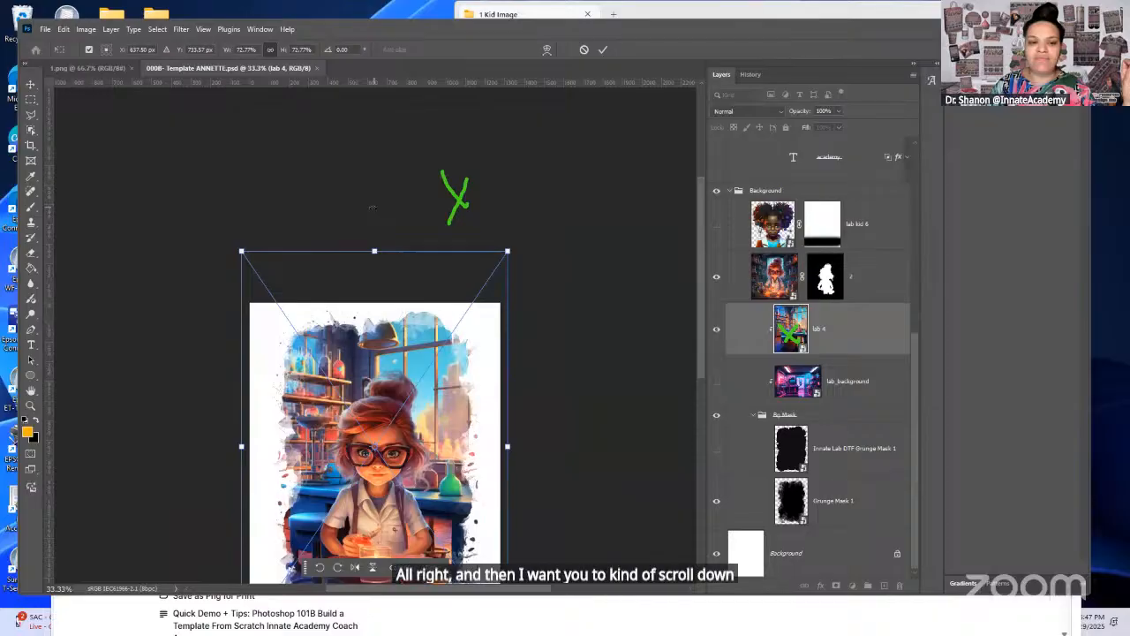
{"action": "left_click_drag", "start_coordinate": [698, 214], "coordinate": [690, 261]}
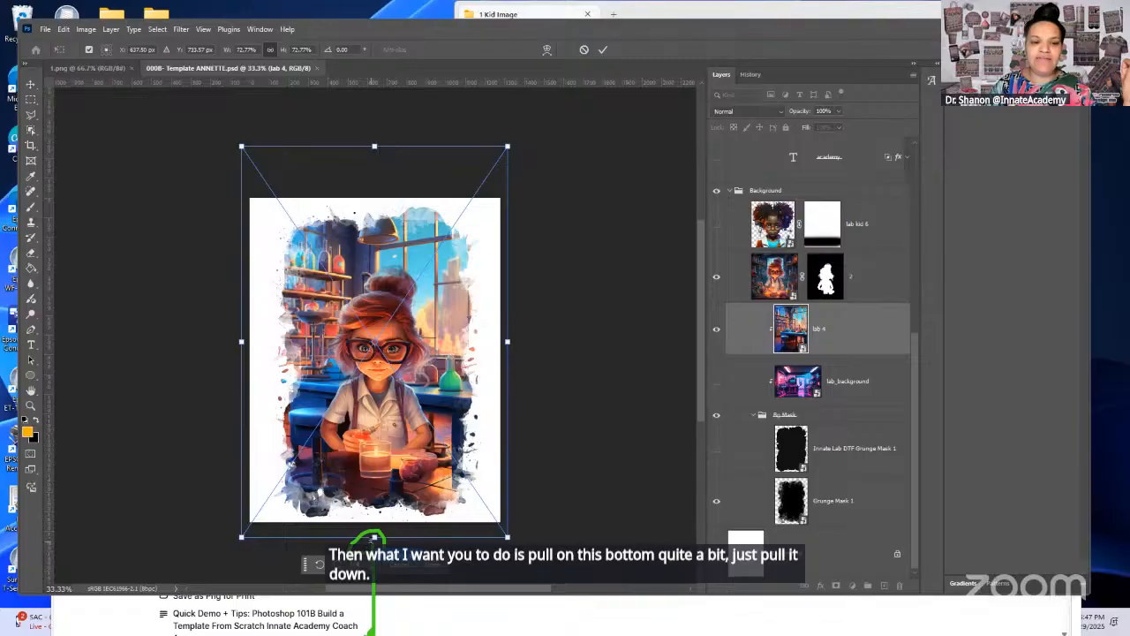
{"action": "left_click_drag", "start_coordinate": [374, 536], "coordinate": [374, 587]}
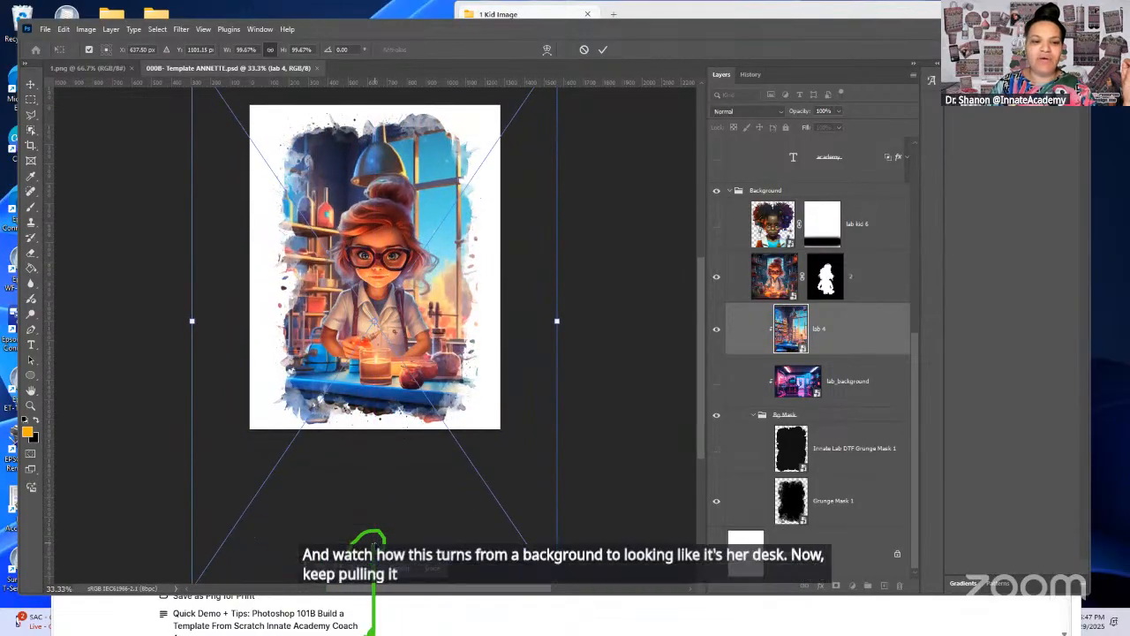
{"action": "left_click_drag", "start_coordinate": [703, 371], "coordinate": [704, 343]}
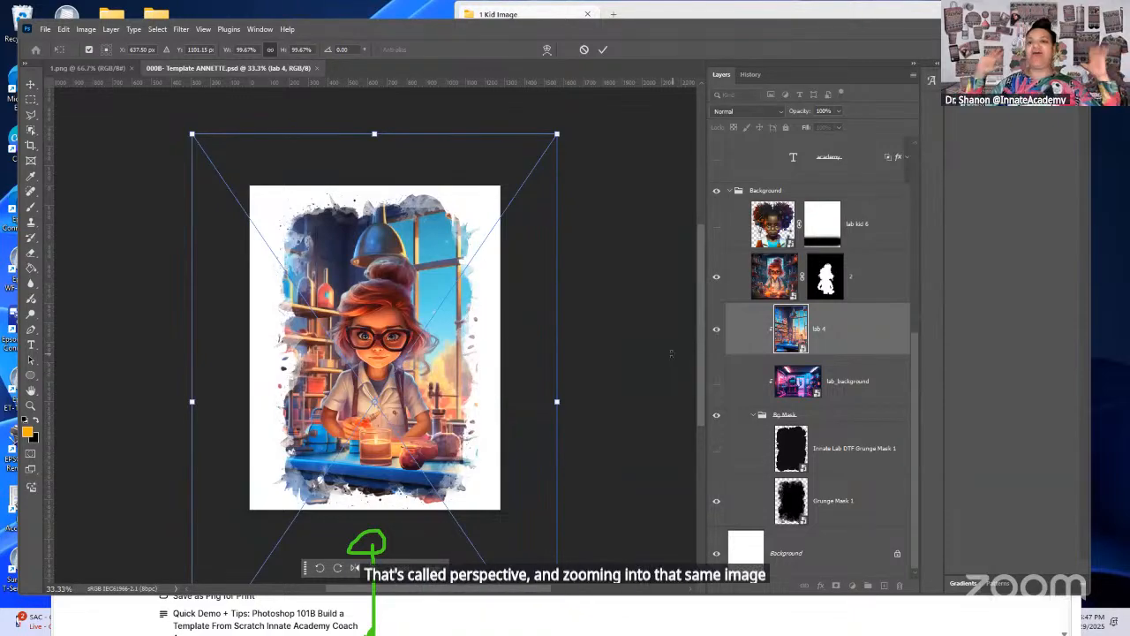
{"action": "left_click", "coordinate": [605, 49]}
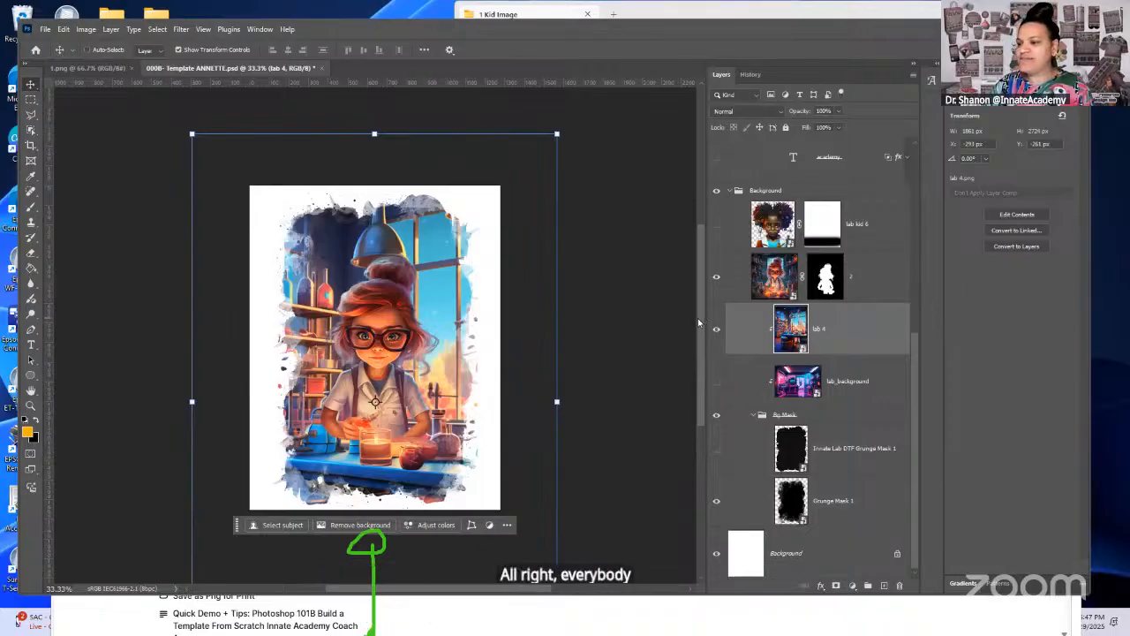
Step: Save the enlarged background in the personalised template file
{"action": "left_click_drag", "start_coordinate": [698, 318], "coordinate": [698, 299]}
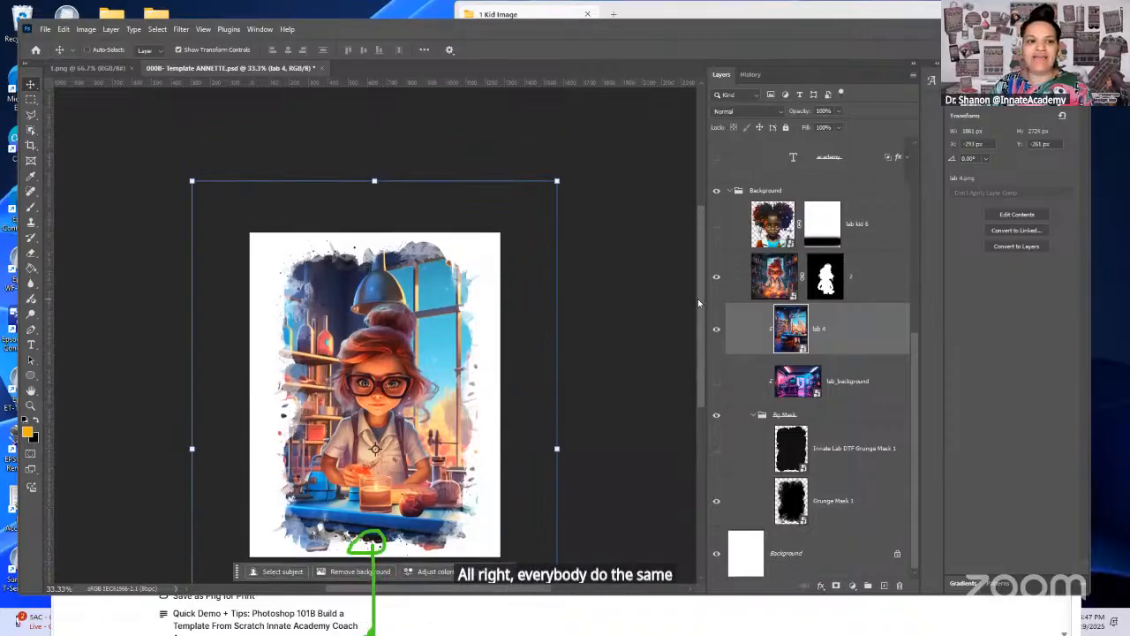
{"action": "left_click", "coordinate": [46, 30]}
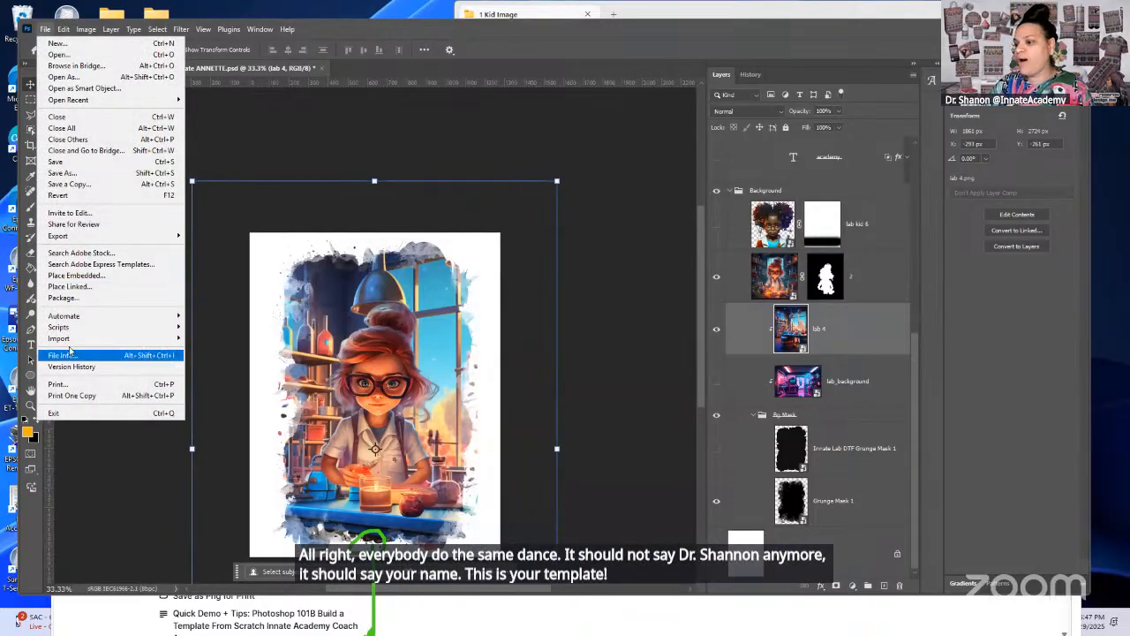
{"action": "left_click", "coordinate": [68, 164]}
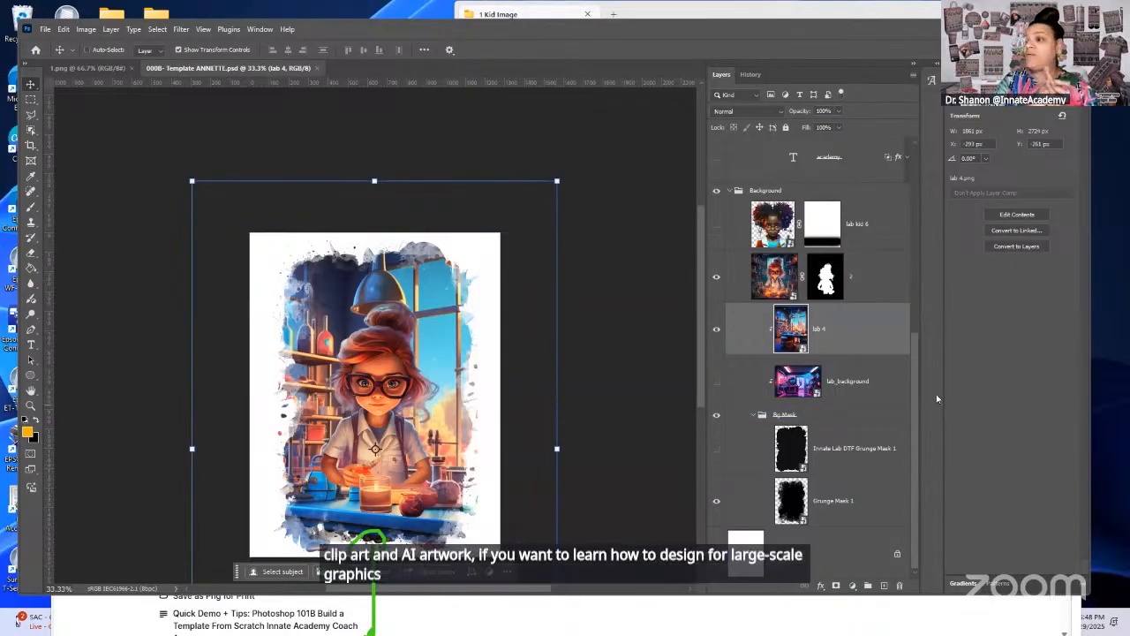
{"action": "left_click_drag", "start_coordinate": [913, 408], "coordinate": [900, 450]}
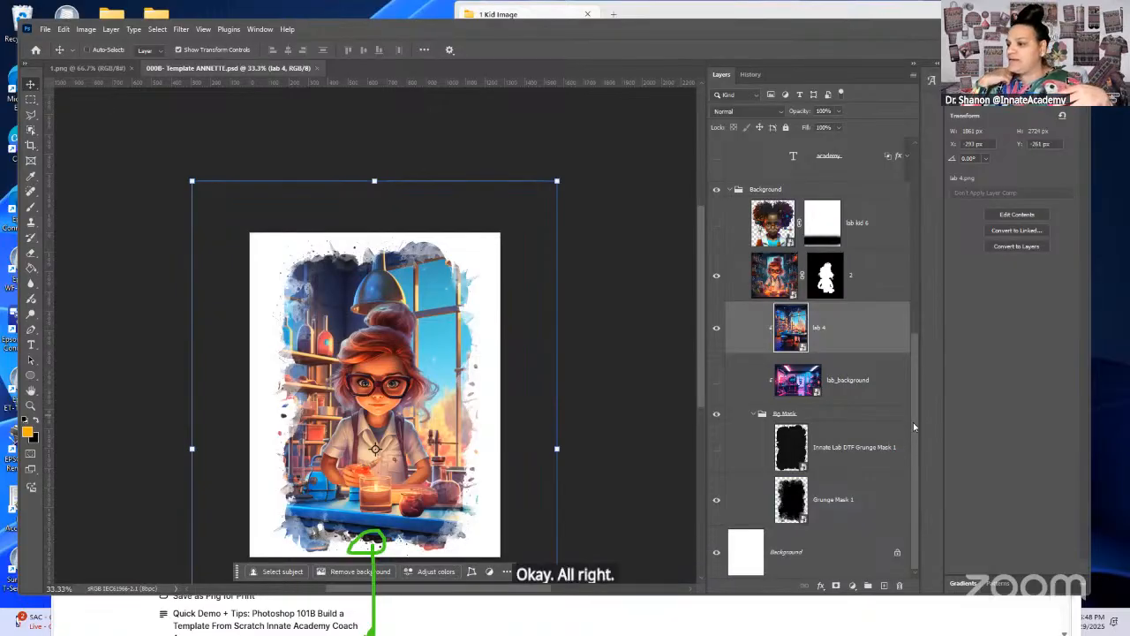
{"action": "left_click_drag", "start_coordinate": [699, 350], "coordinate": [697, 387]}
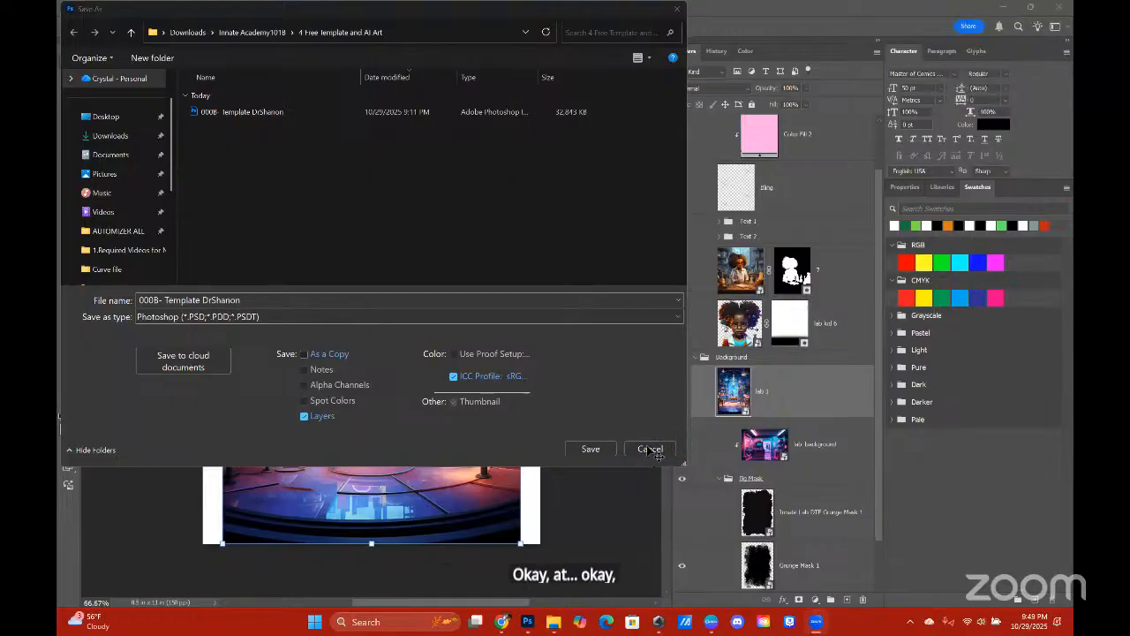
Step: Dismiss the open save dialog and clip the lab 1 background to the grunge mask with a clipping mask
{"action": "left_click", "coordinate": [645, 449]}
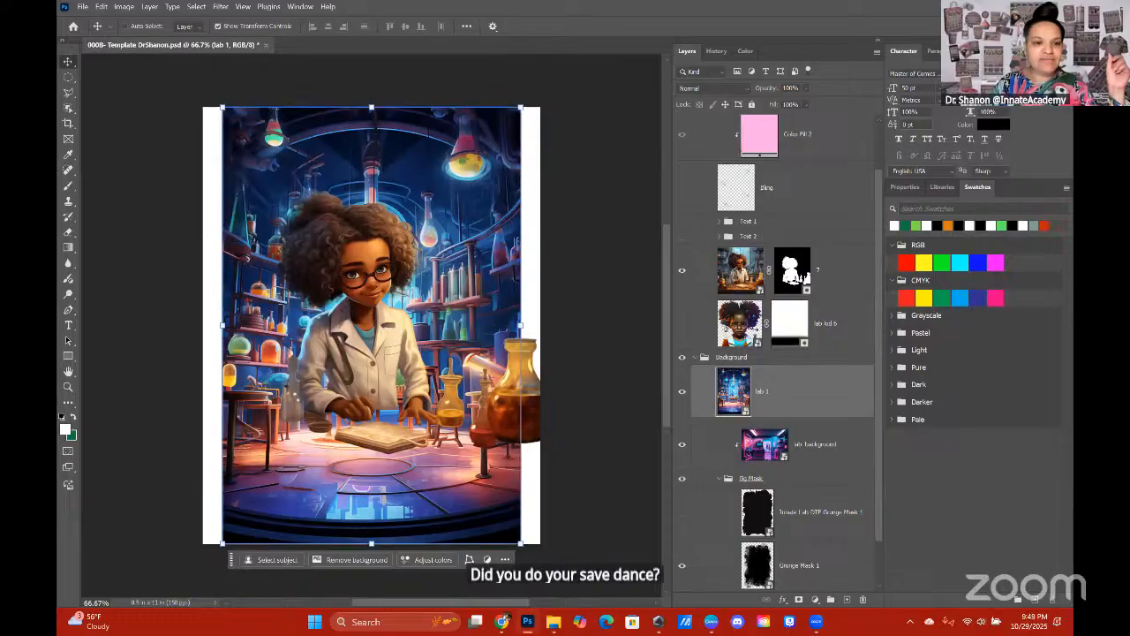
{"action": "left_click", "coordinate": [82, 7]}
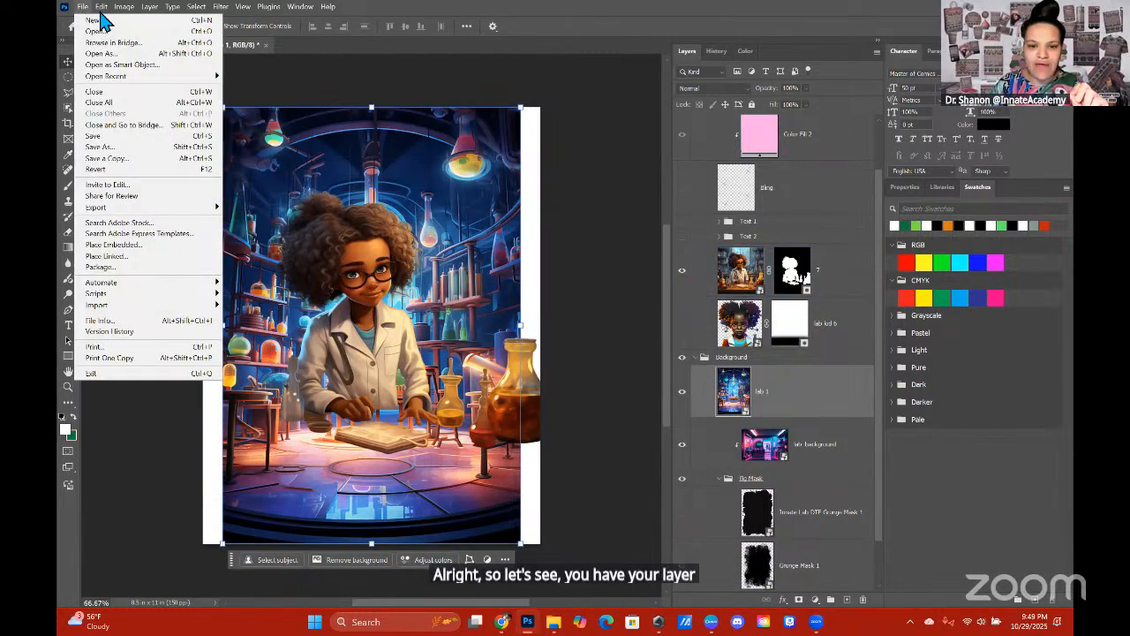
{"action": "left_click", "coordinate": [924, 389]}
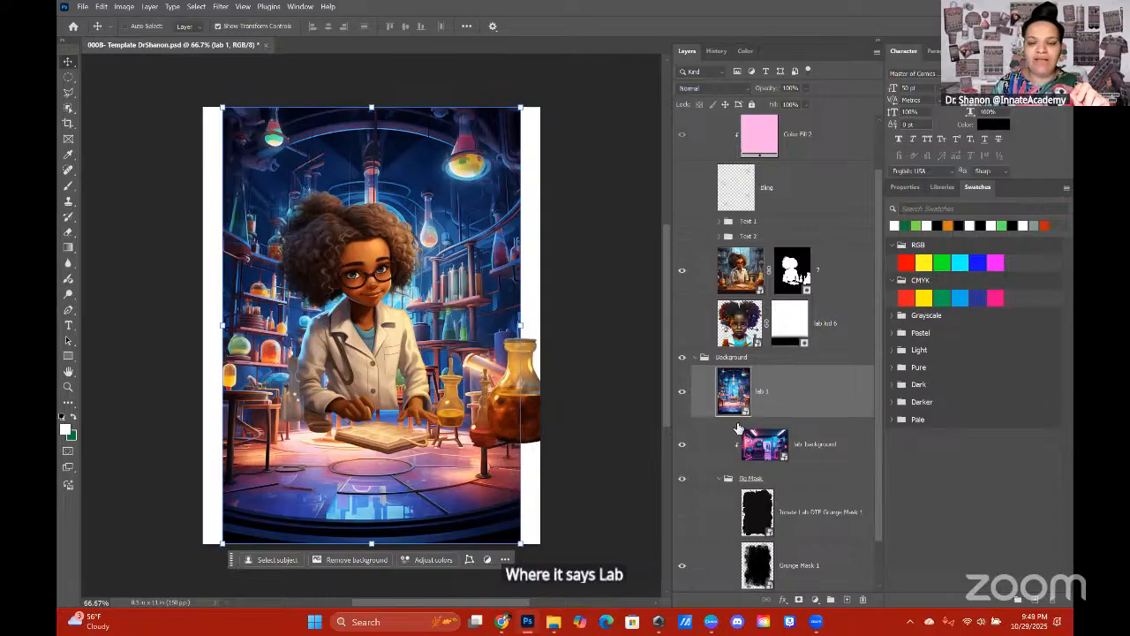
{"action": "right_click", "coordinate": [763, 396]}
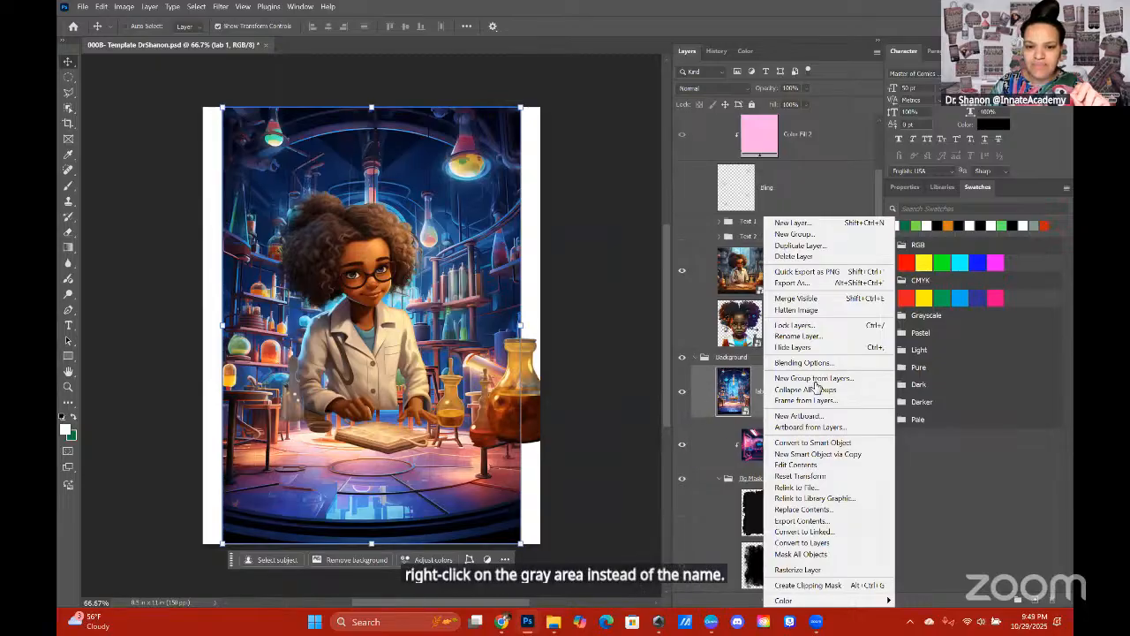
{"action": "key", "text": "Escape"}
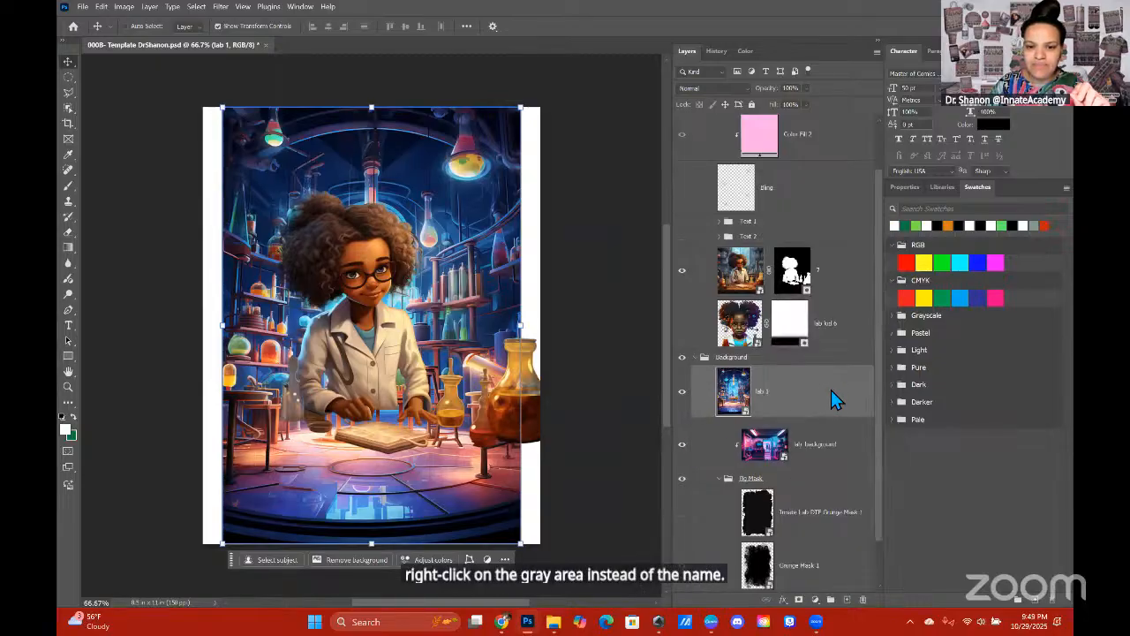
{"action": "right_click", "coordinate": [831, 395]}
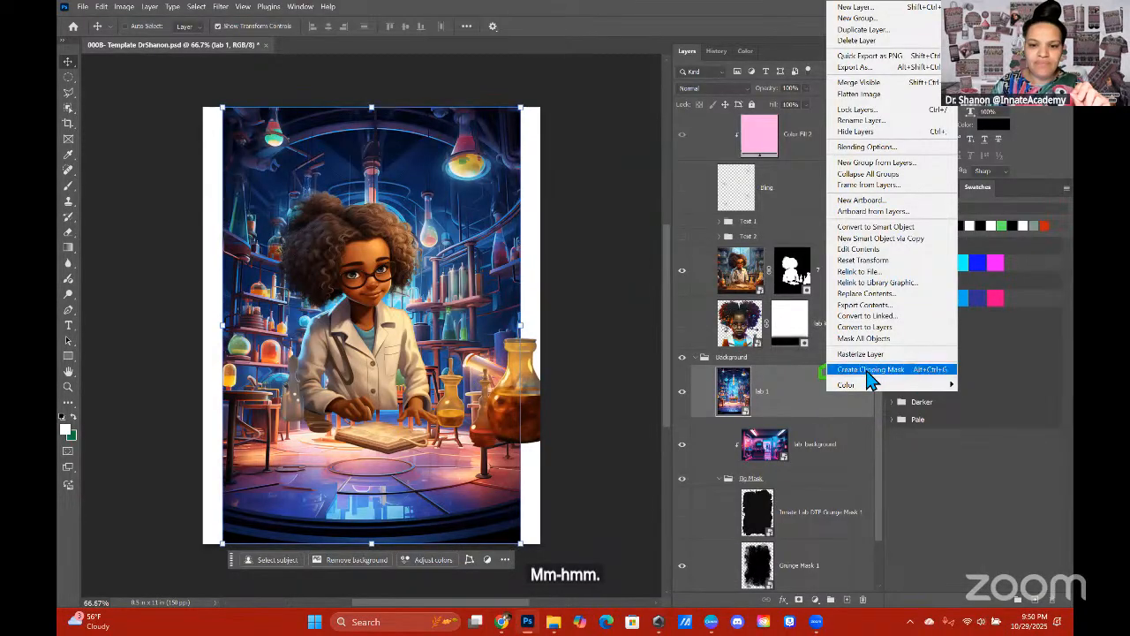
{"action": "left_click", "coordinate": [867, 375]}
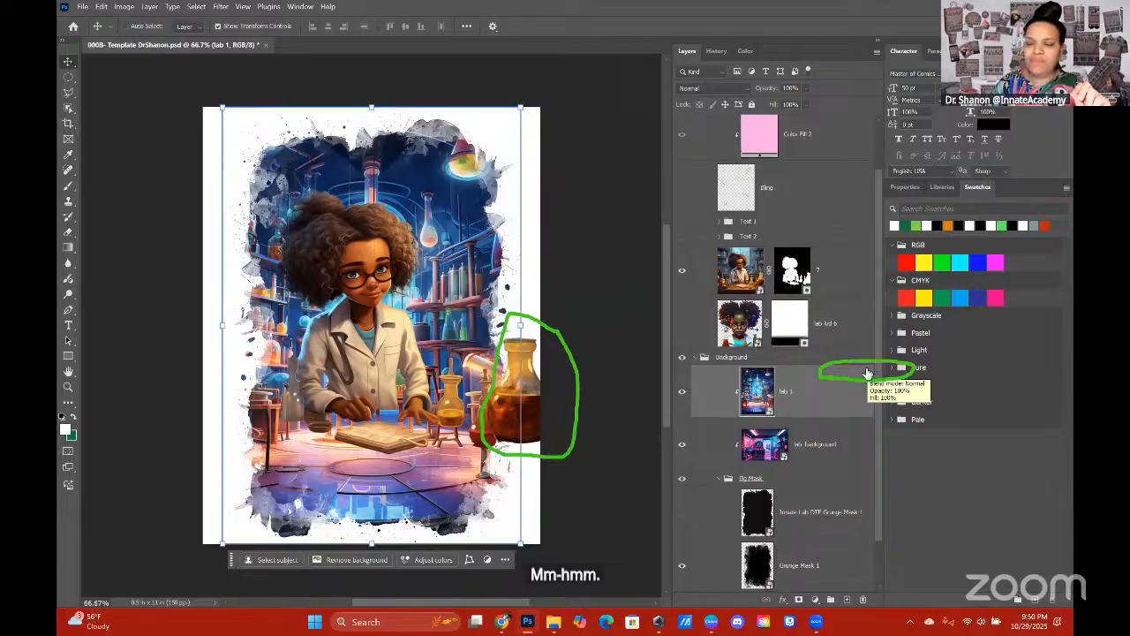
{"action": "left_click", "coordinate": [765, 446]}
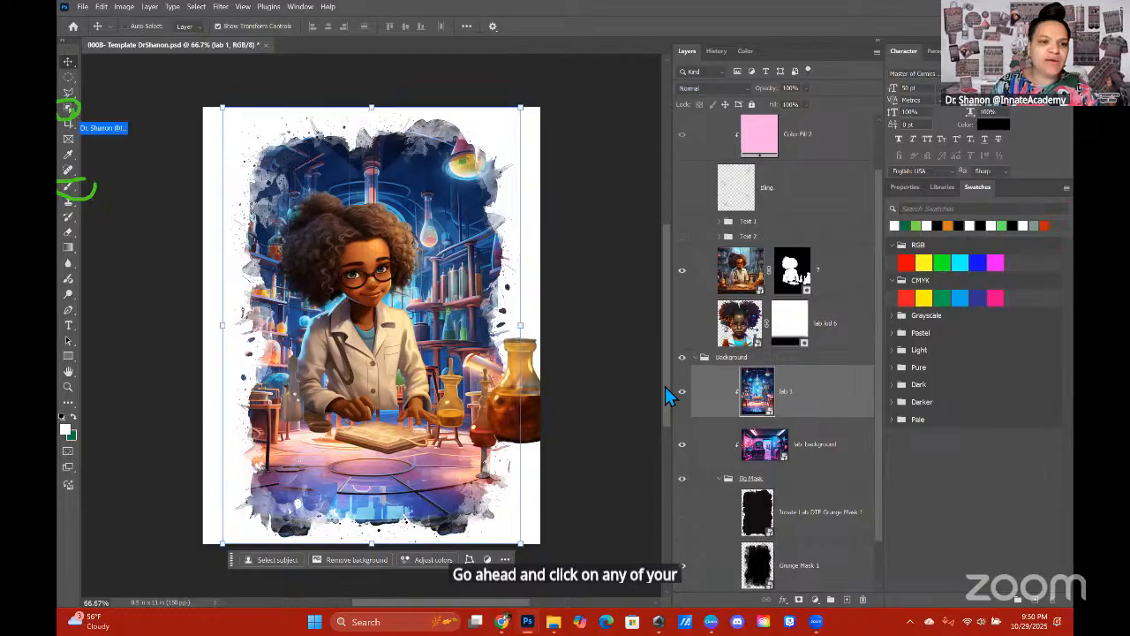
{"action": "left_click", "coordinate": [285, 383]}
{"action": "left_click", "coordinate": [285, 383]}
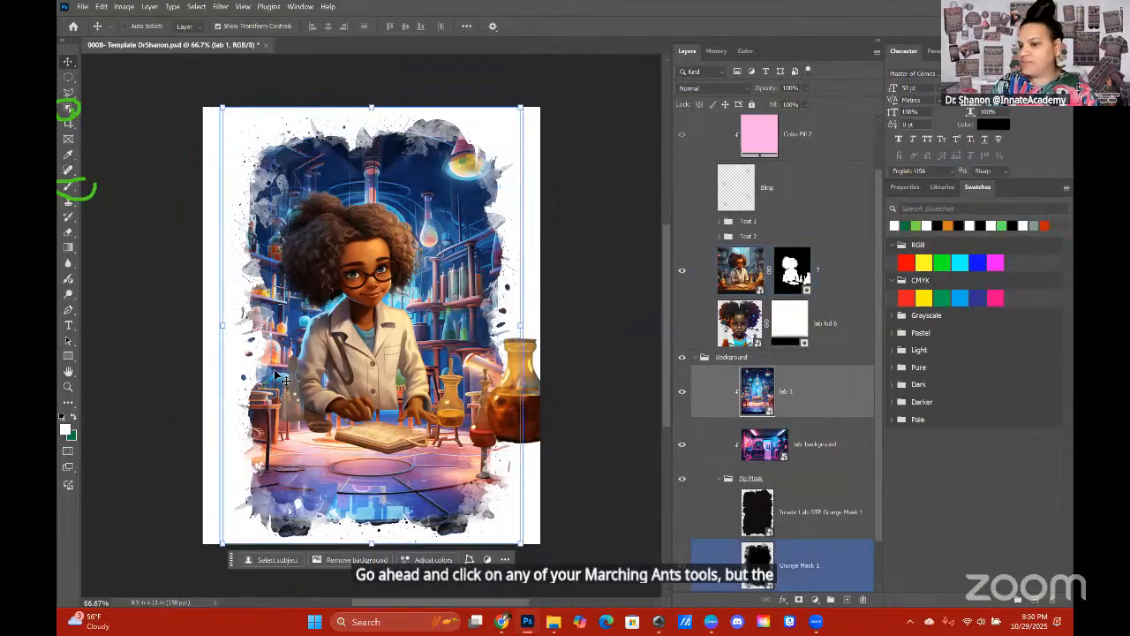
Step: Open layer 7's mask in Select and Mask, lasso the large amber flask and small red flask out of it, and apply
{"action": "left_click", "coordinate": [68, 108]}
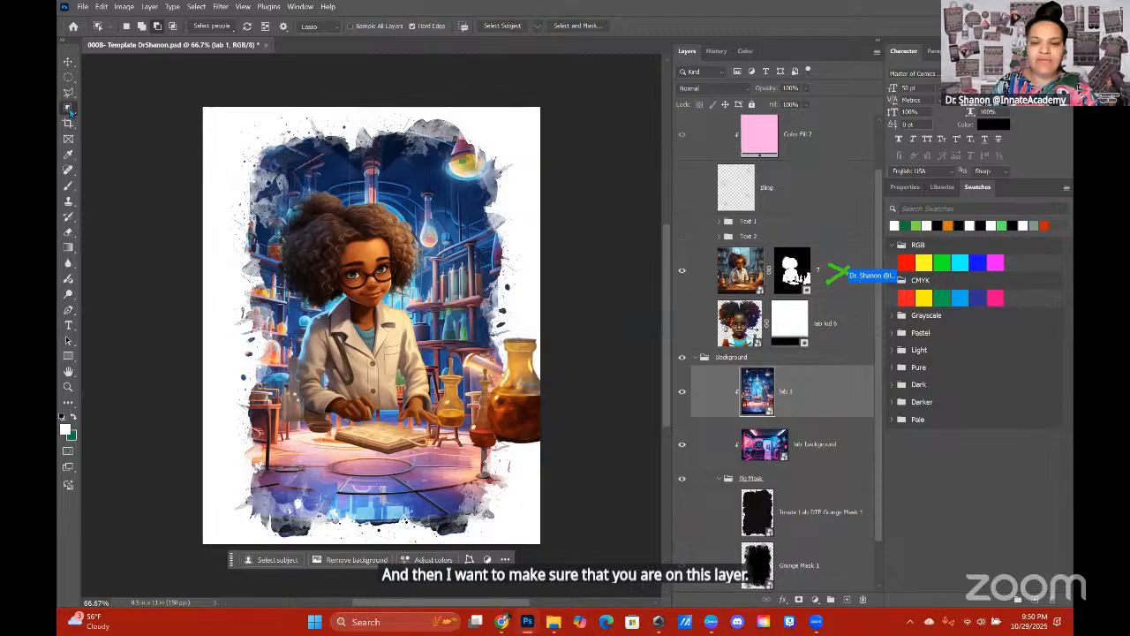
{"action": "left_click", "coordinate": [842, 291]}
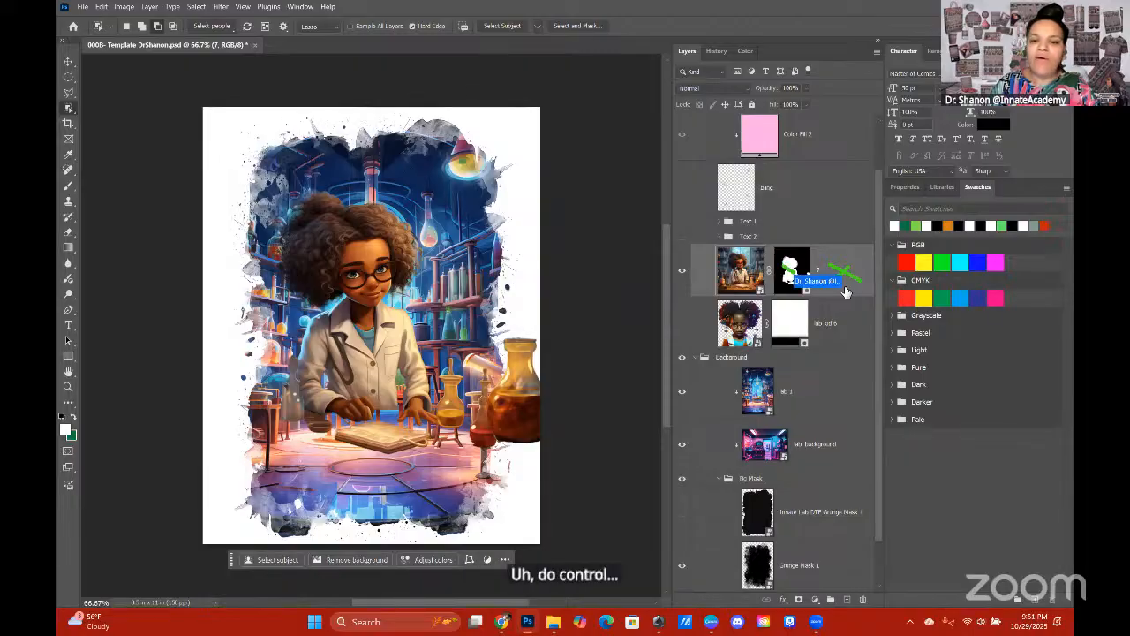
{"action": "double_click", "coordinate": [792, 276]}
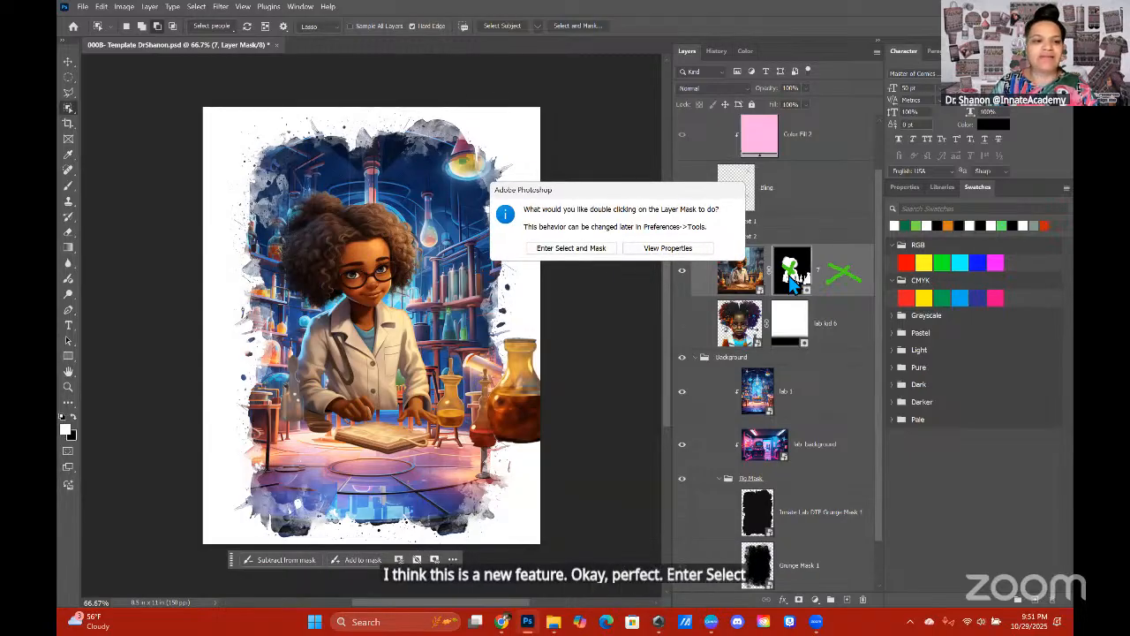
{"action": "left_click", "coordinate": [578, 250]}
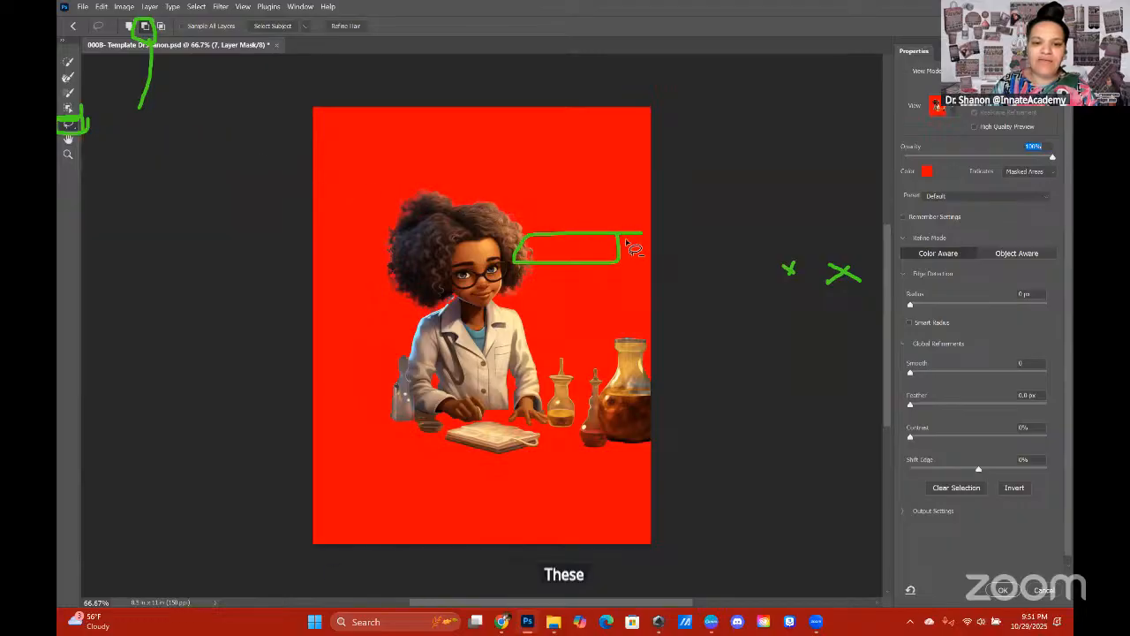
{"action": "left_click_drag", "start_coordinate": [660, 320], "coordinate": [676, 322]}
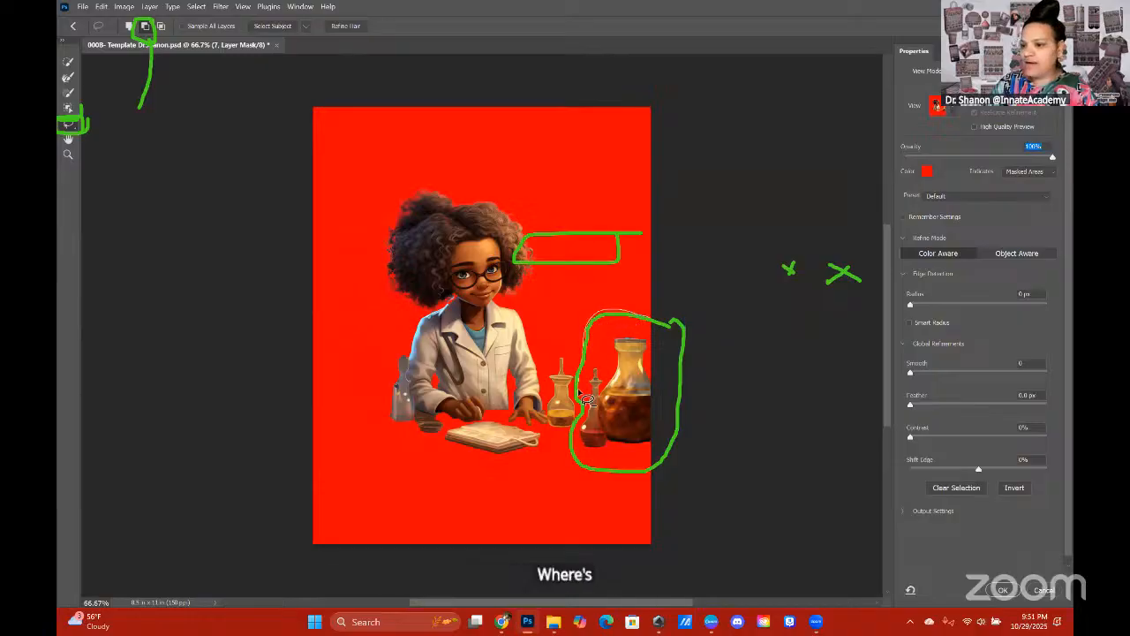
{"action": "mouse_move", "coordinate": [575, 409]}
{"action": "left_mouse_down"}
{"action": "mouse_move", "coordinate": [585, 460]}
{"action": "mouse_move", "coordinate": [656, 468]}
{"action": "mouse_move", "coordinate": [693, 360]}
{"action": "mouse_move", "coordinate": [686, 323]}
{"action": "mouse_move", "coordinate": [689, 334]}
{"action": "left_mouse_up"}
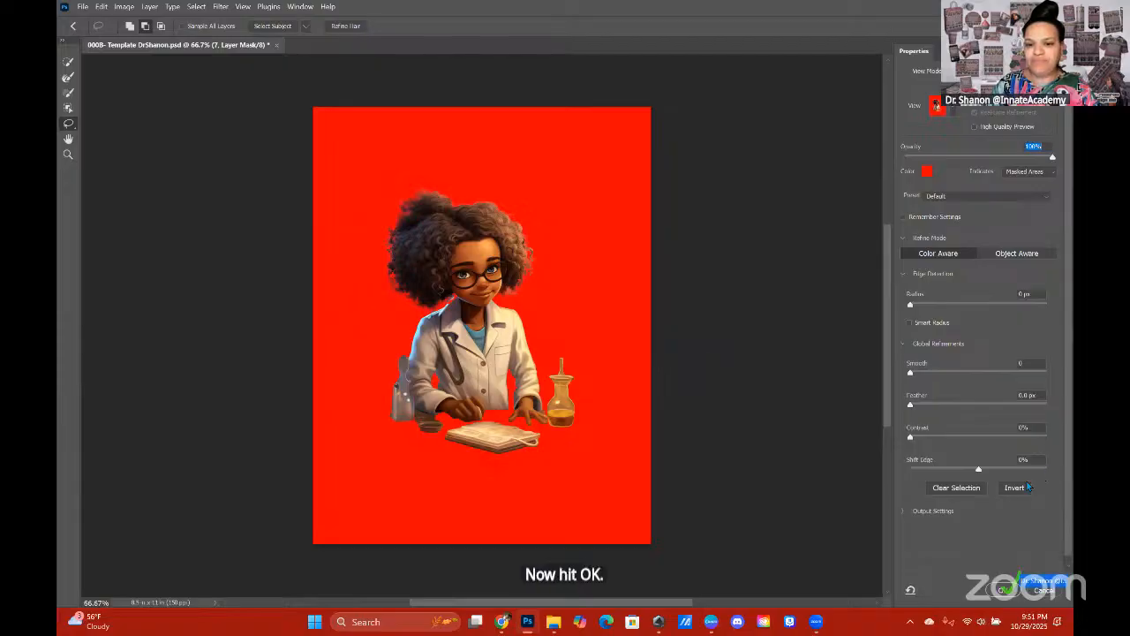
{"action": "left_click", "coordinate": [999, 590]}
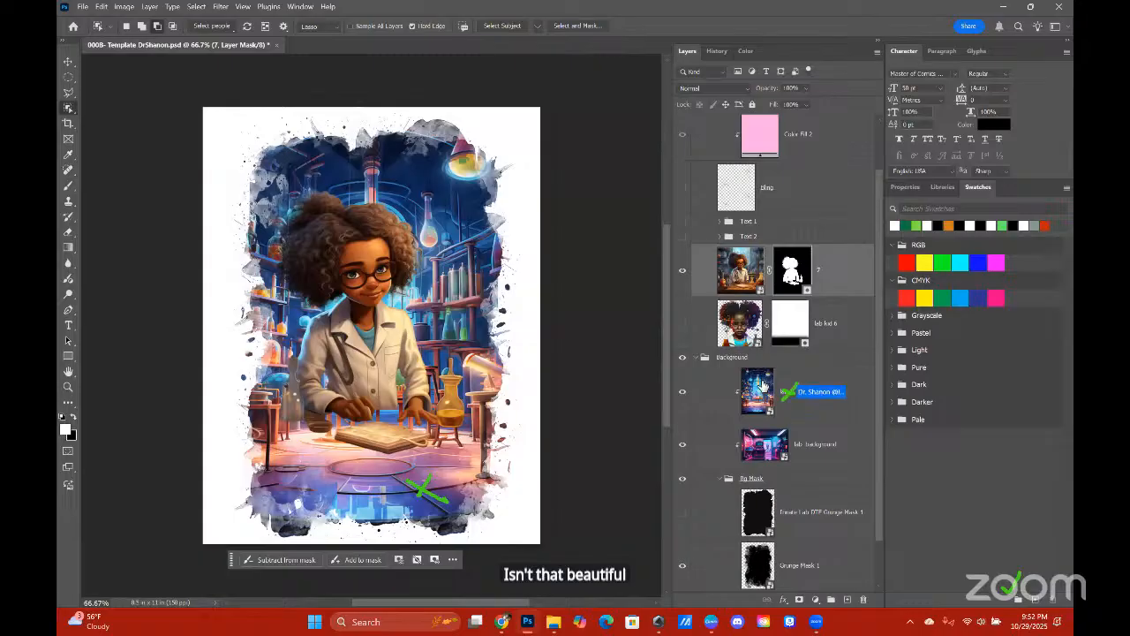
Step: Enlarge the lab 1 background proportionally to about 76% from its bottom and top edges so its table sits behind the kid's hands
{"action": "left_click", "coordinate": [788, 396]}
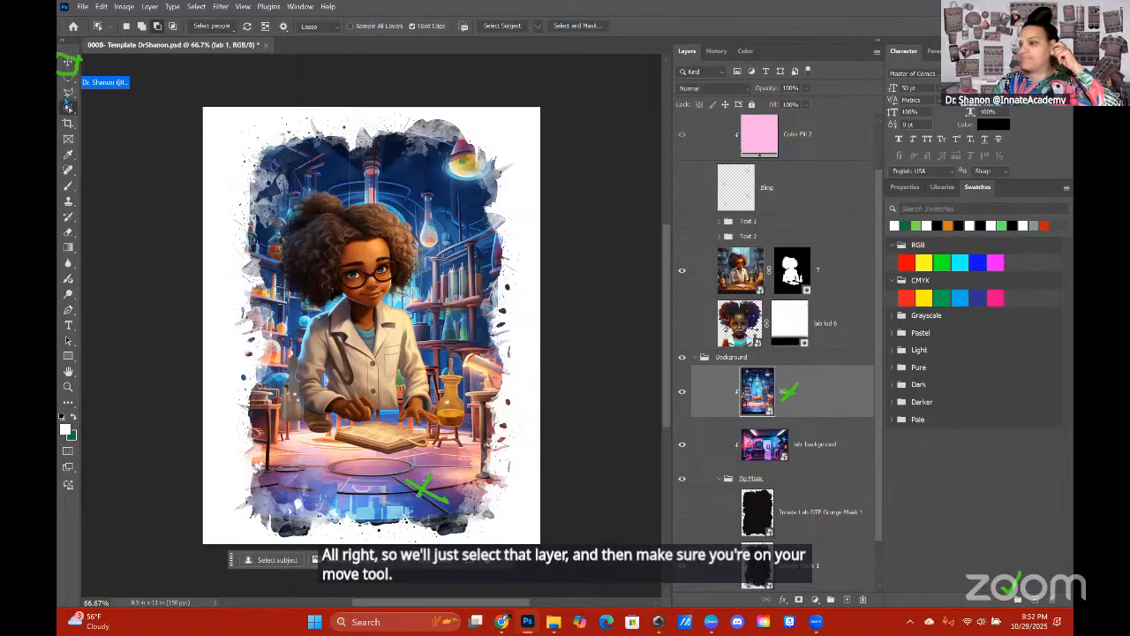
{"action": "left_click", "coordinate": [69, 64]}
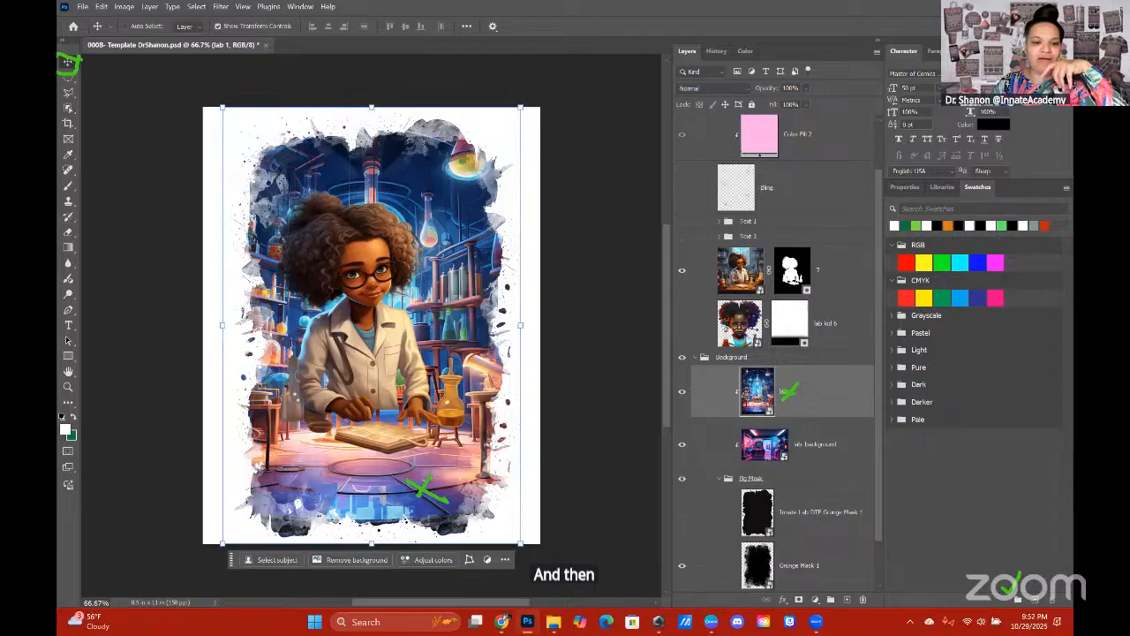
{"action": "mouse_move", "coordinate": [365, 541]}
{"action": "left_mouse_down"}
{"action": "mouse_move", "coordinate": [382, 551]}
{"action": "mouse_move", "coordinate": [391, 584]}
{"action": "left_mouse_up"}
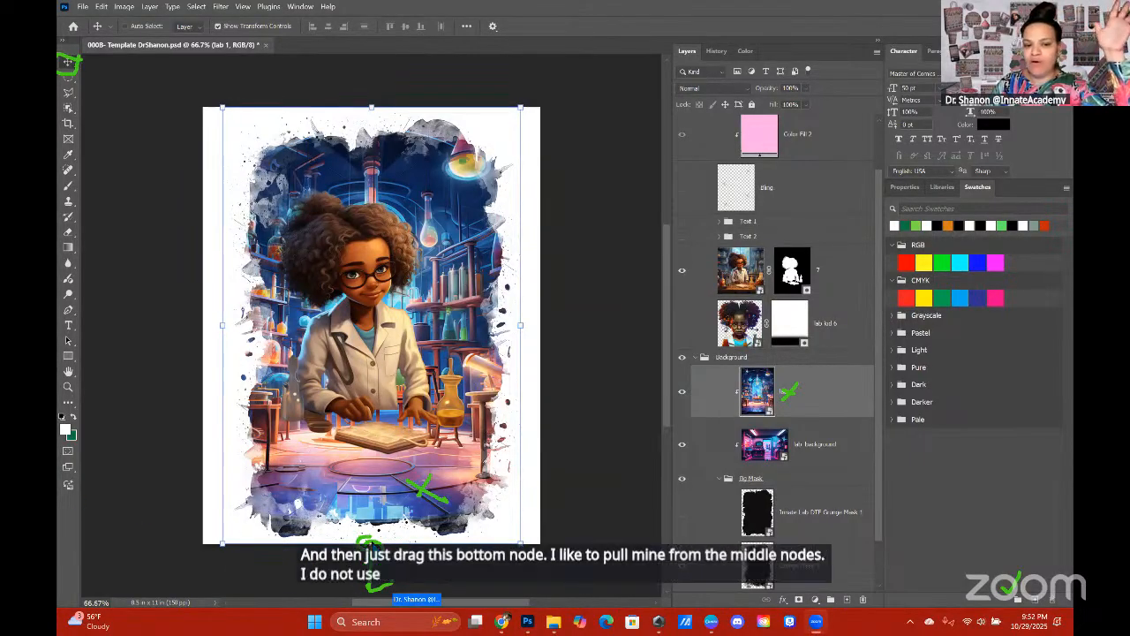
{"action": "left_click", "coordinate": [371, 539]}
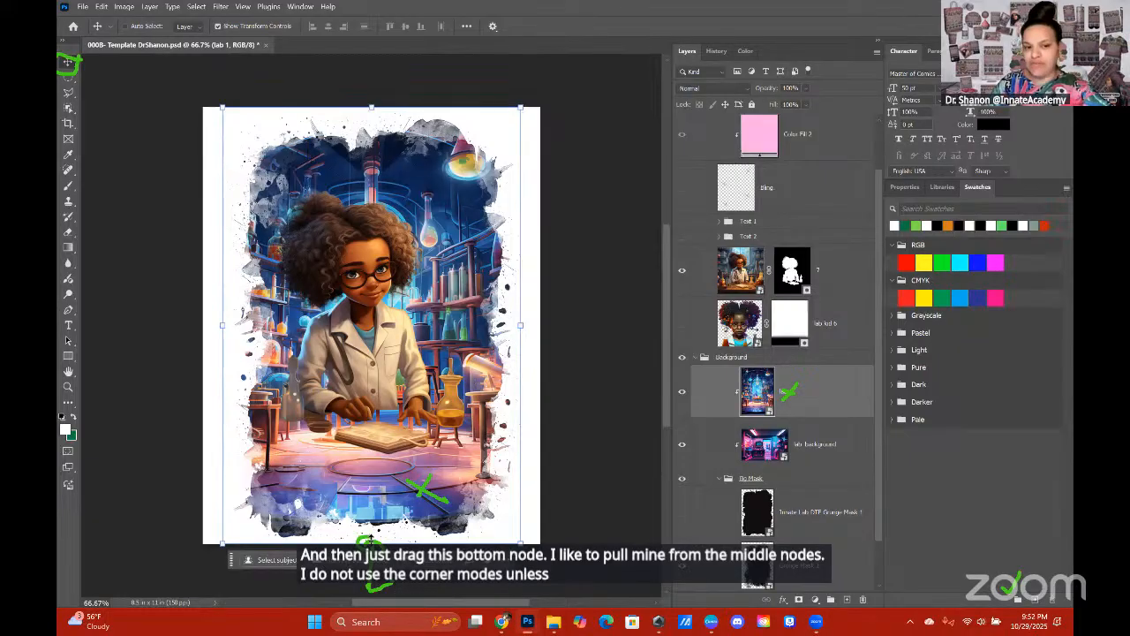
{"action": "left_click", "coordinate": [371, 540]}
{"action": "left_click_drag", "start_coordinate": [371, 541], "coordinate": [371, 554]}
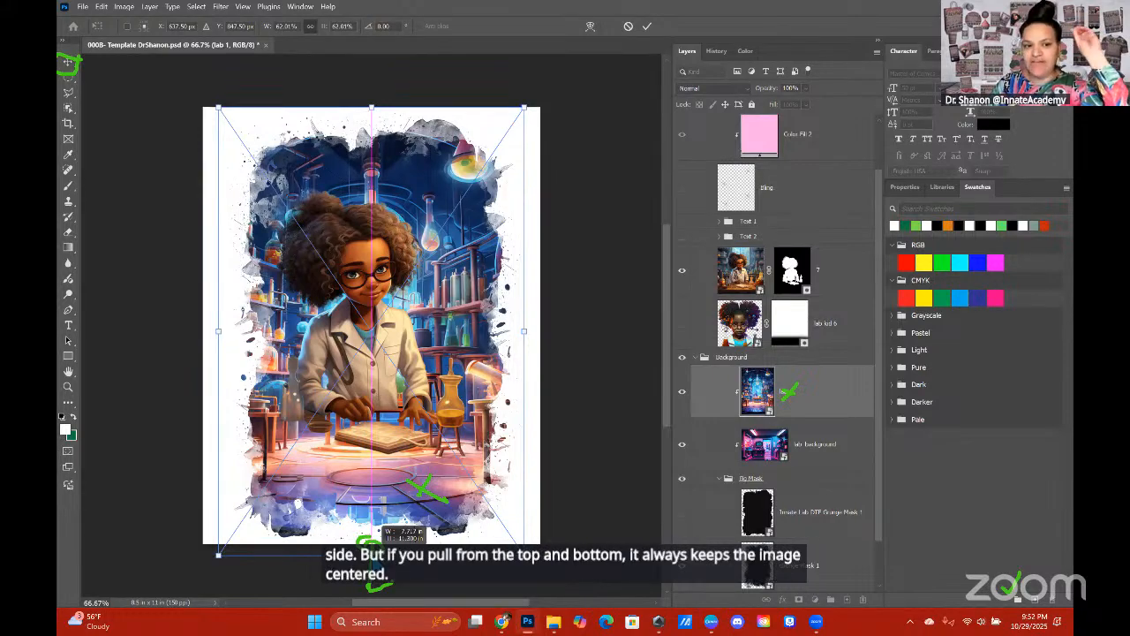
{"action": "left_click_drag", "start_coordinate": [374, 555], "coordinate": [374, 573]}
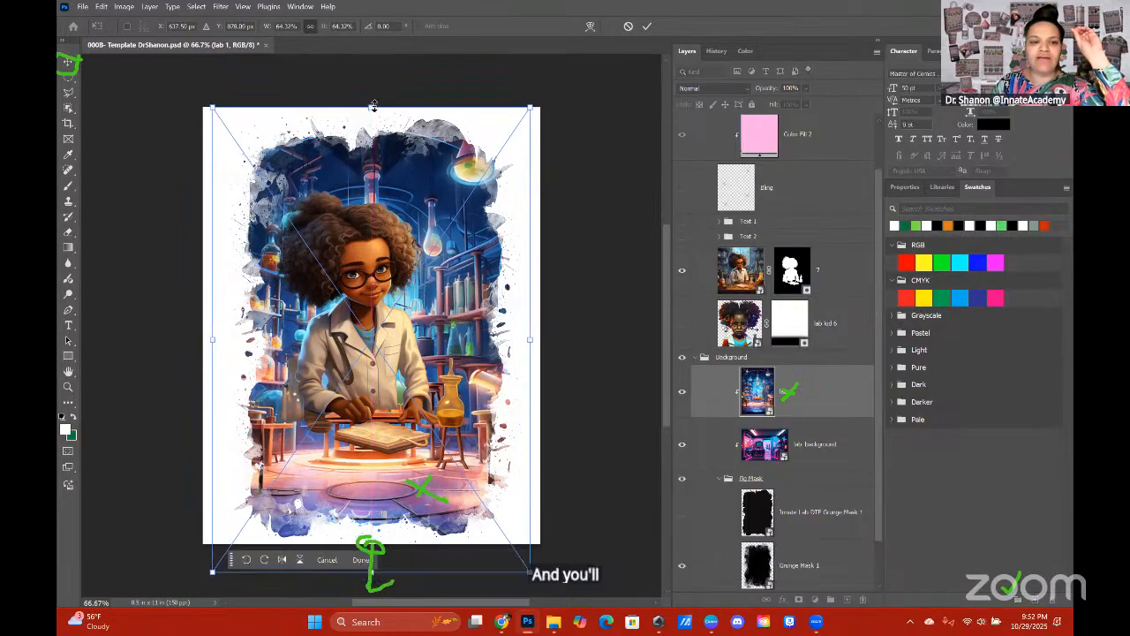
{"action": "left_click_drag", "start_coordinate": [370, 106], "coordinate": [357, 86]}
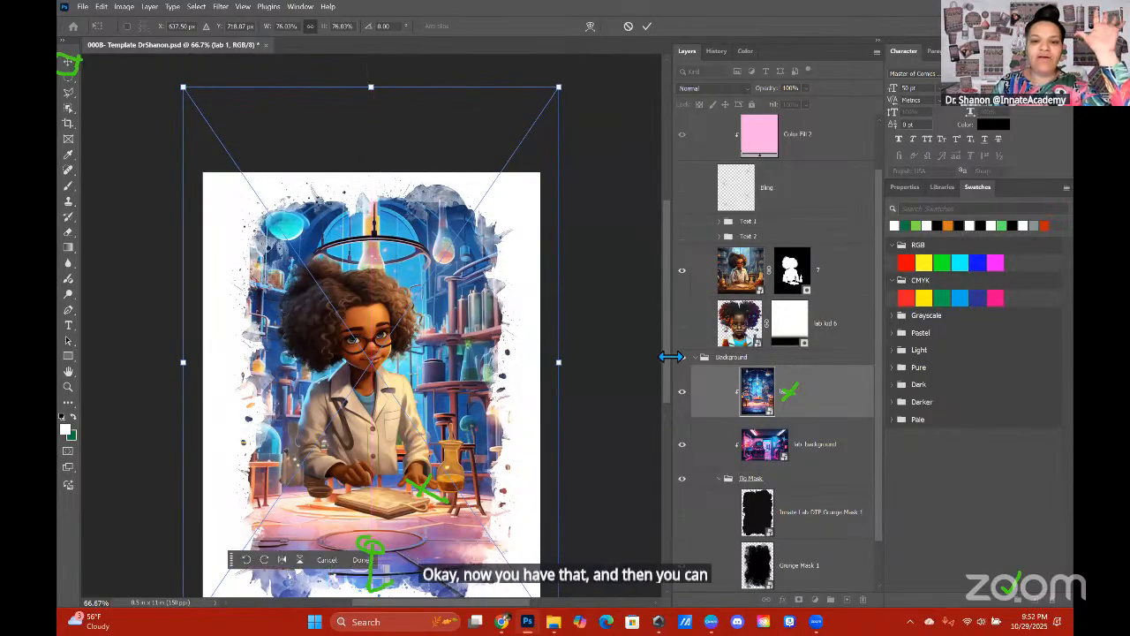
{"action": "scroll", "coordinate": [620, 354], "scroll_direction": "down", "scroll_amount": 3}
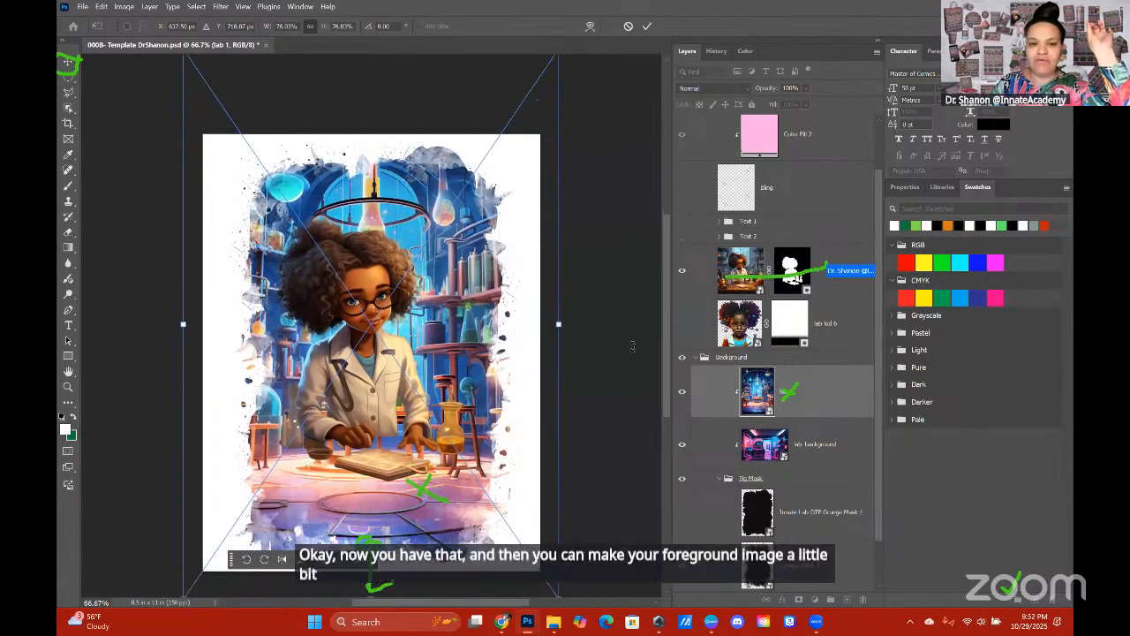
Step: Enlarge the kid image on layer 7 downward to about 108% so it fills more of the grunge frame
{"action": "left_click", "coordinate": [742, 269]}
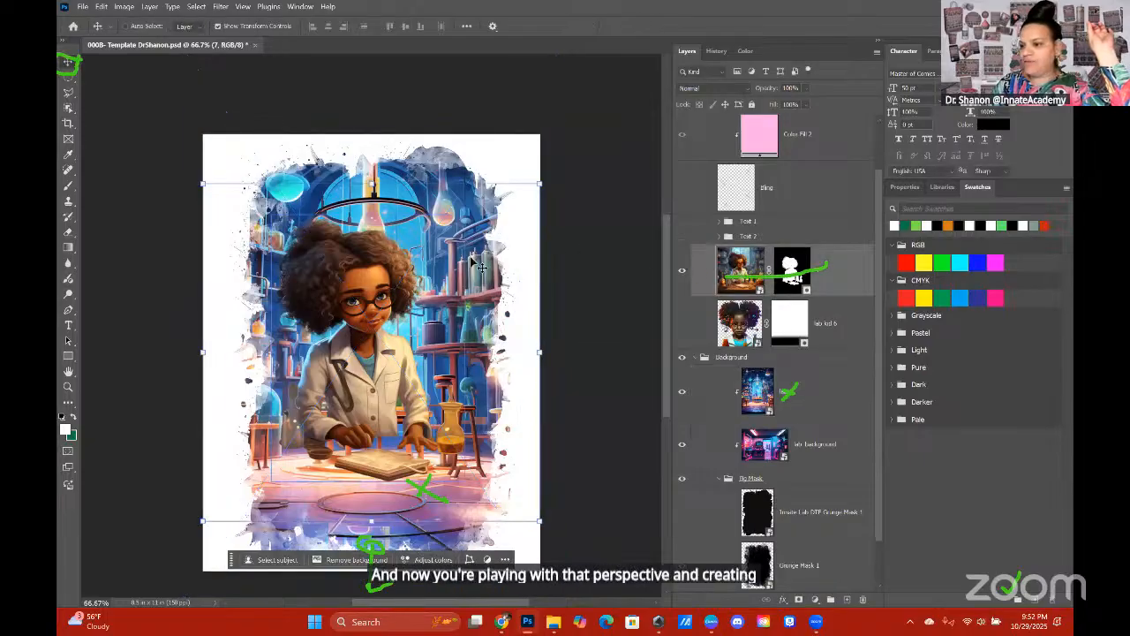
{"action": "left_click_drag", "start_coordinate": [371, 525], "coordinate": [370, 548]}
{"action": "key", "text": "Return"}
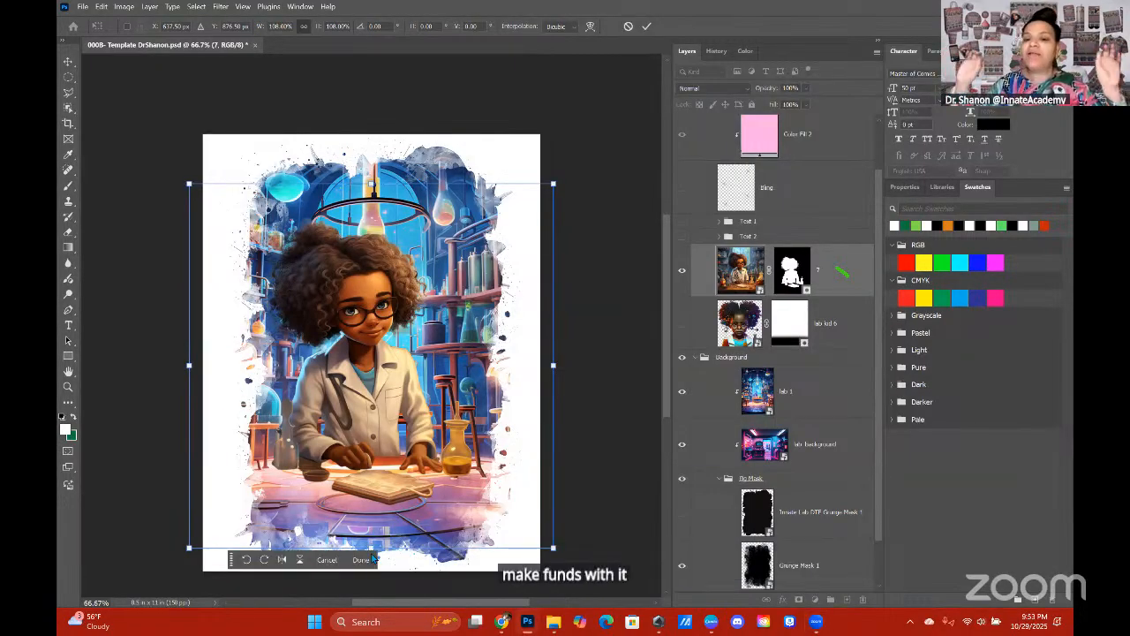
{"action": "left_click_drag", "start_coordinate": [371, 545], "coordinate": [371, 550]}
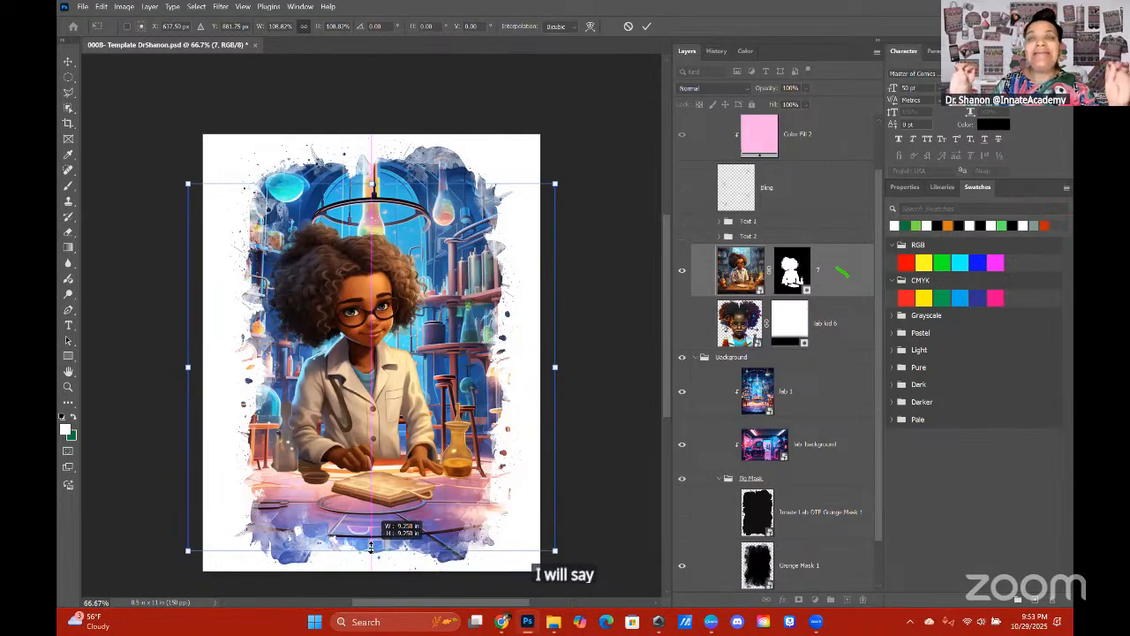
{"action": "left_click_drag", "start_coordinate": [371, 547], "coordinate": [372, 545]}
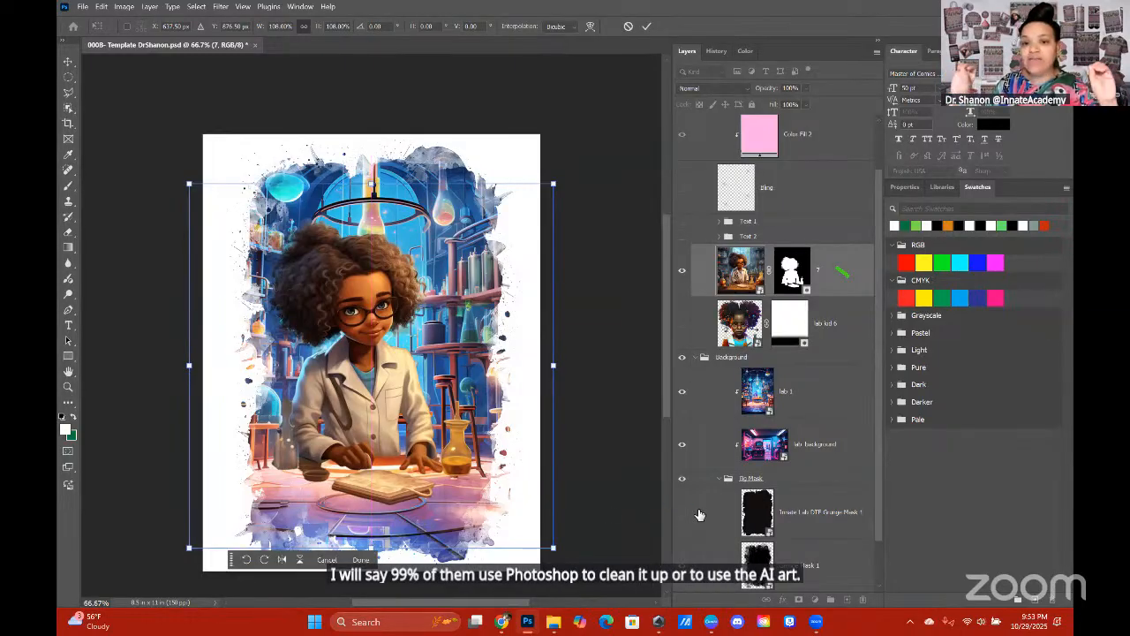
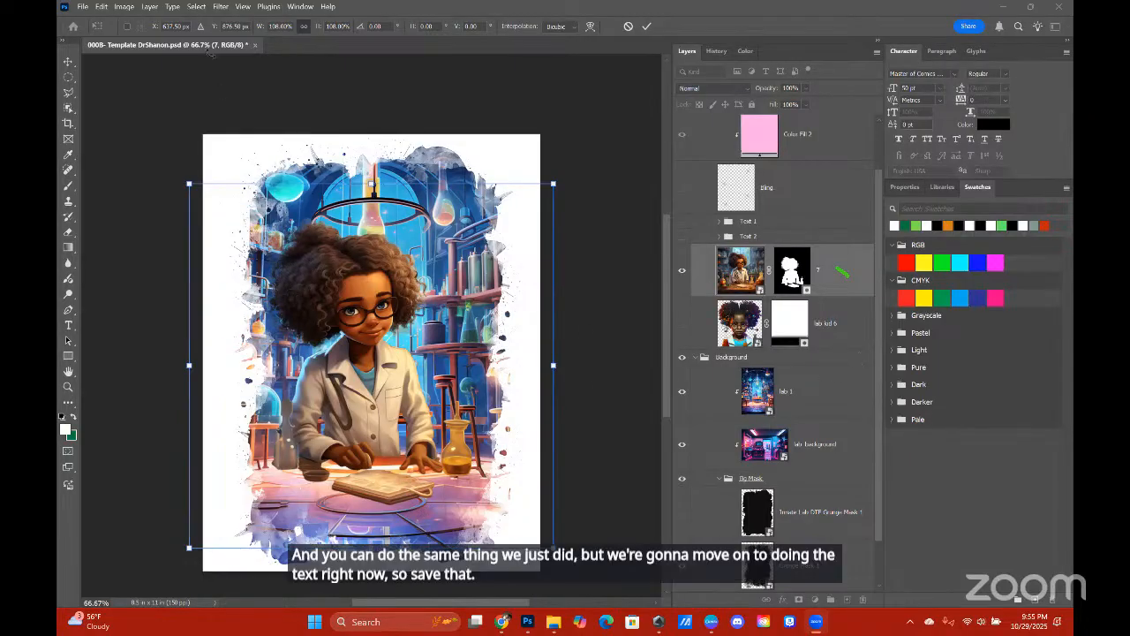
Step: Cancel the premature save and commit the enlargement of the kid image on layer 7
{"action": "left_click", "coordinate": [81, 7]}
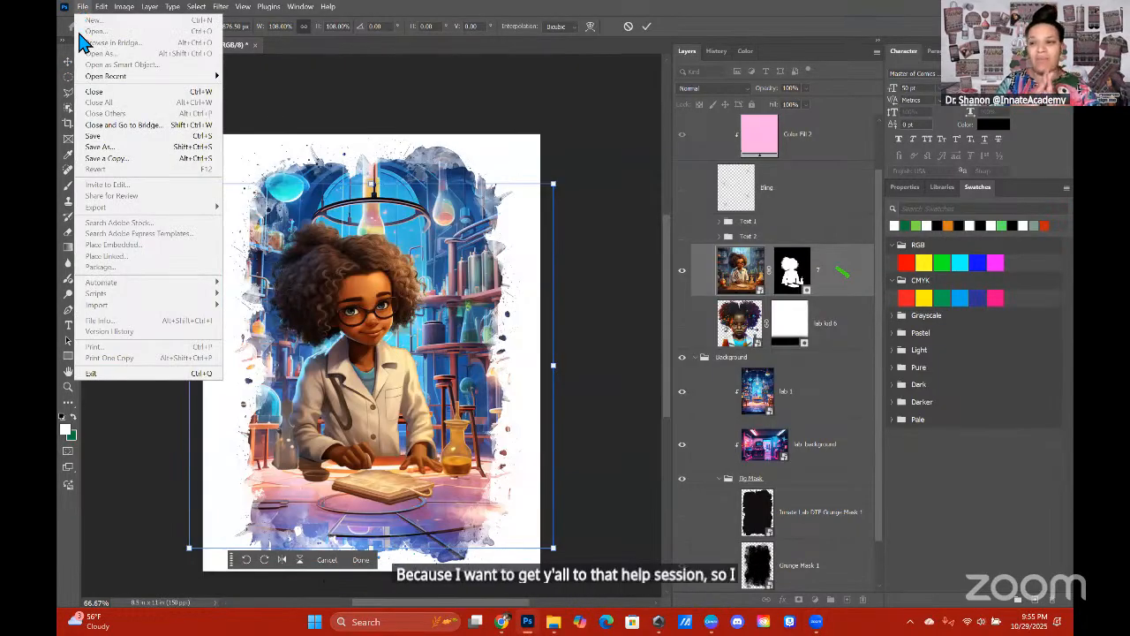
{"action": "left_click", "coordinate": [85, 135]}
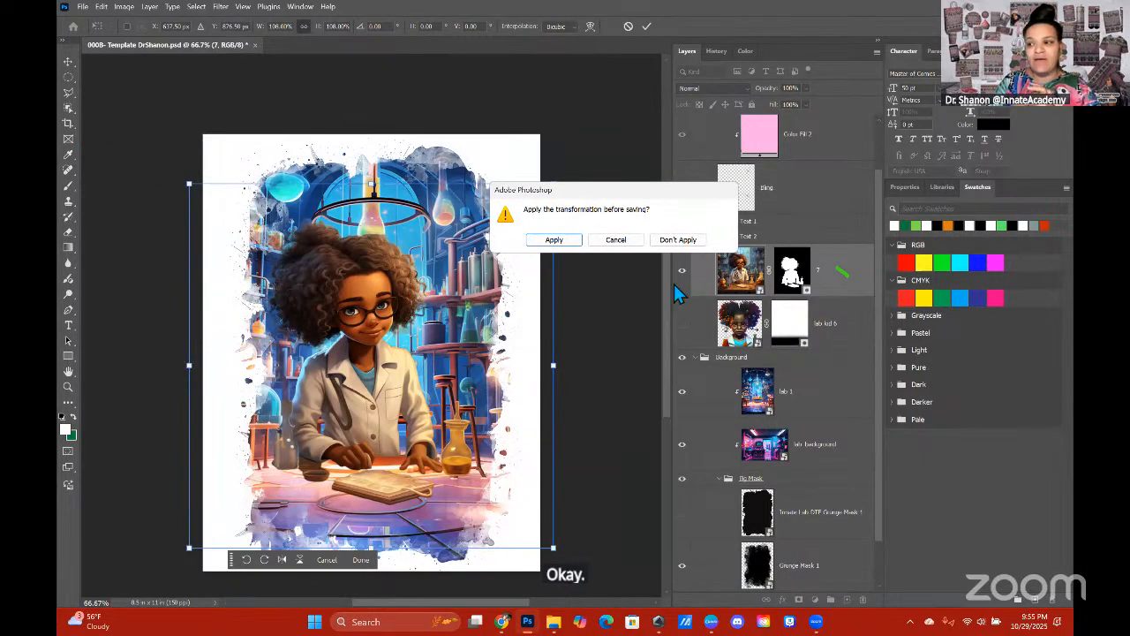
{"action": "left_click", "coordinate": [616, 240]}
{"action": "left_click", "coordinate": [648, 24]}
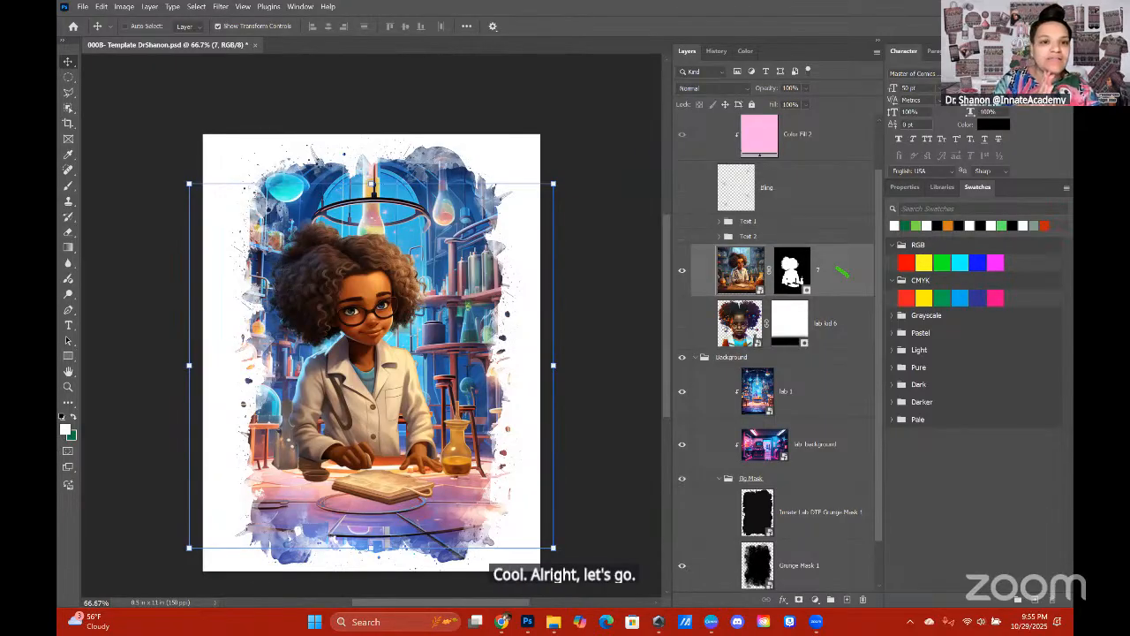
Step: Decline overwriting the template's changed disk copy and open Save As for it instead
{"action": "left_click", "coordinate": [82, 6]}
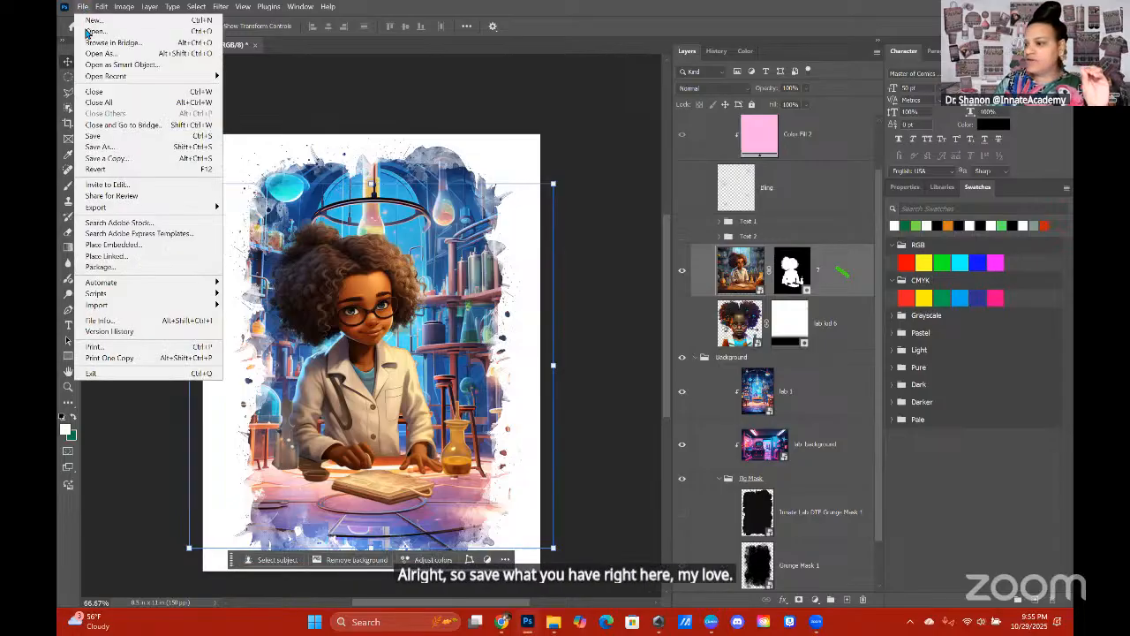
{"action": "left_click", "coordinate": [93, 136]}
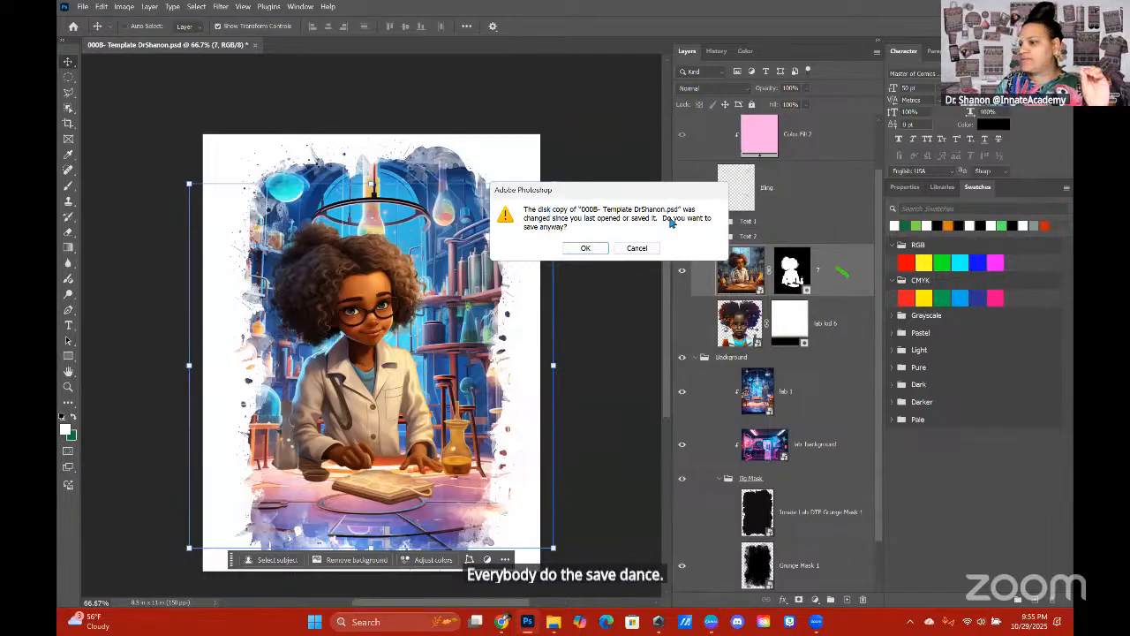
{"action": "left_click", "coordinate": [639, 249]}
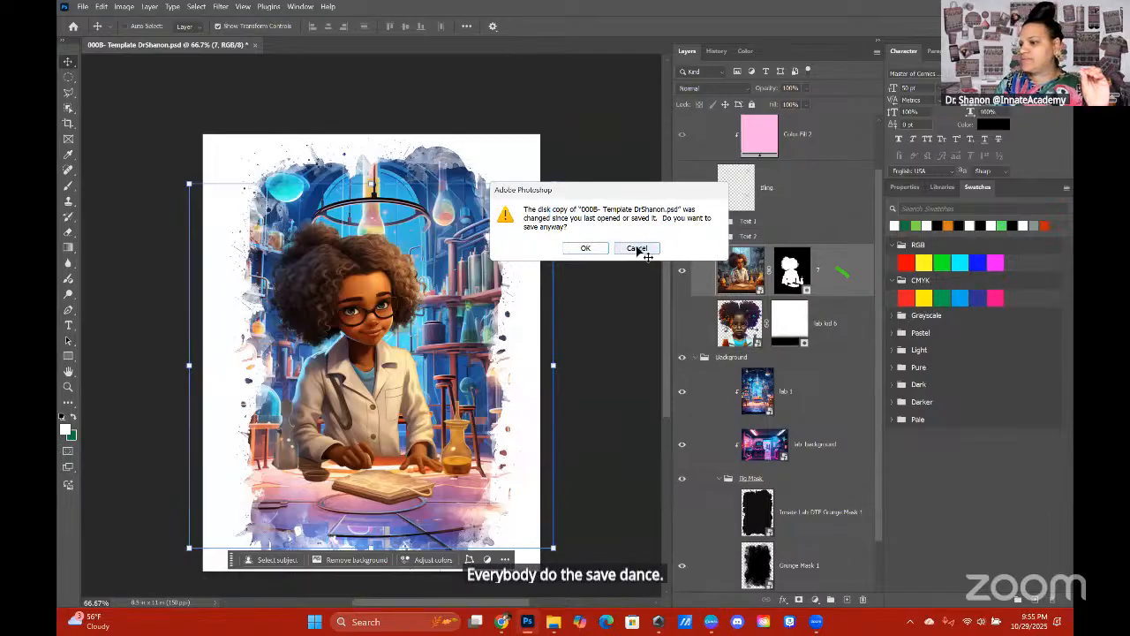
{"action": "left_click", "coordinate": [84, 7]}
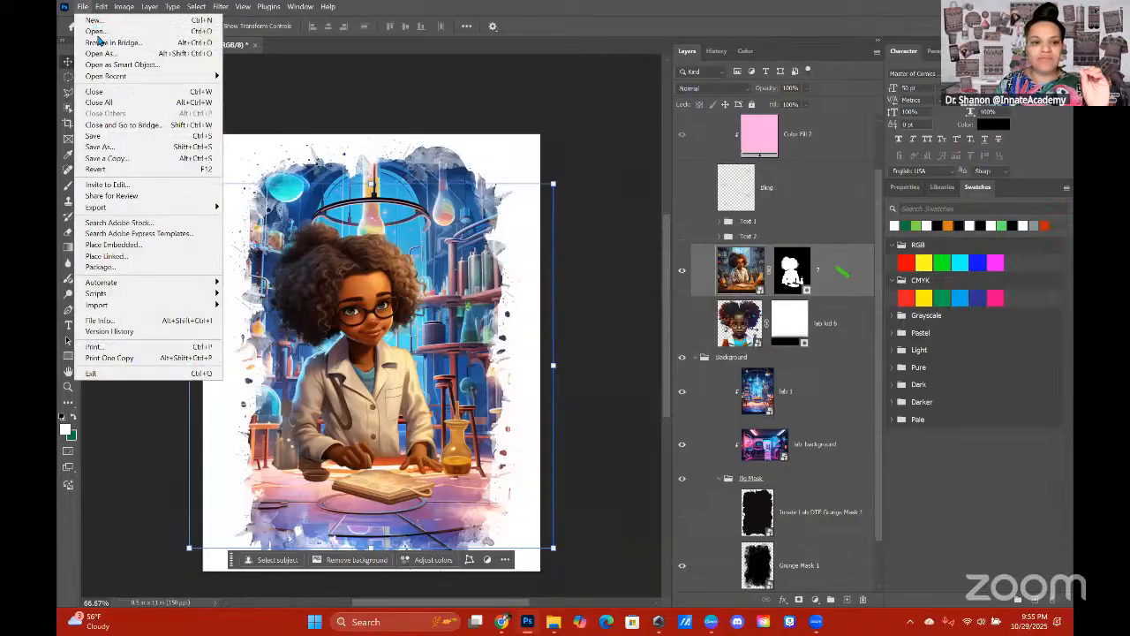
{"action": "left_click", "coordinate": [113, 148]}
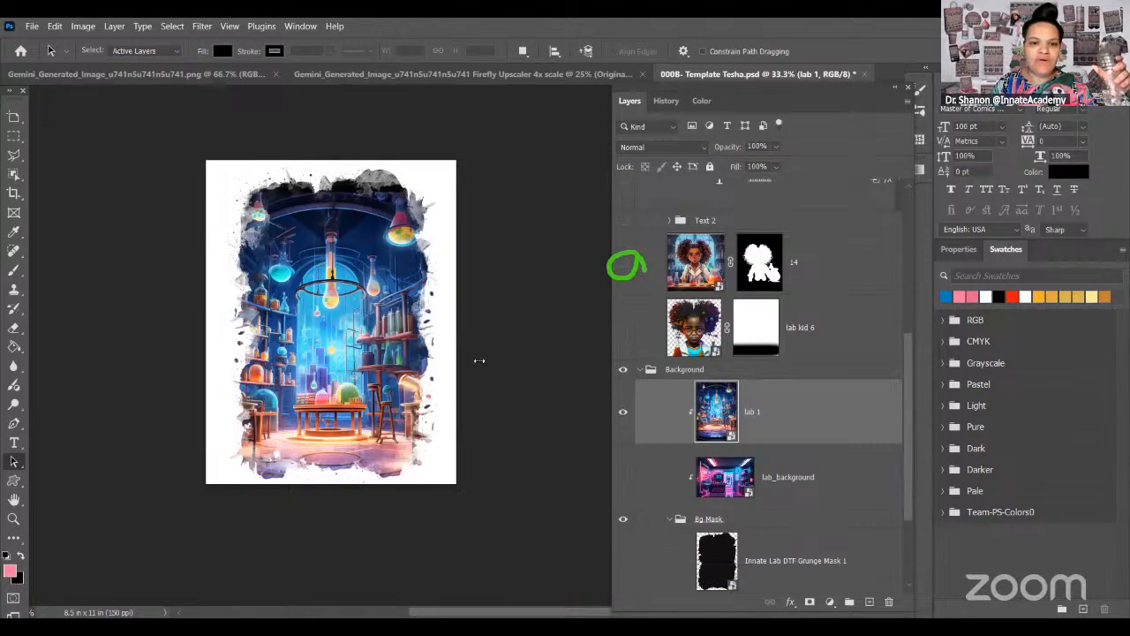
Step: Show layer 14's kid image and enlarge the lab 1 background upward proportionally to about 77% with the Move tool
{"action": "left_click", "coordinate": [622, 264]}
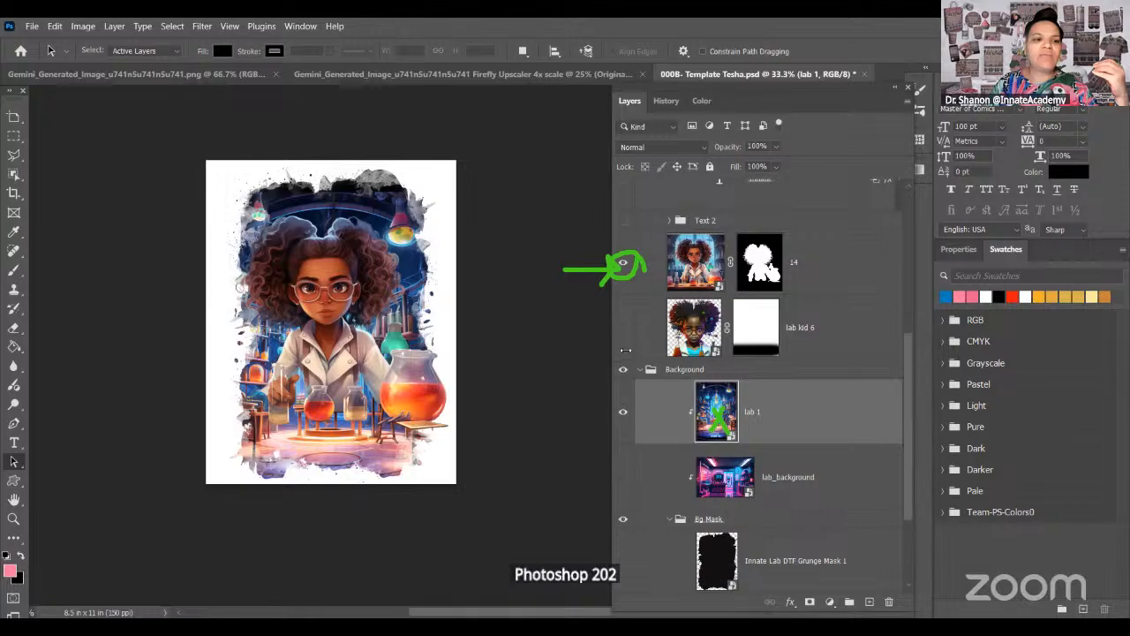
{"action": "mouse_move", "coordinate": [14, 110]}
{"action": "left_mouse_down"}
{"action": "mouse_move", "coordinate": [18, 130]}
{"action": "mouse_move", "coordinate": [32, 114]}
{"action": "left_mouse_up"}
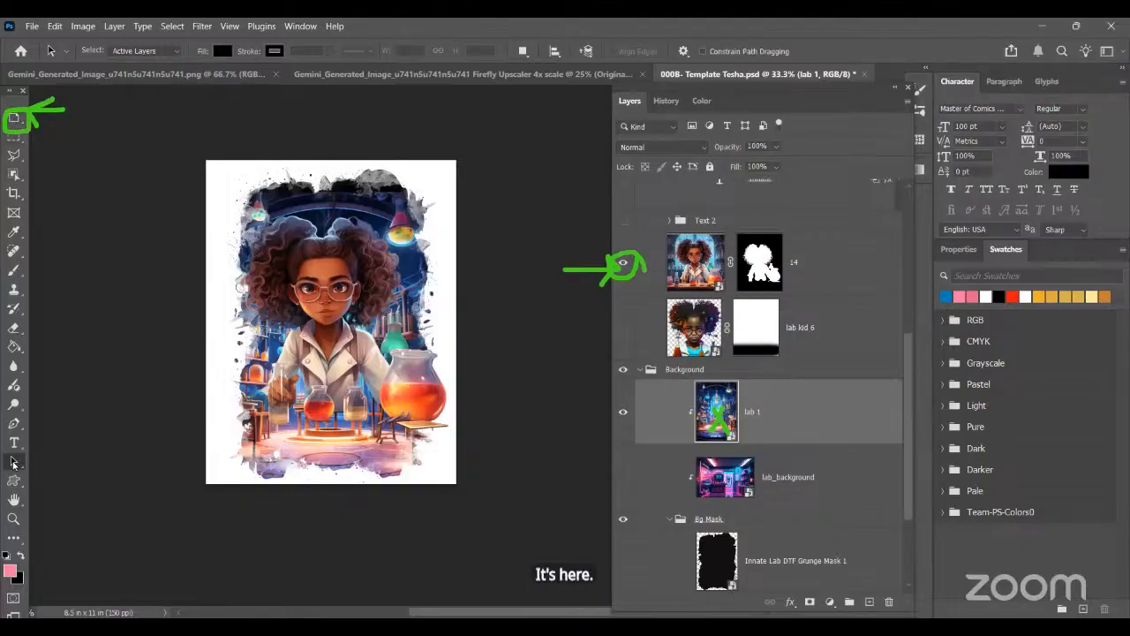
{"action": "left_click", "coordinate": [14, 121]}
{"action": "left_click", "coordinate": [14, 121]}
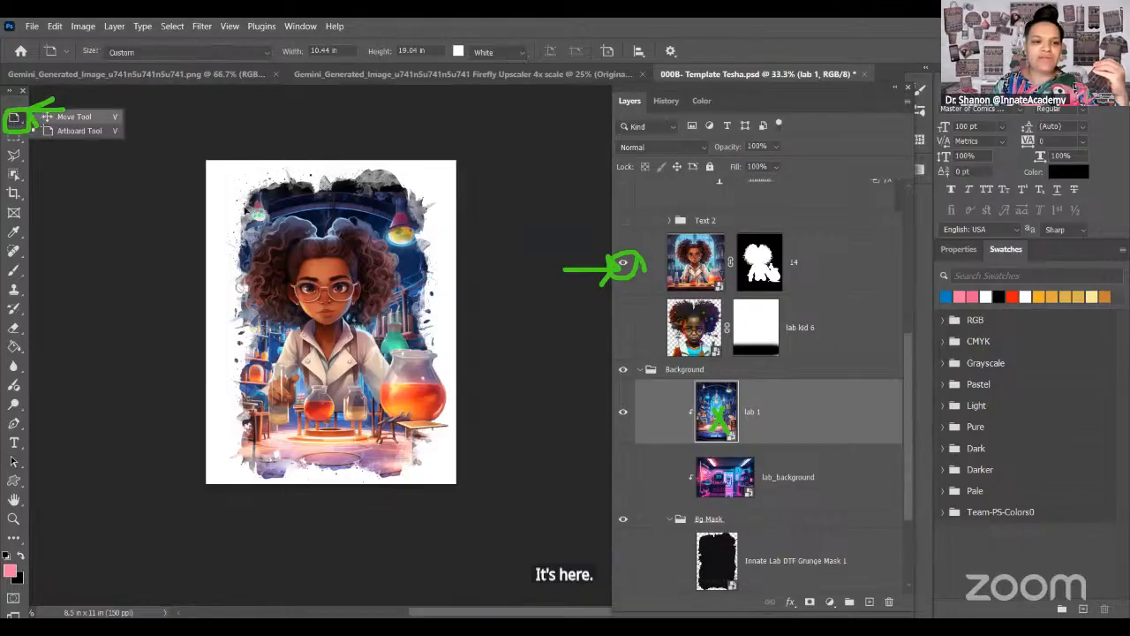
{"action": "left_click", "coordinate": [71, 114]}
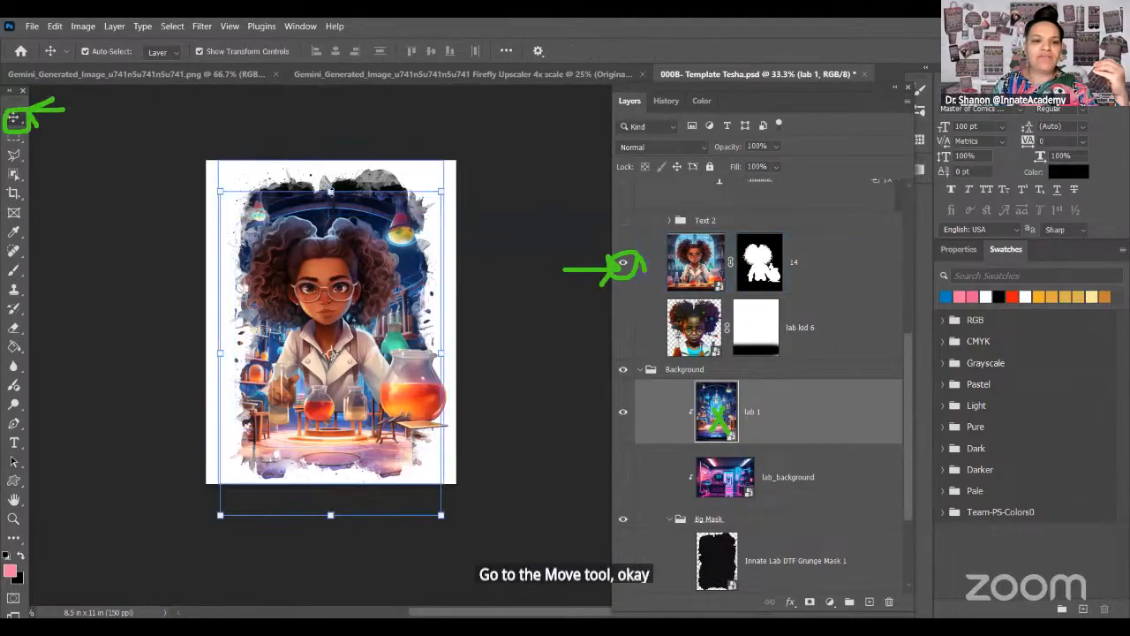
{"action": "left_click", "coordinate": [332, 192]}
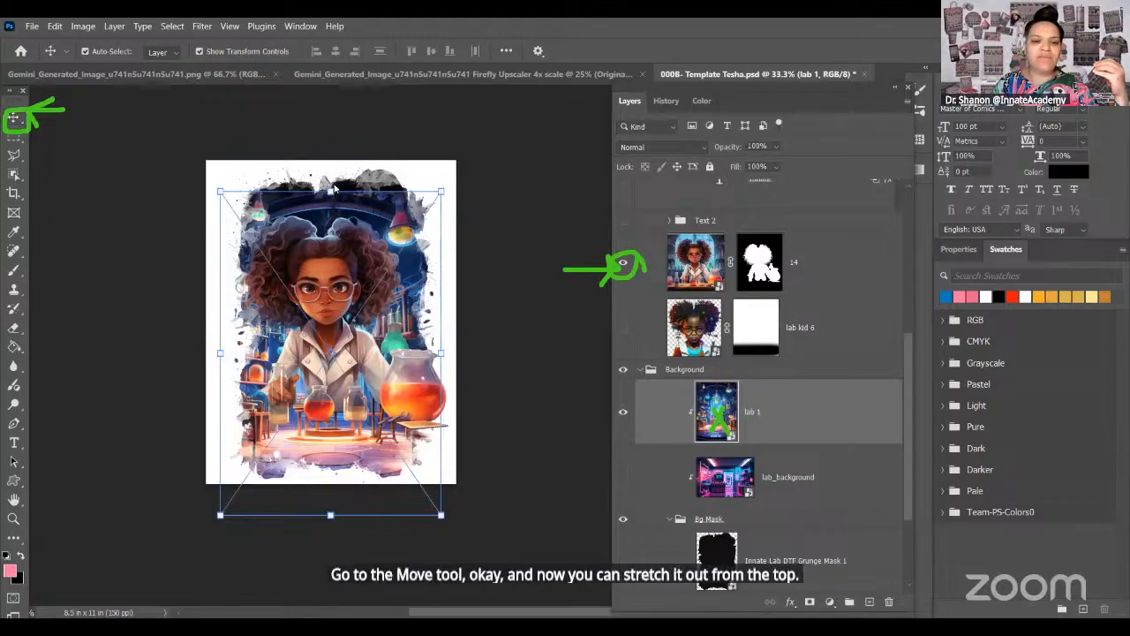
{"action": "left_click_drag", "start_coordinate": [328, 157], "coordinate": [330, 135]}
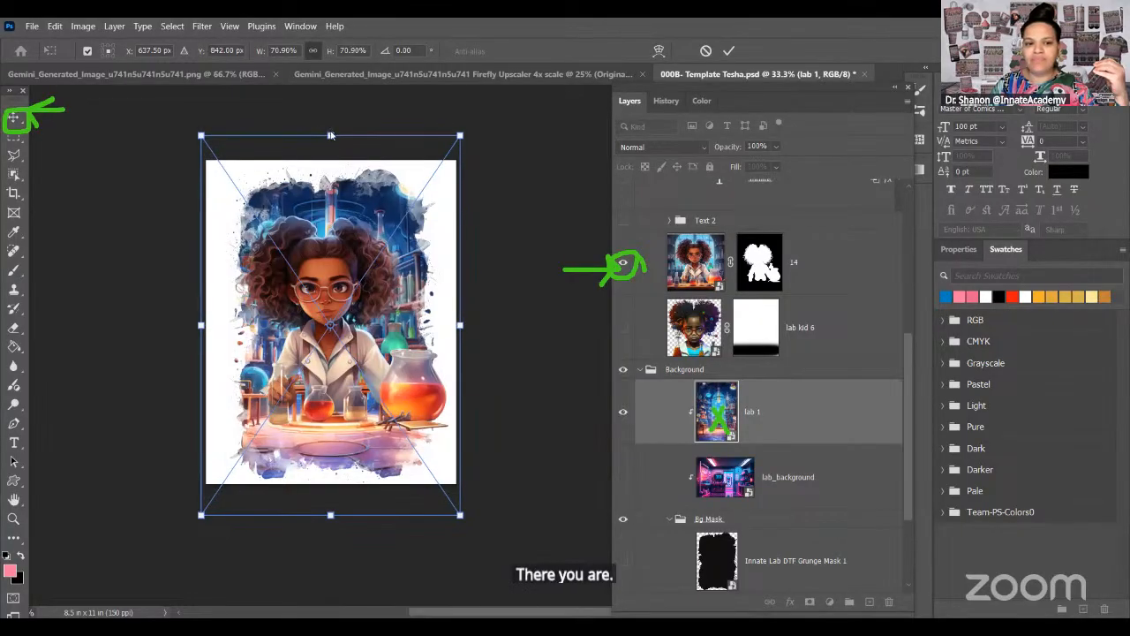
{"action": "left_click_drag", "start_coordinate": [329, 101], "coordinate": [331, 100]}
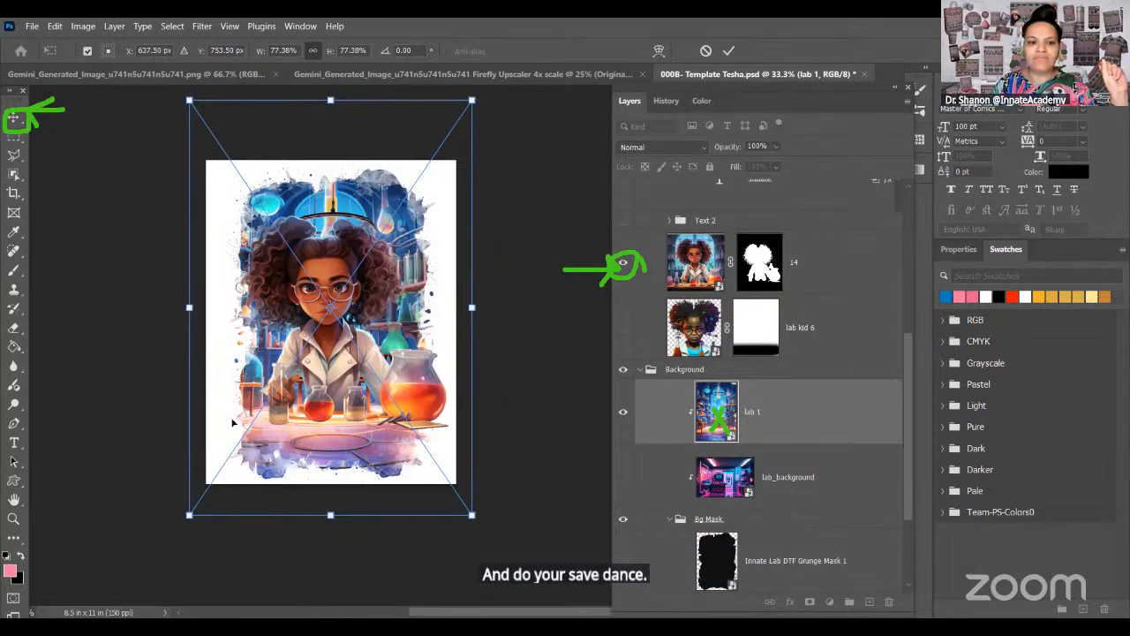
{"action": "left_click", "coordinate": [13, 519]}
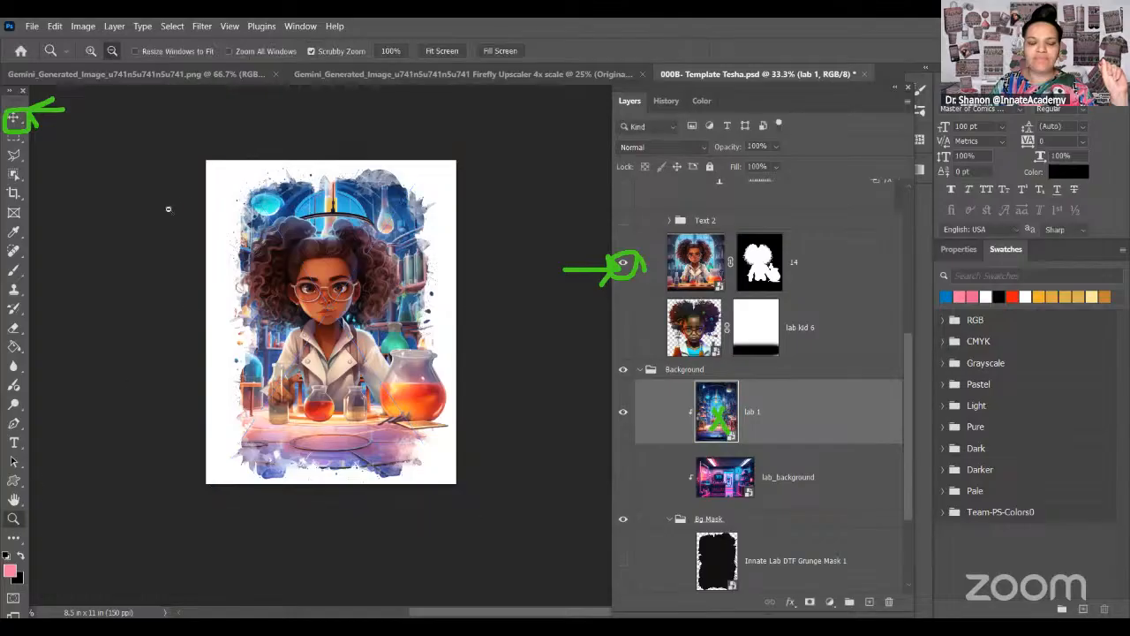
Step: Enlarge the lab 1 background proportionally upward once more to just over 80% and commit the transform
{"action": "left_click", "coordinate": [145, 362], "text": "alt"}
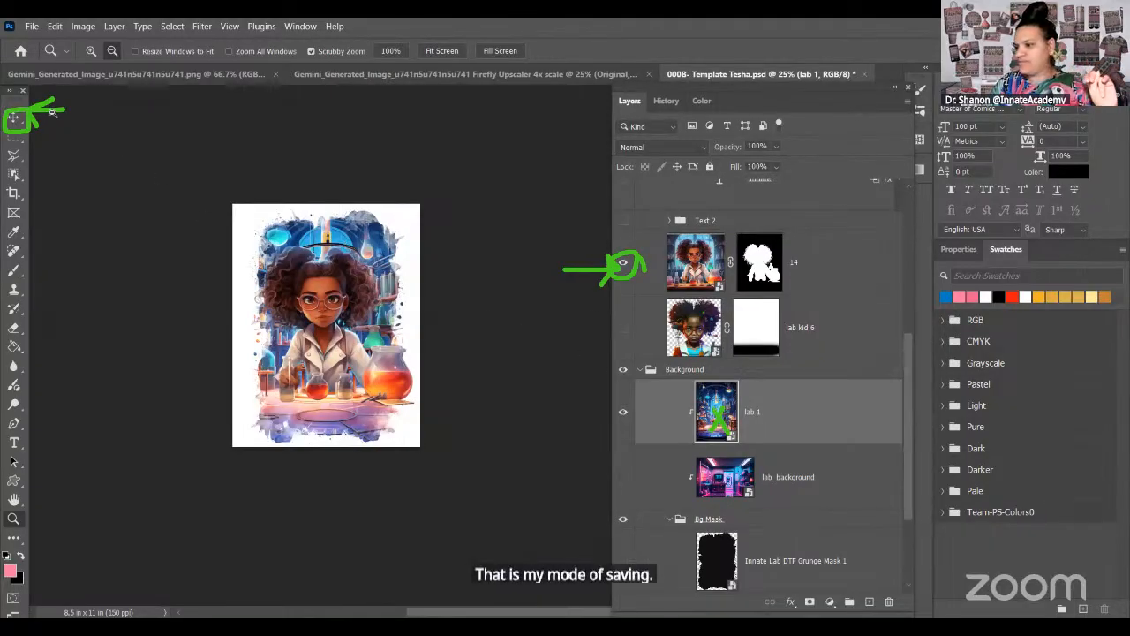
{"action": "left_click", "coordinate": [15, 119]}
{"action": "key", "text": "ctrl"}
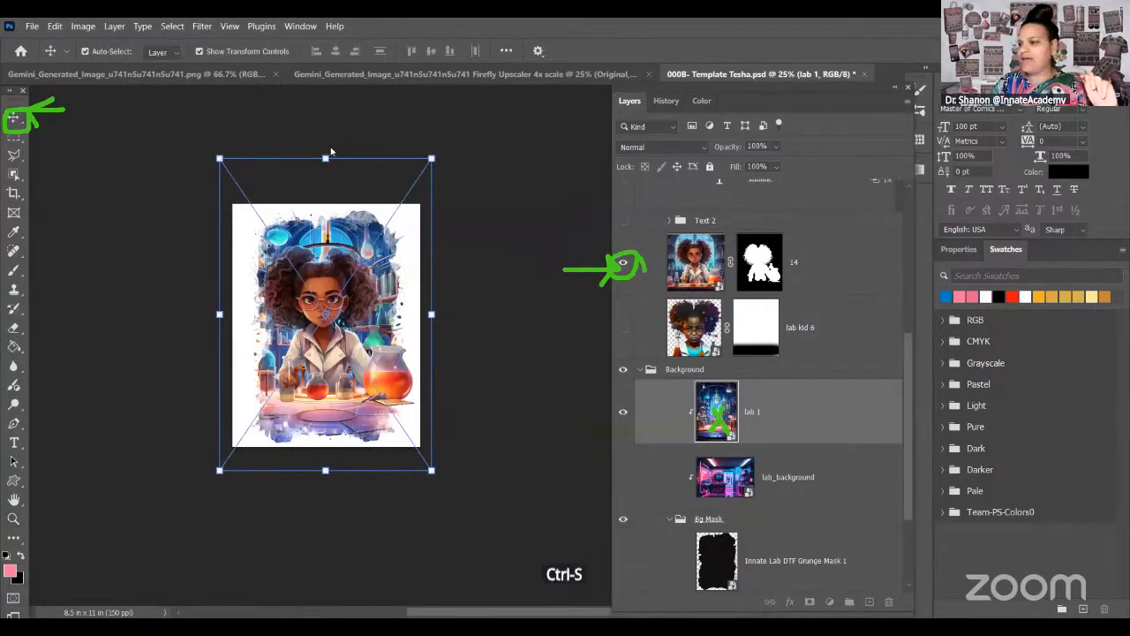
{"action": "key", "text": "ctrl+t"}
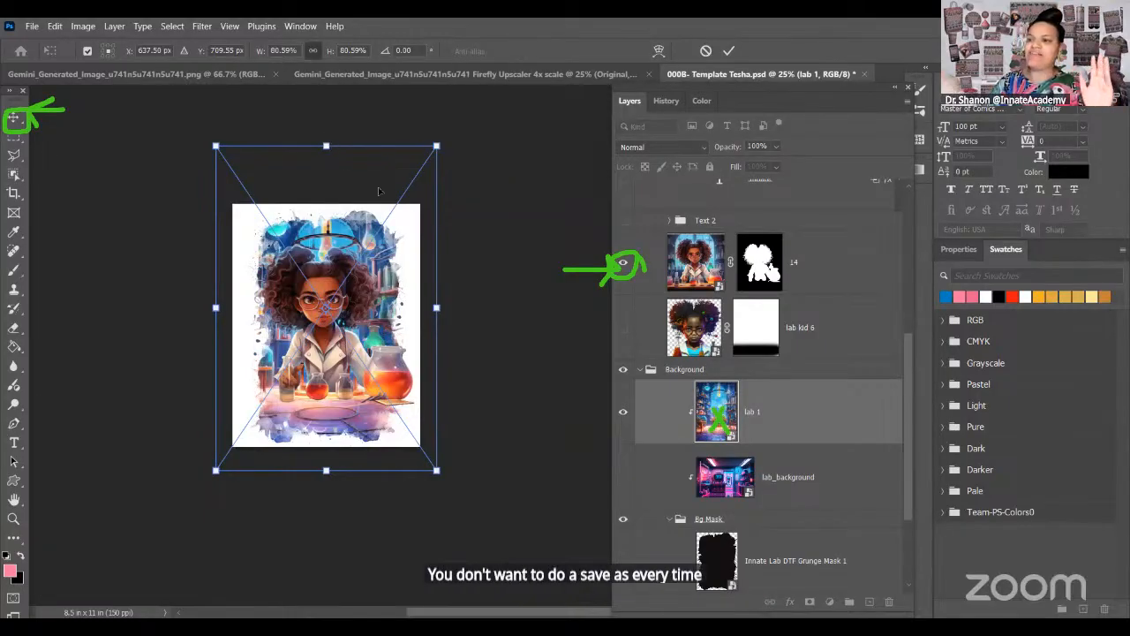
{"action": "left_click_drag", "start_coordinate": [326, 146], "coordinate": [327, 137]}
{"action": "key", "text": "Return"}
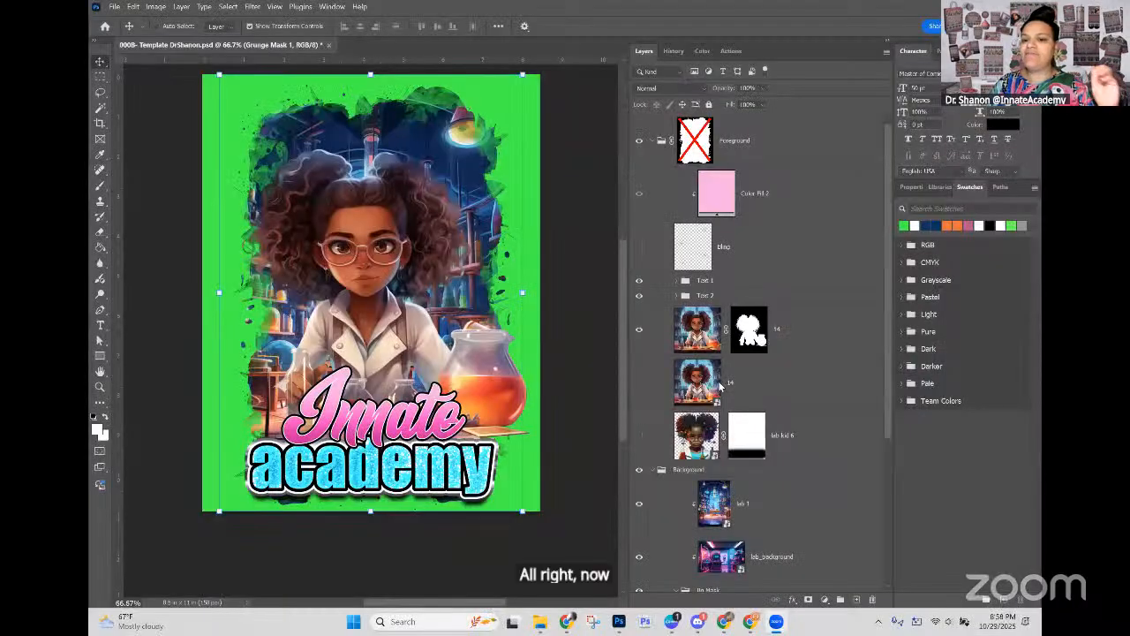
Step: Select the "Innate" text layer from the canvas and replace its wording with "Coach"
{"action": "left_click", "coordinate": [100, 63]}
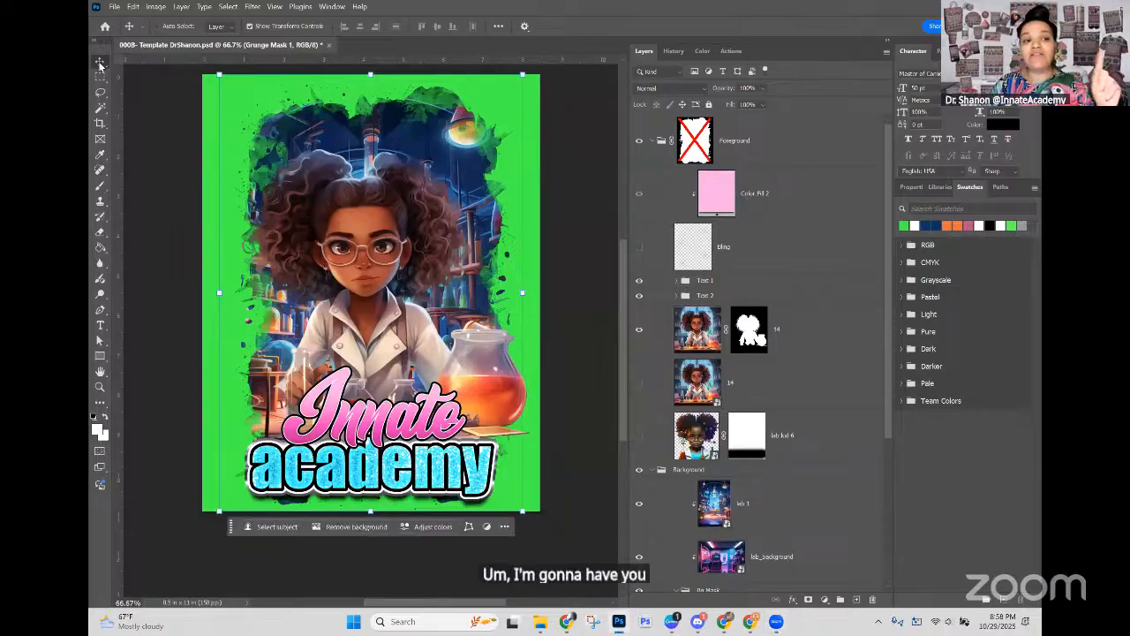
{"action": "right_click", "coordinate": [383, 425]}
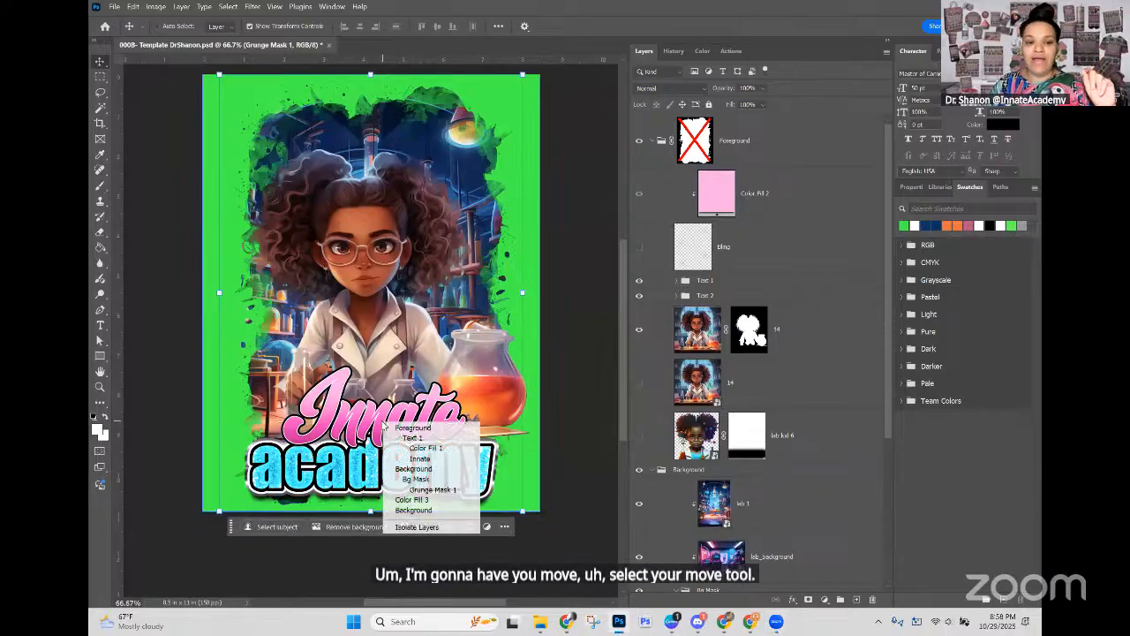
{"action": "left_click", "coordinate": [420, 459]}
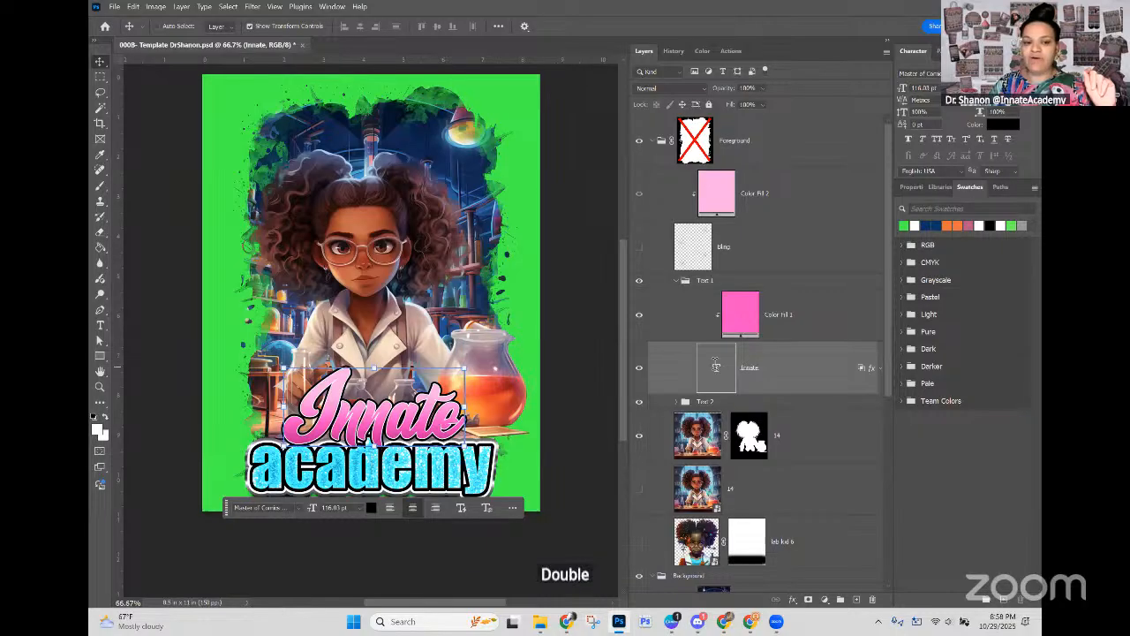
{"action": "double_click", "coordinate": [717, 366]}
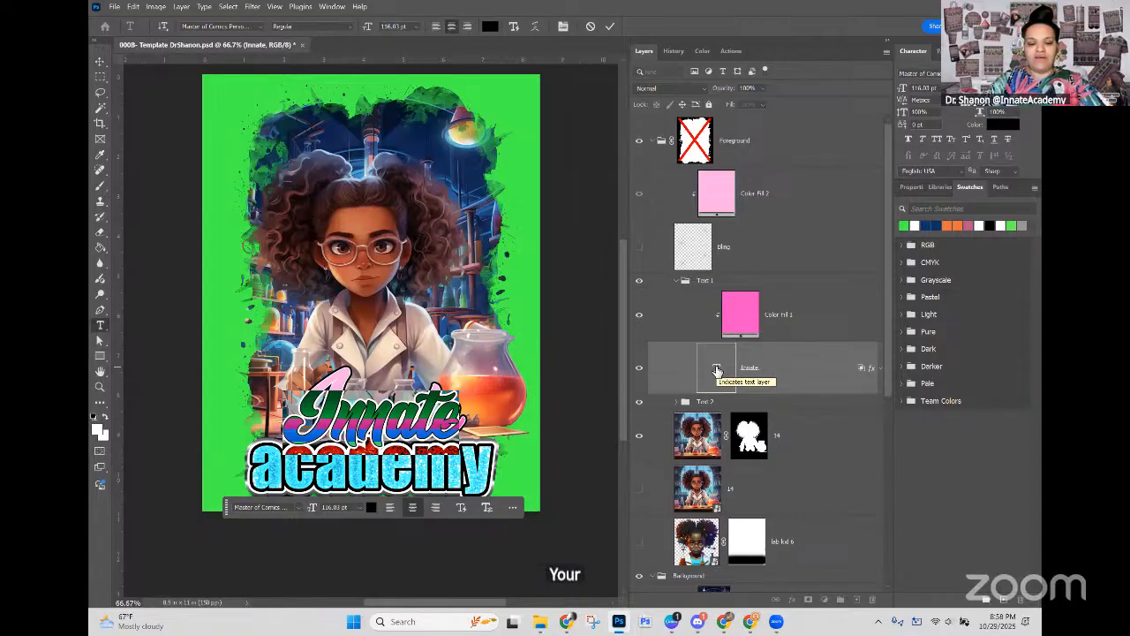
{"action": "double_click", "coordinate": [716, 370]}
{"action": "type", "text": "Coach"}
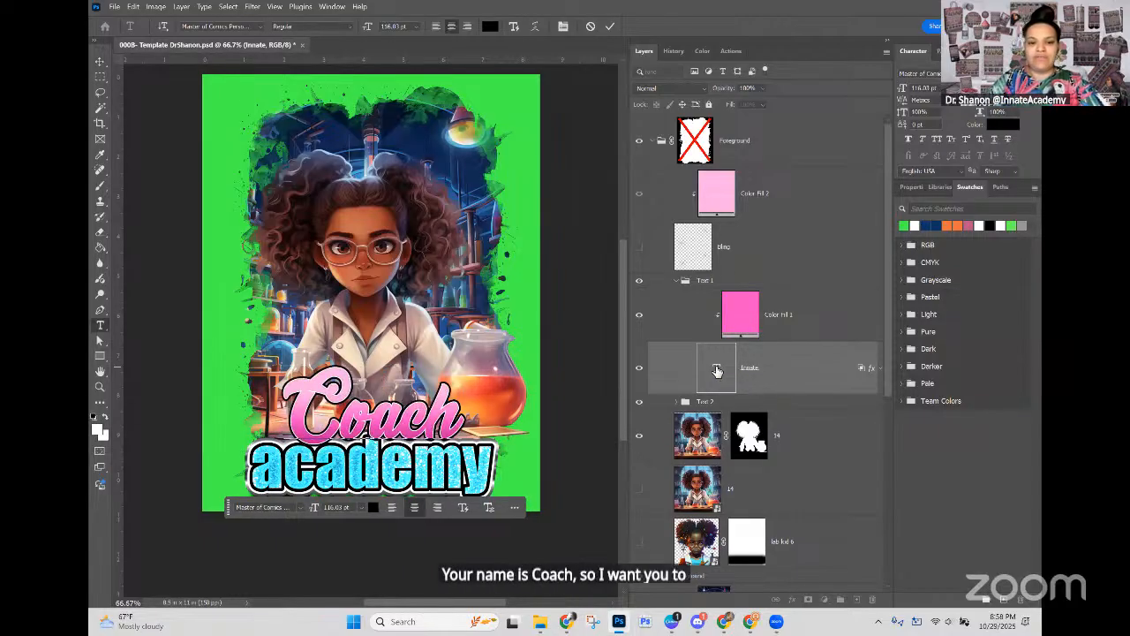
{"action": "key", "text": "ctrl+Return"}
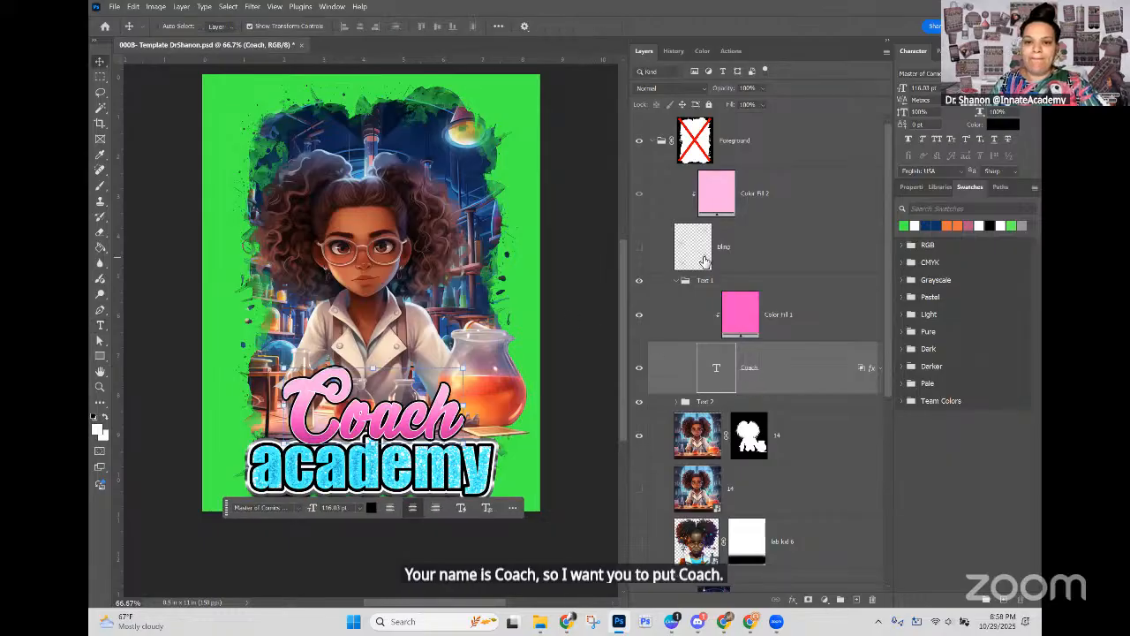
Step: Select the "academy" text layer from the canvas and replace its wording with the coach's first name
{"action": "right_click", "coordinate": [466, 470]}
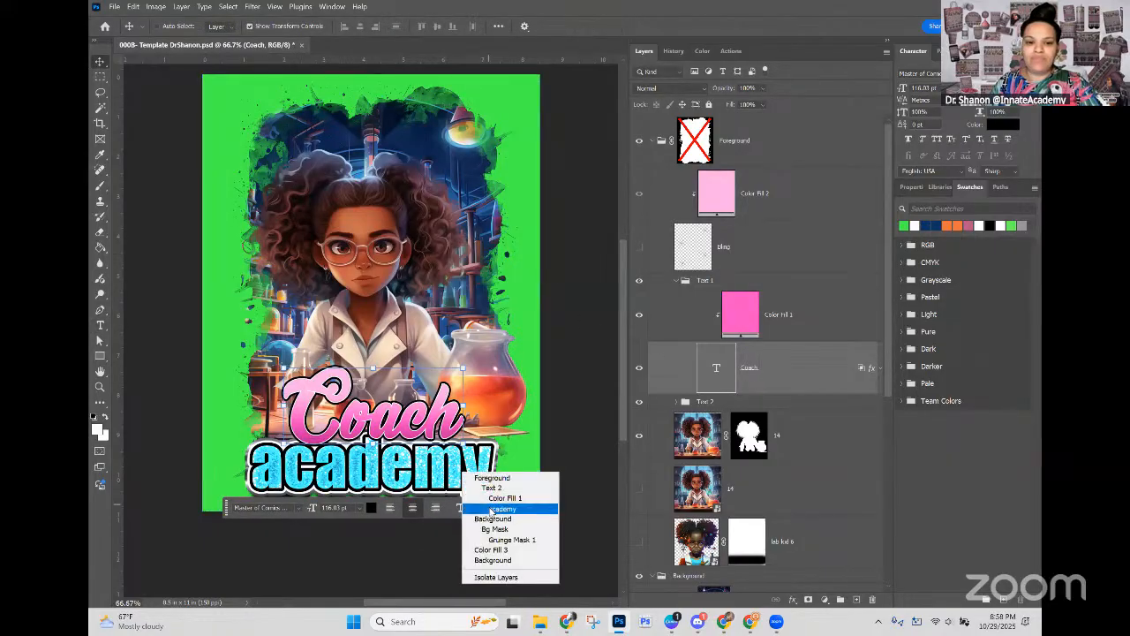
{"action": "left_click", "coordinate": [491, 509]}
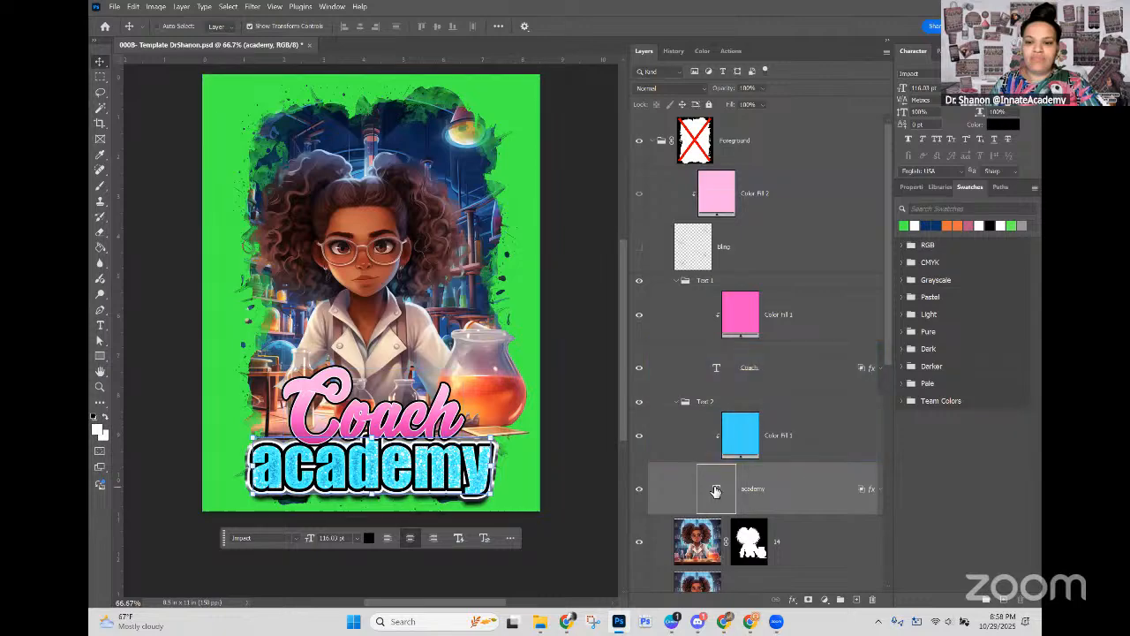
{"action": "double_click", "coordinate": [715, 491]}
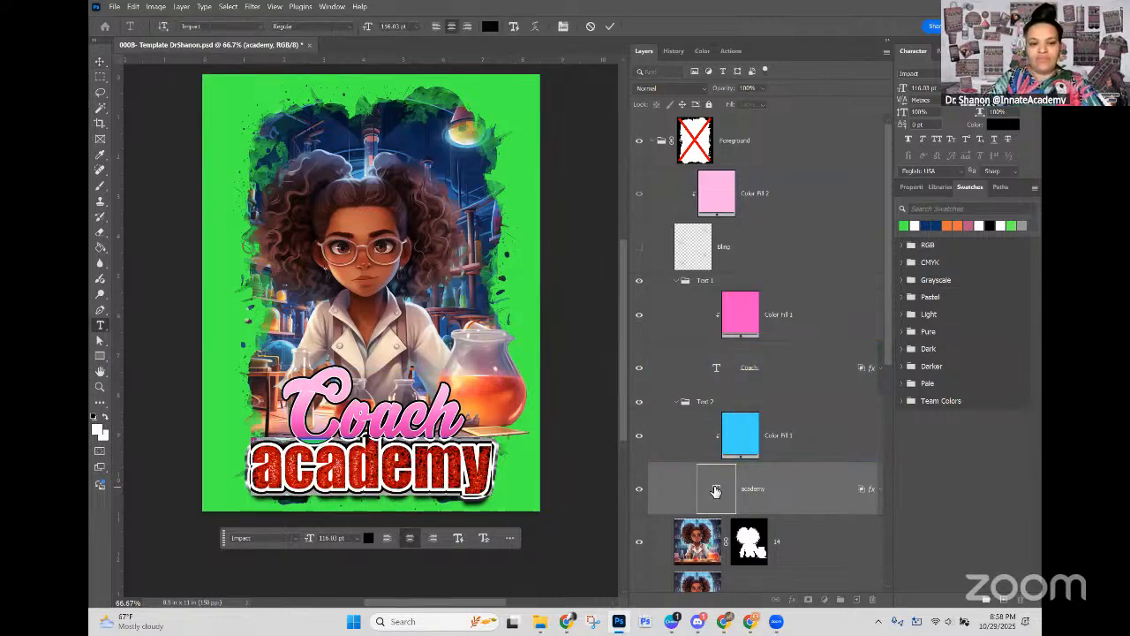
{"action": "type", "text": "Shanon"}
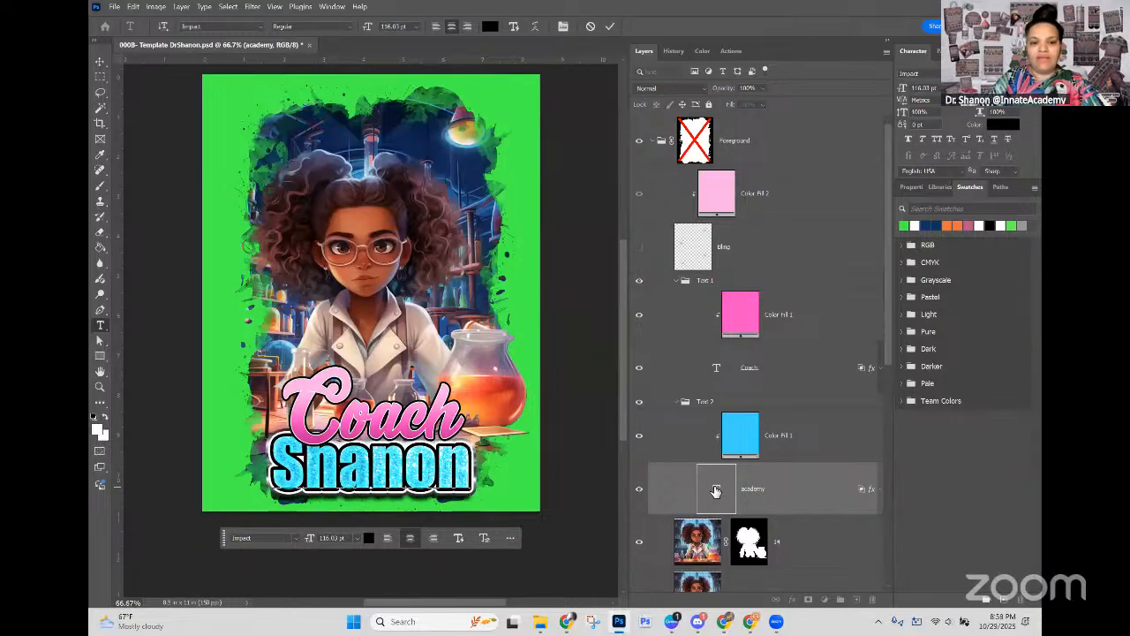
{"action": "left_click", "coordinate": [821, 446]}
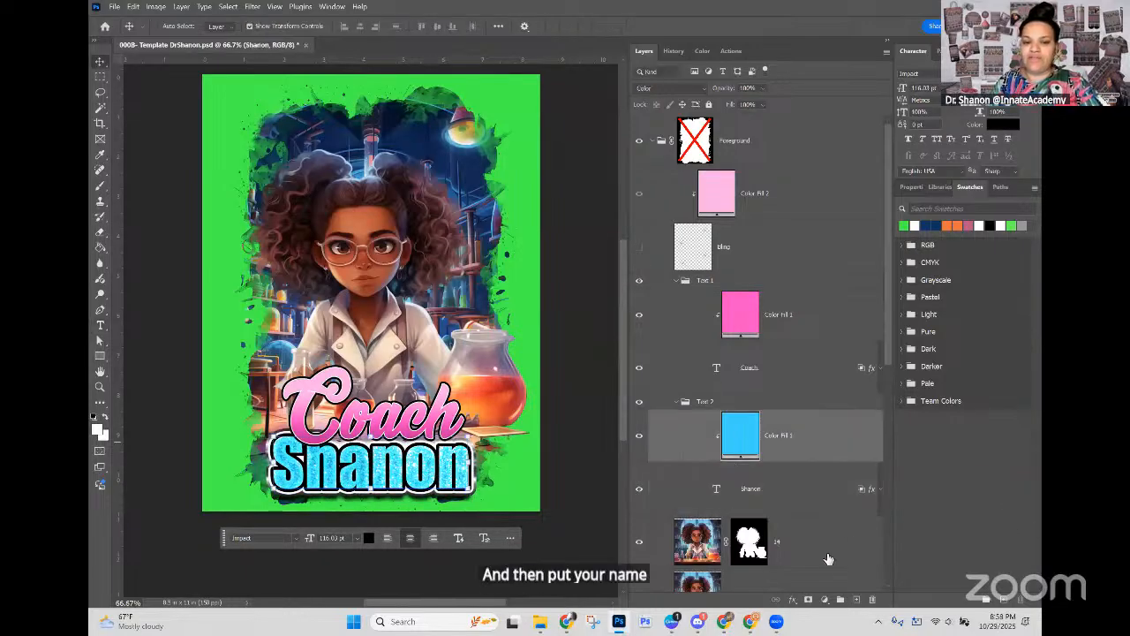
{"action": "left_click", "coordinate": [827, 499]}
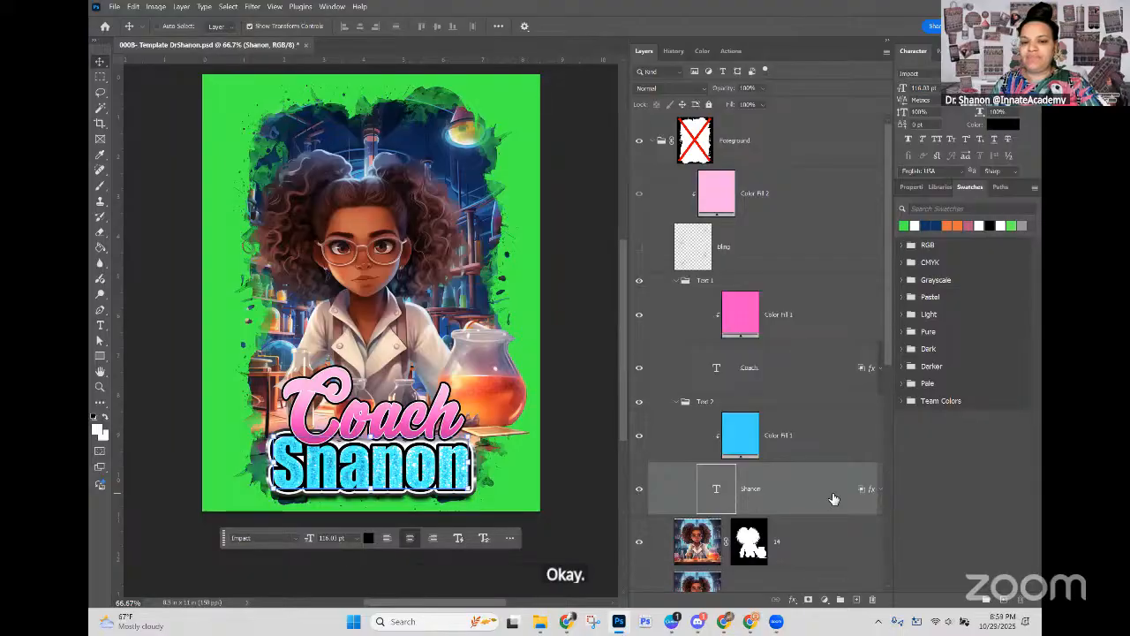
Step: Replace the wording of the pink "Coach" text layer with "Digital" and commit the edit
{"action": "left_click", "coordinate": [768, 371]}
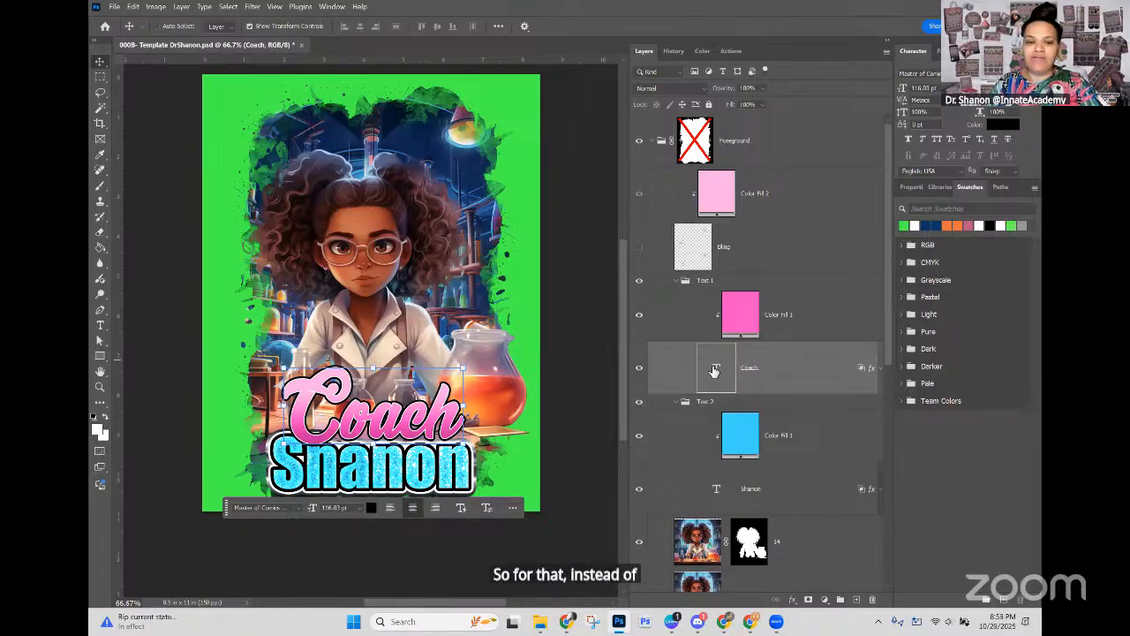
{"action": "double_click", "coordinate": [715, 370]}
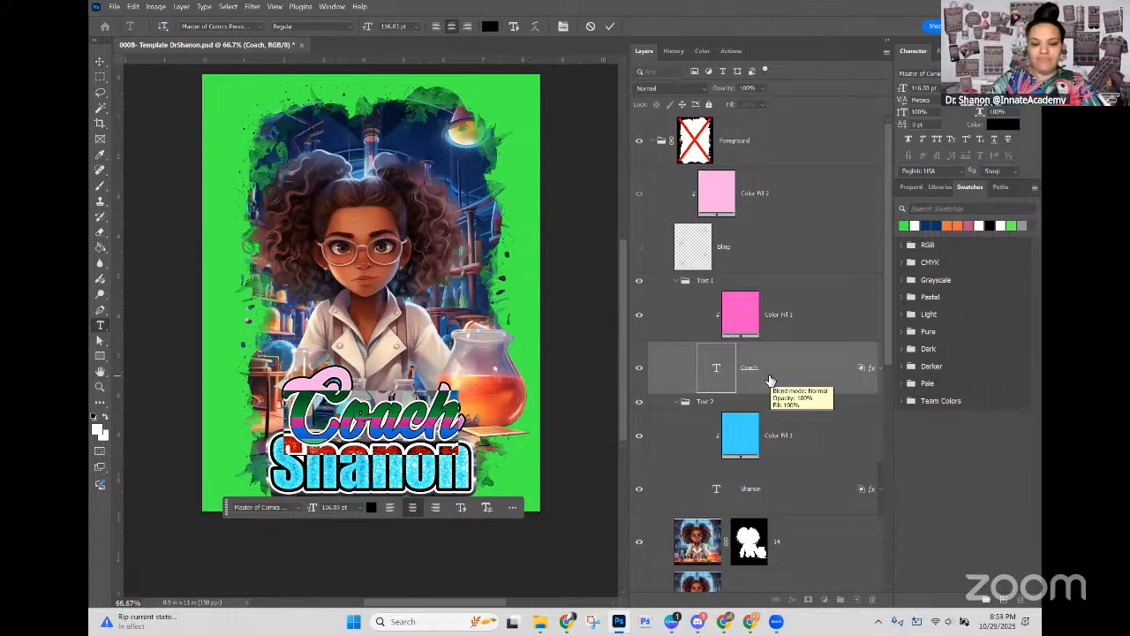
{"action": "type", "text": "D"}
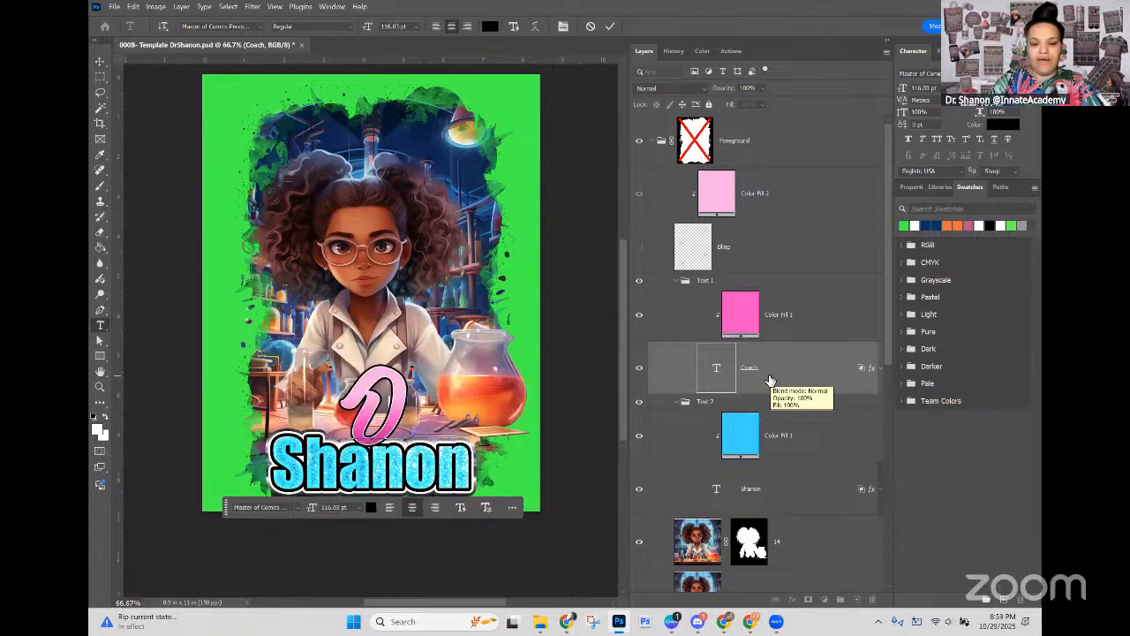
{"action": "type", "text": "igital"}
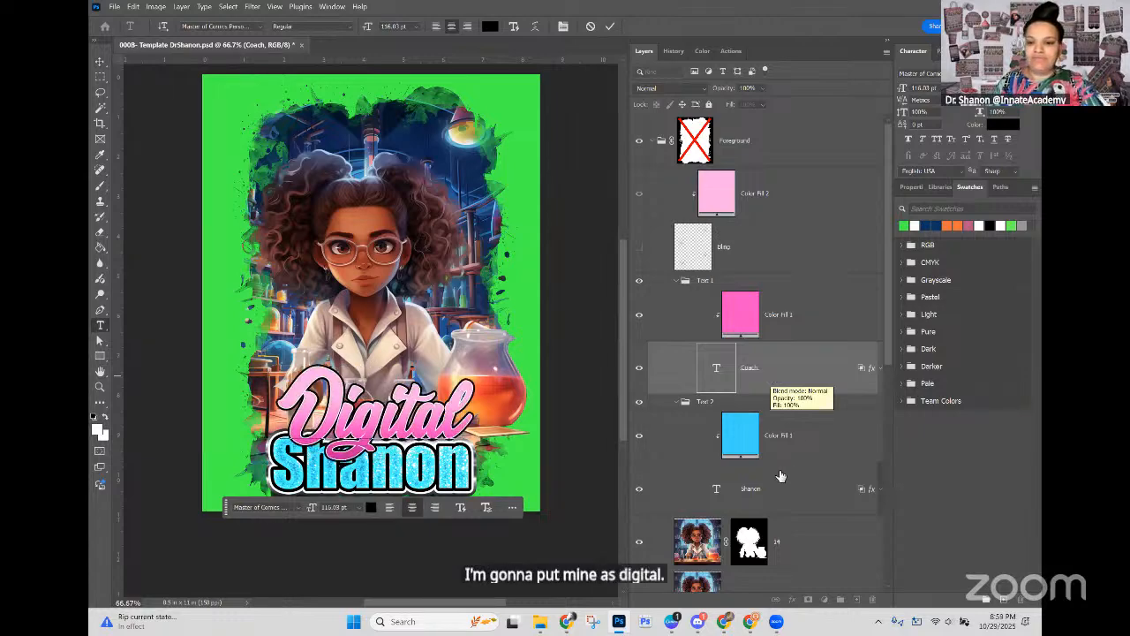
{"action": "key", "text": "ctrl+Return"}
Step: Replace the first name in the blue Text 2 layer with "Design"
{"action": "left_click", "coordinate": [717, 493]}
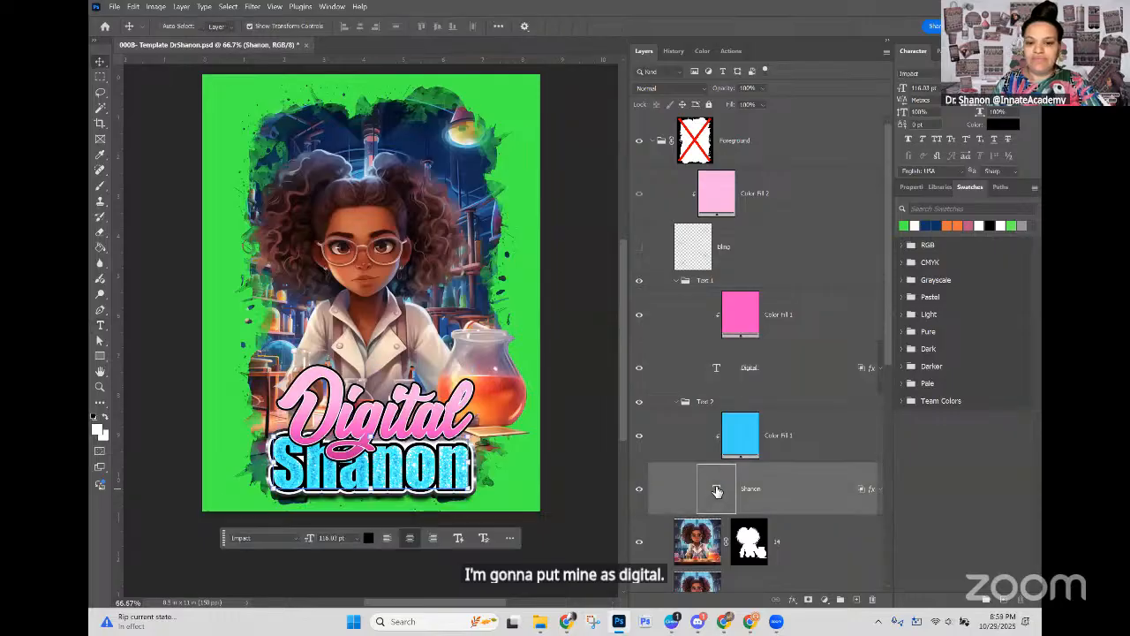
{"action": "double_click", "coordinate": [717, 491]}
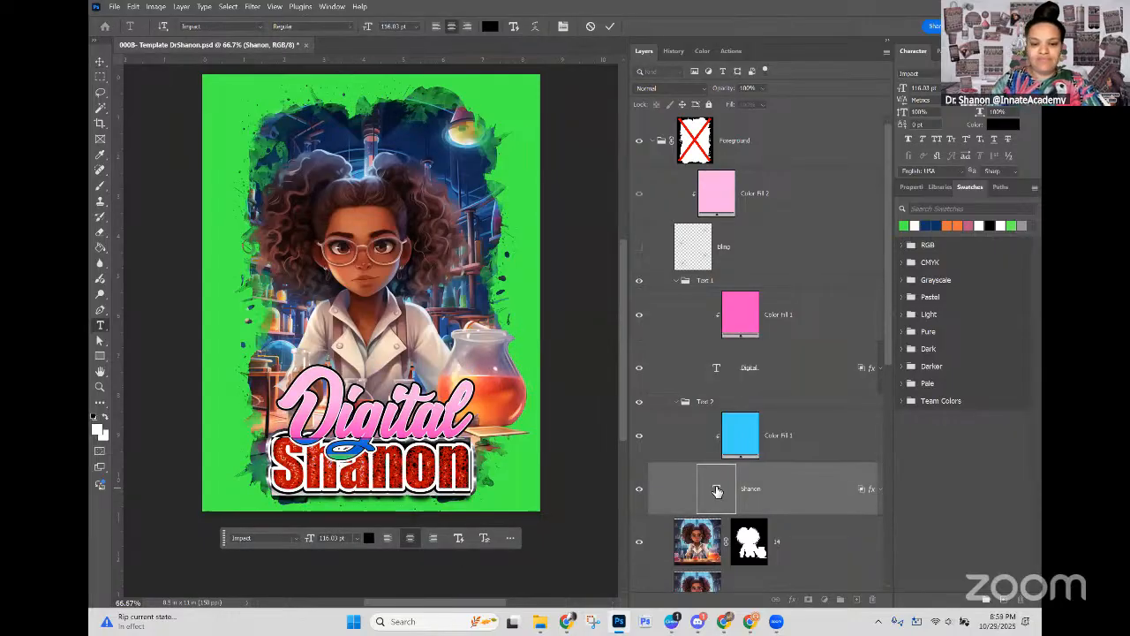
{"action": "type", "text": "Design"}
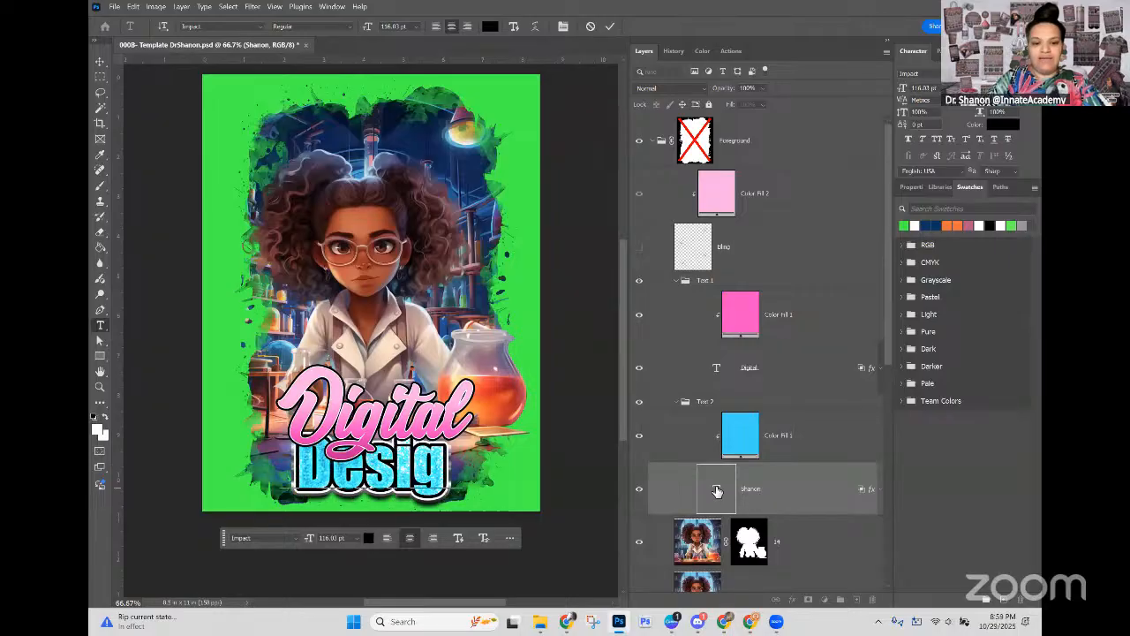
{"action": "left_click", "coordinate": [785, 496]}
Step: Collapse the Text 1 and Text 2 groups, then duplicate the Text 2 group and name the copy "Text 3"
{"action": "left_click", "coordinate": [733, 404]}
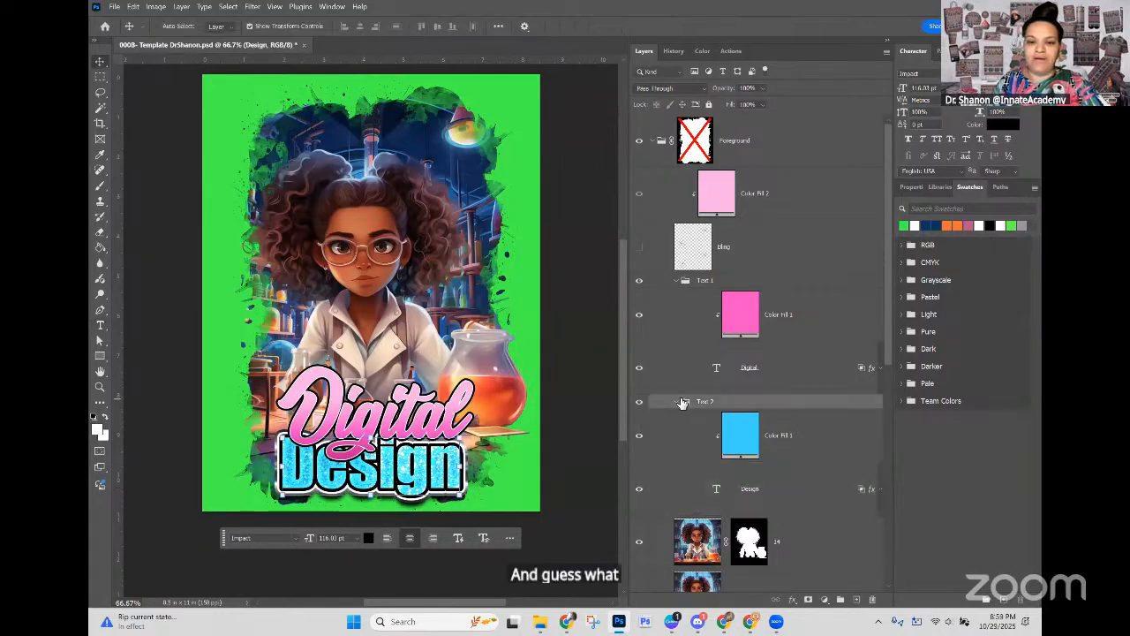
{"action": "left_click", "coordinate": [677, 403]}
{"action": "left_click", "coordinate": [677, 281]}
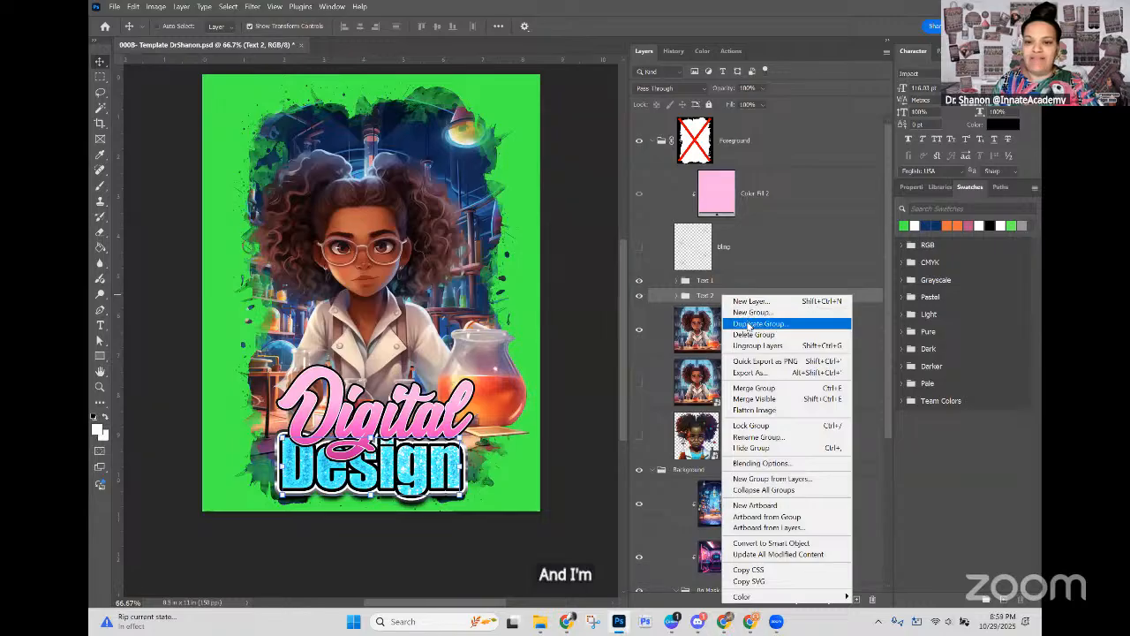
{"action": "left_click", "coordinate": [758, 323]}
{"action": "key", "text": "Return"}
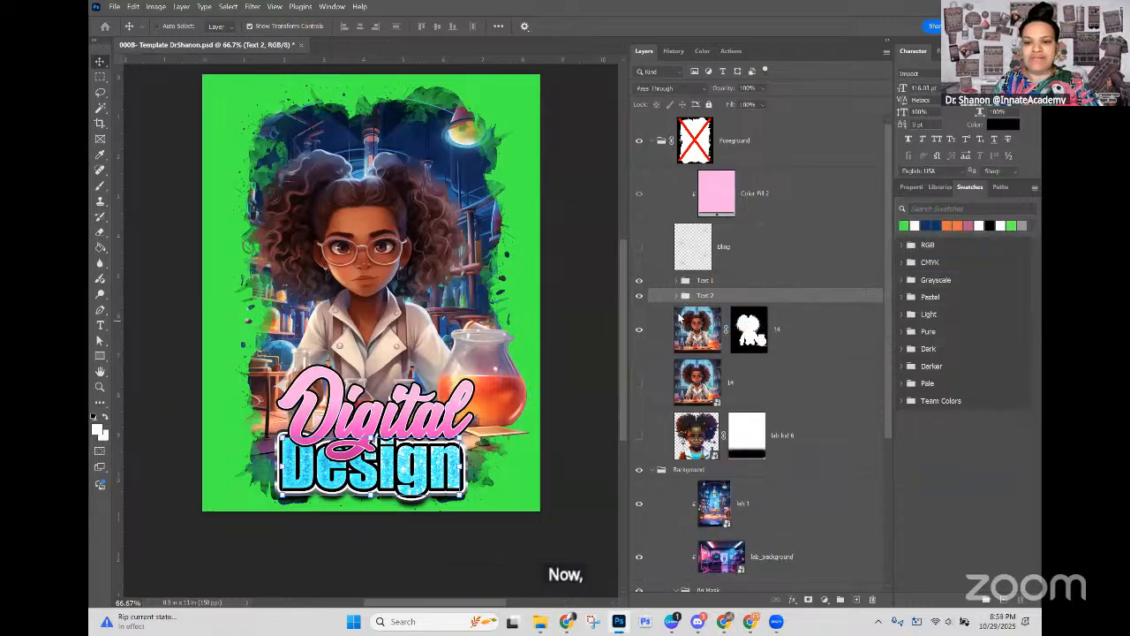
{"action": "double_click", "coordinate": [709, 311]}
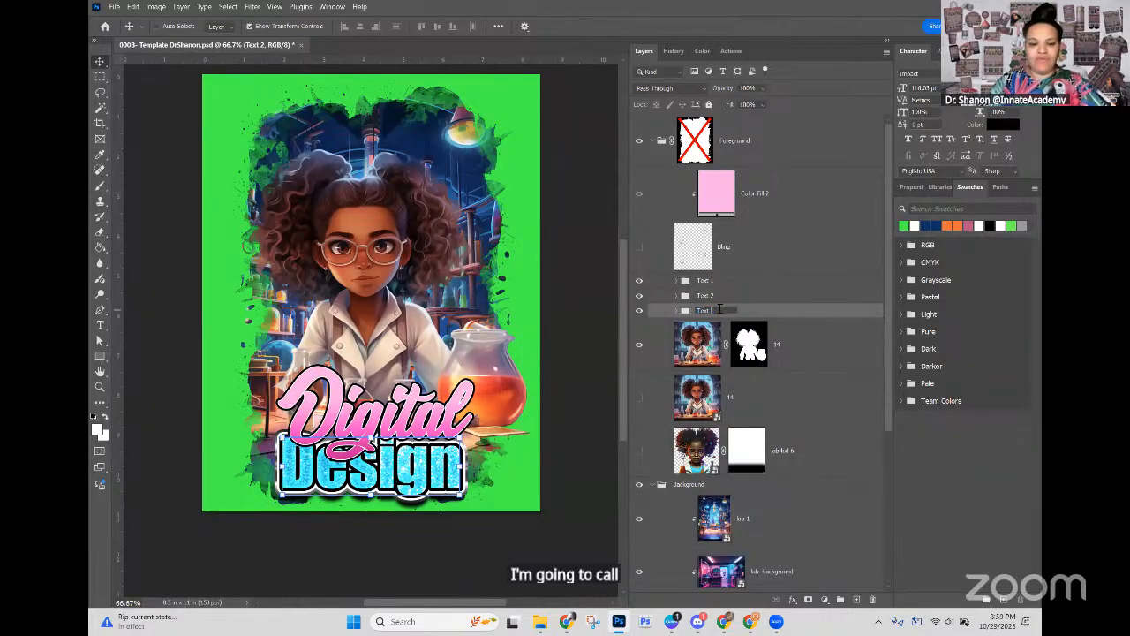
{"action": "key", "text": "BackSpace"}
{"action": "key", "text": "Return"}
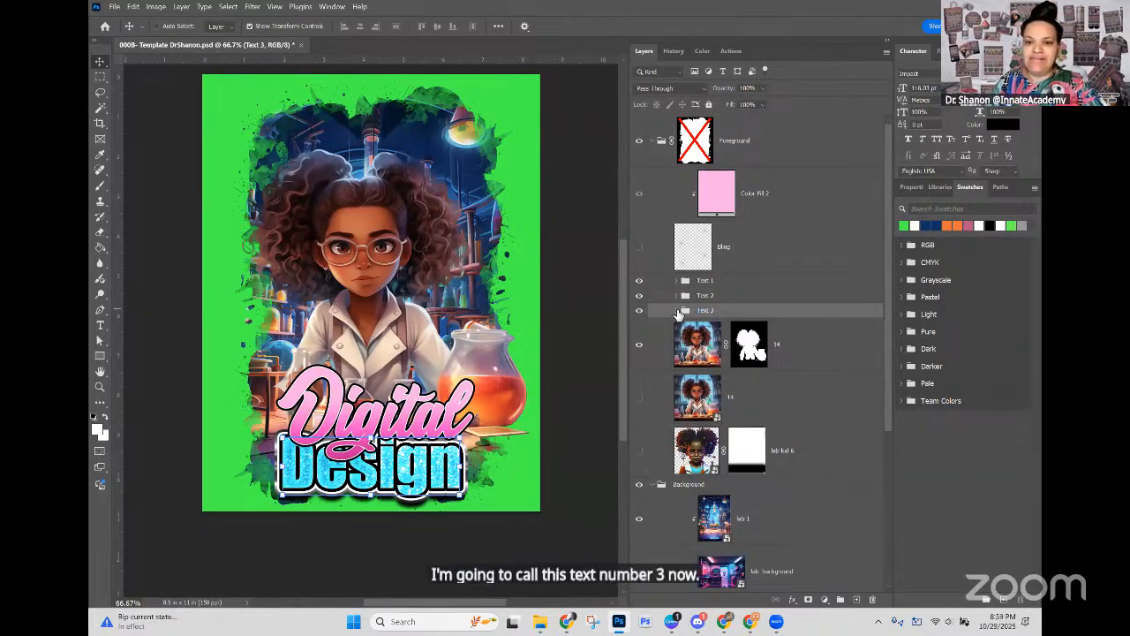
Step: Replace the wording of the text layer inside the Text 3 group with "Queen" and collapse the group
{"action": "left_click", "coordinate": [678, 311]}
{"action": "left_click", "coordinate": [711, 397]}
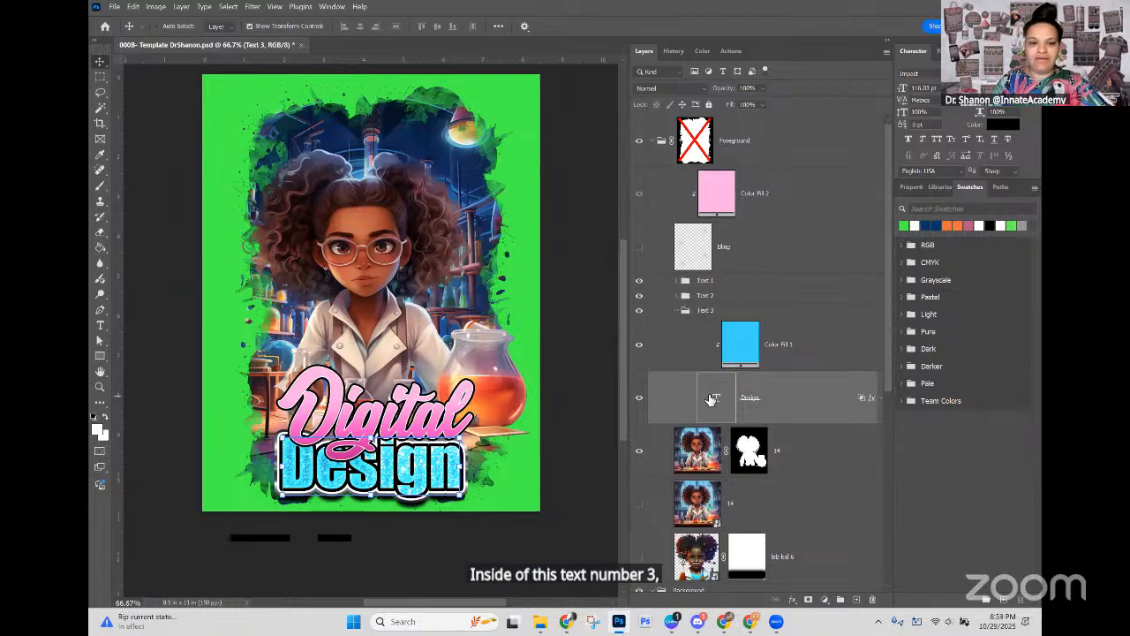
{"action": "double_click", "coordinate": [711, 397]}
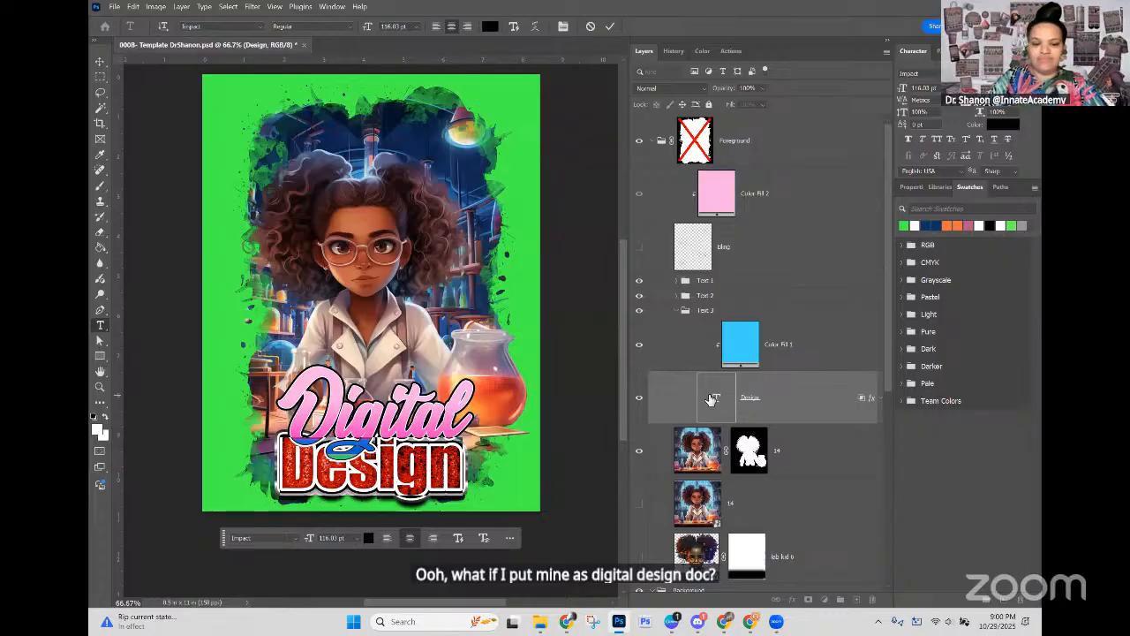
{"action": "key", "text": "Right"}
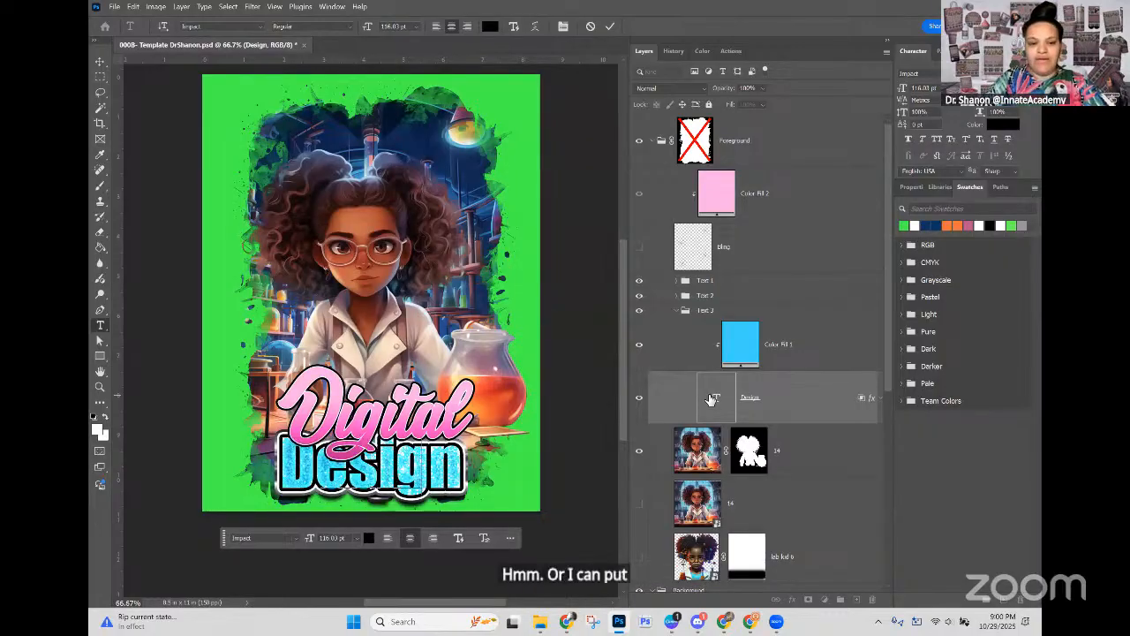
{"action": "left_click", "coordinate": [674, 312]}
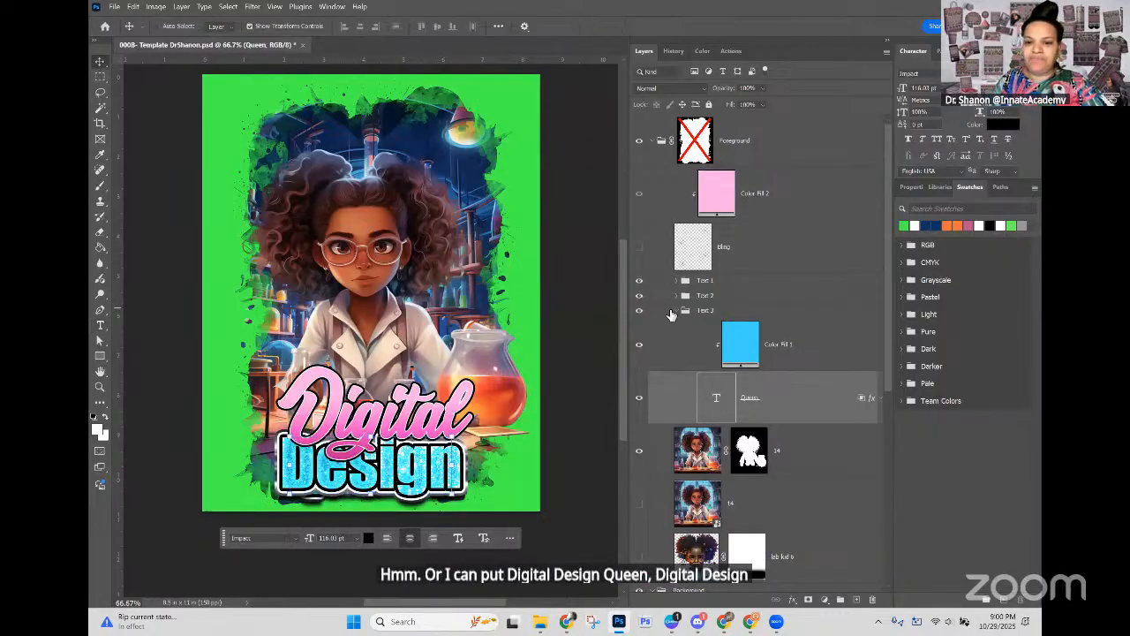
{"action": "left_click", "coordinate": [676, 311]}
Step: Move the Text 1 and Text 2 groups up together to uncover the third line, and nudge "Digital" slightly higher on its own
{"action": "left_click", "coordinate": [726, 295]}
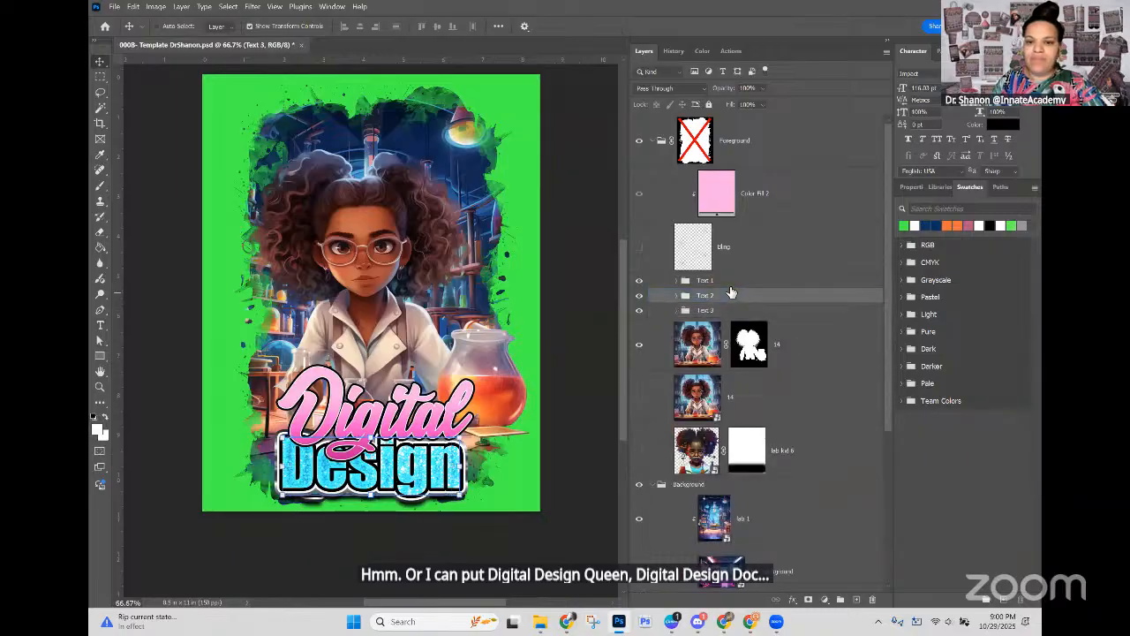
{"action": "left_click", "coordinate": [732, 281], "text": "shift"}
{"action": "left_click_drag", "start_coordinate": [441, 417], "coordinate": [440, 350]}
{"action": "left_click", "coordinate": [684, 311]}
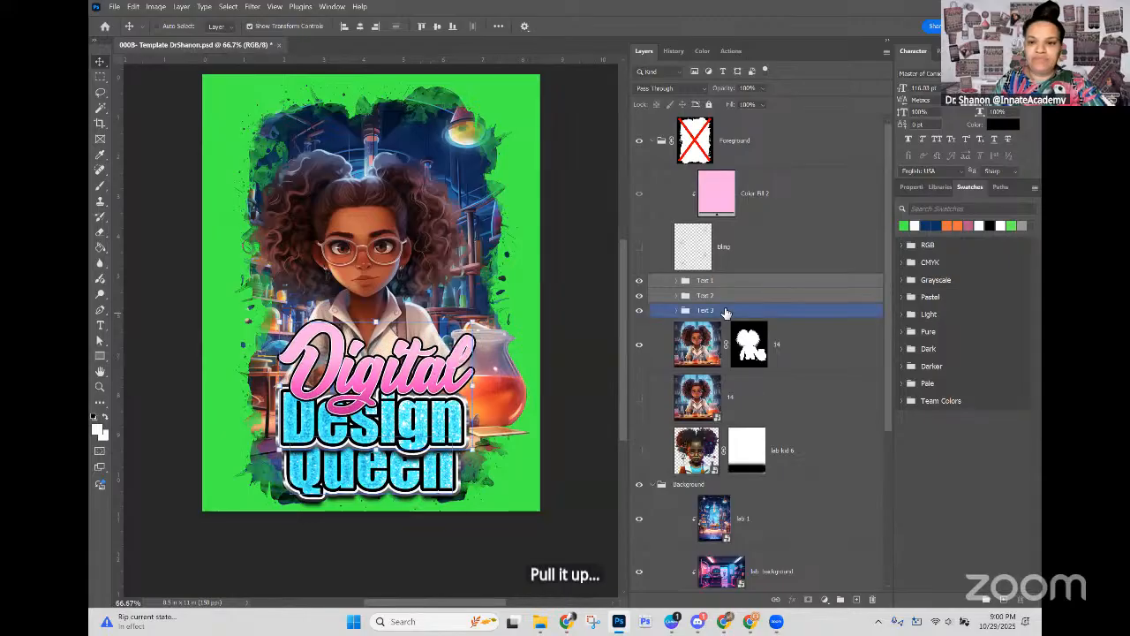
{"action": "left_click", "coordinate": [637, 312]}
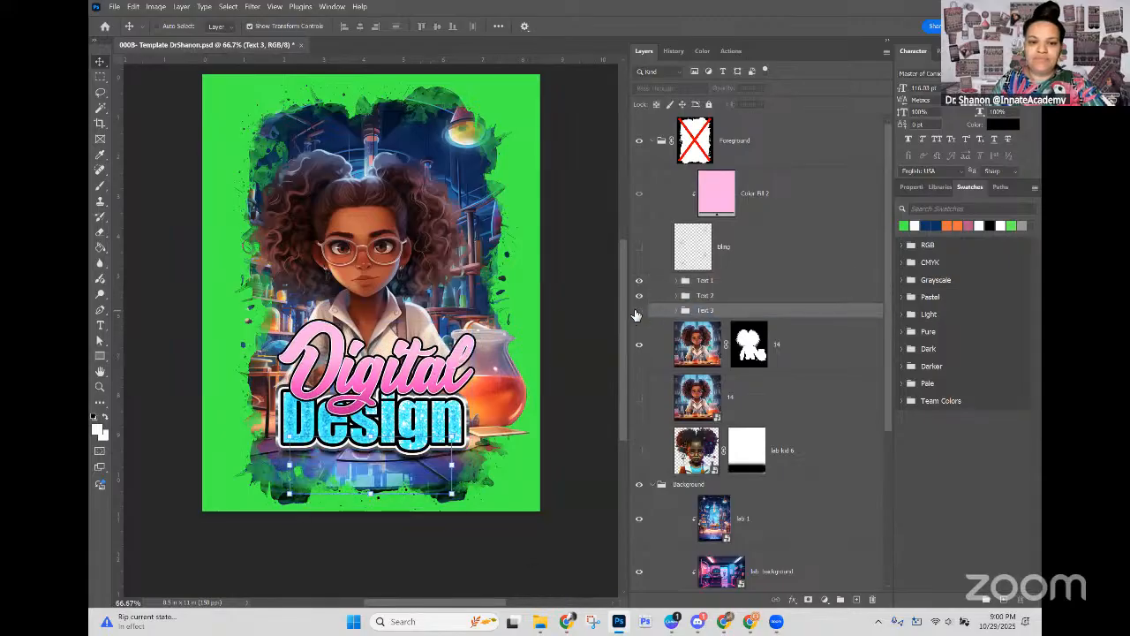
{"action": "left_click", "coordinate": [637, 315]}
{"action": "left_click", "coordinate": [709, 284]}
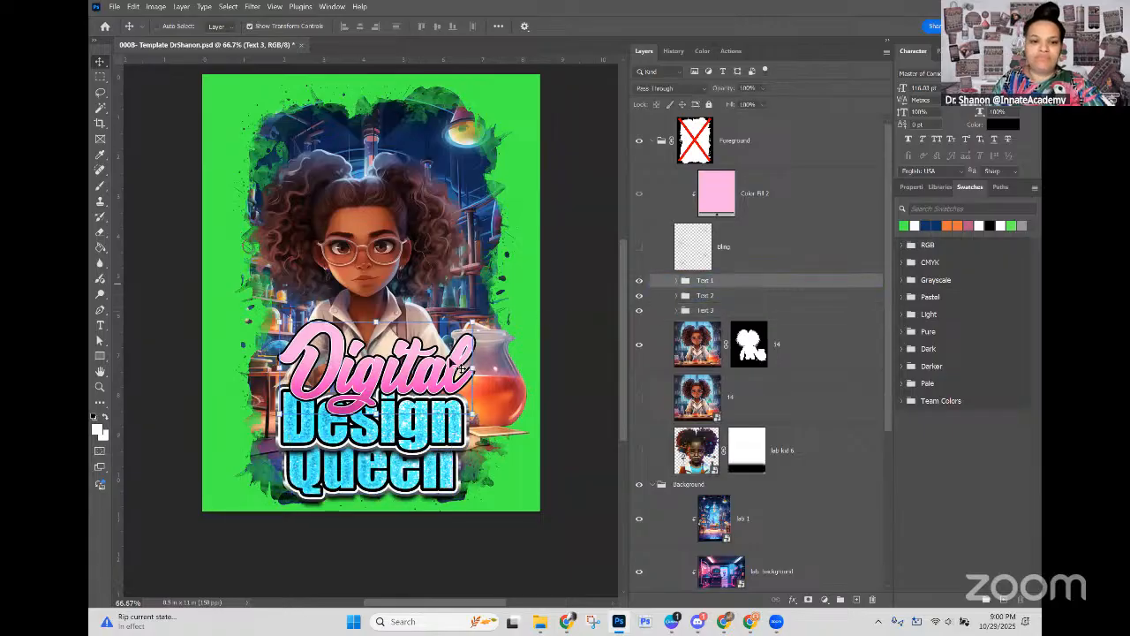
{"action": "left_click_drag", "start_coordinate": [439, 375], "coordinate": [437, 334]}
Step: Try "Plug" as the wording of the Text 3 group's text layer in place of "Queen"
{"action": "left_click", "coordinate": [697, 312]}
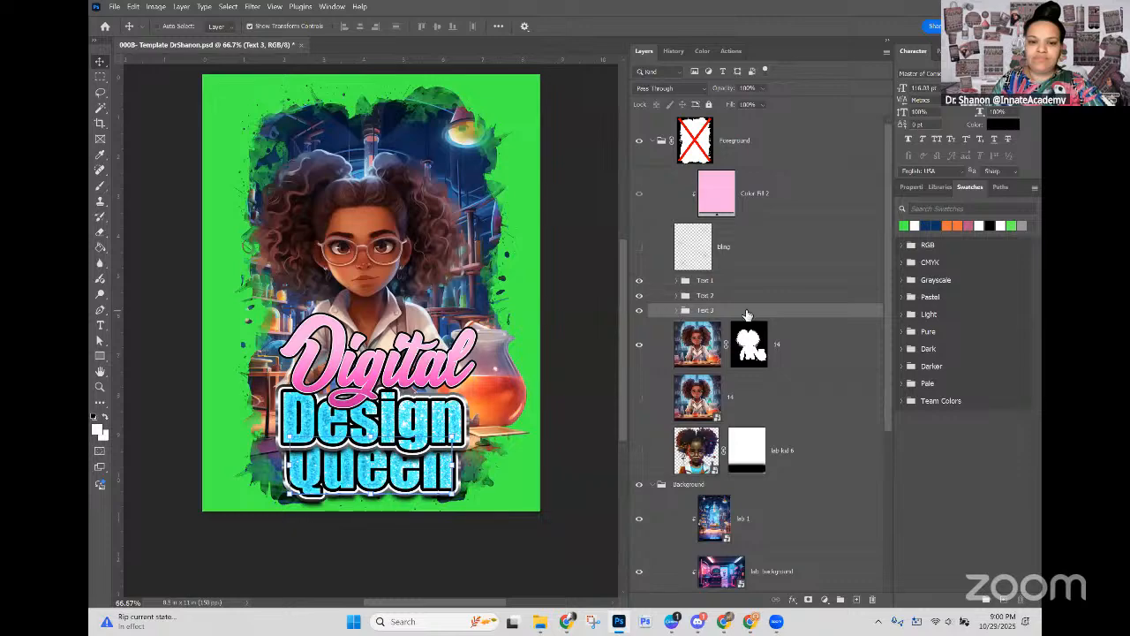
{"action": "left_click", "coordinate": [678, 312]}
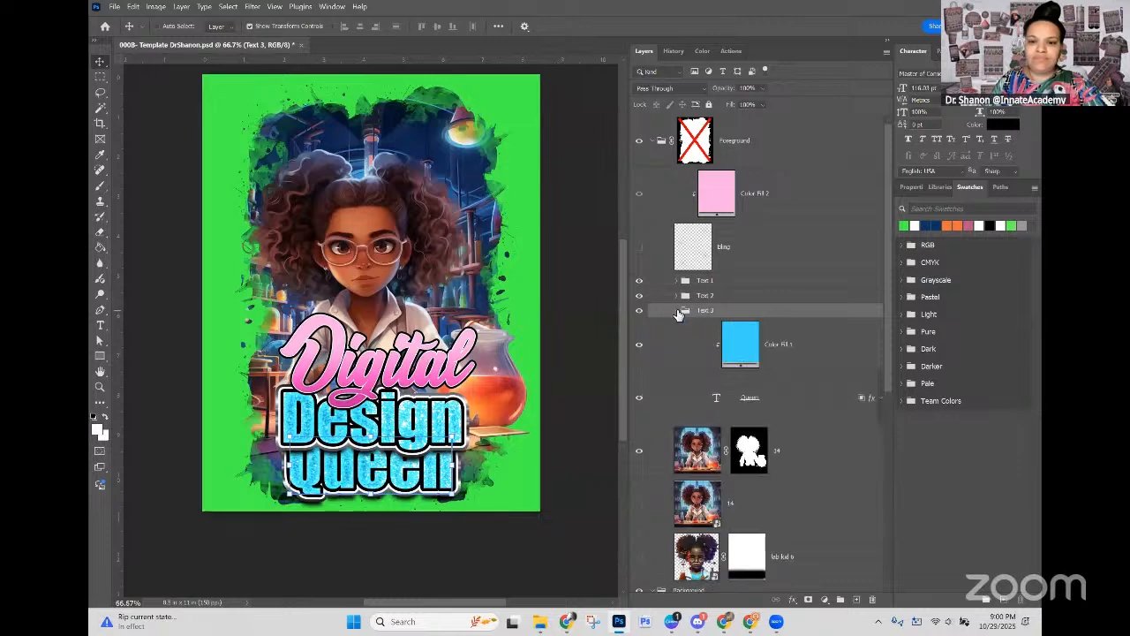
{"action": "left_click", "coordinate": [717, 408]}
{"action": "double_click", "coordinate": [717, 399]}
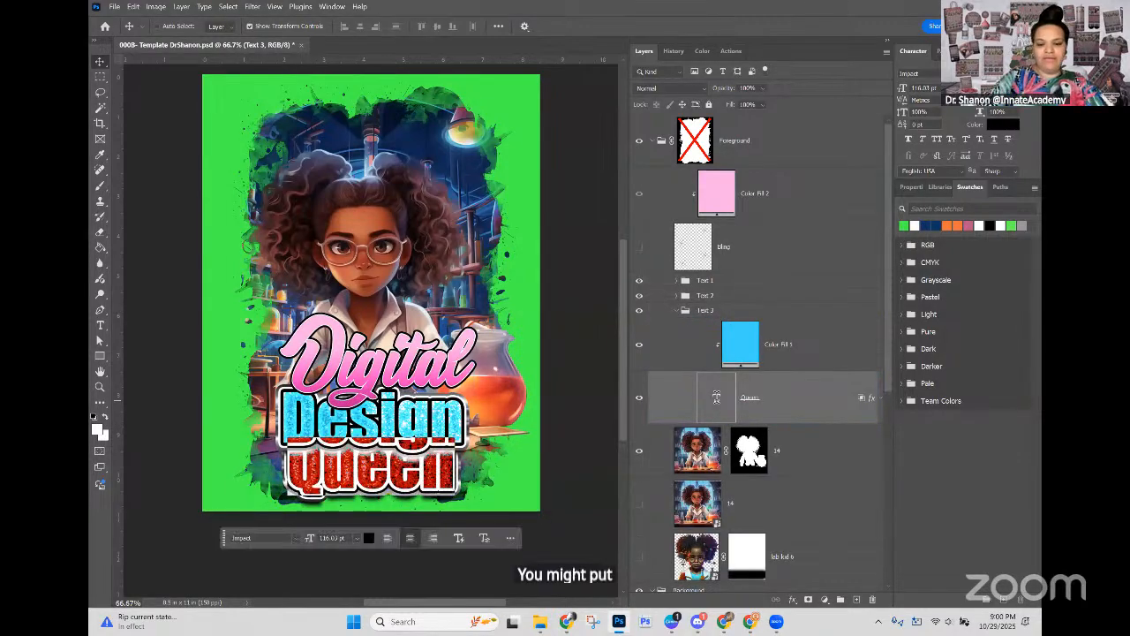
{"action": "type", "text": "Plu"}
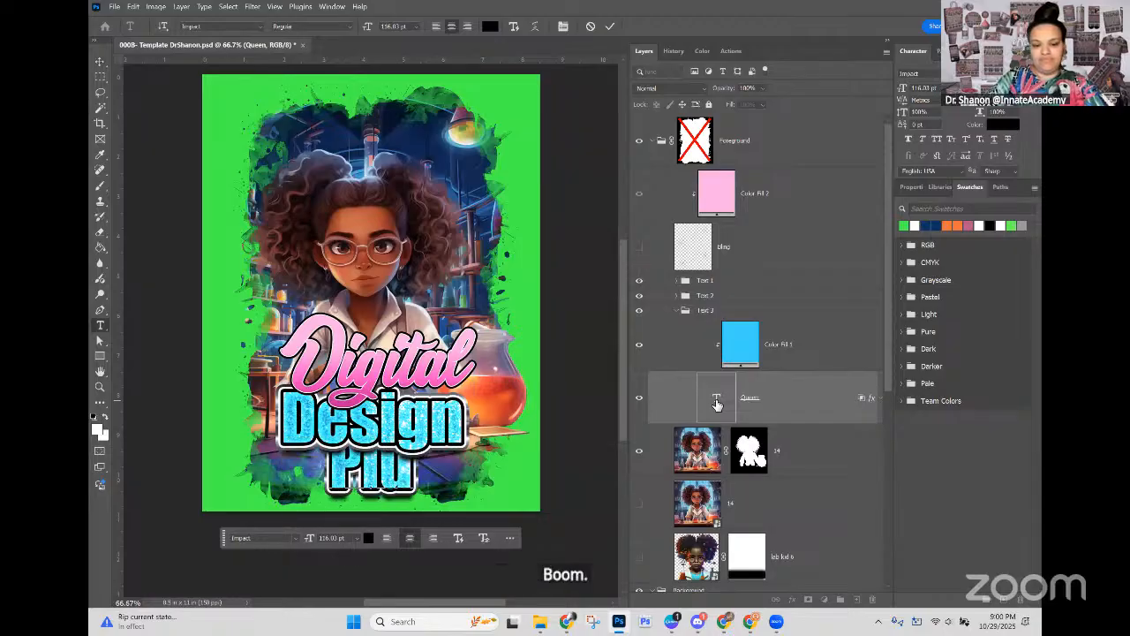
{"action": "type", "text": "g"}
Step: Replace the Text 3 group's wording with "Pro" and commit the edit
{"action": "double_click", "coordinate": [719, 406]}
{"action": "type", "text": "Pro"}
{"action": "left_click", "coordinate": [718, 310]}
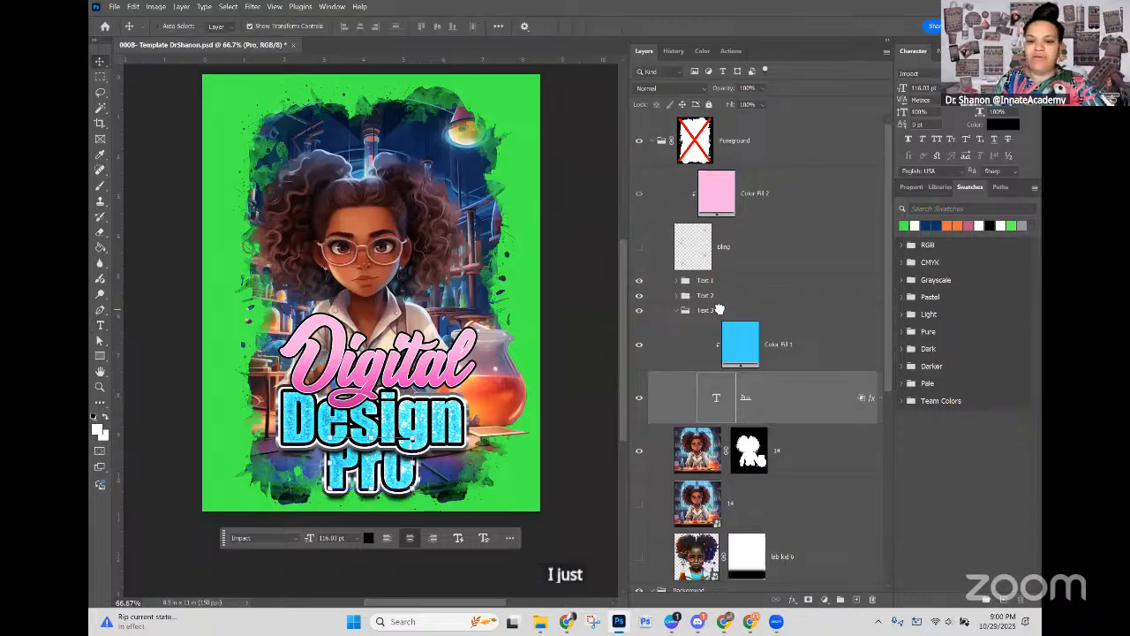
Step: Move the Text 3 group slightly down clear of "Design" and replace its wording with "Doc"
{"action": "left_click", "coordinate": [677, 313]}
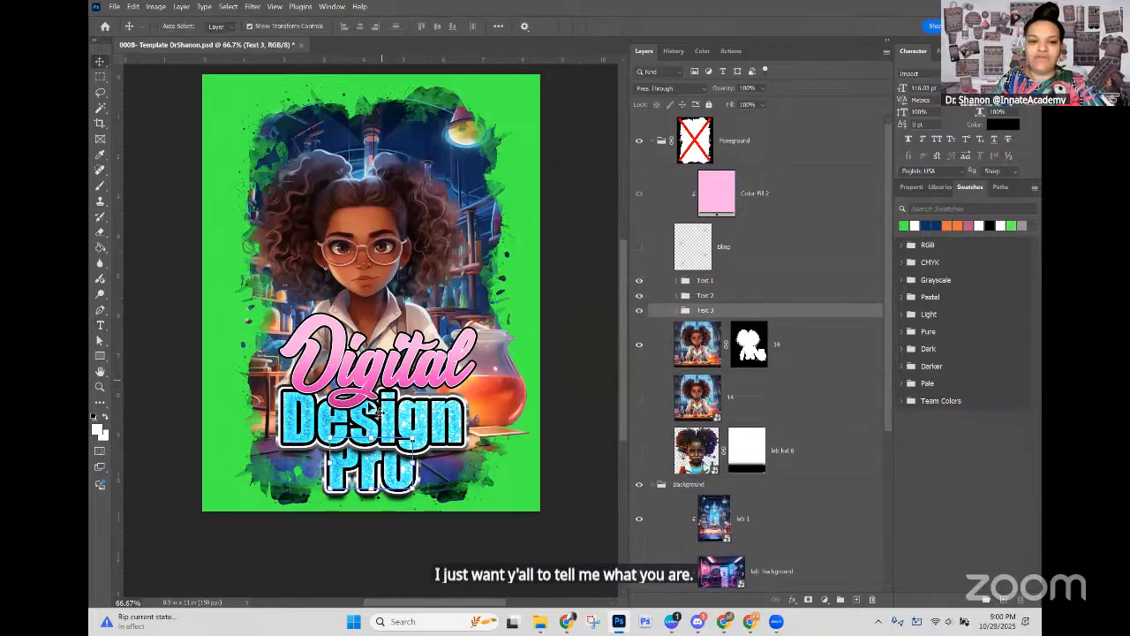
{"action": "left_click_drag", "start_coordinate": [382, 478], "coordinate": [375, 488]}
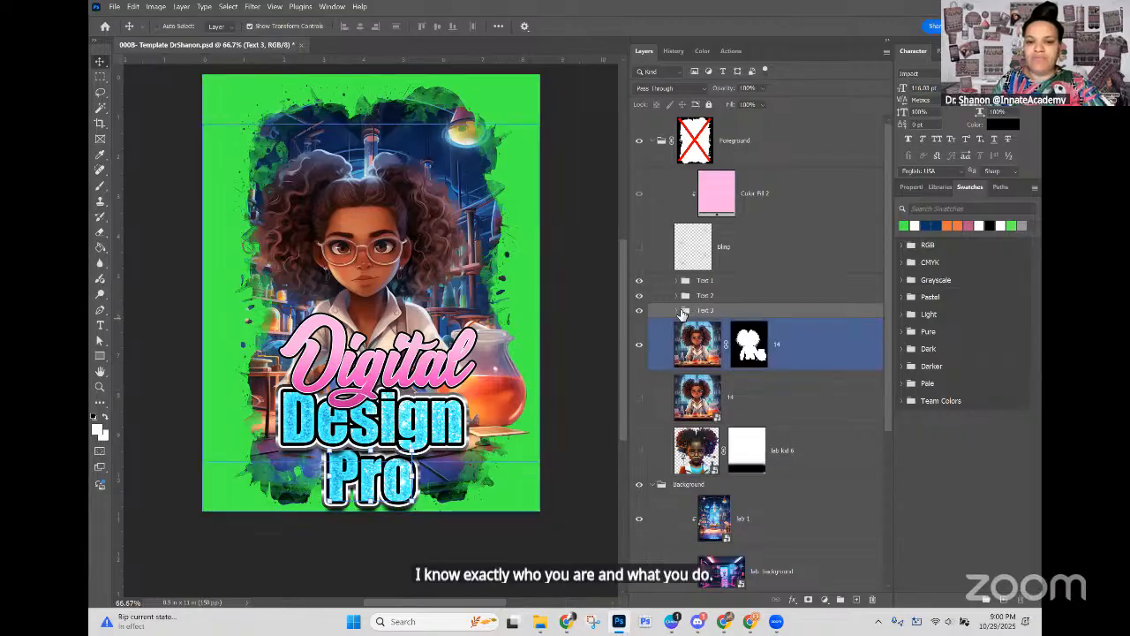
{"action": "left_click", "coordinate": [677, 311]}
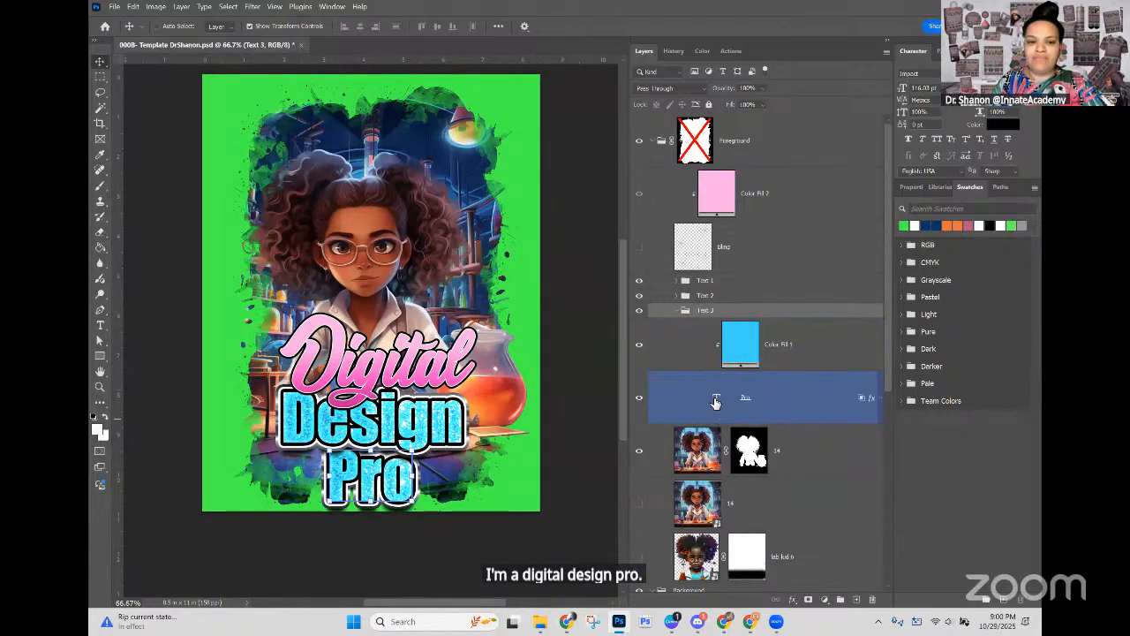
{"action": "double_click", "coordinate": [716, 399]}
{"action": "type", "text": "Doc"}
{"action": "left_click", "coordinate": [799, 387]}
{"action": "left_click", "coordinate": [795, 351]}
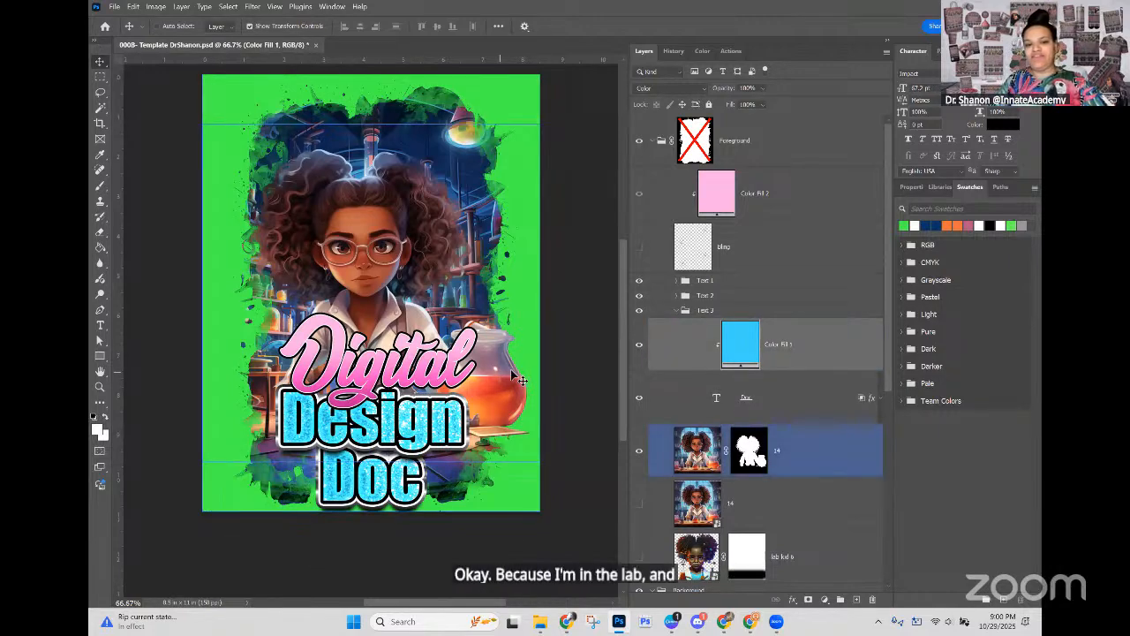
{"action": "double_click", "coordinate": [723, 193]}
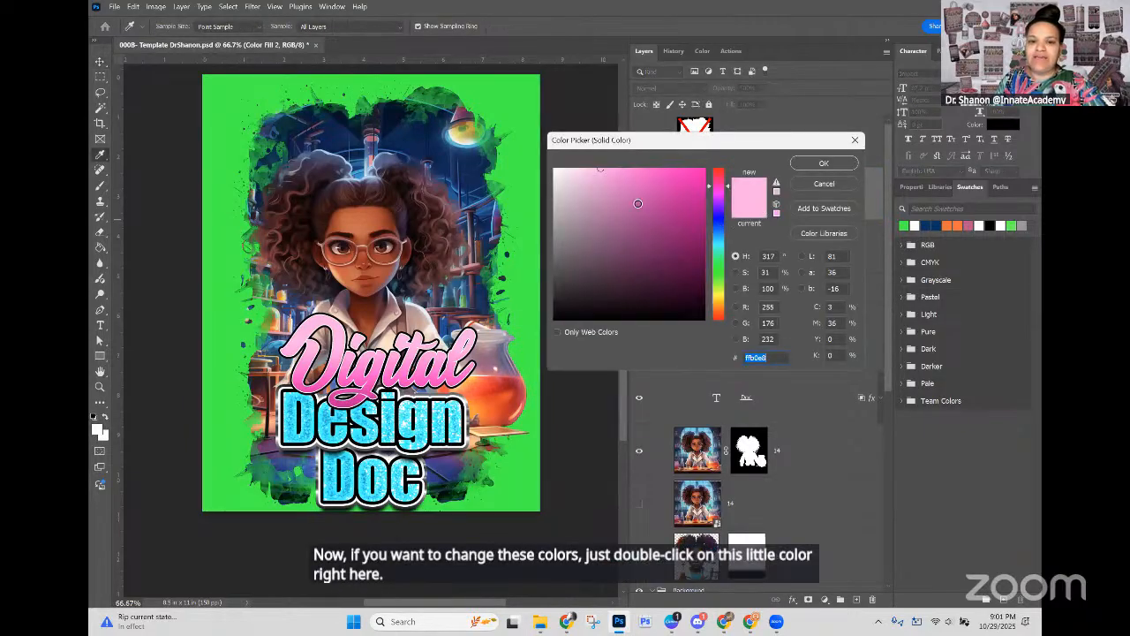
{"action": "left_click", "coordinate": [633, 224]}
{"action": "left_click", "coordinate": [656, 256]}
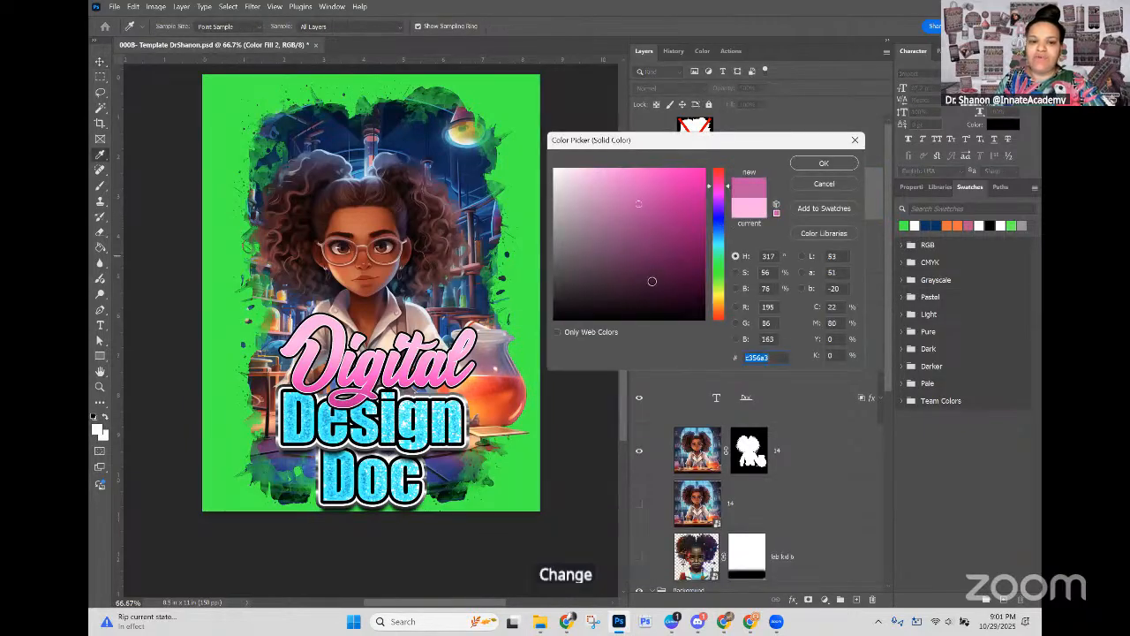
{"action": "left_click", "coordinate": [829, 185]}
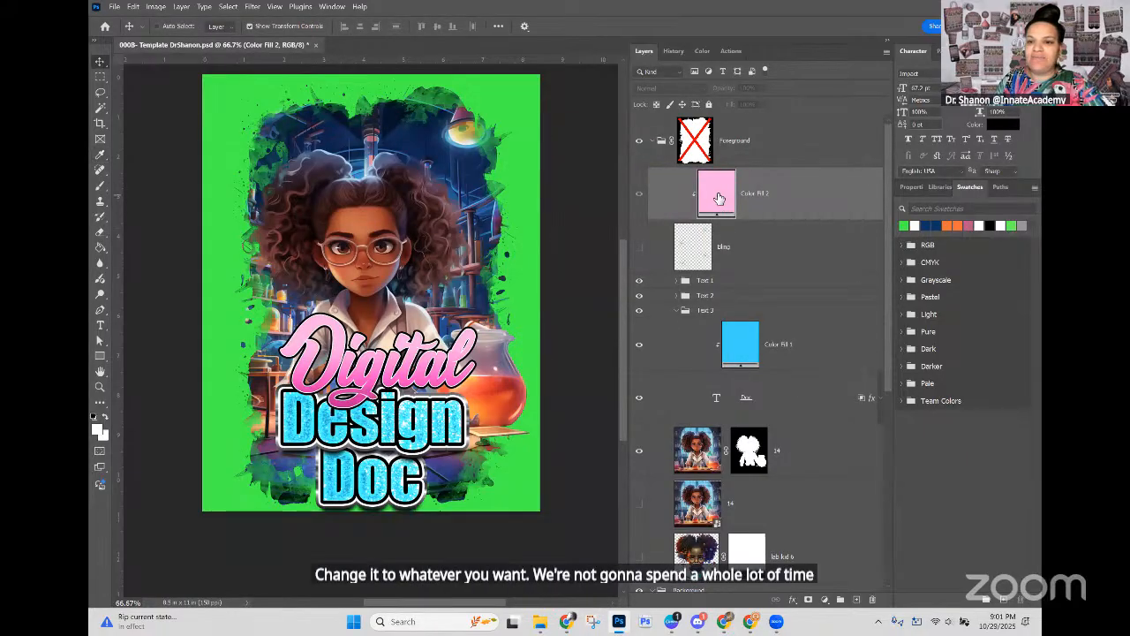
Step: Expand the CMYK swatch group and leave the Text 3 group's colour fill without changing it
{"action": "left_click", "coordinate": [739, 349]}
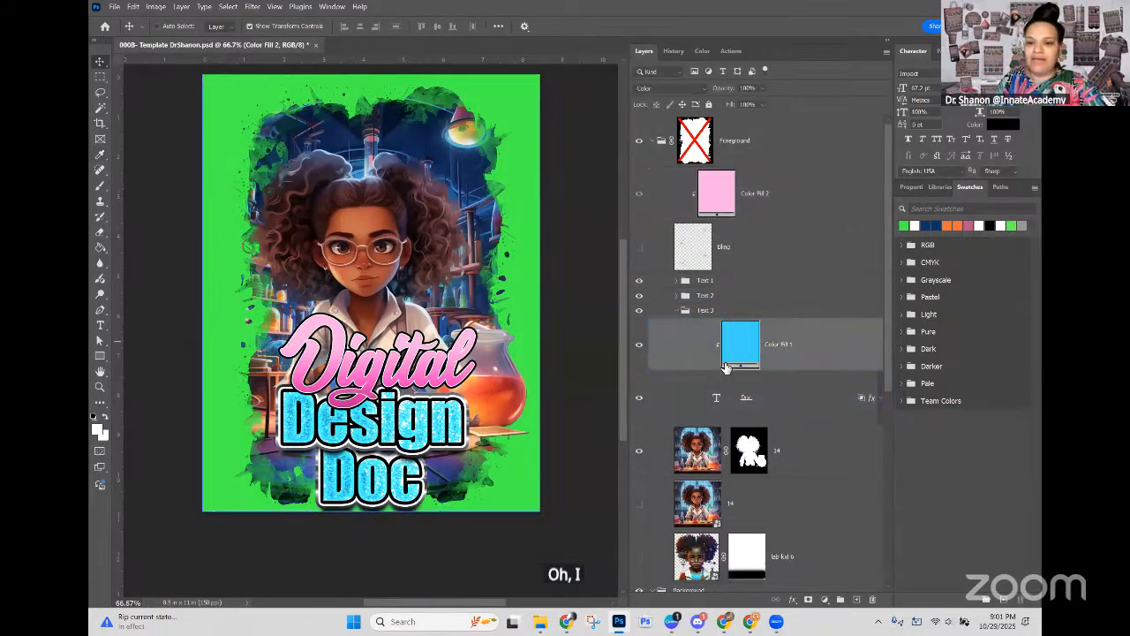
{"action": "double_click", "coordinate": [739, 349]}
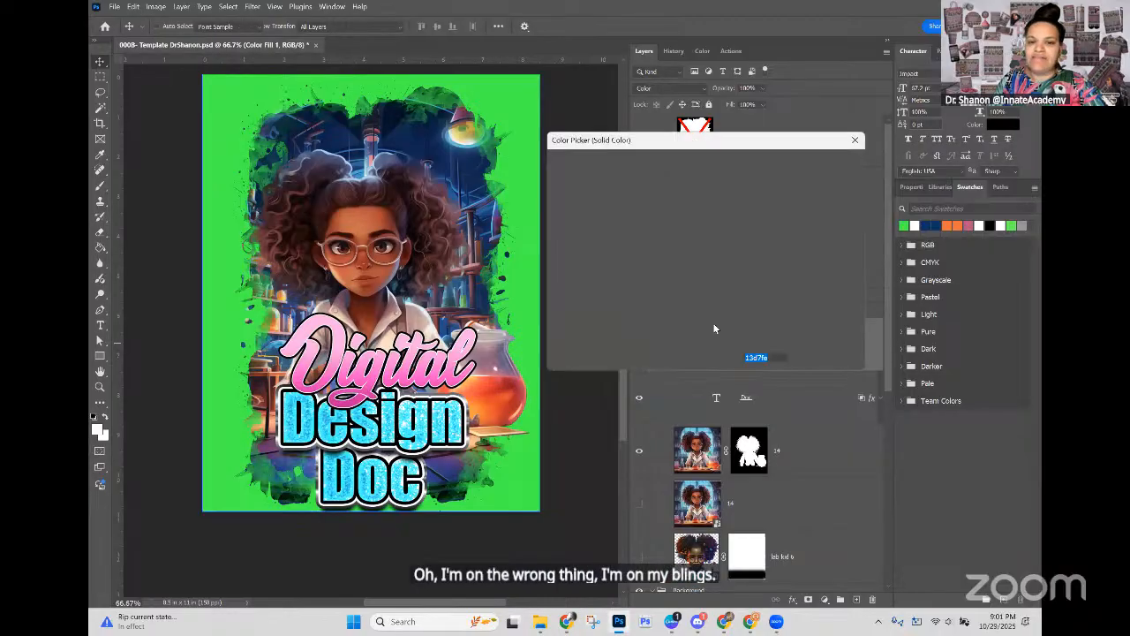
{"action": "left_click", "coordinate": [910, 263]}
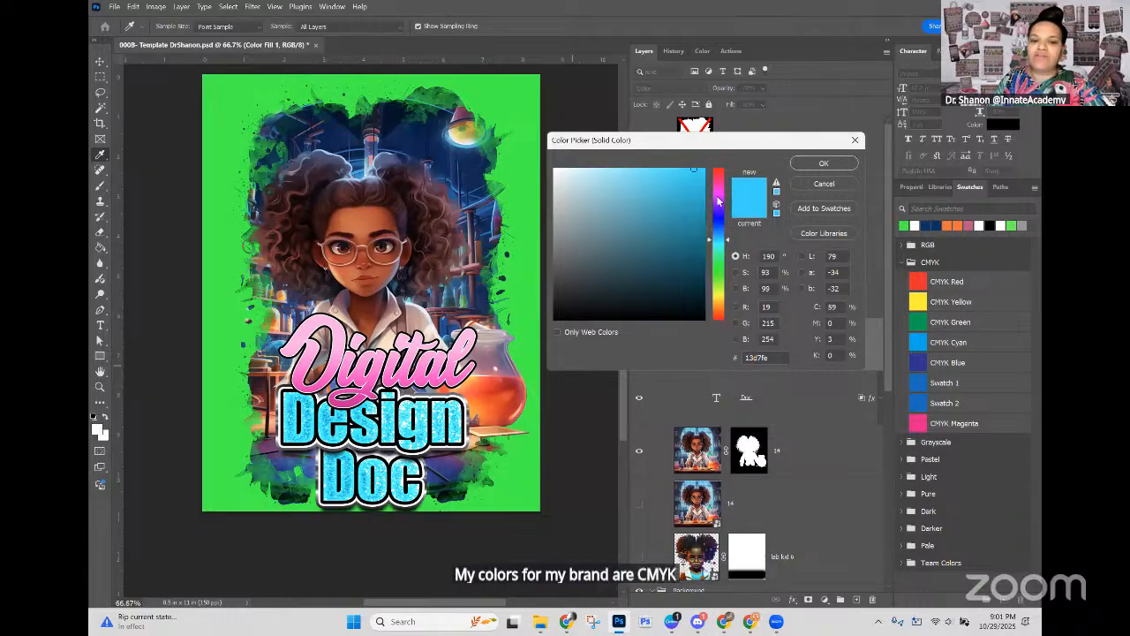
{"action": "left_click", "coordinate": [823, 184]}
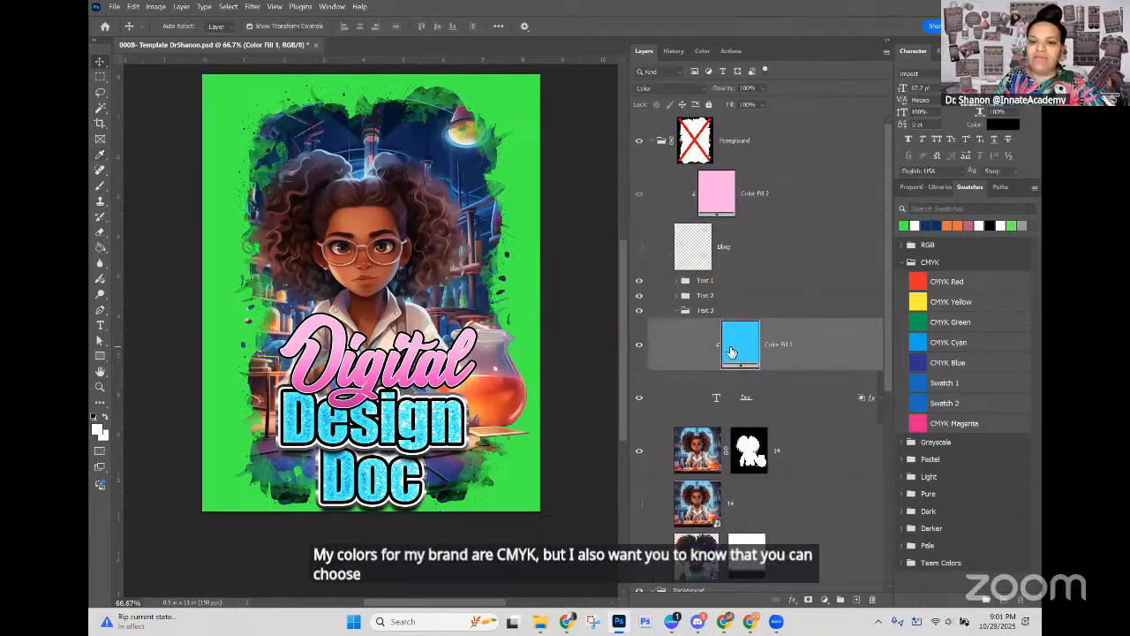
Step: Recolour the Text 3 group's colour fill with orange #d9925b sampled from the lab background
{"action": "double_click", "coordinate": [745, 358]}
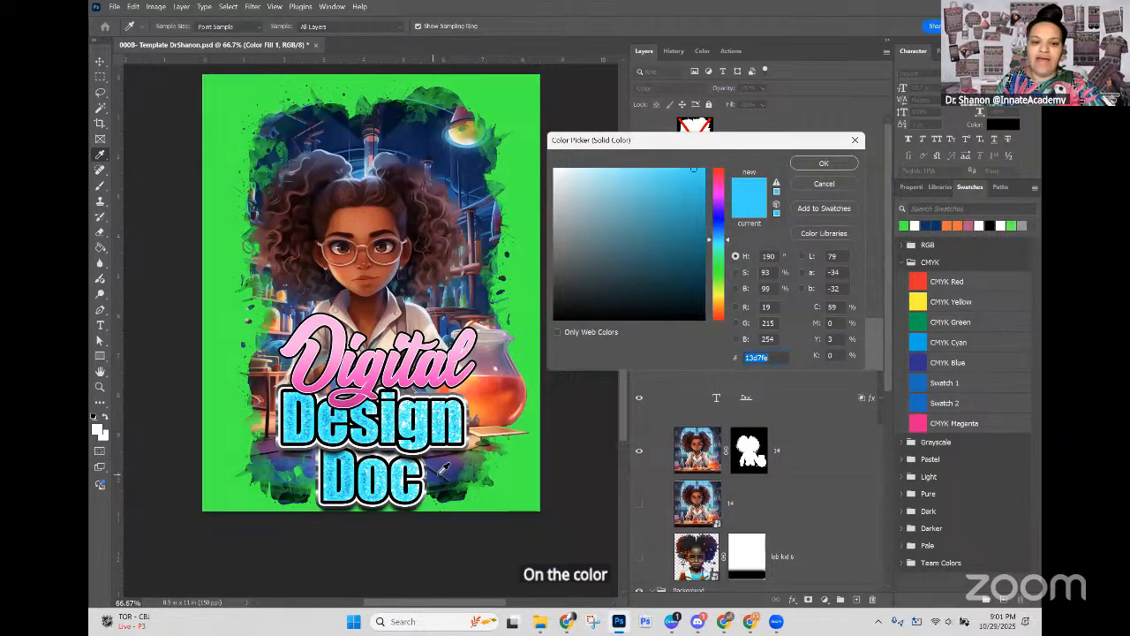
{"action": "left_click", "coordinate": [288, 291]}
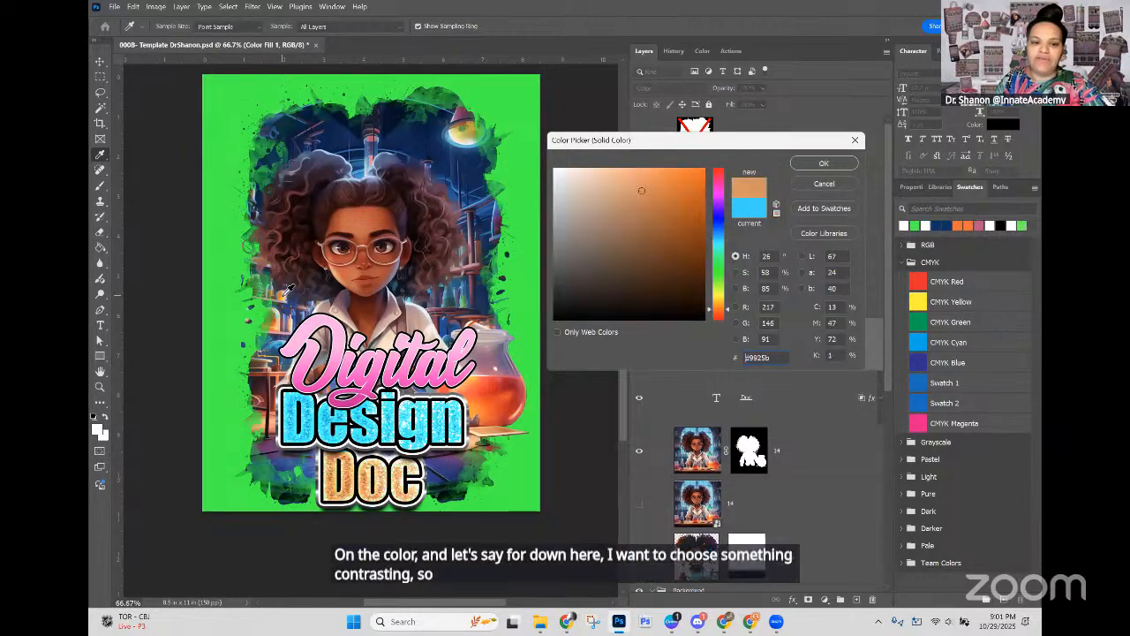
{"action": "left_click", "coordinate": [806, 166]}
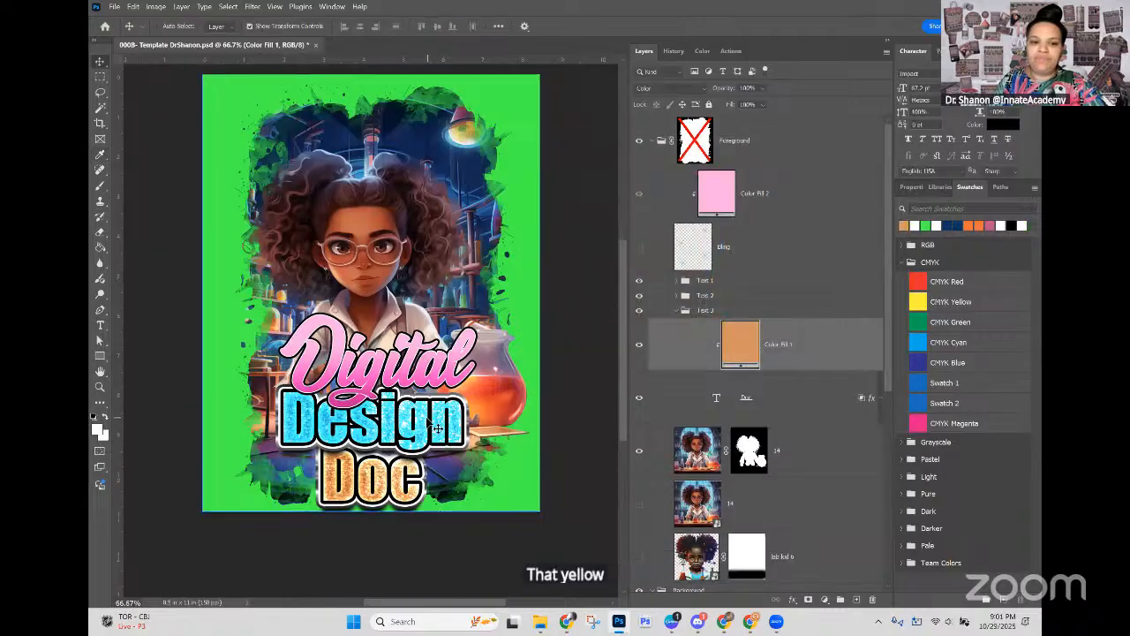
Step: Recolour the Text 2 group's colour fill for "Design" with green #3a8350 sampled from the artwork
{"action": "left_click", "coordinate": [706, 295]}
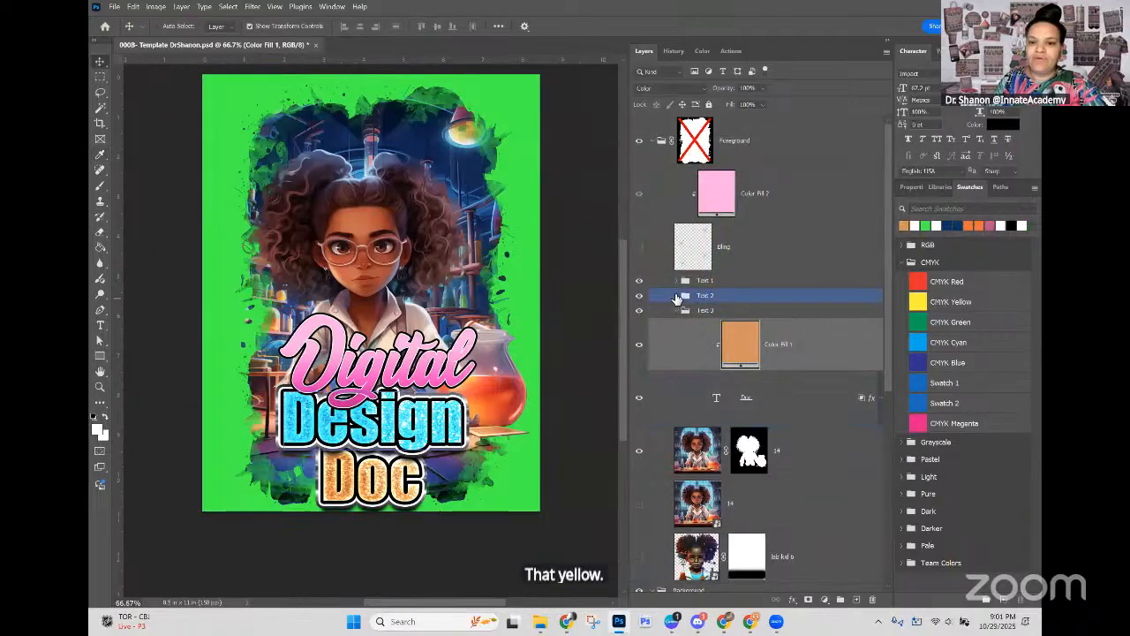
{"action": "left_click", "coordinate": [676, 295]}
{"action": "left_click", "coordinate": [749, 332]}
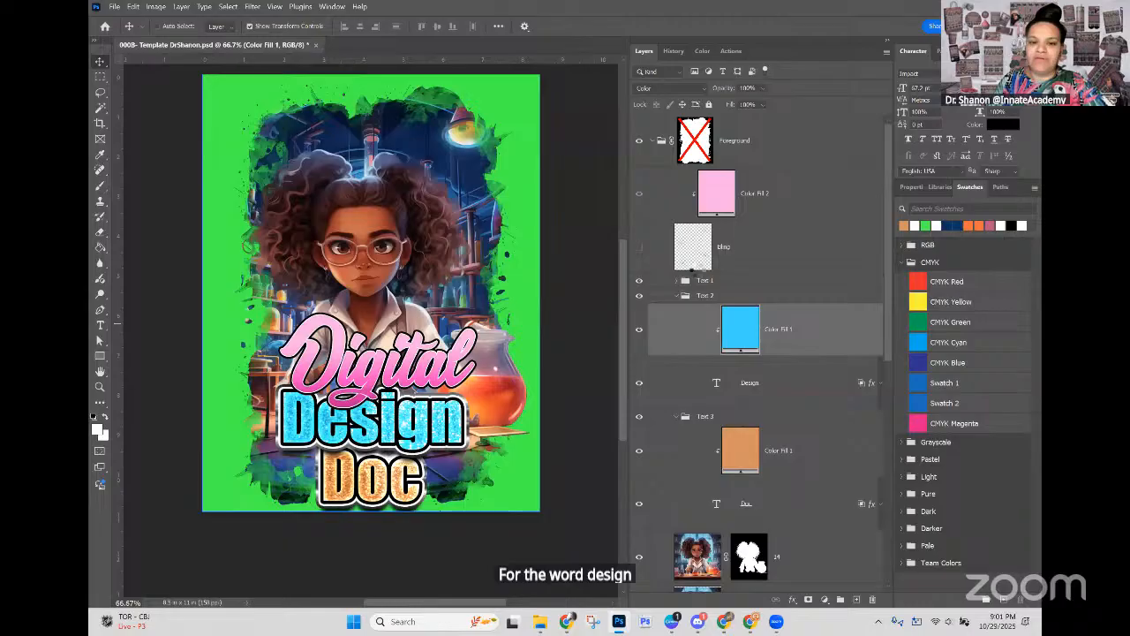
{"action": "double_click", "coordinate": [740, 328]}
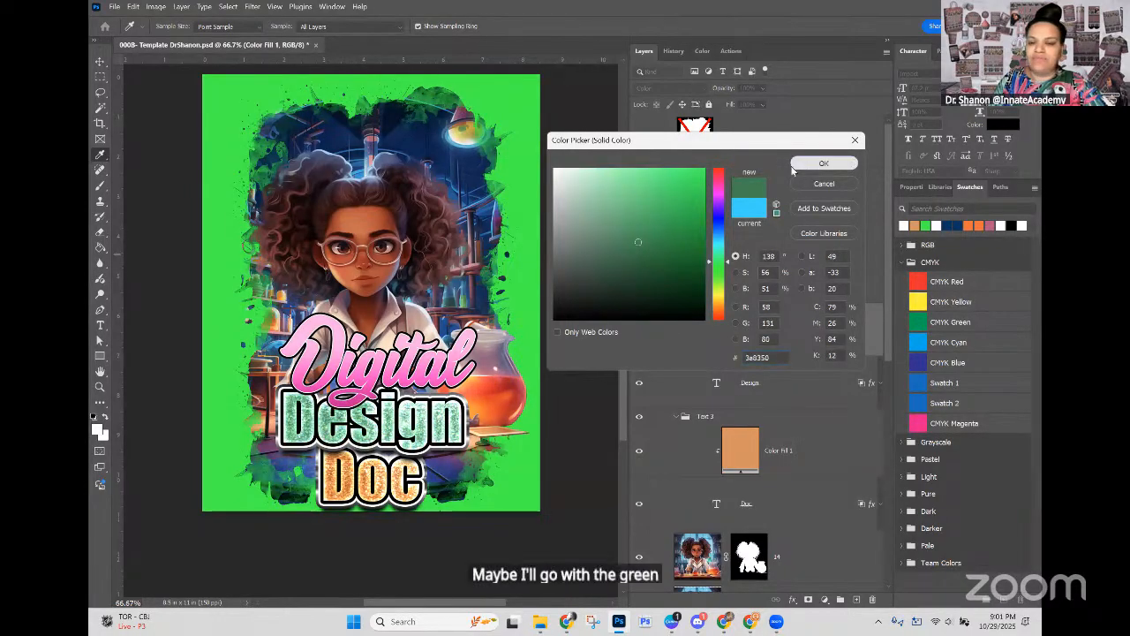
{"action": "left_click", "coordinate": [823, 163]}
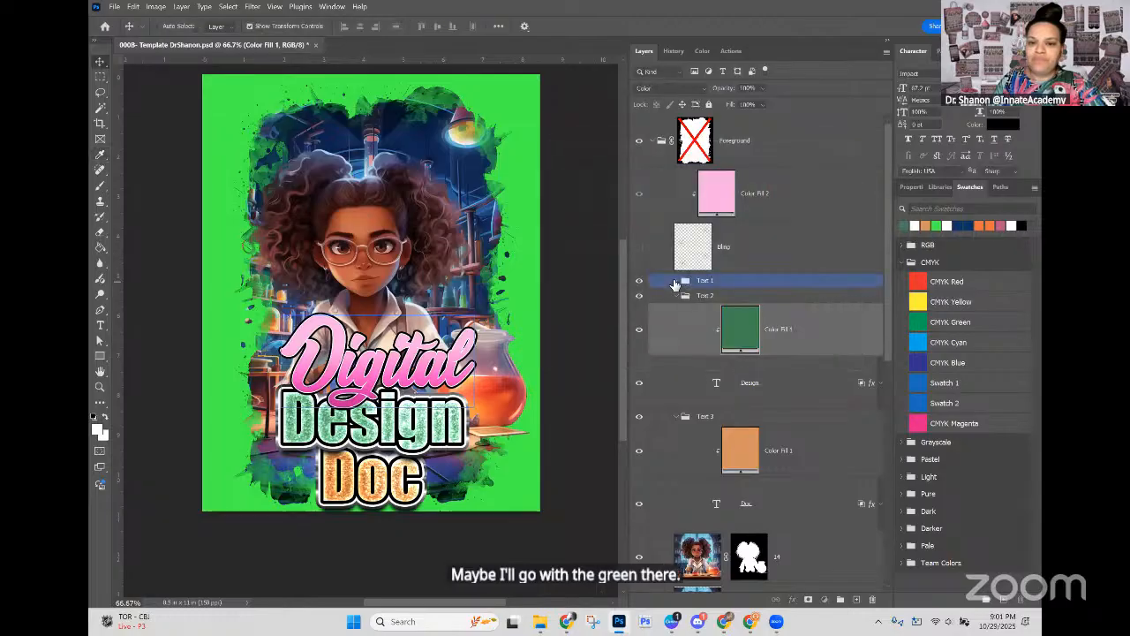
Step: Recolour the Text 1 group's colour fill for "Digital" with dark blue #303f8b sampled from the lower background artwork
{"action": "left_click", "coordinate": [676, 282]}
{"action": "left_click", "coordinate": [731, 316]}
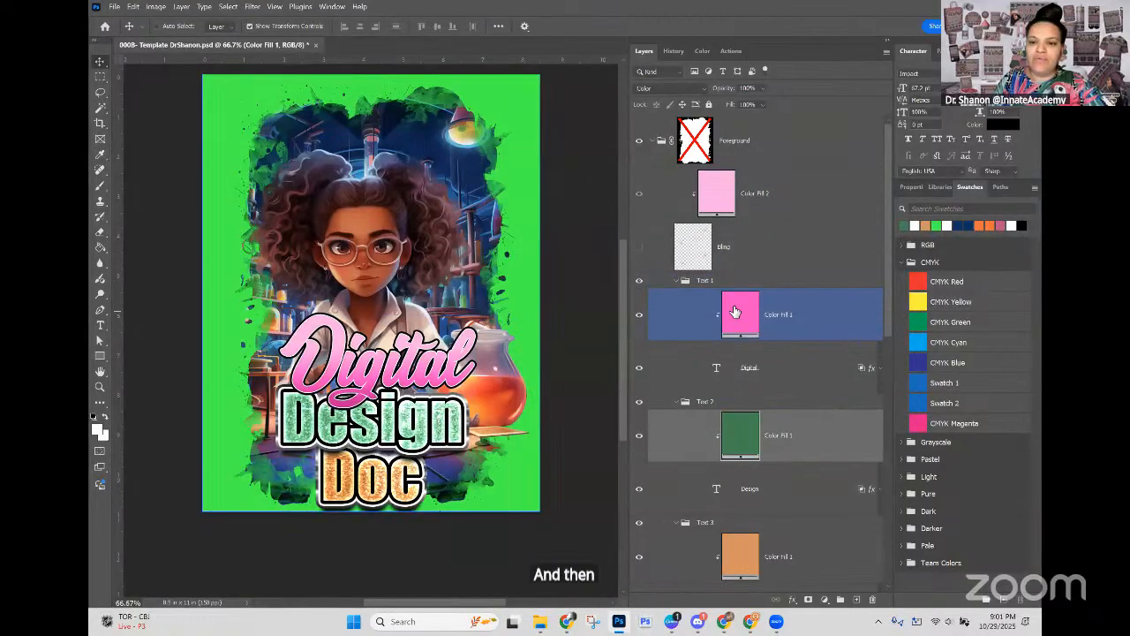
{"action": "double_click", "coordinate": [733, 313]}
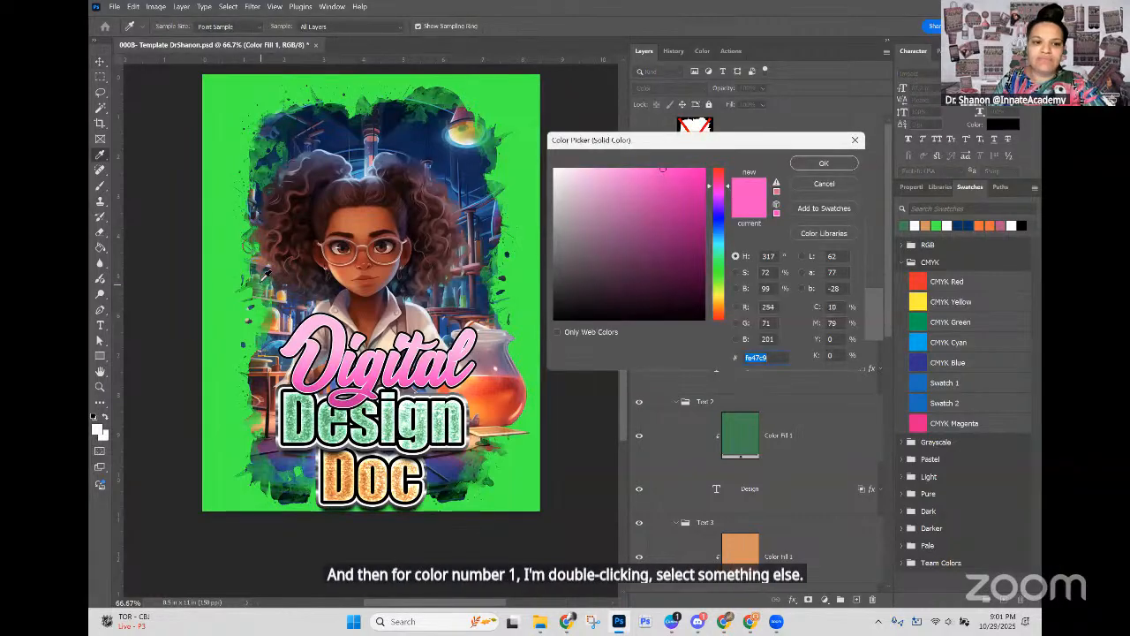
{"action": "left_click", "coordinate": [292, 447]}
{"action": "left_click", "coordinate": [275, 452]}
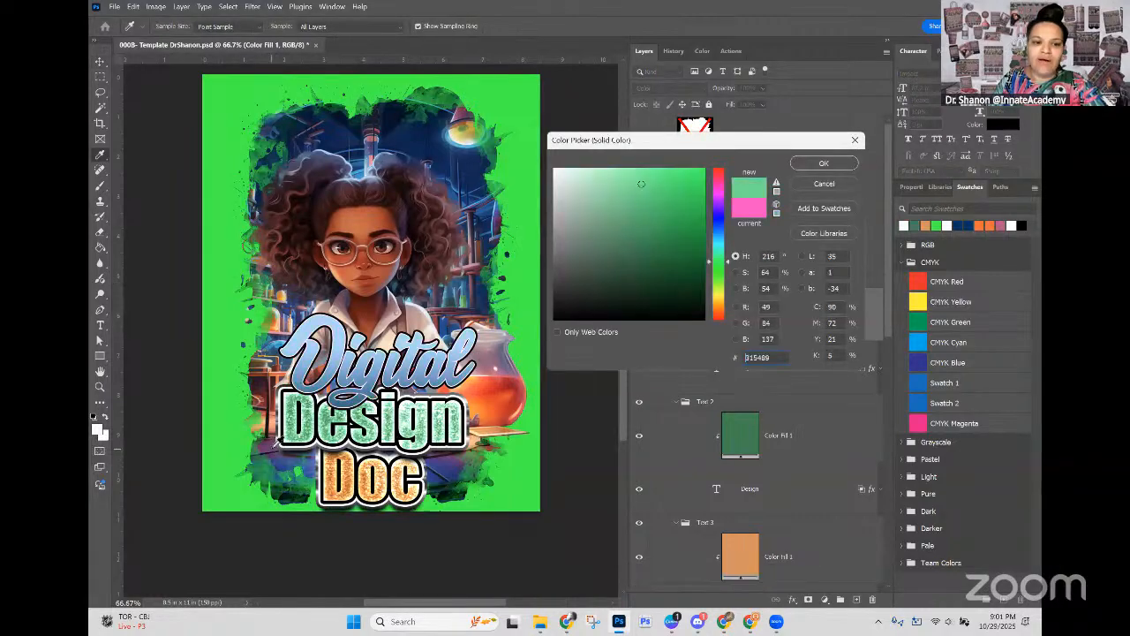
{"action": "left_click", "coordinate": [279, 456]}
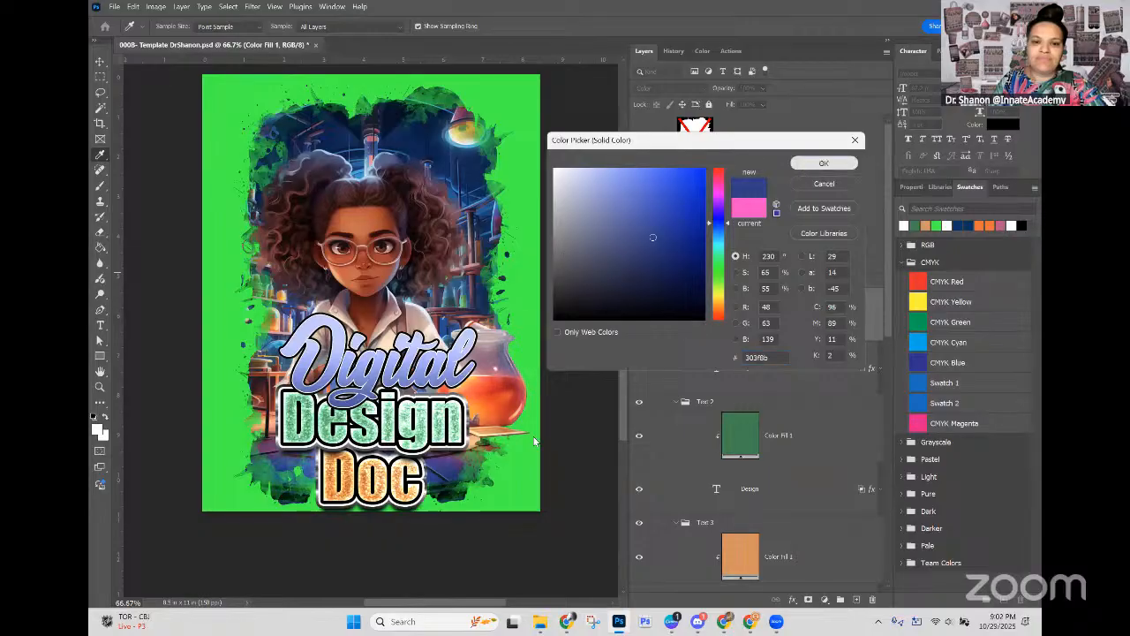
{"action": "key", "text": "Return"}
{"action": "key", "text": "v"}
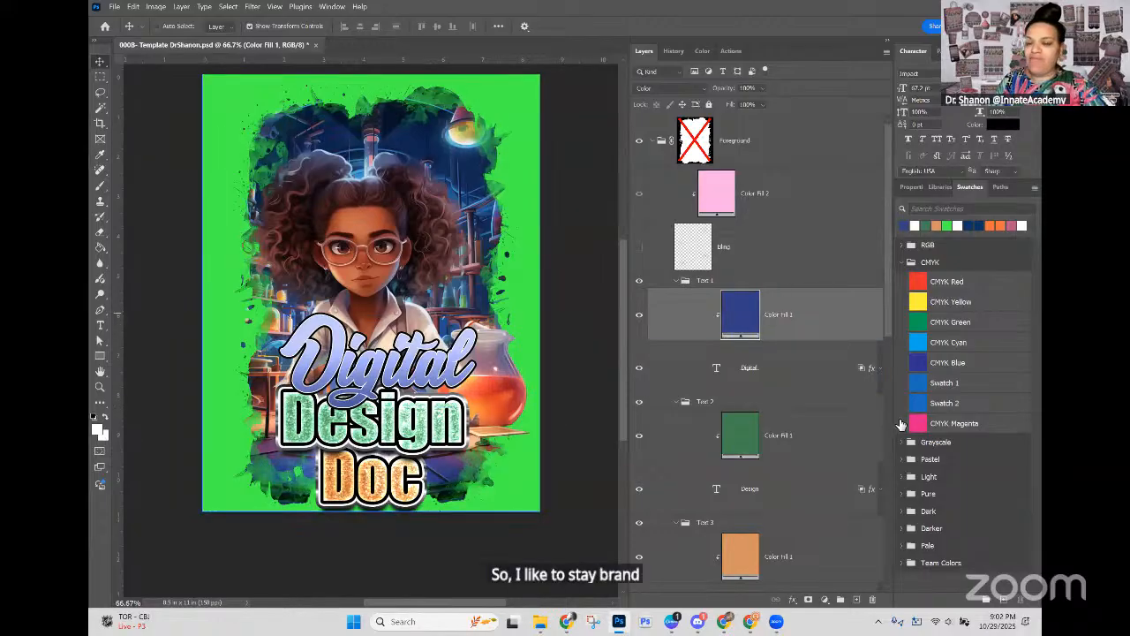
Step: Fill the Text 1 group's colour fill layer with the CMYK Magenta swatch
{"action": "left_click", "coordinate": [918, 423]}
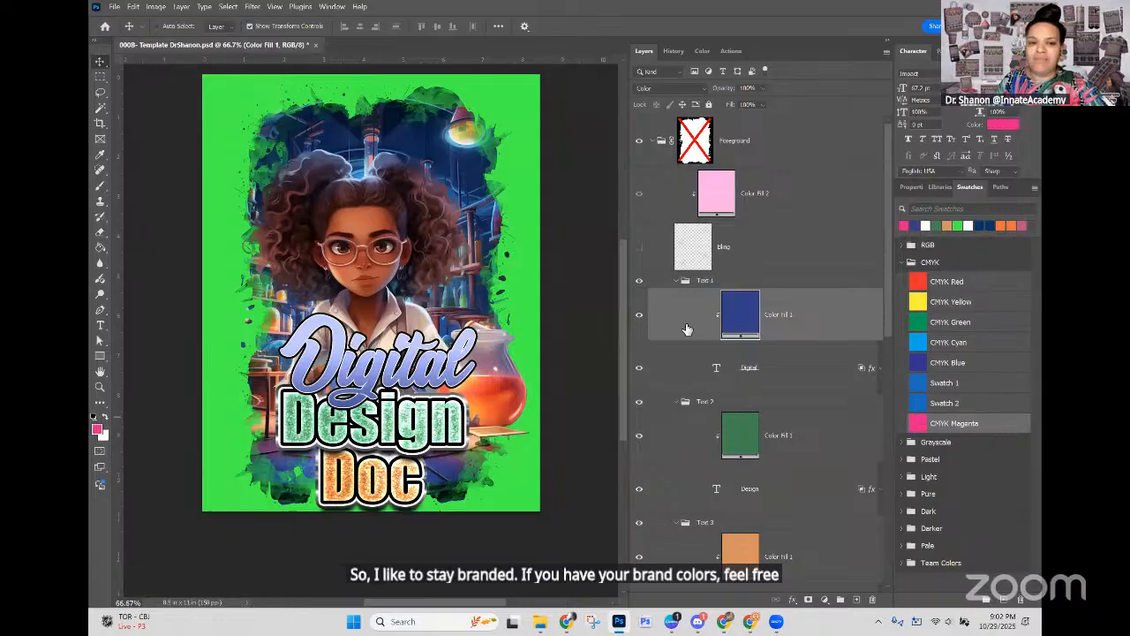
{"action": "key", "text": "alt+BackSpace"}
{"action": "left_click", "coordinate": [706, 367]}
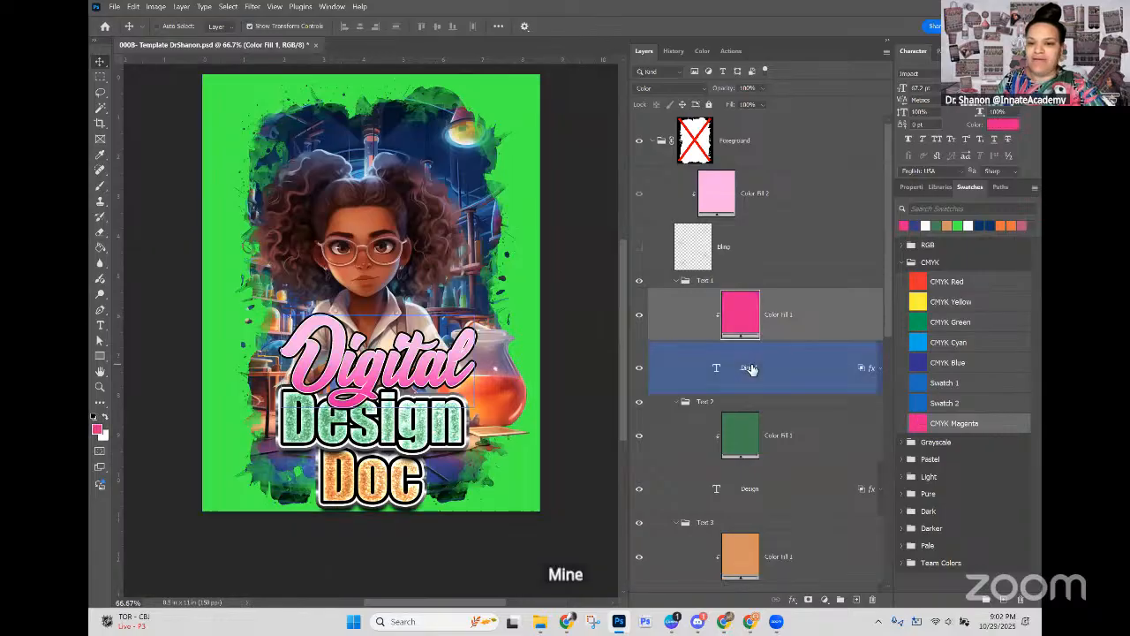
Step: Fill the Text 2 group's colour fill layer with the CMYK Cyan swatch
{"action": "left_click", "coordinate": [743, 437]}
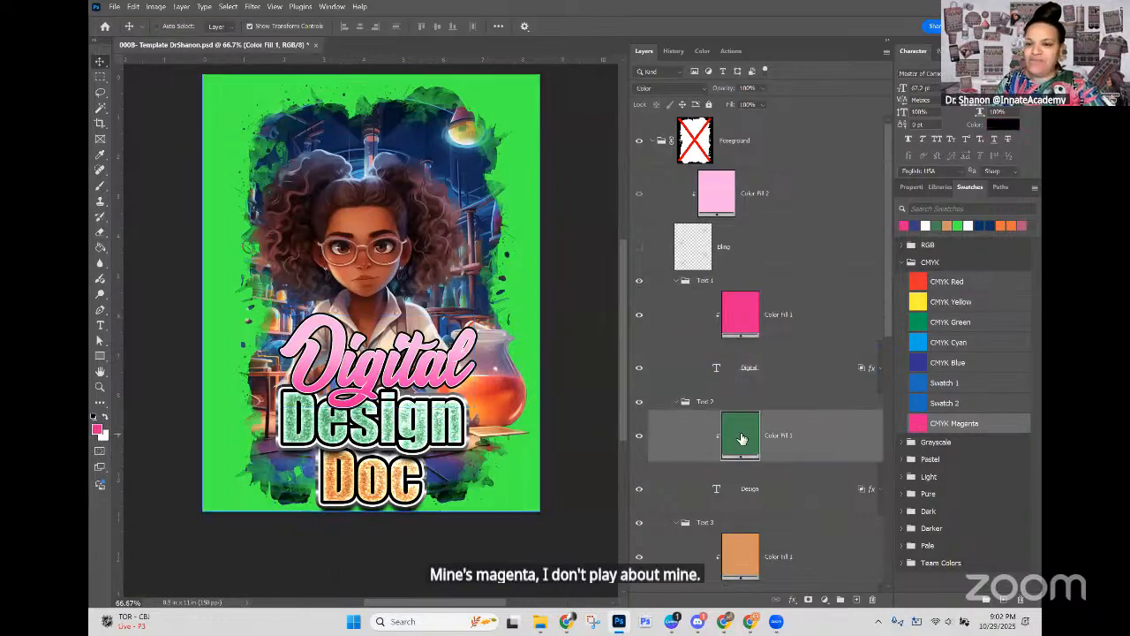
{"action": "left_click", "coordinate": [923, 349]}
{"action": "key", "text": "alt+BackSpace"}
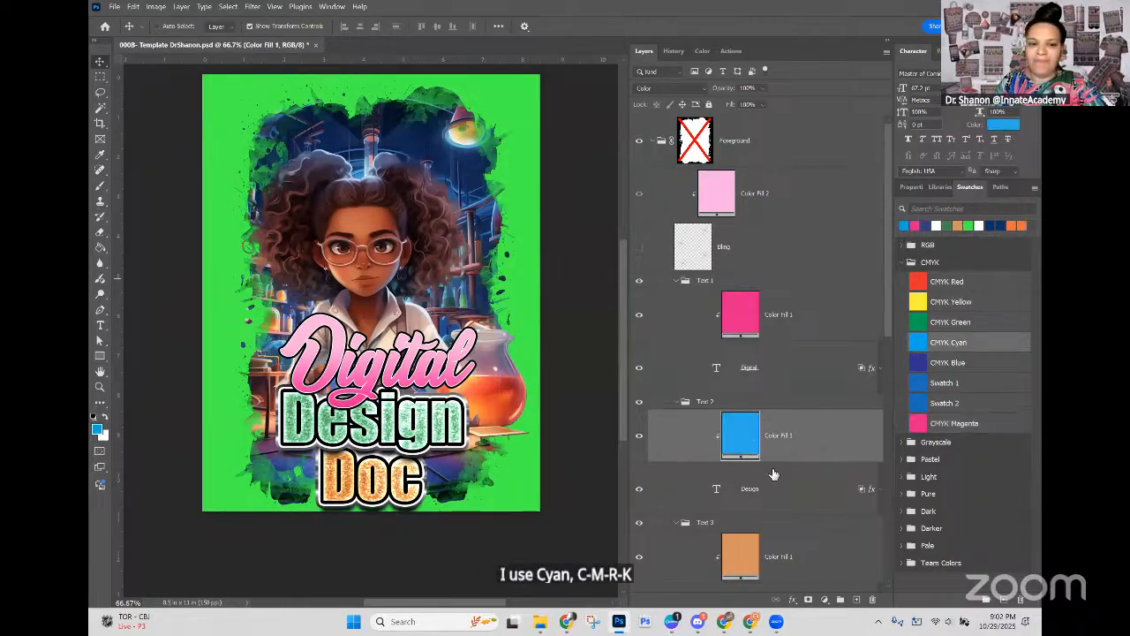
Step: Fill the Text 3 group's colour fill layer with the CMYK Yellow swatch
{"action": "scroll", "coordinate": [779, 489], "scroll_direction": "down", "scroll_amount": 3}
{"action": "left_click", "coordinate": [747, 450]}
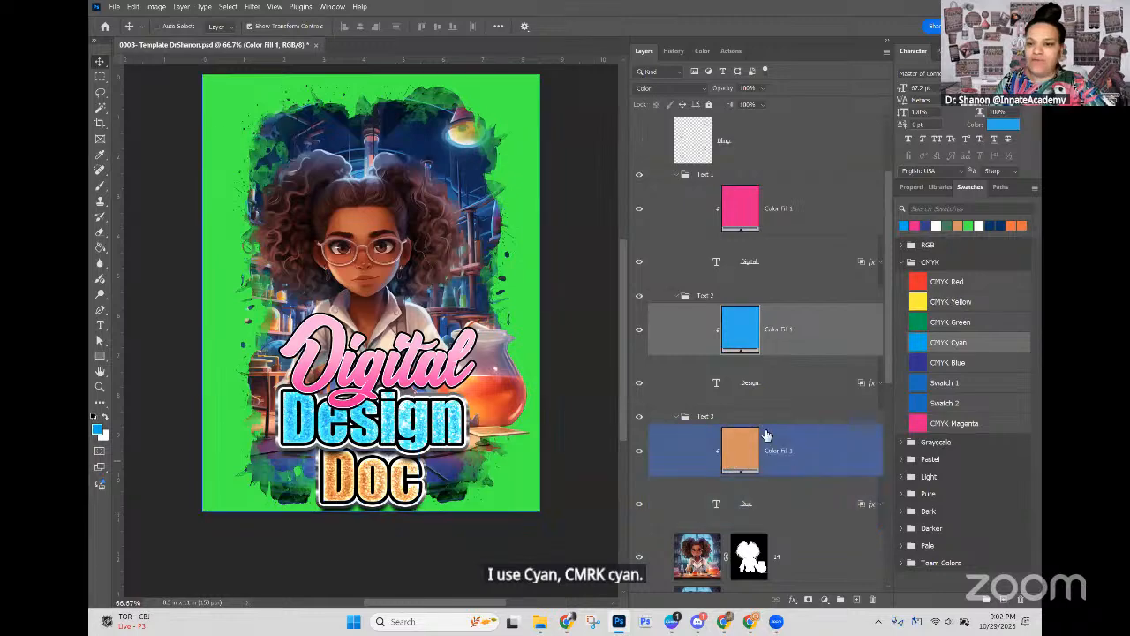
{"action": "left_click", "coordinate": [920, 301]}
{"action": "key", "text": "alt+BackSpace"}
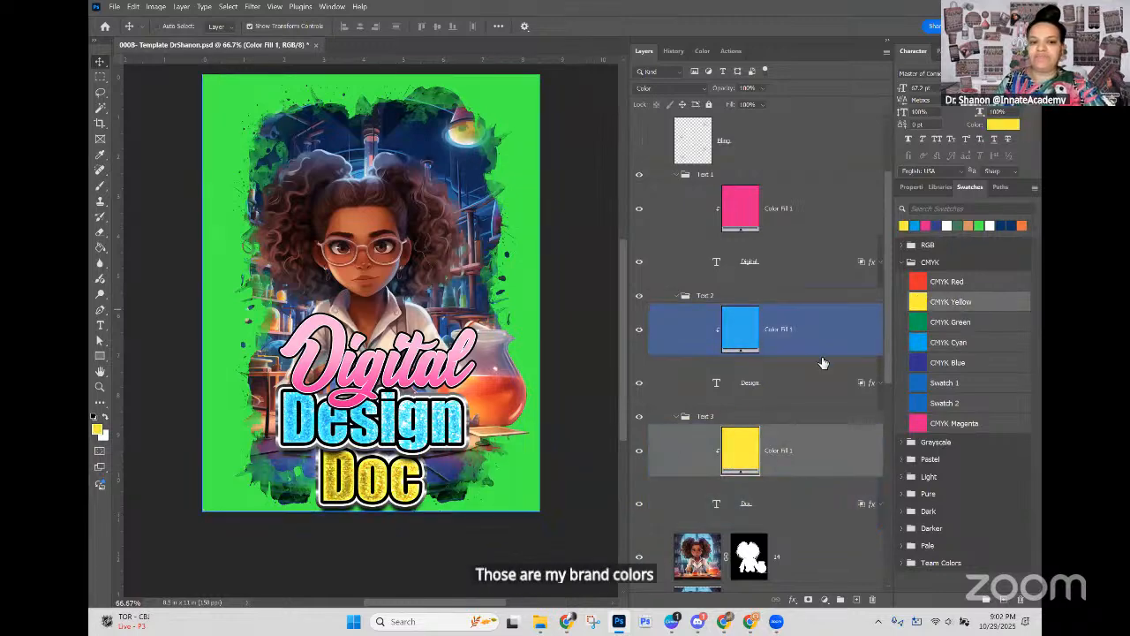
Step: Open the layer style presets for the "Digital" text layer and expand the Innate Academy Styles0 set
{"action": "left_click", "coordinate": [809, 212]}
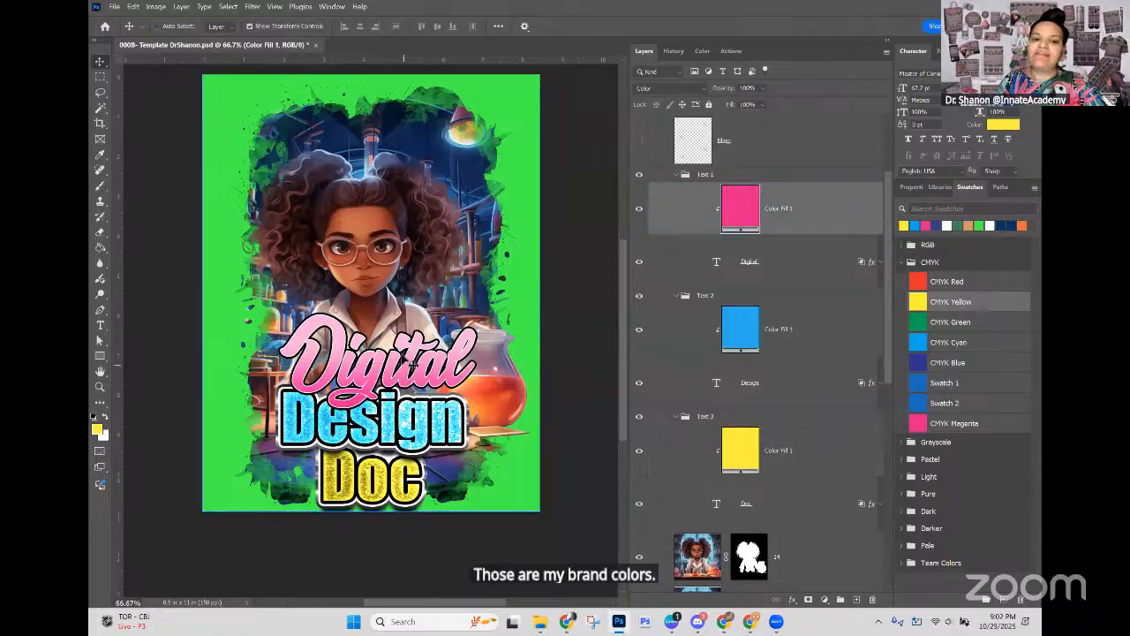
{"action": "right_click", "coordinate": [413, 355]}
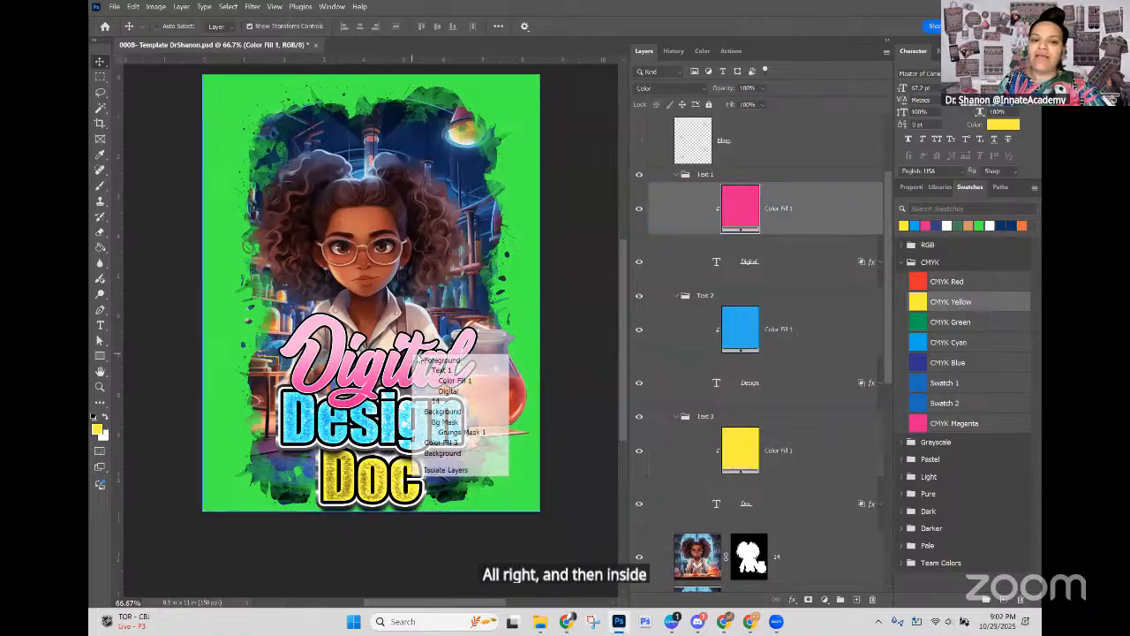
{"action": "left_click", "coordinate": [454, 395]}
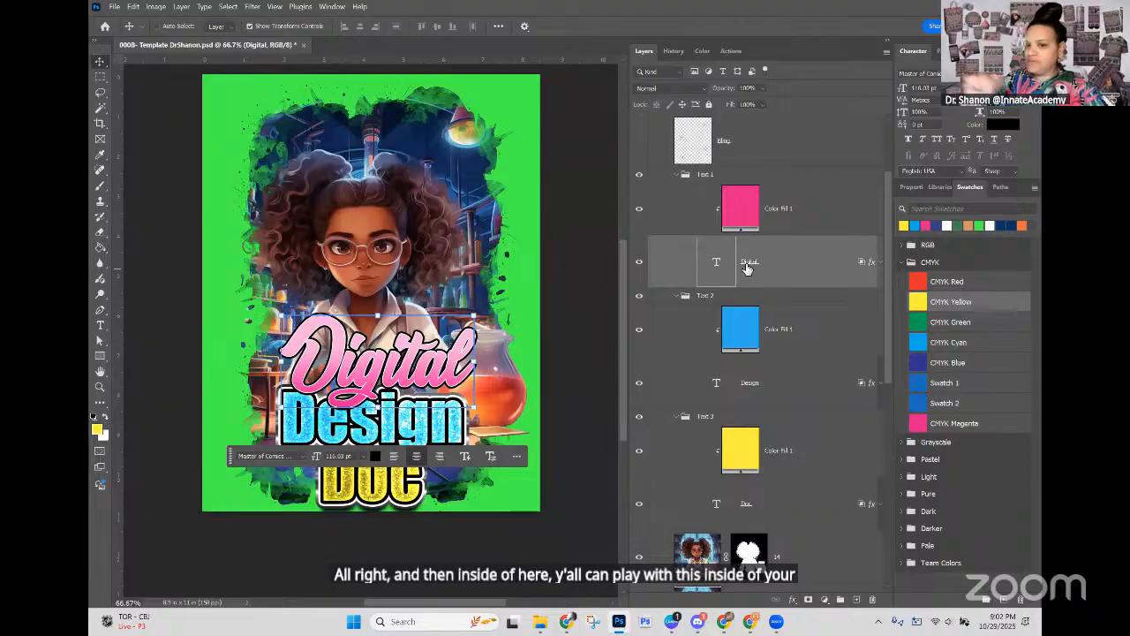
{"action": "double_click", "coordinate": [871, 266]}
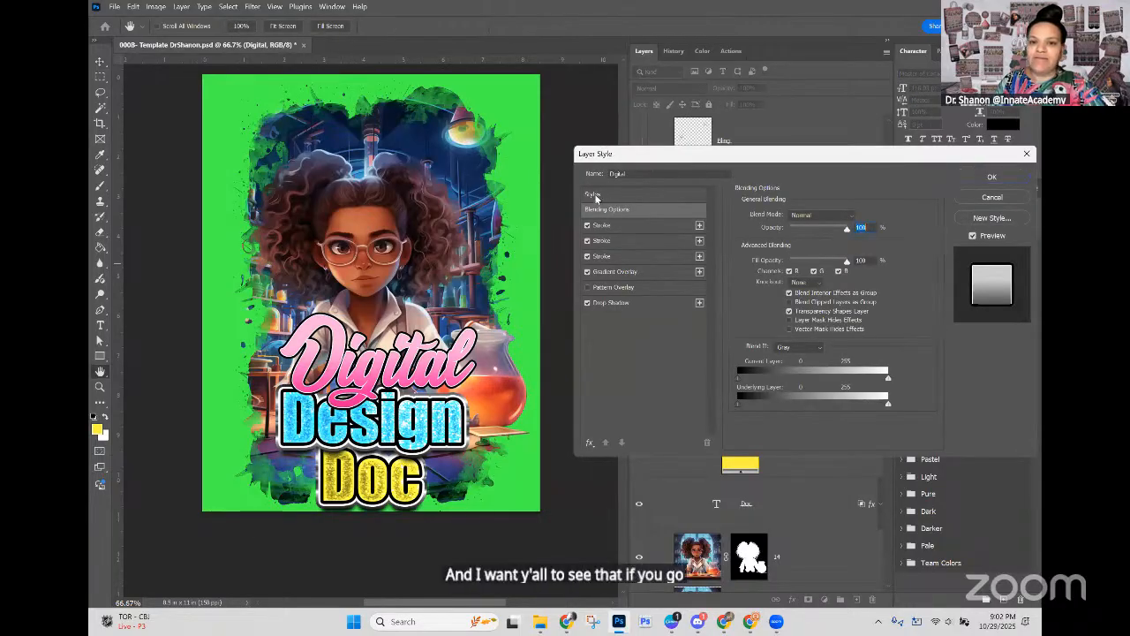
{"action": "left_click", "coordinate": [605, 196]}
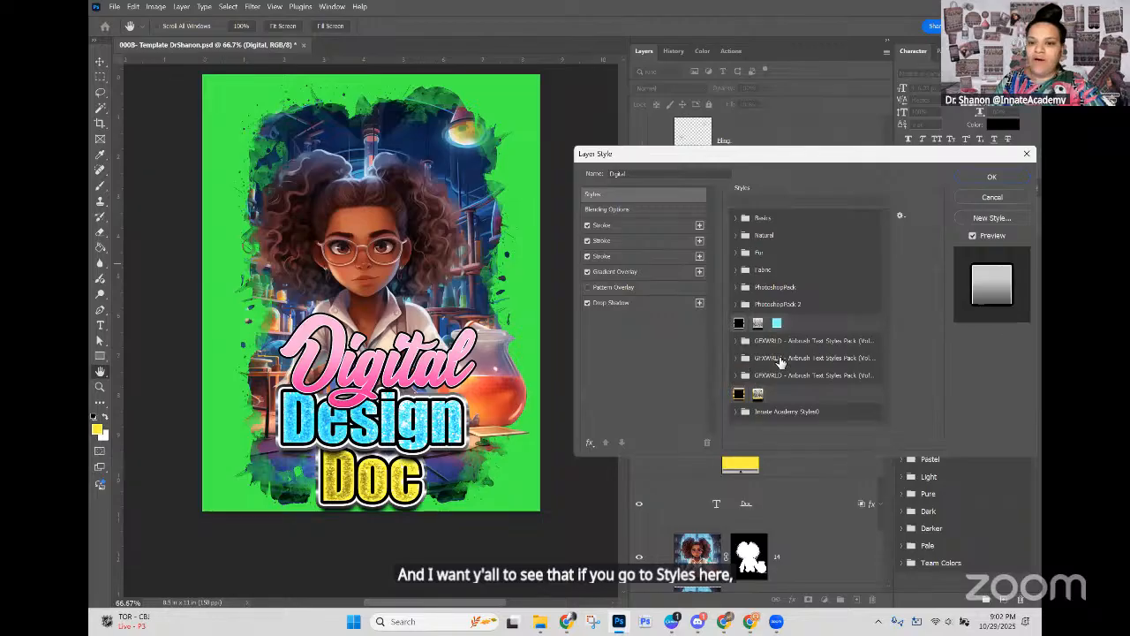
{"action": "scroll", "coordinate": [787, 362], "scroll_direction": "down", "scroll_amount": 4}
{"action": "scroll", "coordinate": [792, 363], "scroll_direction": "down", "scroll_amount": 2}
{"action": "left_click", "coordinate": [745, 411]}
{"action": "scroll", "coordinate": [752, 423], "scroll_direction": "down", "scroll_amount": 1}
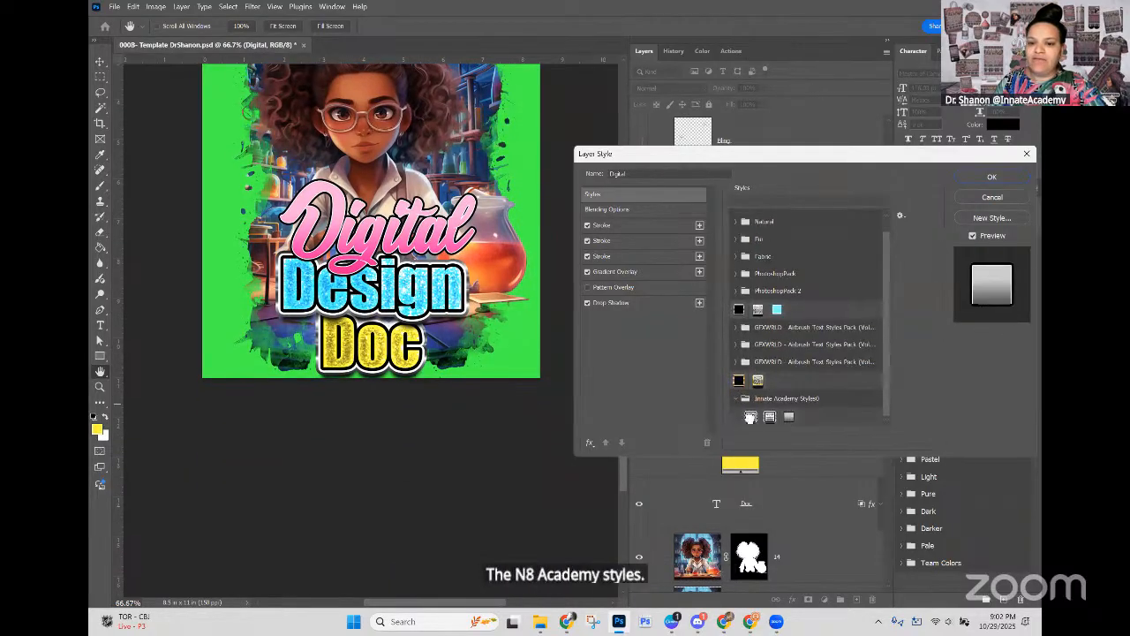
Step: Try the three Innate Academy style presets on "Digital", ending with the glitter one, and cancel the style change
{"action": "left_click", "coordinate": [769, 416]}
{"action": "left_click", "coordinate": [771, 417]}
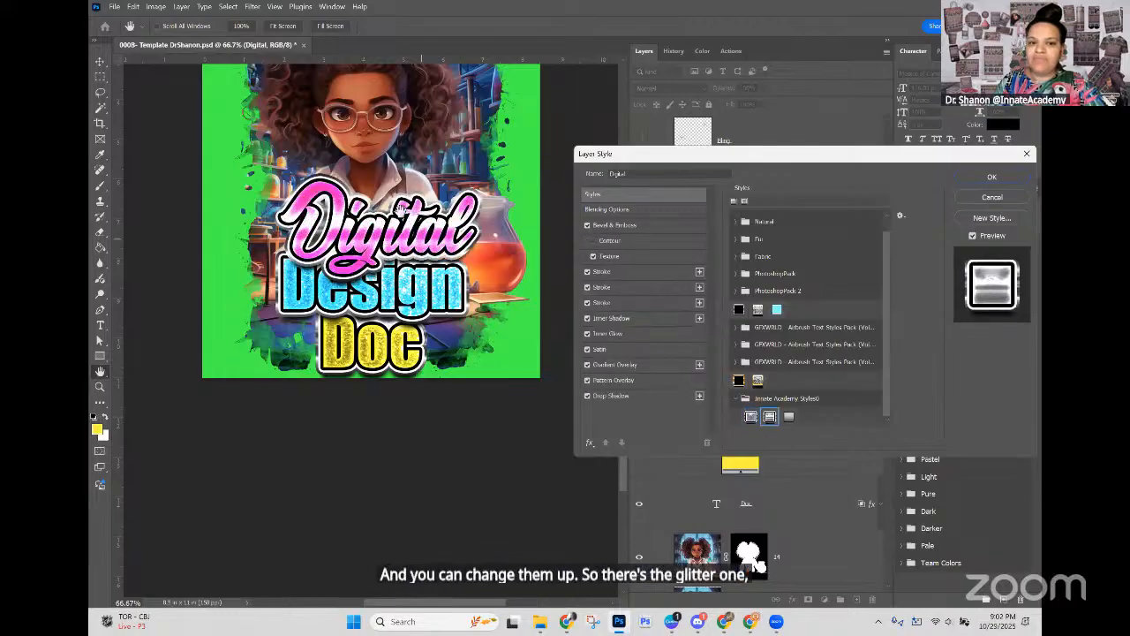
{"action": "left_click", "coordinate": [787, 416]}
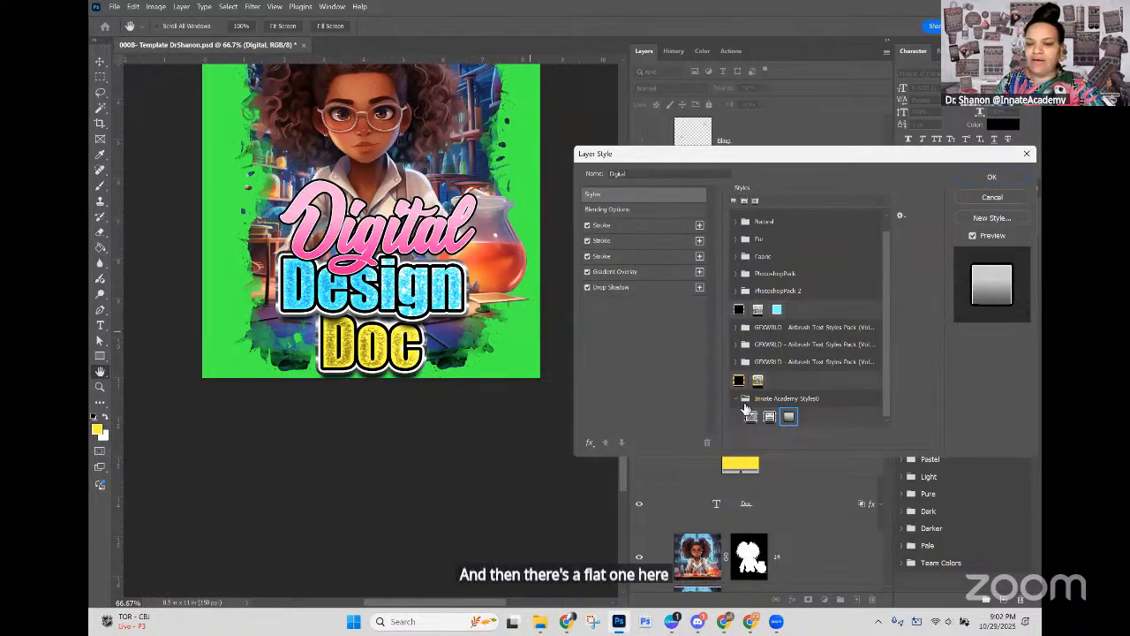
{"action": "left_click", "coordinate": [771, 420]}
{"action": "left_click", "coordinate": [750, 419]}
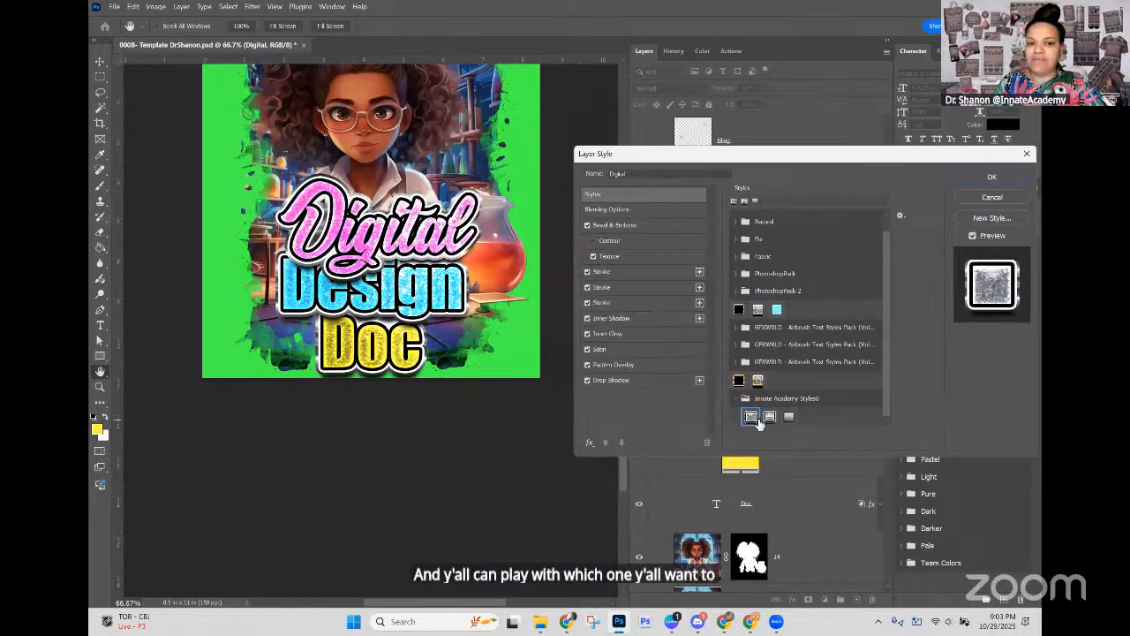
{"action": "left_click", "coordinate": [994, 197]}
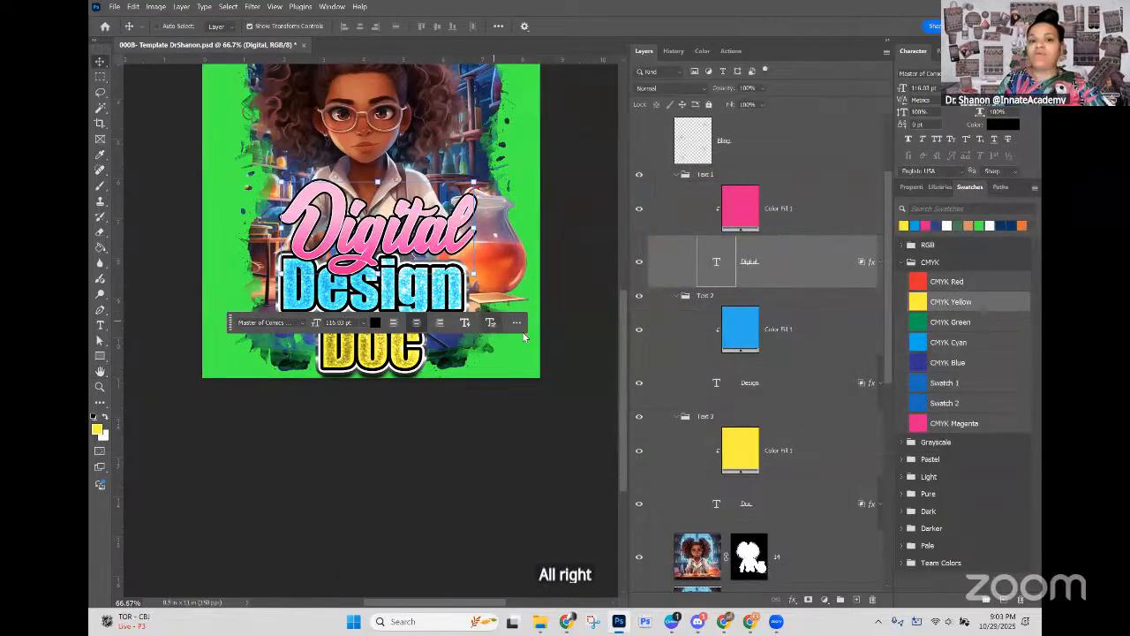
Step: Move the floating contextual task bar off the title to the upper edge of the artwork
{"action": "scroll", "coordinate": [551, 340], "scroll_direction": "up", "scroll_amount": 5}
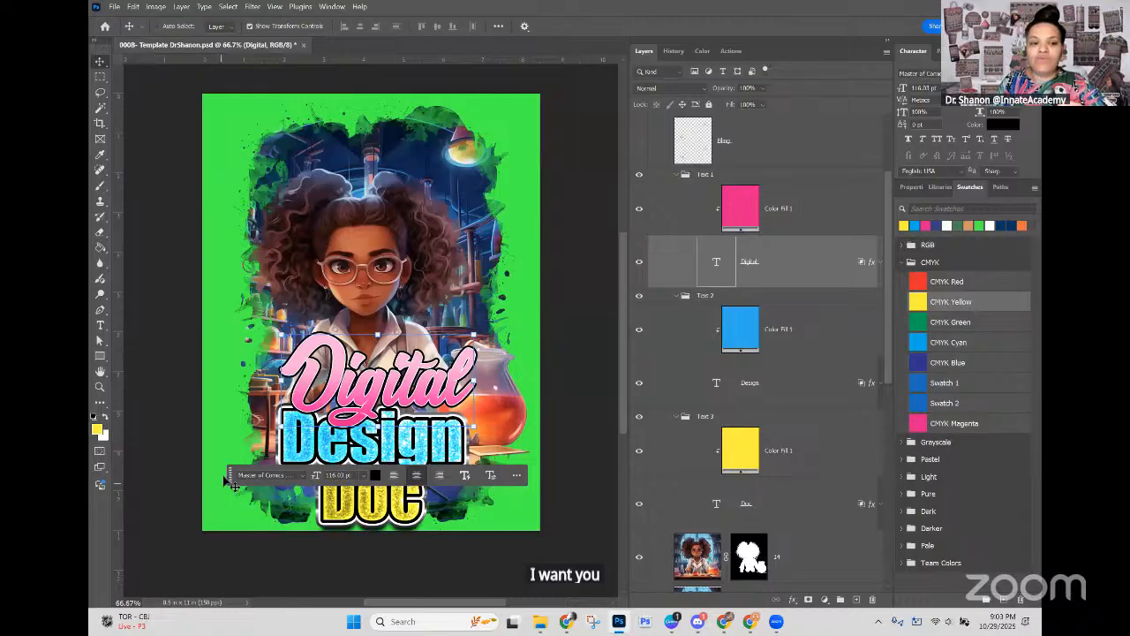
{"action": "left_click_drag", "start_coordinate": [231, 476], "coordinate": [280, 88]}
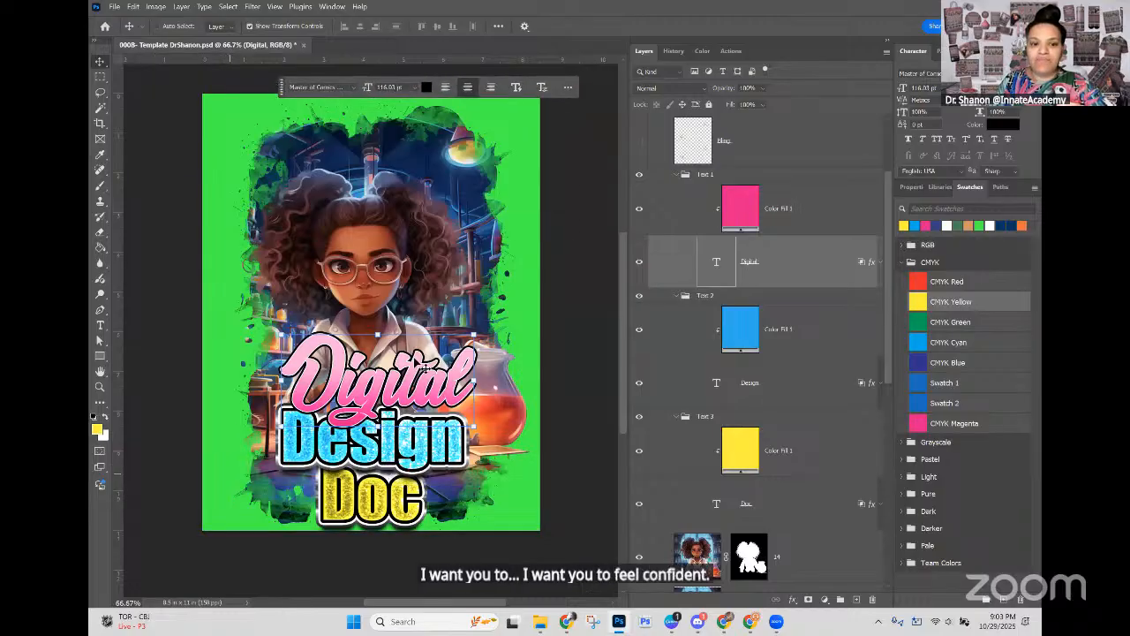
{"action": "left_click", "coordinate": [374, 499]}
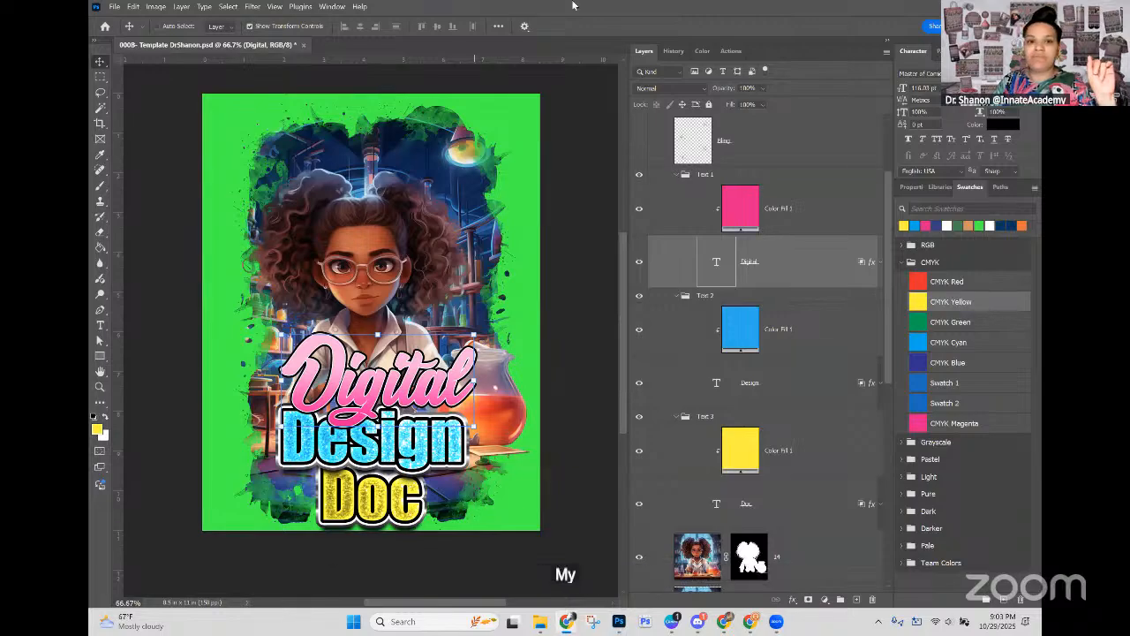
Step: Switch to Midjourney in the browser and review yesterday's animal illustrations, gingerbread letters, seamless patterns and watercolor backgrounds
{"action": "key", "text": "alt+Tab"}
{"action": "scroll", "coordinate": [465, 311], "scroll_direction": "up", "scroll_amount": 7}
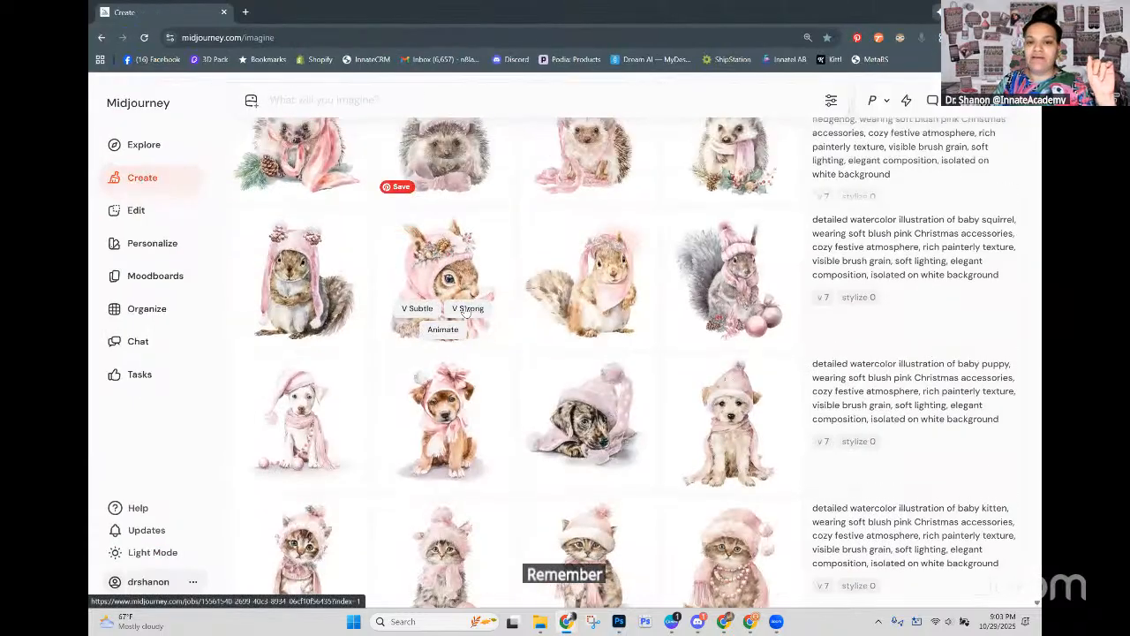
{"action": "scroll", "coordinate": [468, 306], "scroll_direction": "up", "scroll_amount": 10}
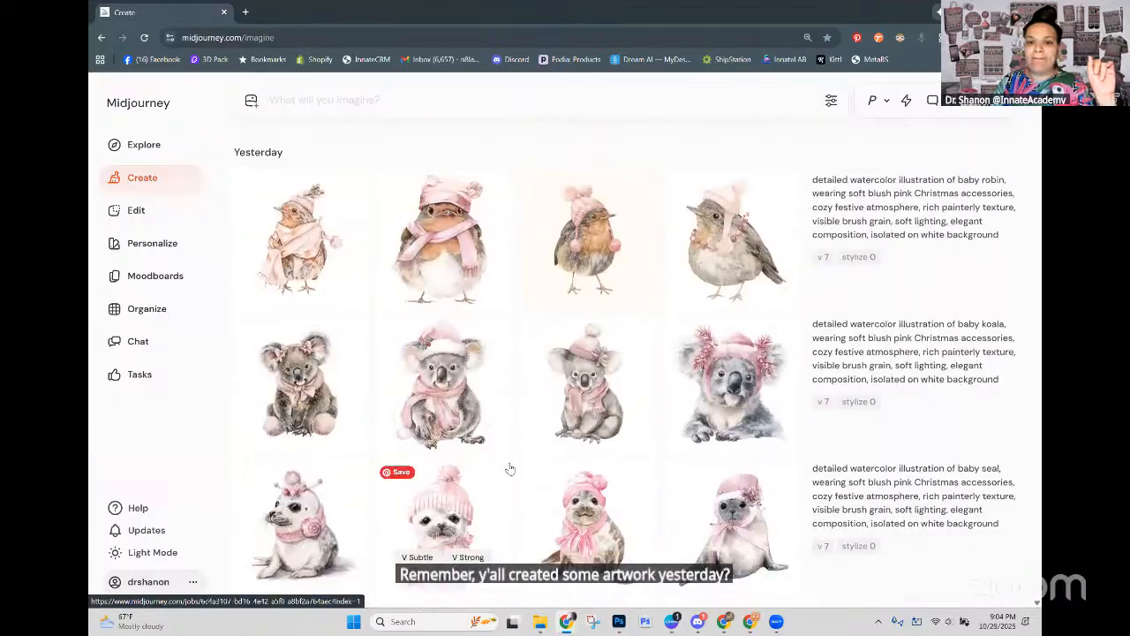
{"action": "scroll", "coordinate": [515, 470], "scroll_direction": "down", "scroll_amount": 5}
{"action": "scroll", "coordinate": [521, 459], "scroll_direction": "down", "scroll_amount": 12}
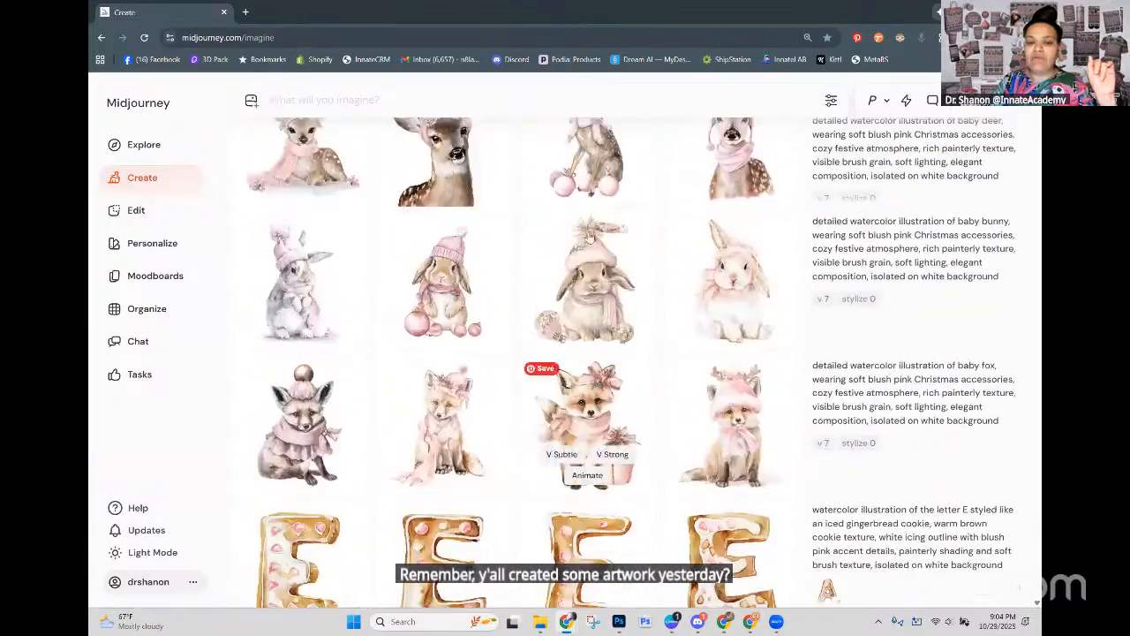
{"action": "scroll", "coordinate": [671, 397], "scroll_direction": "down", "scroll_amount": 7}
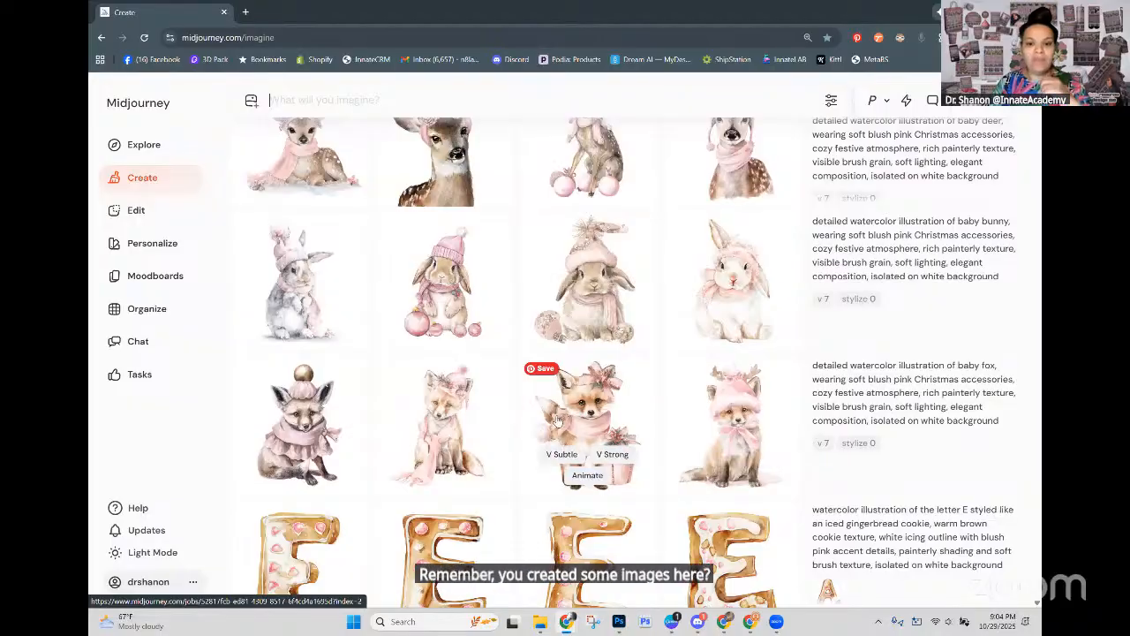
{"action": "scroll", "coordinate": [676, 369], "scroll_direction": "down", "scroll_amount": 10}
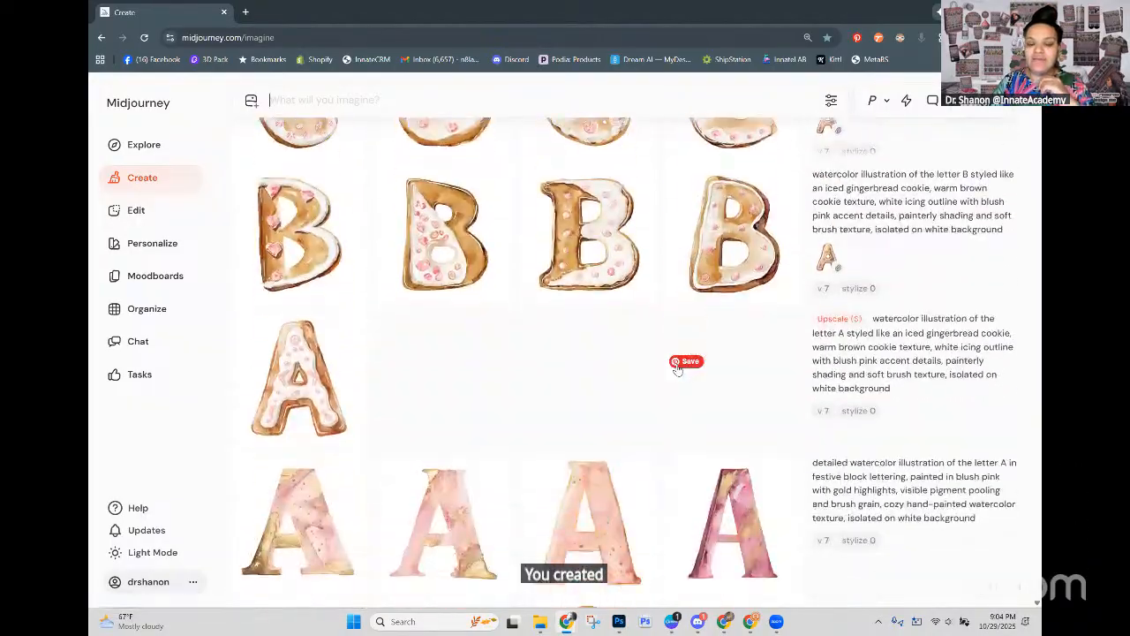
{"action": "scroll", "coordinate": [677, 369], "scroll_direction": "down", "scroll_amount": 10}
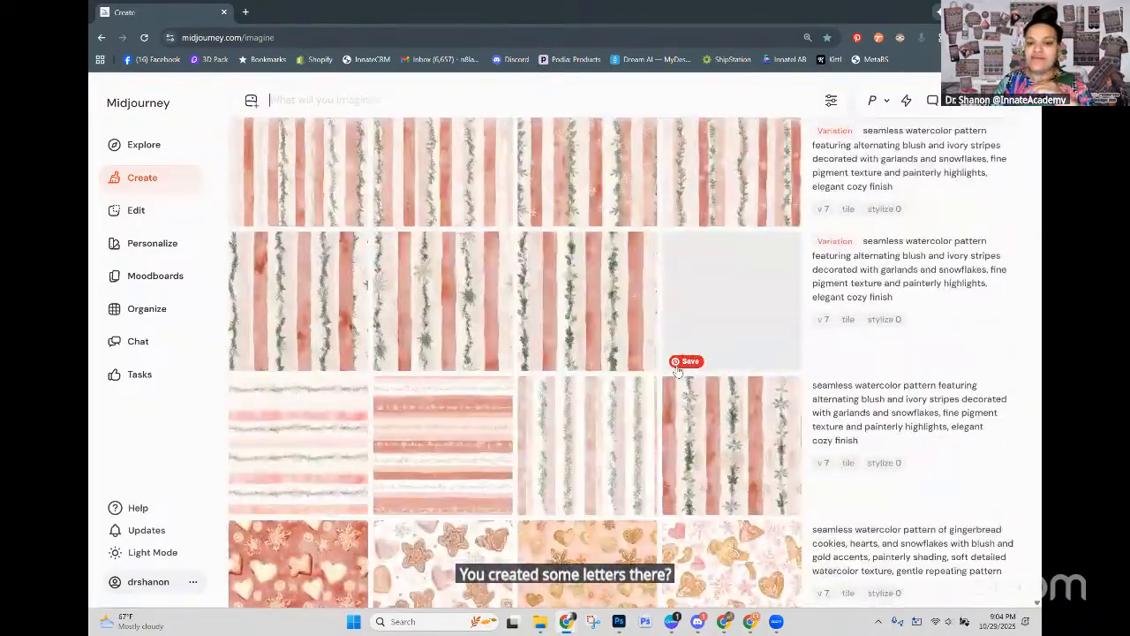
{"action": "scroll", "coordinate": [718, 428], "scroll_direction": "down", "scroll_amount": 1}
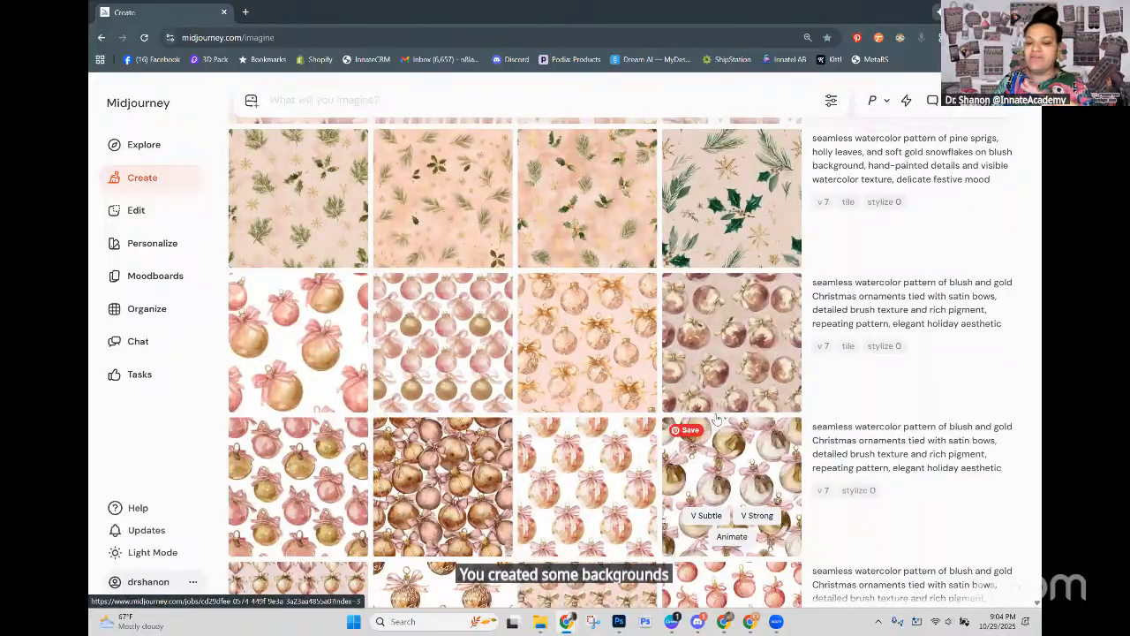
{"action": "scroll", "coordinate": [718, 427], "scroll_direction": "down", "scroll_amount": 10}
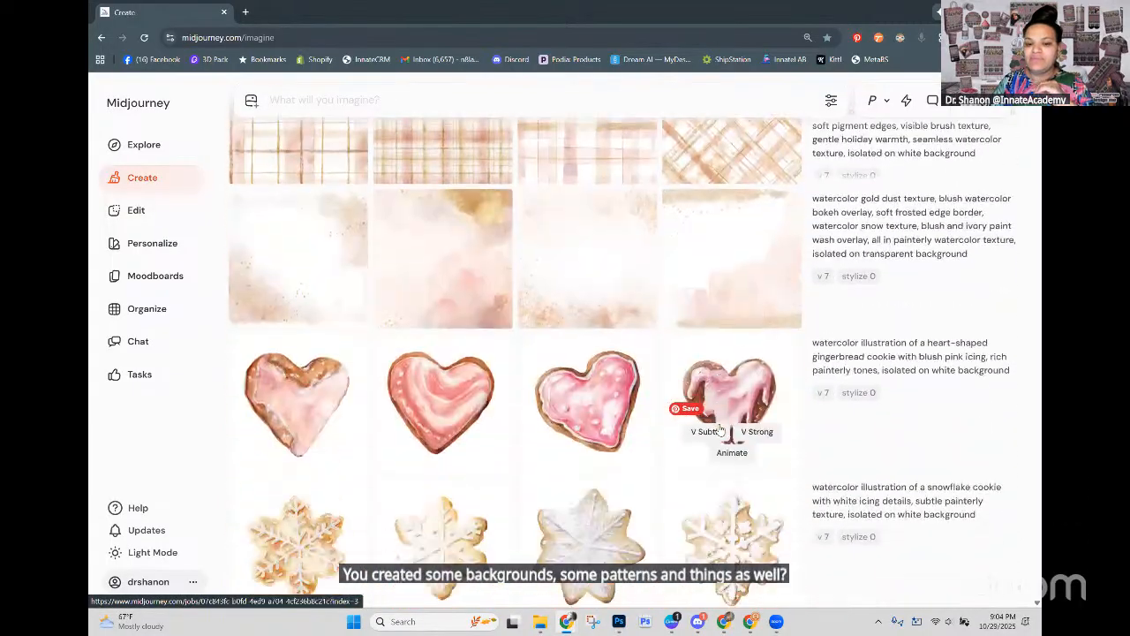
{"action": "scroll", "coordinate": [704, 446], "scroll_direction": "down", "scroll_amount": 6}
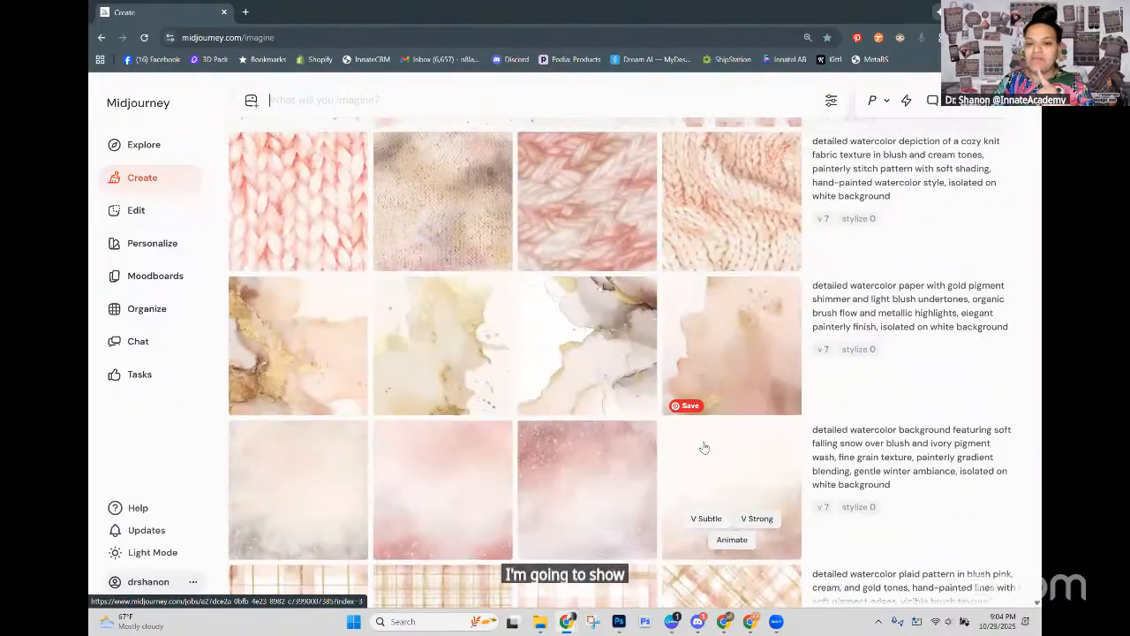
Step: Compare the parameters of the plaid, knit and ornament patterns to see which were generated with the tile option
{"action": "scroll", "coordinate": [708, 461], "scroll_direction": "down", "scroll_amount": 1}
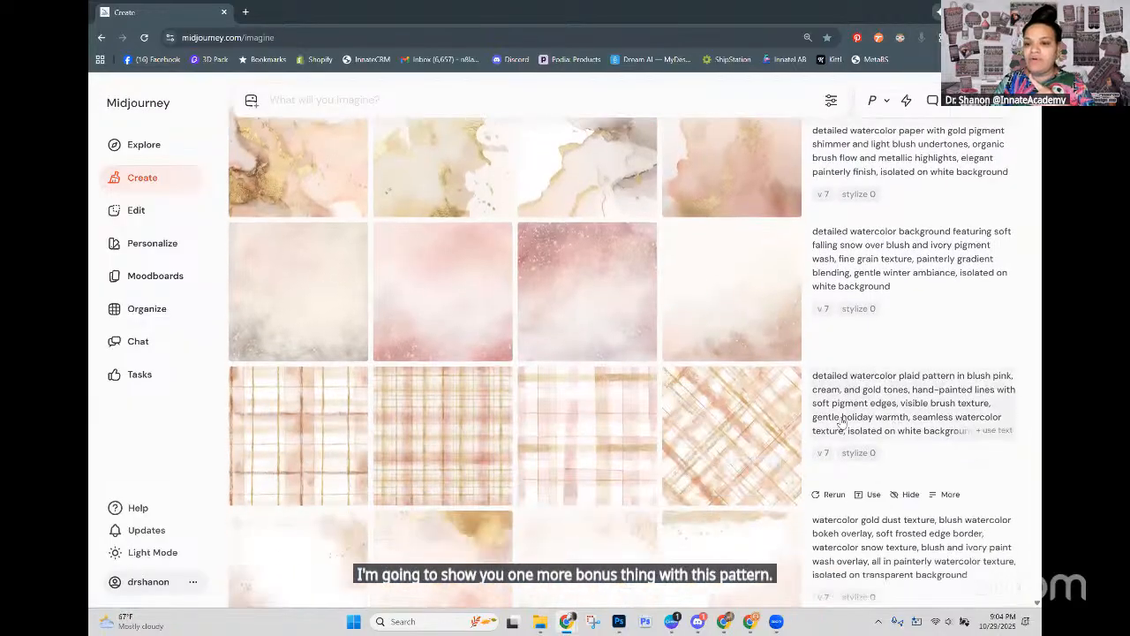
{"action": "scroll", "coordinate": [653, 427], "scroll_direction": "down", "scroll_amount": 1}
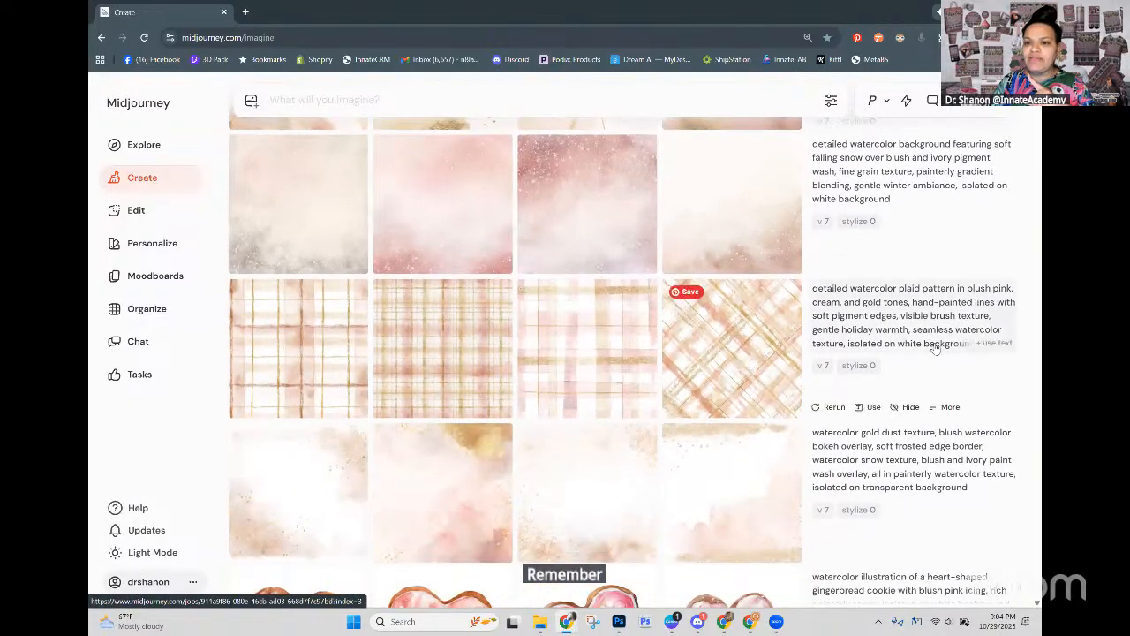
{"action": "scroll", "coordinate": [881, 419], "scroll_direction": "down", "scroll_amount": 1}
{"action": "scroll", "coordinate": [870, 402], "scroll_direction": "up", "scroll_amount": 6}
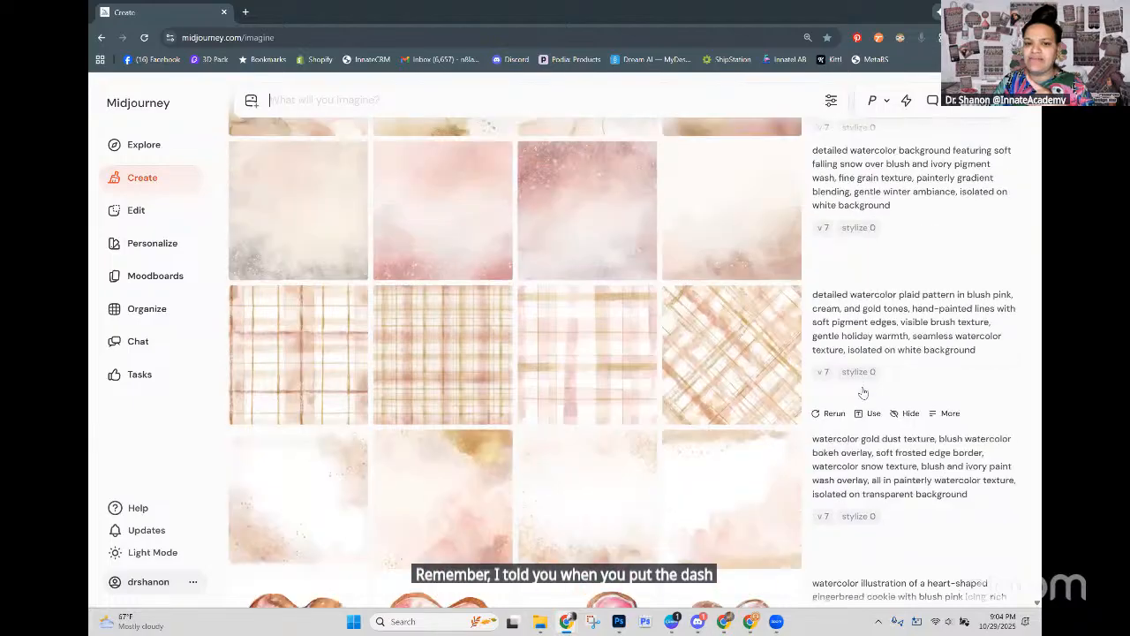
{"action": "scroll", "coordinate": [866, 392], "scroll_direction": "down", "scroll_amount": 7}
{"action": "scroll", "coordinate": [866, 388], "scroll_direction": "up", "scroll_amount": 7}
{"action": "scroll", "coordinate": [874, 387], "scroll_direction": "up", "scroll_amount": 1}
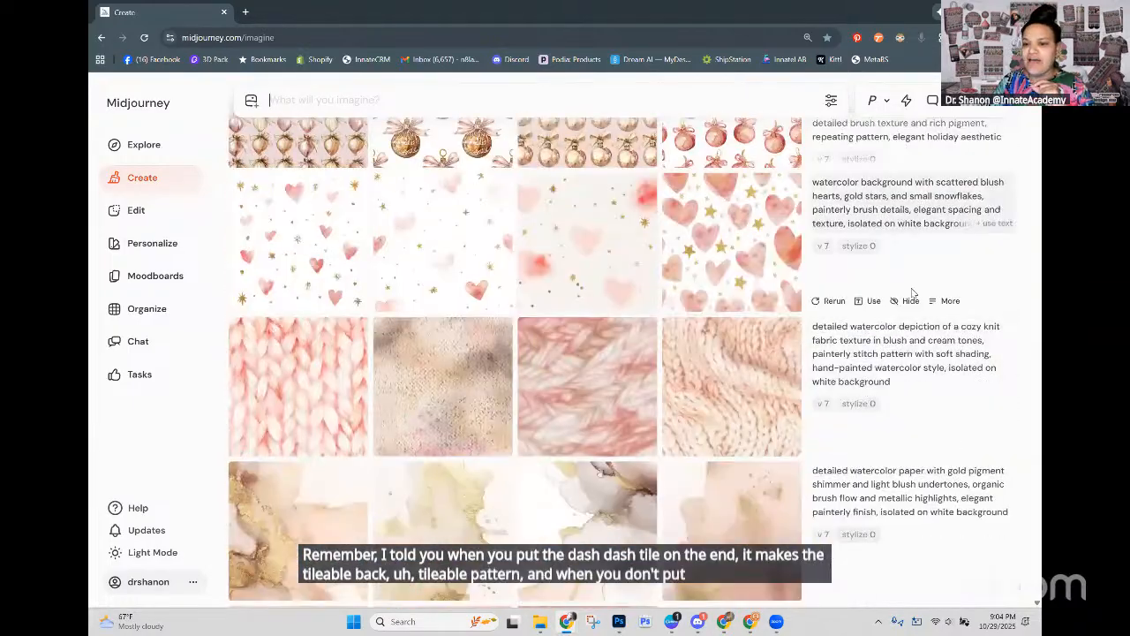
{"action": "scroll", "coordinate": [929, 380], "scroll_direction": "up", "scroll_amount": 1}
{"action": "scroll", "coordinate": [929, 380], "scroll_direction": "up", "scroll_amount": 3}
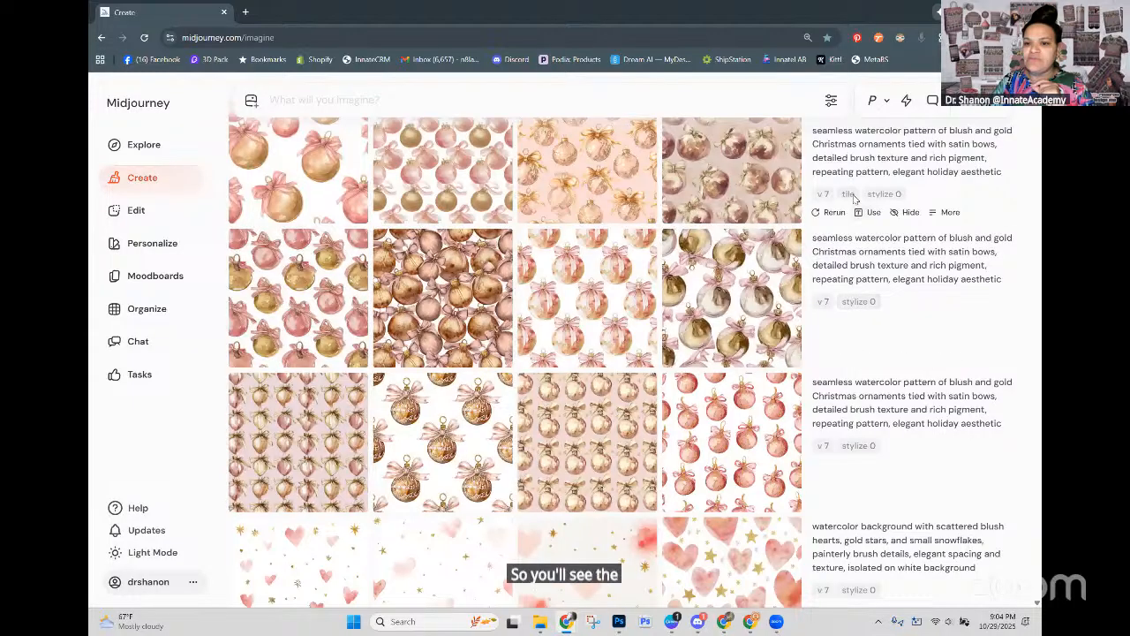
{"action": "scroll", "coordinate": [847, 212], "scroll_direction": "up", "scroll_amount": 3}
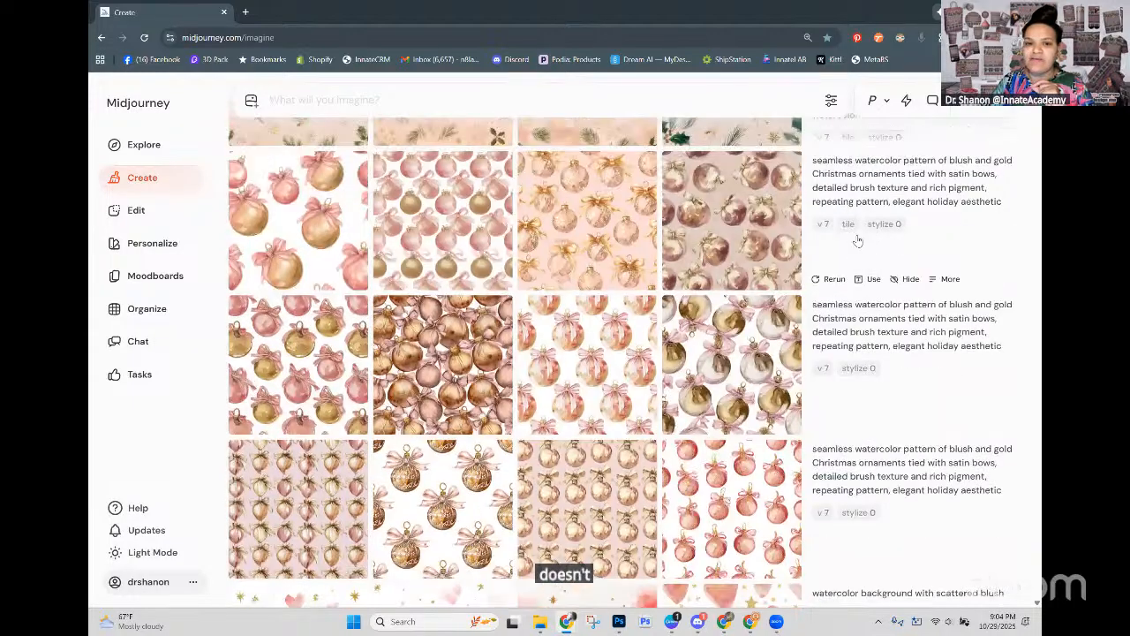
Step: Run a Subtle upscale on the fourth tileable pine sprig and holly pattern on blush, and return to the creations feed
{"action": "scroll", "coordinate": [865, 285], "scroll_direction": "up", "scroll_amount": 2}
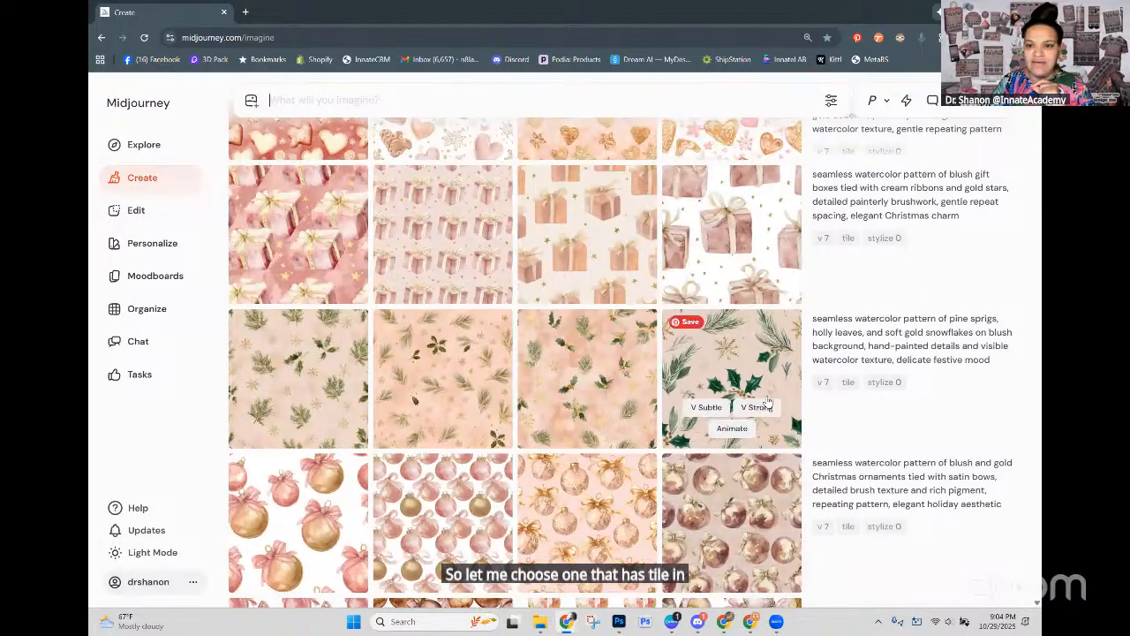
{"action": "left_click", "coordinate": [768, 380]}
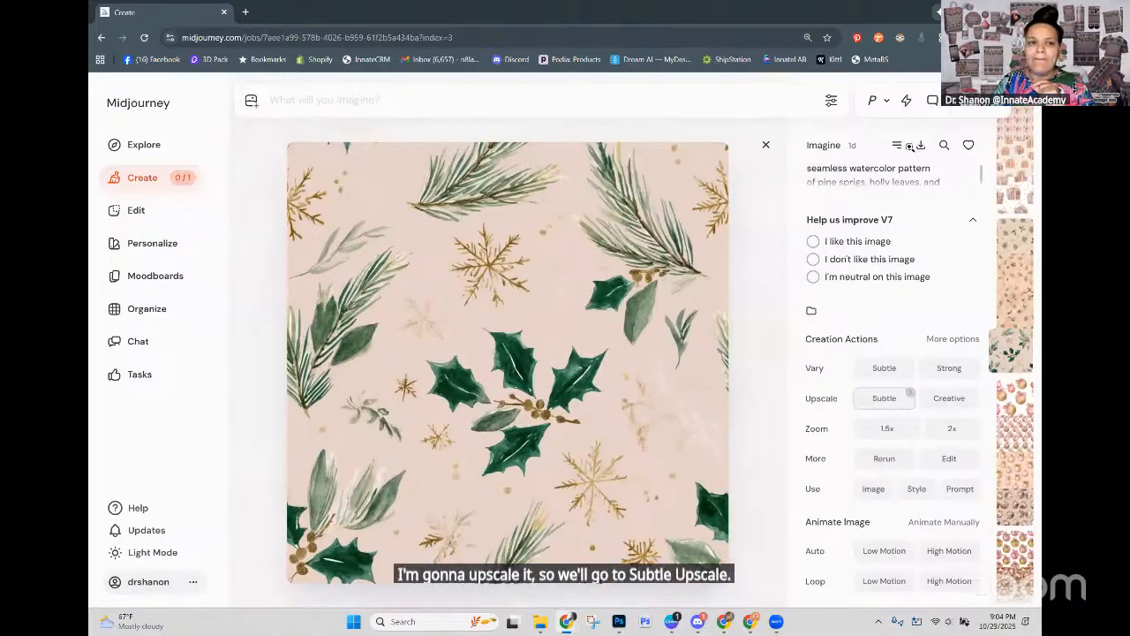
{"action": "left_click", "coordinate": [152, 180]}
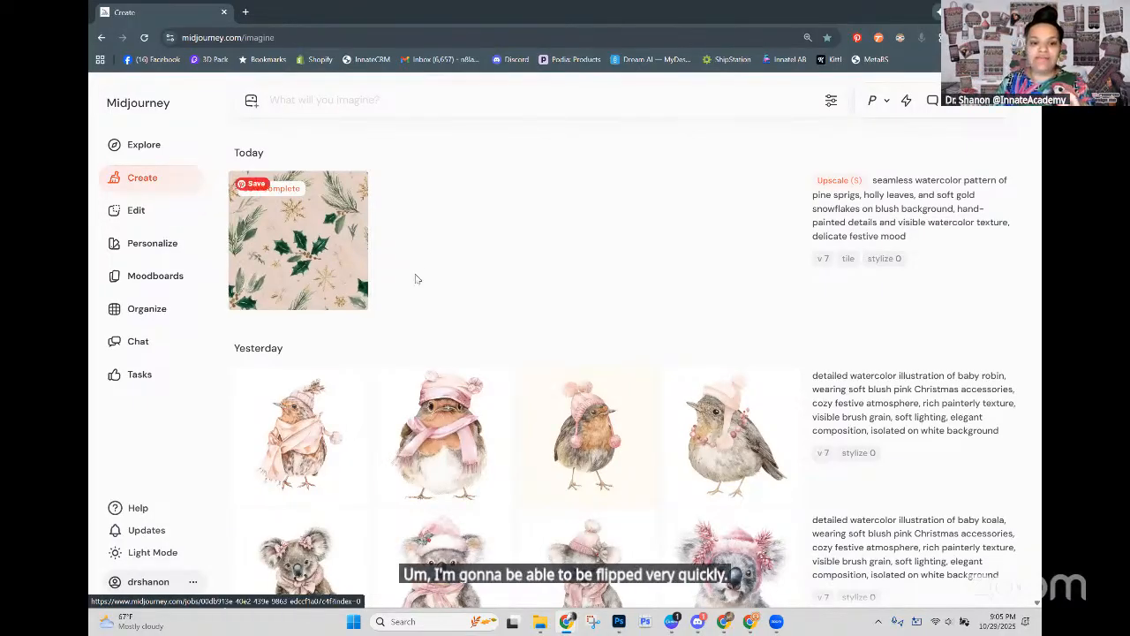
Step: Open the second baby lamb illustration, with the pink bonnet and long bow, and start downloading it
{"action": "scroll", "coordinate": [424, 353], "scroll_direction": "down", "scroll_amount": 3}
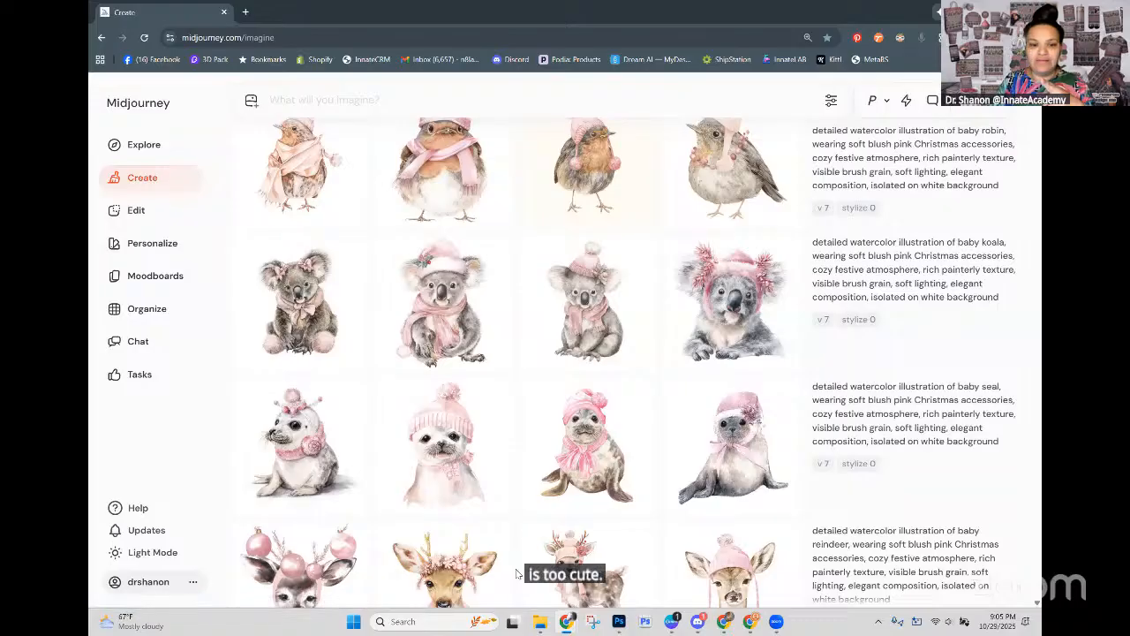
{"action": "scroll", "coordinate": [514, 558], "scroll_direction": "down", "scroll_amount": 2}
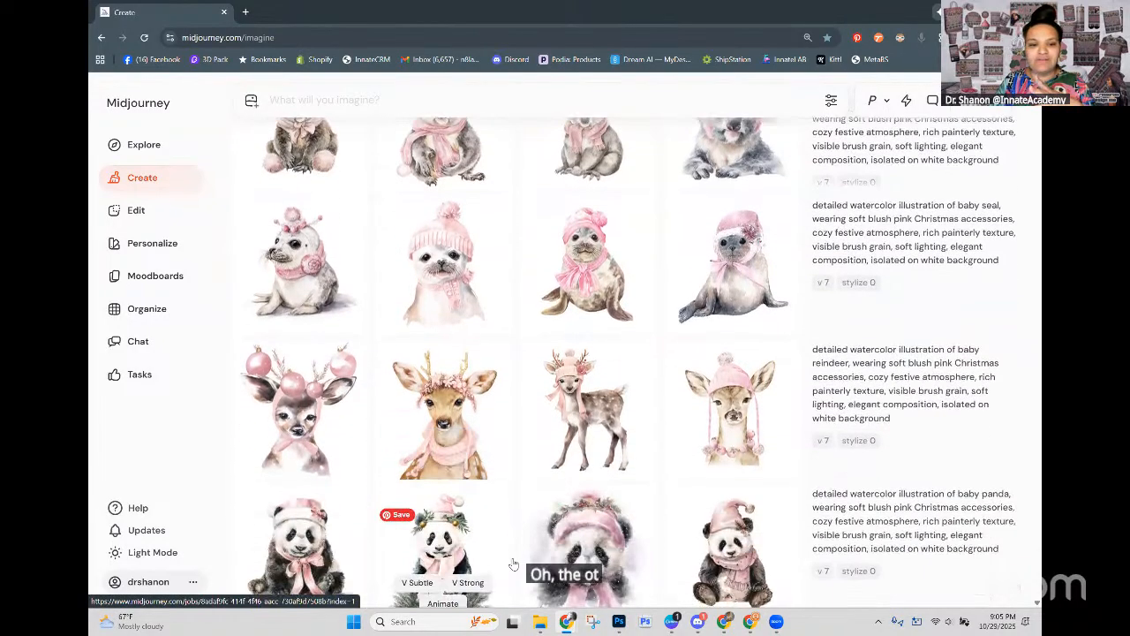
{"action": "scroll", "coordinate": [513, 564], "scroll_direction": "down", "scroll_amount": 1}
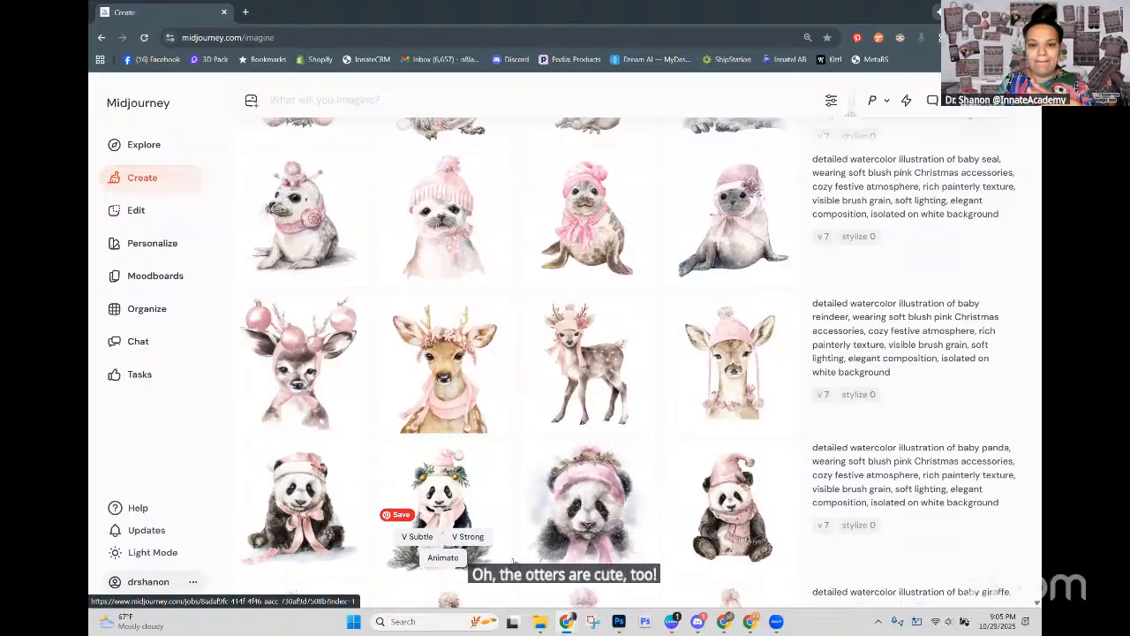
{"action": "scroll", "coordinate": [513, 563], "scroll_direction": "down", "scroll_amount": 3}
{"action": "scroll", "coordinate": [513, 562], "scroll_direction": "down", "scroll_amount": 3}
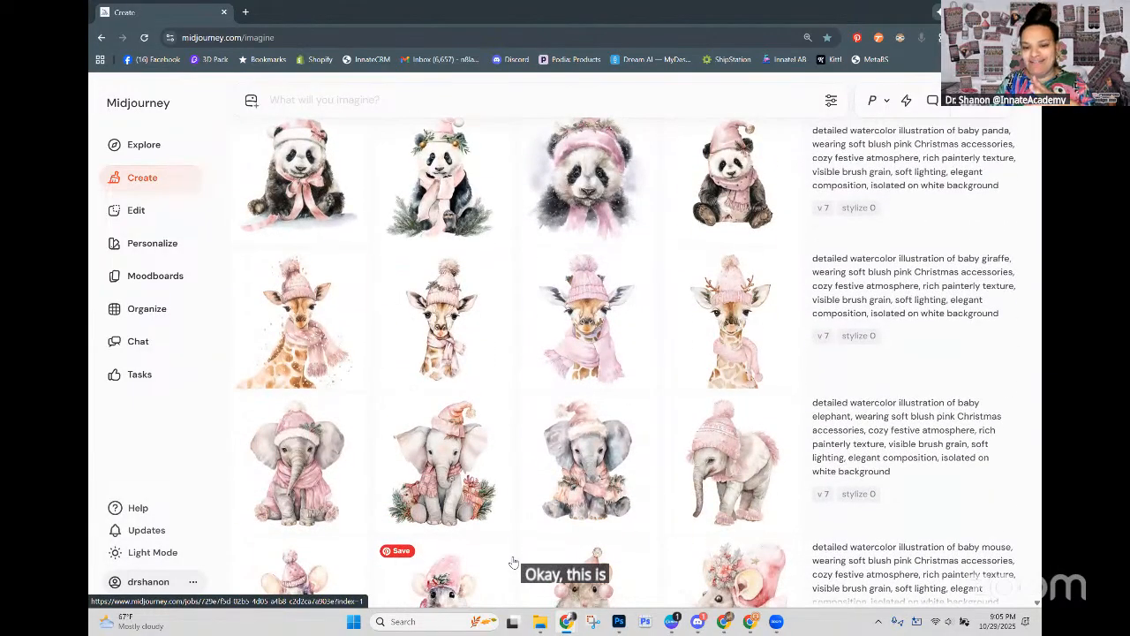
{"action": "scroll", "coordinate": [513, 563], "scroll_direction": "down", "scroll_amount": 7}
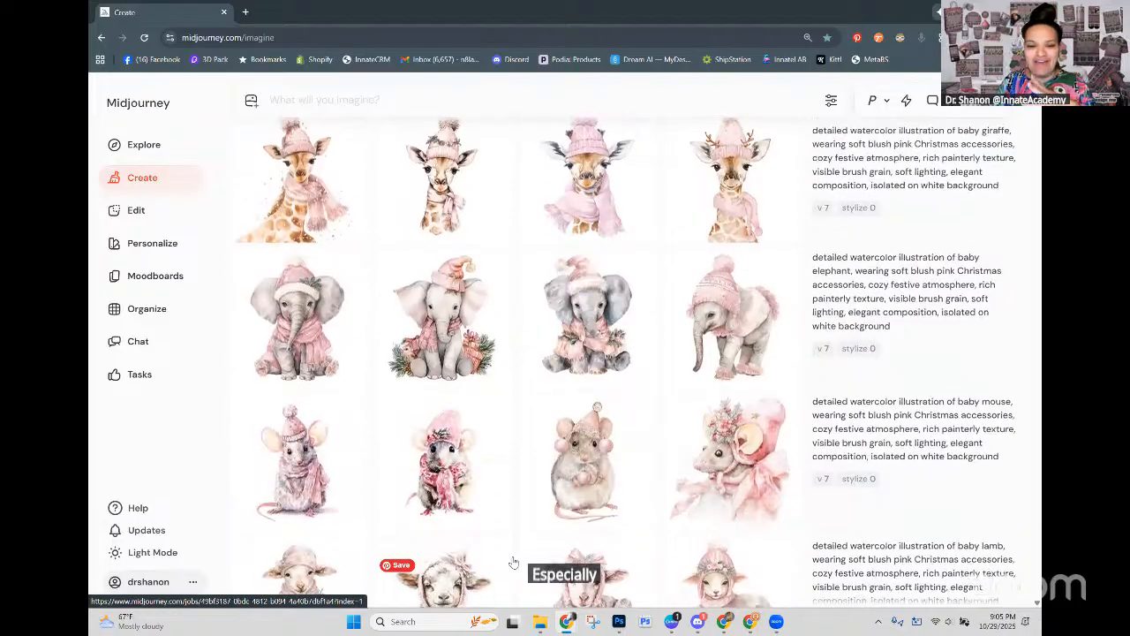
{"action": "scroll", "coordinate": [513, 562], "scroll_direction": "down", "scroll_amount": 2}
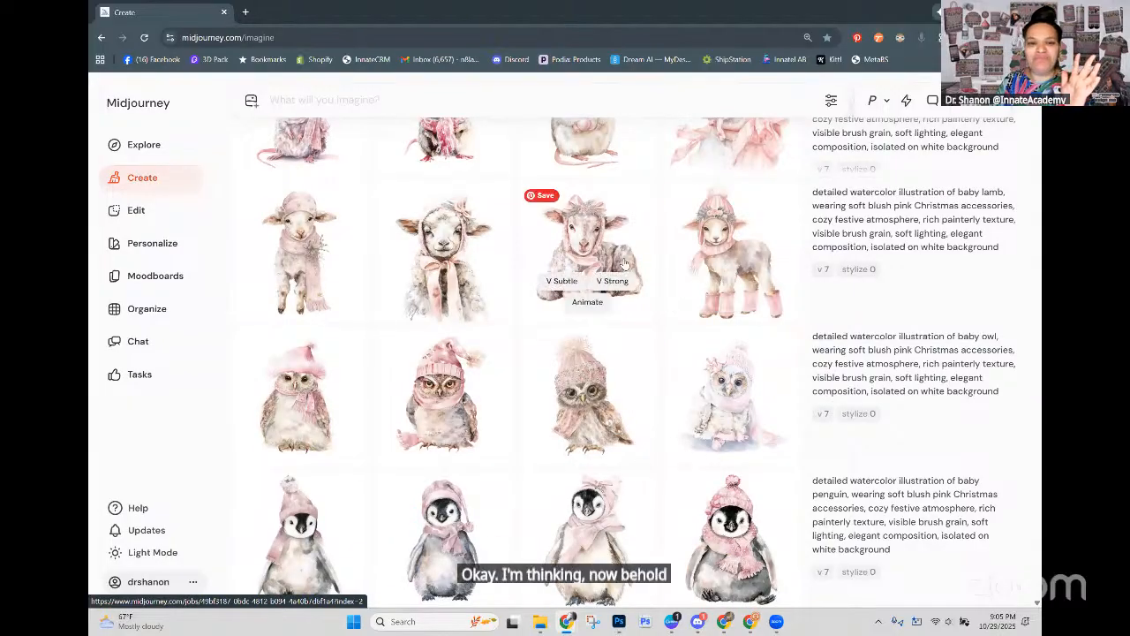
{"action": "left_click", "coordinate": [444, 245]}
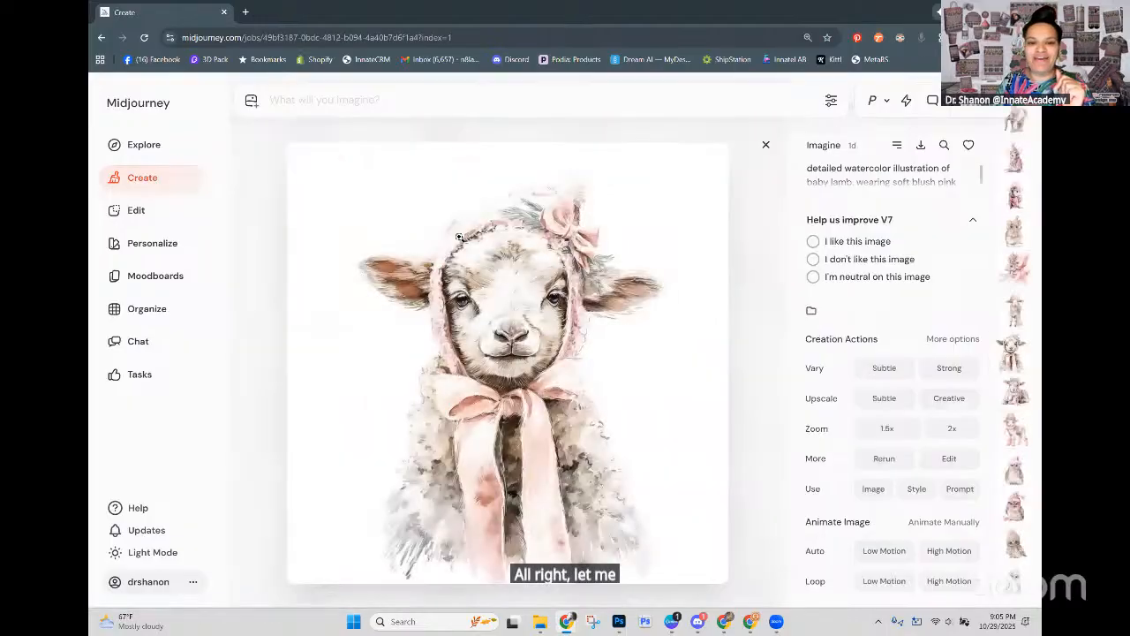
{"action": "left_click", "coordinate": [922, 147]}
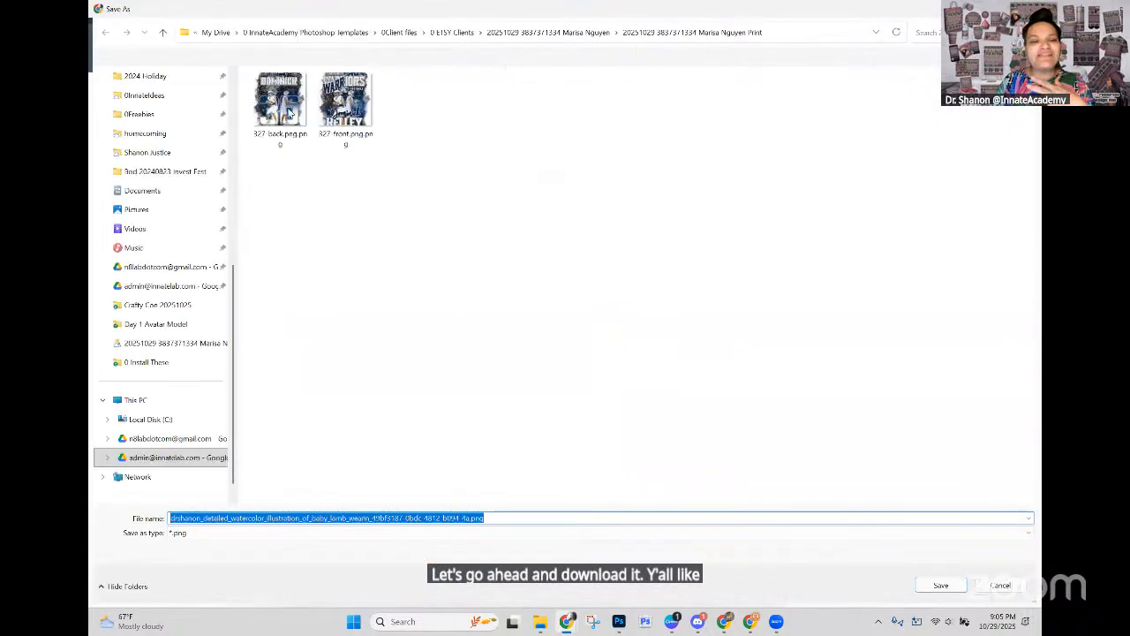
Step: Save the lamb PNG in the Day 2 Clipart Creation folder inside Downloads > 333 ADM
{"action": "scroll", "coordinate": [175, 124], "scroll_direction": "up", "scroll_amount": 6}
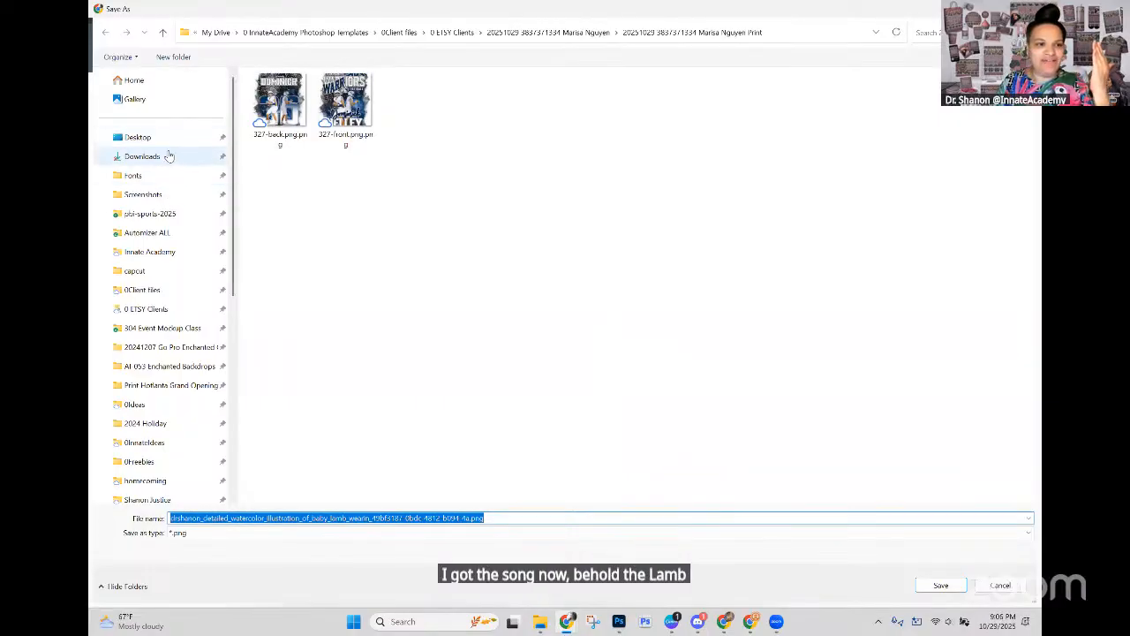
{"action": "left_click", "coordinate": [166, 156]}
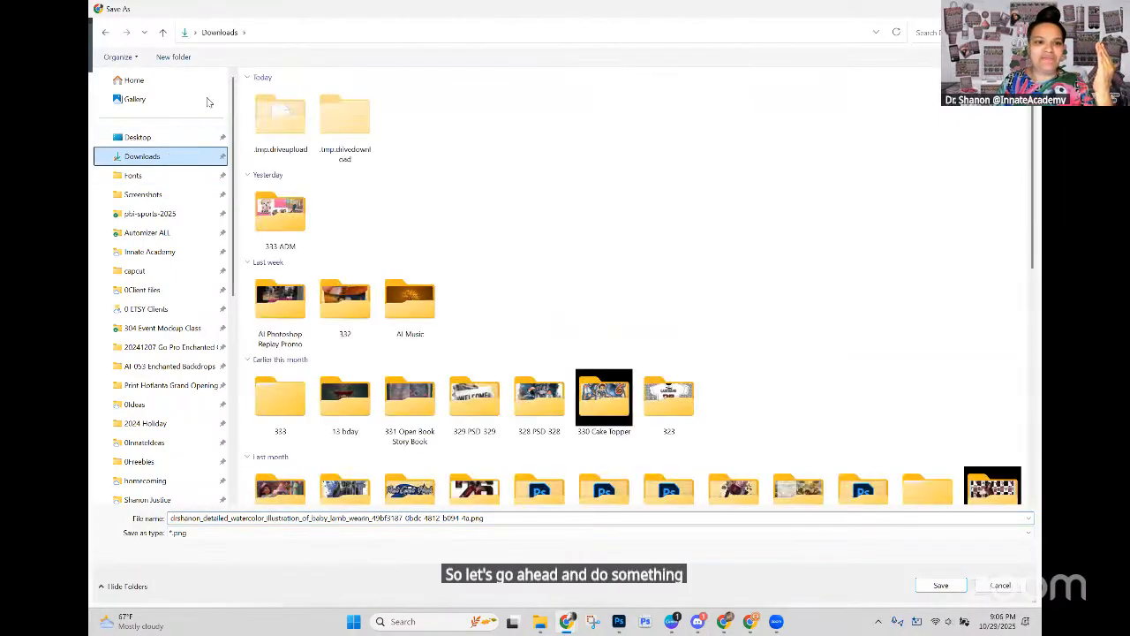
{"action": "left_click", "coordinate": [284, 210]}
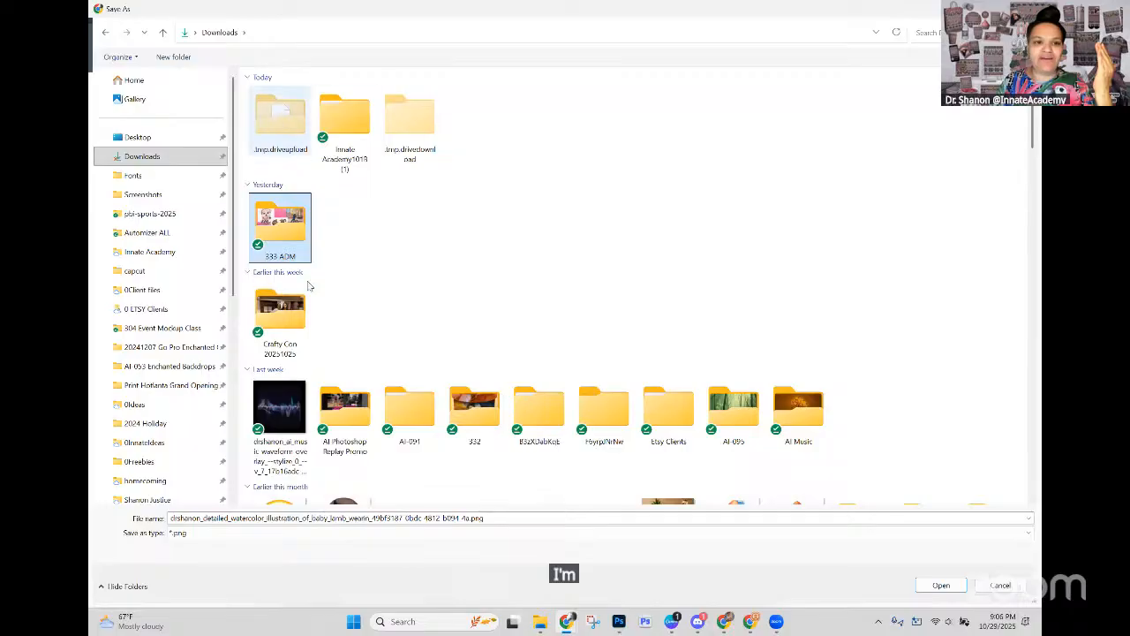
{"action": "double_click", "coordinate": [286, 214]}
{"action": "double_click", "coordinate": [297, 108]}
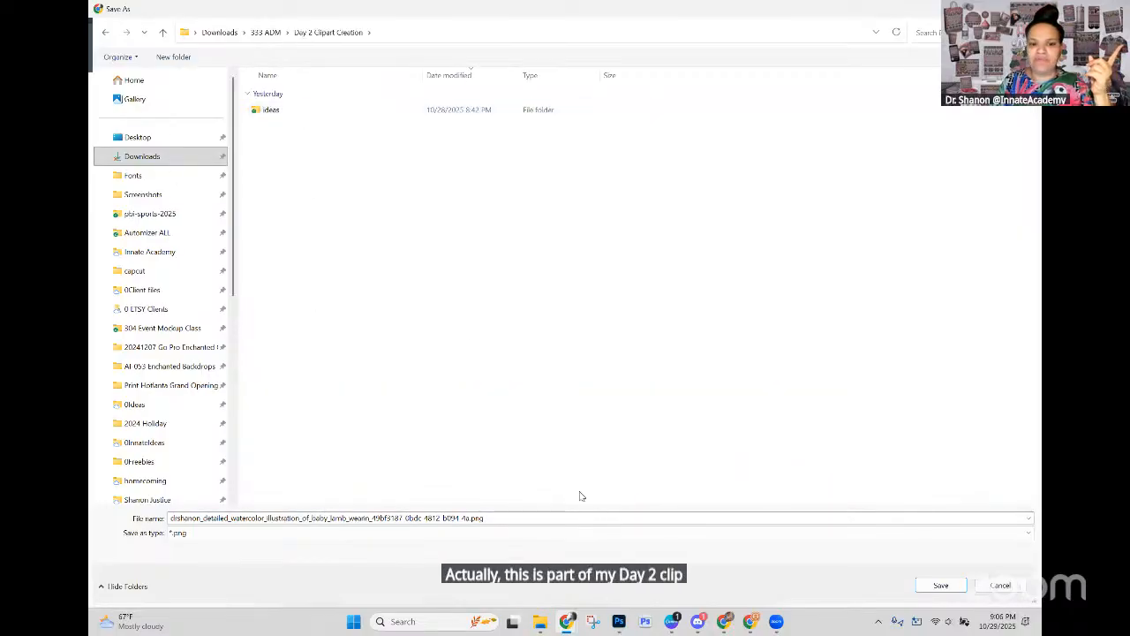
{"action": "left_click", "coordinate": [940, 585]}
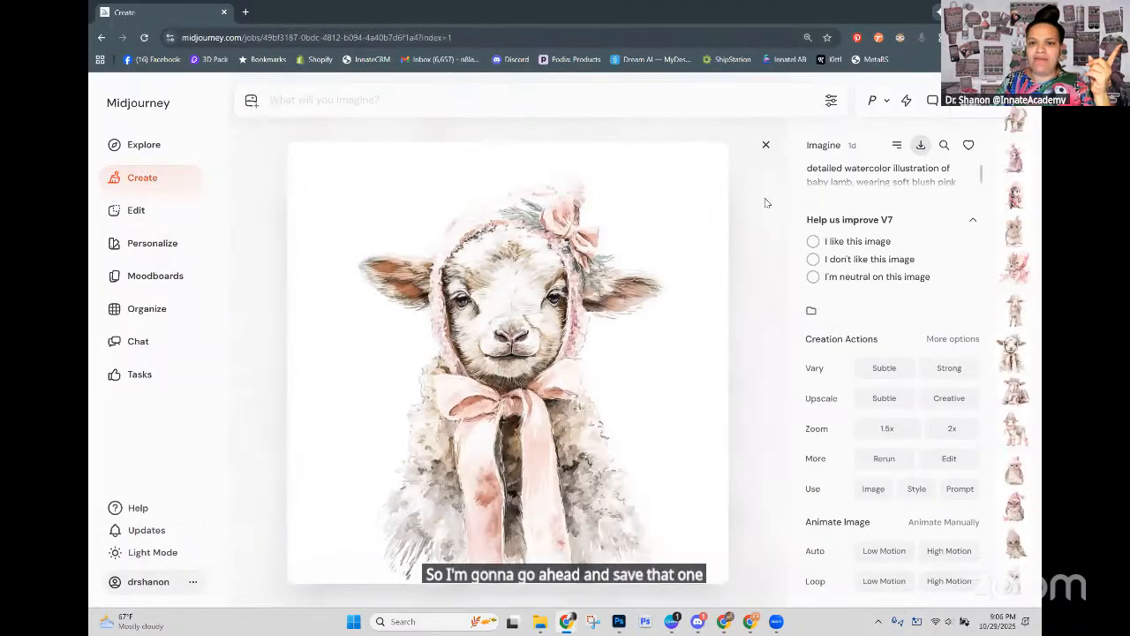
Step: Close the lamb image and open today's upscaled pine sprig and holly pattern
{"action": "left_click", "coordinate": [766, 146]}
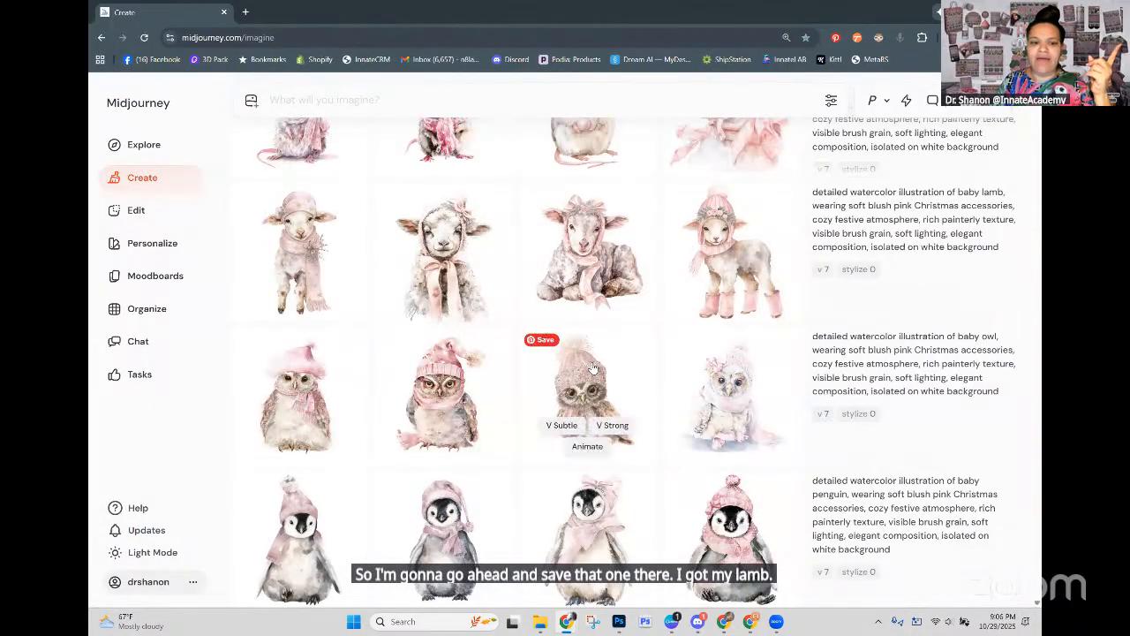
{"action": "scroll", "coordinate": [591, 362], "scroll_direction": "down", "scroll_amount": 5}
{"action": "scroll", "coordinate": [601, 354], "scroll_direction": "up", "scroll_amount": 10}
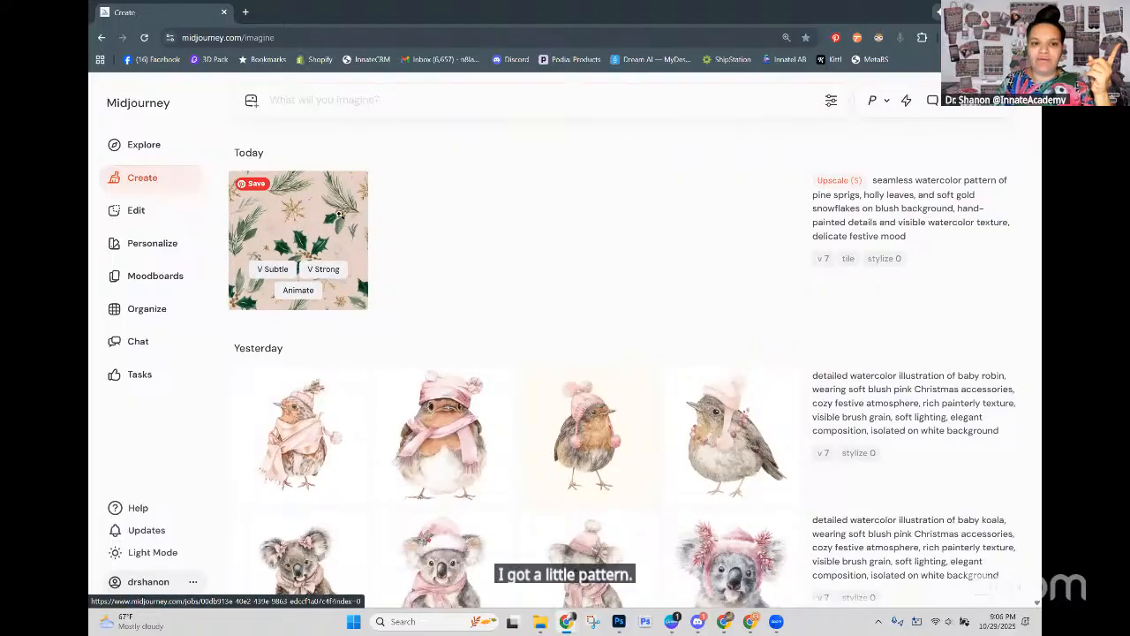
{"action": "left_click", "coordinate": [297, 240]}
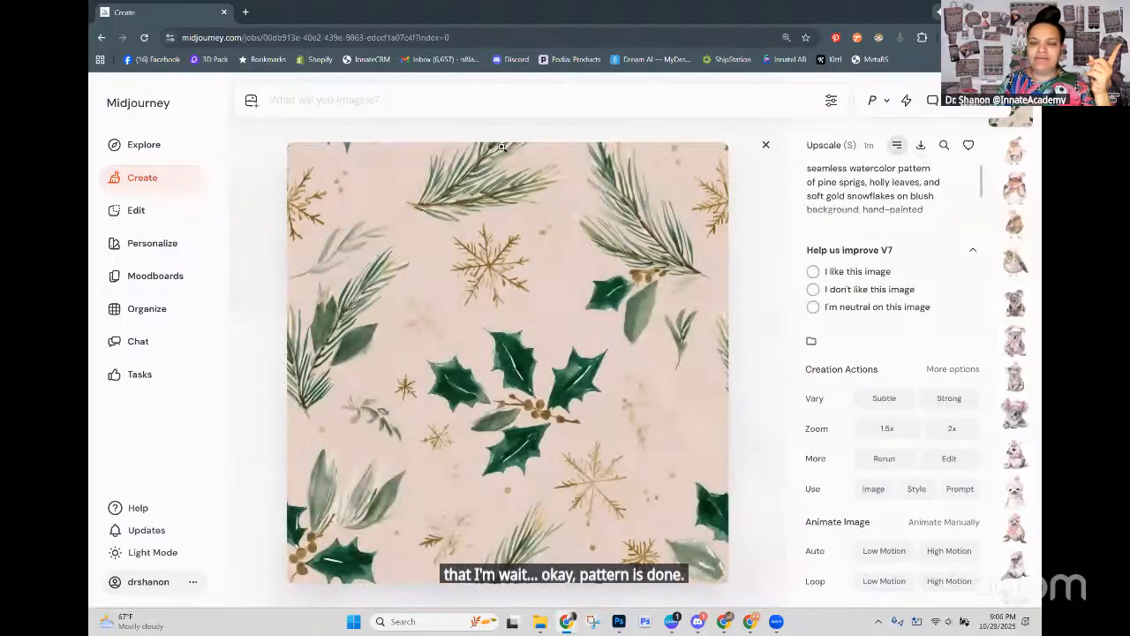
{"action": "key", "text": "ctrl+s"}
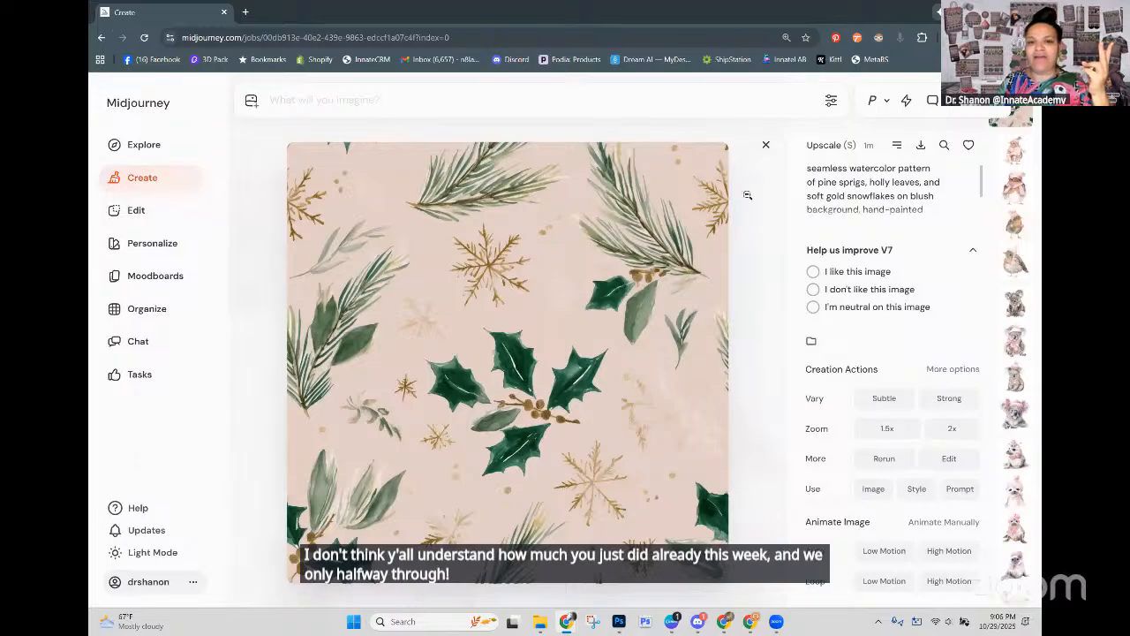
Step: Close the holly pattern and browse the creations feed through the animals, letters and patterns for a background texture to blend
{"action": "left_click", "coordinate": [766, 146]}
{"action": "scroll", "coordinate": [539, 281], "scroll_direction": "down", "scroll_amount": 3}
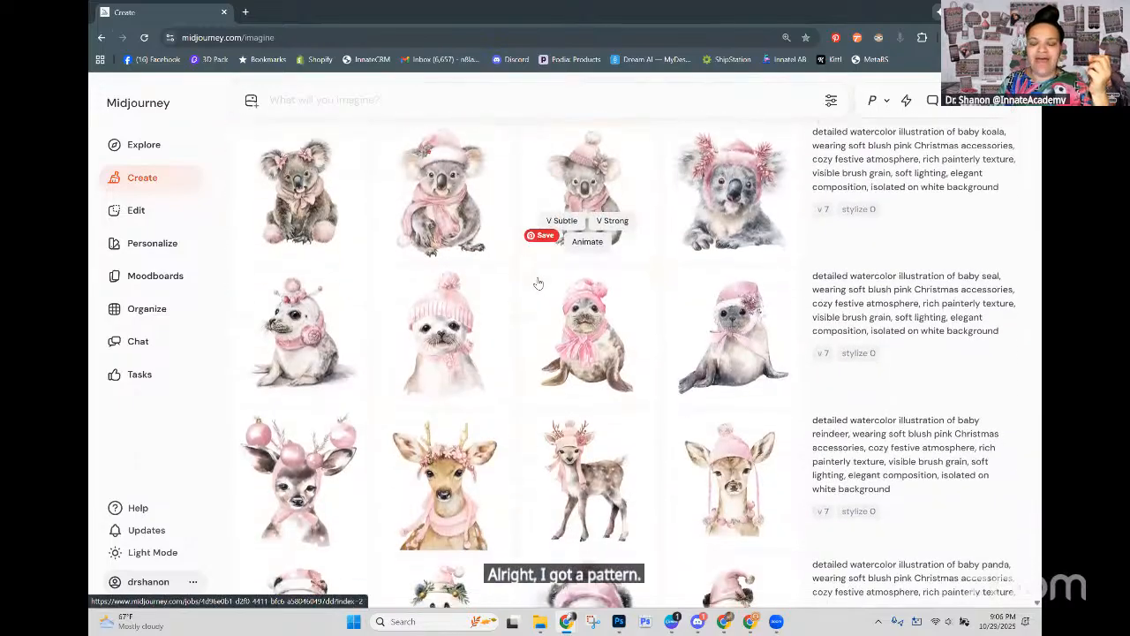
{"action": "scroll", "coordinate": [537, 279], "scroll_direction": "down", "scroll_amount": 13}
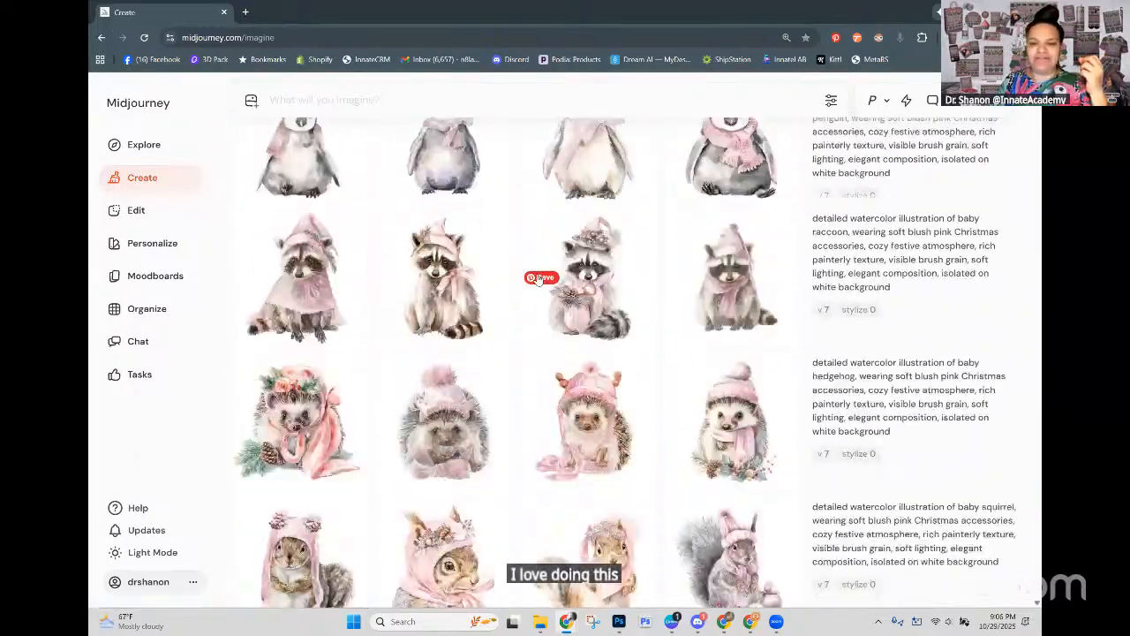
{"action": "scroll", "coordinate": [536, 279], "scroll_direction": "down", "scroll_amount": 3}
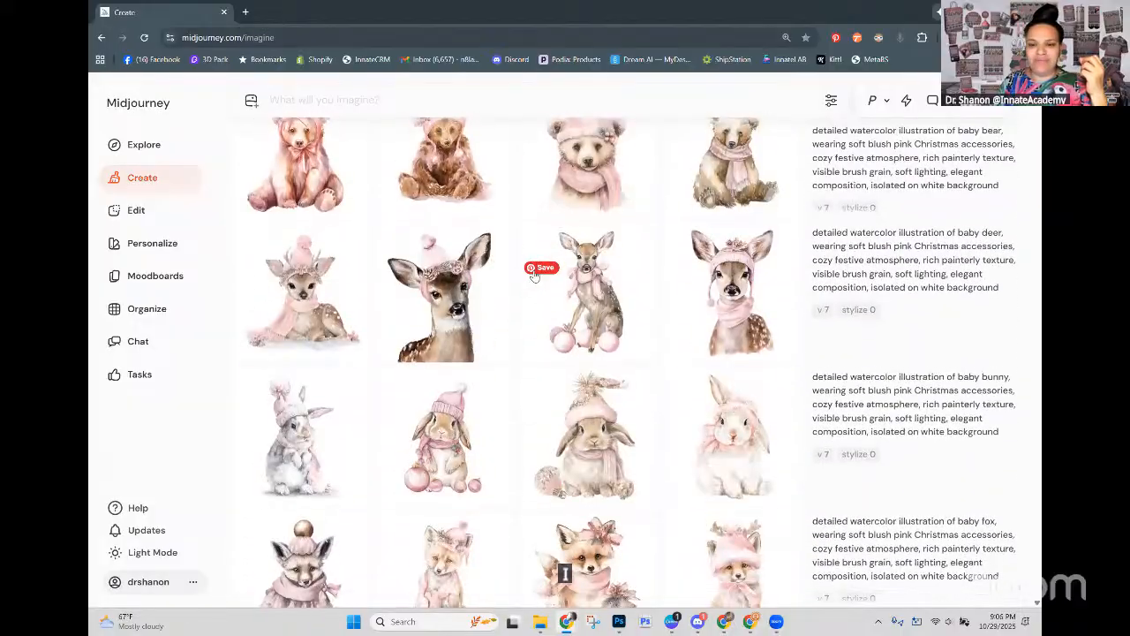
{"action": "scroll", "coordinate": [518, 328], "scroll_direction": "down", "scroll_amount": 3}
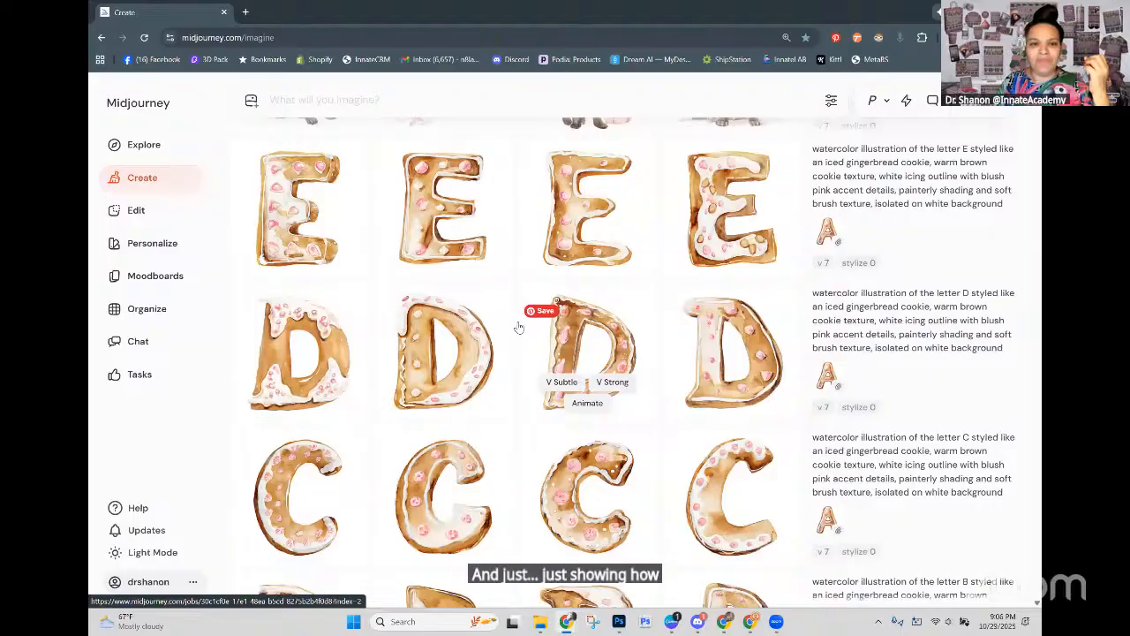
{"action": "scroll", "coordinate": [519, 328], "scroll_direction": "down", "scroll_amount": 2}
{"action": "scroll", "coordinate": [518, 328], "scroll_direction": "down", "scroll_amount": 8}
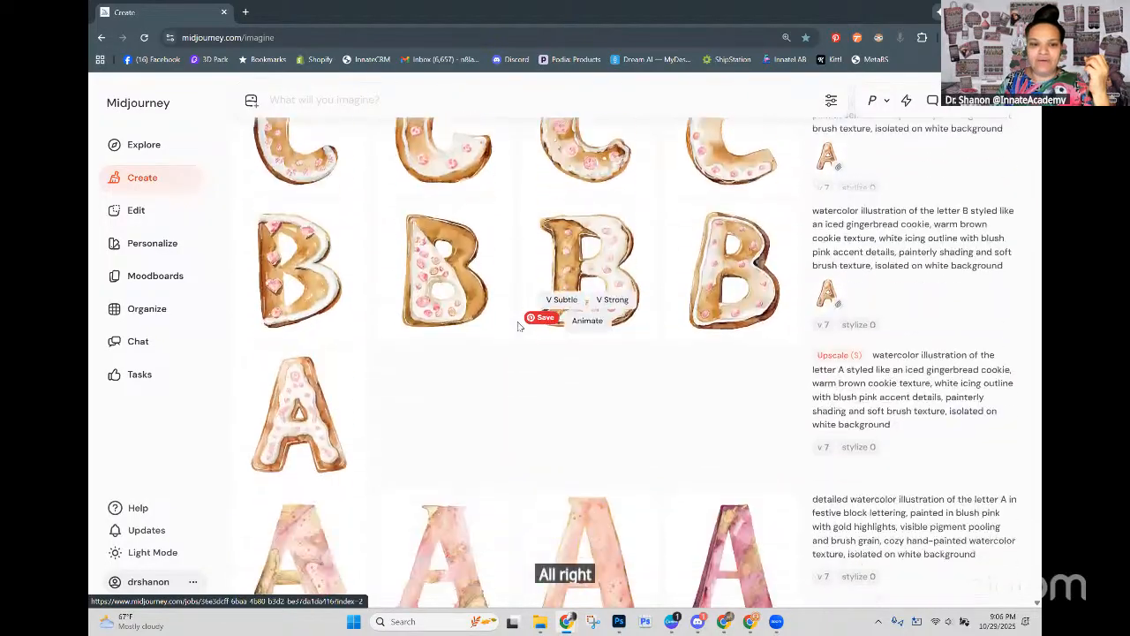
{"action": "scroll", "coordinate": [521, 324], "scroll_direction": "down", "scroll_amount": 8}
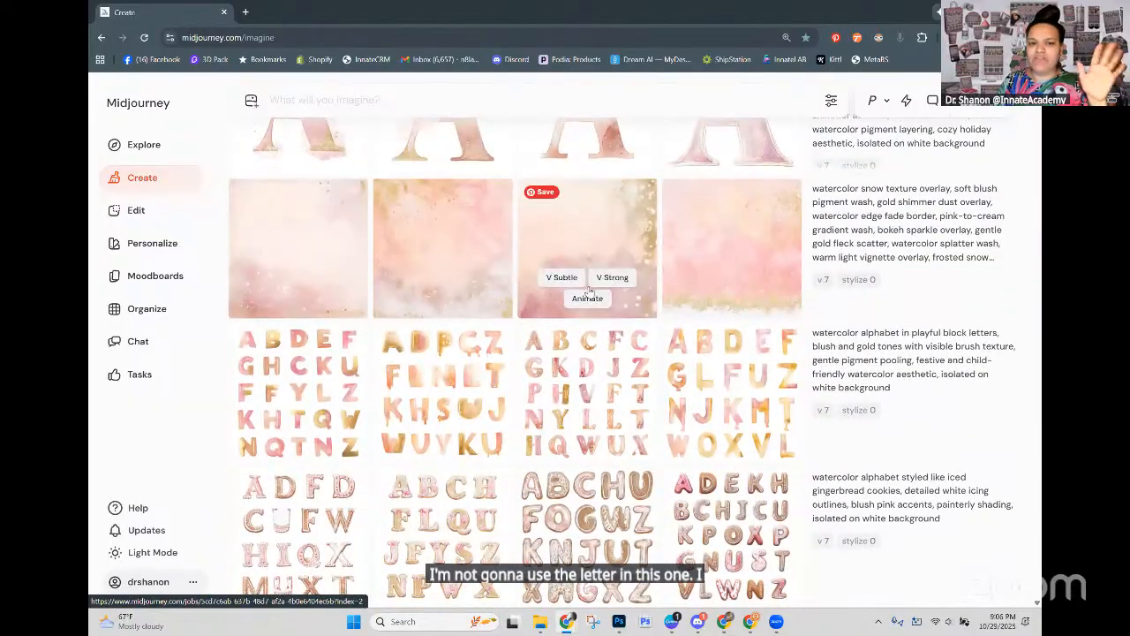
{"action": "scroll", "coordinate": [673, 362], "scroll_direction": "down", "scroll_amount": 1}
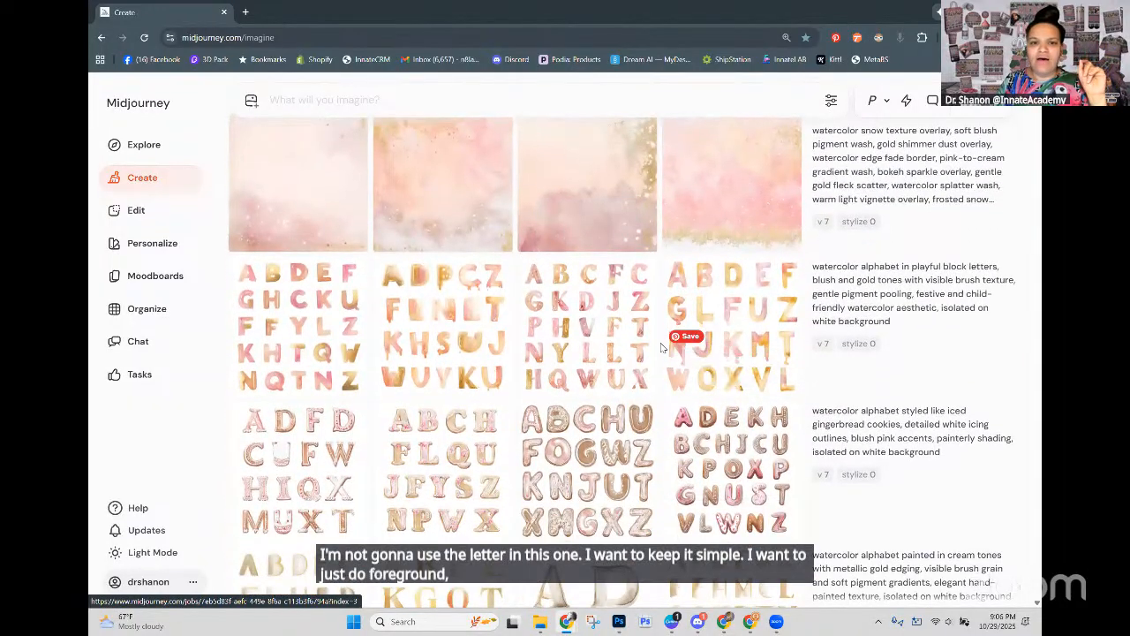
{"action": "scroll", "coordinate": [661, 347], "scroll_direction": "up", "scroll_amount": 1}
{"action": "scroll", "coordinate": [661, 348], "scroll_direction": "down", "scroll_amount": 2}
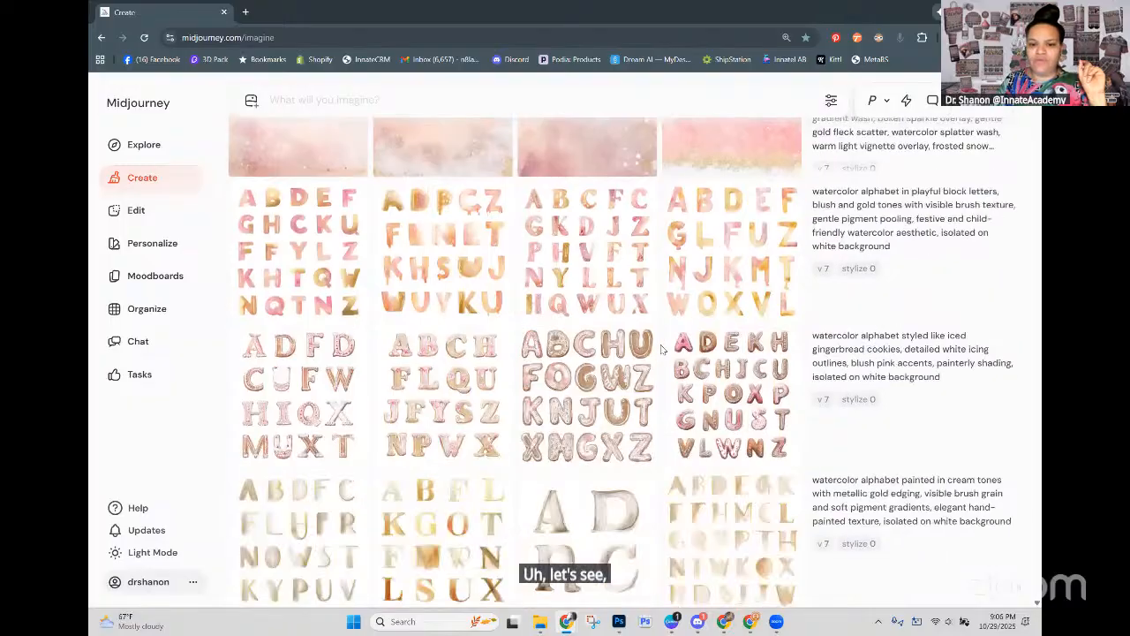
{"action": "scroll", "coordinate": [661, 349], "scroll_direction": "down", "scroll_amount": 10}
{"action": "scroll", "coordinate": [661, 347], "scroll_direction": "down", "scroll_amount": 5}
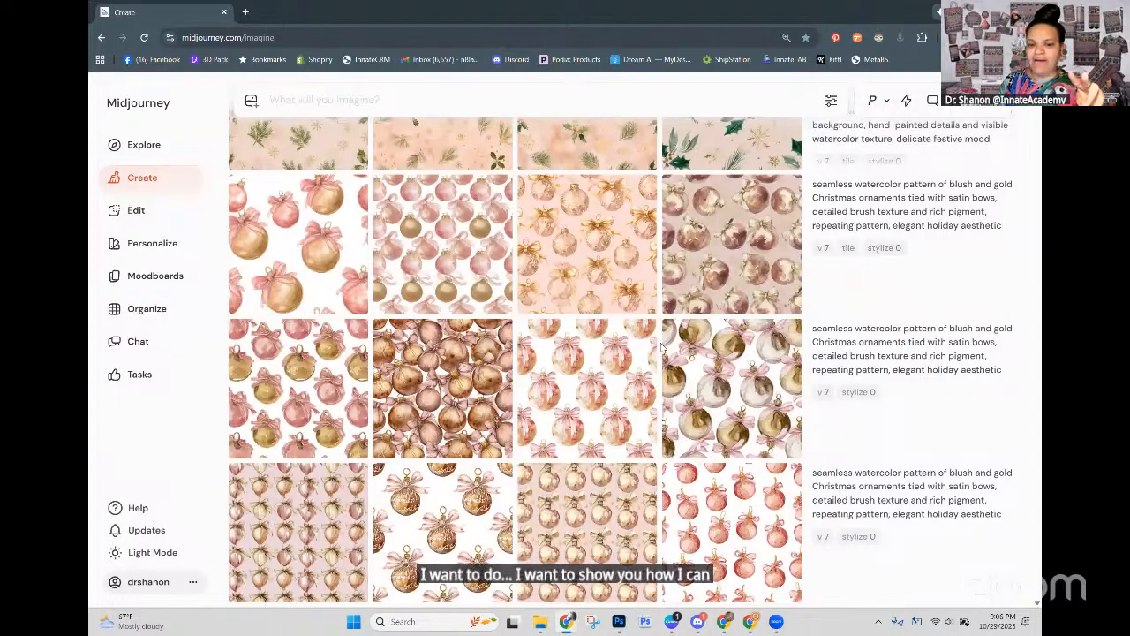
{"action": "scroll", "coordinate": [661, 347], "scroll_direction": "down", "scroll_amount": 5}
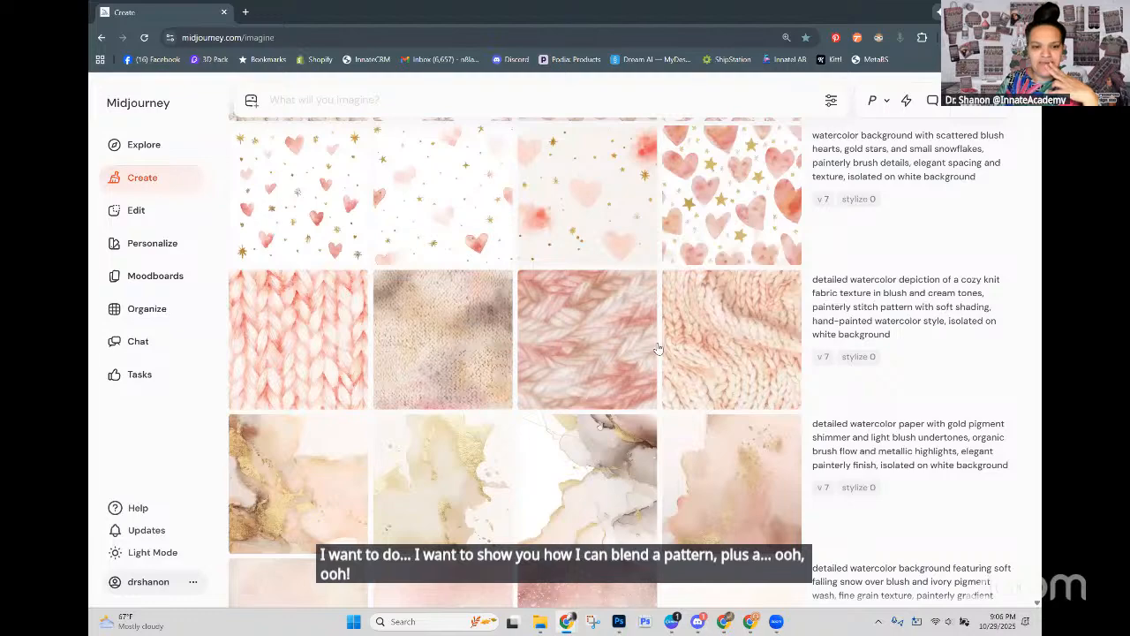
{"action": "scroll", "coordinate": [656, 352], "scroll_direction": "down", "scroll_amount": 1}
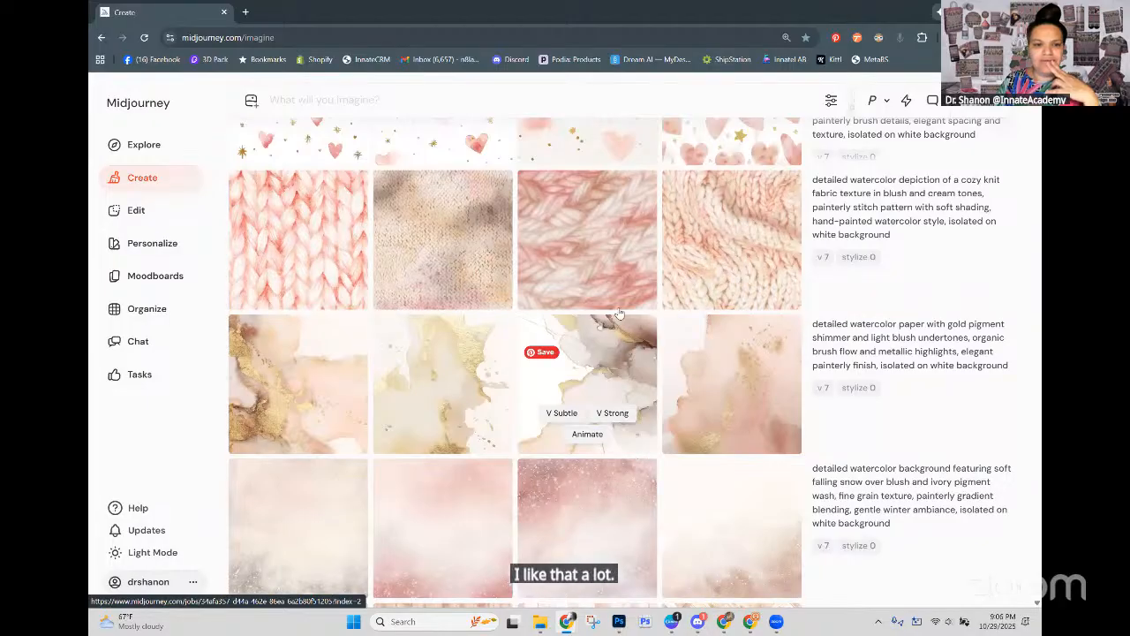
Step: Download and save the third cozy knit fabric texture in blush and cream, and return to the creations feed
{"action": "left_click", "coordinate": [617, 244]}
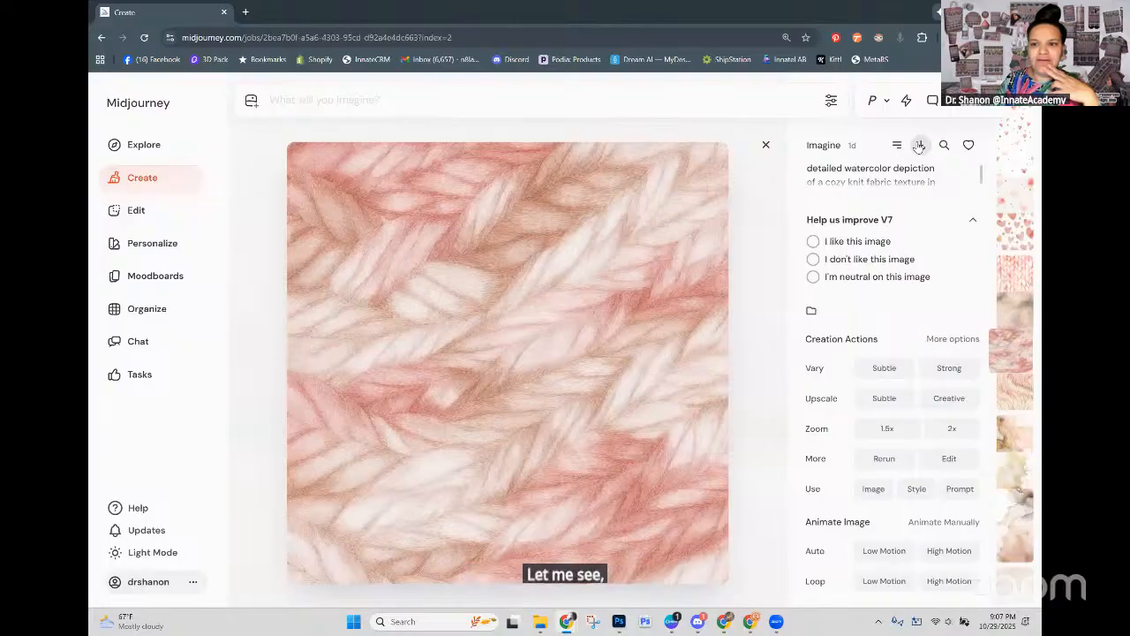
{"action": "left_click", "coordinate": [919, 145]}
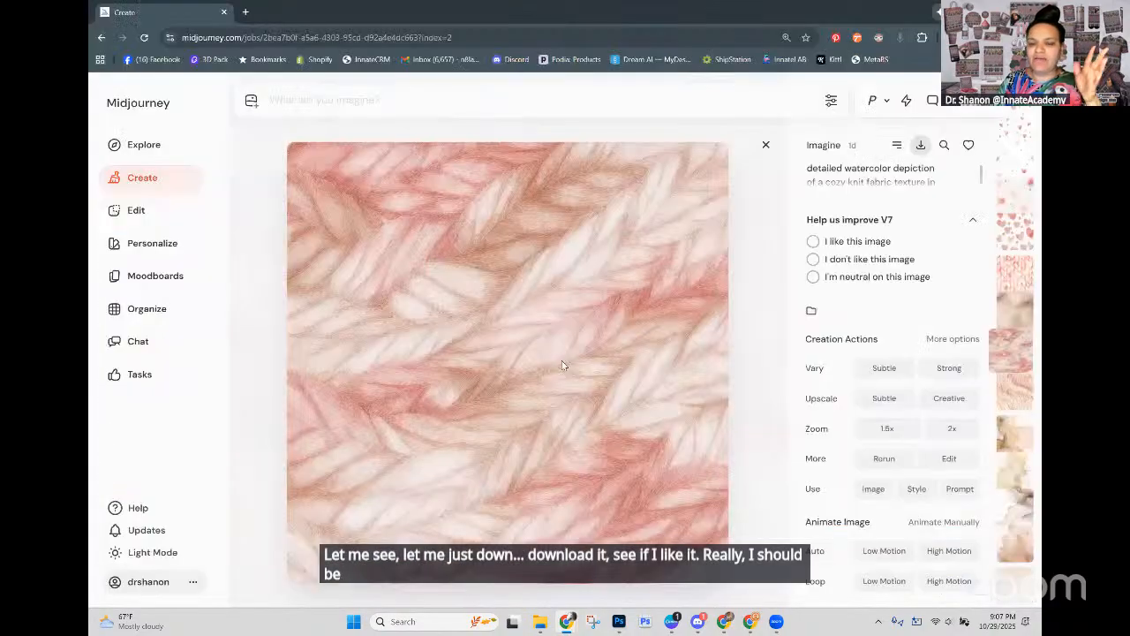
{"action": "left_click", "coordinate": [939, 585]}
{"action": "left_click", "coordinate": [767, 146]}
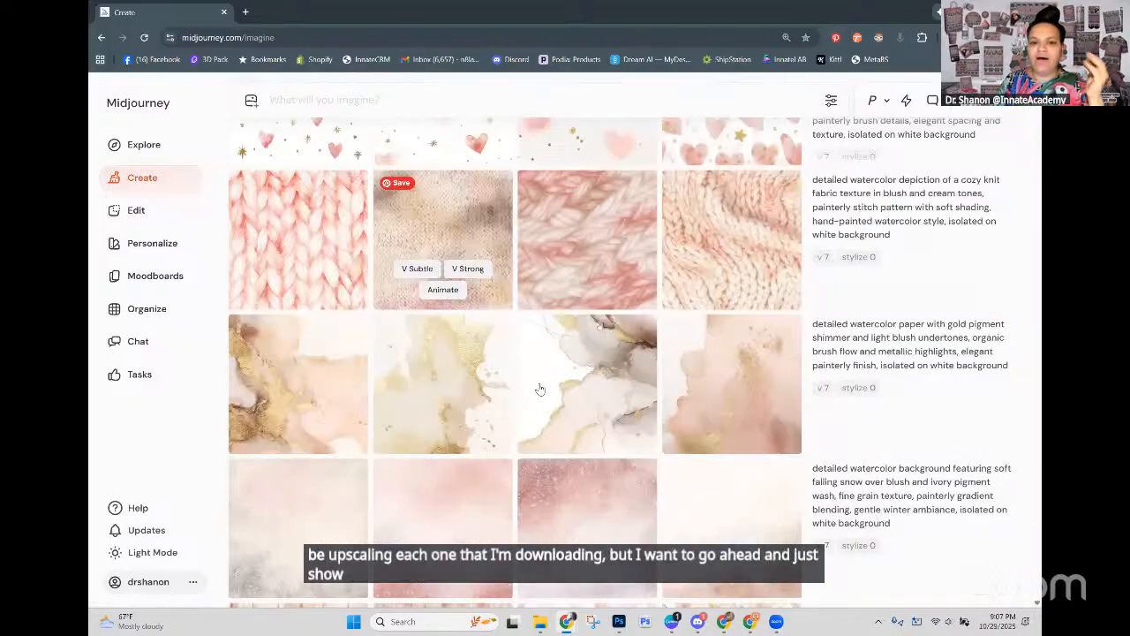
Step: Open the fourth blush, cream and gold plaid, check its prompt parameters for a tile setting, and close it
{"action": "scroll", "coordinate": [539, 397], "scroll_direction": "down", "scroll_amount": 5}
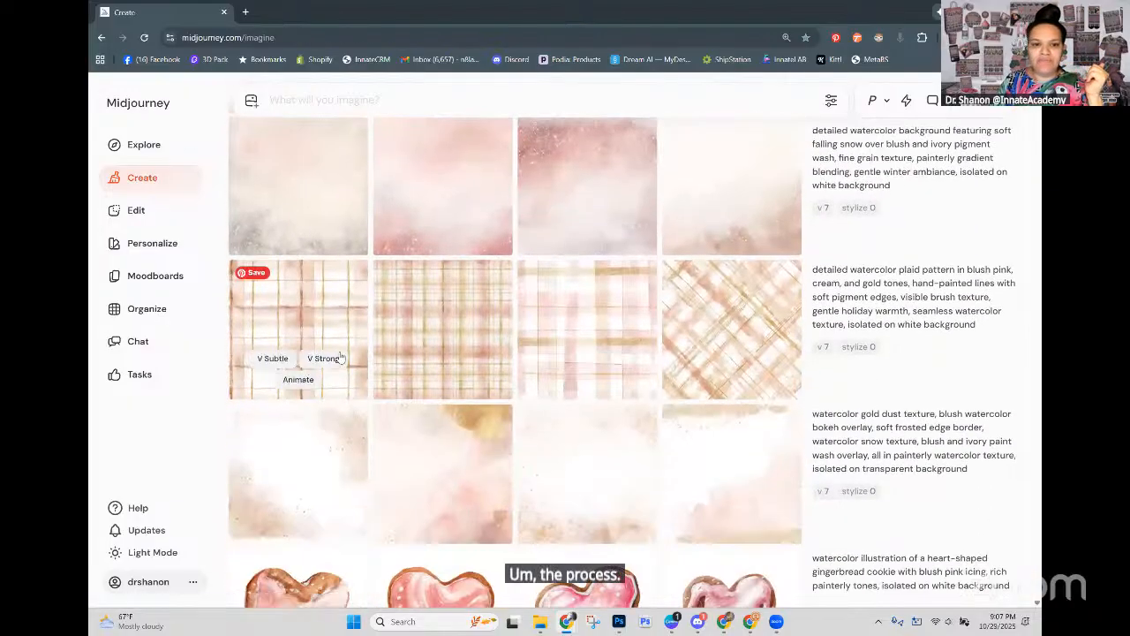
{"action": "left_click", "coordinate": [728, 313]}
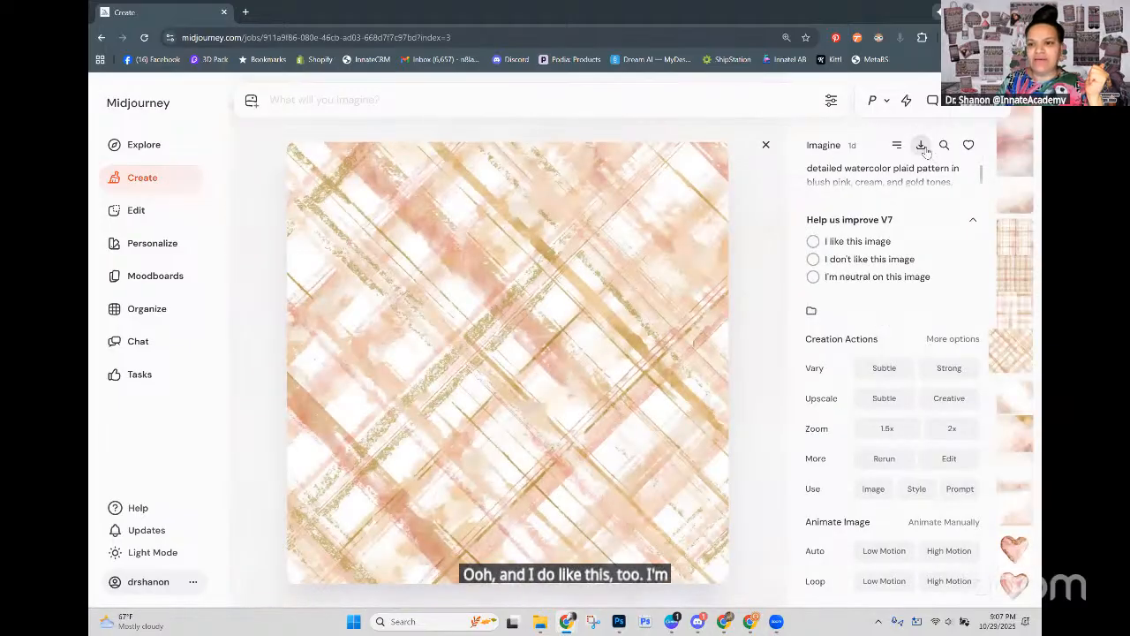
{"action": "scroll", "coordinate": [924, 185], "scroll_direction": "down", "scroll_amount": 2}
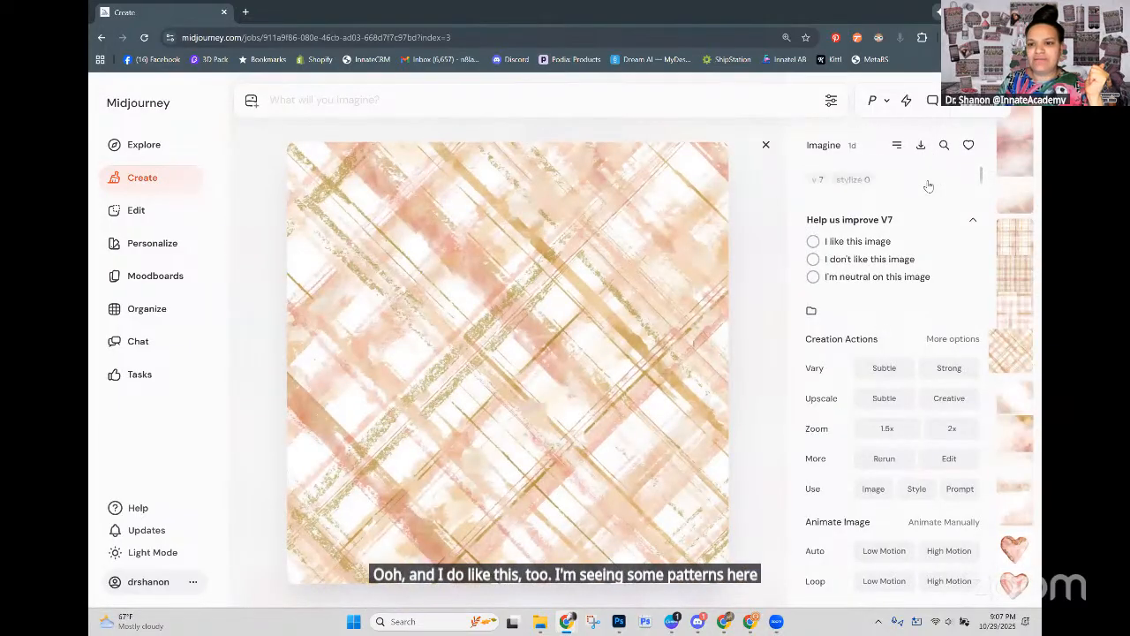
{"action": "scroll", "coordinate": [820, 187], "scroll_direction": "up", "scroll_amount": 2}
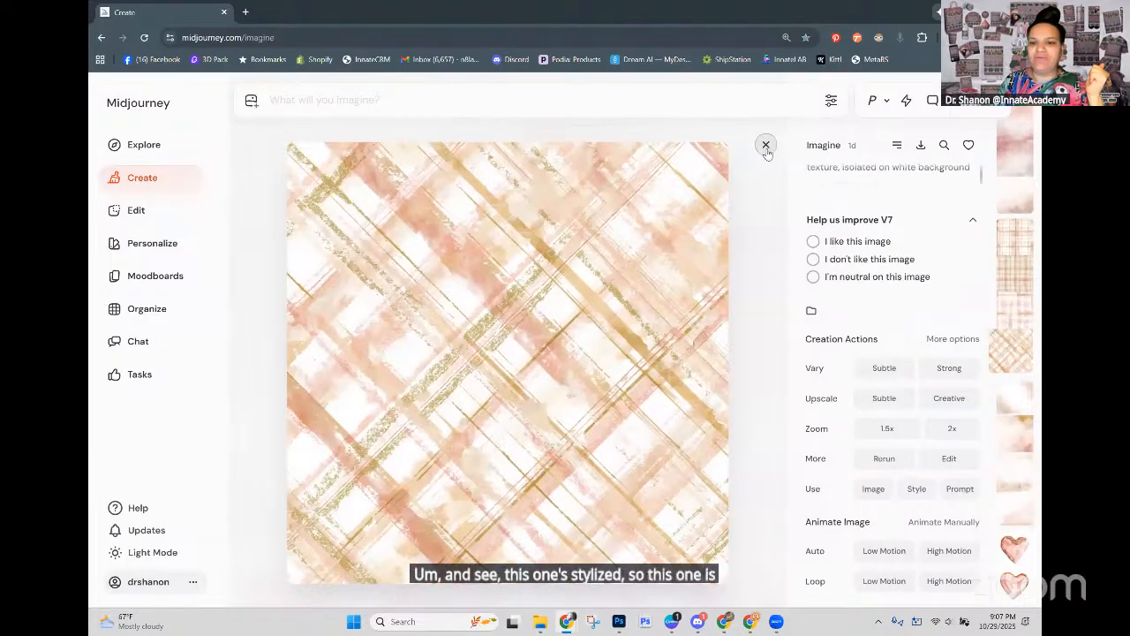
{"action": "left_click", "coordinate": [766, 145]}
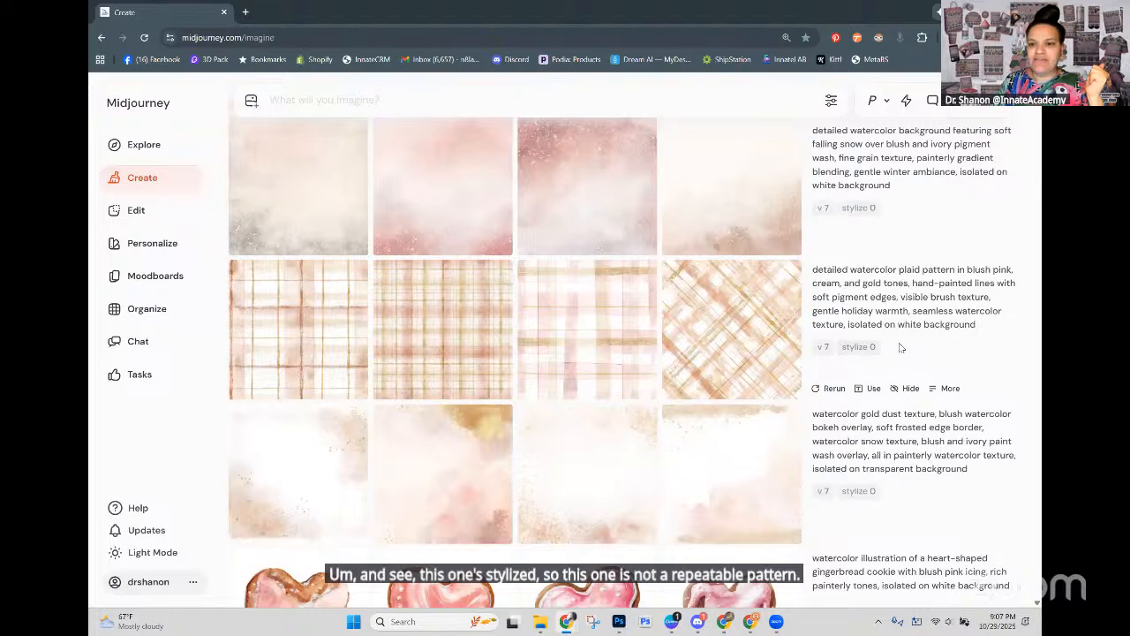
Step: Reuse the diagonal plaid's prompt with --tile added after --stylize 0, submit it, and close the image
{"action": "scroll", "coordinate": [536, 352], "scroll_direction": "down", "scroll_amount": 5}
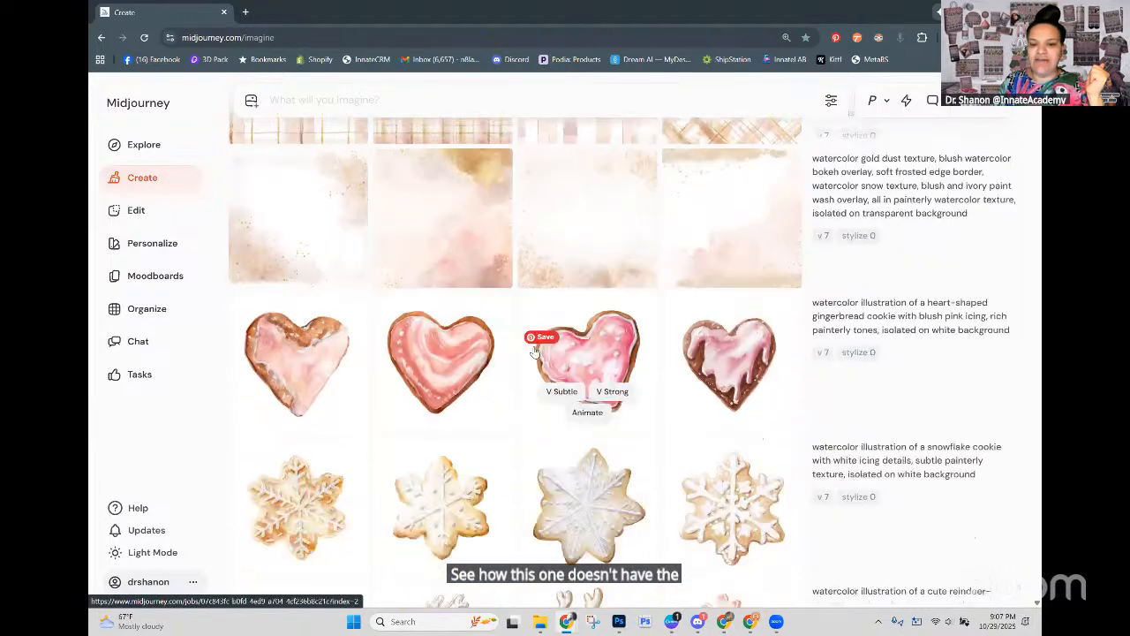
{"action": "scroll", "coordinate": [533, 352], "scroll_direction": "down", "scroll_amount": 2}
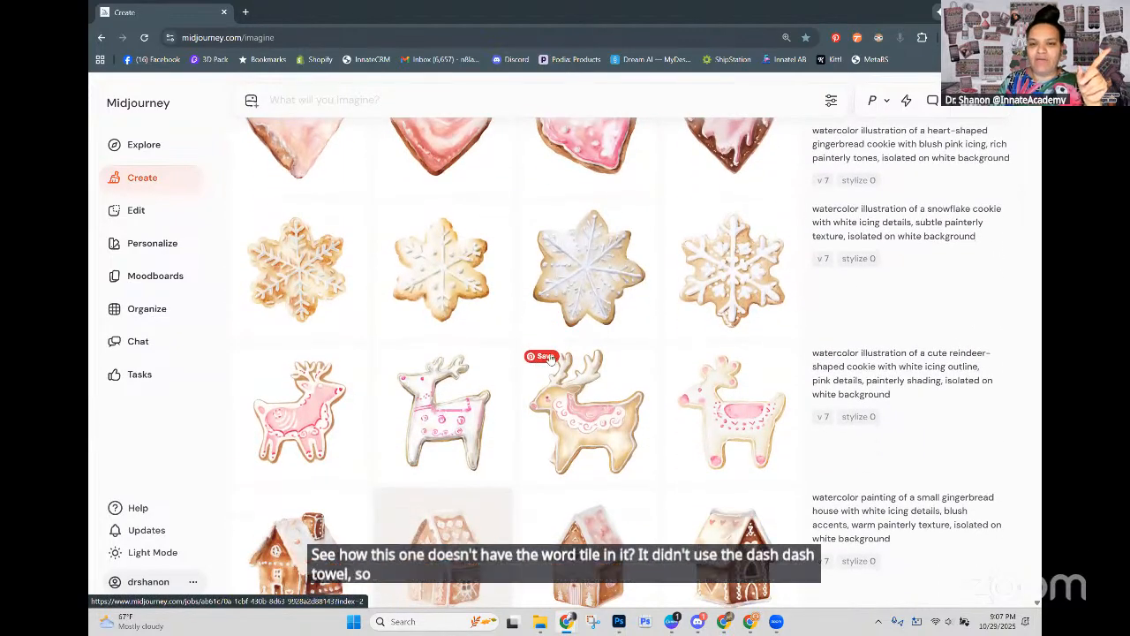
{"action": "scroll", "coordinate": [550, 356], "scroll_direction": "up", "scroll_amount": 2}
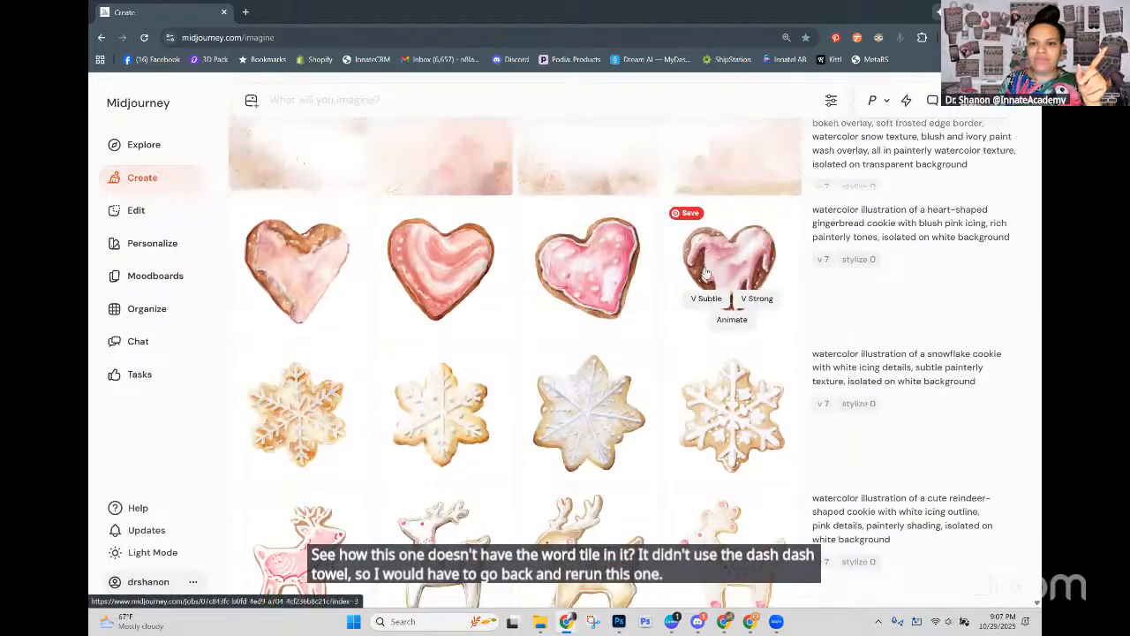
{"action": "scroll", "coordinate": [733, 296], "scroll_direction": "up", "scroll_amount": 3}
{"action": "scroll", "coordinate": [769, 287], "scroll_direction": "up", "scroll_amount": 1}
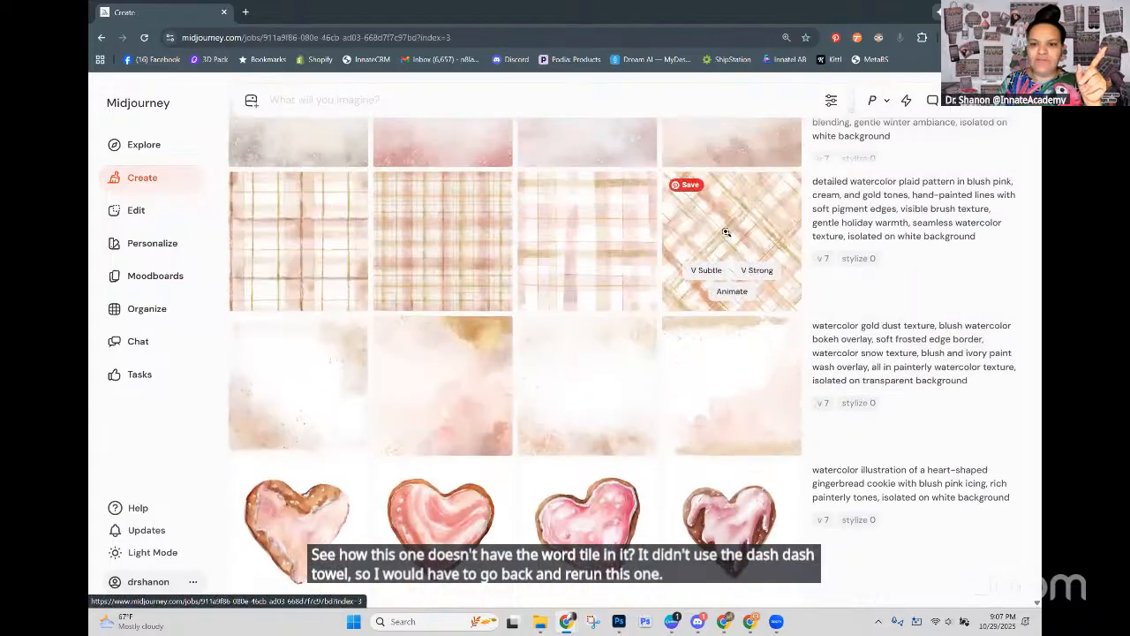
{"action": "left_click", "coordinate": [726, 236]}
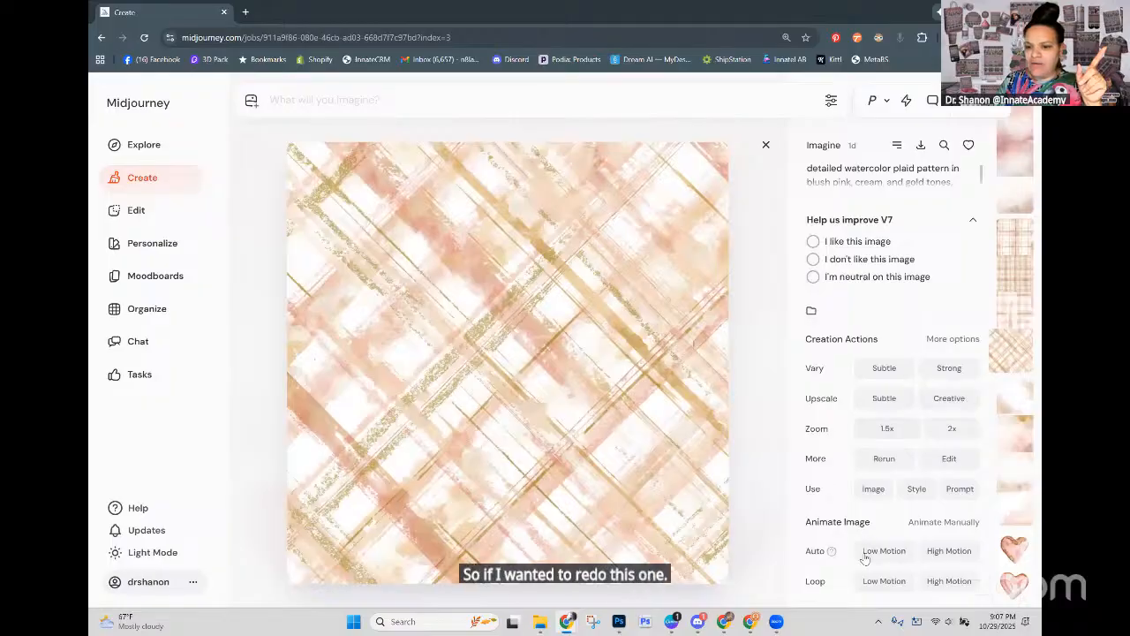
{"action": "left_click", "coordinate": [959, 489]}
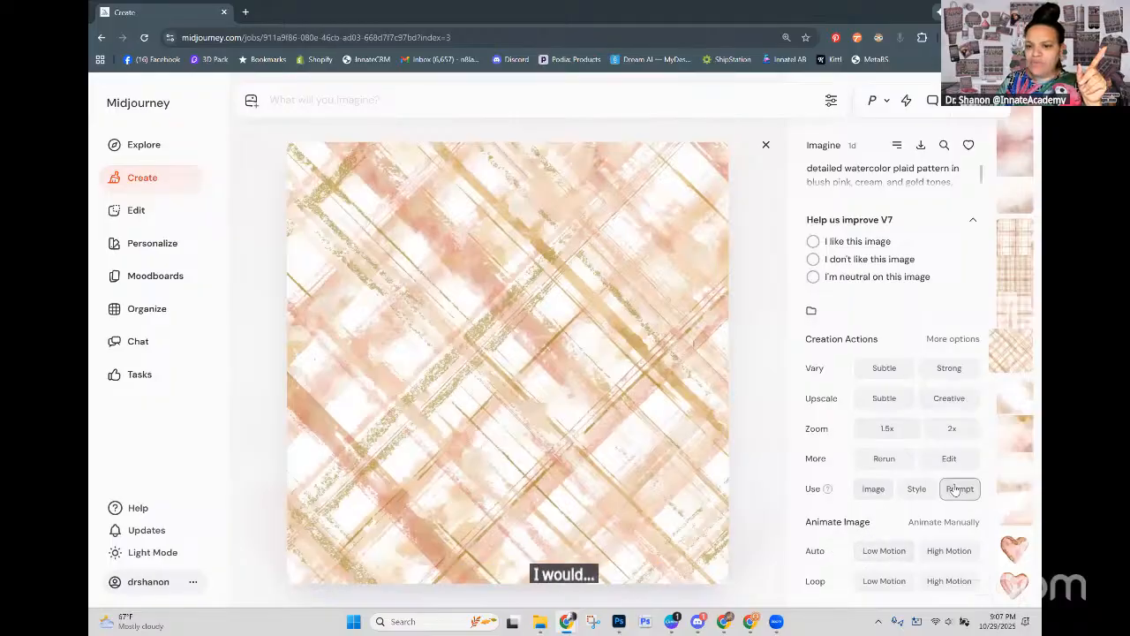
{"action": "left_click", "coordinate": [527, 129]}
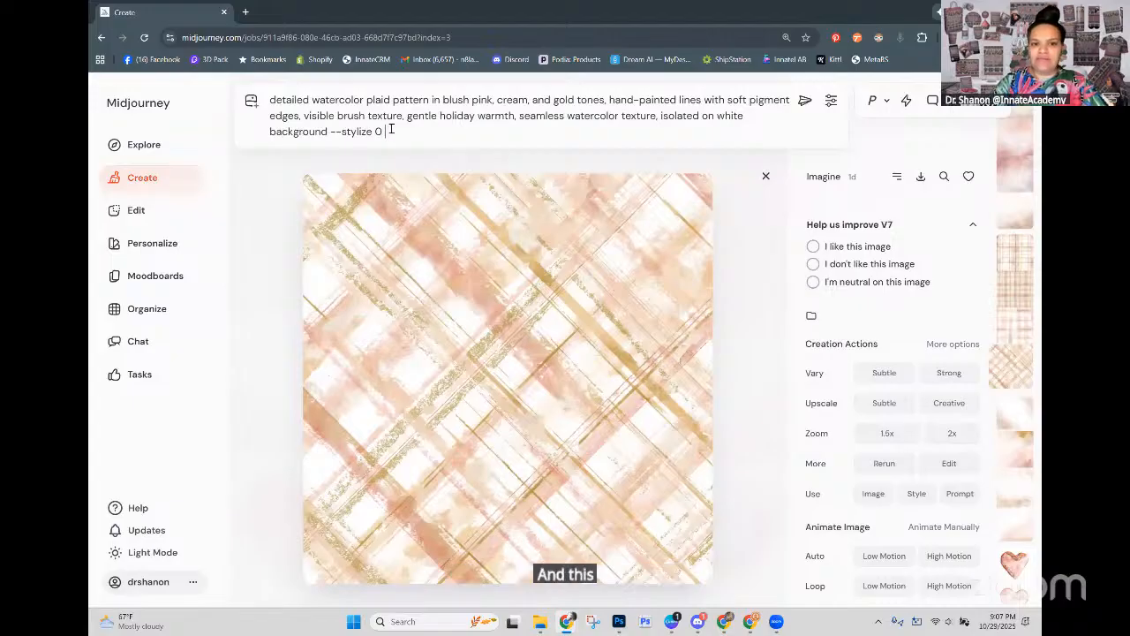
{"action": "type", "text": "-"}
{"action": "type", "text": "-tile"}
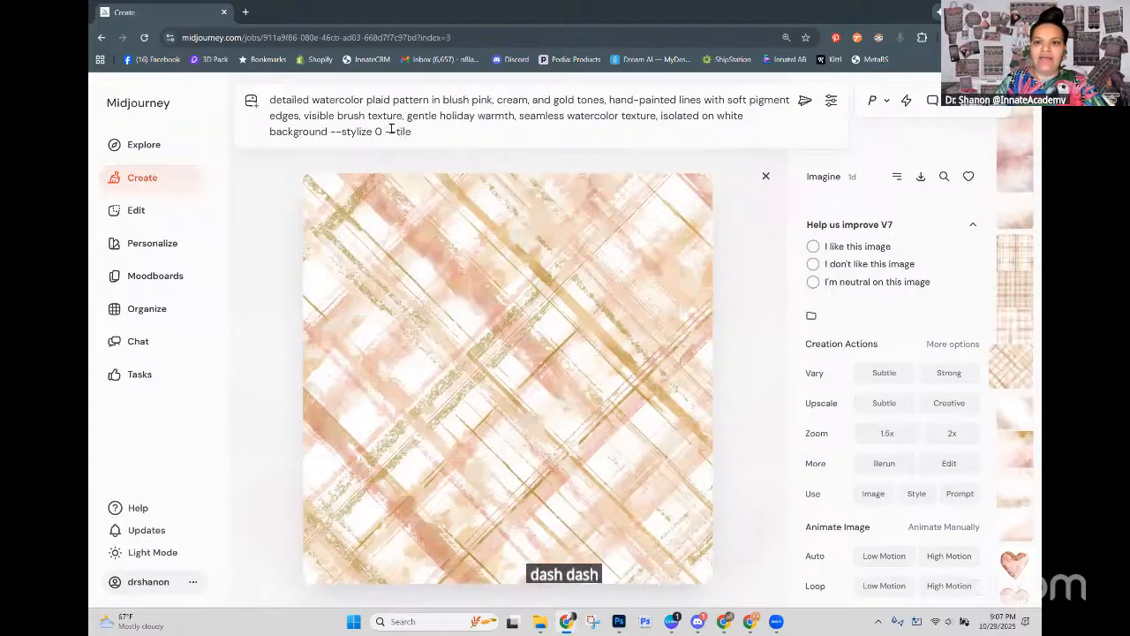
{"action": "left_click", "coordinate": [804, 101]}
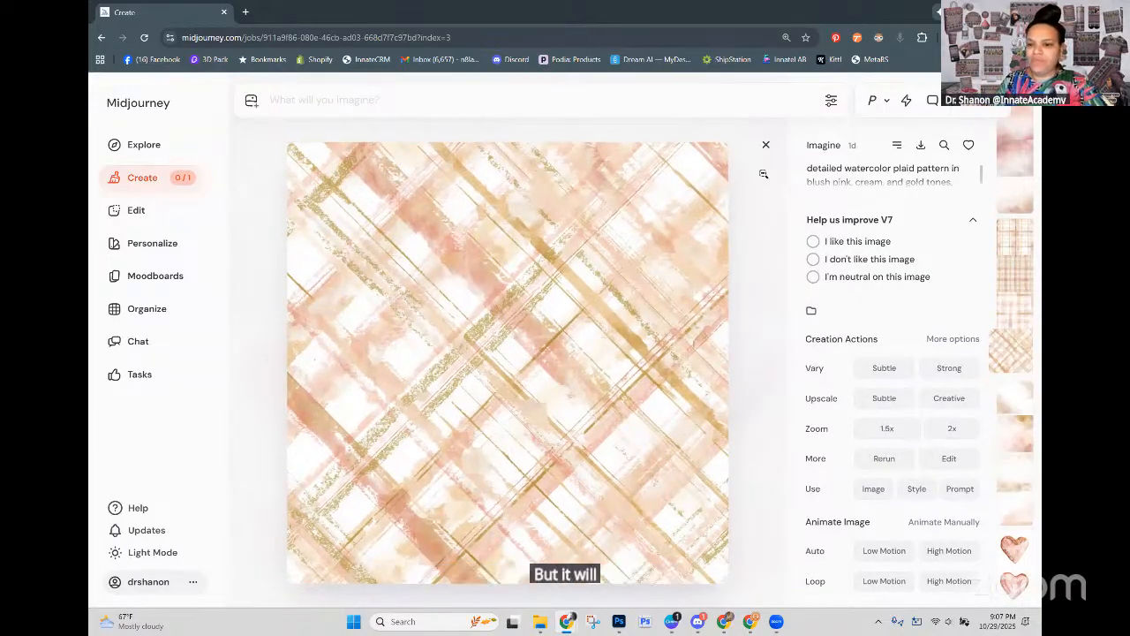
{"action": "key", "text": "Escape"}
Step: Browse the older creations, from the cookies and splatter overlays to the bows, wreaths and yarn, for further usable elements
{"action": "scroll", "coordinate": [610, 398], "scroll_direction": "down", "scroll_amount": 3}
{"action": "scroll", "coordinate": [632, 390], "scroll_direction": "down", "scroll_amount": 5}
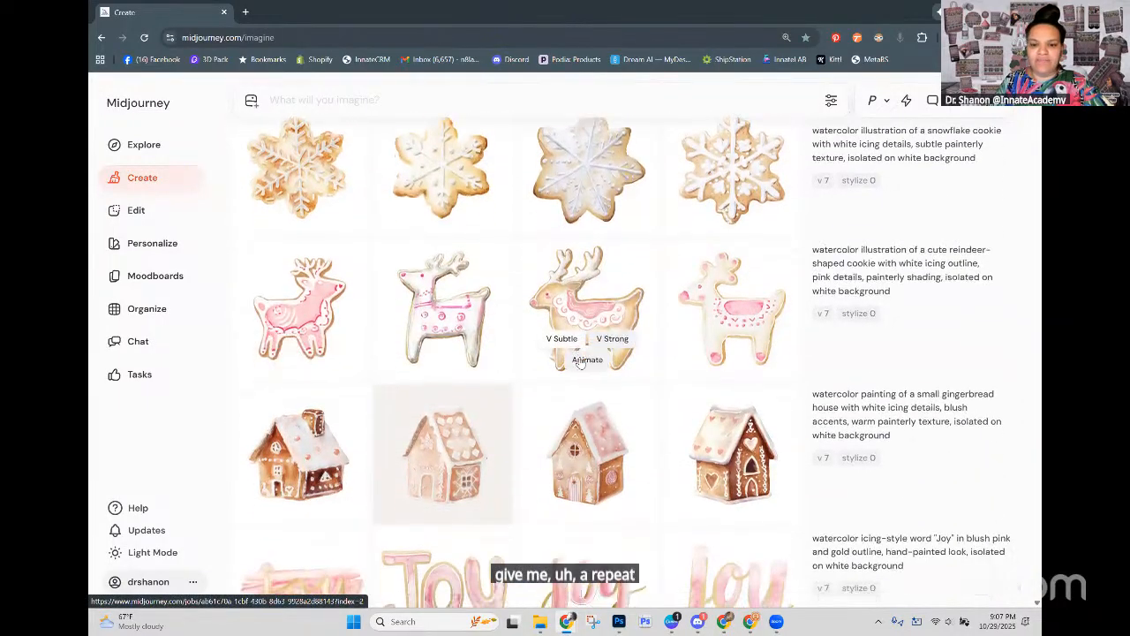
{"action": "scroll", "coordinate": [580, 362], "scroll_direction": "down", "scroll_amount": 6}
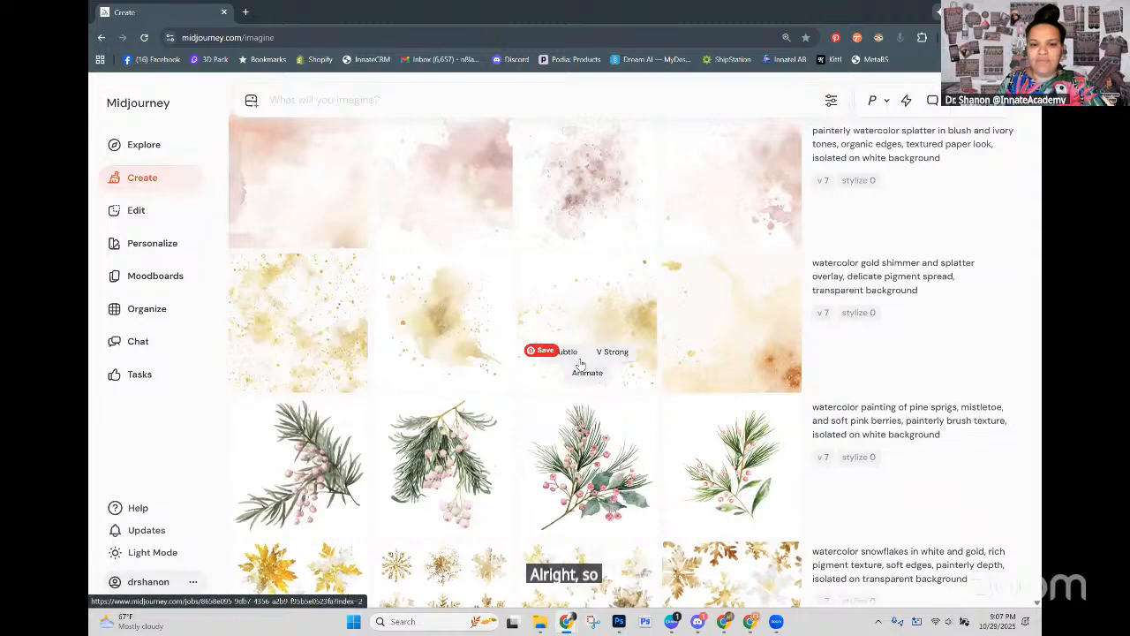
{"action": "scroll", "coordinate": [580, 365], "scroll_direction": "down", "scroll_amount": 6}
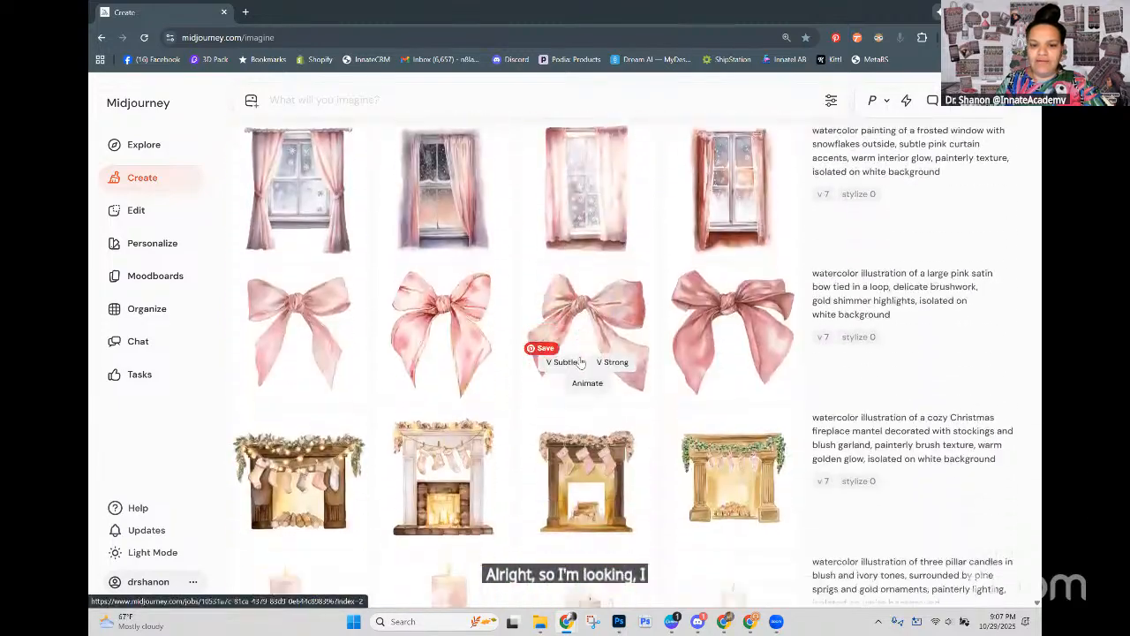
{"action": "scroll", "coordinate": [581, 362], "scroll_direction": "down", "scroll_amount": 1}
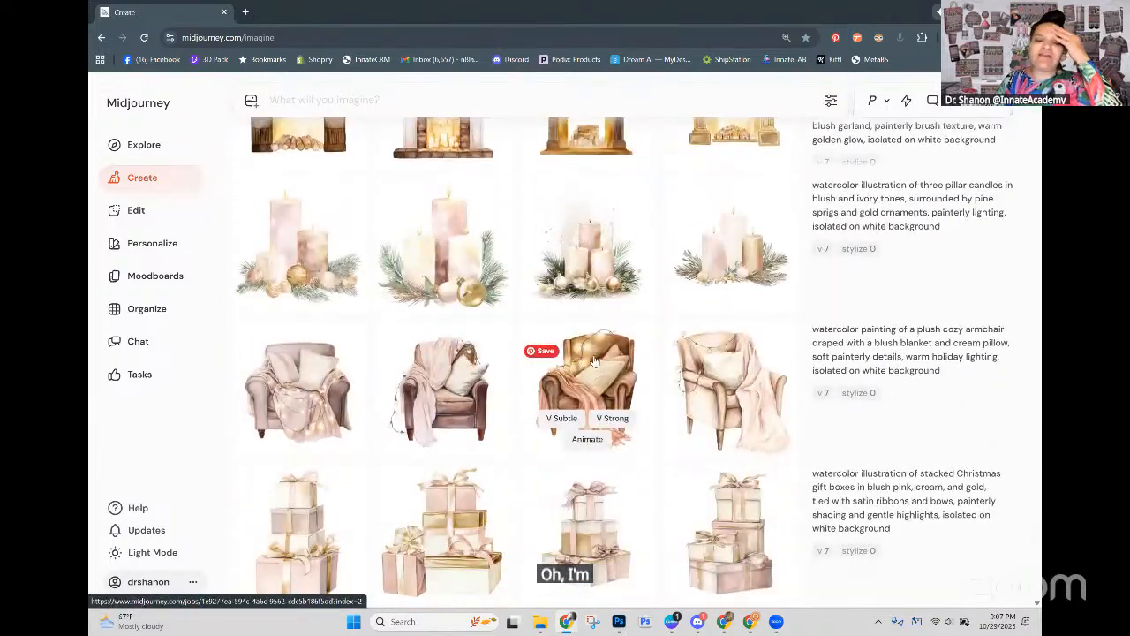
{"action": "scroll", "coordinate": [607, 367], "scroll_direction": "down", "scroll_amount": 1}
{"action": "scroll", "coordinate": [607, 367], "scroll_direction": "down", "scroll_amount": 2}
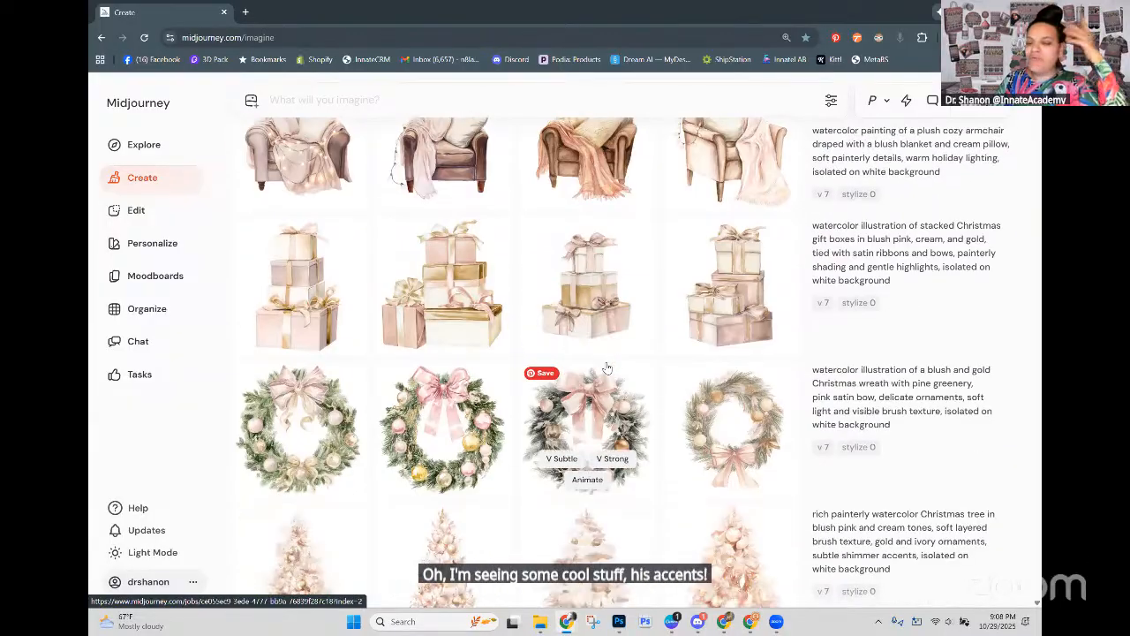
{"action": "scroll", "coordinate": [608, 367], "scroll_direction": "down", "scroll_amount": 5}
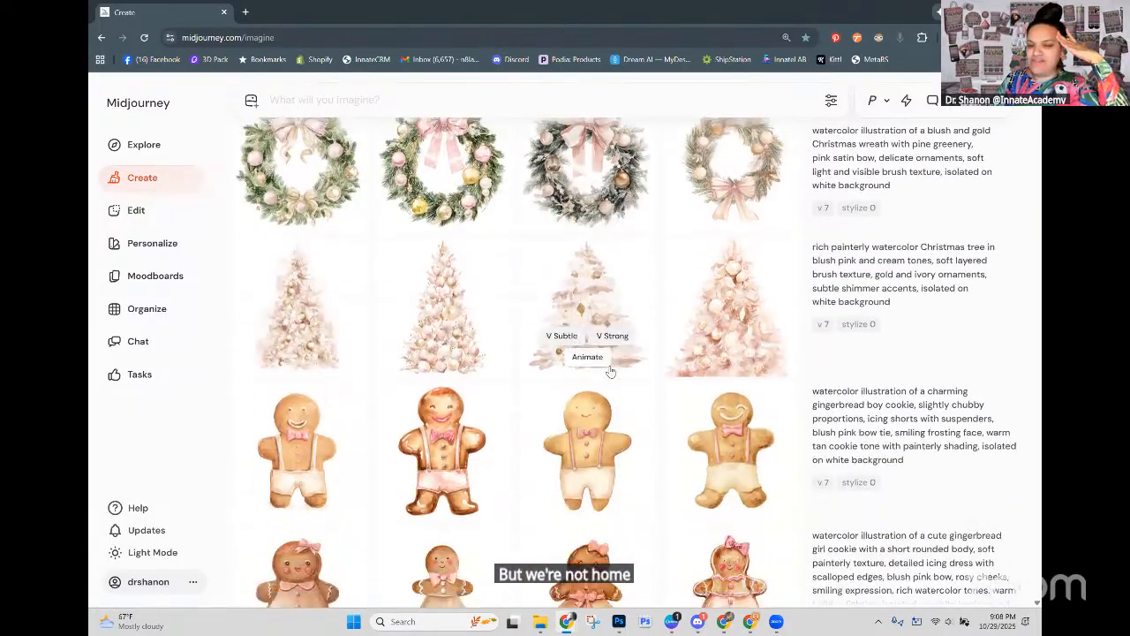
{"action": "scroll", "coordinate": [610, 371], "scroll_direction": "down", "scroll_amount": 1}
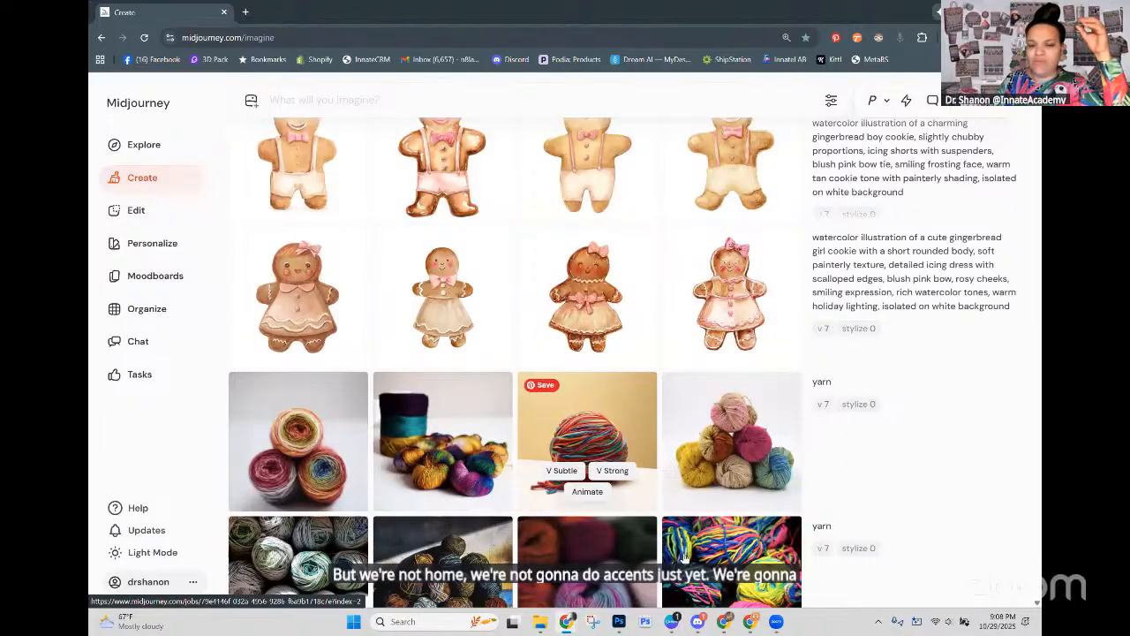
Step: Switch to Photoshop and bring up the Digital Design Doc template
{"action": "mouse_move", "coordinate": [672, 626]}
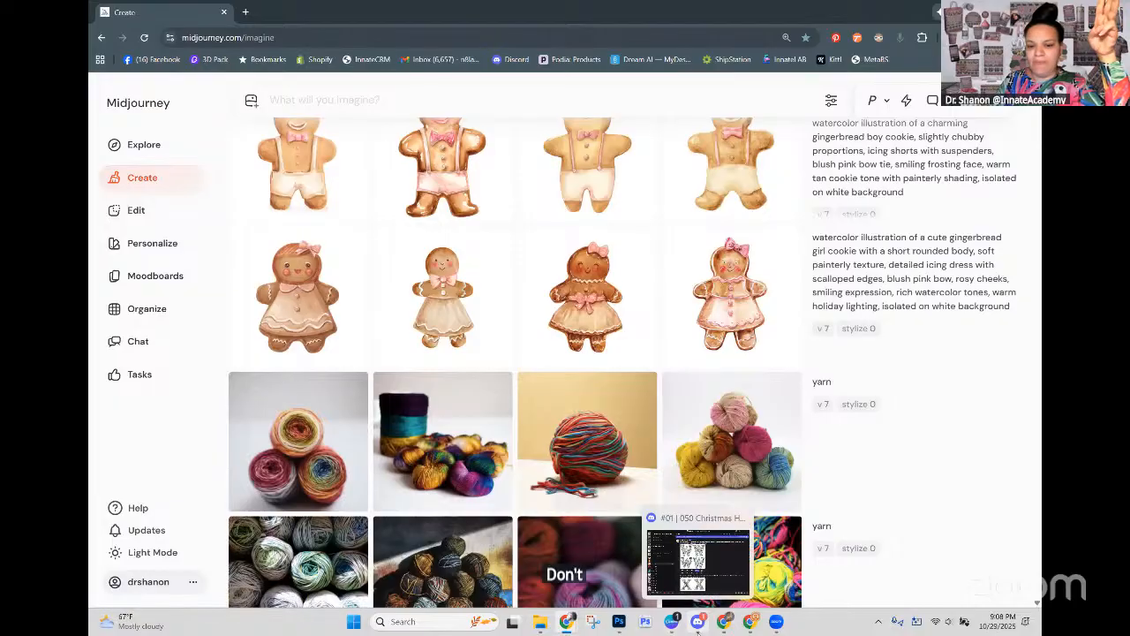
{"action": "mouse_move", "coordinate": [718, 624]}
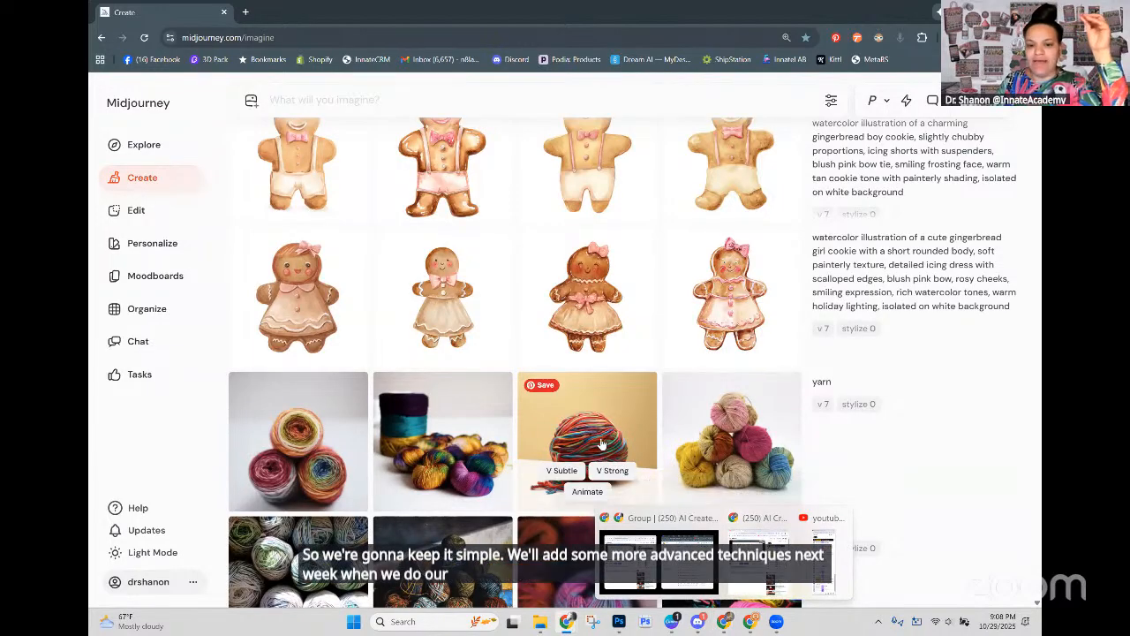
{"action": "scroll", "coordinate": [603, 440], "scroll_direction": "down", "scroll_amount": 2}
{"action": "scroll", "coordinate": [603, 440], "scroll_direction": "up", "scroll_amount": 2}
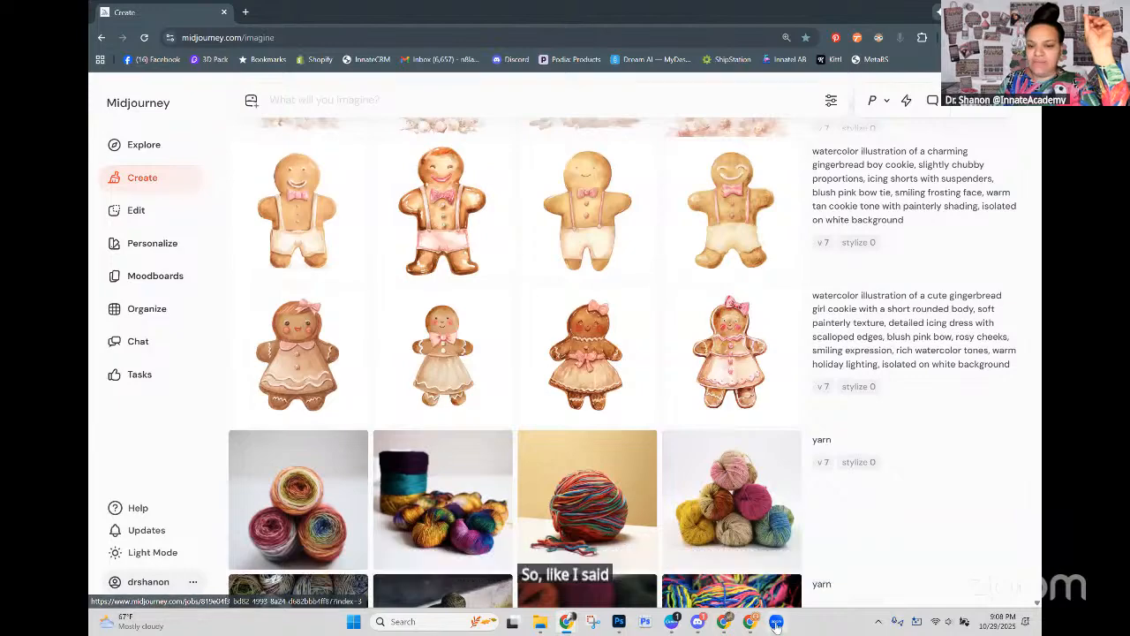
{"action": "left_click", "coordinate": [625, 629]}
{"action": "left_click", "coordinate": [794, 371]}
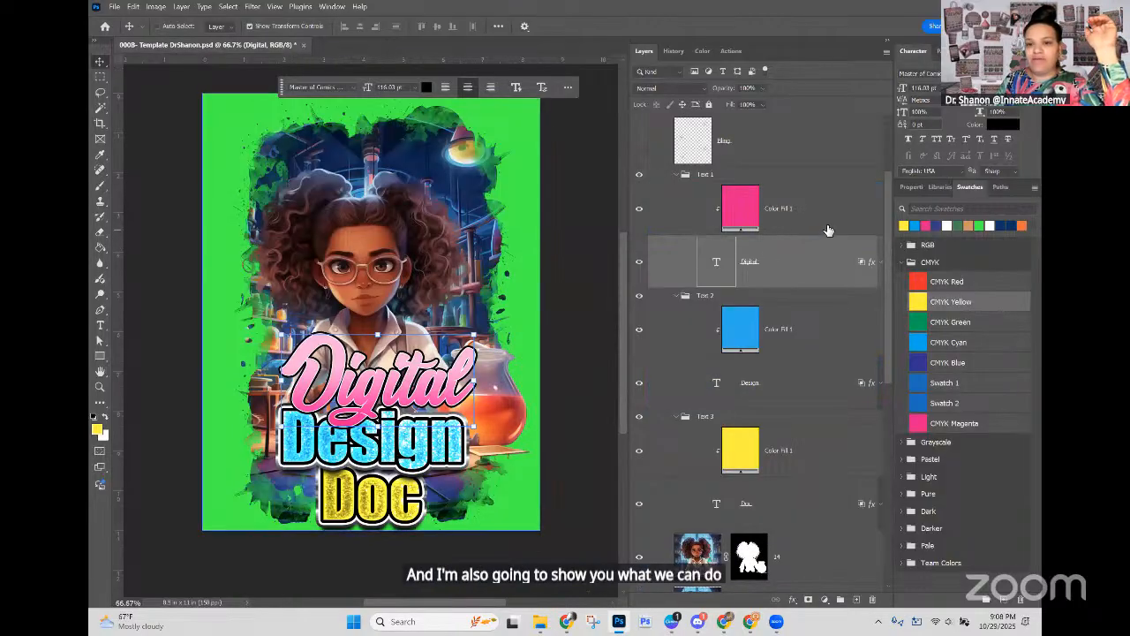
{"action": "left_click", "coordinate": [115, 7]}
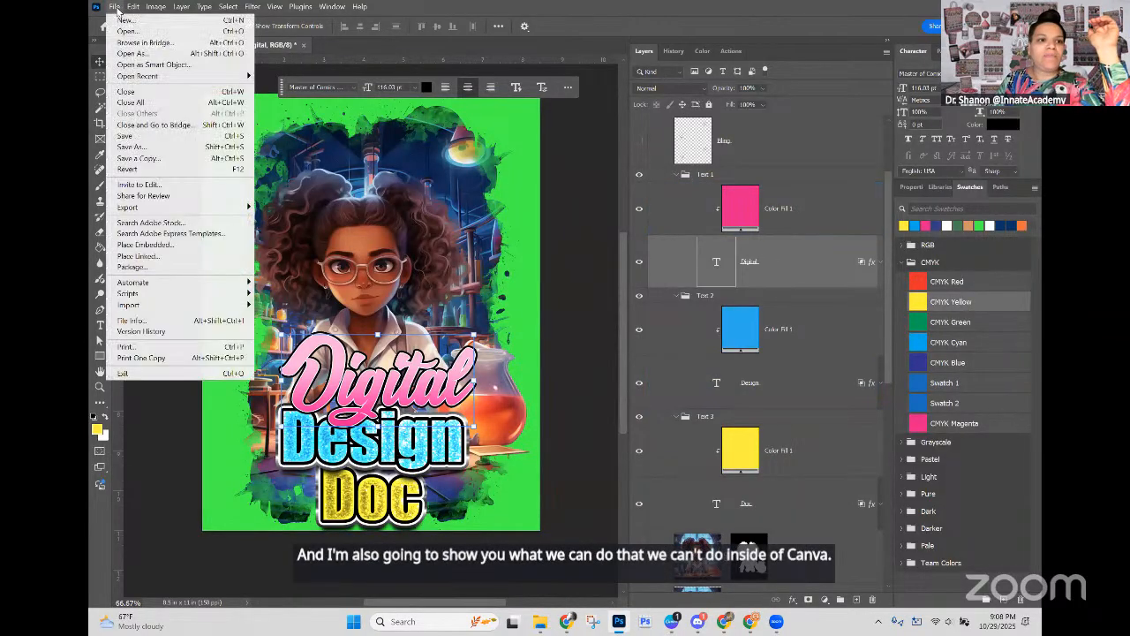
{"action": "left_click", "coordinate": [141, 148]}
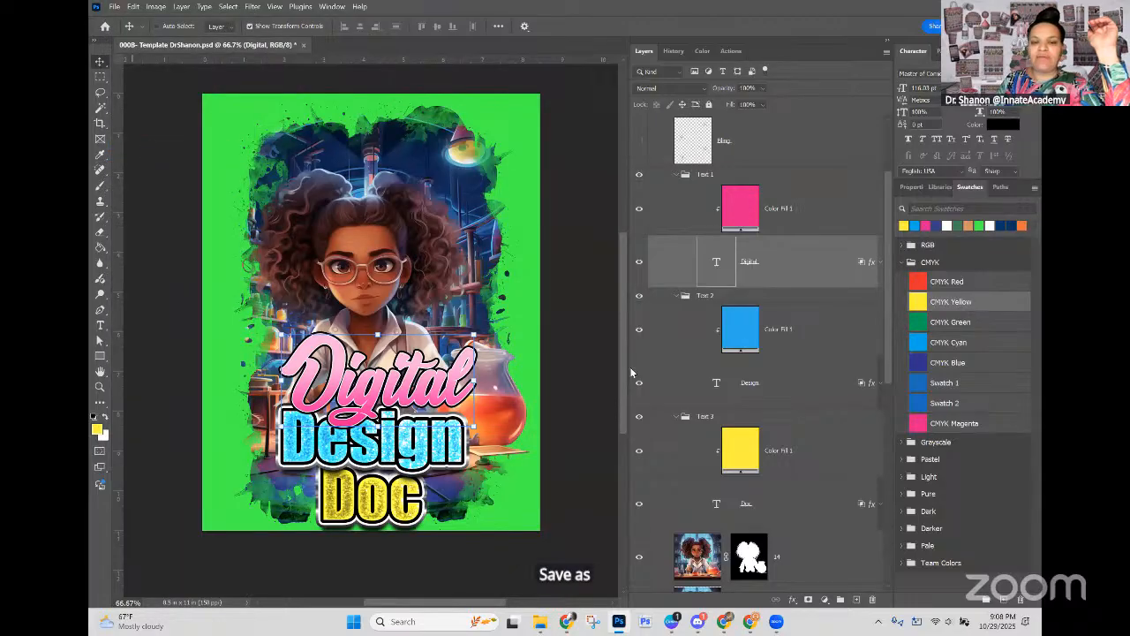
{"action": "key", "text": "Escape"}
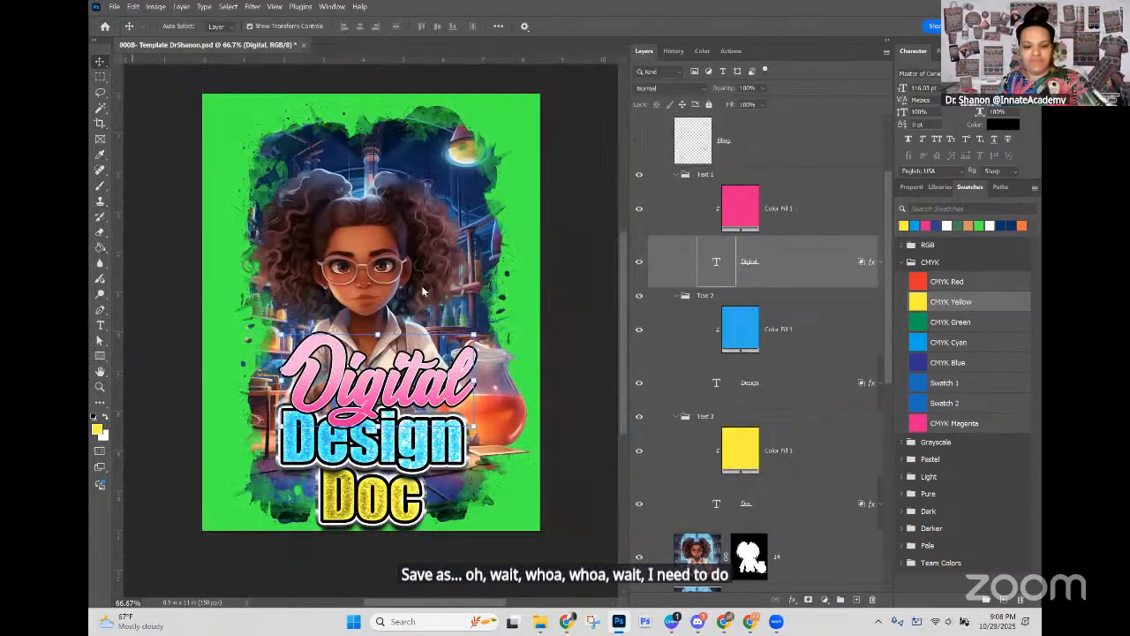
Step: Hide the green colour fill layer above the Background layer and save the template
{"action": "scroll", "coordinate": [638, 495], "scroll_direction": "down", "scroll_amount": 10}
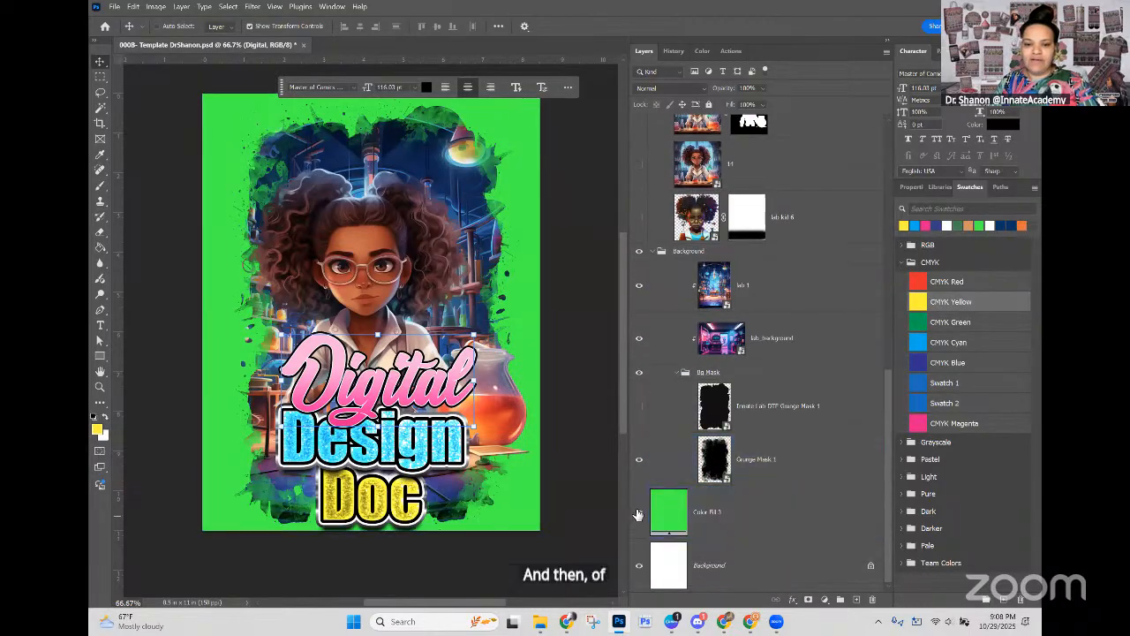
{"action": "left_click", "coordinate": [638, 513]}
{"action": "key", "text": "ctrl+s"}
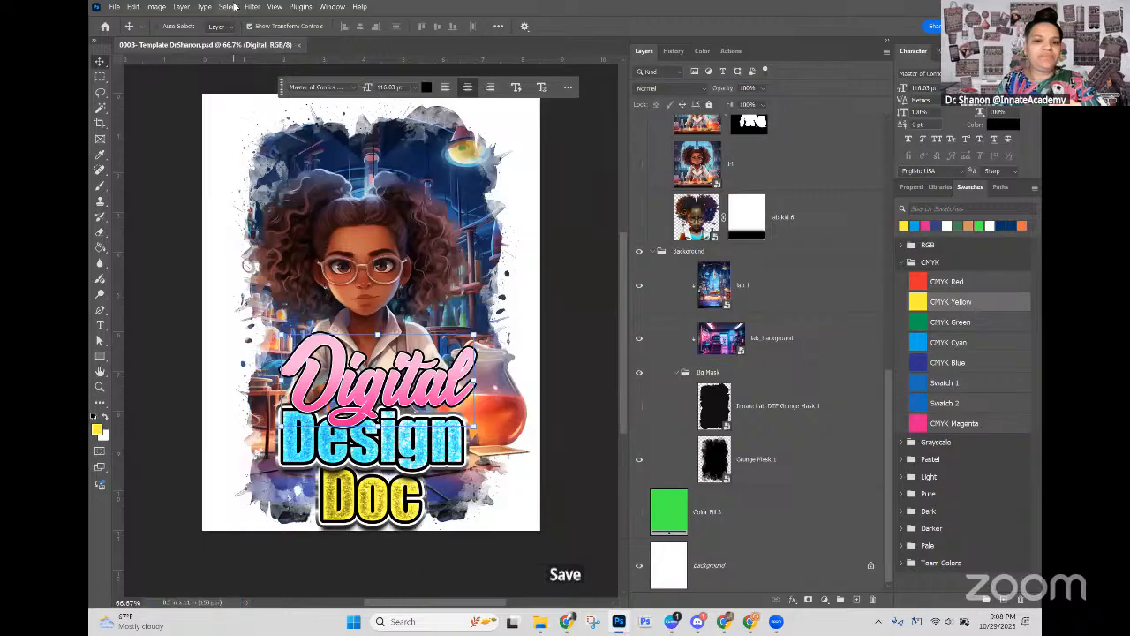
Step: Save the template as a new PSD in the same folder, its name ending in "Template Blush Lamb Holiday Christmas"
{"action": "left_click", "coordinate": [115, 6]}
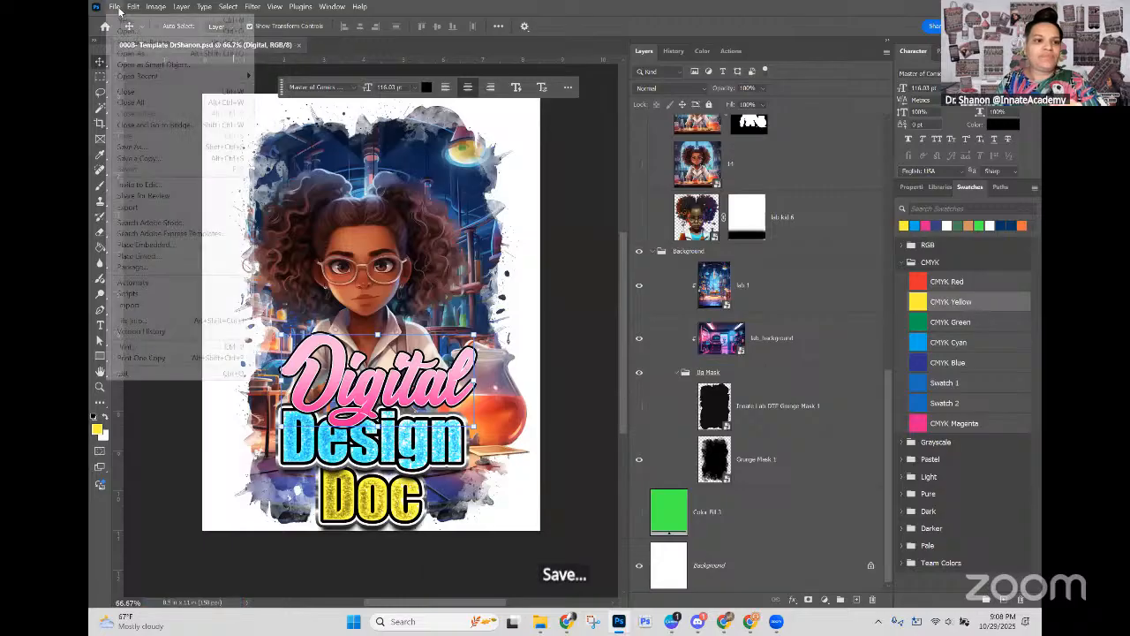
{"action": "left_click", "coordinate": [176, 146]}
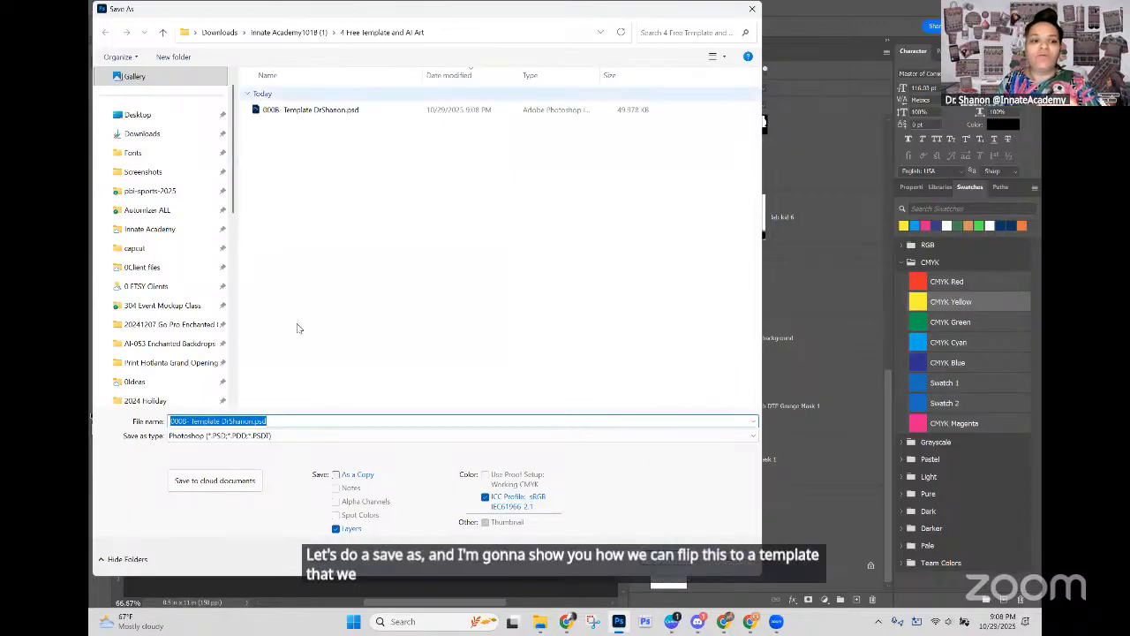
{"action": "left_click", "coordinate": [218, 421]}
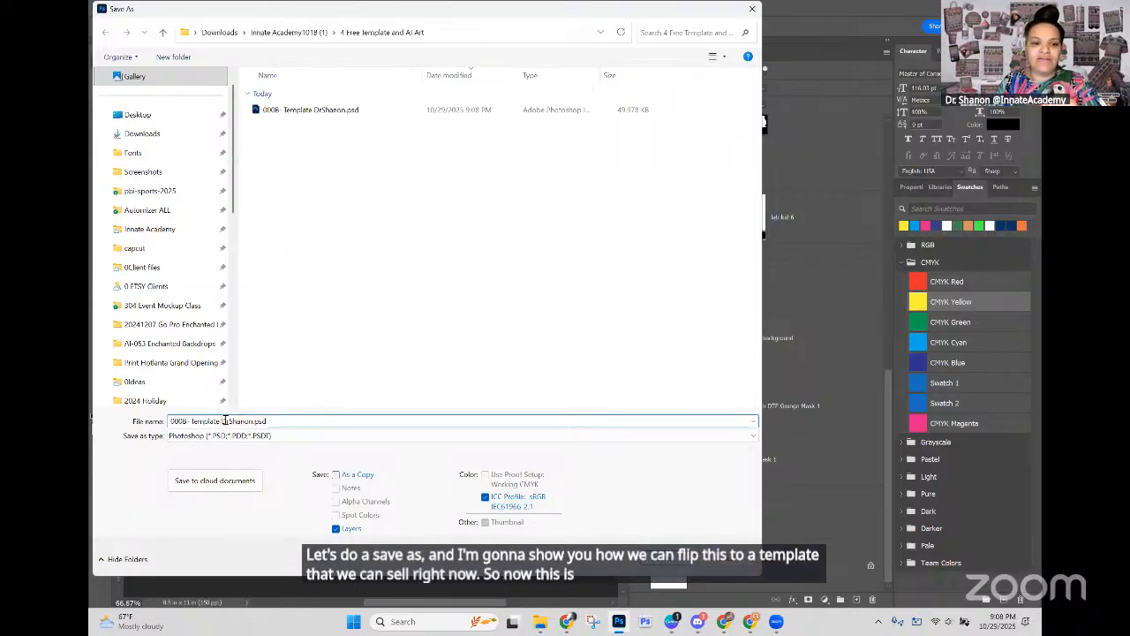
{"action": "left_click_drag", "start_coordinate": [223, 420], "coordinate": [294, 421]}
{"action": "type", "text": "Blush"}
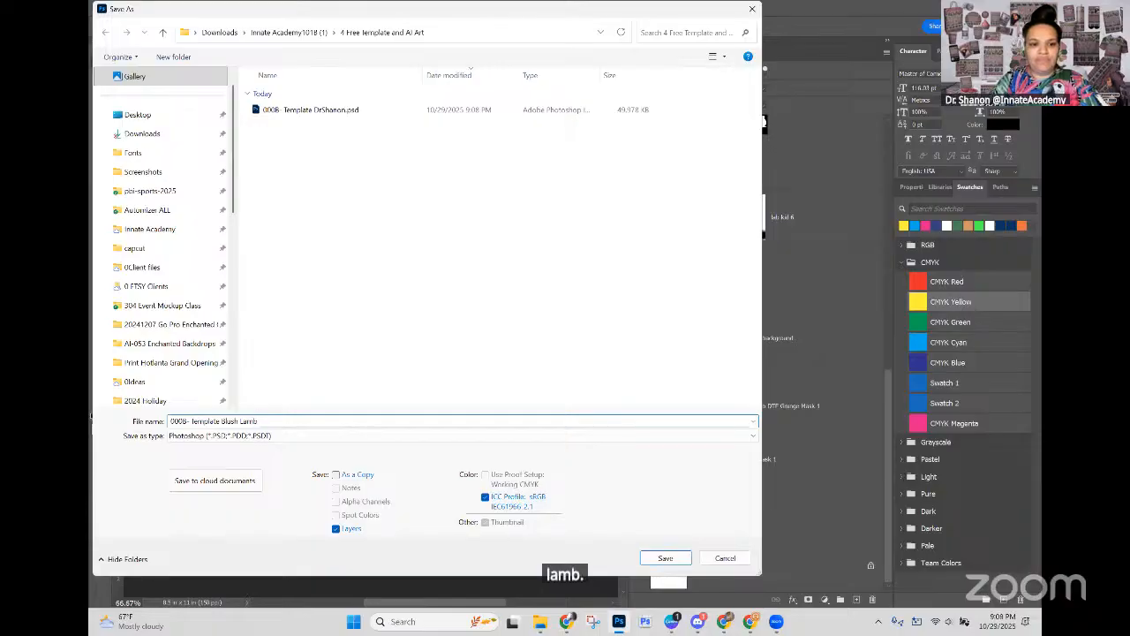
{"action": "type", "text": "Lamb Holiday "}
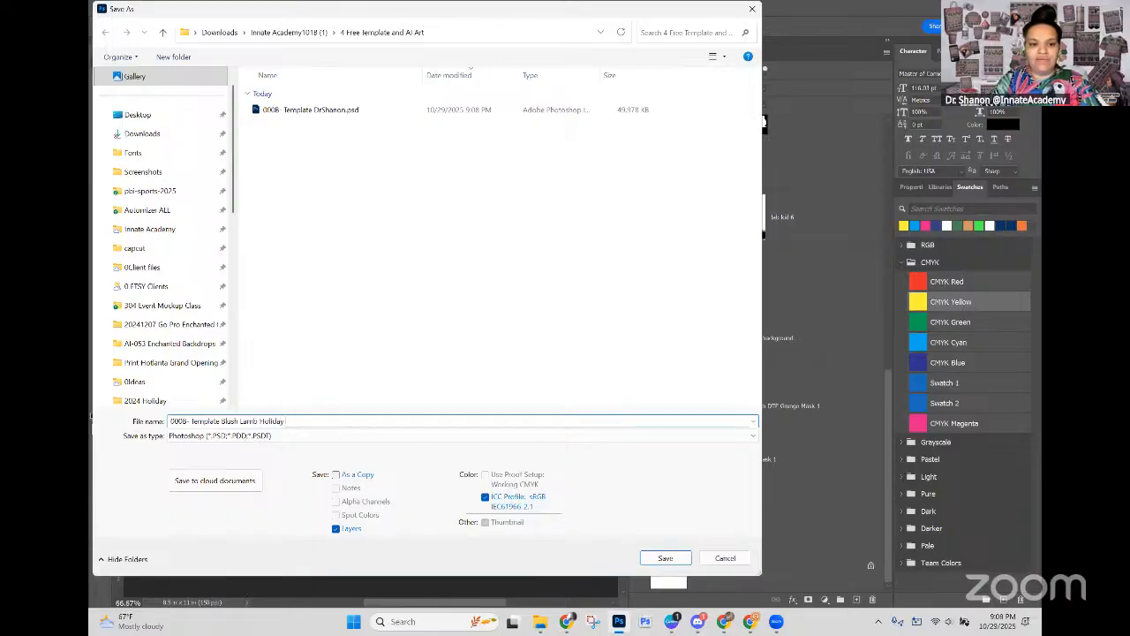
{"action": "type", "text": "Christmas"}
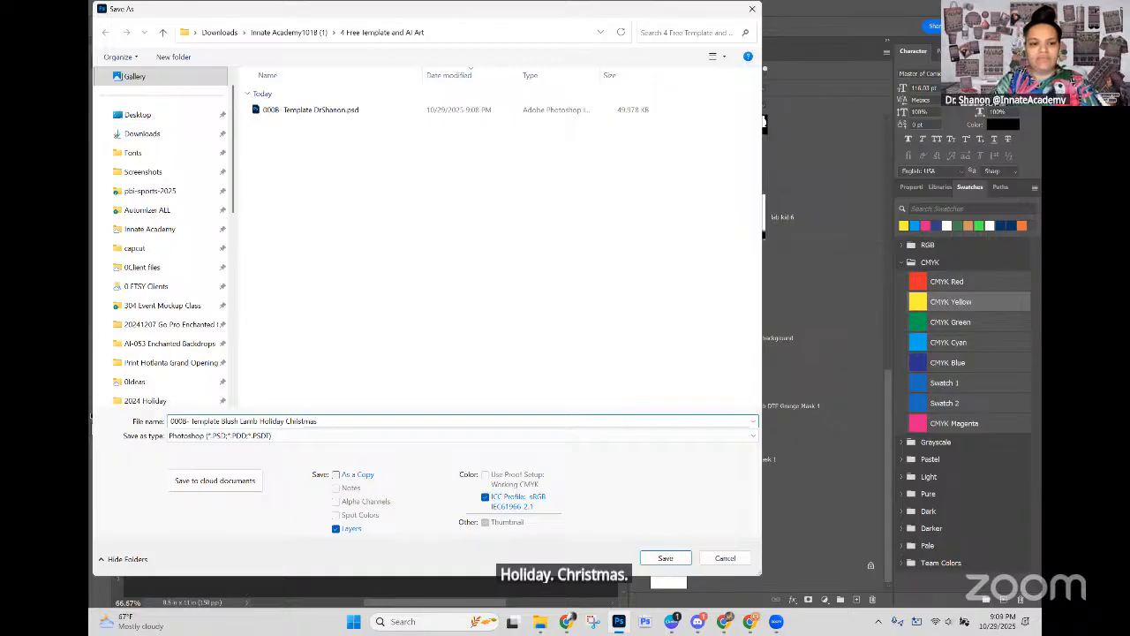
{"action": "key", "text": "Return"}
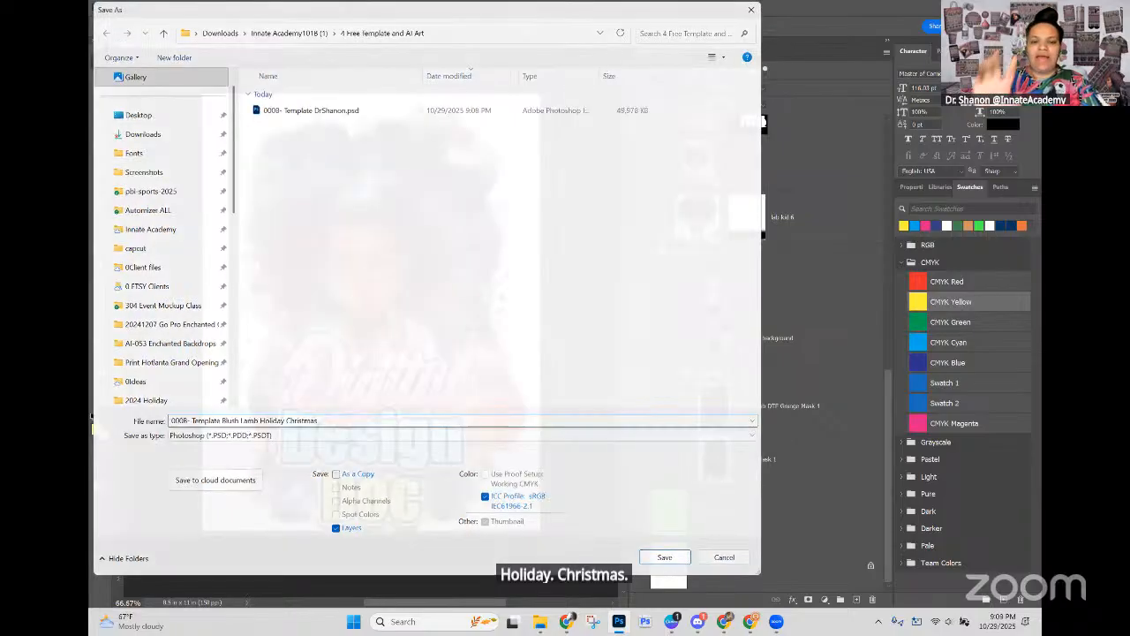
Step: Select the masked girl layer, start Place Embedded above it, and go to the Downloads folder
{"action": "scroll", "coordinate": [522, 299], "scroll_direction": "down", "scroll_amount": 1}
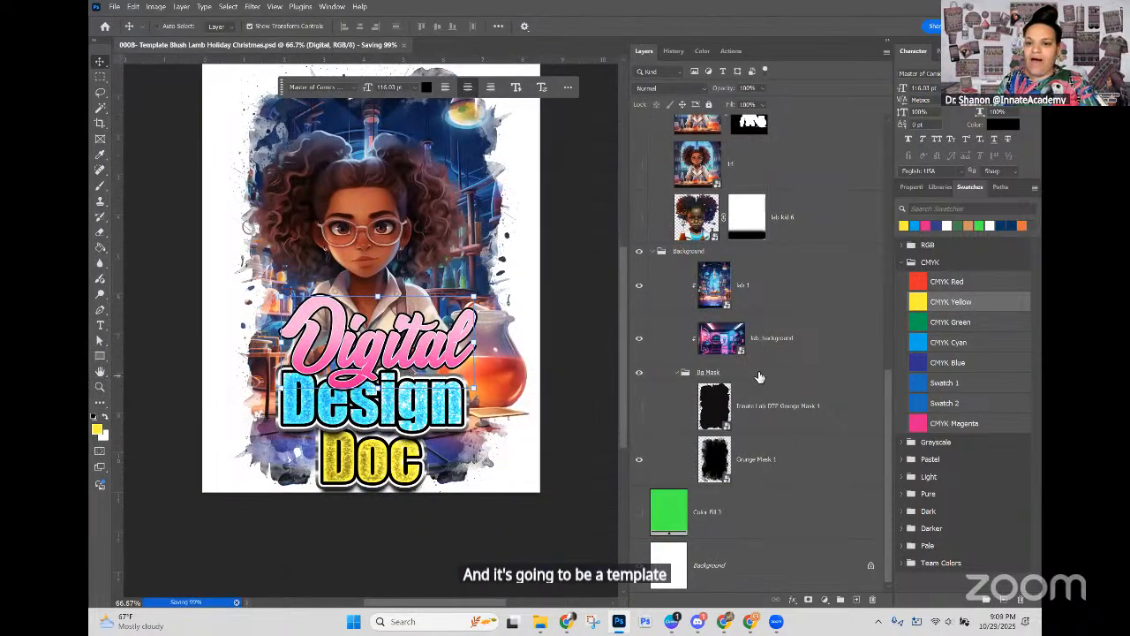
{"action": "scroll", "coordinate": [761, 380], "scroll_direction": "up", "scroll_amount": 5}
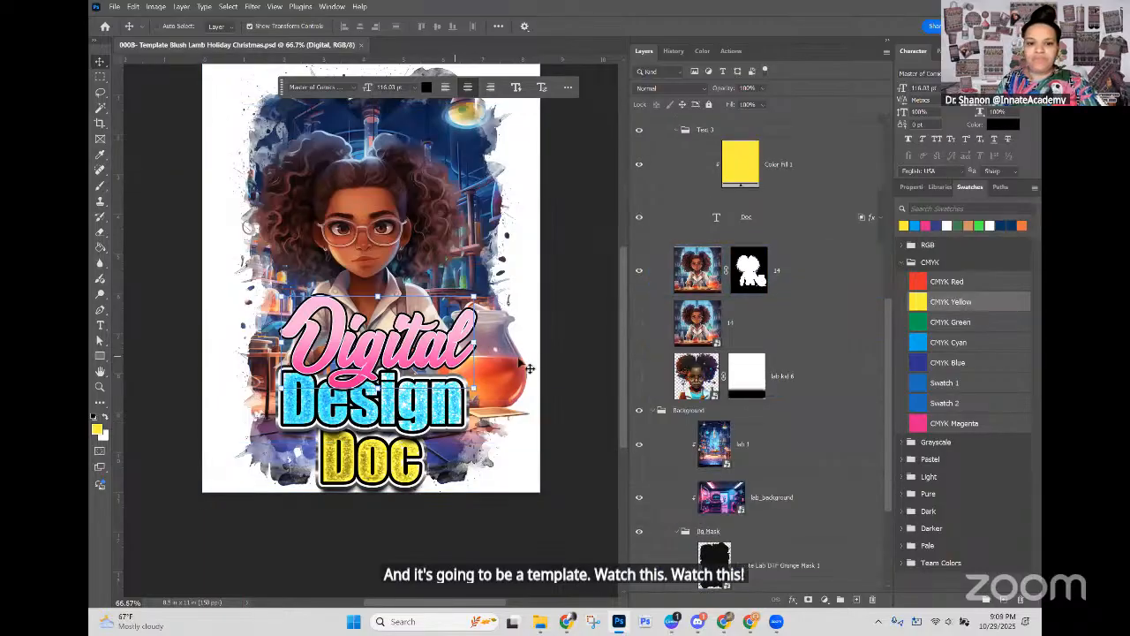
{"action": "left_click", "coordinate": [825, 285]}
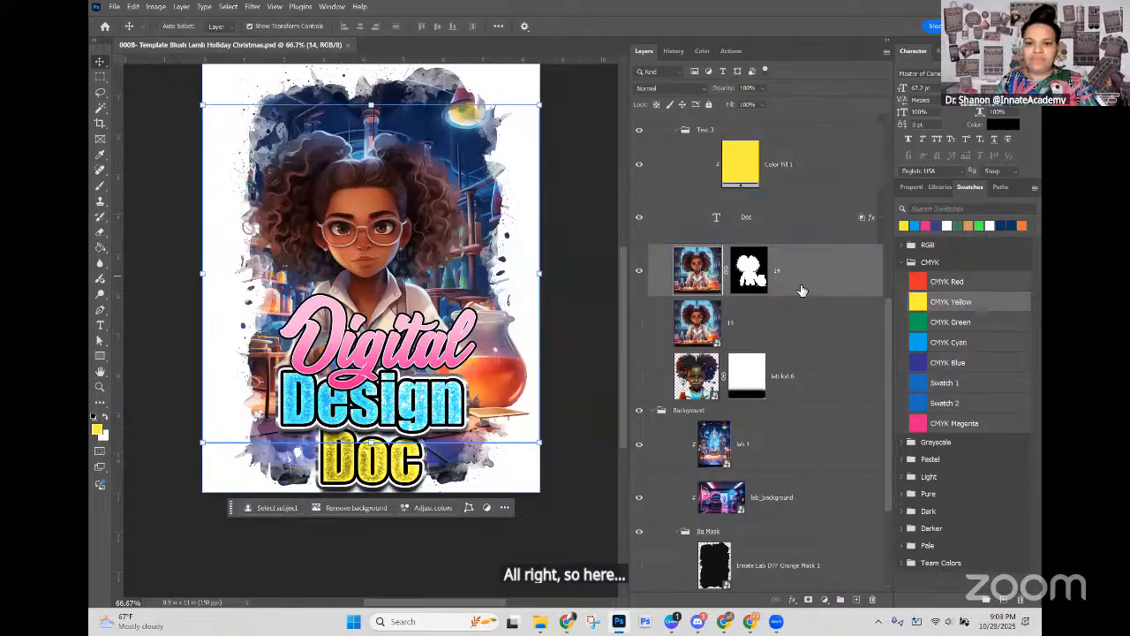
{"action": "left_click", "coordinate": [116, 7]}
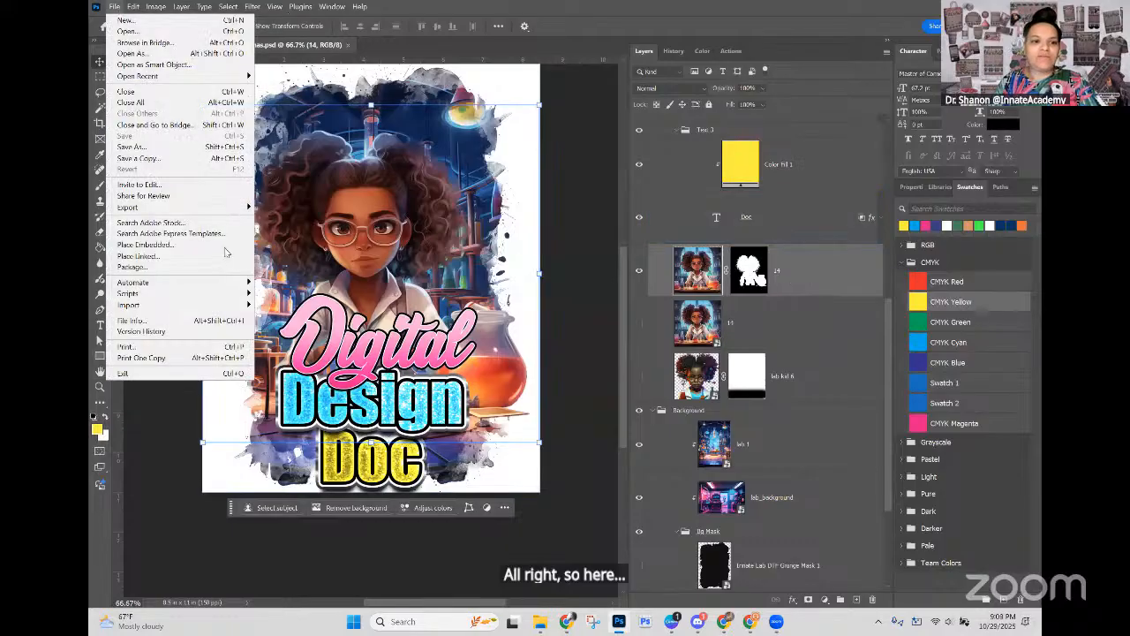
{"action": "left_click", "coordinate": [194, 246]}
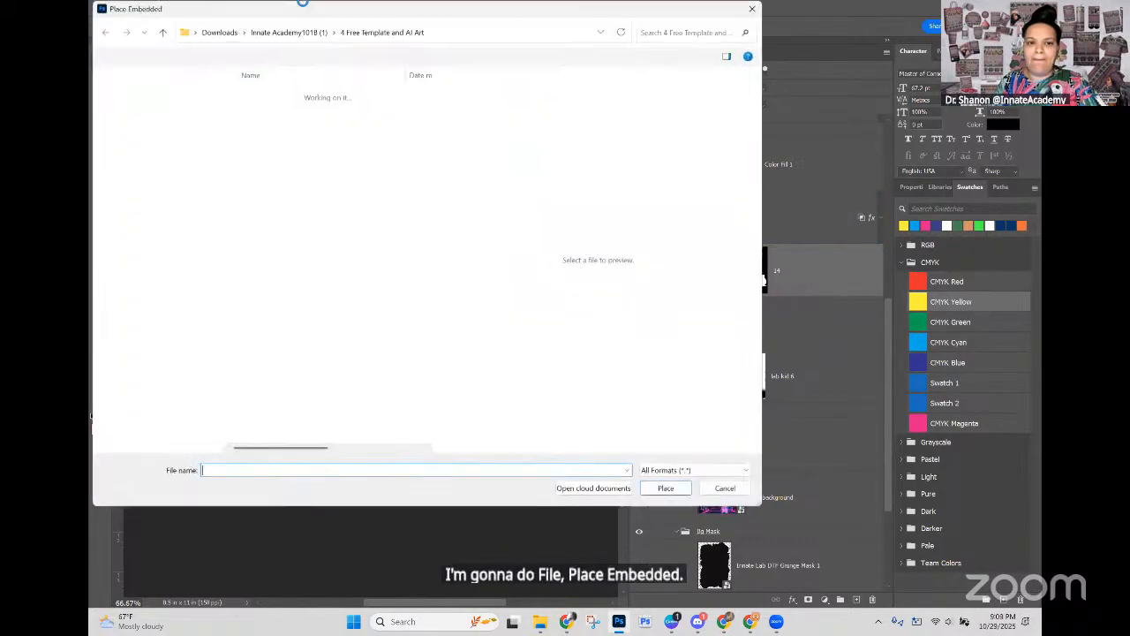
{"action": "left_click", "coordinate": [220, 33]}
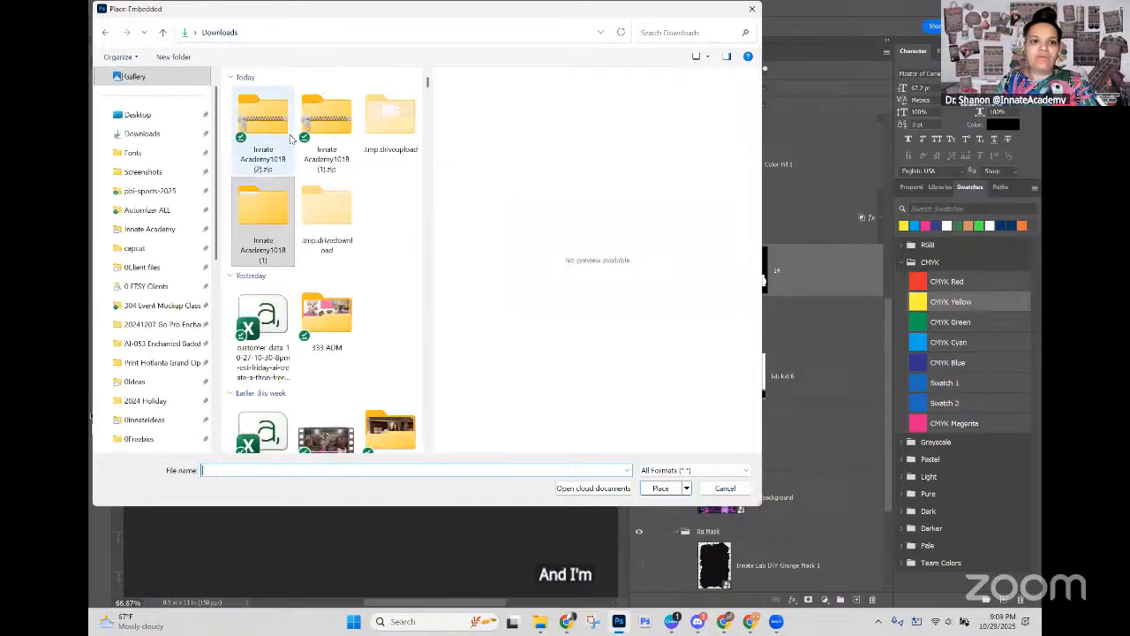
{"action": "left_click", "coordinate": [279, 211]}
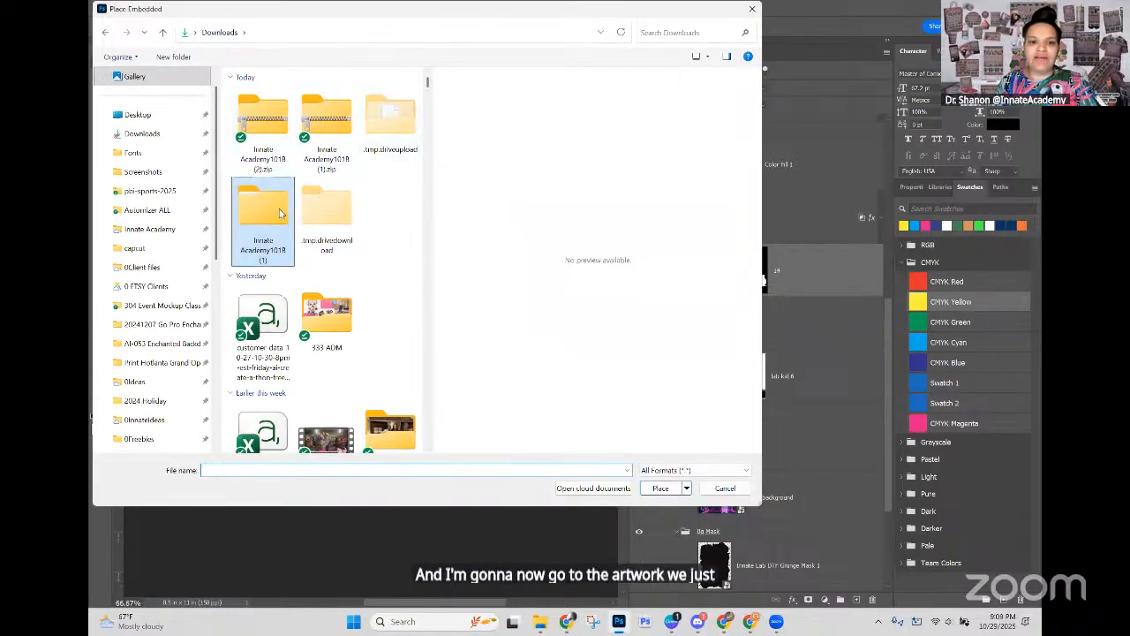
{"action": "double_click", "coordinate": [279, 209]}
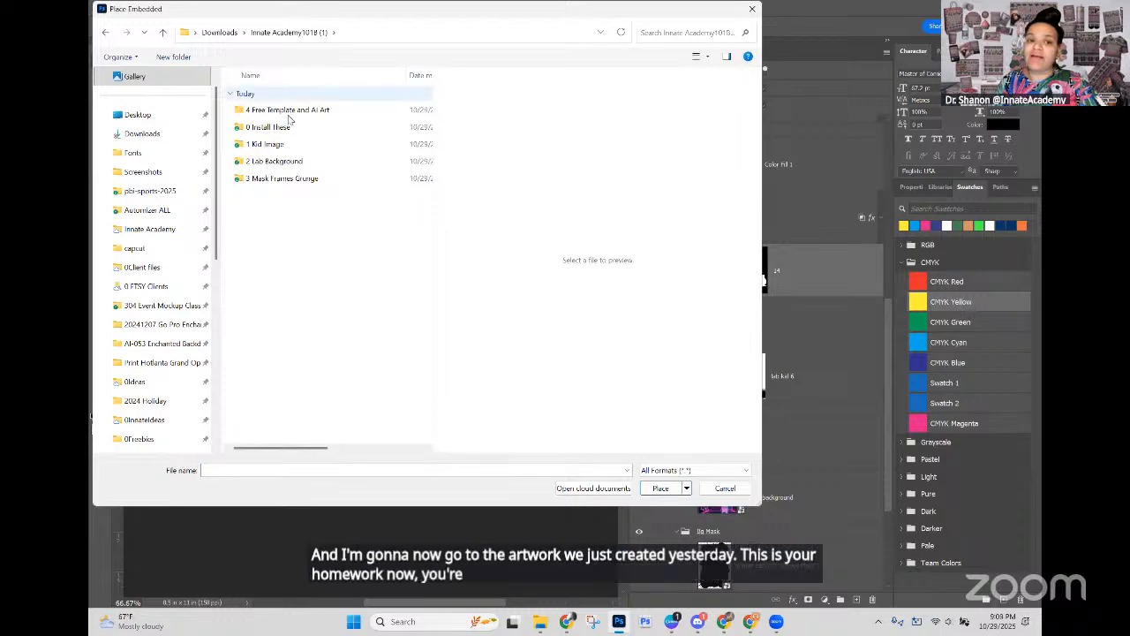
{"action": "left_click", "coordinate": [220, 33]}
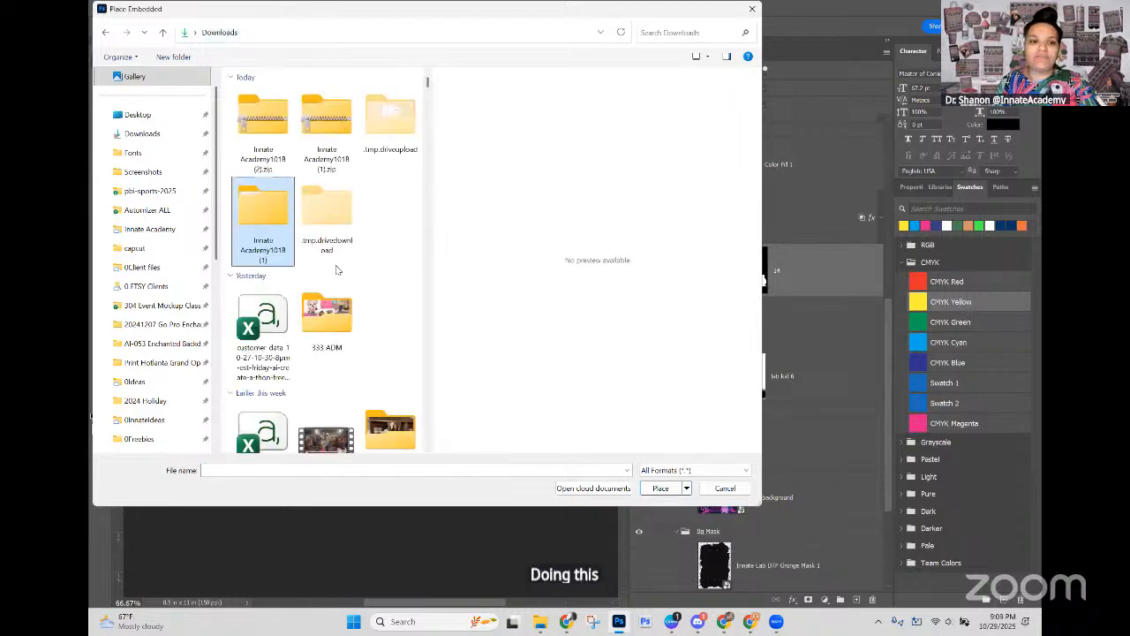
Step: Open the Day 2 Clipart Creation folder inside 333 ADM for the file to place
{"action": "scroll", "coordinate": [326, 221], "scroll_direction": "down", "scroll_amount": 3}
{"action": "left_click", "coordinate": [329, 143]}
{"action": "double_click", "coordinate": [329, 143]}
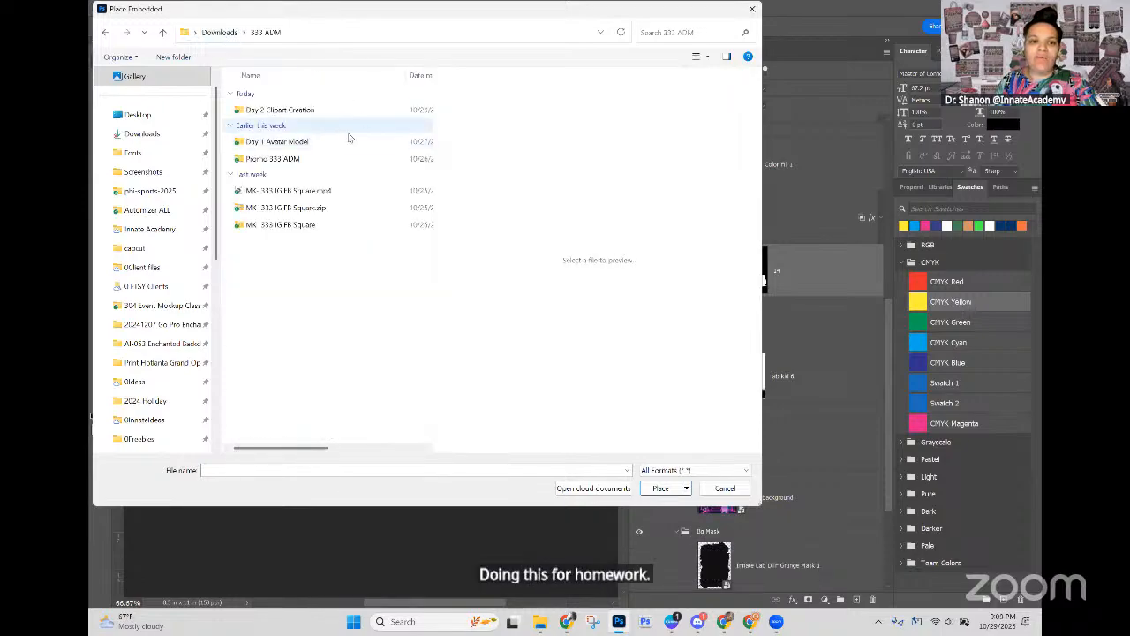
{"action": "left_click", "coordinate": [285, 116]}
{"action": "double_click", "coordinate": [284, 115]}
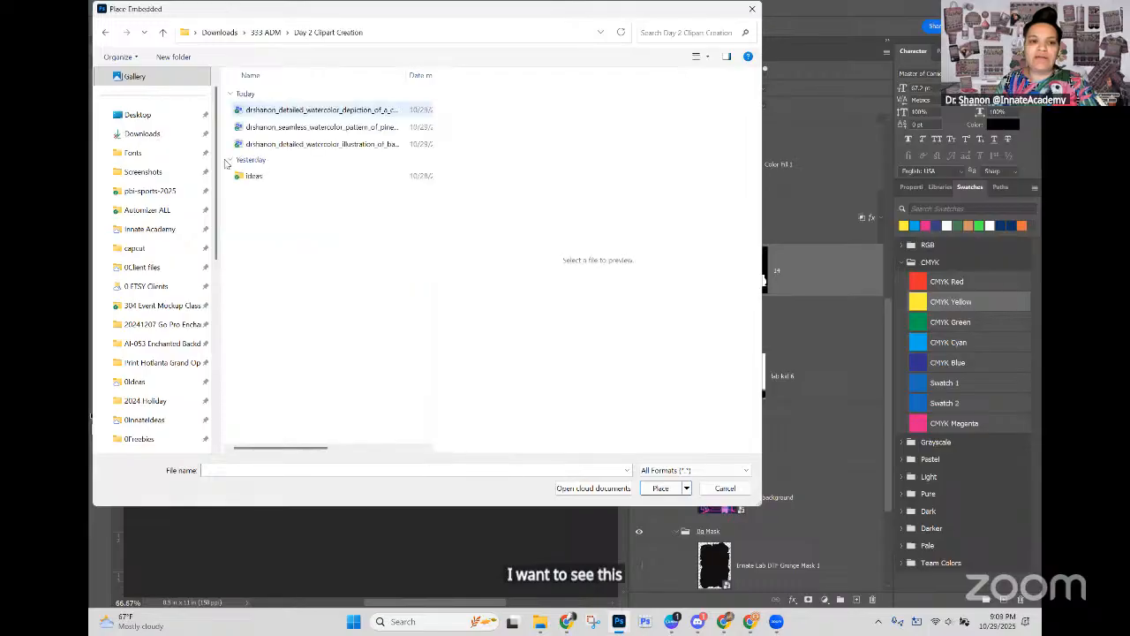
Step: Show the folder's files as thumbnails and place the watercolor baby lamb illustration as an embedded image
{"action": "left_click_drag", "start_coordinate": [433, 98], "coordinate": [558, 124]}
{"action": "left_click", "coordinate": [698, 58]}
{"action": "left_click", "coordinate": [729, 35]}
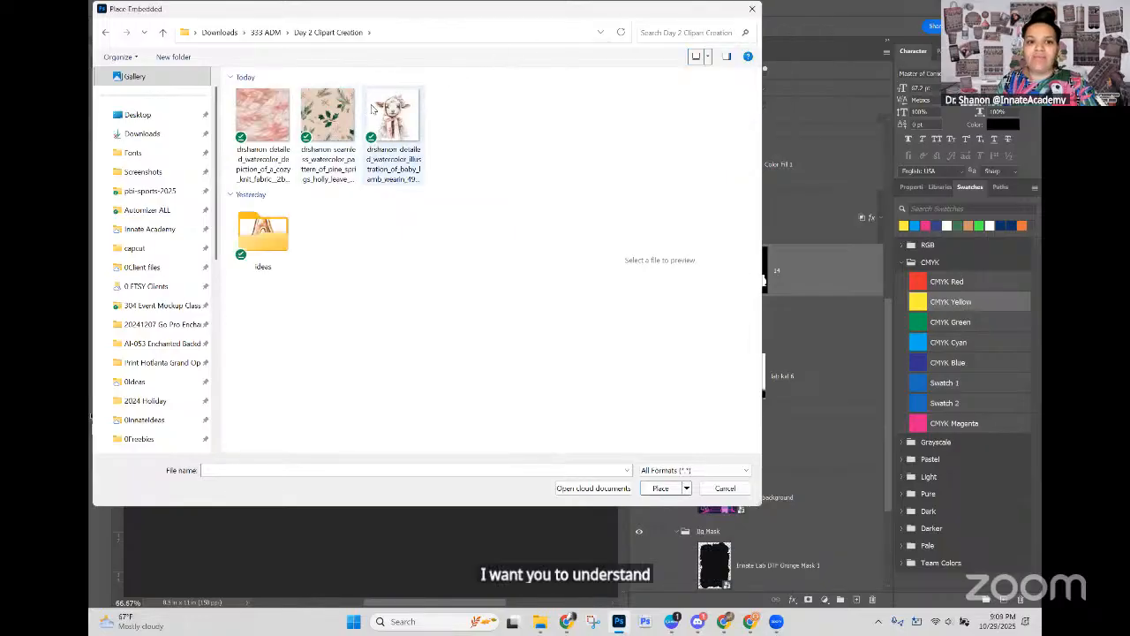
{"action": "left_click", "coordinate": [398, 133]}
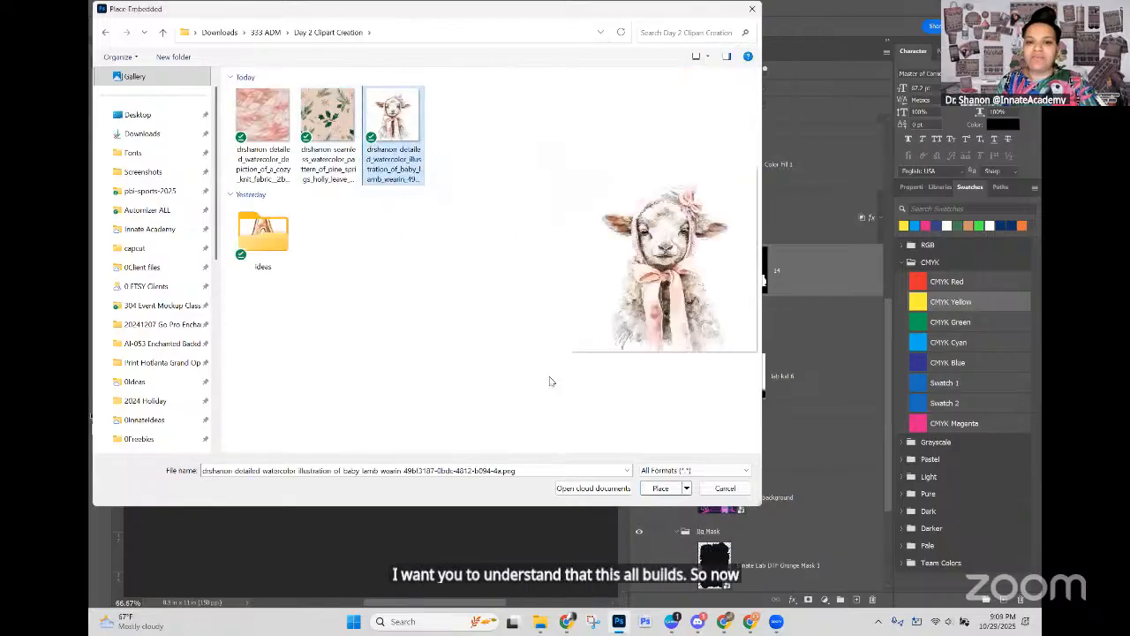
{"action": "left_click", "coordinate": [661, 489]}
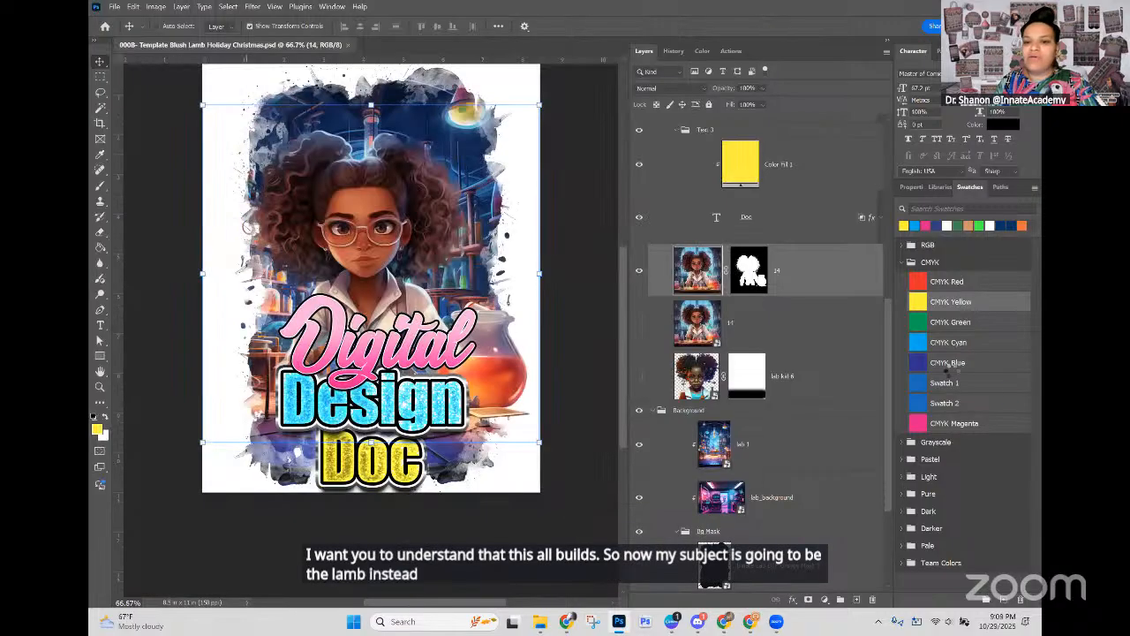
Step: Hide the masked girl layer beneath the lamb and remove the lamb image's background
{"action": "left_click", "coordinate": [639, 322]}
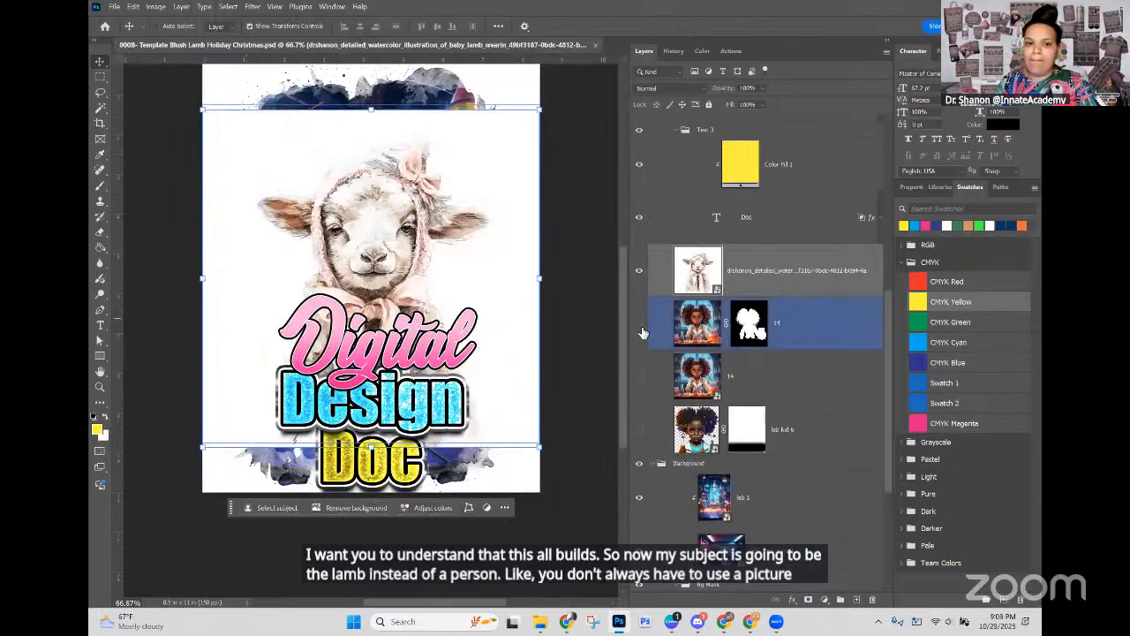
{"action": "left_click", "coordinate": [357, 509]}
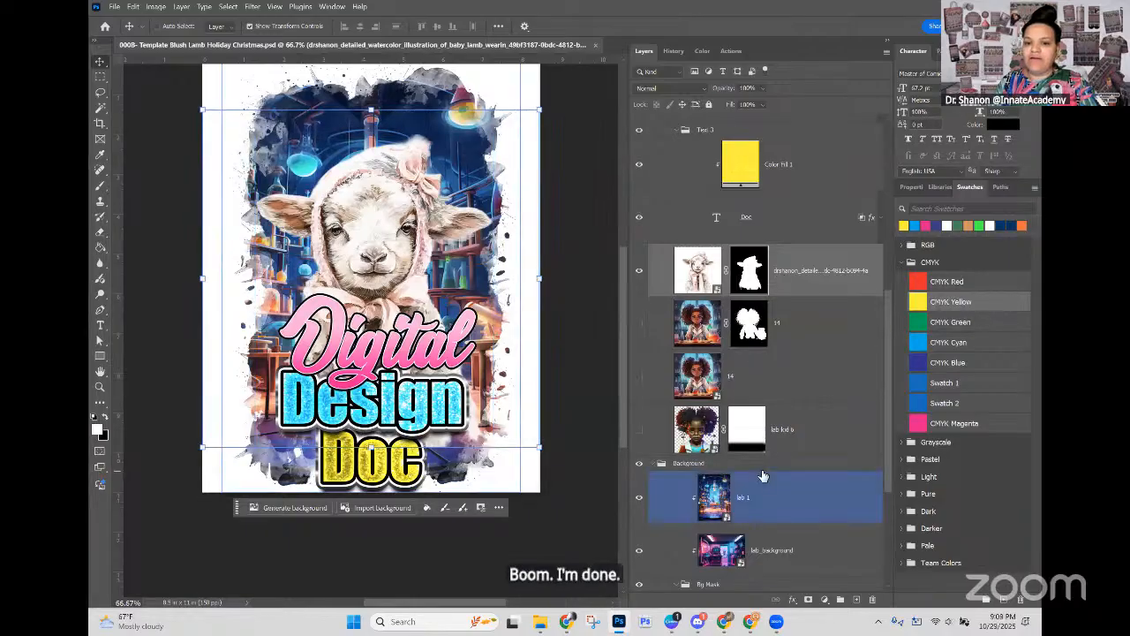
Step: Select the lab 1 layer in the Background group and place the cozy knit fabric image above it as embedded
{"action": "scroll", "coordinate": [765, 474], "scroll_direction": "down", "scroll_amount": 4}
{"action": "left_click", "coordinate": [742, 295]}
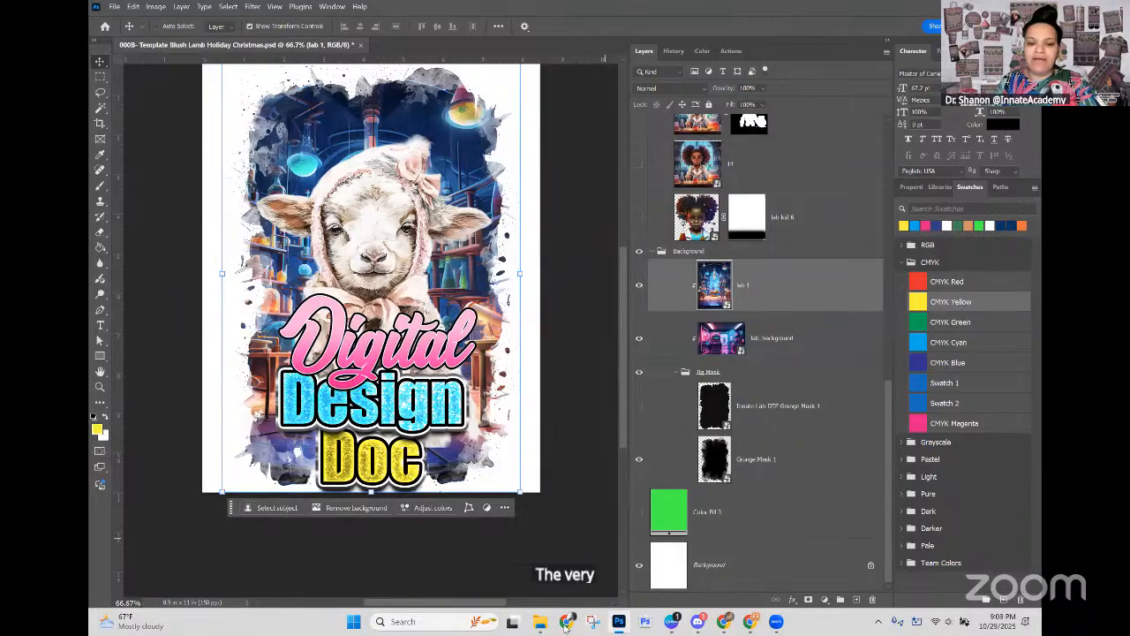
{"action": "left_click", "coordinate": [114, 6]}
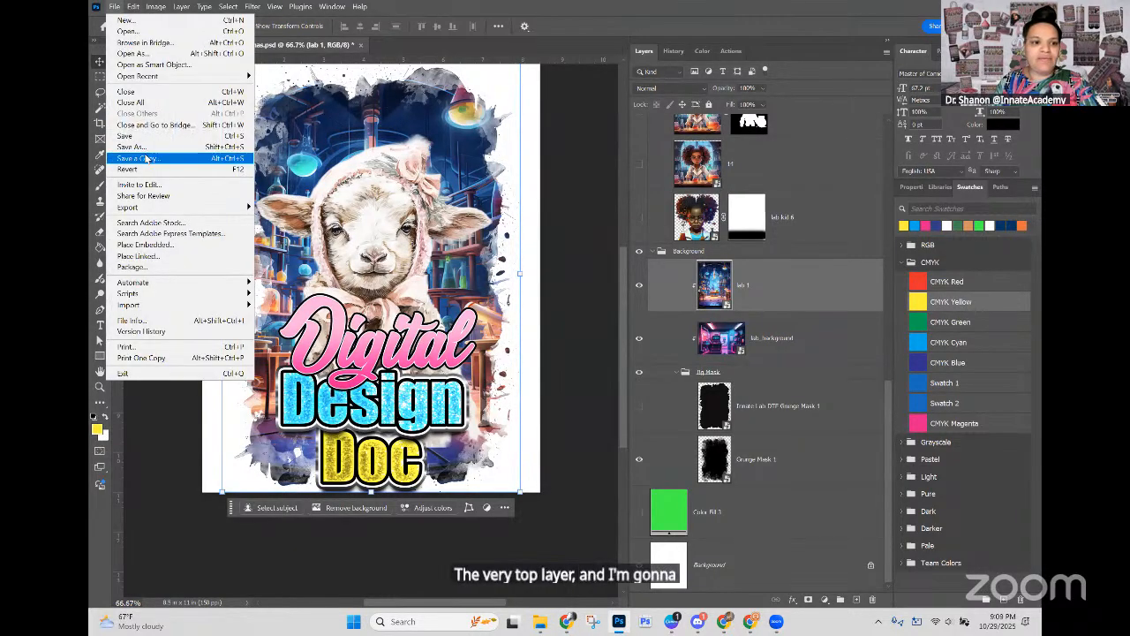
{"action": "left_click", "coordinate": [148, 245]}
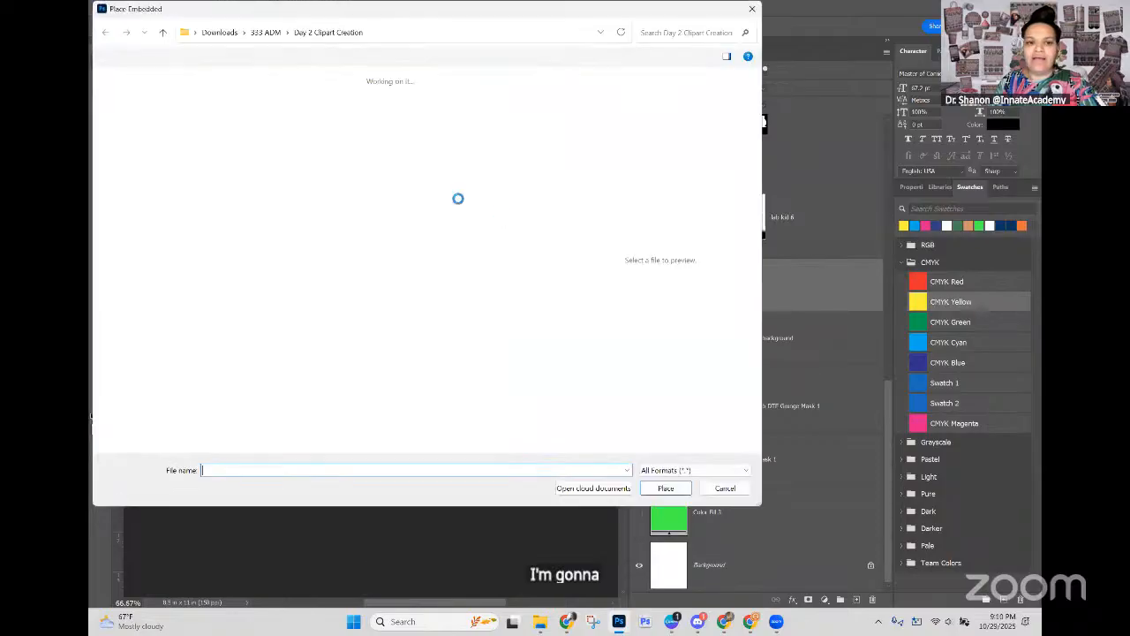
{"action": "left_click", "coordinate": [261, 109]}
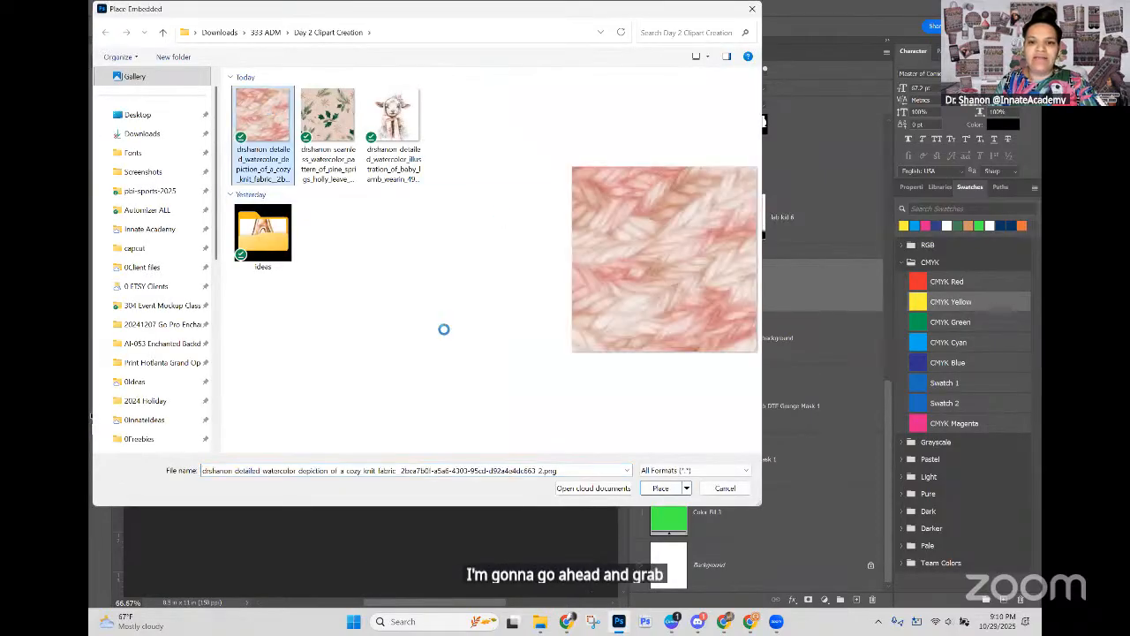
{"action": "left_click", "coordinate": [662, 489]}
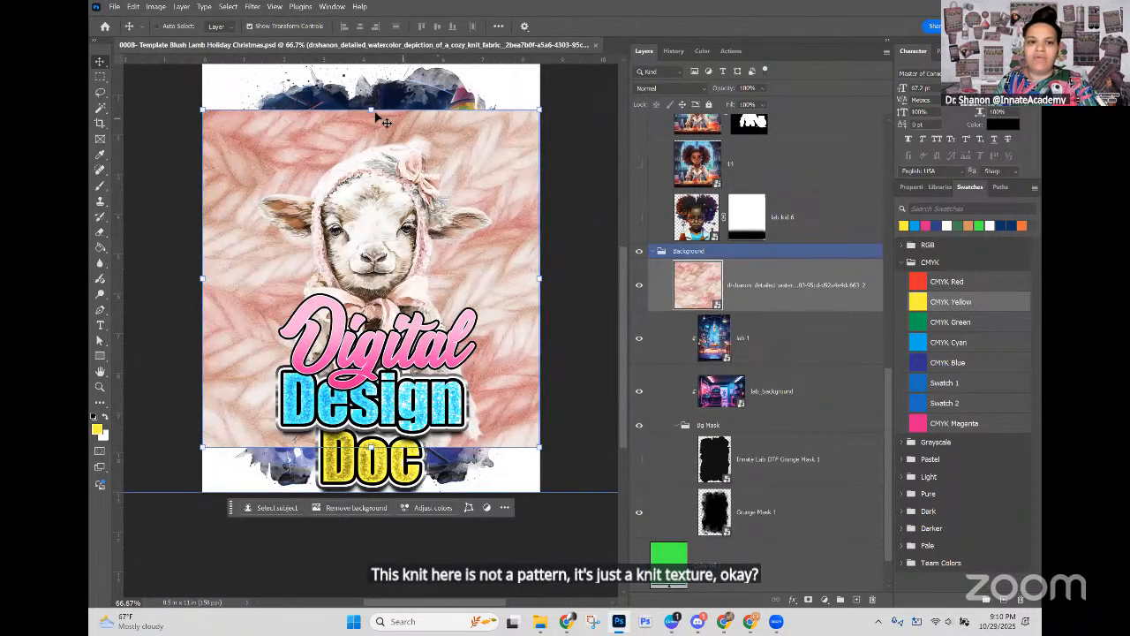
Step: Enlarge the knit texture to about 9.2 in square, move it up, and clip it to the layers below
{"action": "left_click_drag", "start_coordinate": [371, 111], "coordinate": [372, 81]}
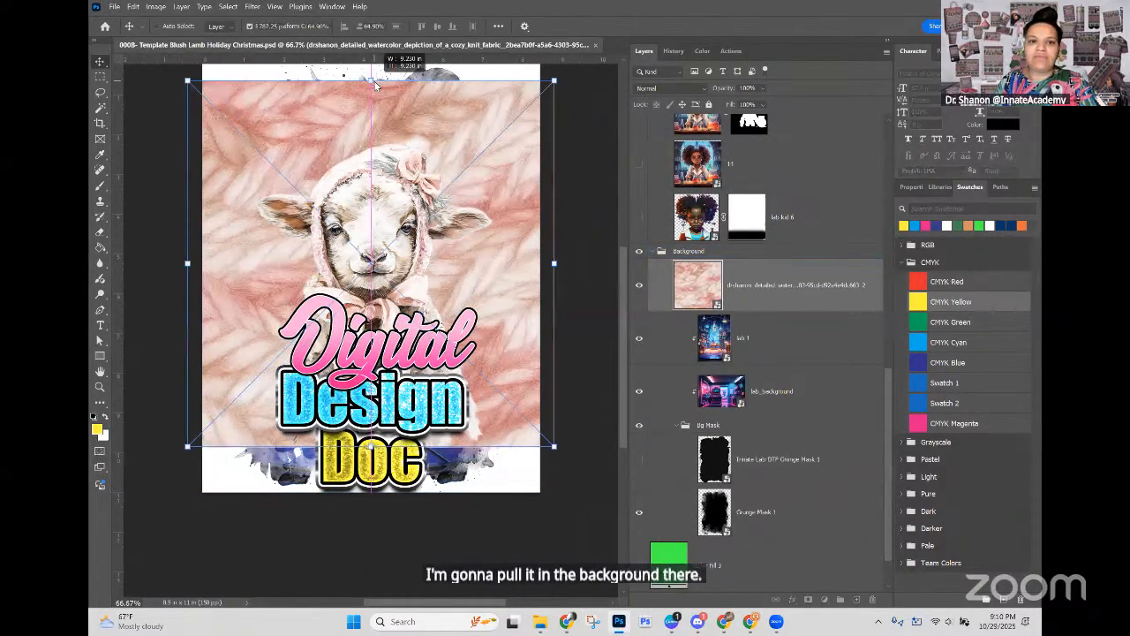
{"action": "left_click_drag", "start_coordinate": [446, 118], "coordinate": [445, 98]}
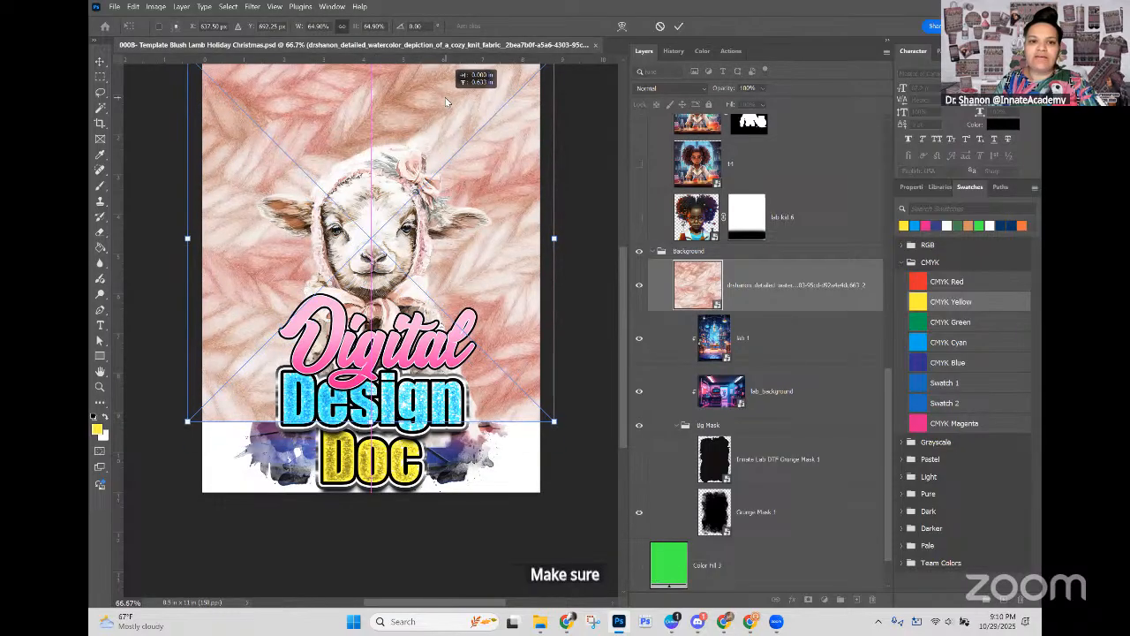
{"action": "key", "text": "Return"}
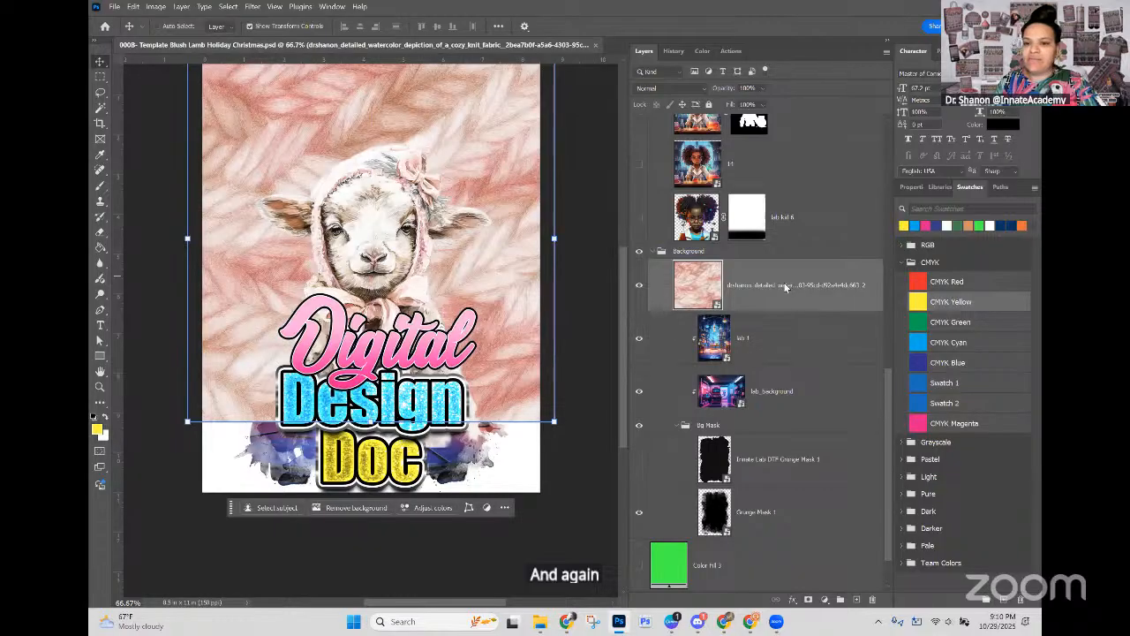
{"action": "right_click", "coordinate": [783, 285]}
{"action": "left_click", "coordinate": [821, 583]}
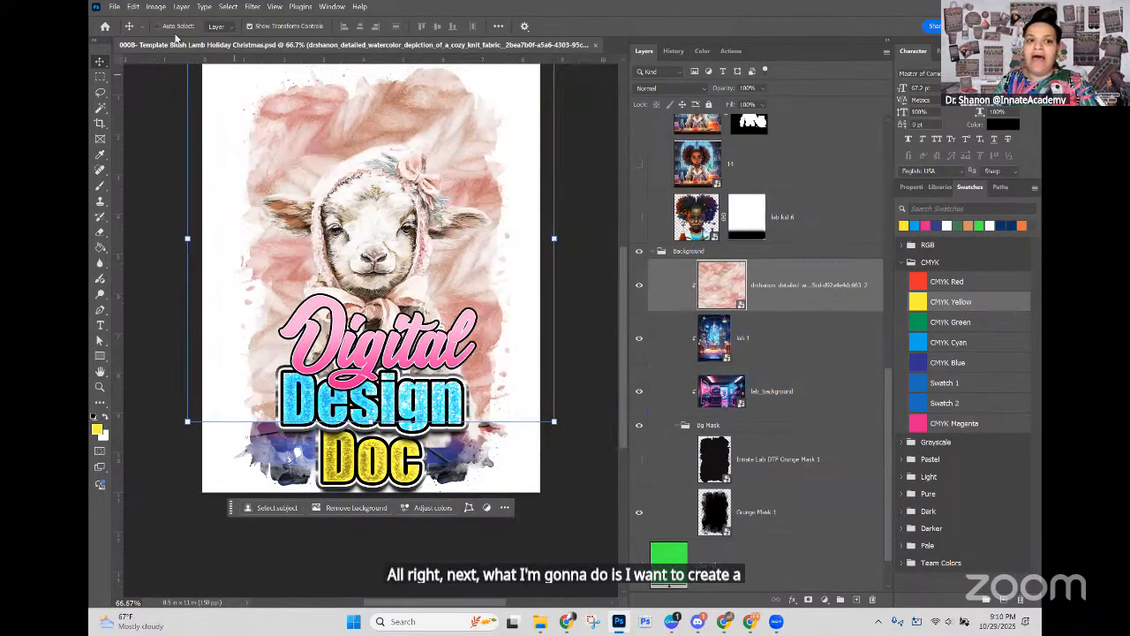
Step: Open the seamless pine sprigs and holly pattern image from Day 2 Clipart Creation as a separate document
{"action": "left_click", "coordinate": [121, 11]}
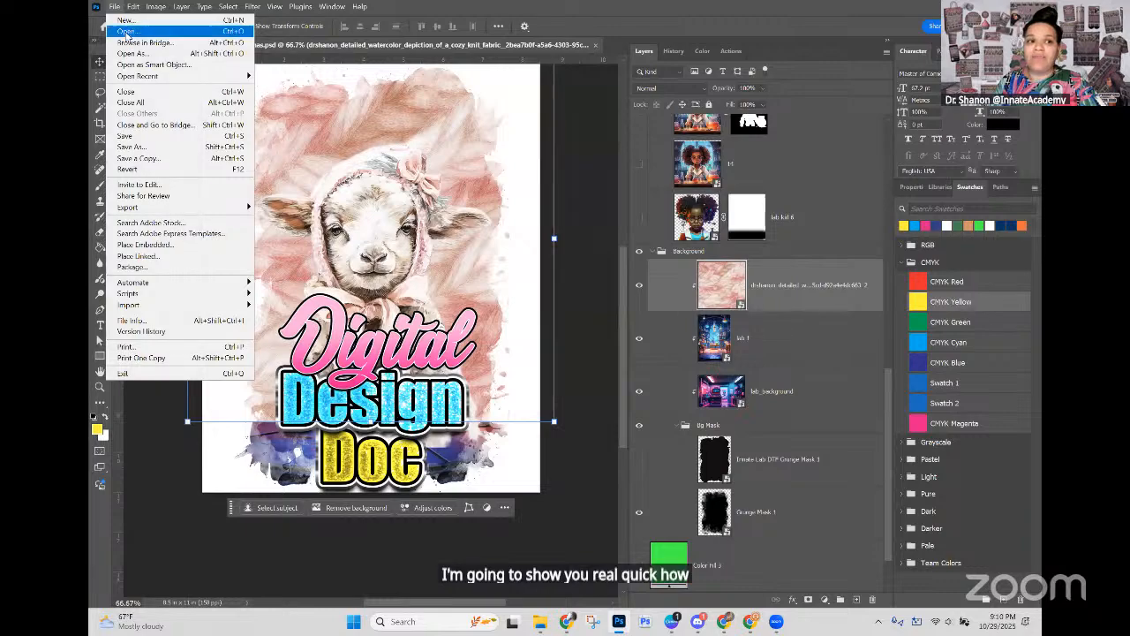
{"action": "left_click", "coordinate": [126, 32]}
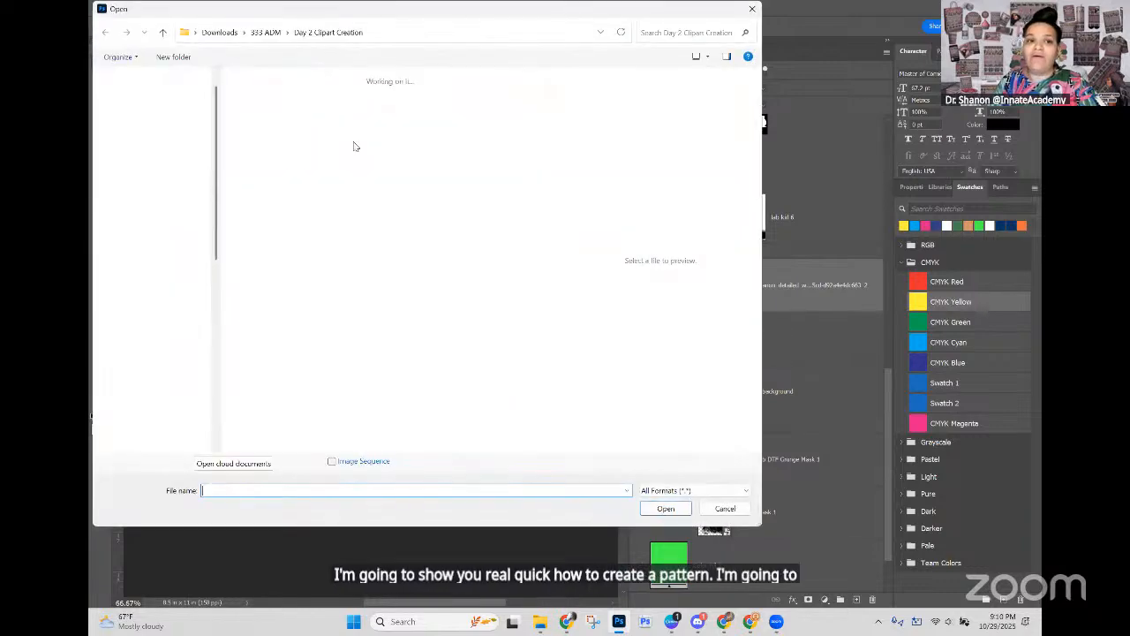
{"action": "left_click", "coordinate": [328, 119]}
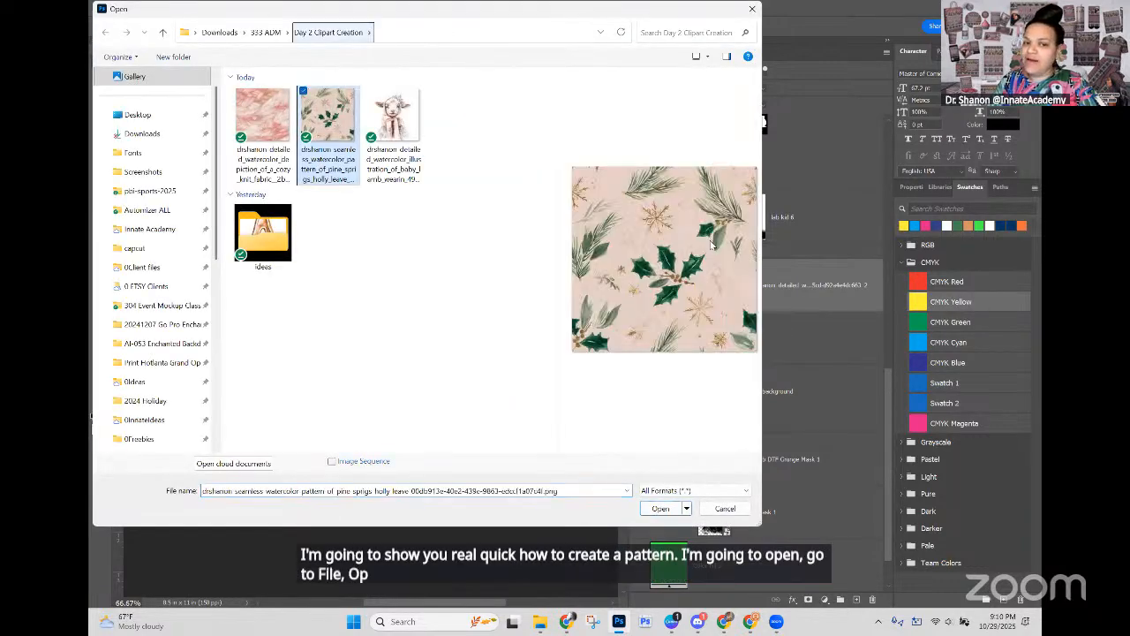
{"action": "left_click", "coordinate": [673, 511]}
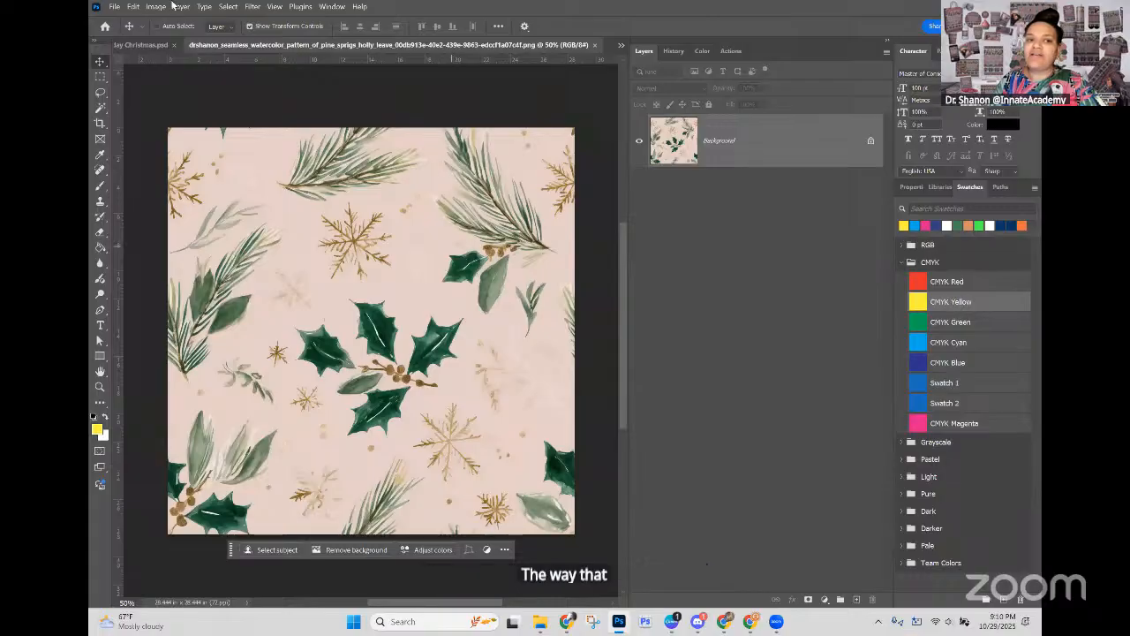
Step: Define the holly image as a pattern named AI-096 and close its document
{"action": "left_click", "coordinate": [133, 8]}
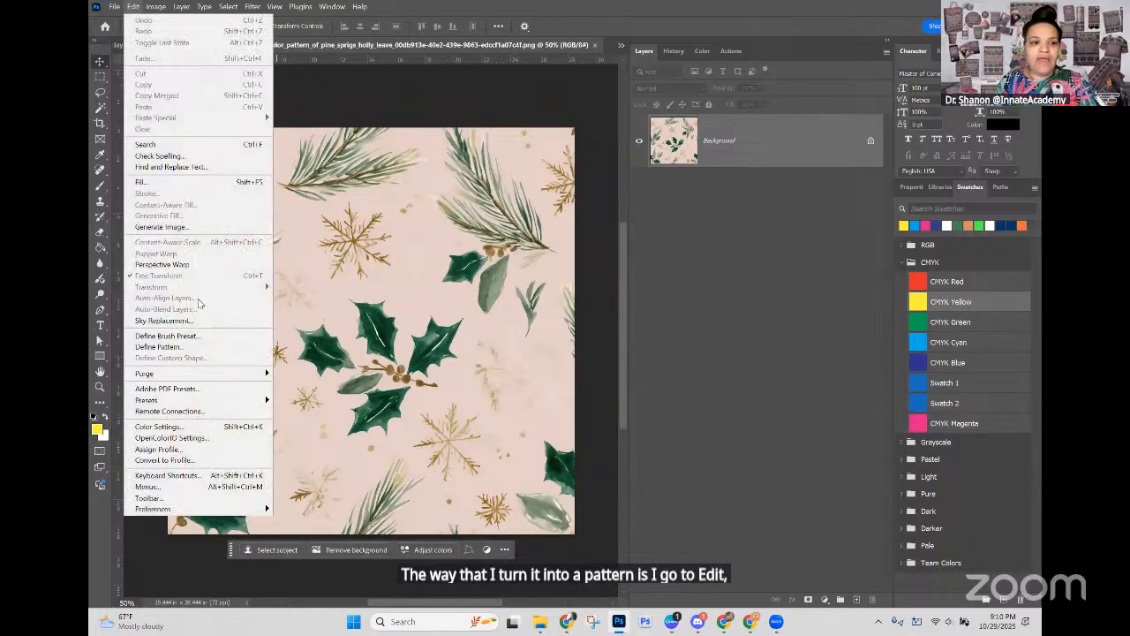
{"action": "left_click", "coordinate": [224, 347]}
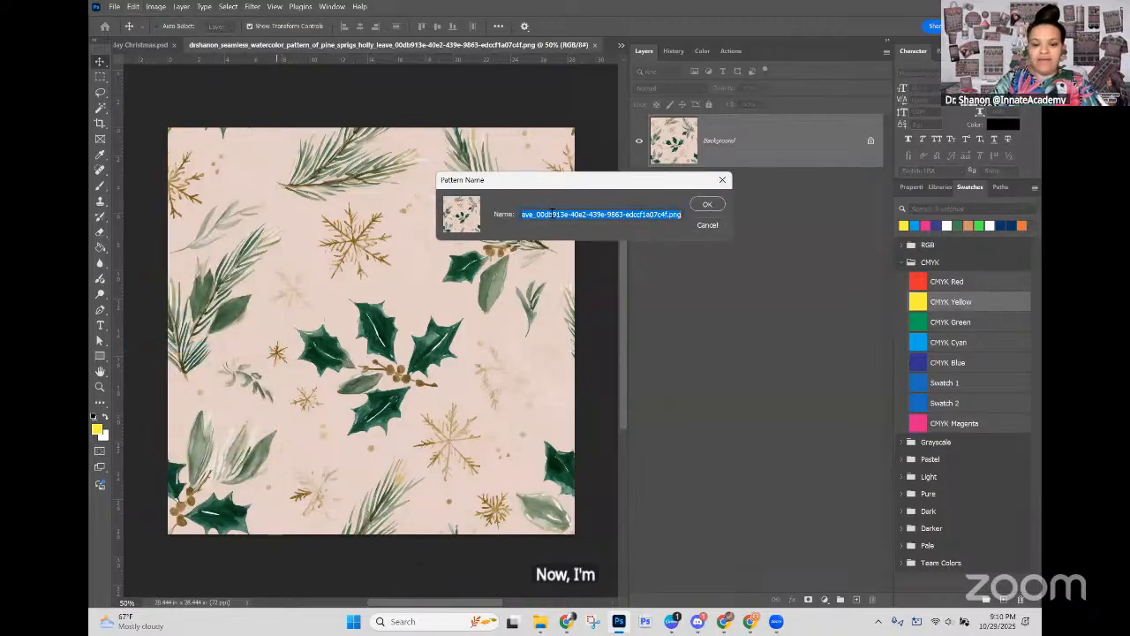
{"action": "type", "text": "AI-"}
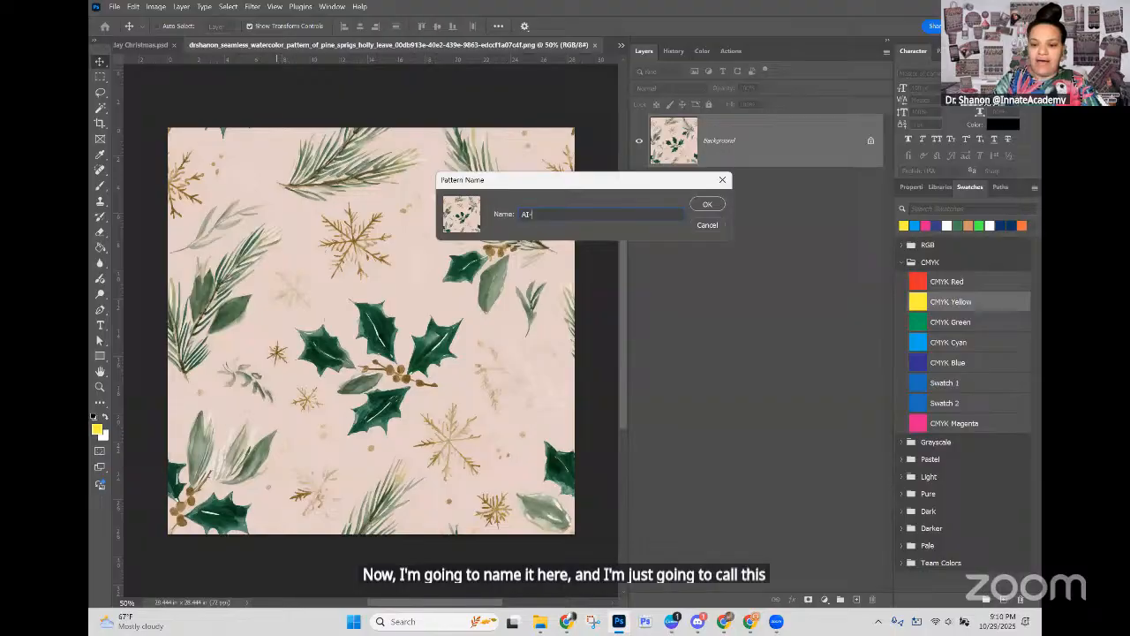
{"action": "type", "text": "096"}
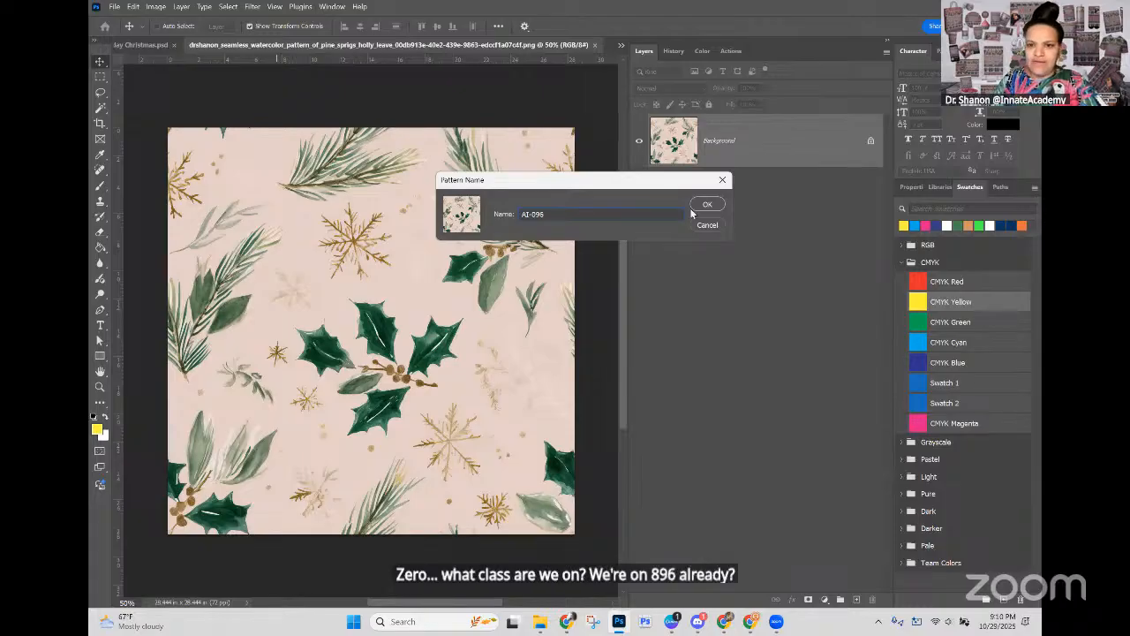
{"action": "key", "text": "Return"}
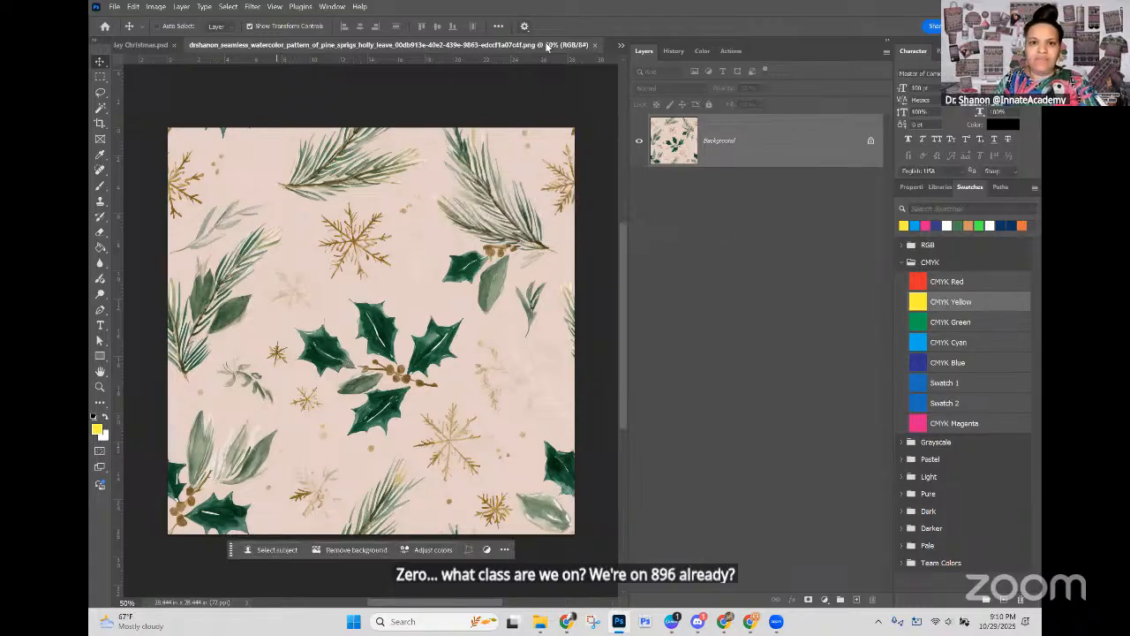
{"action": "left_click", "coordinate": [596, 45]}
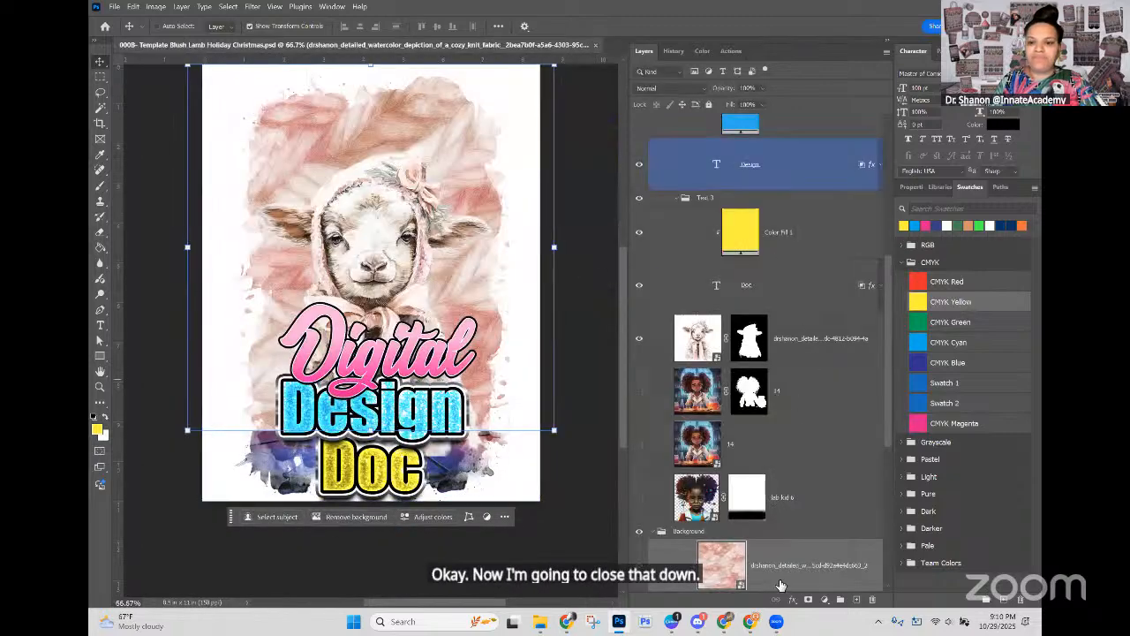
Step: Add a yellow fff200 Solid Color fill layer above the knit texture and clip it to the grunge-masked background
{"action": "scroll", "coordinate": [784, 565], "scroll_direction": "down", "scroll_amount": 3}
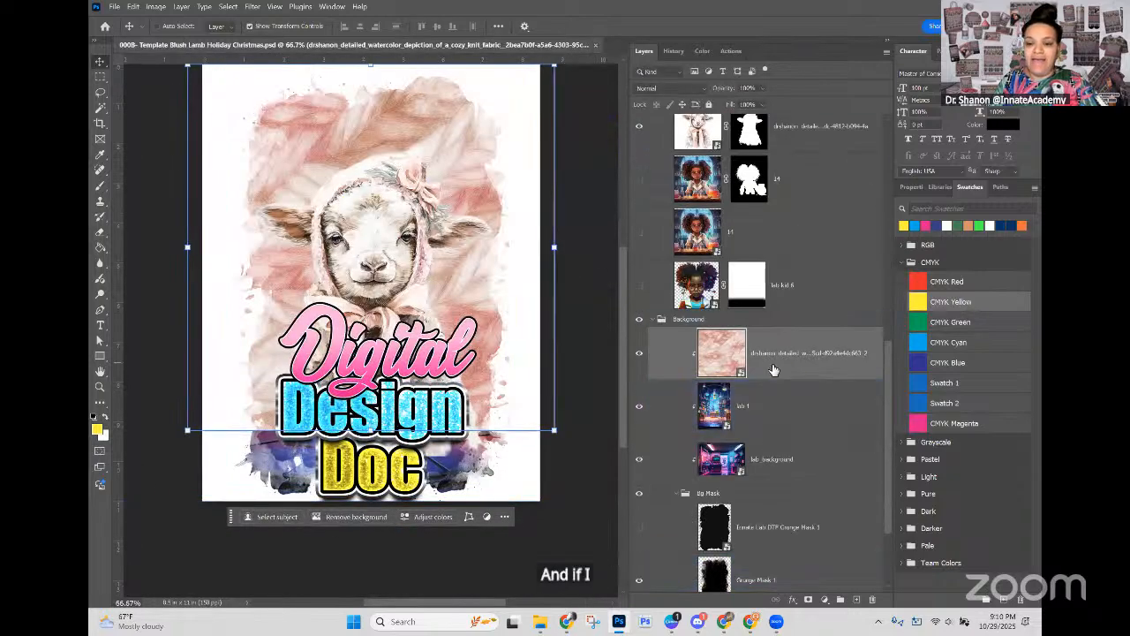
{"action": "left_click", "coordinate": [378, 182]}
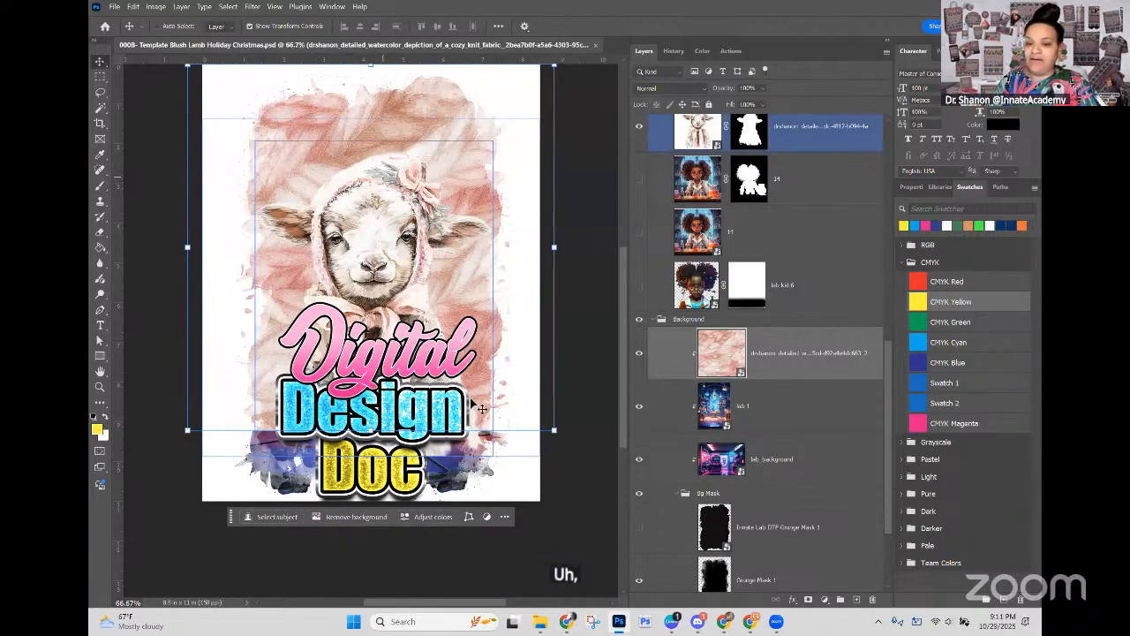
{"action": "left_click", "coordinate": [698, 493]}
{"action": "left_click", "coordinate": [778, 576]}
{"action": "left_click", "coordinate": [793, 599]}
{"action": "left_click", "coordinate": [760, 604]}
{"action": "left_click", "coordinate": [824, 599]}
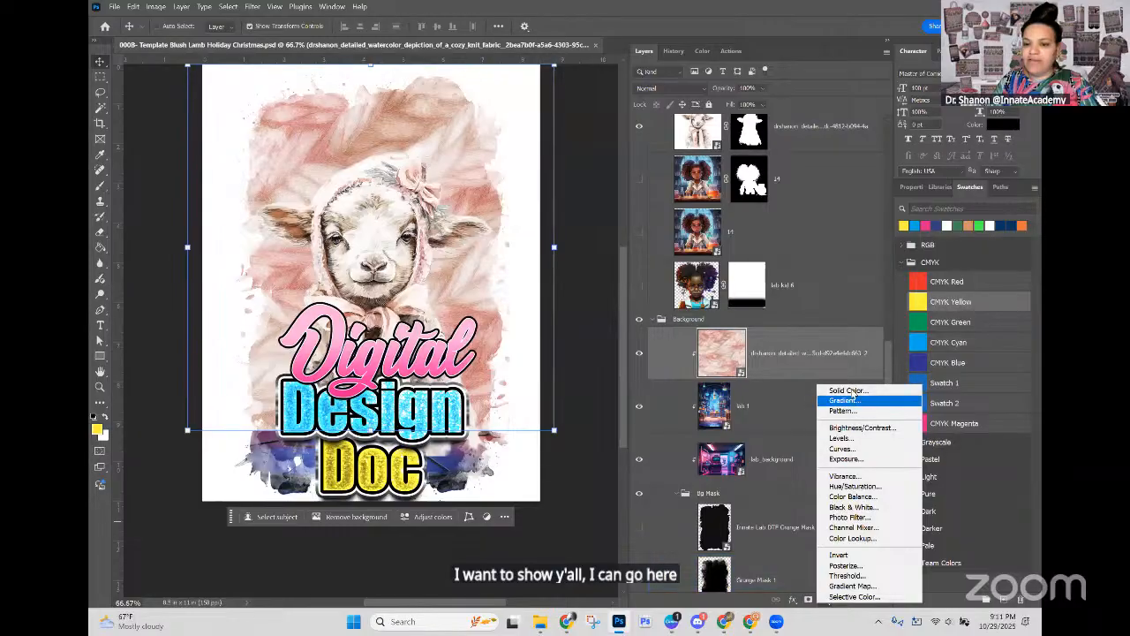
{"action": "left_click", "coordinate": [846, 390]}
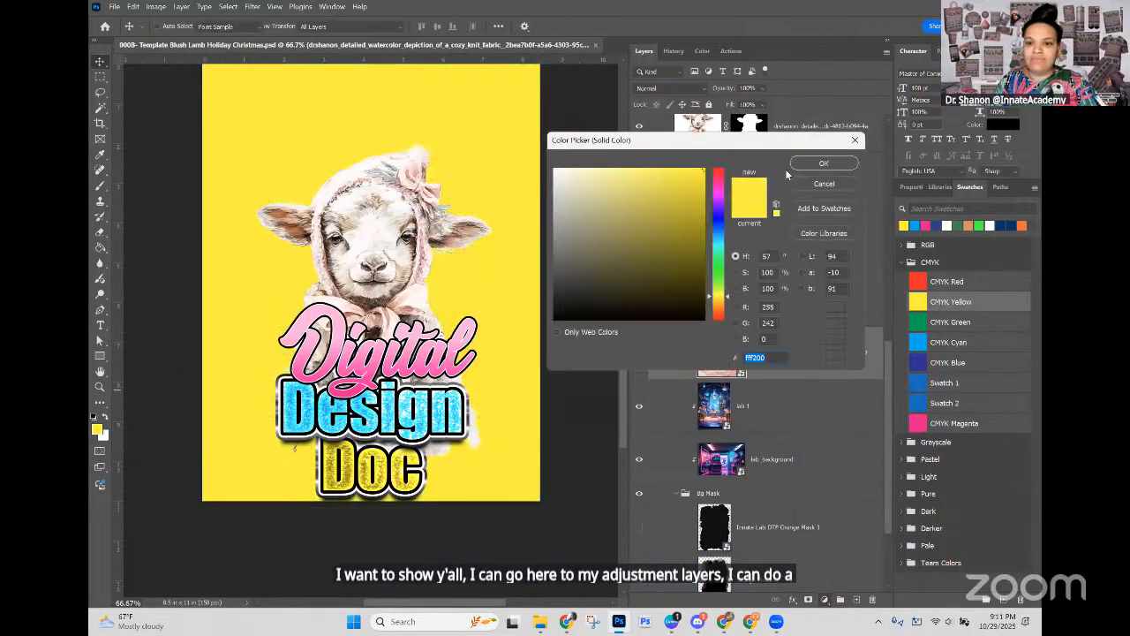
{"action": "left_click", "coordinate": [836, 164]}
{"action": "right_click", "coordinate": [771, 354]}
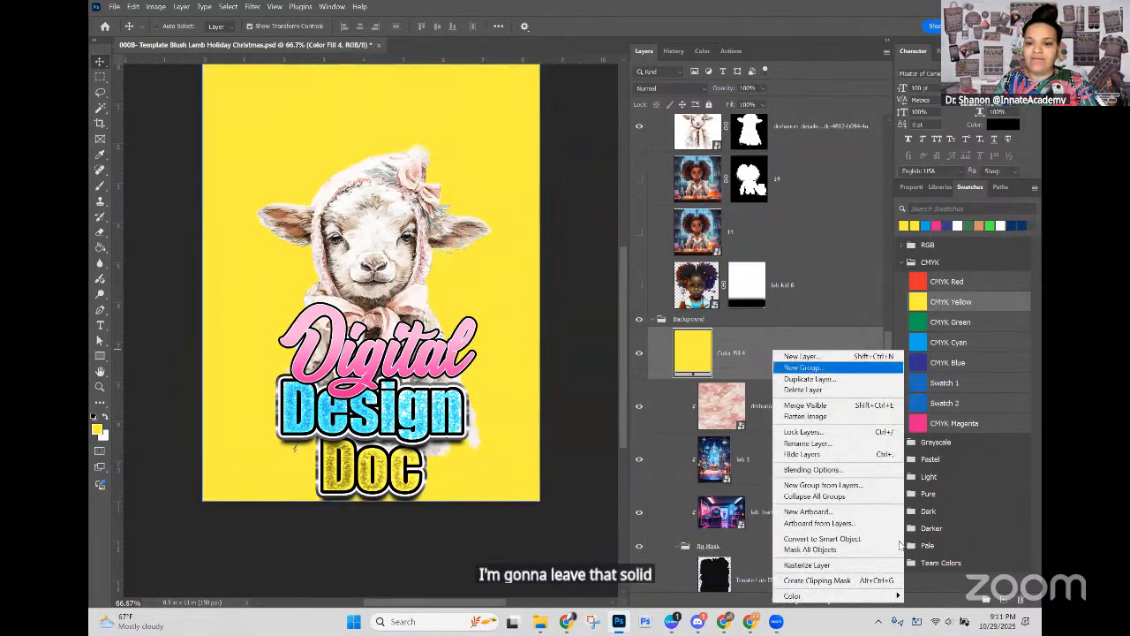
{"action": "left_click", "coordinate": [834, 579]}
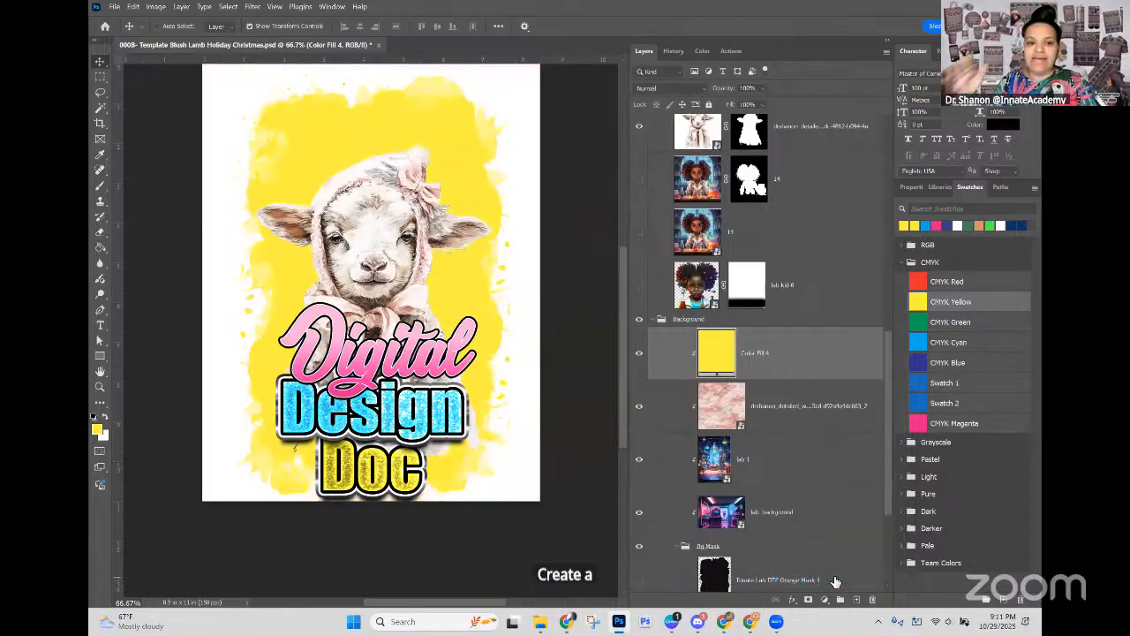
Step: Recolor the clipped background fill with the blush pink eab6ac sampled from the lamb's bow
{"action": "left_click", "coordinate": [733, 403]}
{"action": "left_click", "coordinate": [697, 348]}
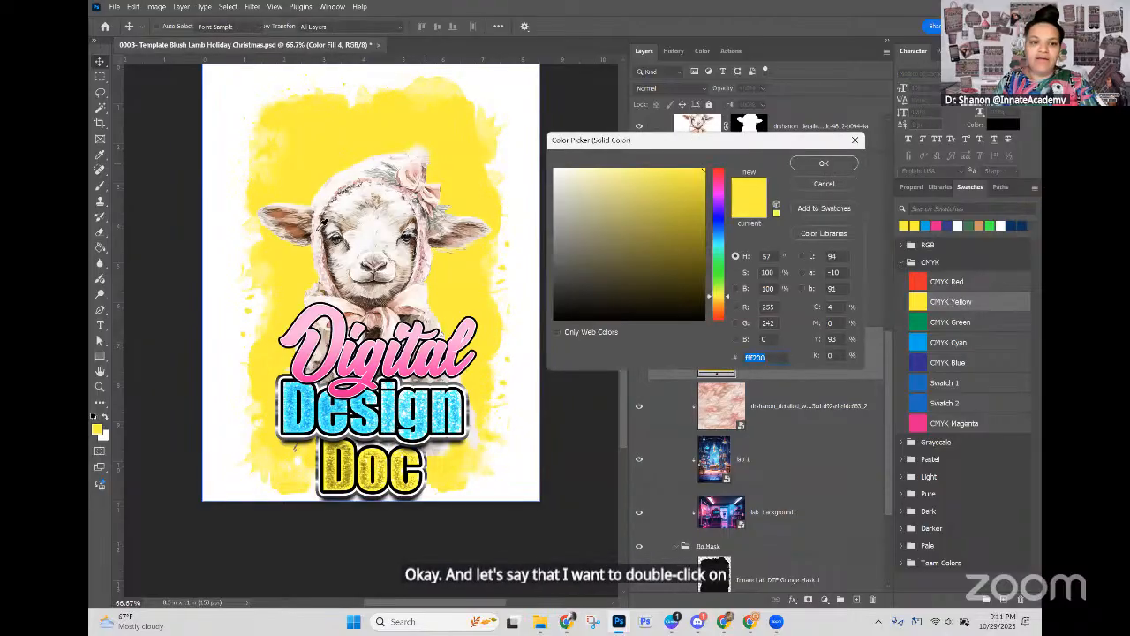
{"action": "left_click", "coordinate": [322, 228]}
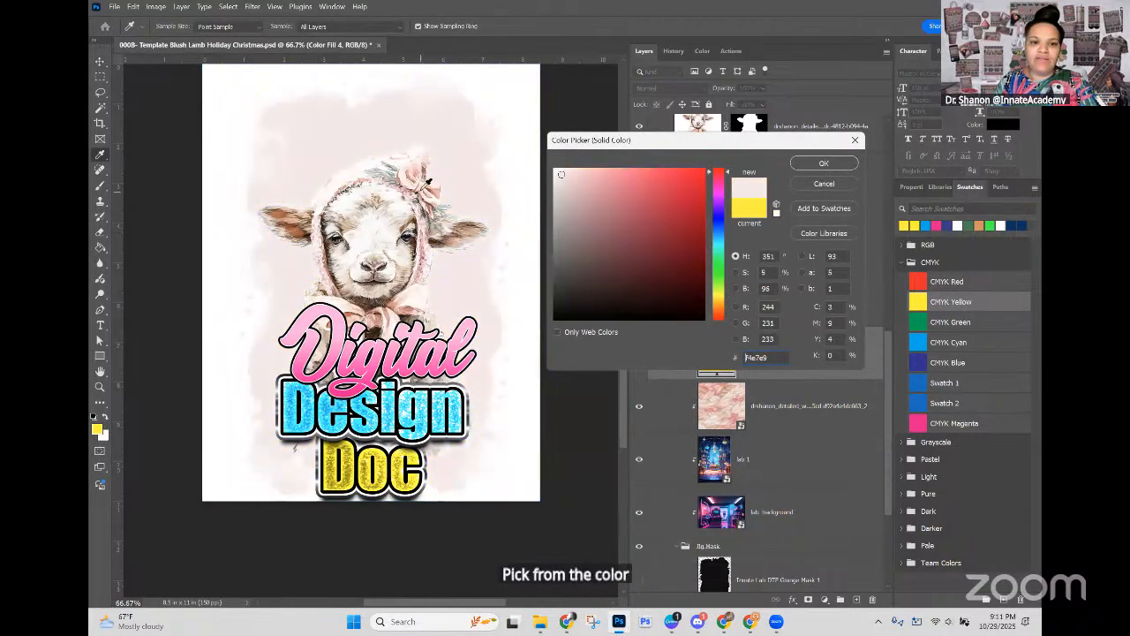
{"action": "left_click", "coordinate": [422, 185]}
{"action": "left_click", "coordinate": [422, 166]}
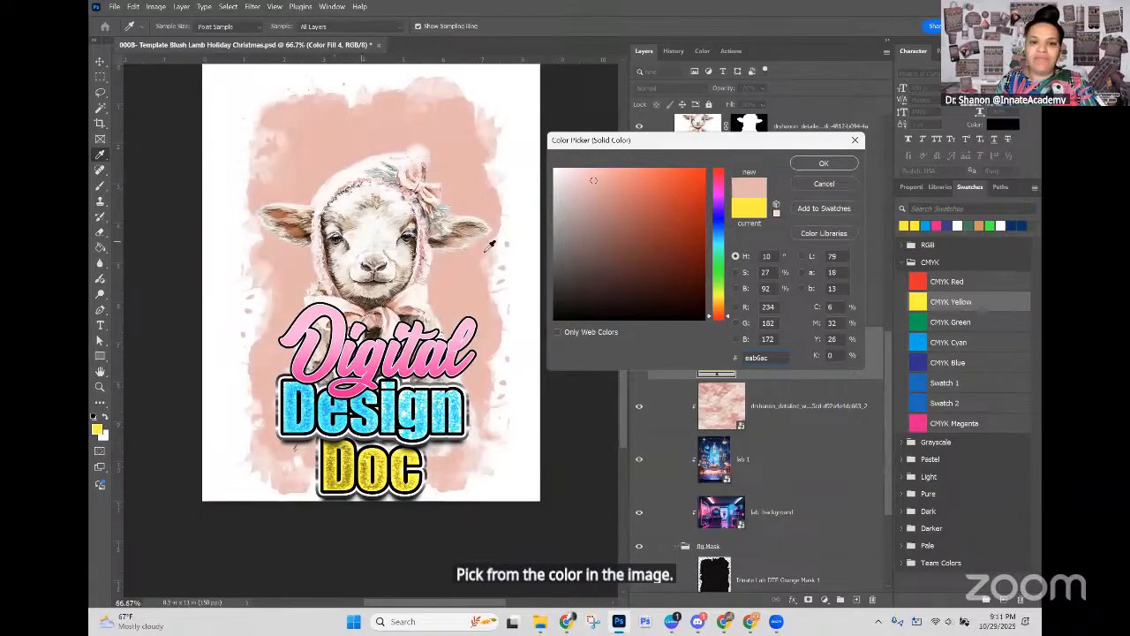
{"action": "left_click", "coordinate": [805, 164]}
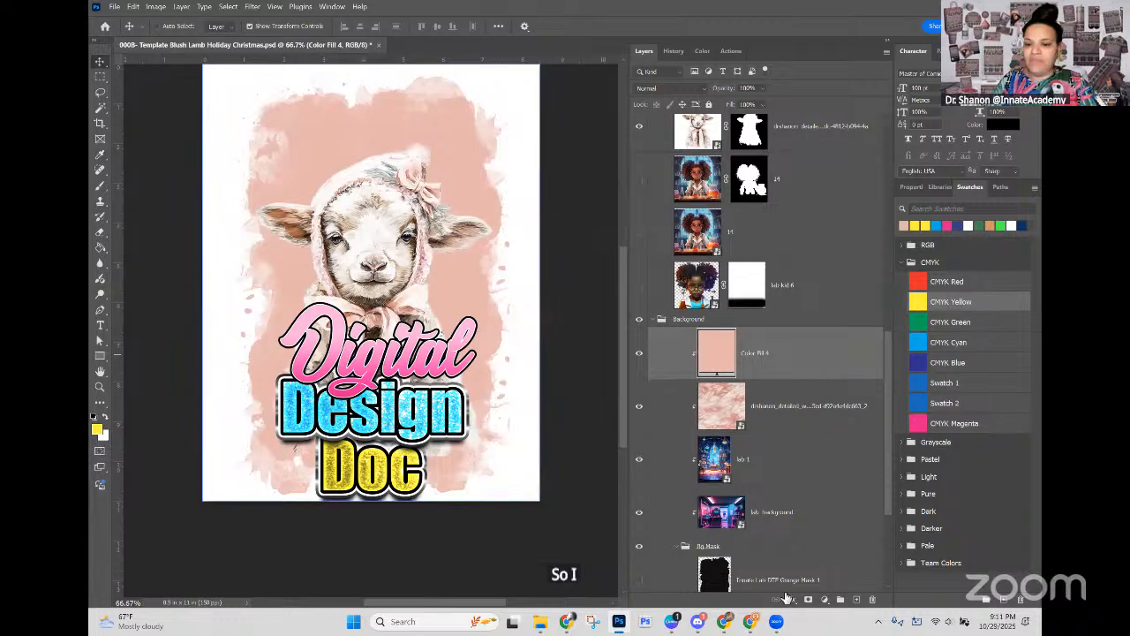
Step: Add a Pattern fill layer above the blush color fill using the newly defined holly and pine pattern
{"action": "left_click", "coordinate": [824, 600]}
{"action": "left_click", "coordinate": [858, 403]}
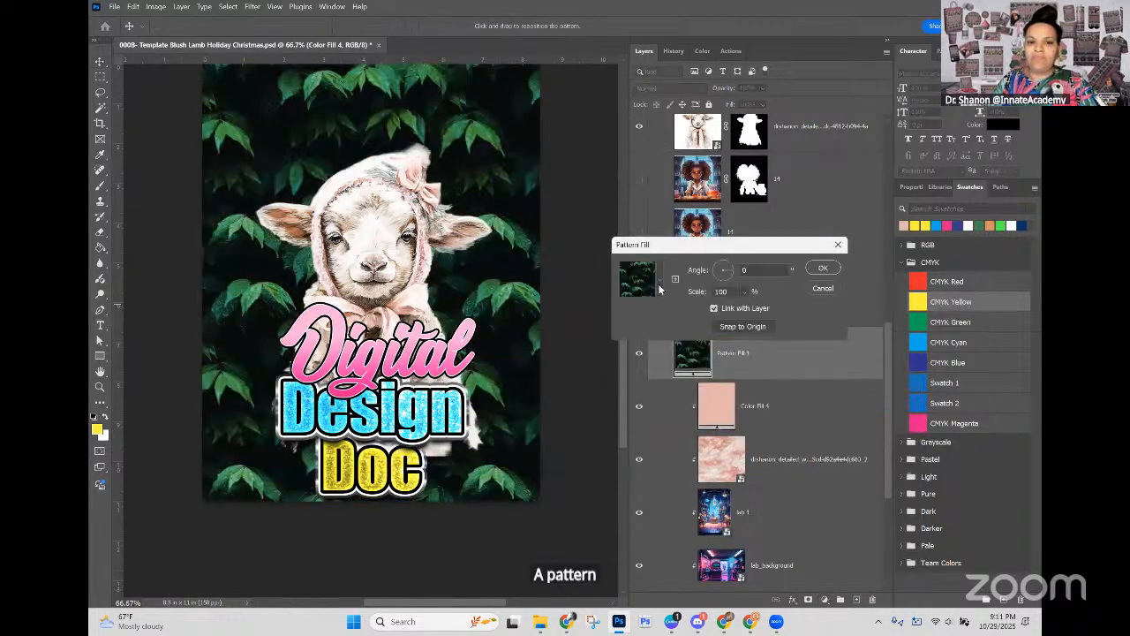
{"action": "left_click", "coordinate": [658, 283]}
{"action": "left_click_drag", "start_coordinate": [690, 335], "coordinate": [692, 399]}
{"action": "left_click", "coordinate": [654, 387]}
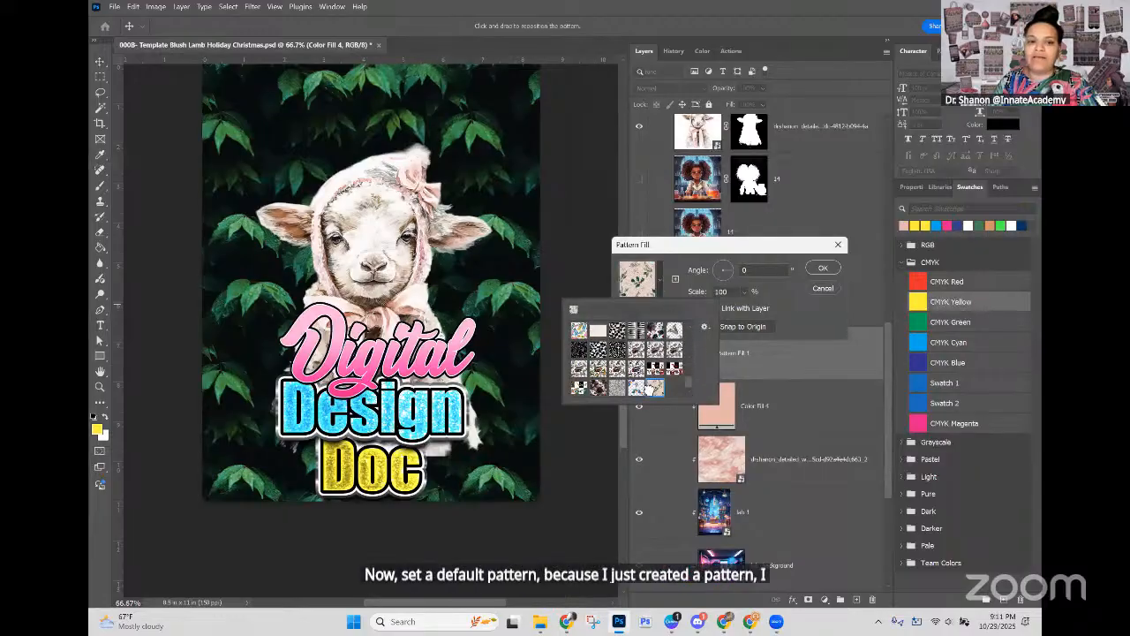
Step: Try the holly pattern fill at 50% scale, settle on 30% and apply it
{"action": "left_click", "coordinate": [748, 309]}
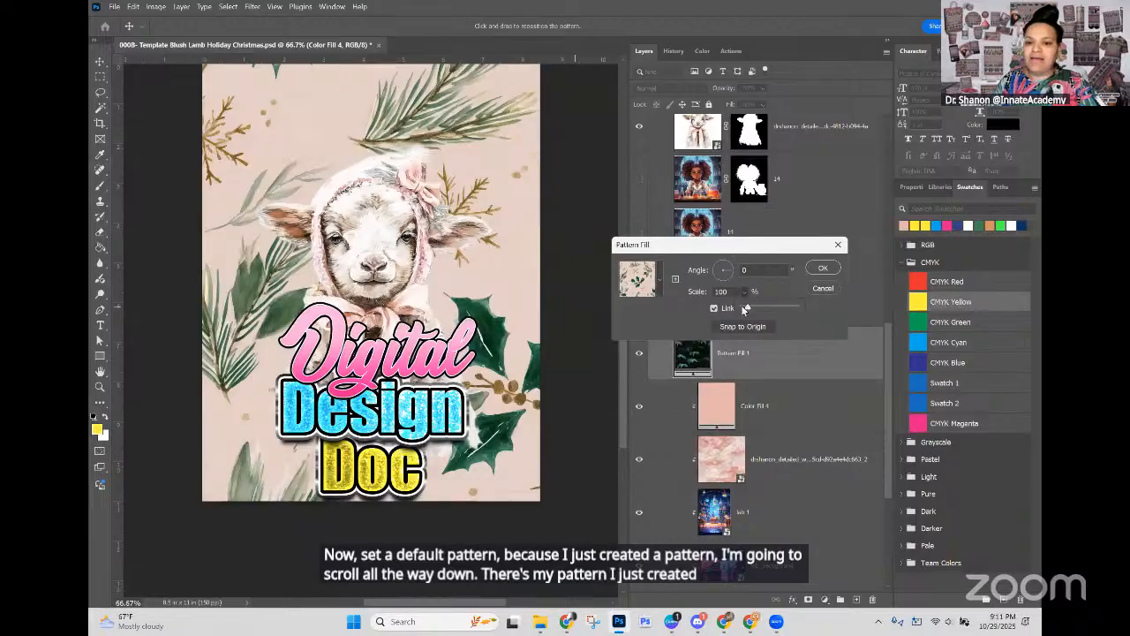
{"action": "left_click_drag", "start_coordinate": [746, 308], "coordinate": [730, 305]}
{"action": "left_click", "coordinate": [716, 291]}
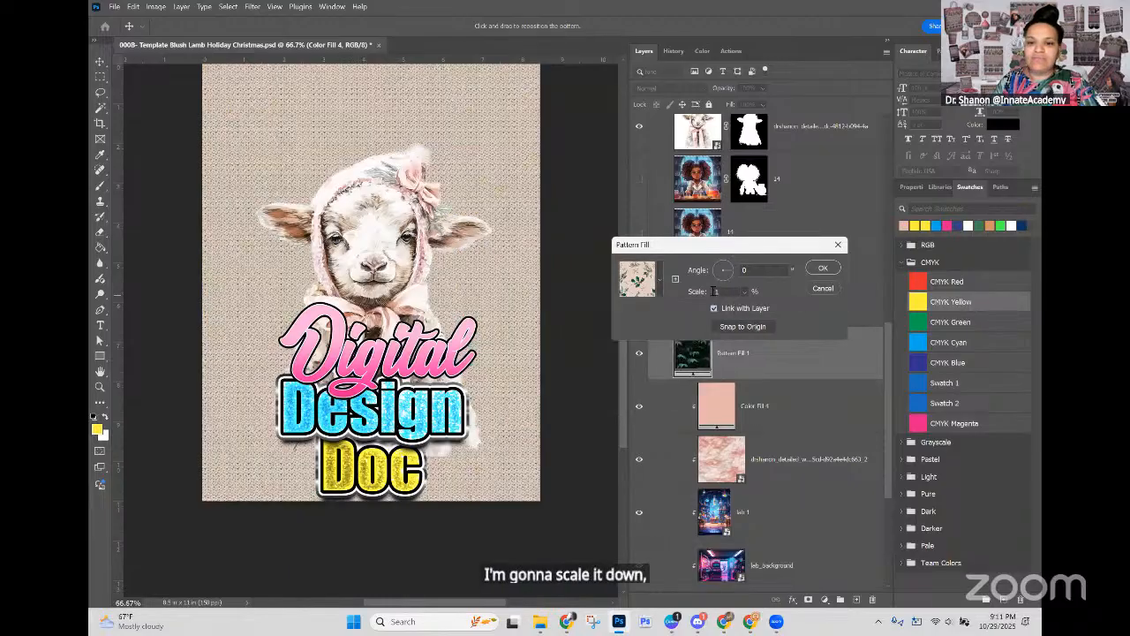
{"action": "type", "text": "3"}
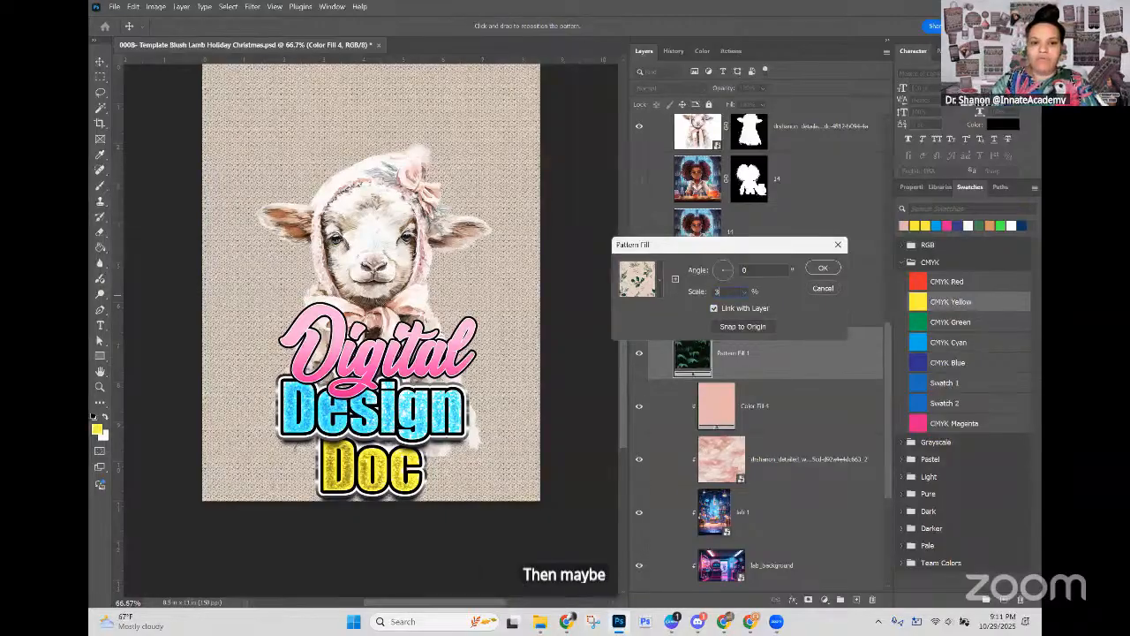
{"action": "type", "text": "0"}
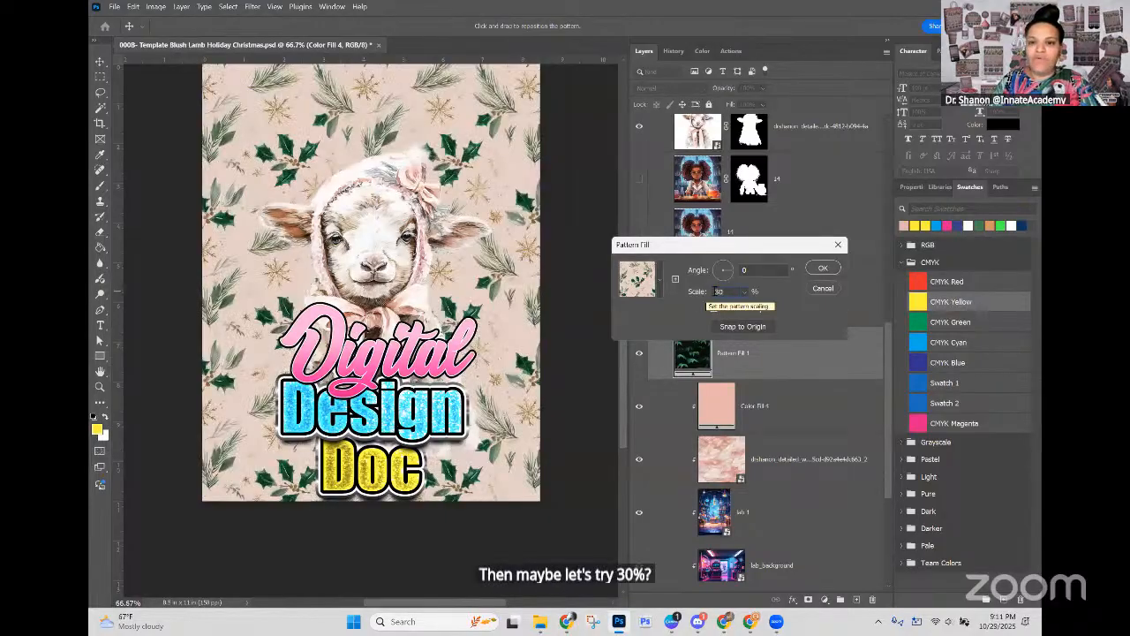
{"action": "left_click", "coordinate": [704, 293]}
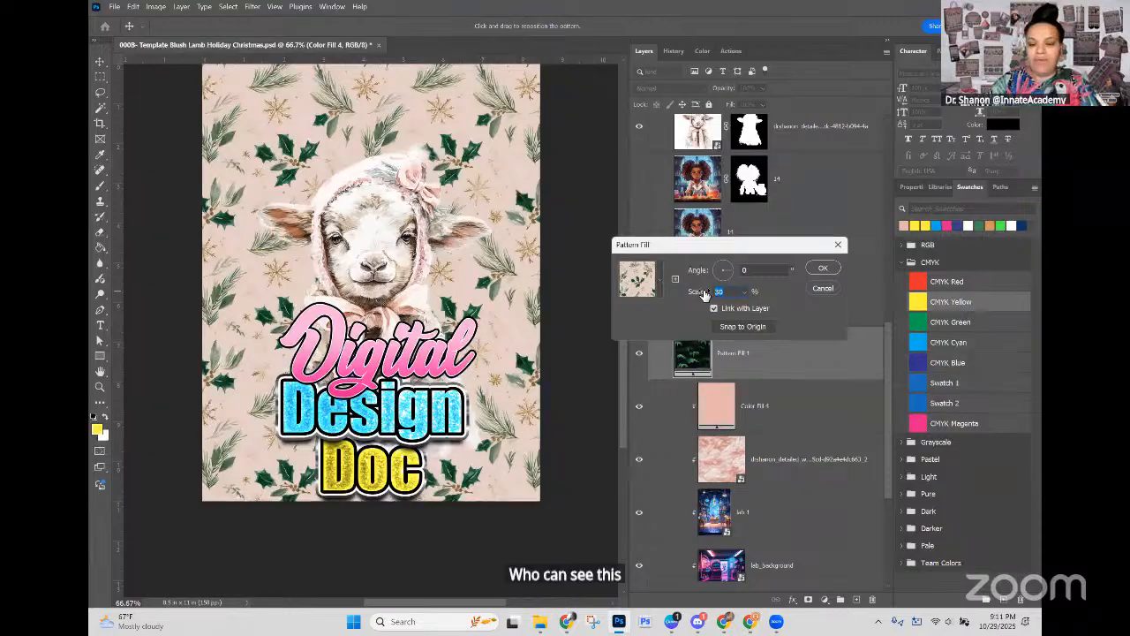
{"action": "type", "text": "50"}
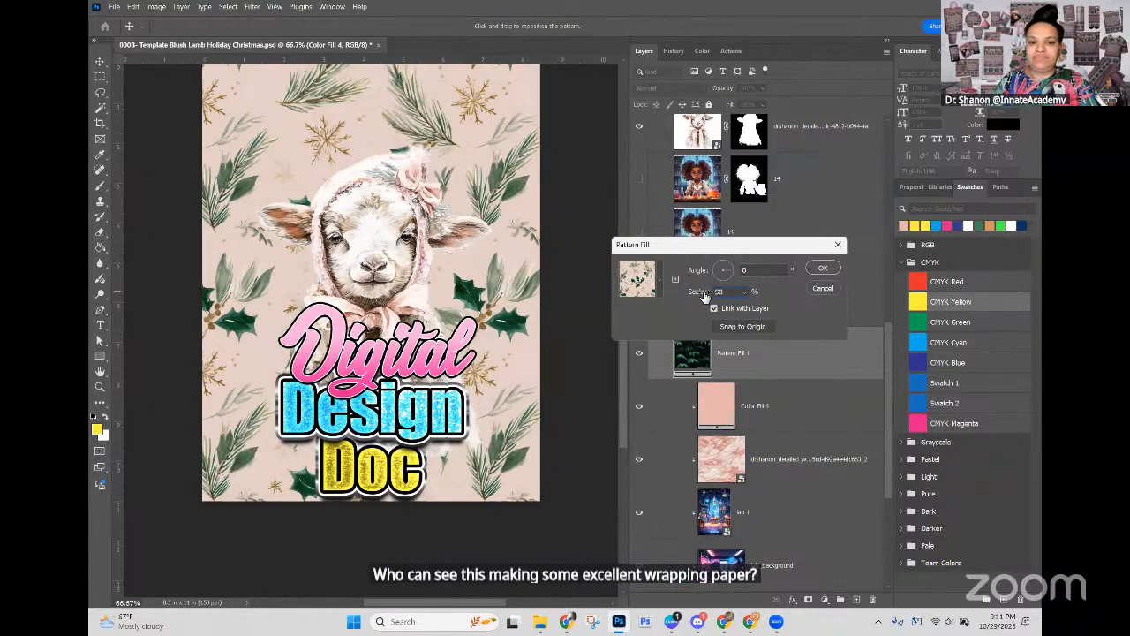
{"action": "type", "text": "30"}
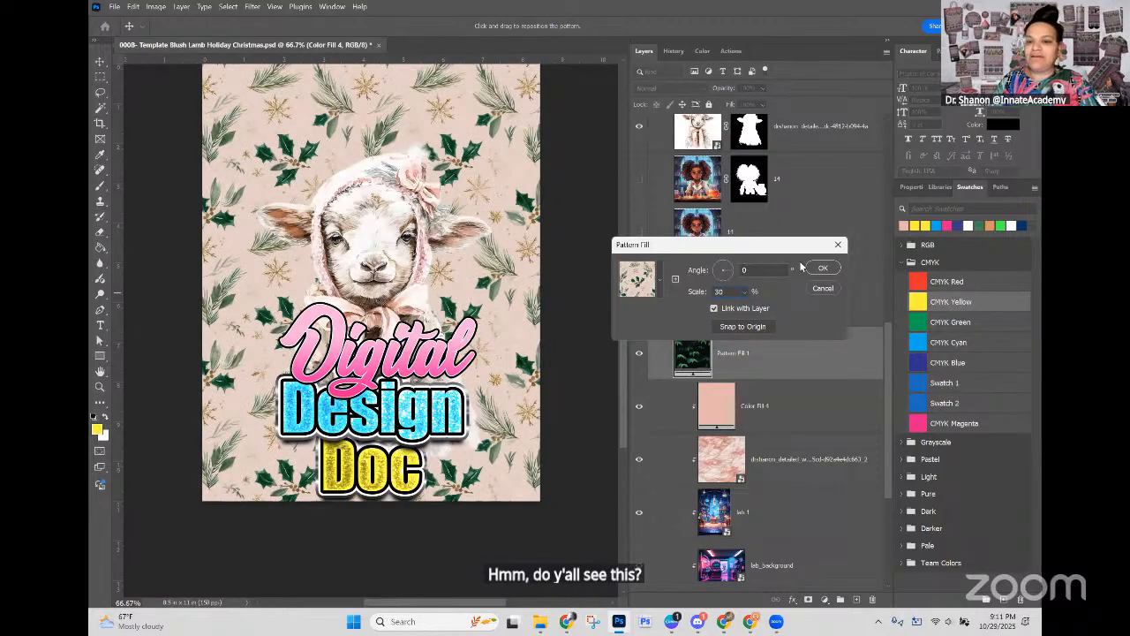
{"action": "left_click", "coordinate": [821, 268]}
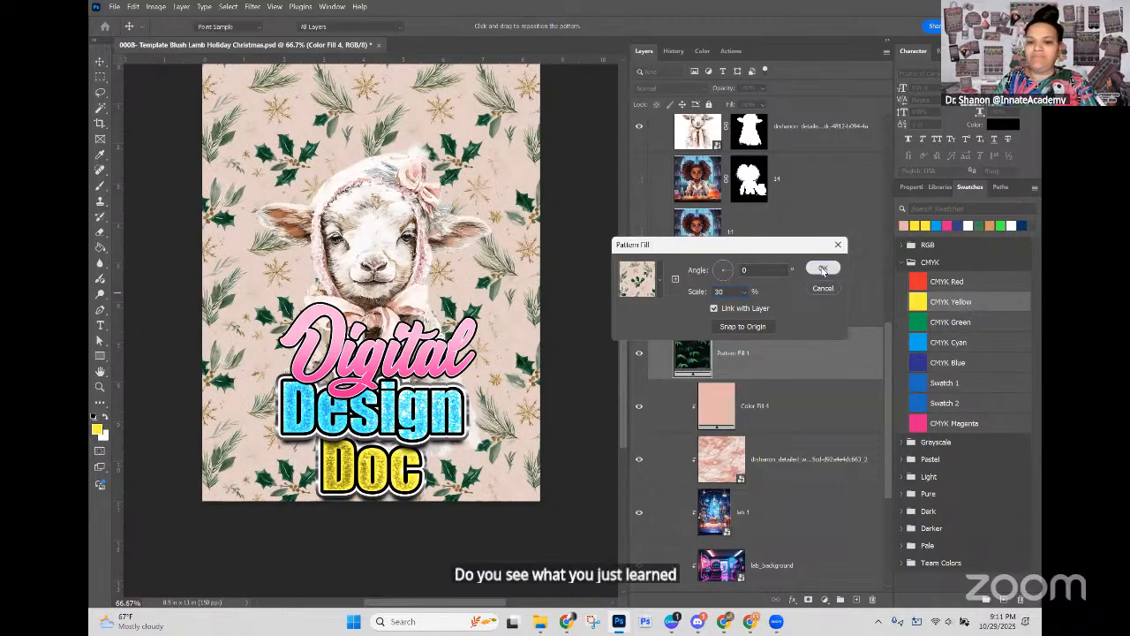
Step: Clip the holly pattern fill to the grunge-masked background and hide the blush color fill beneath it
{"action": "left_click", "coordinate": [805, 402]}
{"action": "left_click", "coordinate": [788, 365]}
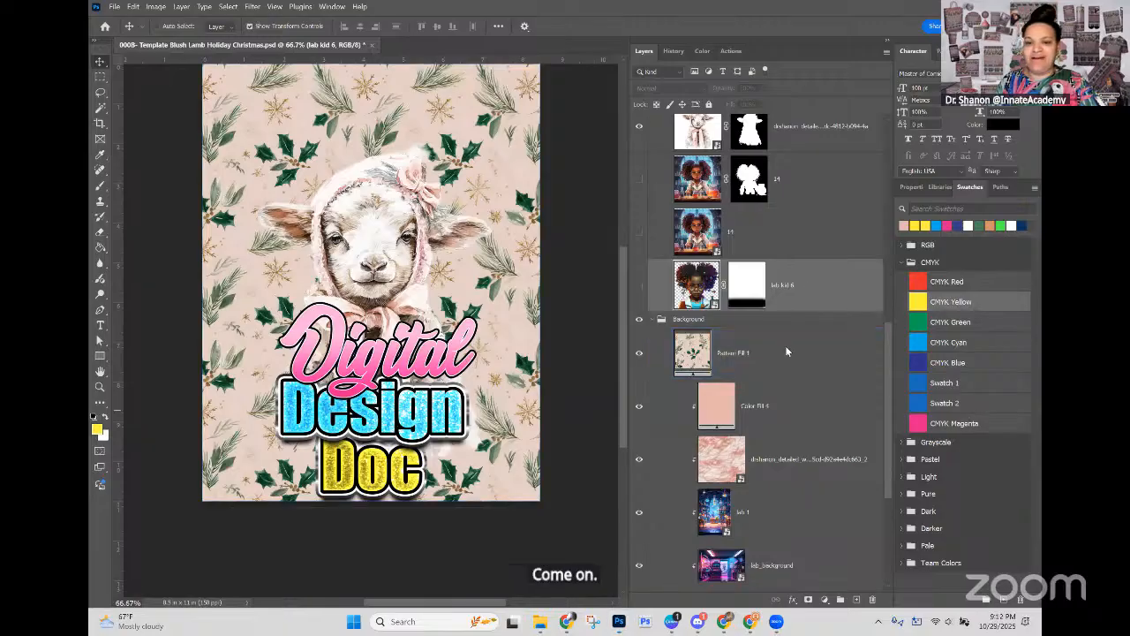
{"action": "right_click", "coordinate": [781, 352]}
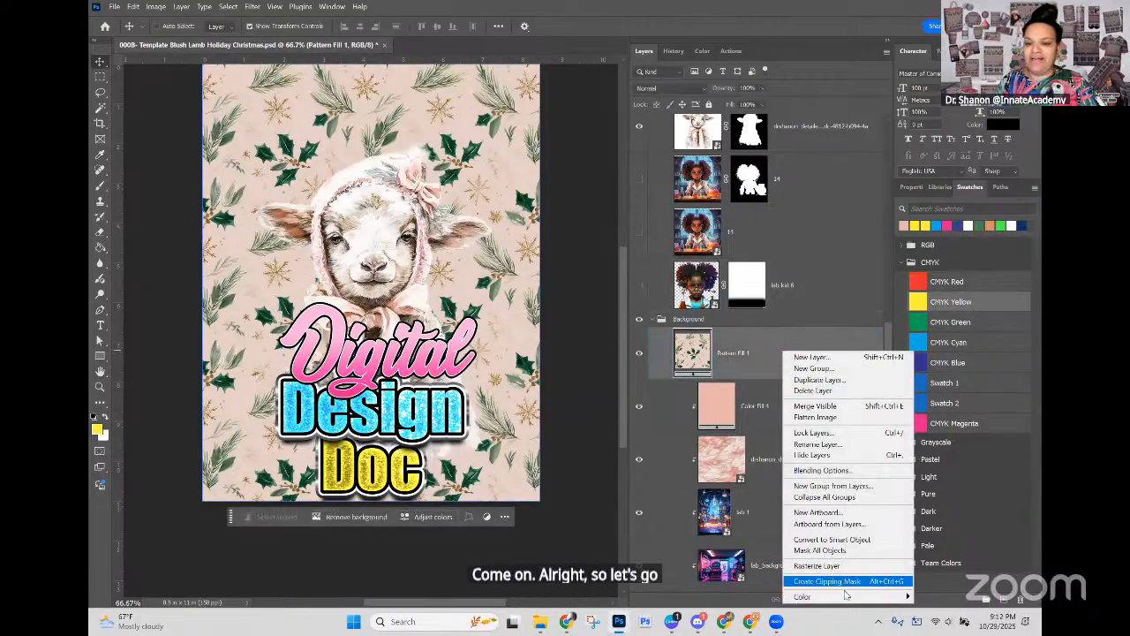
{"action": "left_click", "coordinate": [844, 582]}
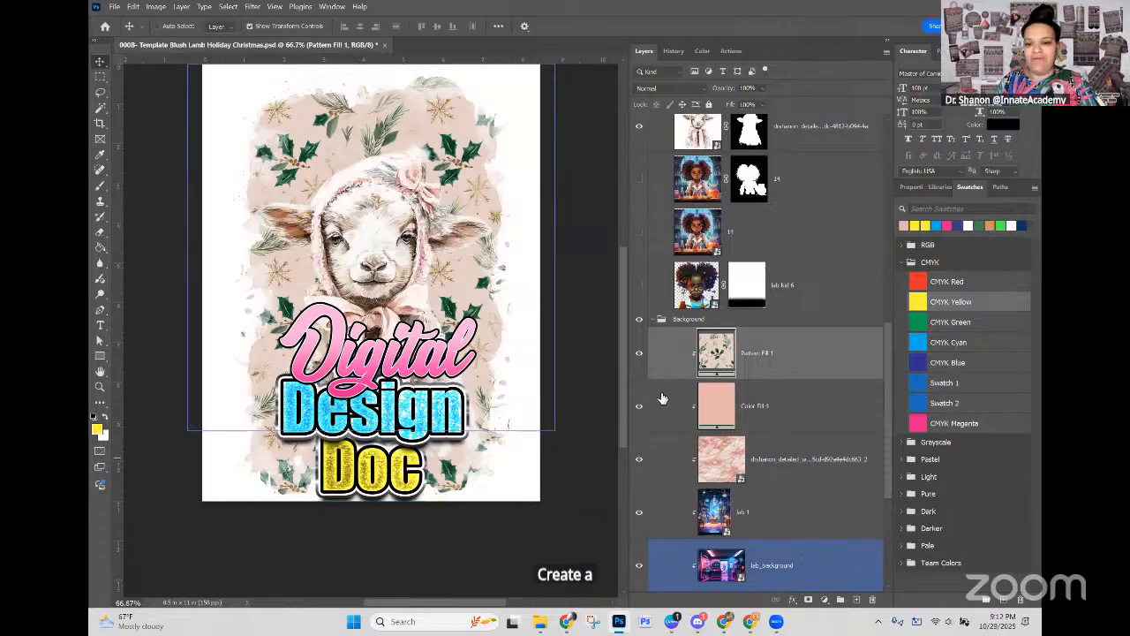
{"action": "left_click", "coordinate": [661, 399]}
{"action": "left_click", "coordinate": [640, 406]}
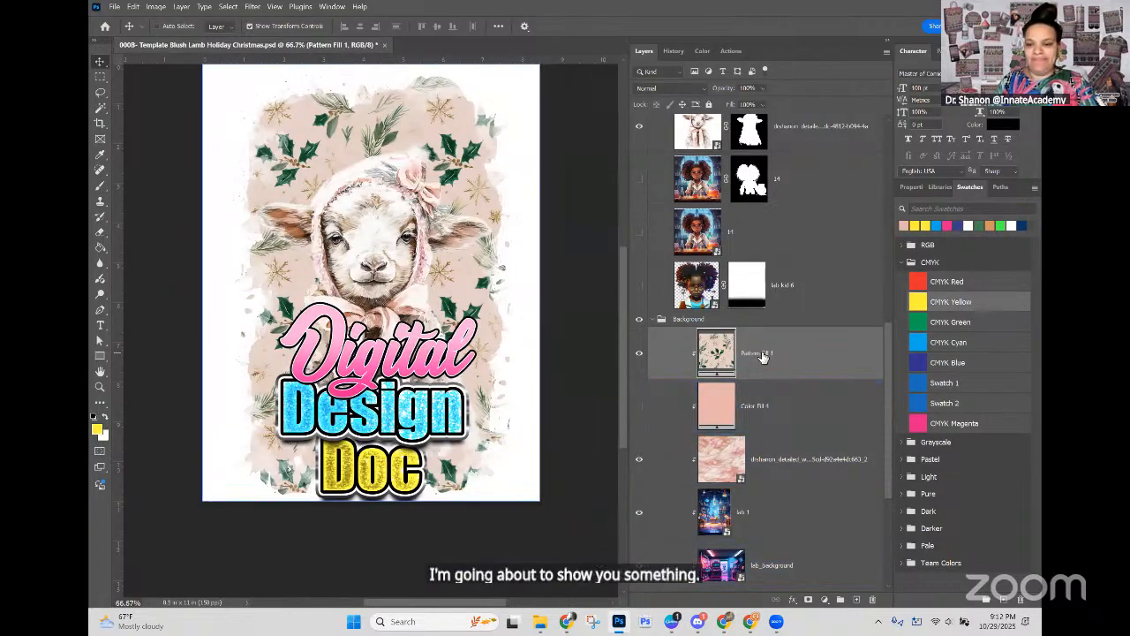
Step: Add a layer mask to the holly pattern fill and set the Brush to 600 px with 0% hardness
{"action": "left_click", "coordinate": [809, 601]}
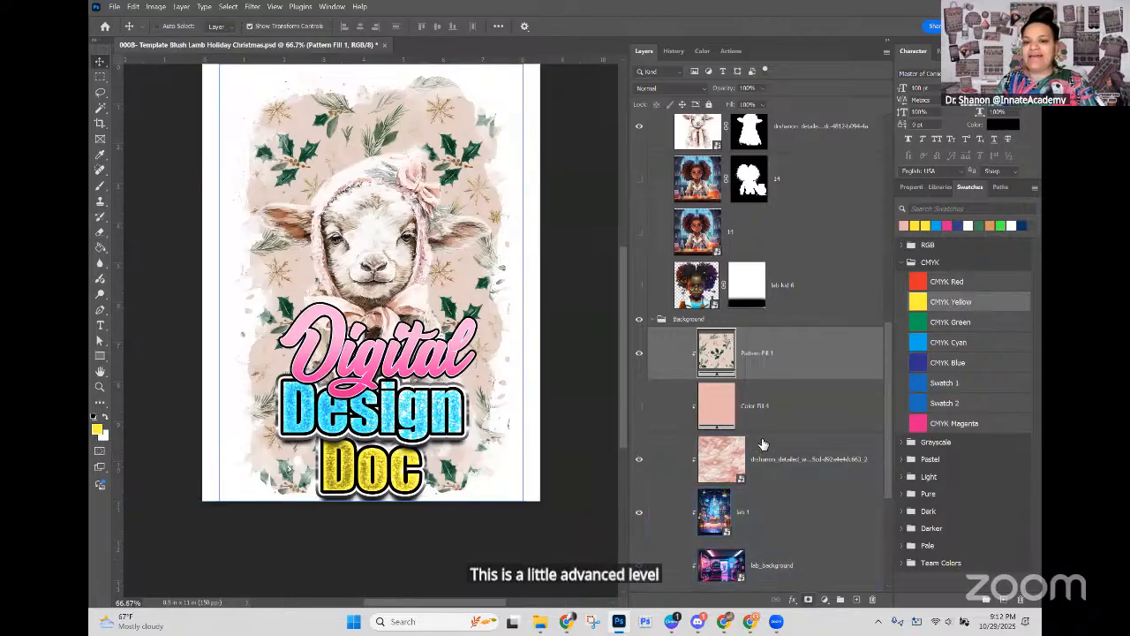
{"action": "left_click", "coordinate": [100, 185]}
{"action": "left_click_drag", "start_coordinate": [262, 228], "coordinate": [345, 229]}
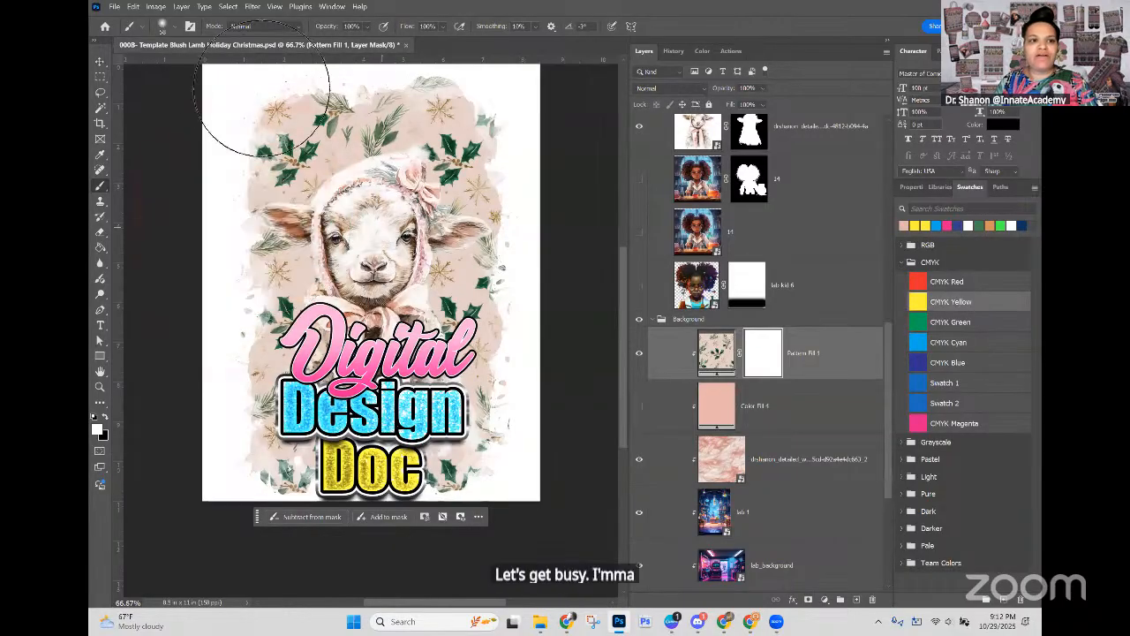
{"action": "left_click", "coordinate": [170, 26]}
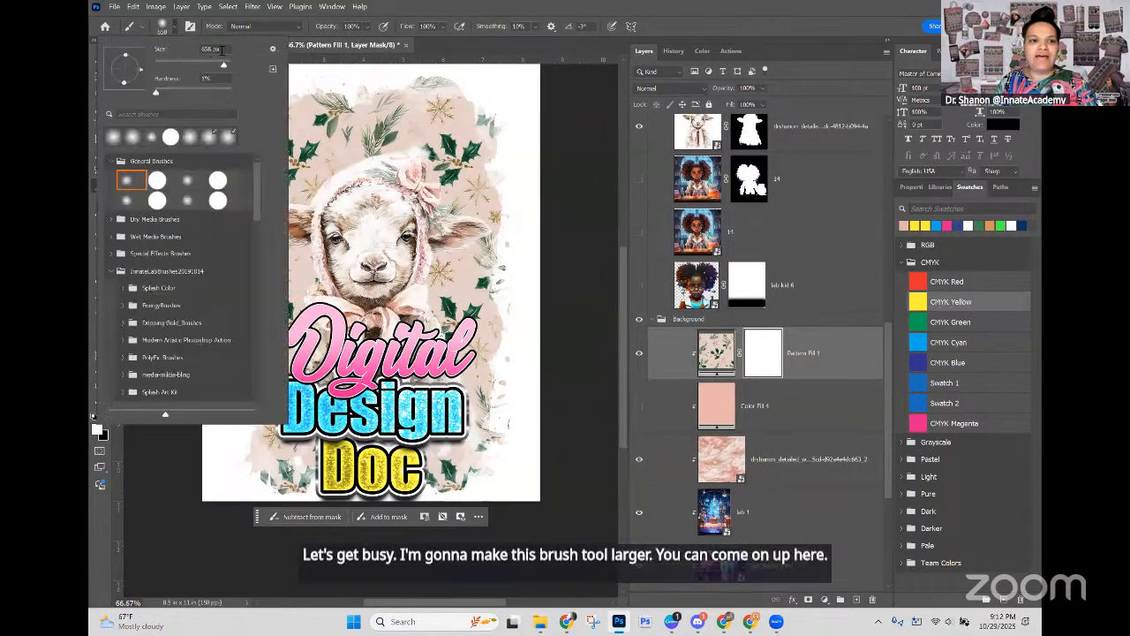
{"action": "type", "text": "600"}
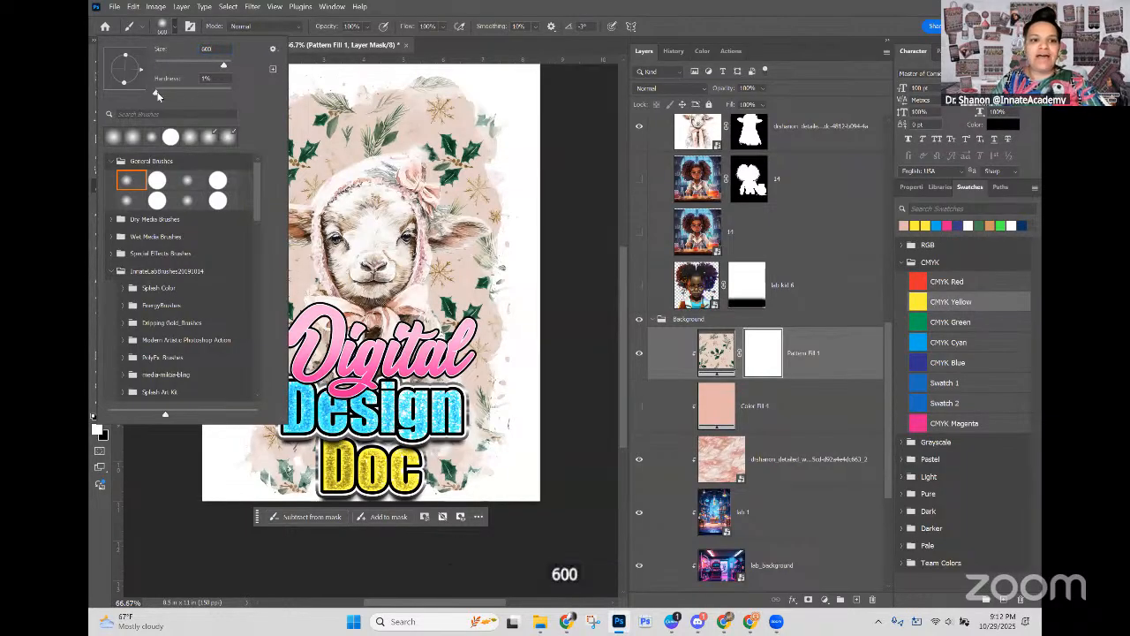
{"action": "key", "text": "Tab"}
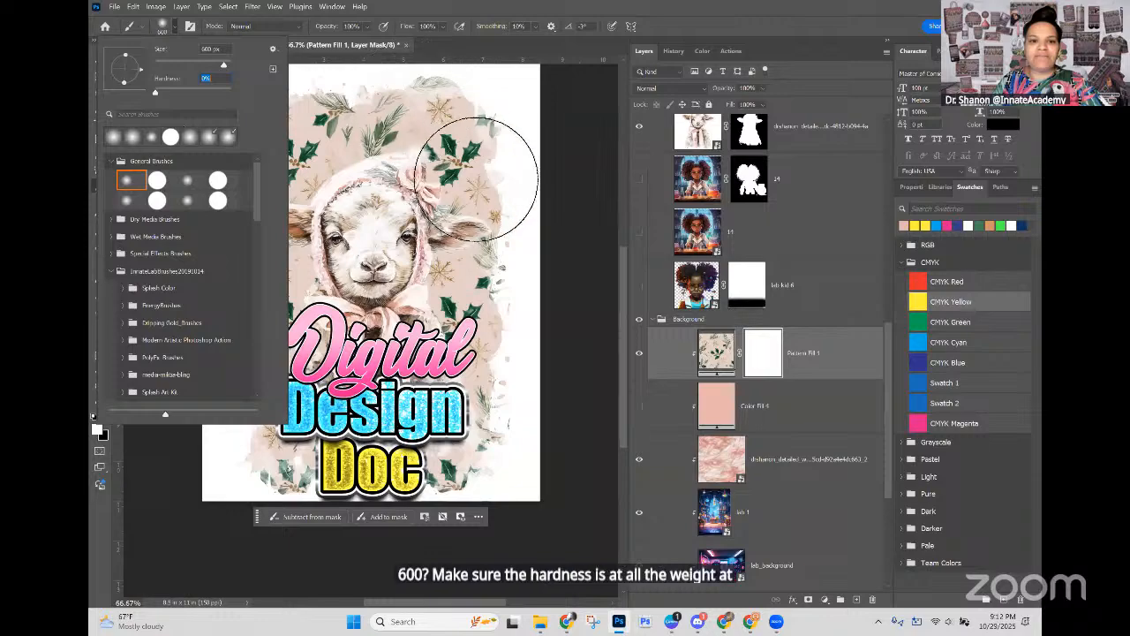
{"action": "key", "text": "Return"}
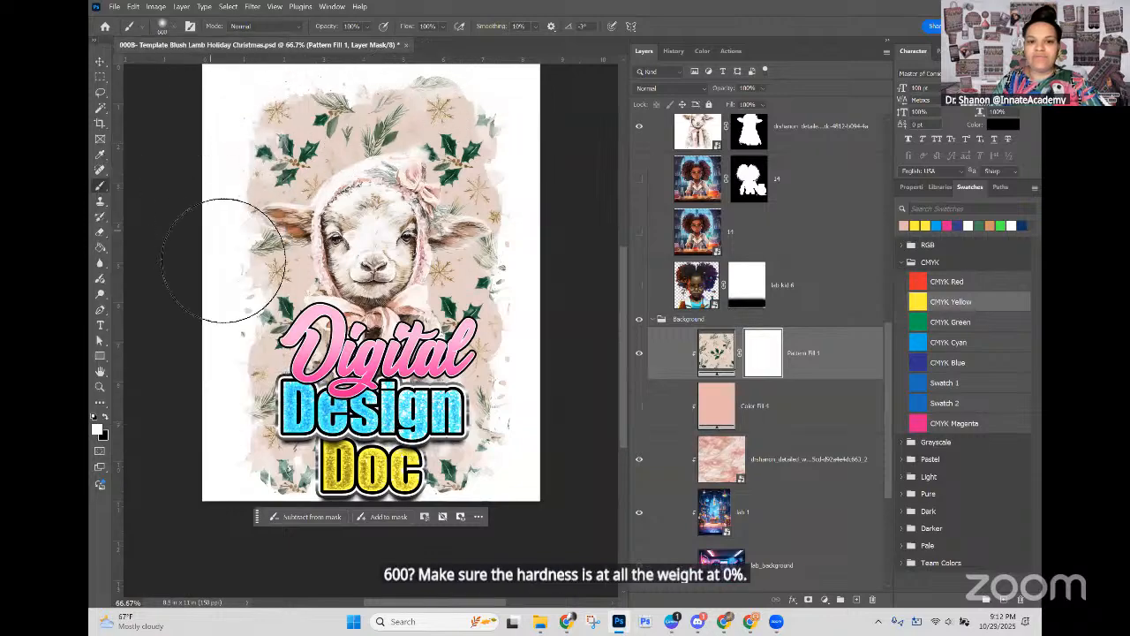
Step: Paint black on the pattern fill's mask across the top and bottom of the background to fade out the holly pattern
{"action": "left_click", "coordinate": [104, 417]}
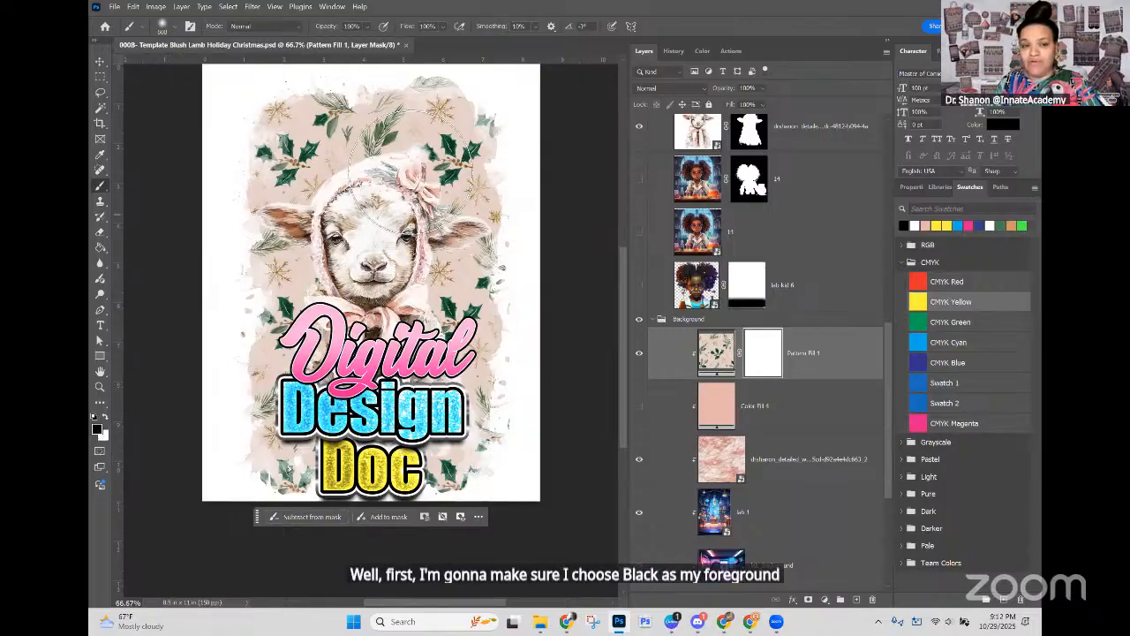
{"action": "left_click_drag", "start_coordinate": [272, 114], "coordinate": [575, 106]}
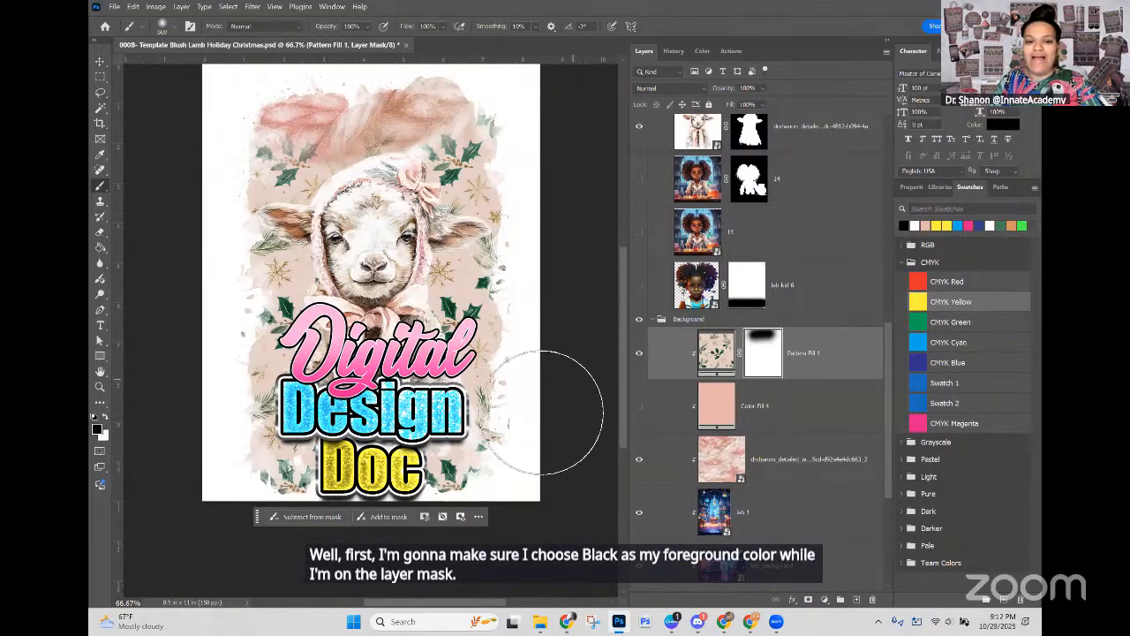
{"action": "mouse_move", "coordinate": [486, 460]}
{"action": "left_mouse_down"}
{"action": "mouse_move", "coordinate": [202, 468]}
{"action": "mouse_move", "coordinate": [258, 446]}
{"action": "left_mouse_up"}
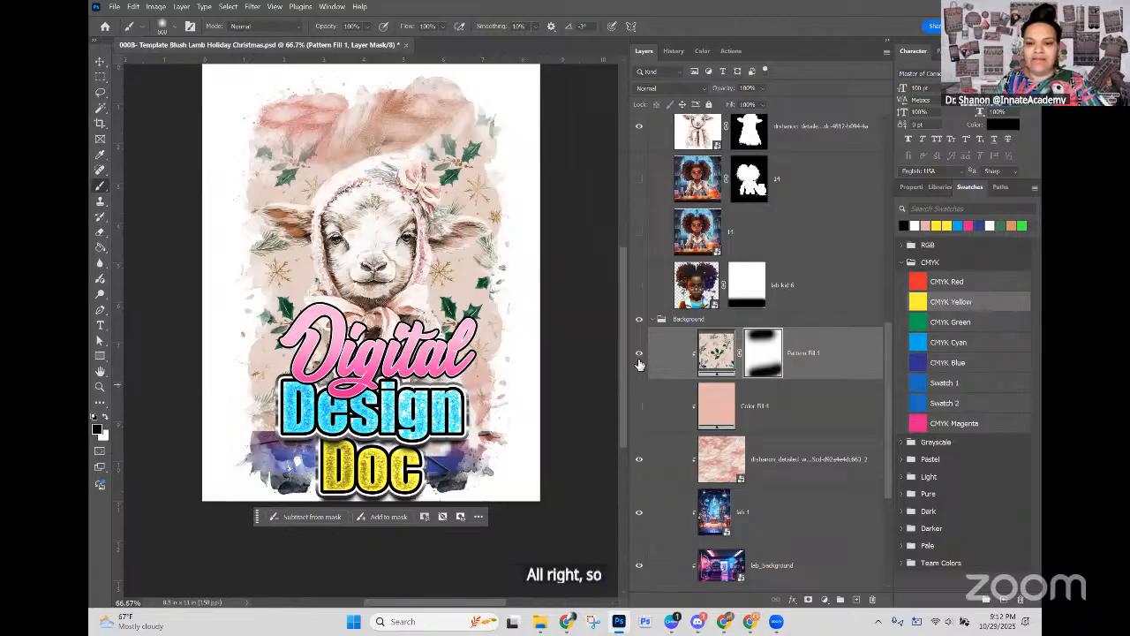
Step: Hide the lab 1 and lab_background layers, and place the blush color fill below the knit texture and show it
{"action": "left_click", "coordinate": [640, 565]}
{"action": "left_click", "coordinate": [639, 512]}
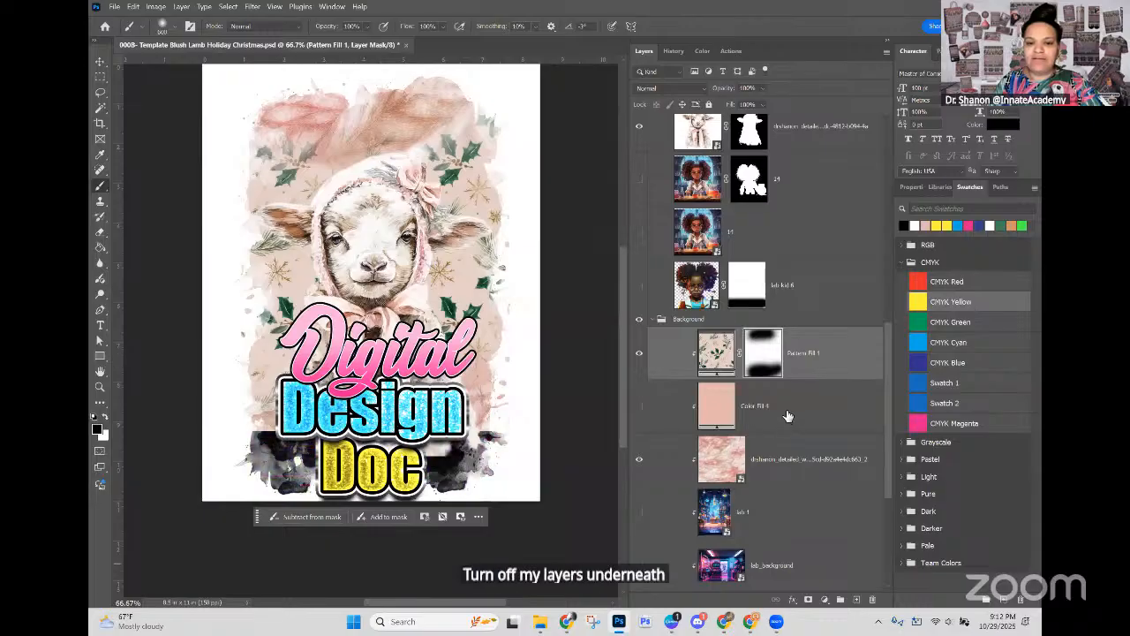
{"action": "left_click_drag", "start_coordinate": [733, 406], "coordinate": [707, 468]}
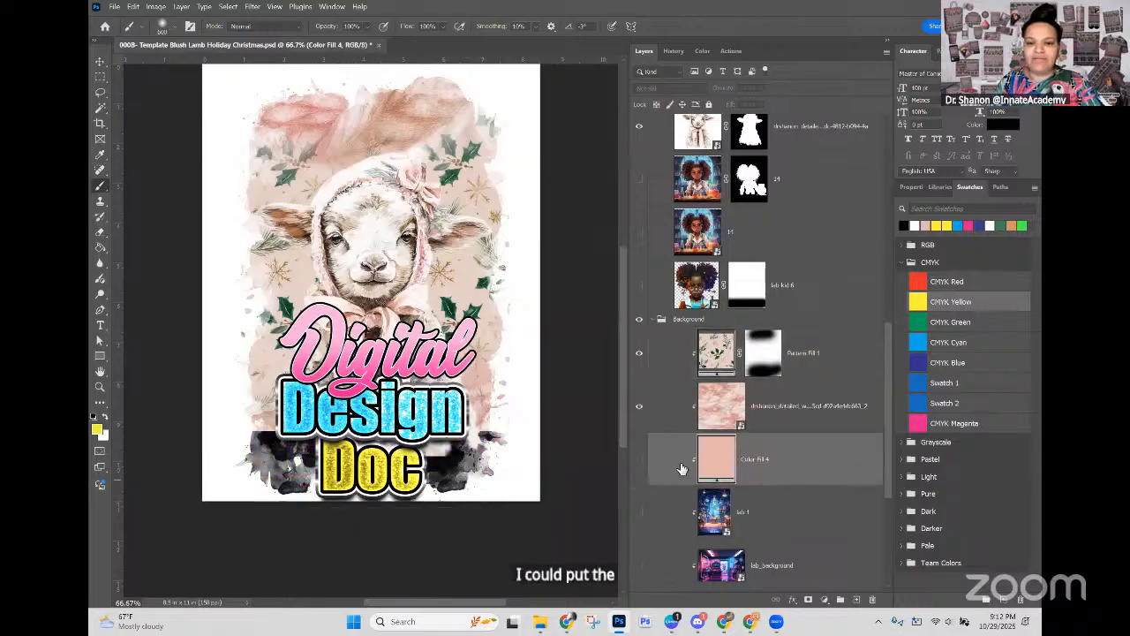
{"action": "left_click", "coordinate": [638, 461]}
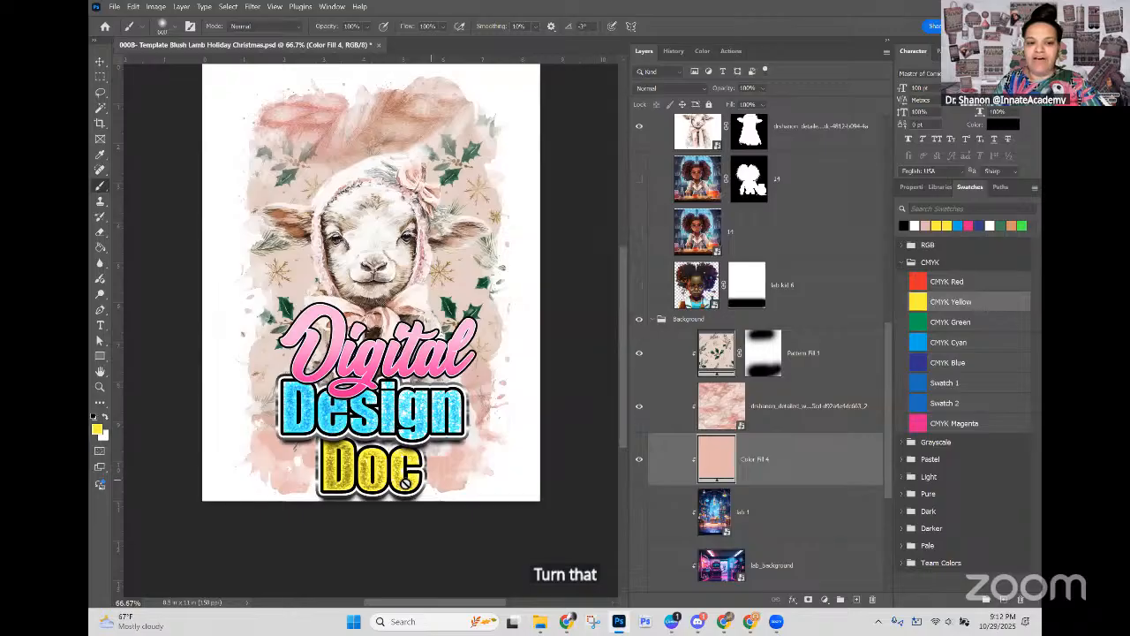
Step: Paint more black on the pattern fill's mask around the lamb's head to reveal more of the knit texture
{"action": "left_click", "coordinate": [717, 363]}
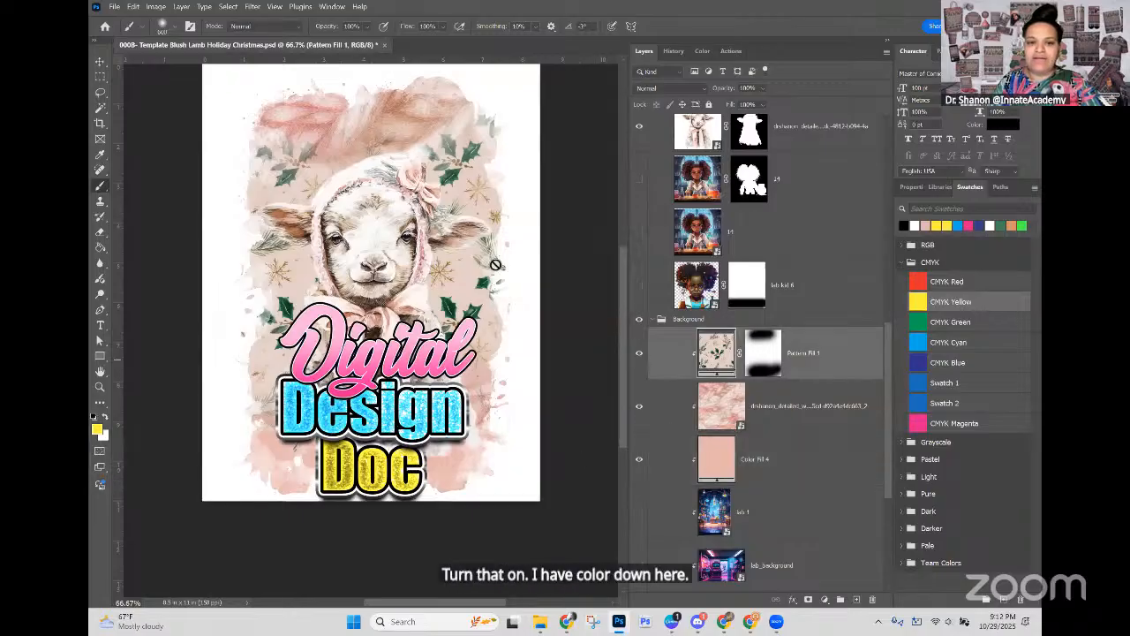
{"action": "left_click", "coordinate": [683, 425]}
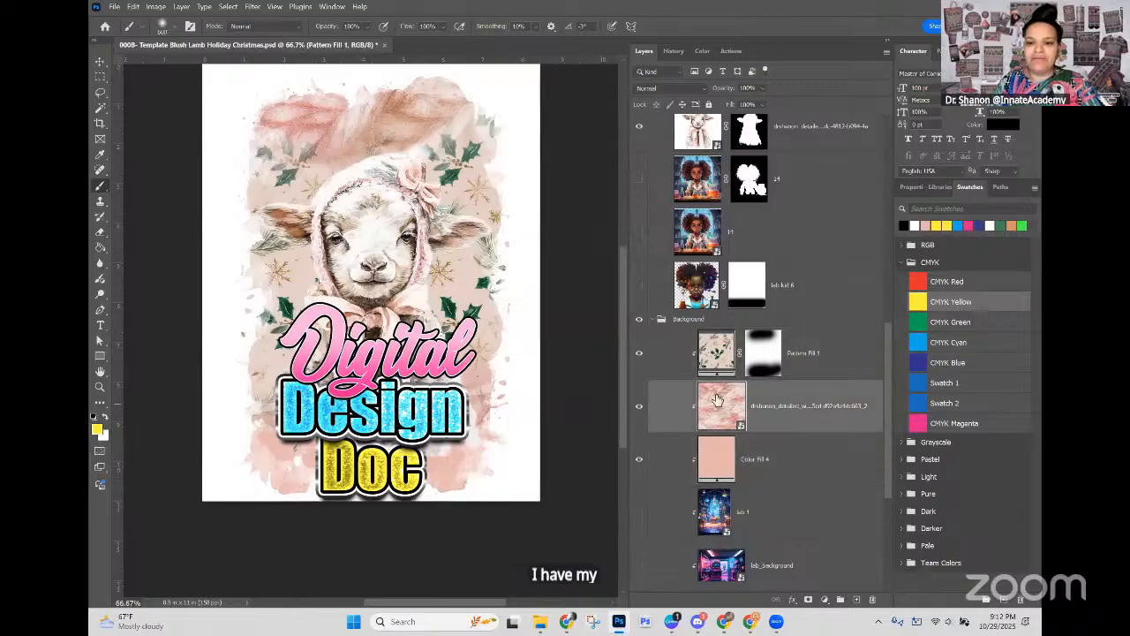
{"action": "left_click", "coordinate": [763, 353]}
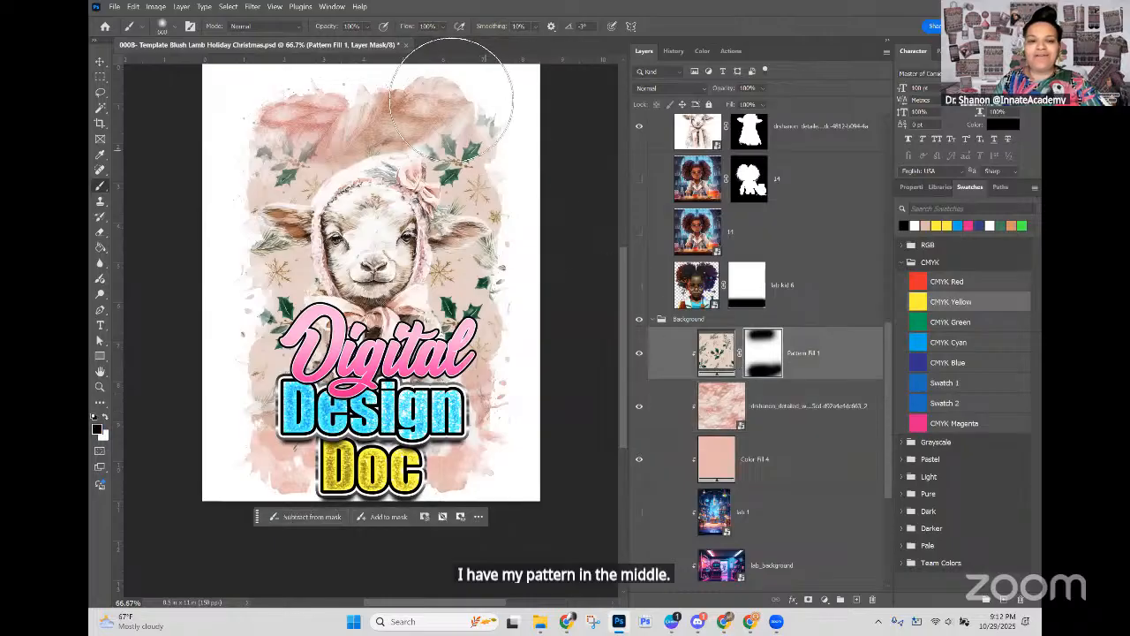
{"action": "mouse_move", "coordinate": [483, 126]}
{"action": "left_mouse_down"}
{"action": "mouse_move", "coordinate": [349, 113]}
{"action": "mouse_move", "coordinate": [271, 142]}
{"action": "mouse_move", "coordinate": [279, 134]}
{"action": "mouse_move", "coordinate": [234, 176]}
{"action": "mouse_move", "coordinate": [317, 173]}
{"action": "mouse_move", "coordinate": [263, 178]}
{"action": "left_mouse_up"}
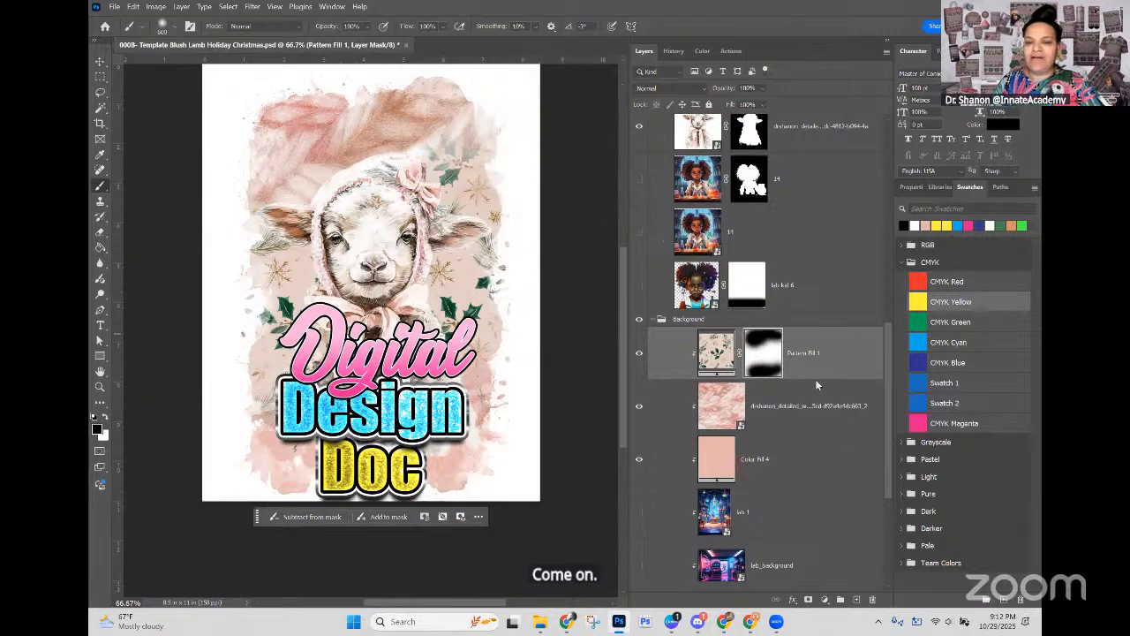
Step: Recolor the fill clipped to the Digital text with the dusty pink d48784 sampled from the knit texture
{"action": "scroll", "coordinate": [815, 379], "scroll_direction": "up", "scroll_amount": 10}
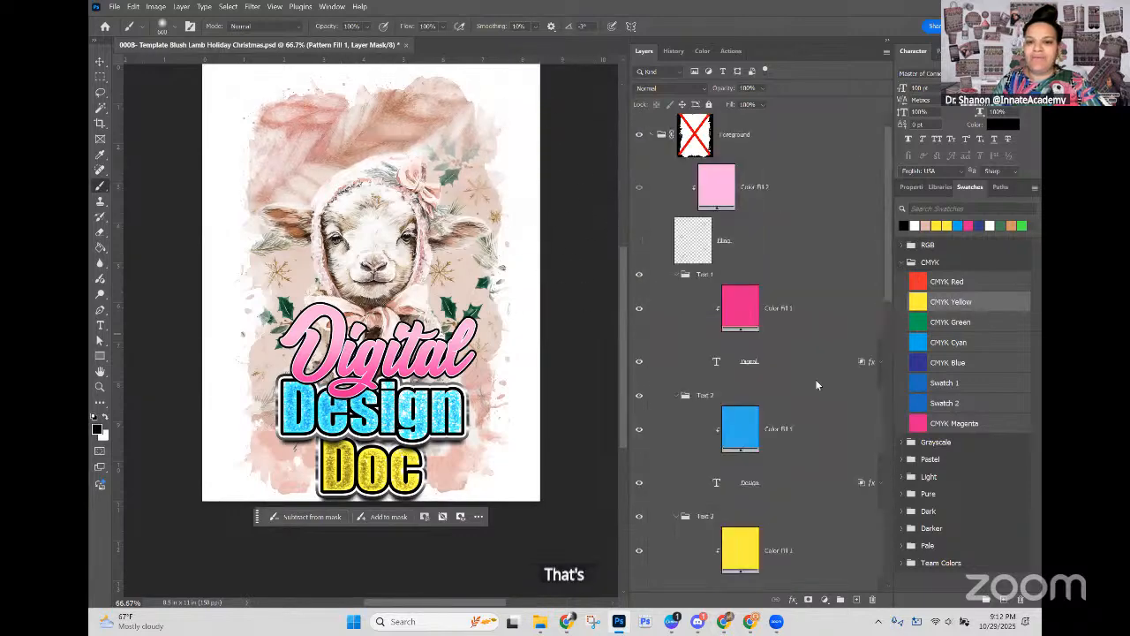
{"action": "left_click", "coordinate": [99, 61]}
{"action": "right_click", "coordinate": [410, 353]}
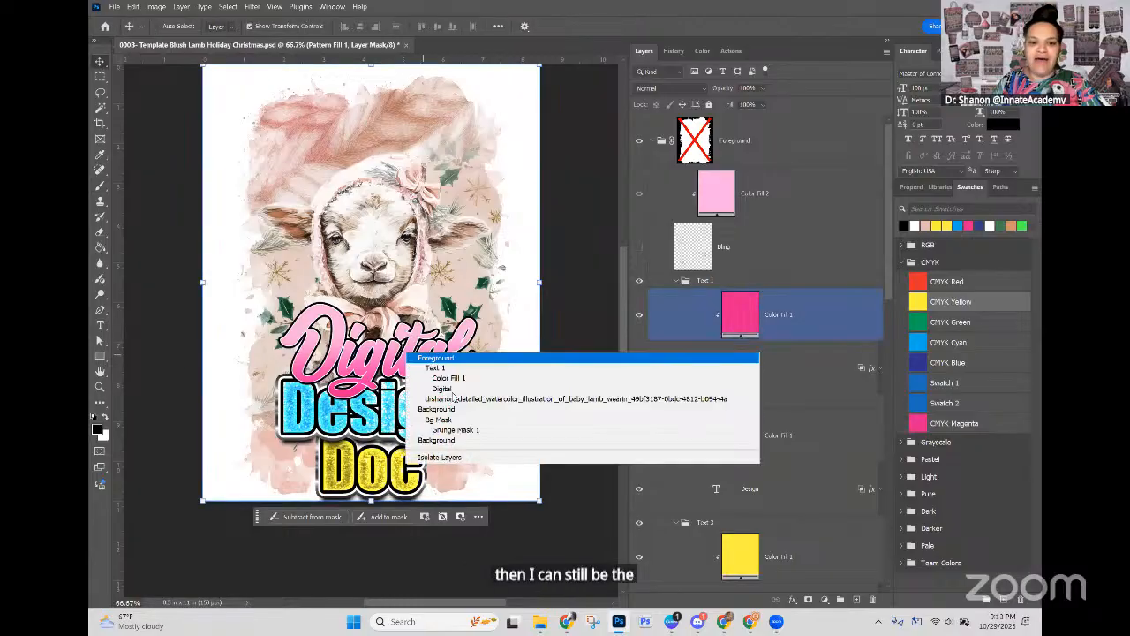
{"action": "left_click", "coordinate": [450, 390]}
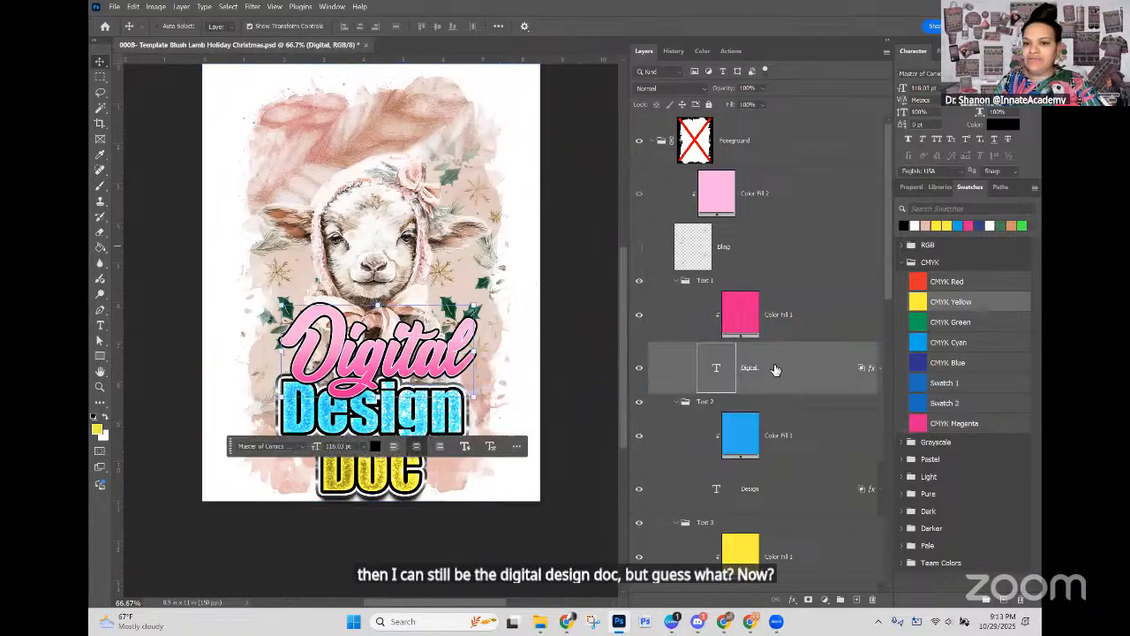
{"action": "left_click", "coordinate": [755, 318]}
{"action": "double_click", "coordinate": [747, 320]}
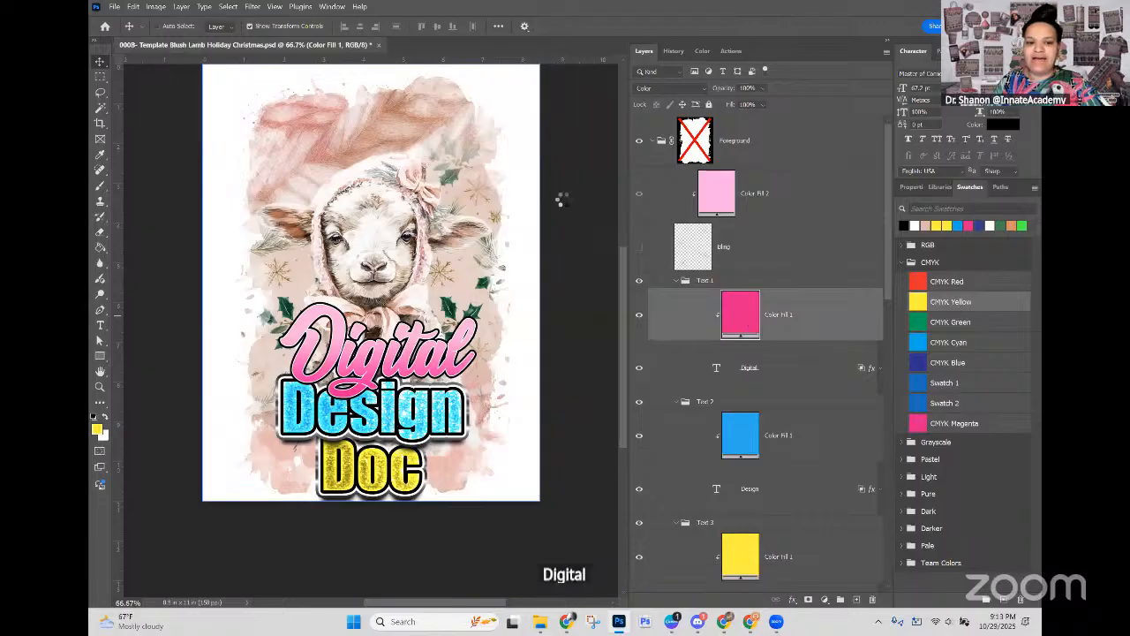
{"action": "left_click", "coordinate": [309, 117]}
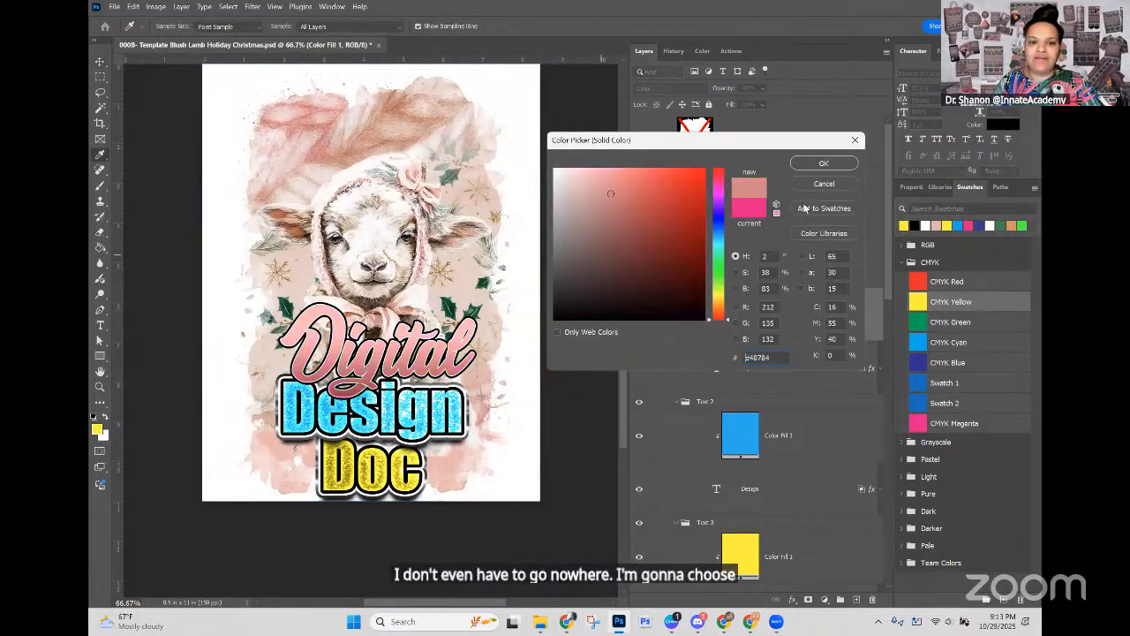
{"action": "left_click", "coordinate": [819, 164]}
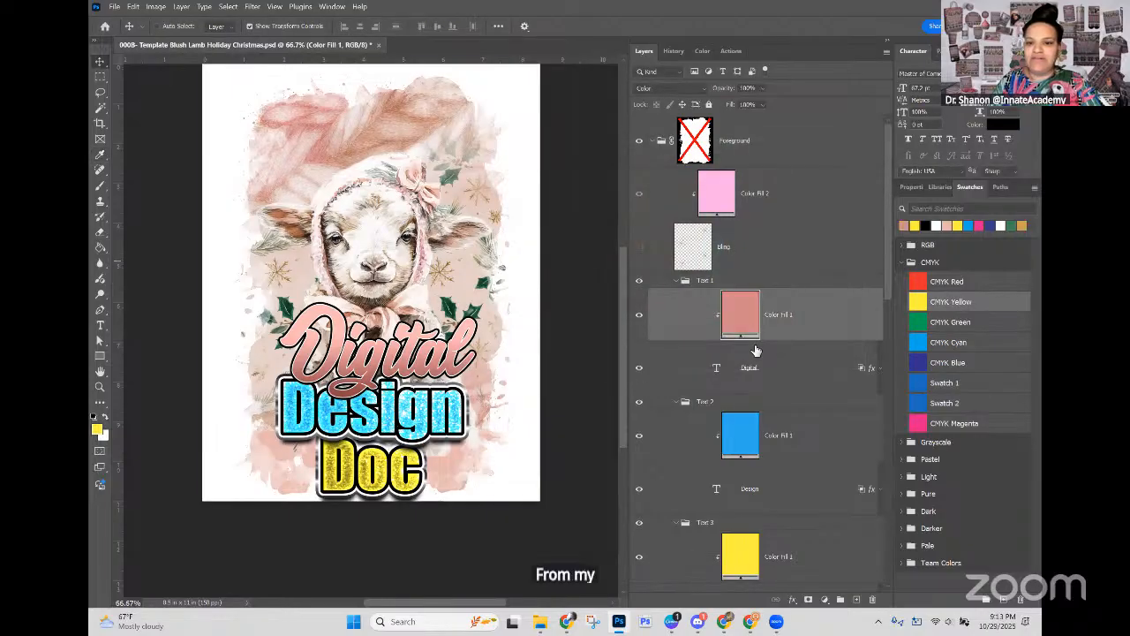
Step: Recolor the fill clipped to the Design text with the dark green 043118 sampled from a holly leaf
{"action": "left_click", "coordinate": [740, 437]}
{"action": "double_click", "coordinate": [740, 437]}
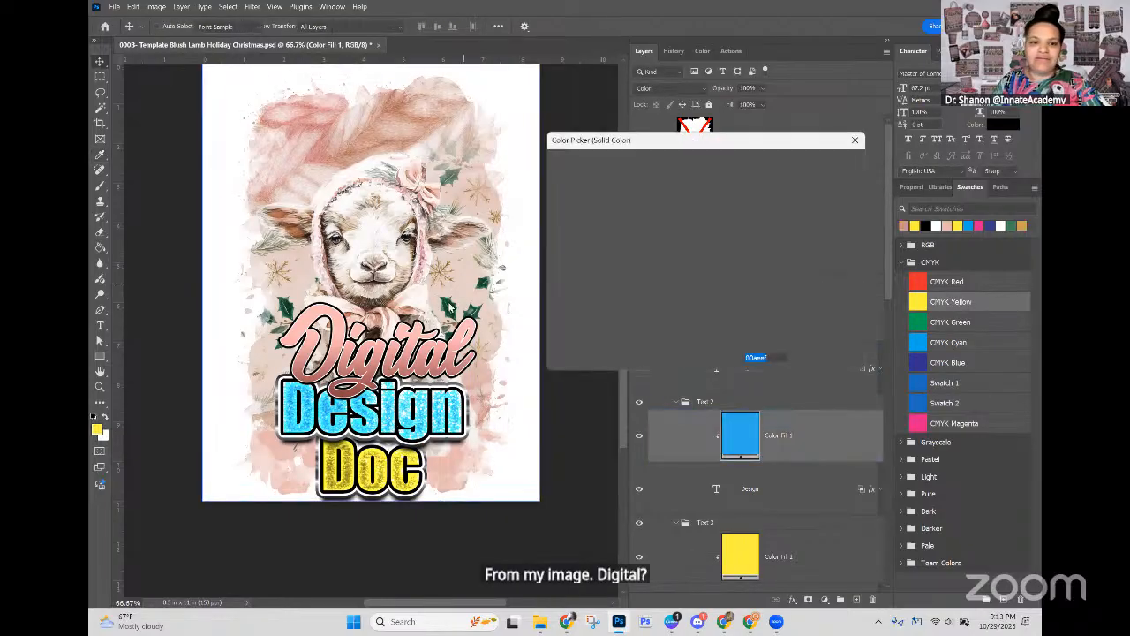
{"action": "left_click", "coordinate": [456, 299]}
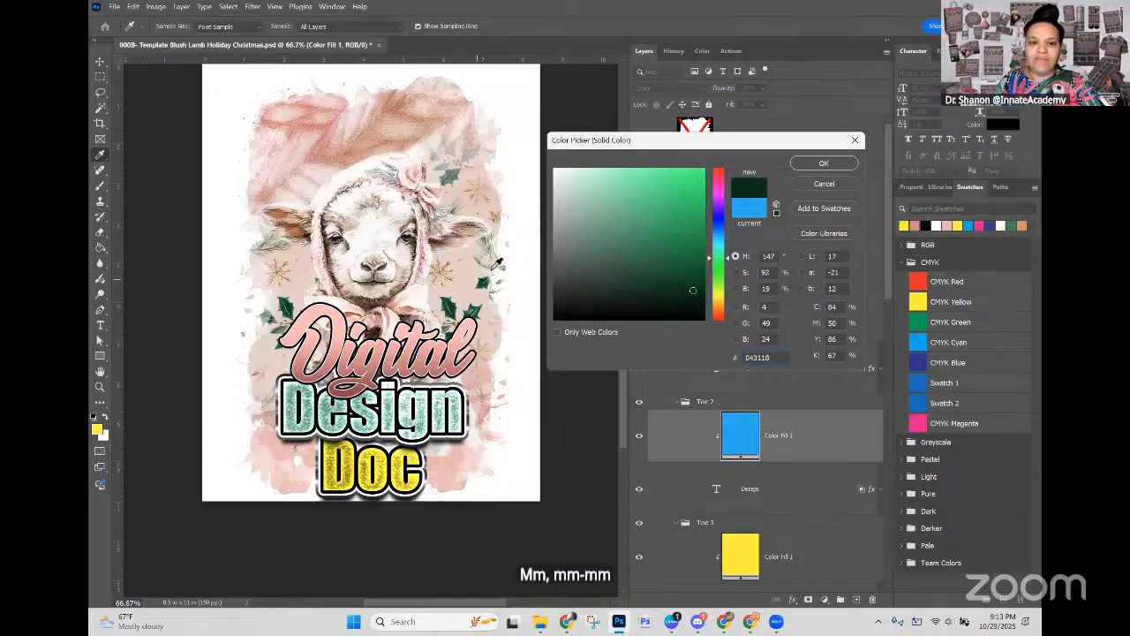
{"action": "left_click", "coordinate": [824, 164]}
{"action": "key", "text": "v"}
Step: Add a Levels adjustment directly above the Design text layer and darken its midtones to about 0.54
{"action": "left_click", "coordinate": [766, 489]}
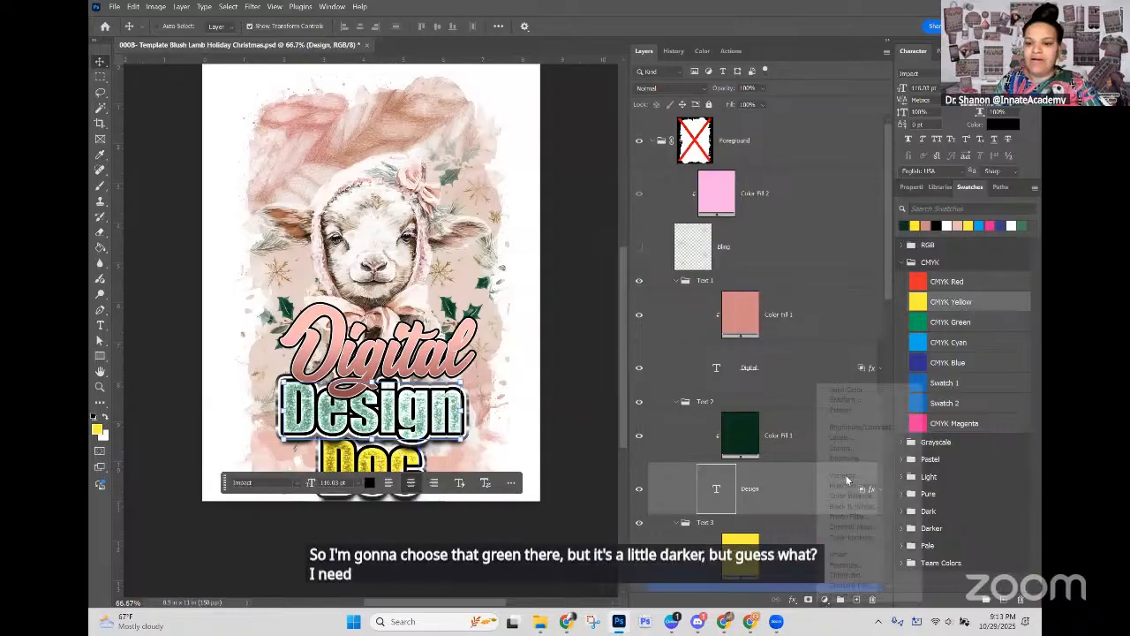
{"action": "left_click", "coordinate": [824, 599]}
{"action": "left_click", "coordinate": [843, 437]}
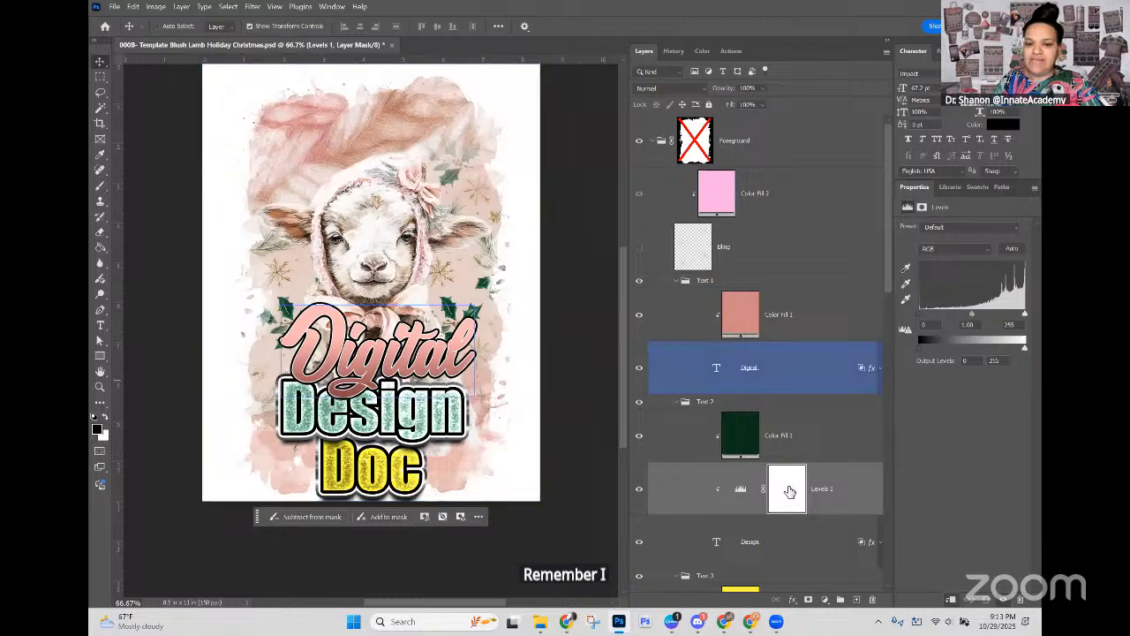
{"action": "left_click", "coordinate": [744, 489]}
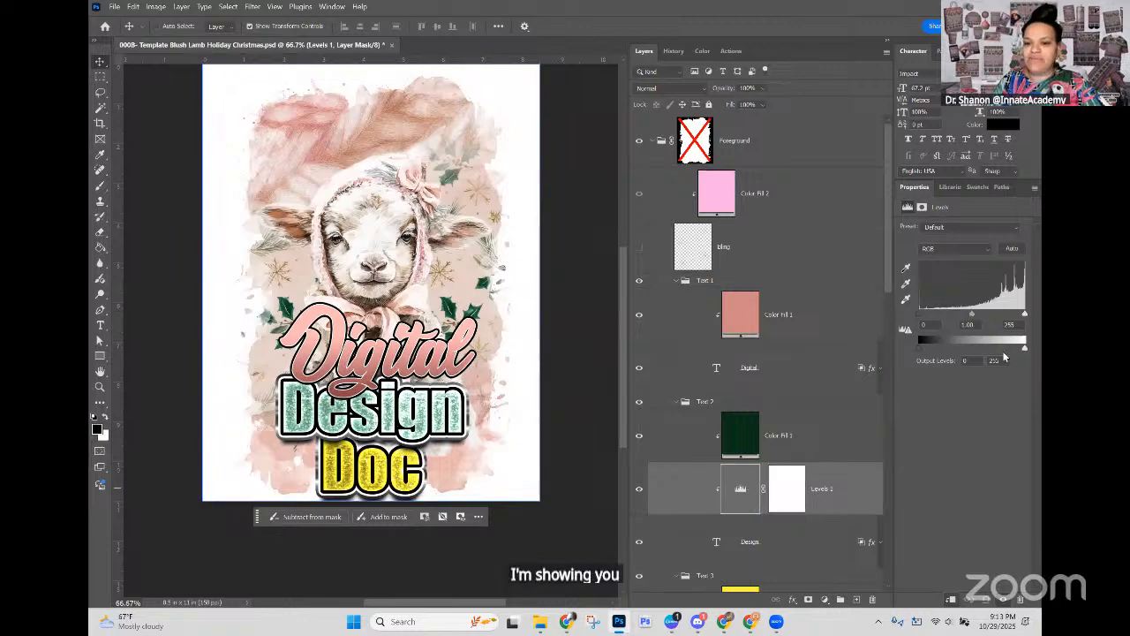
{"action": "left_click_drag", "start_coordinate": [973, 314], "coordinate": [990, 312]}
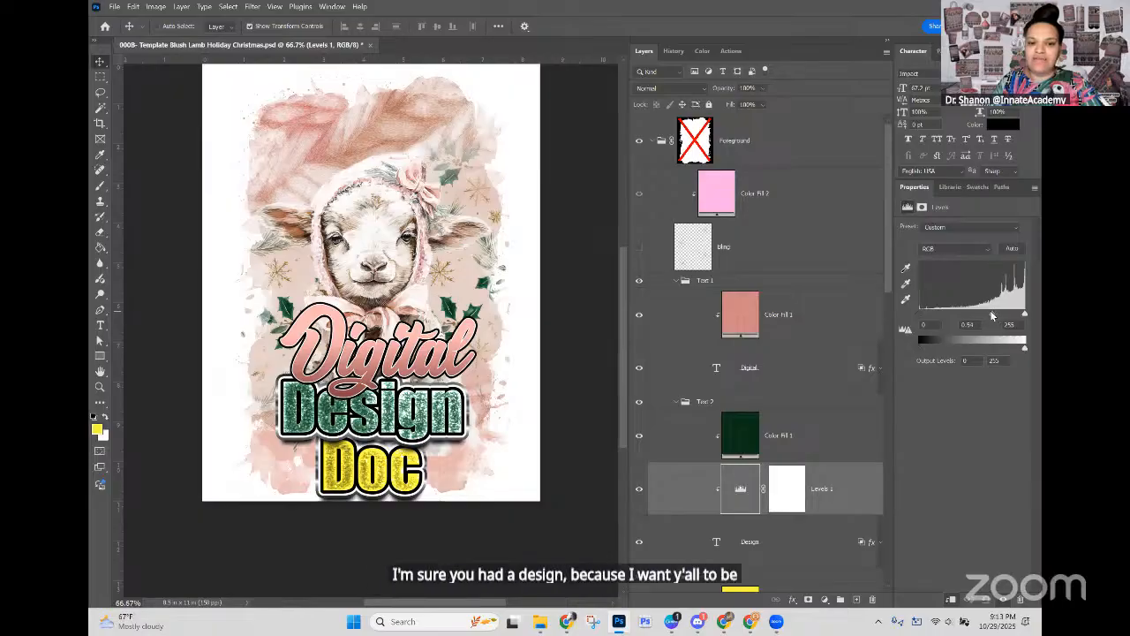
Step: Recolor the fill clipped to the Doc text with a light peach-gold based on a color sampled beside the gold snowflake
{"action": "left_click", "coordinate": [733, 256]}
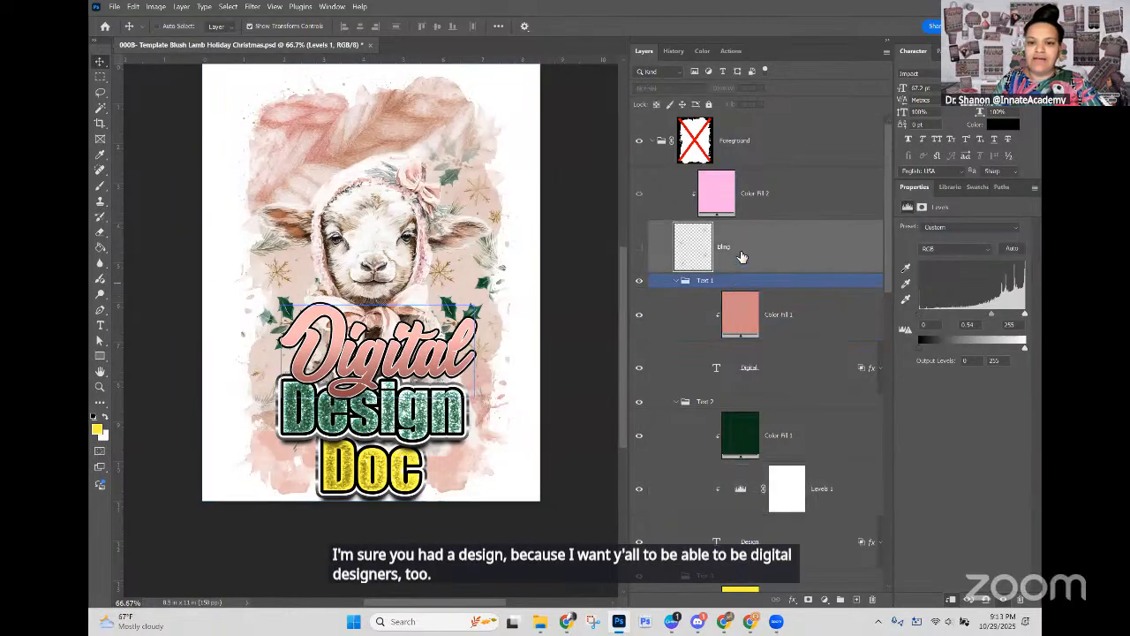
{"action": "right_click", "coordinate": [386, 469]}
{"action": "left_click", "coordinate": [419, 502]}
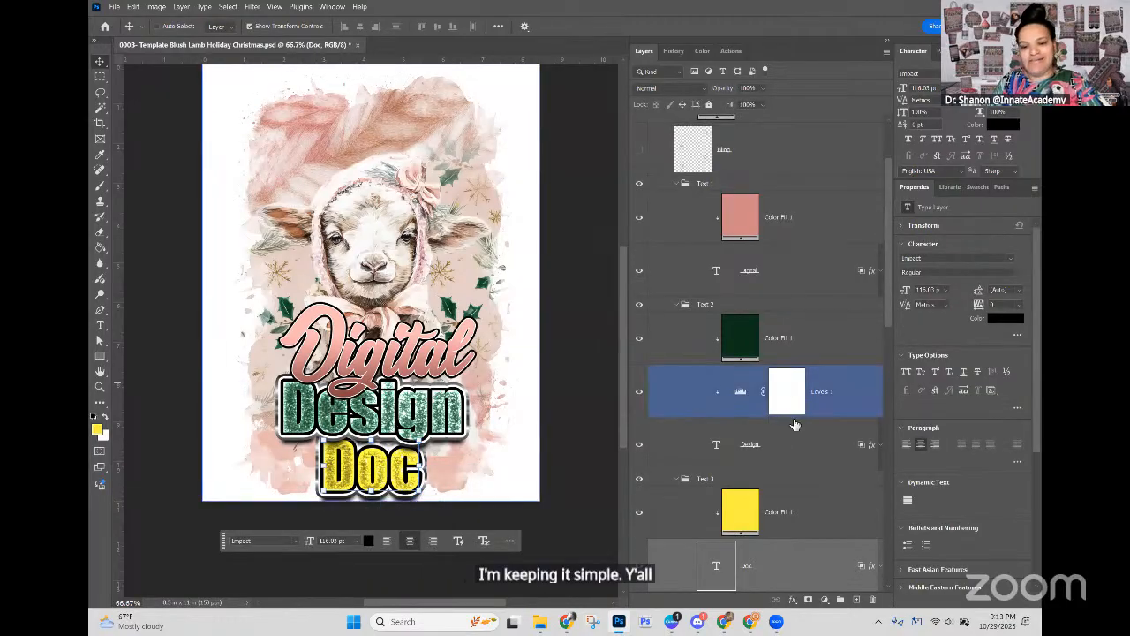
{"action": "scroll", "coordinate": [767, 426], "scroll_direction": "down", "scroll_amount": 3}
{"action": "double_click", "coordinate": [742, 355]}
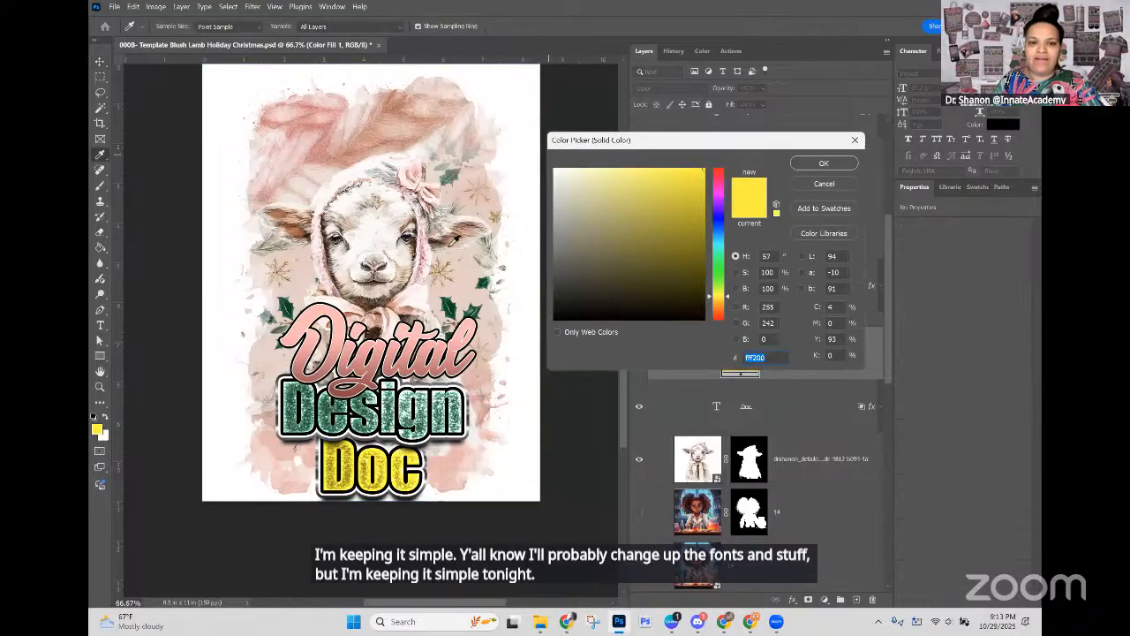
{"action": "left_click", "coordinate": [448, 263]}
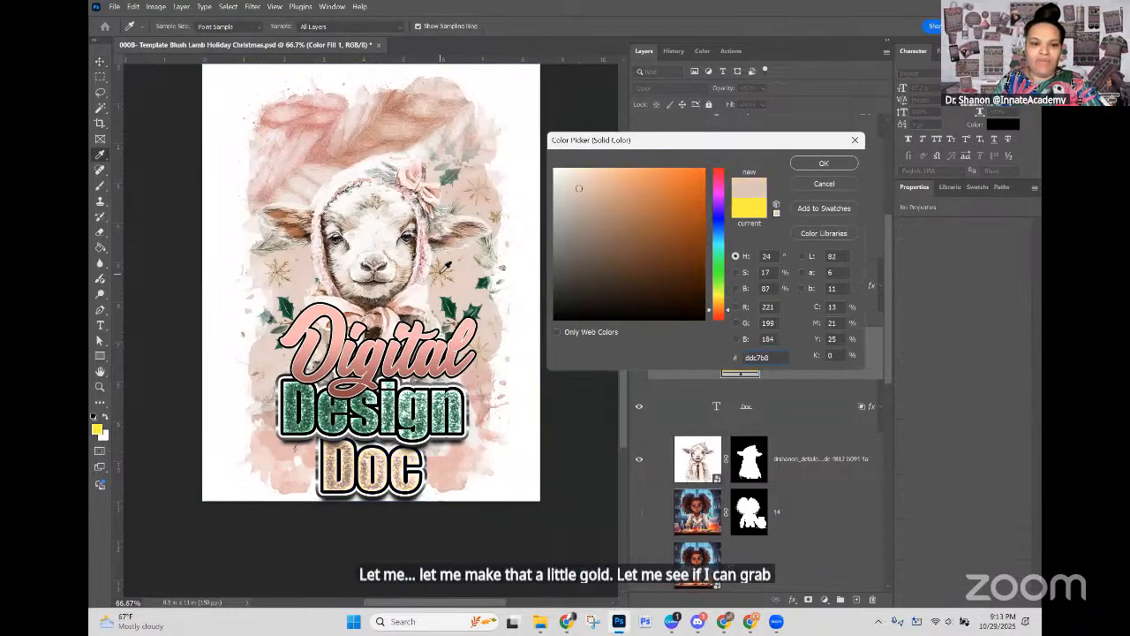
{"action": "left_click", "coordinate": [585, 180]}
{"action": "left_click", "coordinate": [586, 180]}
{"action": "left_click", "coordinate": [812, 166]}
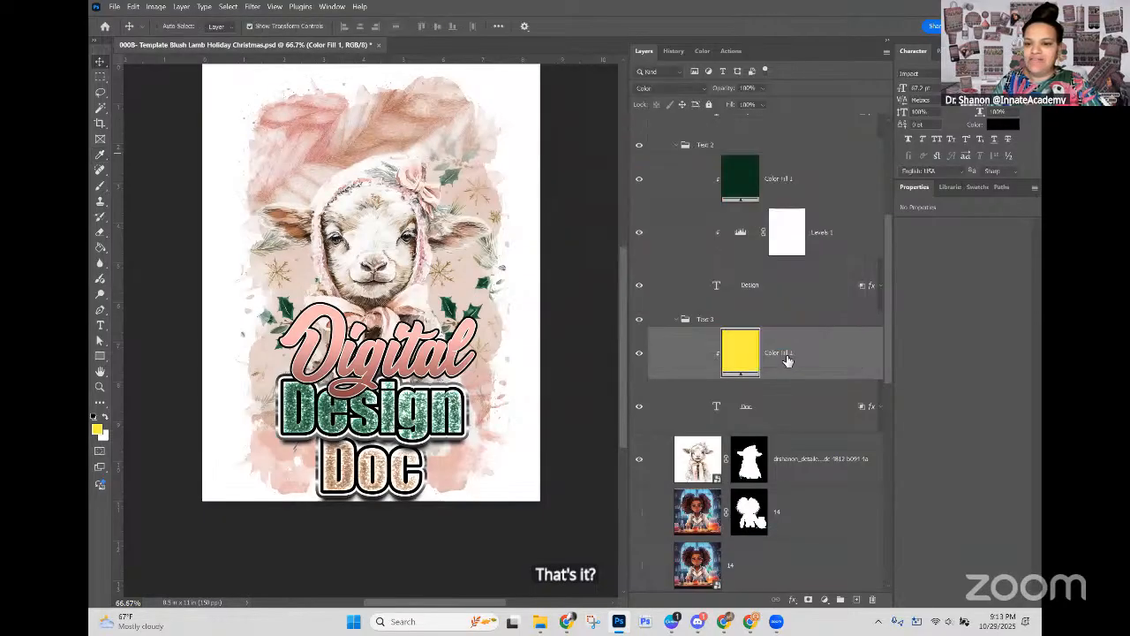
Step: Add a Levels adjustment directly above the Doc text layer and darken its midtones to 0.79
{"action": "left_click", "coordinate": [777, 422]}
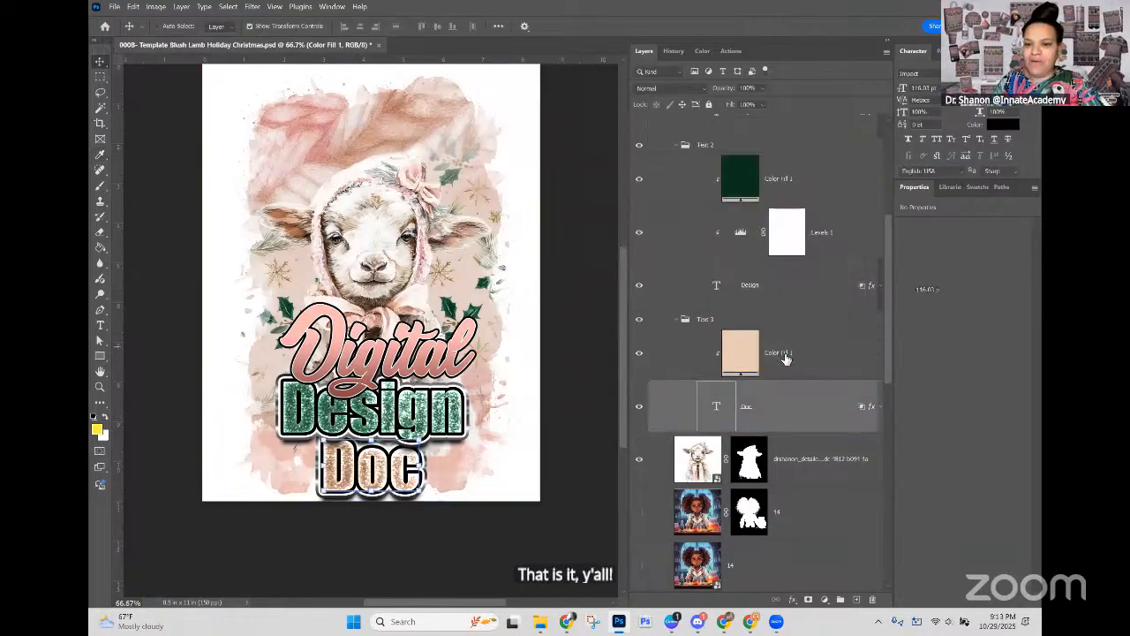
{"action": "left_click", "coordinate": [824, 599]}
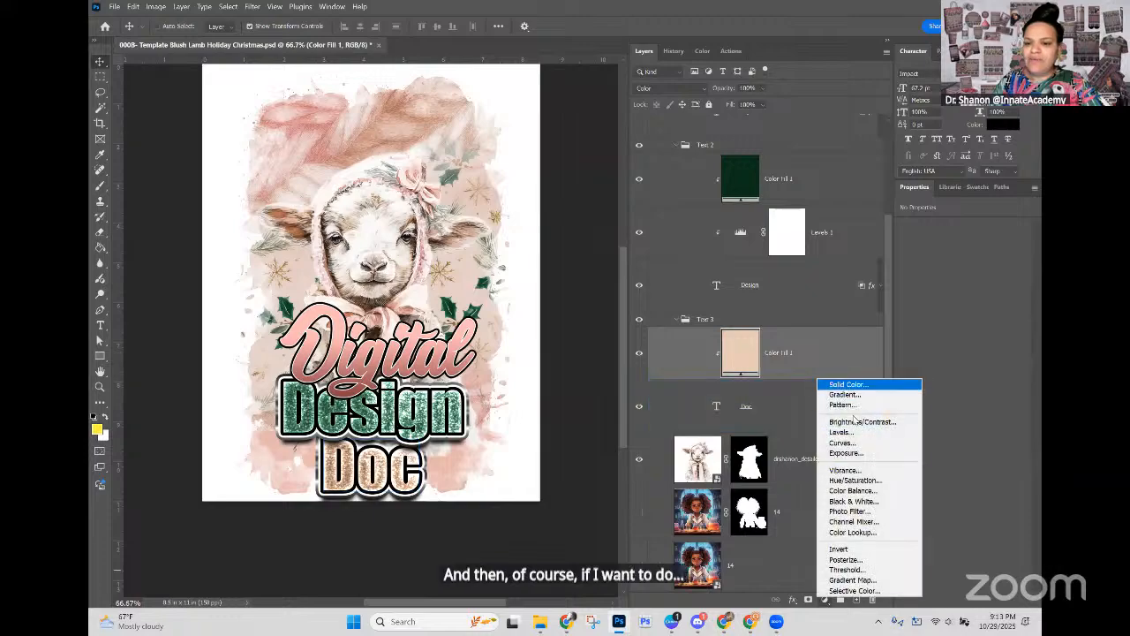
{"action": "left_click", "coordinate": [853, 433]}
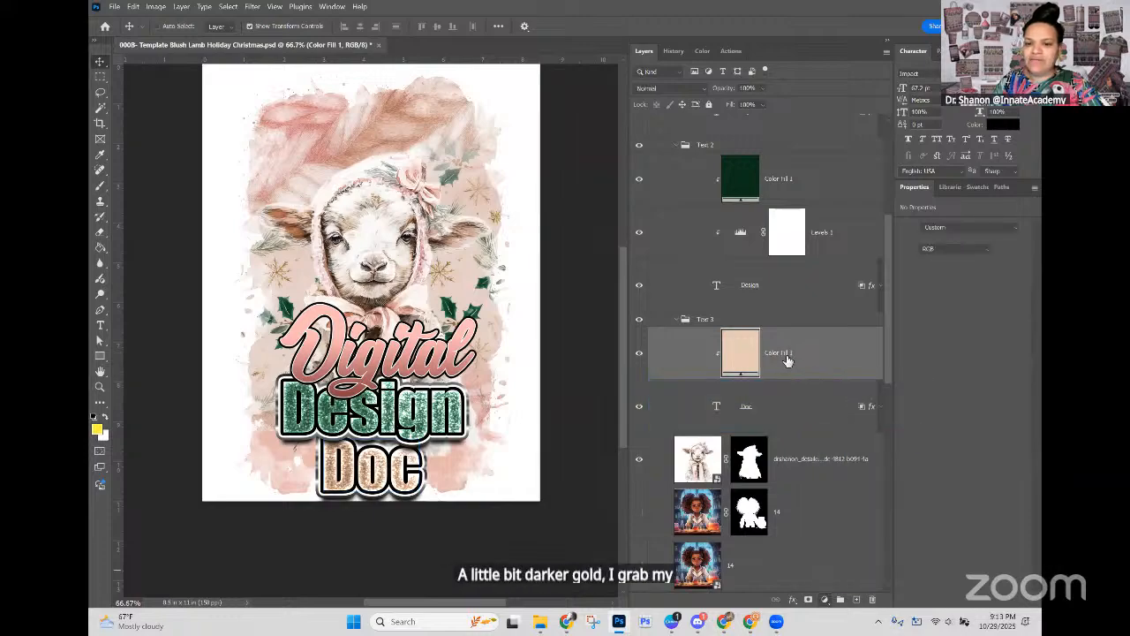
{"action": "left_click_drag", "start_coordinate": [781, 413], "coordinate": [781, 433]}
{"action": "mouse_move", "coordinate": [972, 315]}
{"action": "left_mouse_down"}
{"action": "mouse_move", "coordinate": [948, 314]}
{"action": "mouse_move", "coordinate": [980, 315]}
{"action": "left_mouse_up"}
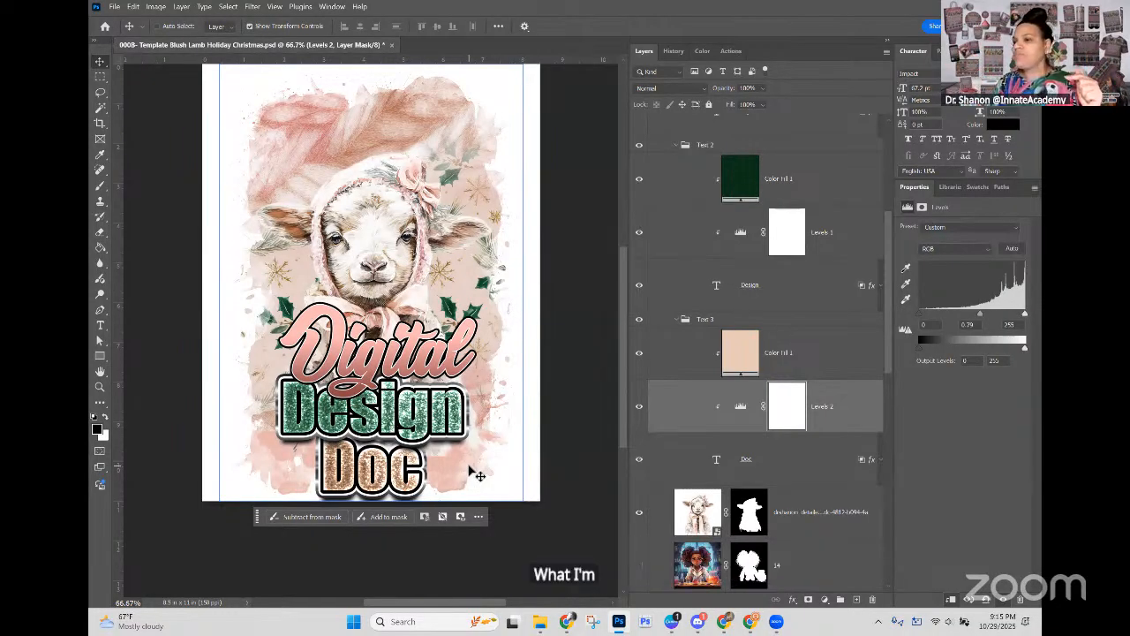
{"action": "key", "text": "ctrl+h"}
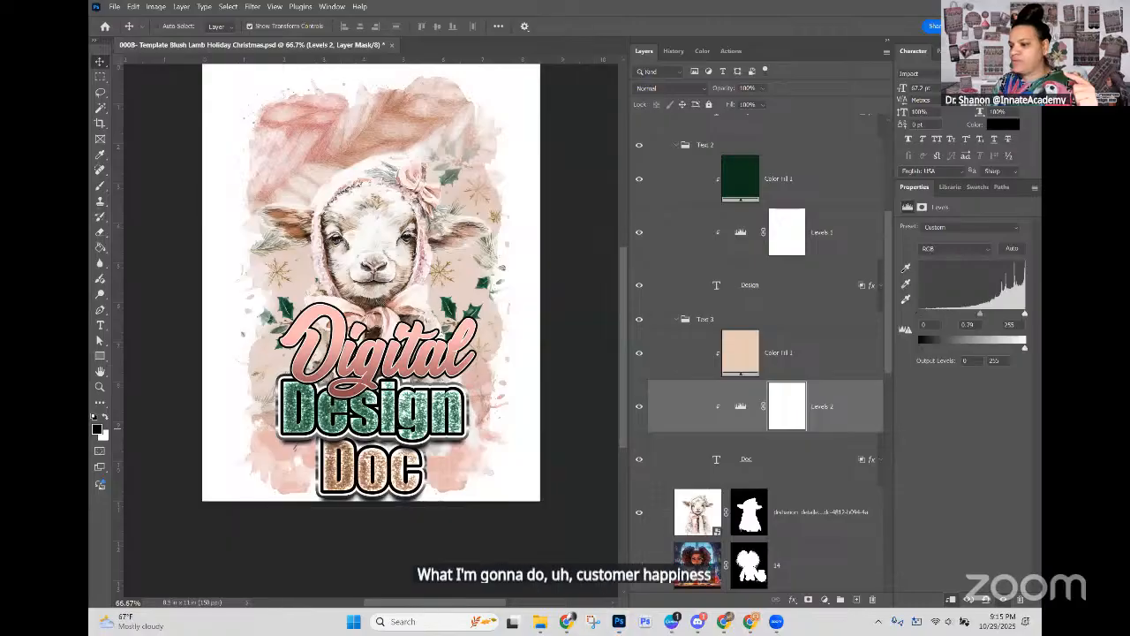
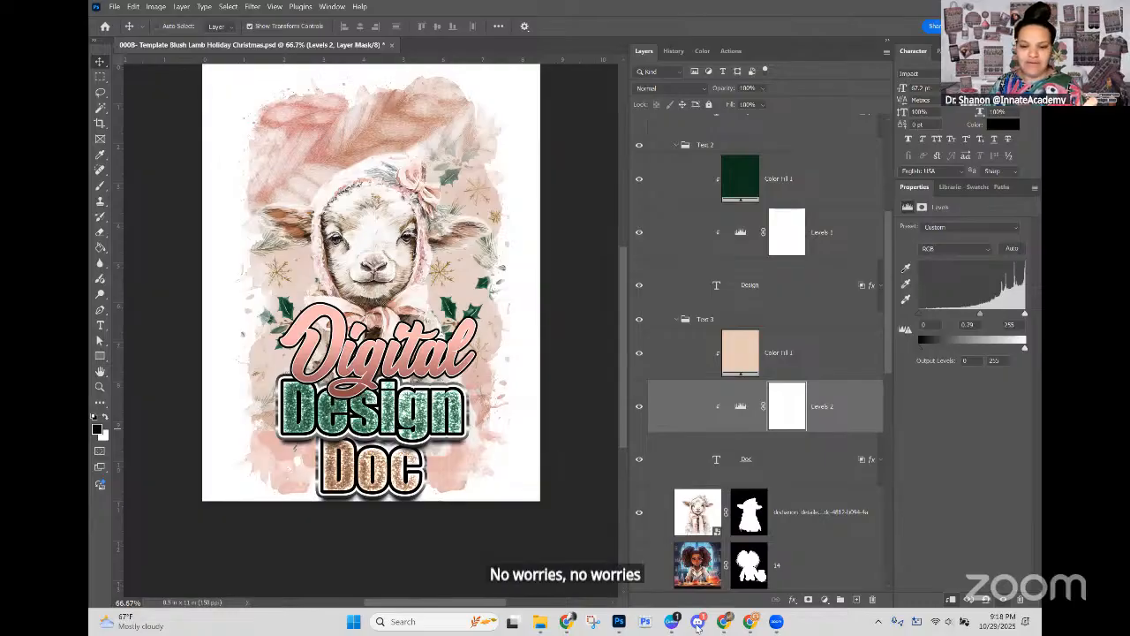
Step: Switch to Canva and bring up the ADM-333 IG FB Square design
{"action": "mouse_move", "coordinate": [673, 625]}
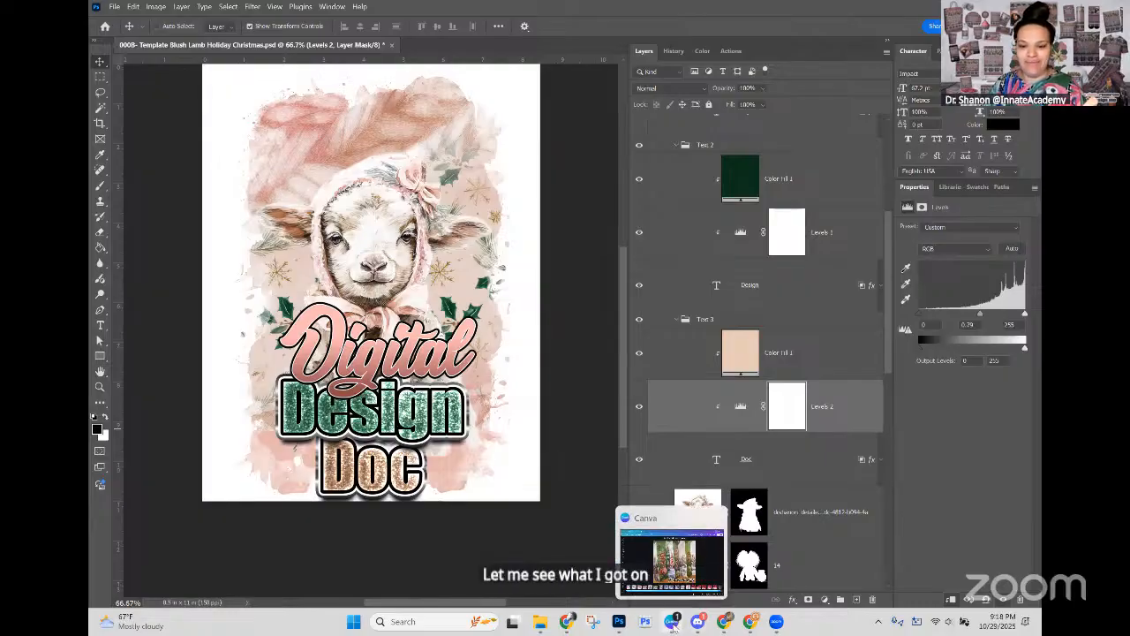
{"action": "left_click", "coordinate": [673, 623]}
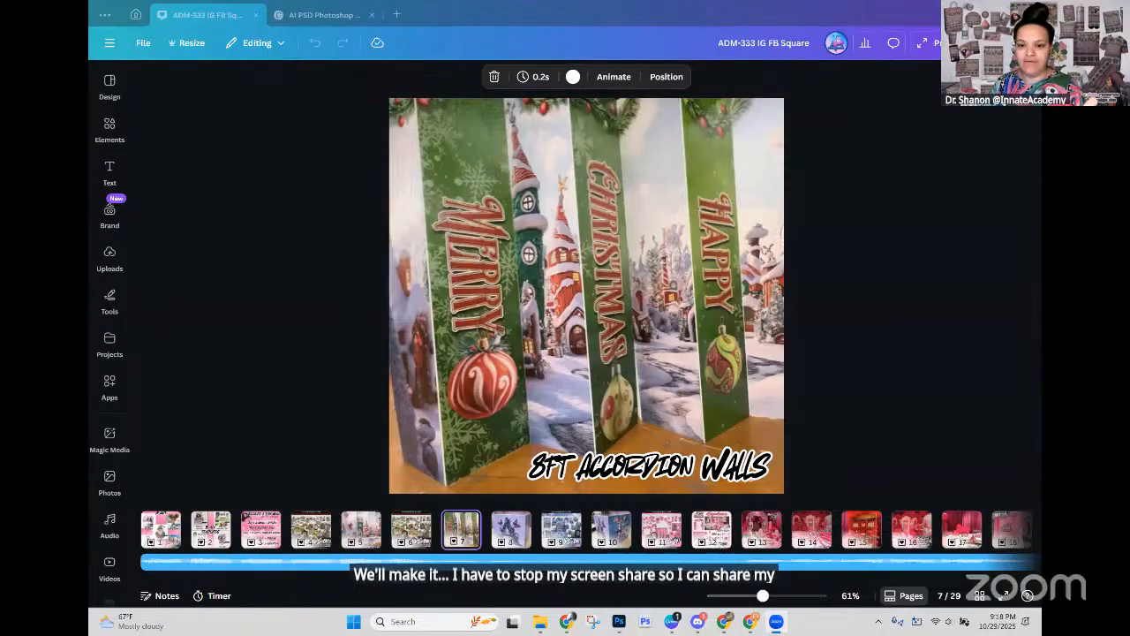
{"action": "left_click", "coordinate": [777, 625]}
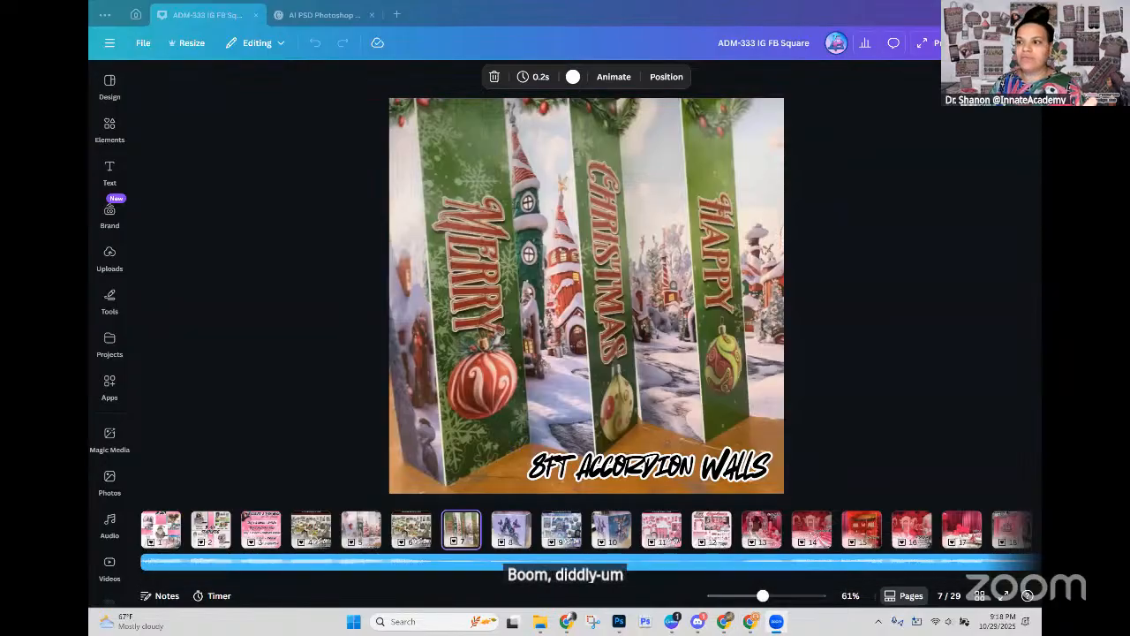
{"action": "key", "text": "alt+Tab"}
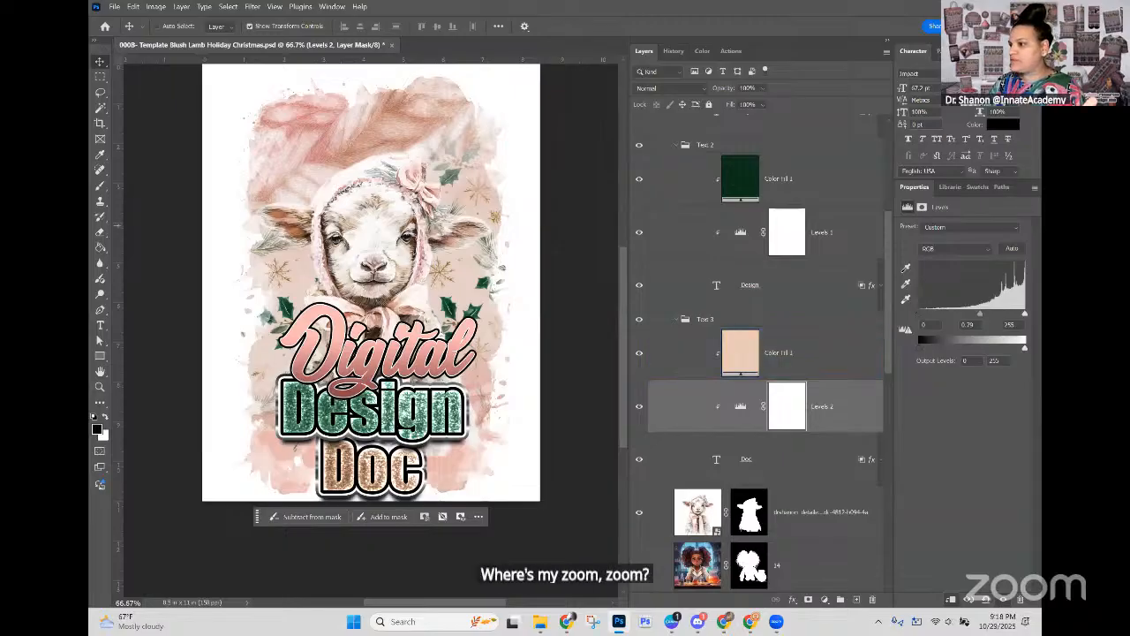
{"action": "key", "text": "alt+Tab"}
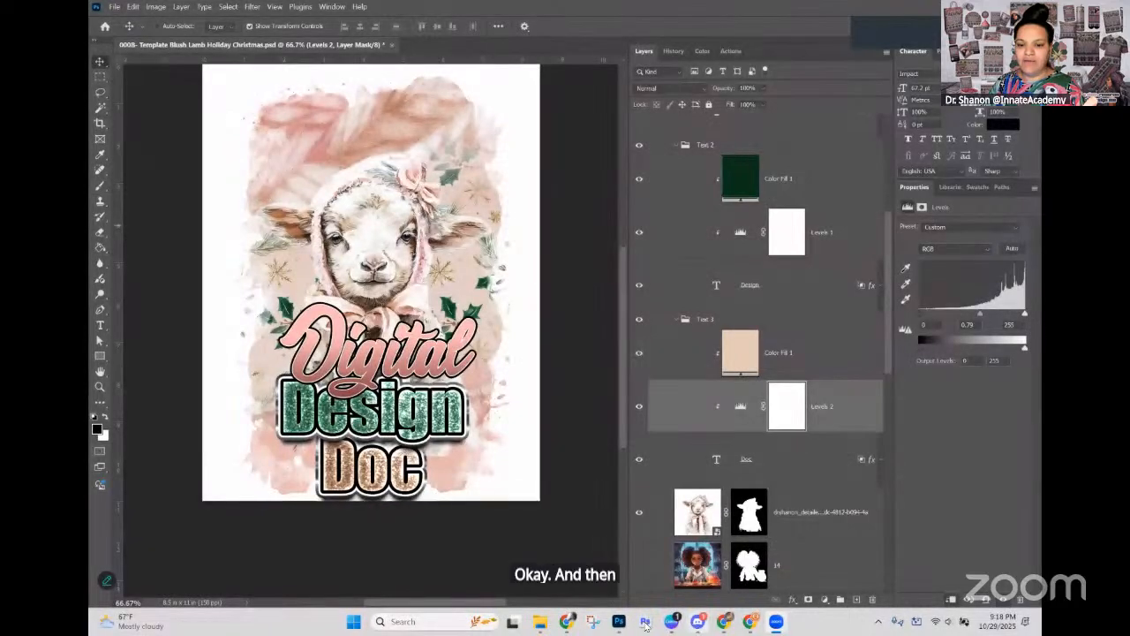
{"action": "left_click", "coordinate": [673, 622]}
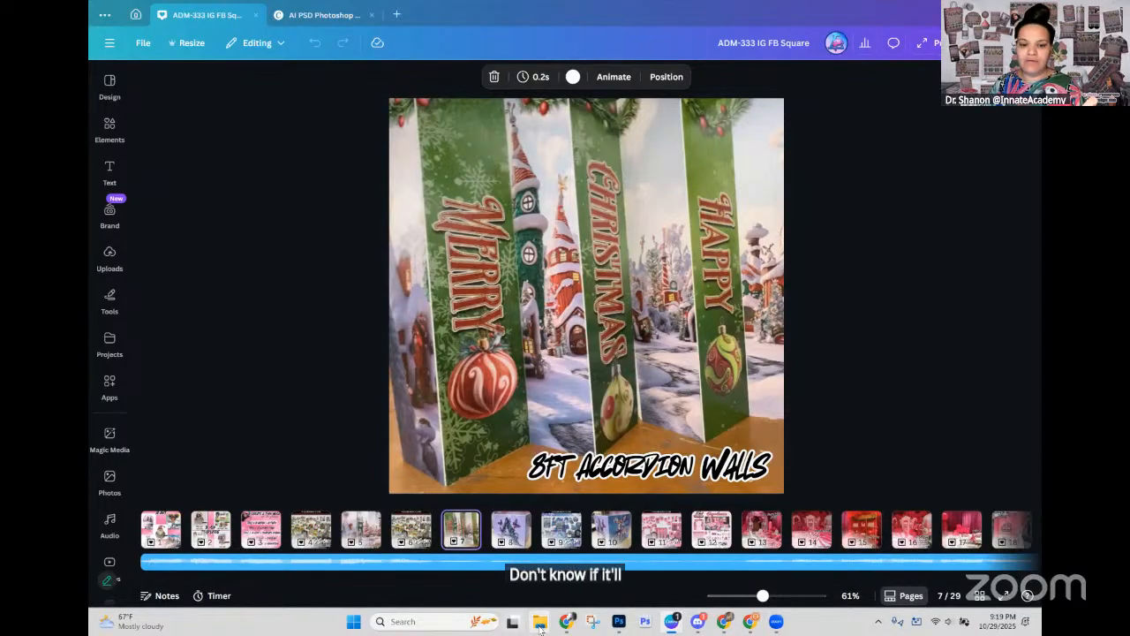
Step: Switch to File Explorer and look through the 333 ADM folder in Downloads and its Promo 333 ADM subfolder for the promo video
{"action": "mouse_move", "coordinate": [539, 627]}
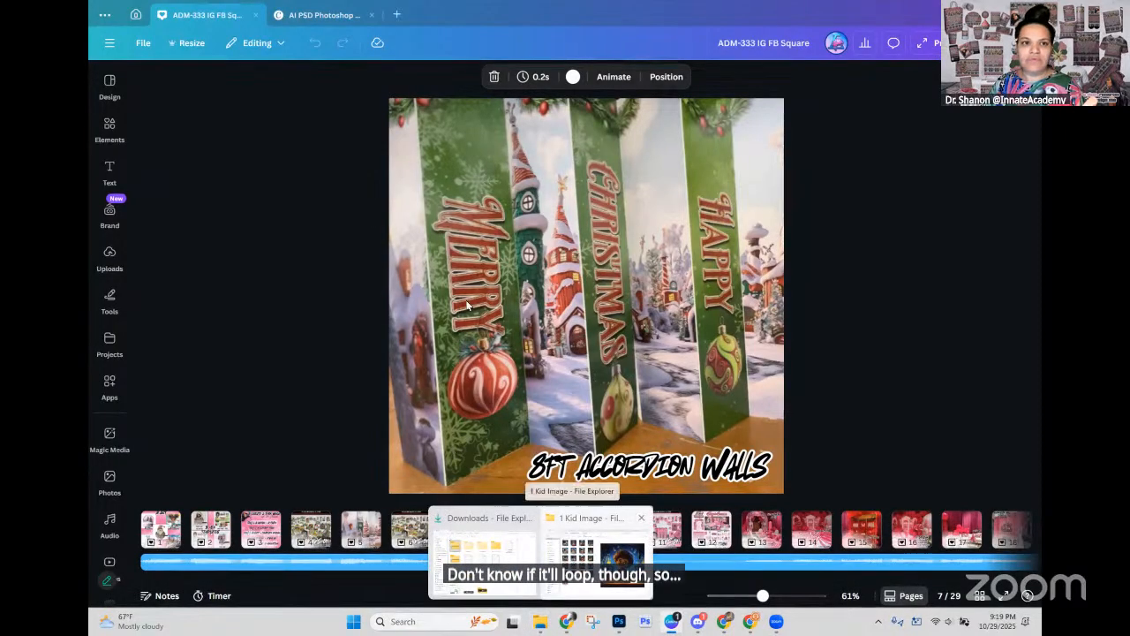
{"action": "left_click", "coordinate": [594, 552]}
{"action": "left_click", "coordinate": [273, 34]}
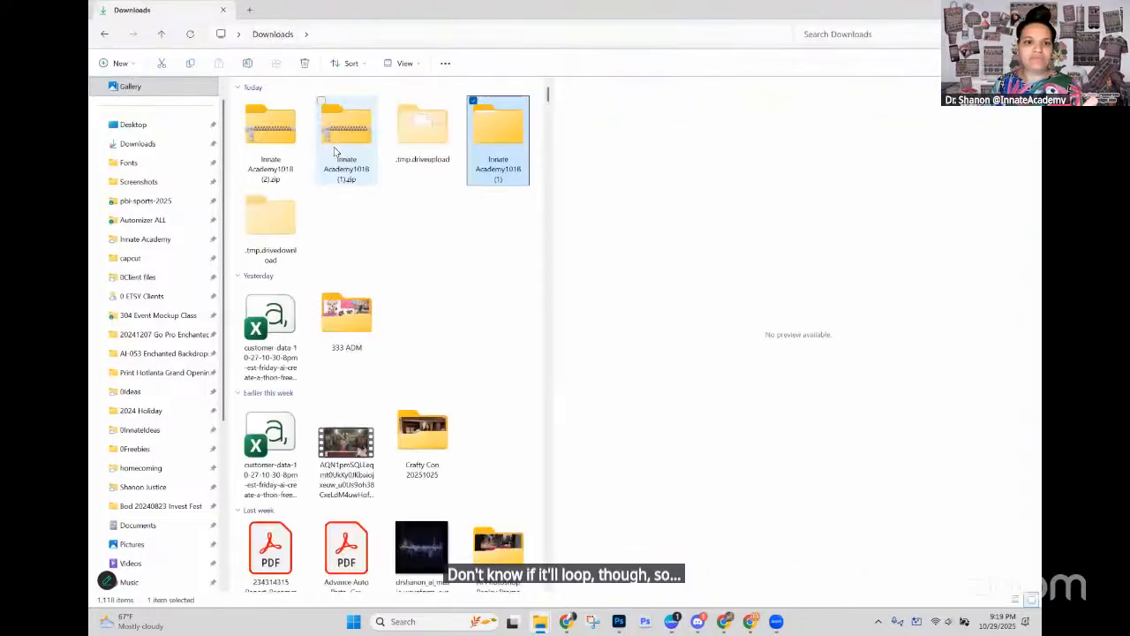
{"action": "double_click", "coordinate": [352, 313]}
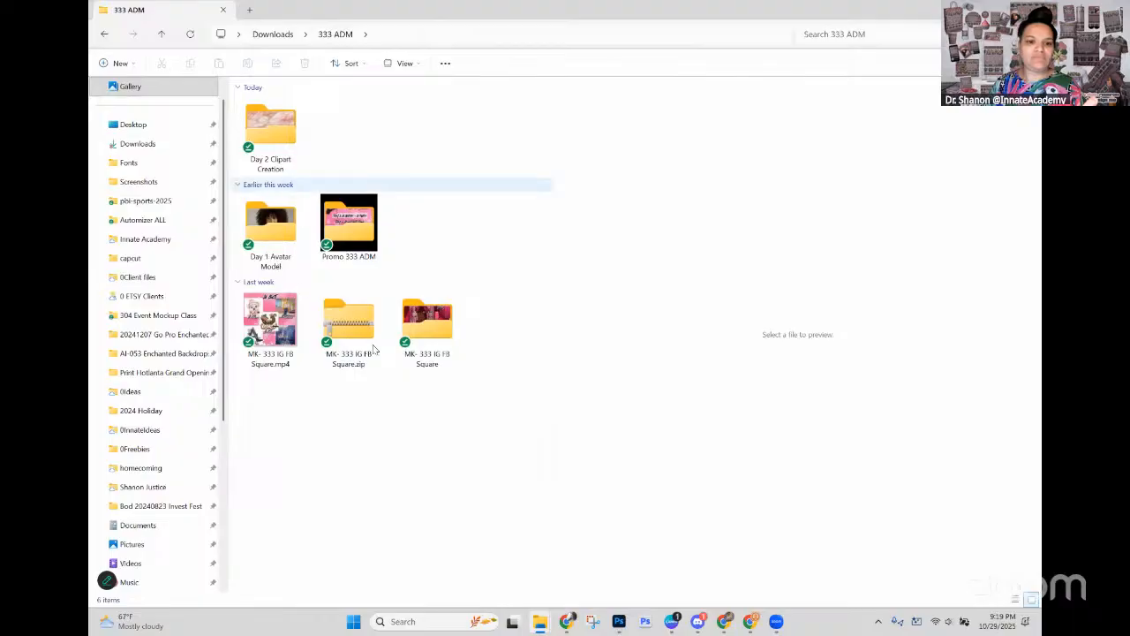
{"action": "double_click", "coordinate": [349, 225]}
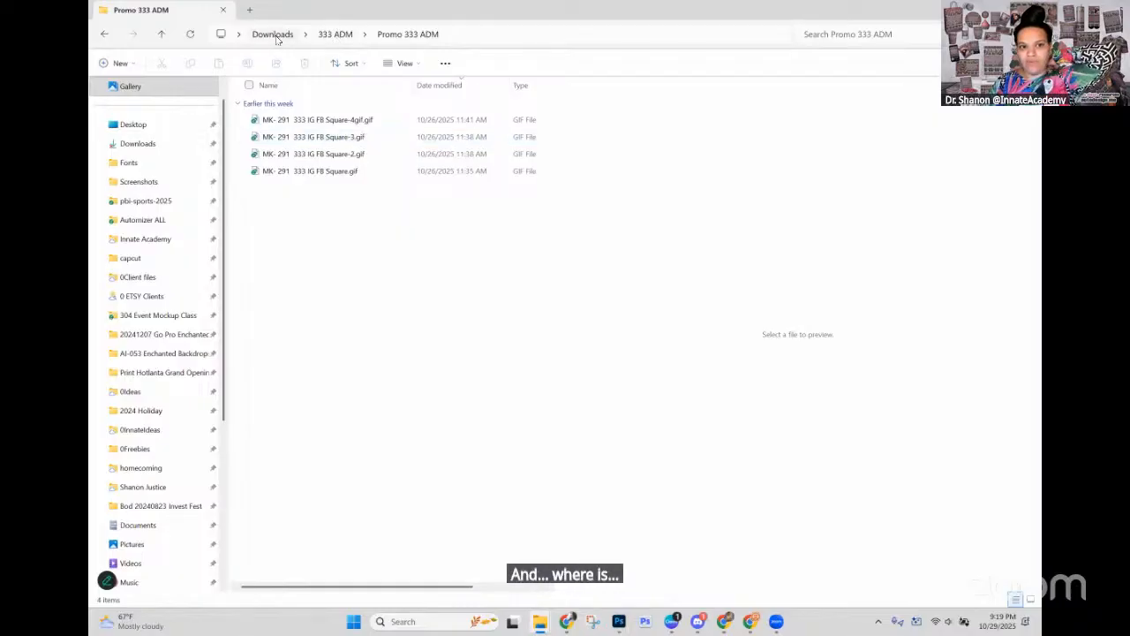
{"action": "left_click", "coordinate": [339, 42]}
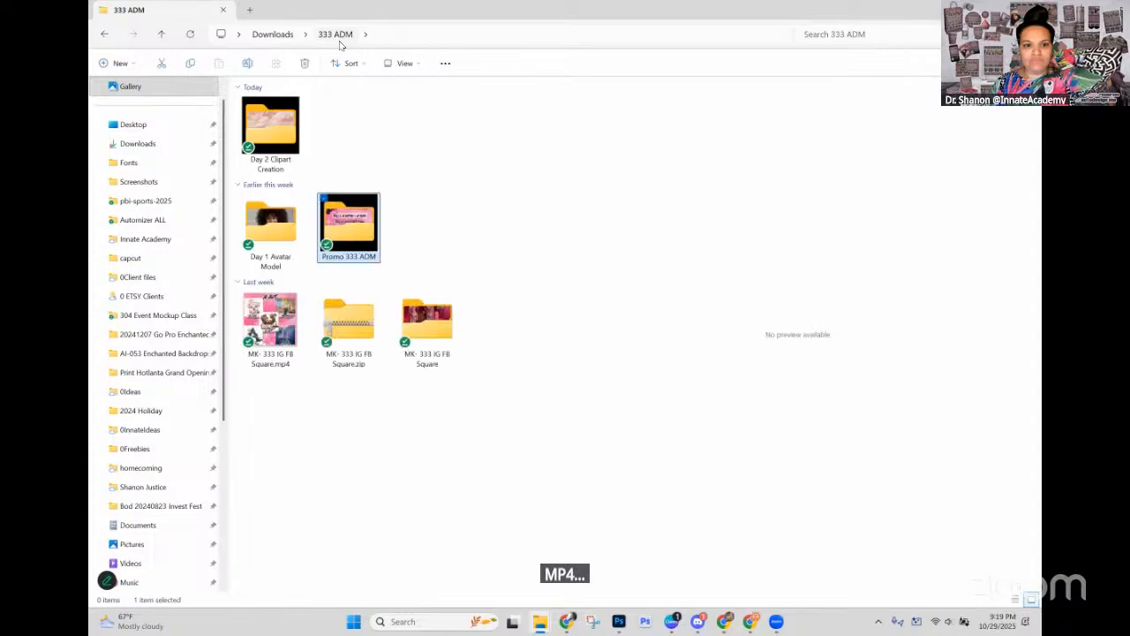
Step: Search the Downloads folder for "333 mp4"
{"action": "left_click", "coordinate": [263, 42]}
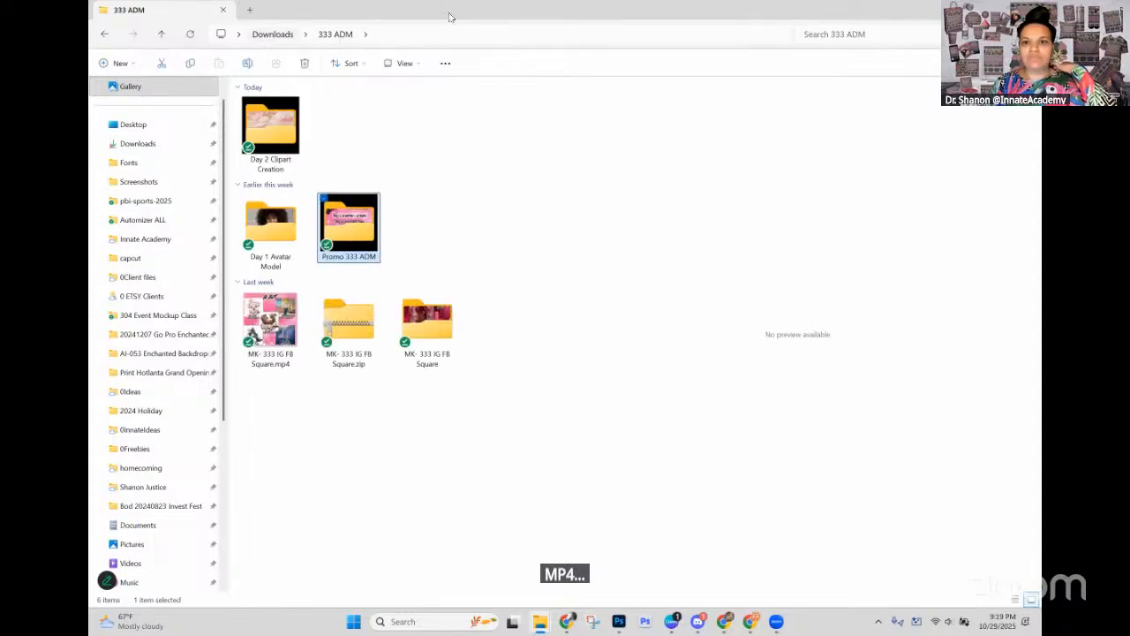
{"action": "left_click", "coordinate": [826, 33]}
{"action": "type", "text": "333"}
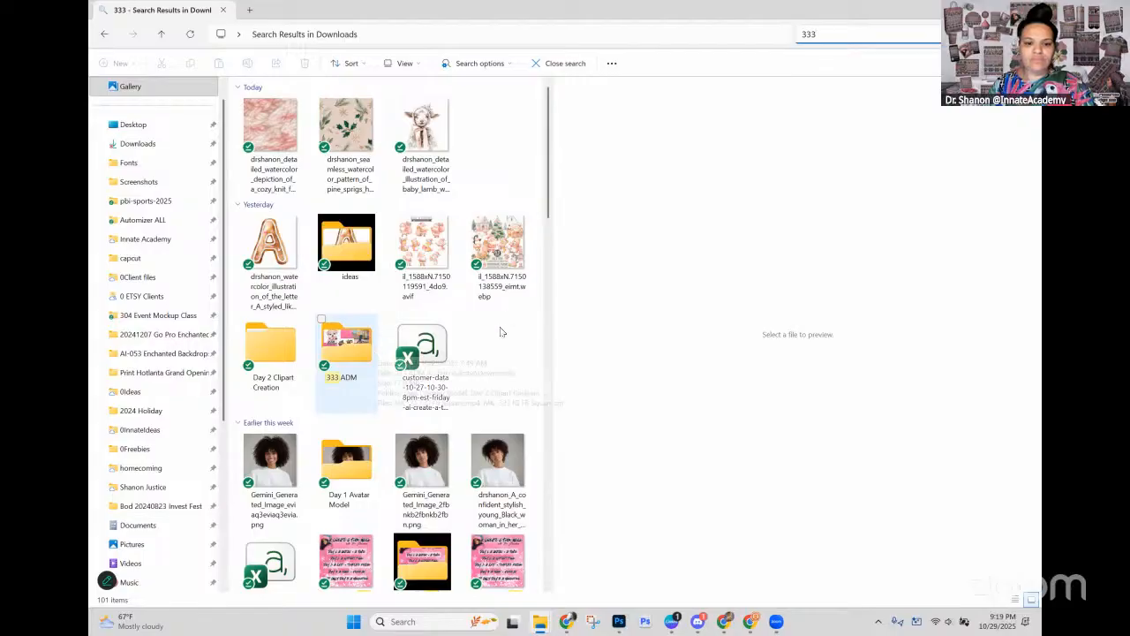
{"action": "scroll", "coordinate": [503, 354], "scroll_direction": "down", "scroll_amount": 3}
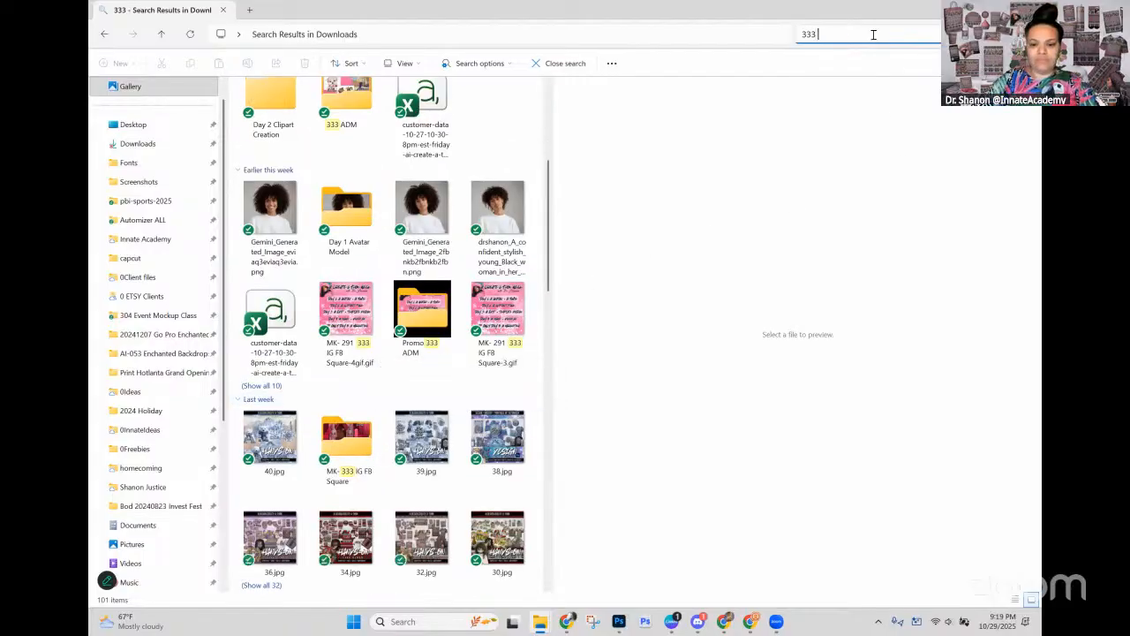
{"action": "type", "text": "mp4"}
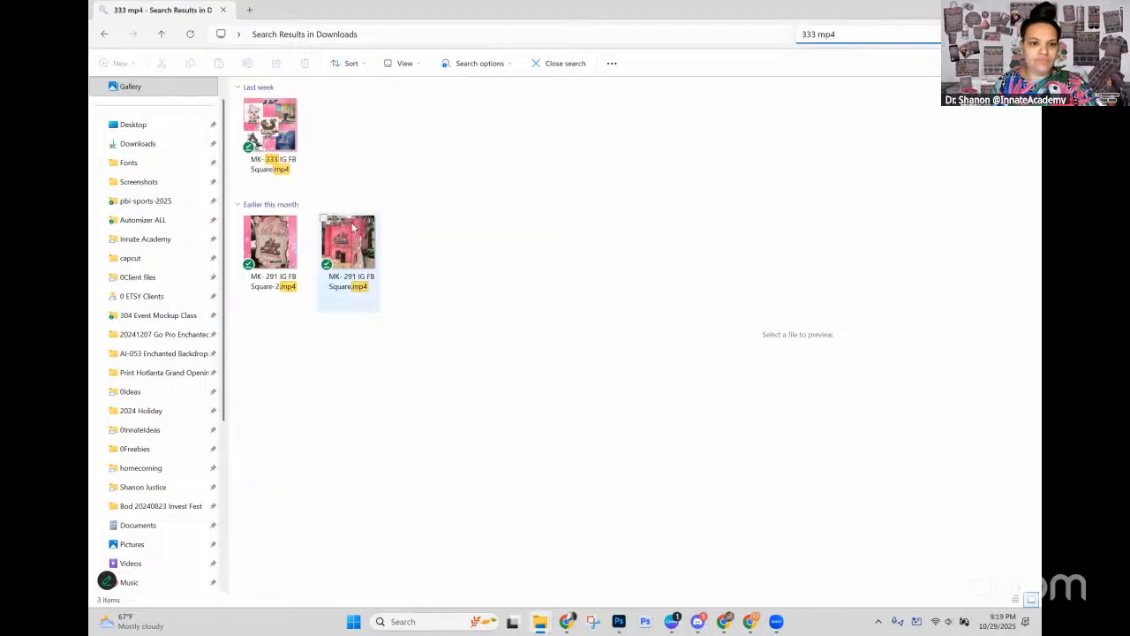
Step: Play the MK- 333 IG FB Square.mp4 video and show it full screen
{"action": "left_click", "coordinate": [262, 116]}
{"action": "double_click", "coordinate": [263, 117]}
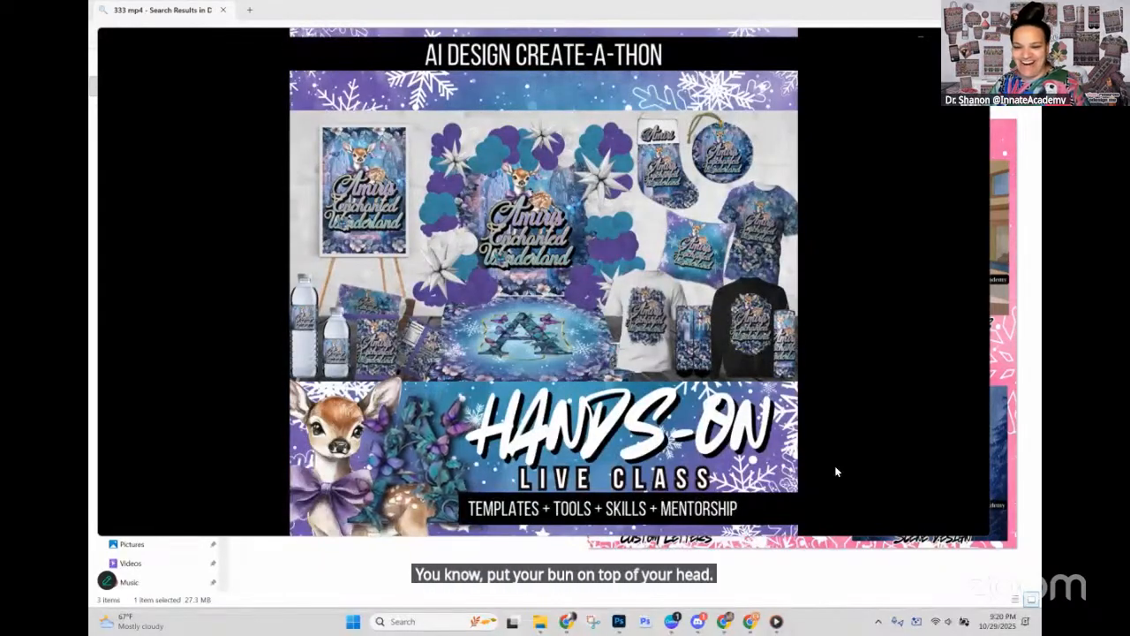
{"action": "mouse_move", "coordinate": [547, 531]}
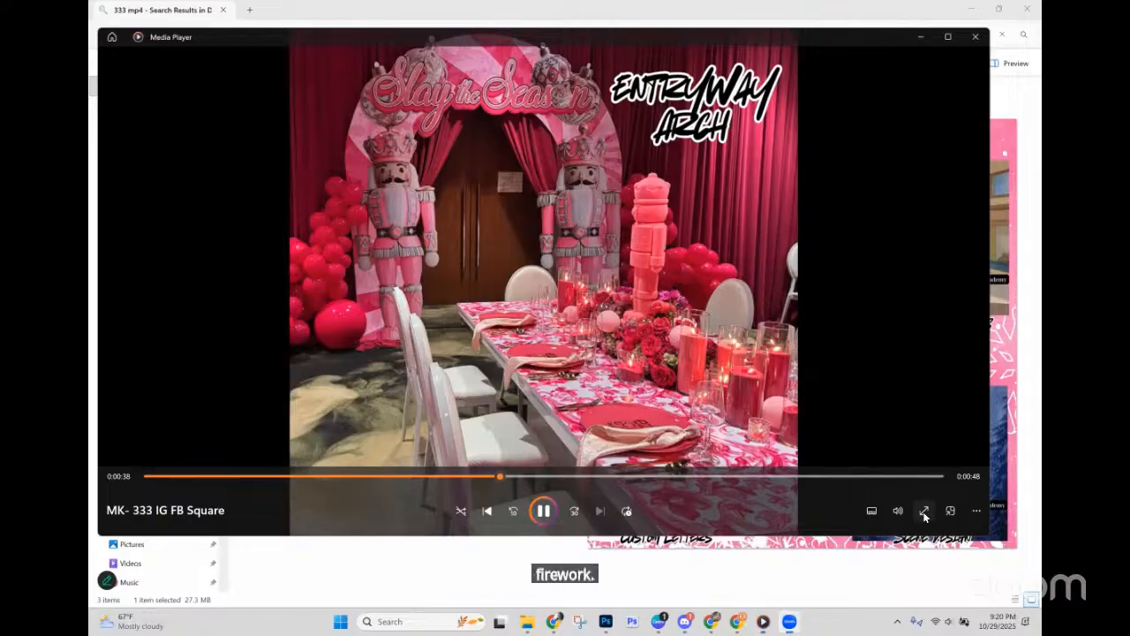
{"action": "left_click", "coordinate": [925, 511]}
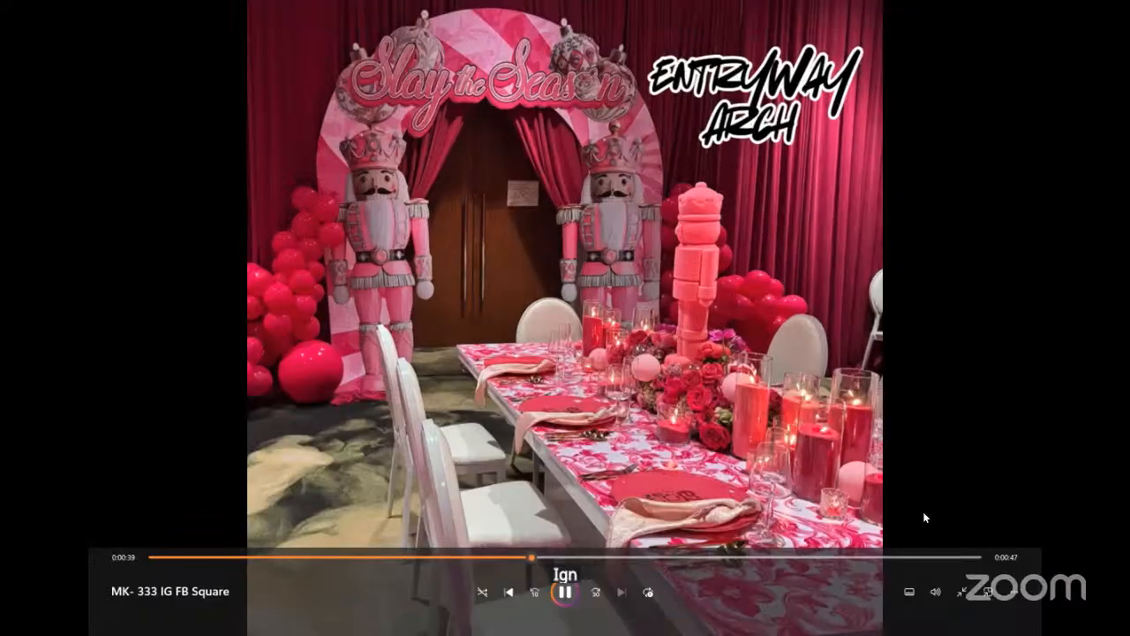